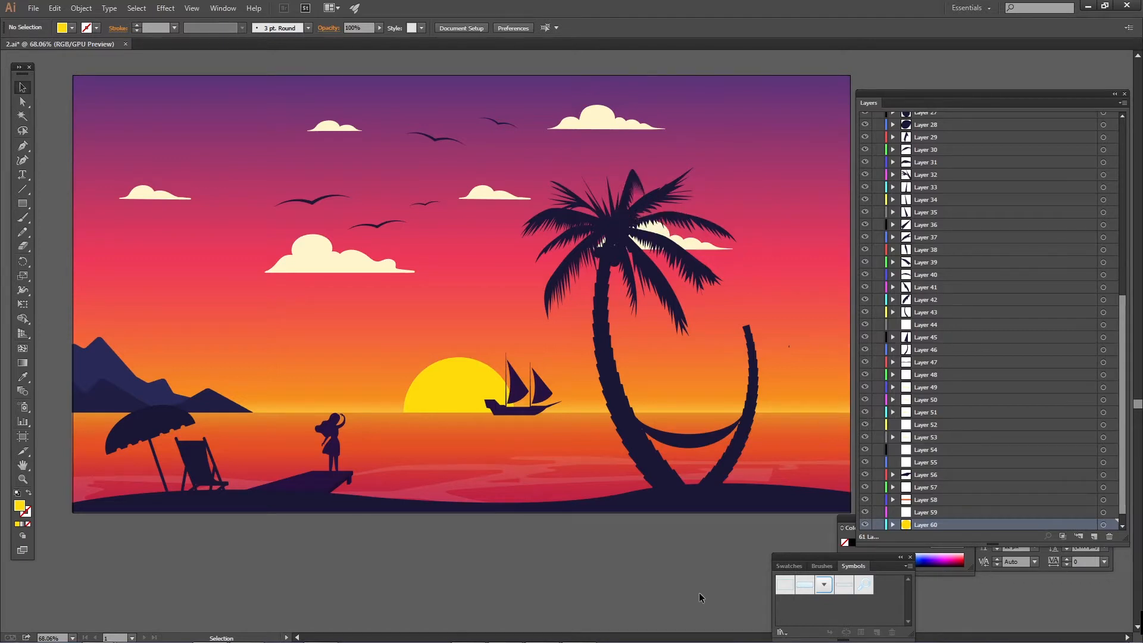
Step: Select a palm leaf and two of the upper clouds one after another to check their layers, and clear the selection
left_click(565, 279)
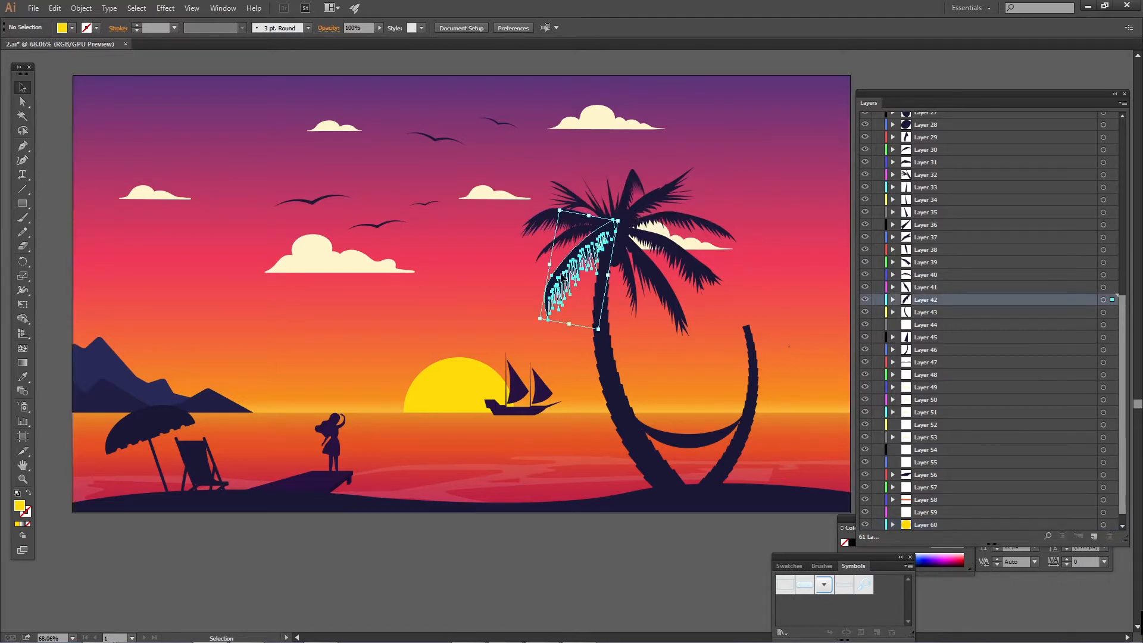
left_click(333, 134)
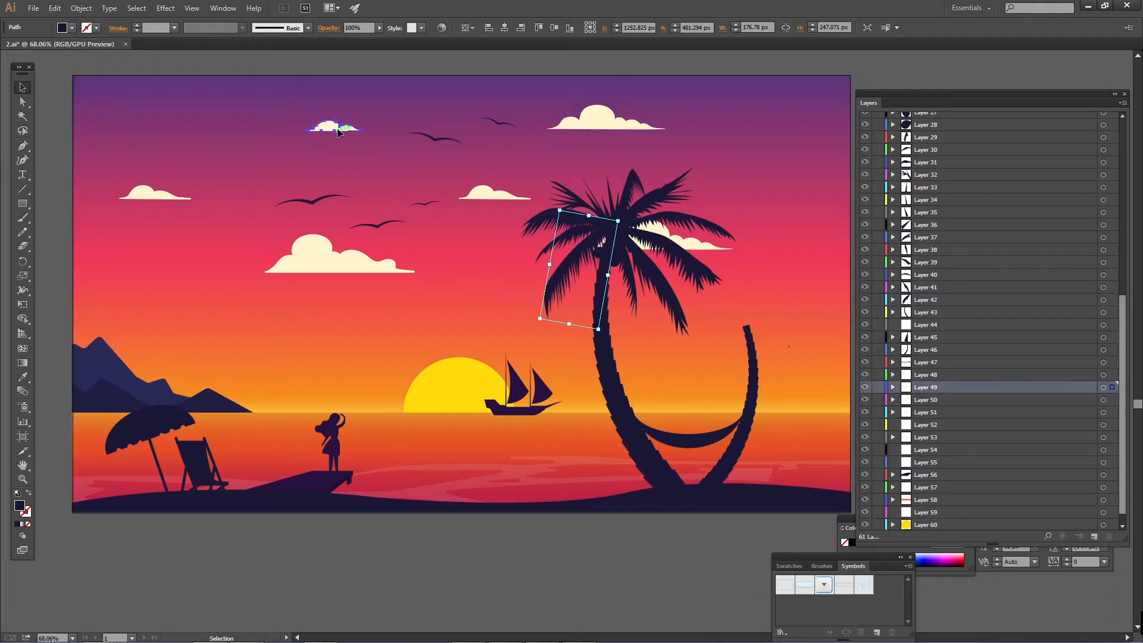
left_click(595, 113)
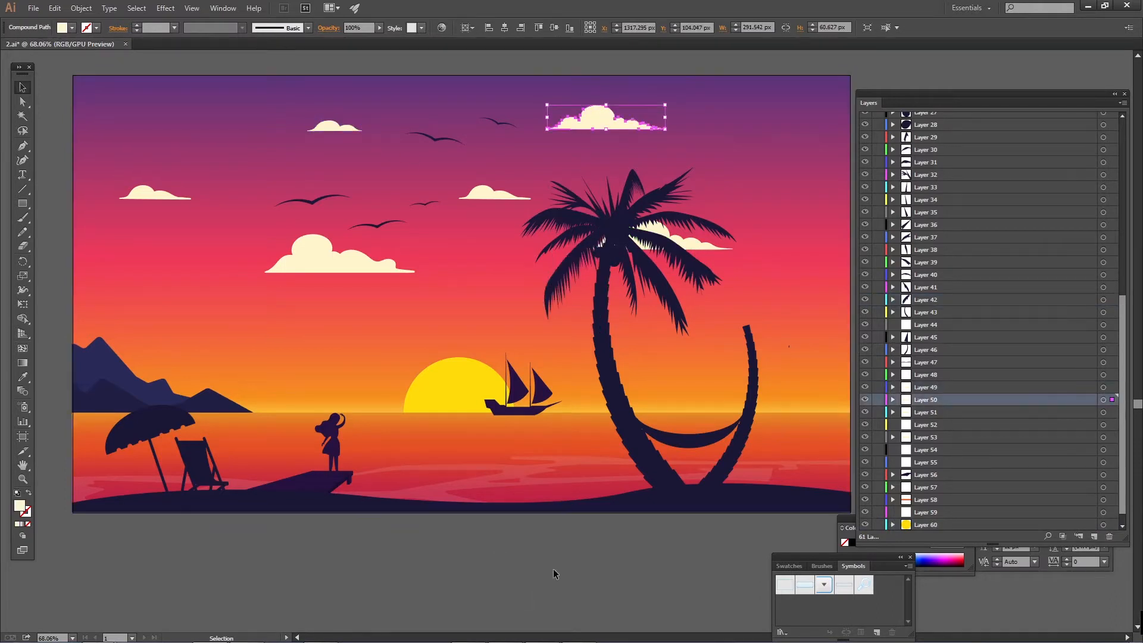
left_click(595, 552)
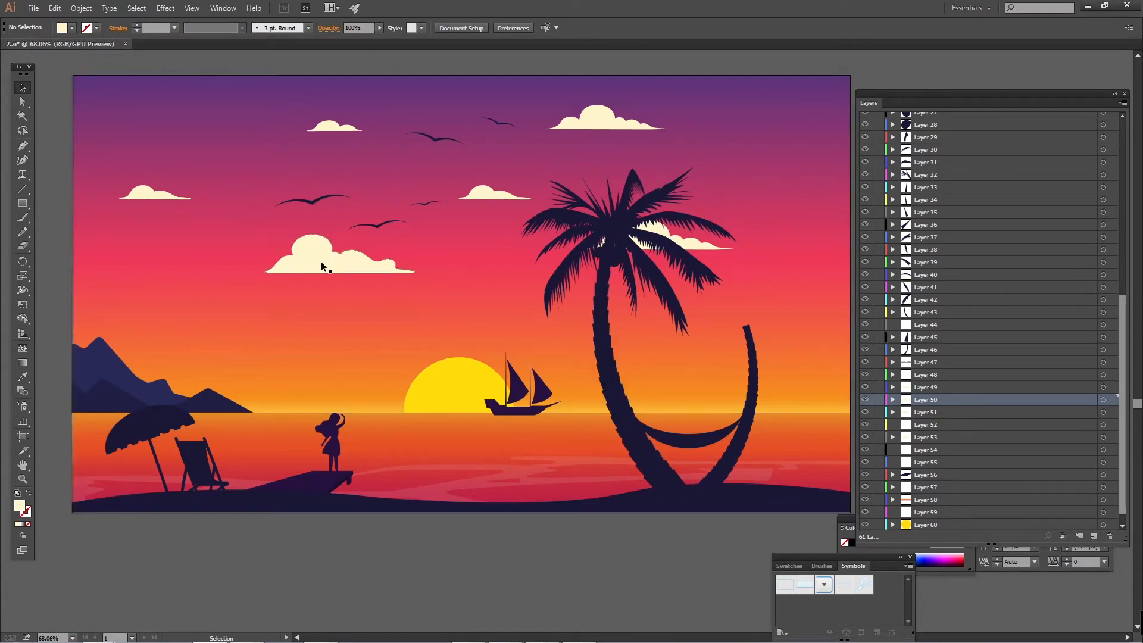
Step: Try moving the large back mountain up into the sky, and undo the move
left_click(22, 478)
left_click_drag(125, 396, 321, 387)
left_click_drag(257, 366, 149, 391)
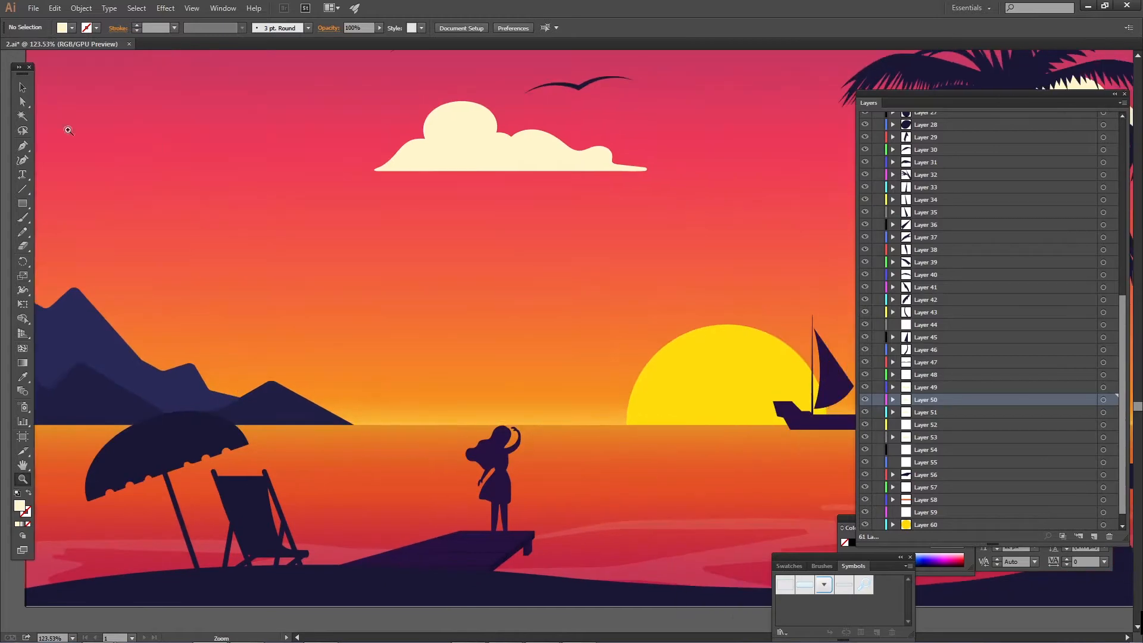
left_click(22, 87)
left_click_drag(101, 318, 243, 243)
left_click(170, 317)
key("a")
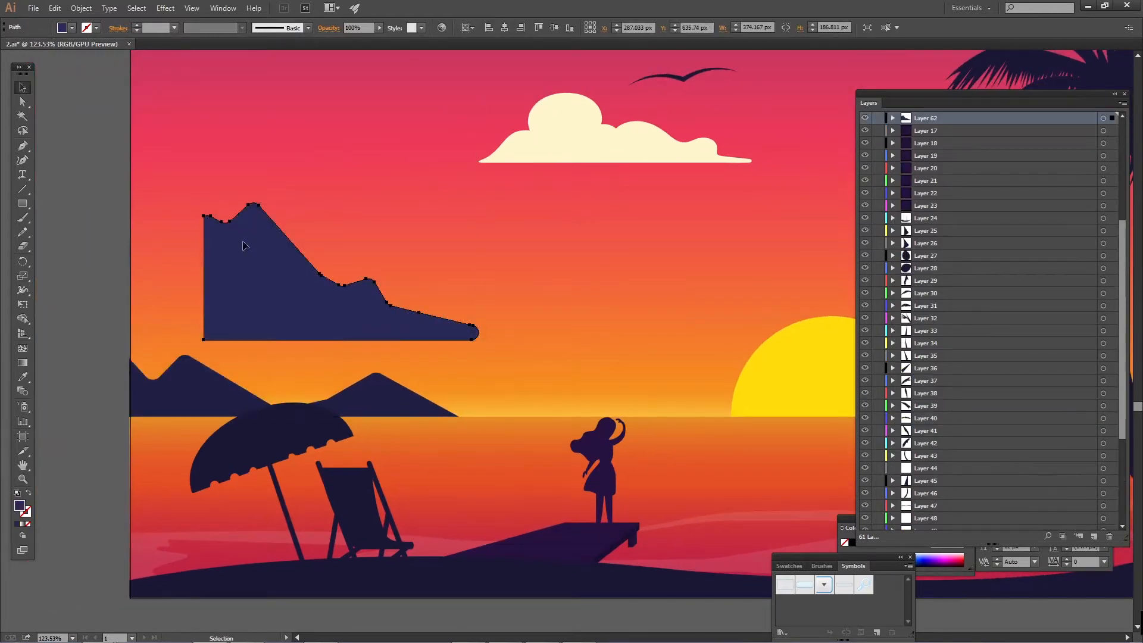
key("ctrl+z")
key("ctrl+1")
key("v")
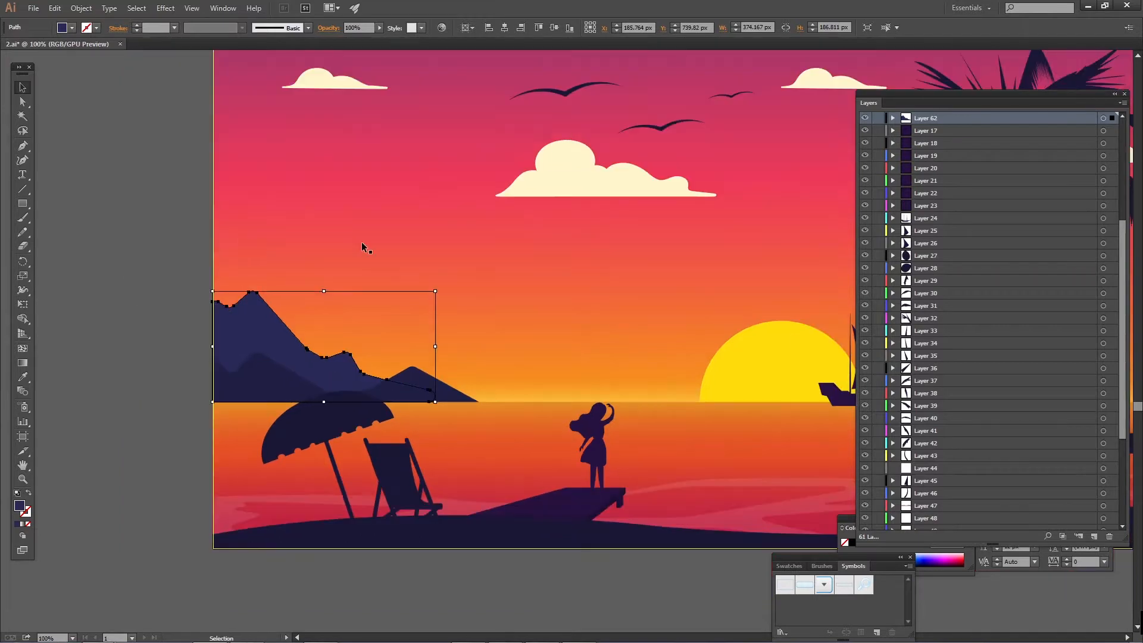
Step: Try moving the large cloud straight down, undo it, and switch the visibility of Layer 53 off and on
scroll(386, 255, "right", 5)
scroll(428, 286, "up", 2)
left_click(441, 205)
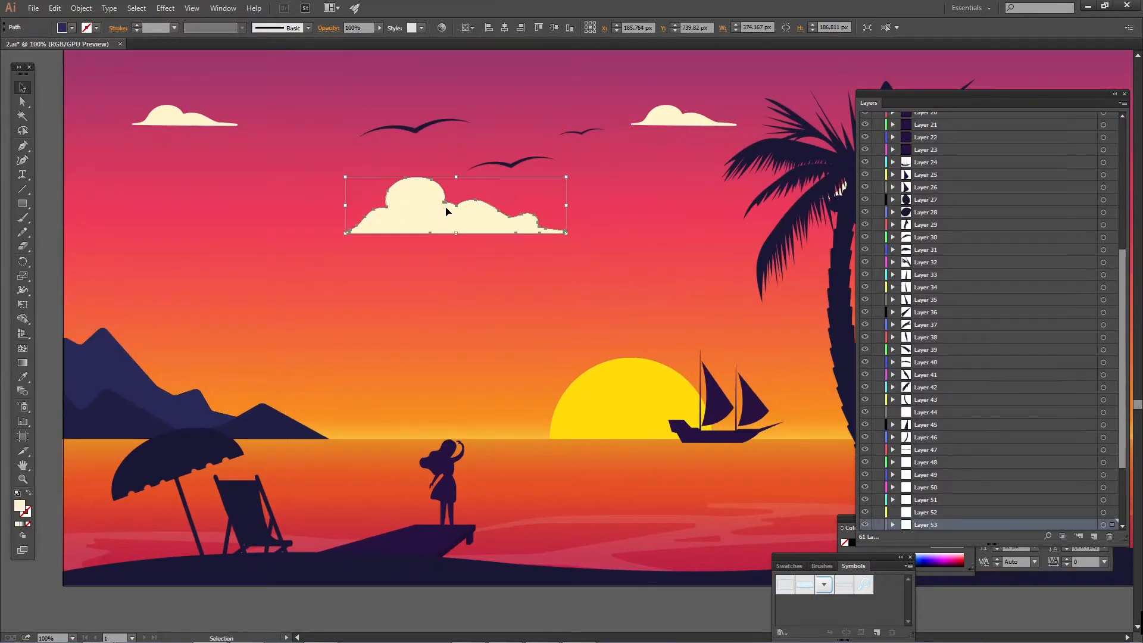
left_click_drag(415, 231, 415, 255)
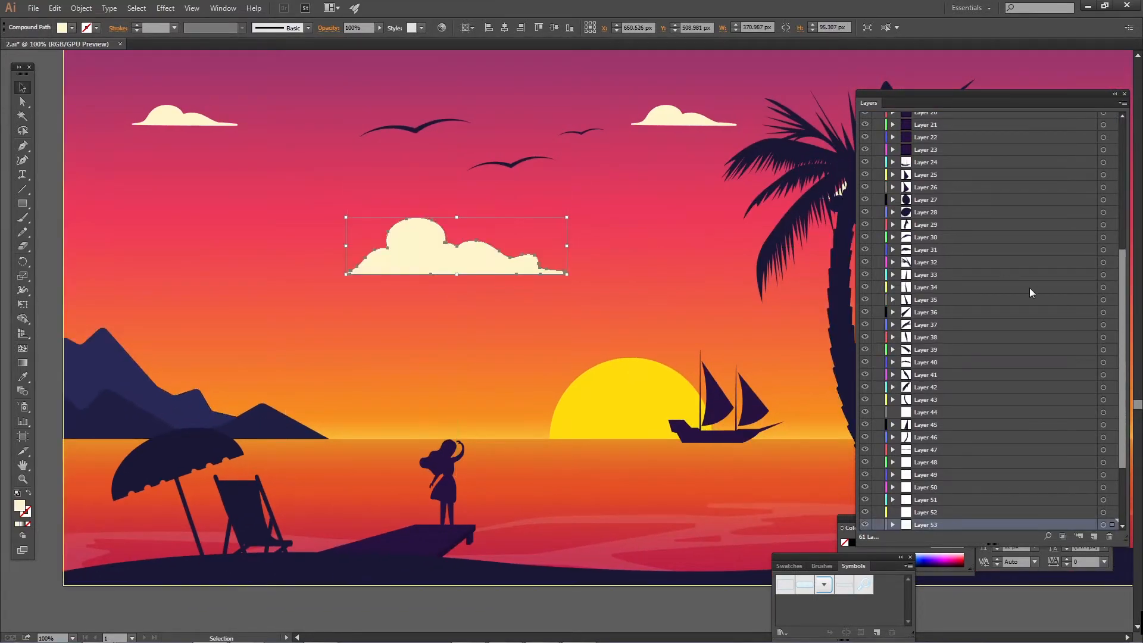
key("ctrl+z")
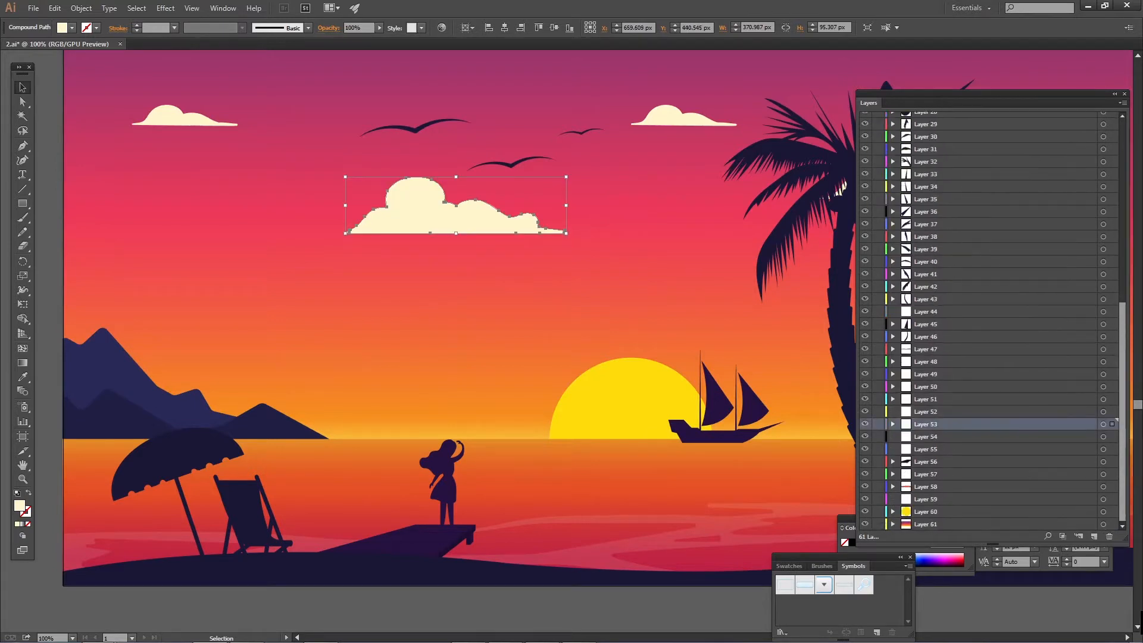
left_click(866, 425)
left_click(866, 425)
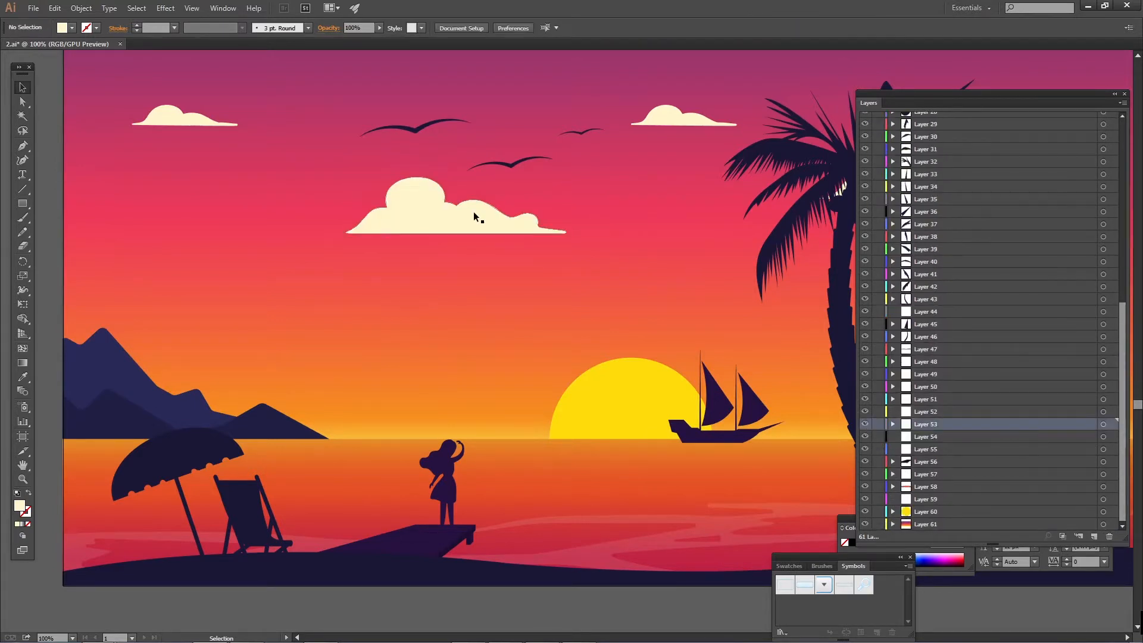
Step: Select two clouds and two birds in the sky one after another to check that each is separate
key("ctrl+minus")
left_click_drag(672, 264, 494, 305)
left_click(466, 232)
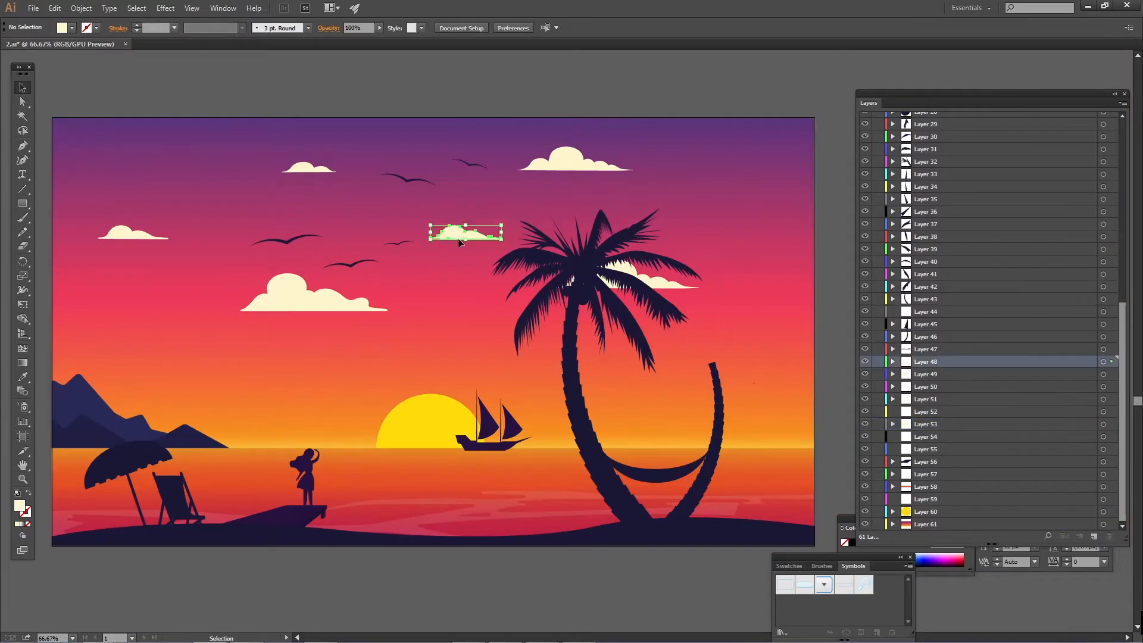
left_click(571, 159)
left_click(468, 163)
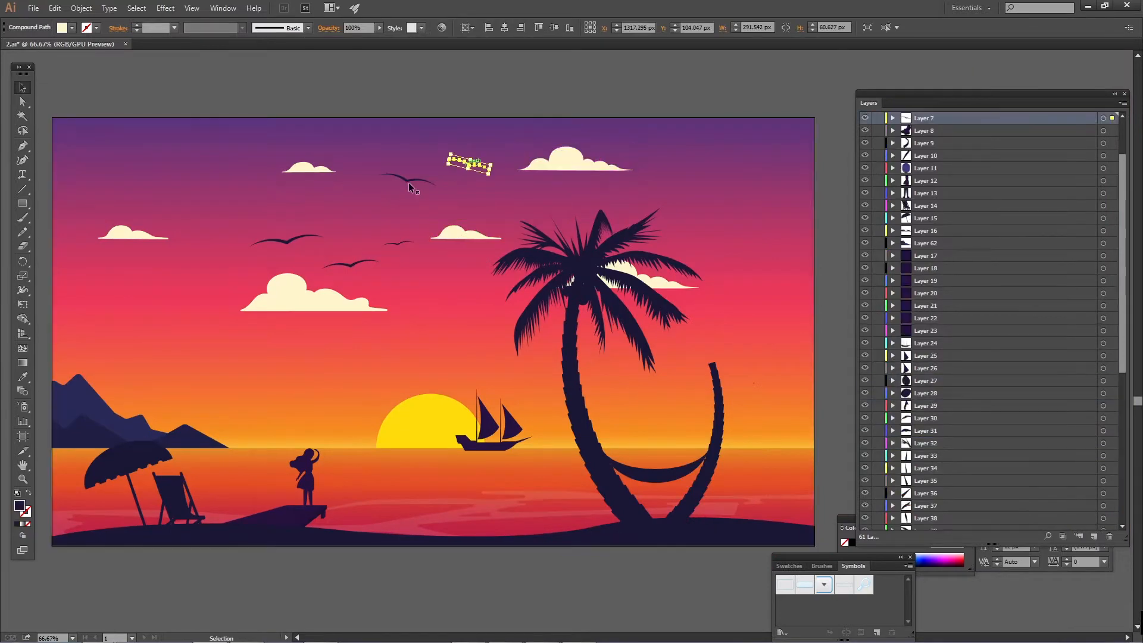
left_click(409, 179)
Step: Try moving the tall palm trunk away from the tree, and undo the move
left_click(561, 344)
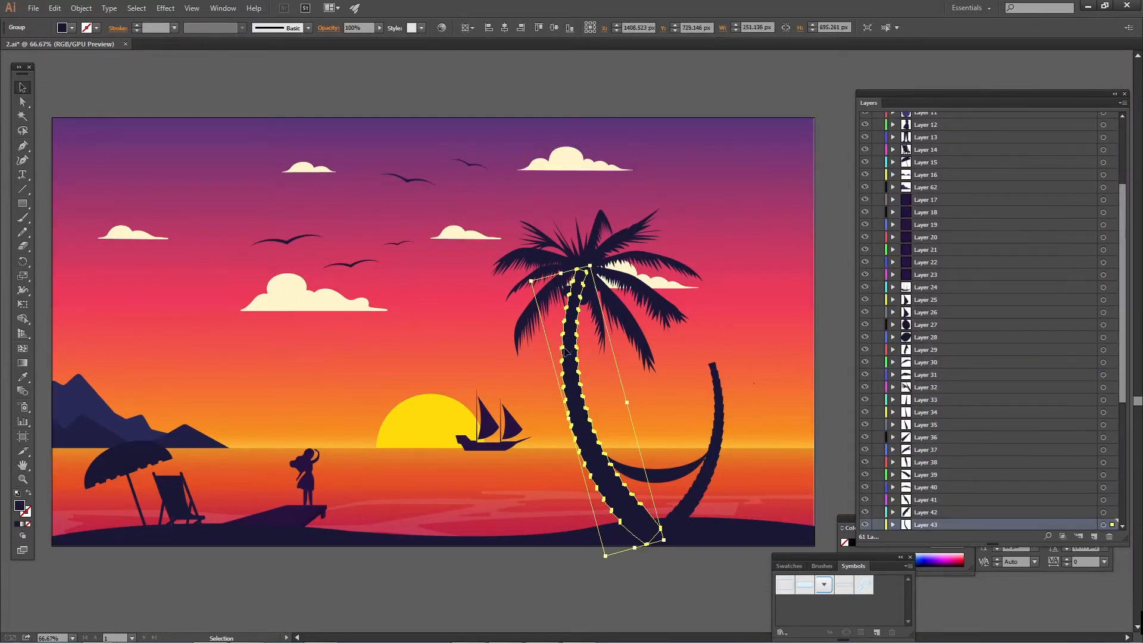
left_click_drag(563, 342, 468, 401)
key("ctrl+z")
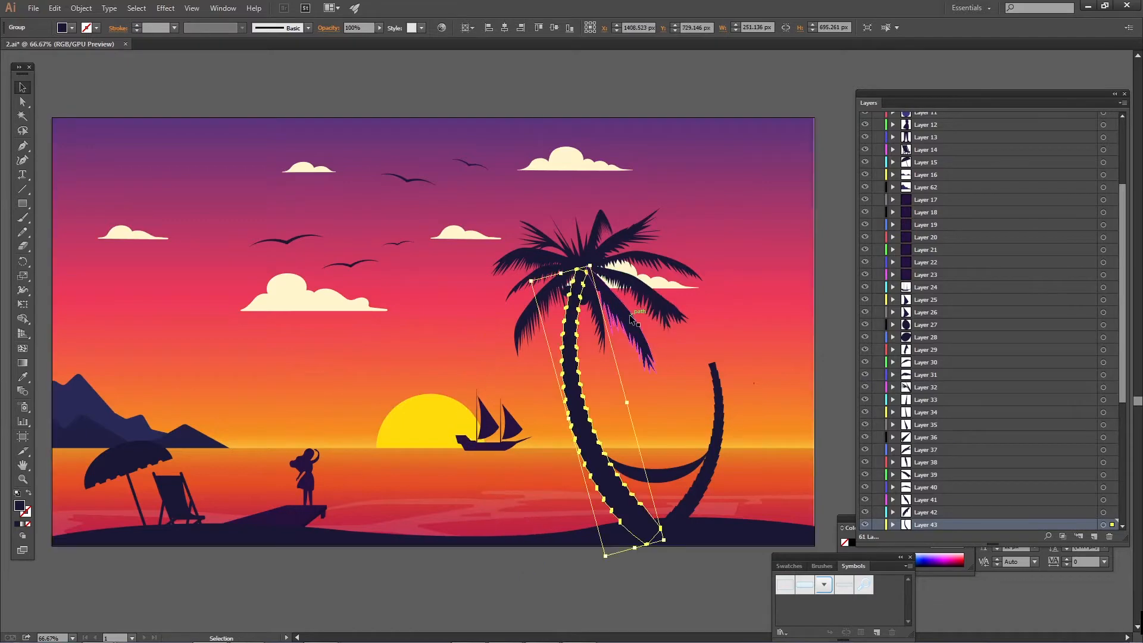
Step: Select individual palm leaves, try moving two of them away from the crown, and undo each move
left_click(633, 341)
key("ctrl+plus")
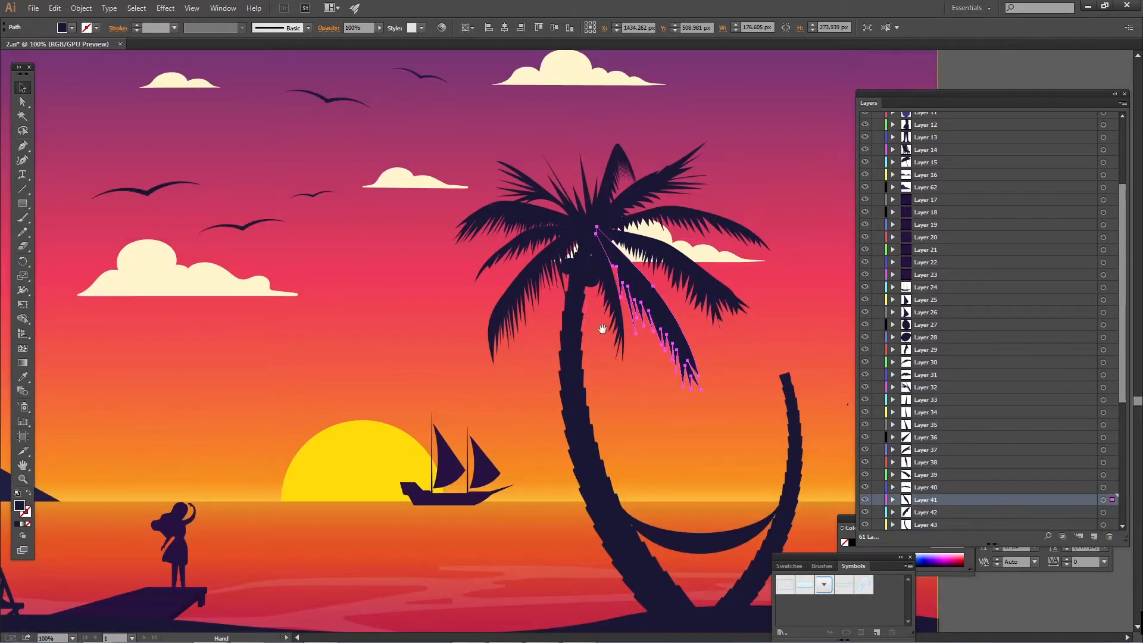
left_click_drag(601, 328, 515, 334)
left_click(440, 291)
left_click_drag(443, 292, 342, 338)
key("ctrl+z")
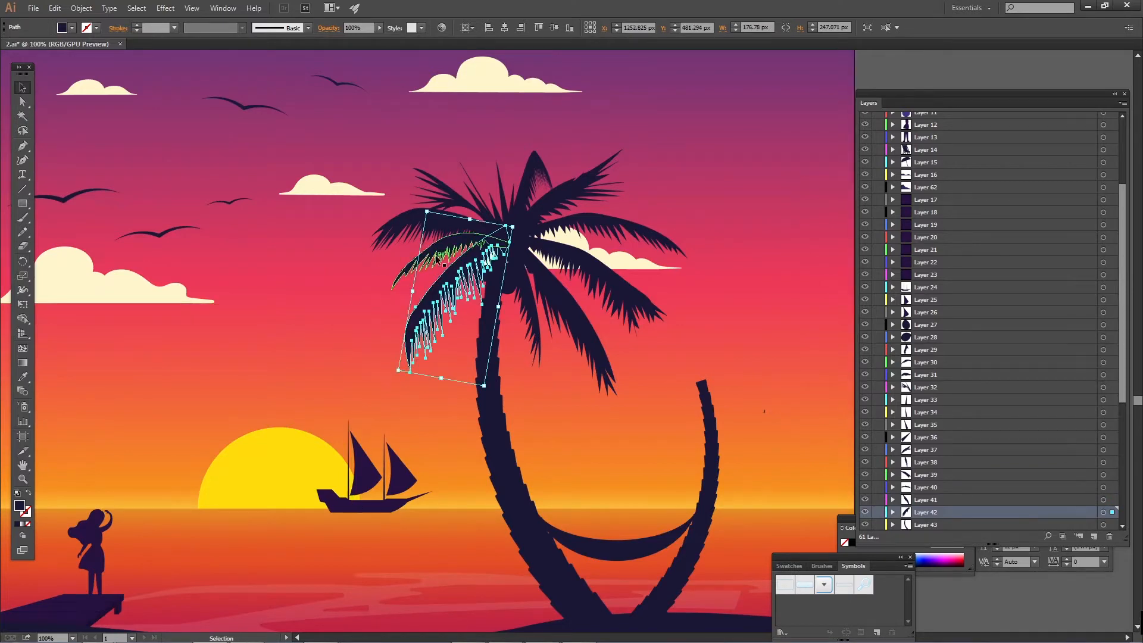
left_click_drag(436, 252, 272, 279)
key("ctrl+z")
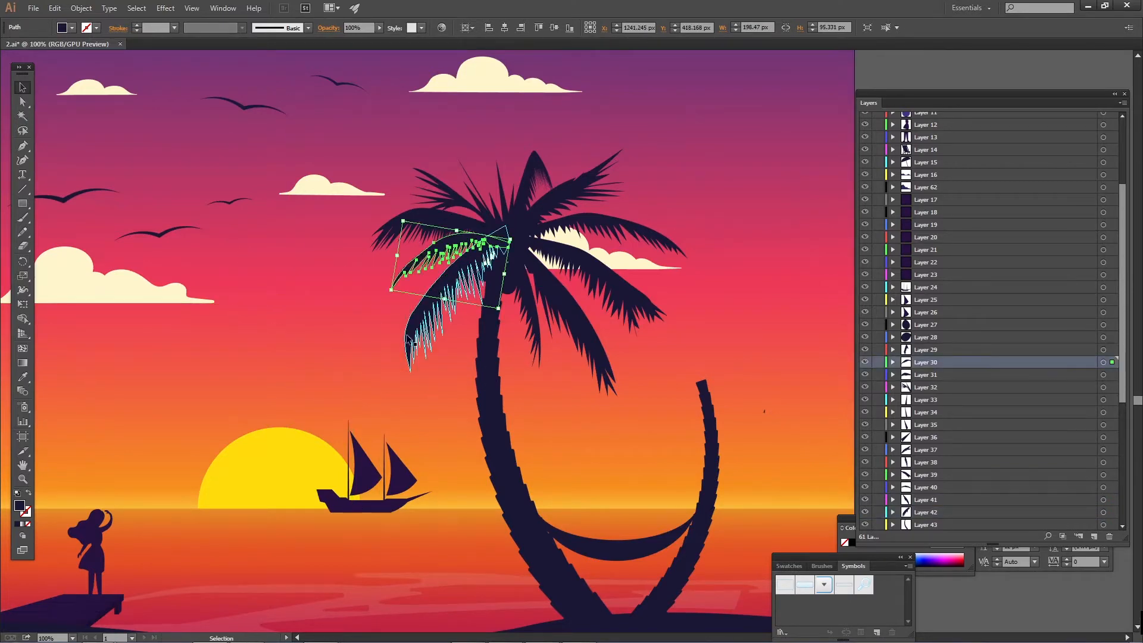
Step: Select a part of the sailing ship on the horizon to check its separate shapes
left_click_drag(186, 437, 609, 232)
left_click_drag(535, 225, 370, 292)
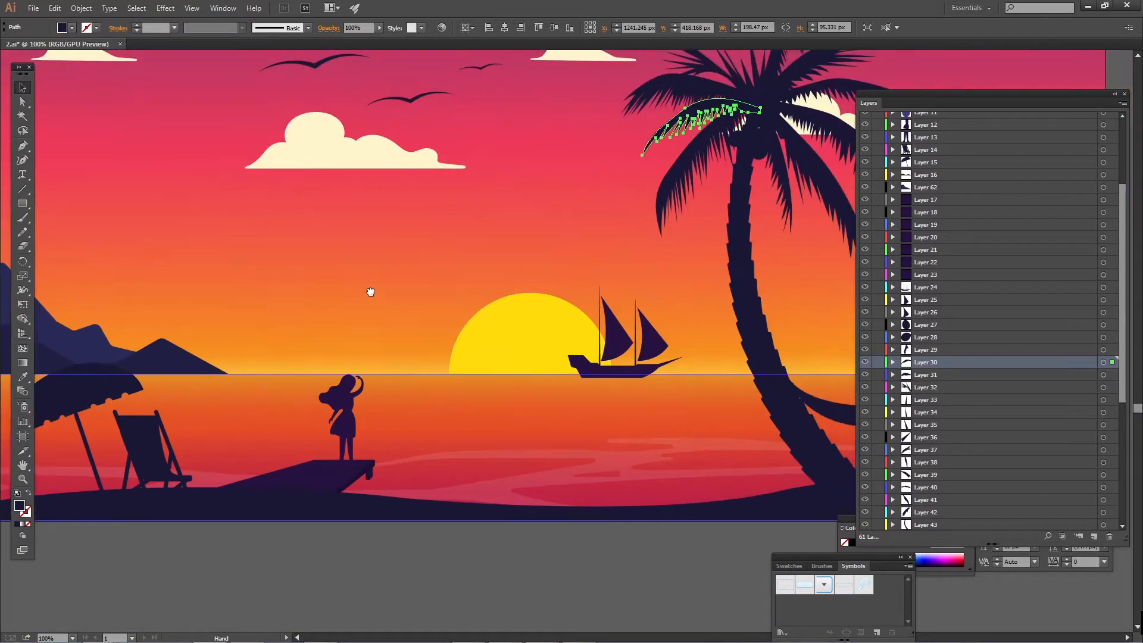
left_click(629, 375)
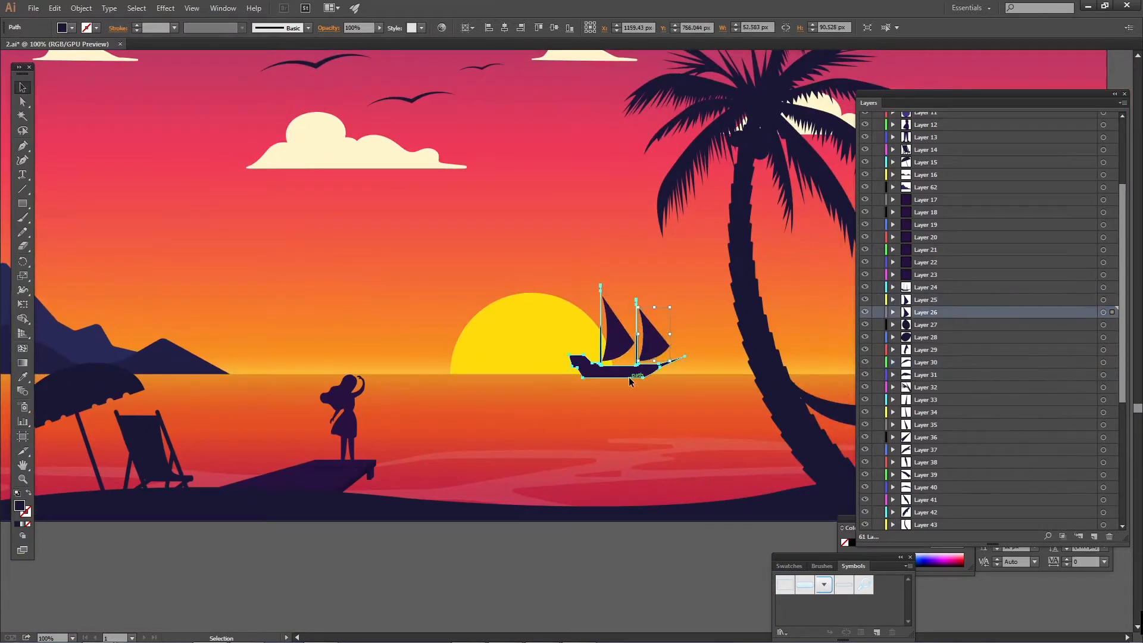
Step: Select the lounge chair beside the umbrella and open its group in isolation mode
left_click(146, 433)
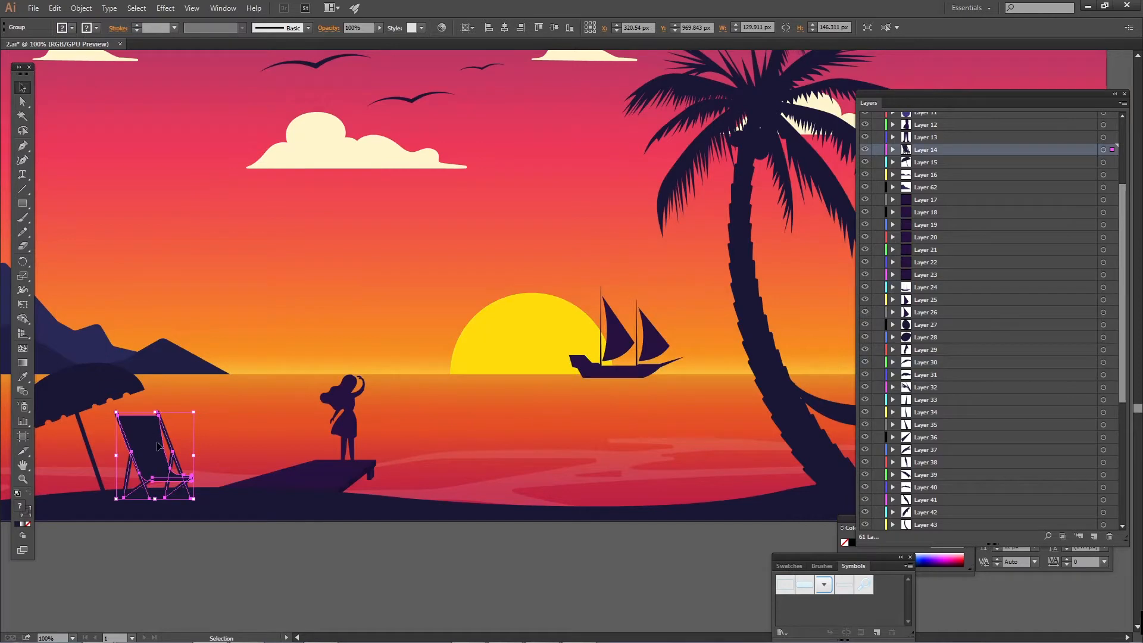
left_click_drag(159, 444, 270, 407)
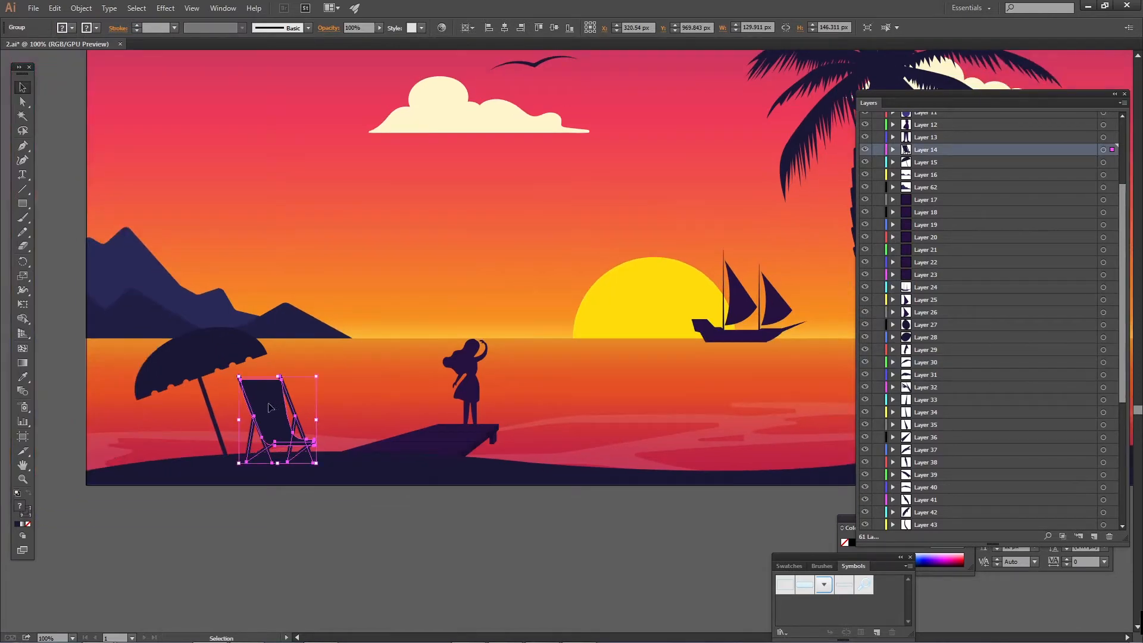
double_click(271, 396)
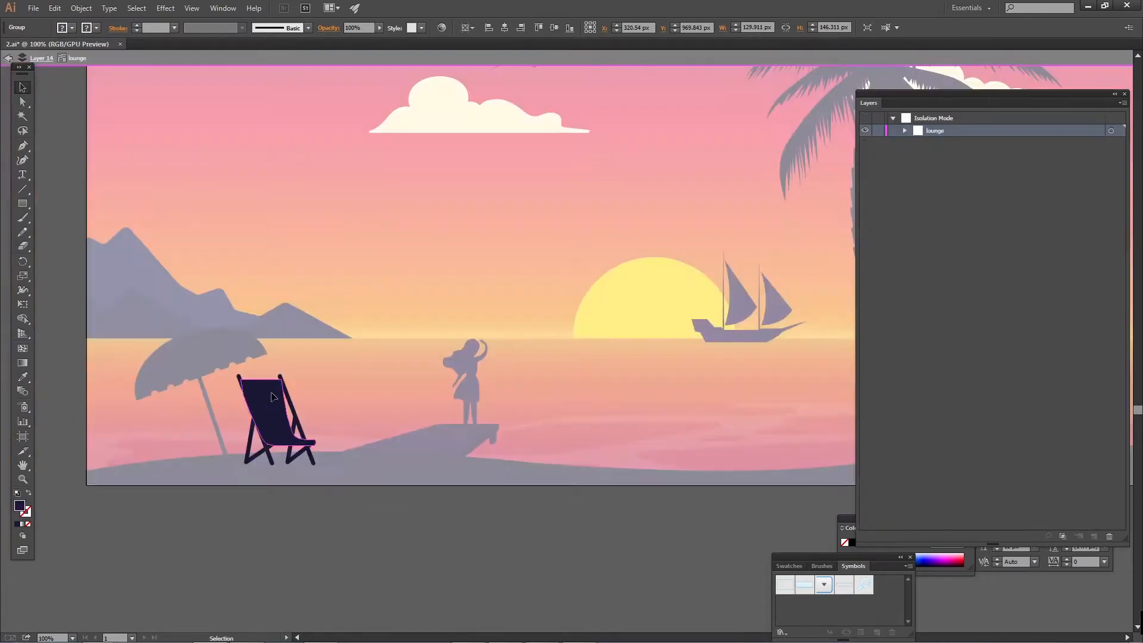
key("ctrl+equal")
left_click_drag(271, 397, 720, 253)
Step: Select the lounge chair's leg and frame paths one by one inside the isolated group
left_click(423, 408)
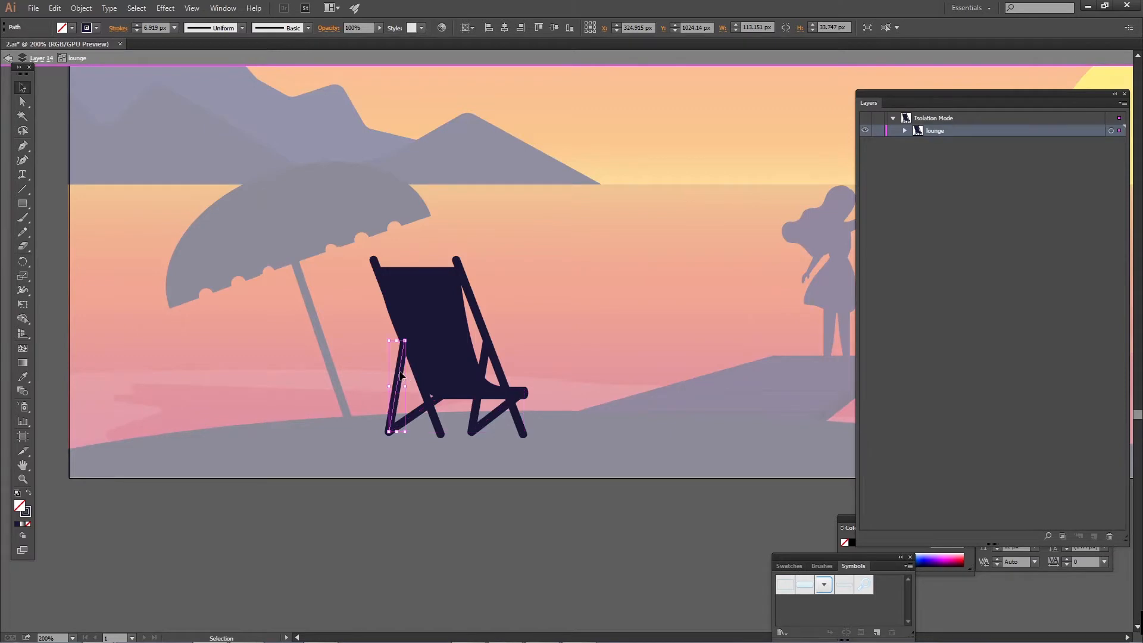
left_click(439, 427)
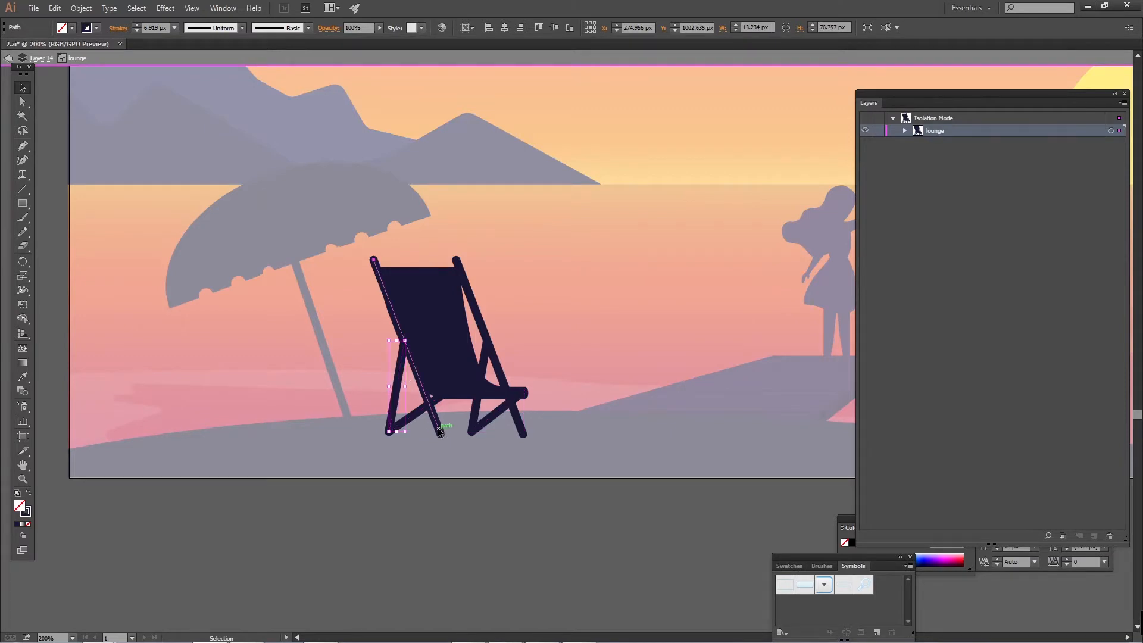
left_click(521, 428)
left_click(488, 416)
key("a")
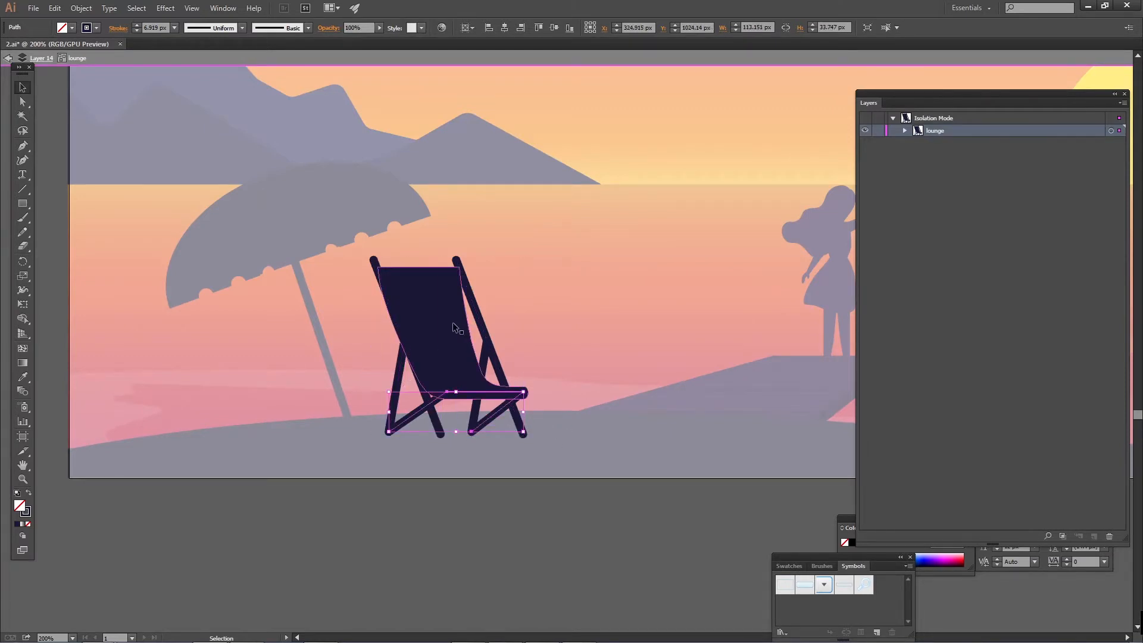
Step: Try moving the lounge chair's fabric seat sideways off the frame, and undo the move
left_click(452, 324)
left_click_drag(422, 317, 598, 316)
key("ctrl+z")
key("v")
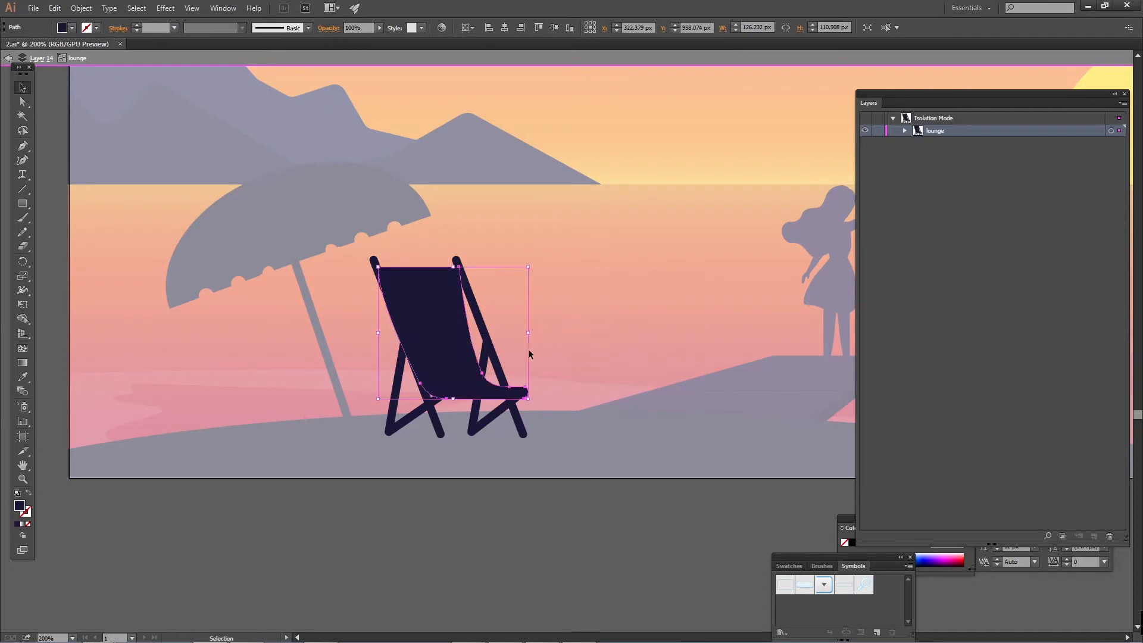
Step: Exit isolation mode and inspect the commands available for the whole lounge chair group
double_click(482, 516)
left_click(429, 360)
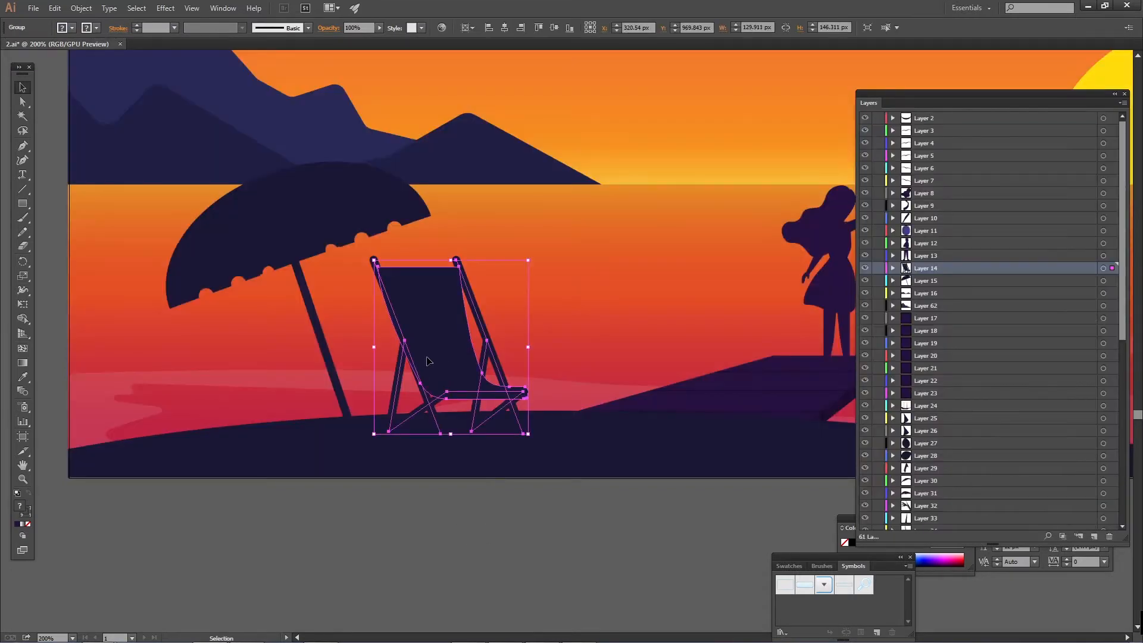
right_click(431, 318)
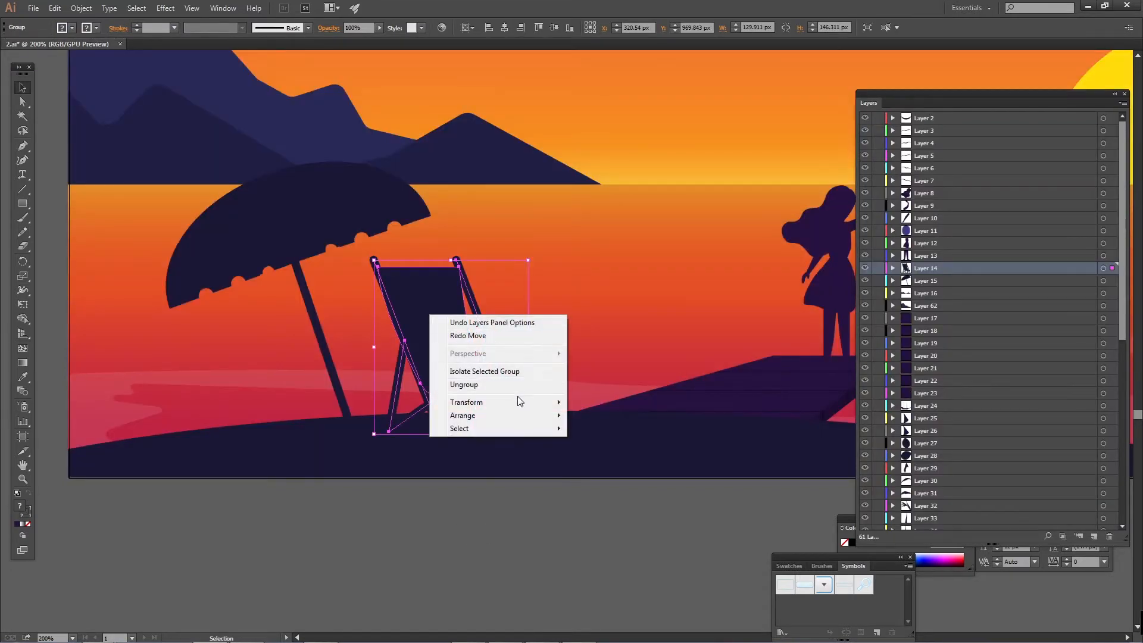
left_click(527, 546)
Step: Try moving the whole lounge chair group up over the water twice, undo both moves, and deselect it
left_click_drag(432, 327, 559, 237)
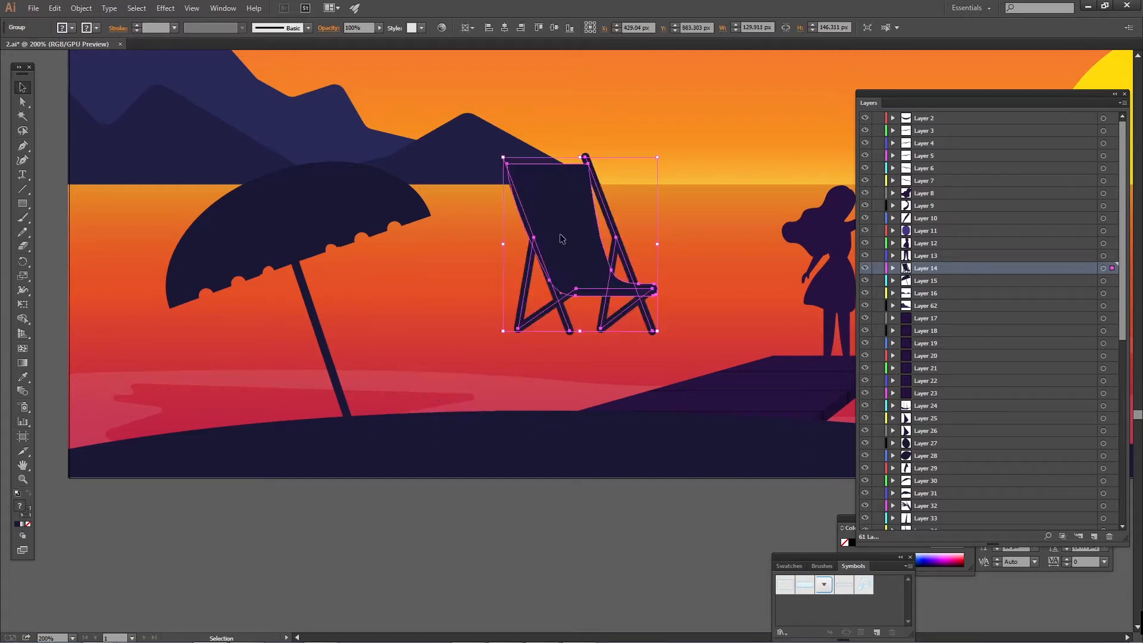
key("ctrl+z")
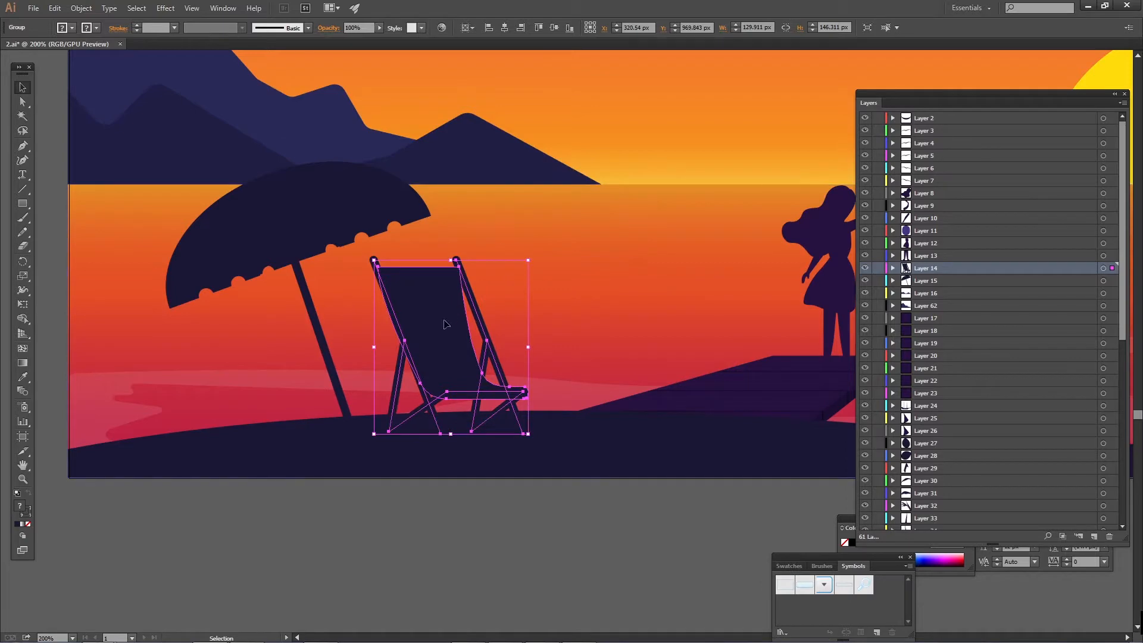
left_click_drag(443, 323, 576, 232)
key("ctrl+z")
left_click(505, 544)
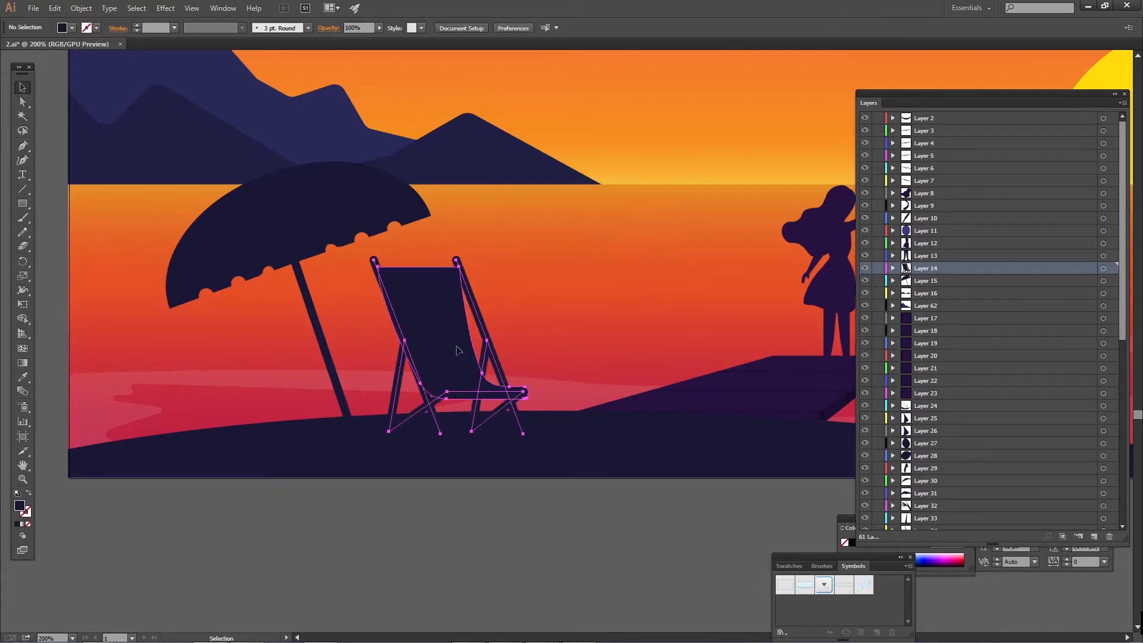
Step: Select the dress of the woman on the pier and examine her figure up close
left_click(456, 346)
key("ctrl+minus")
key("ctrl+minus")
left_click_drag(581, 262, 235, 382)
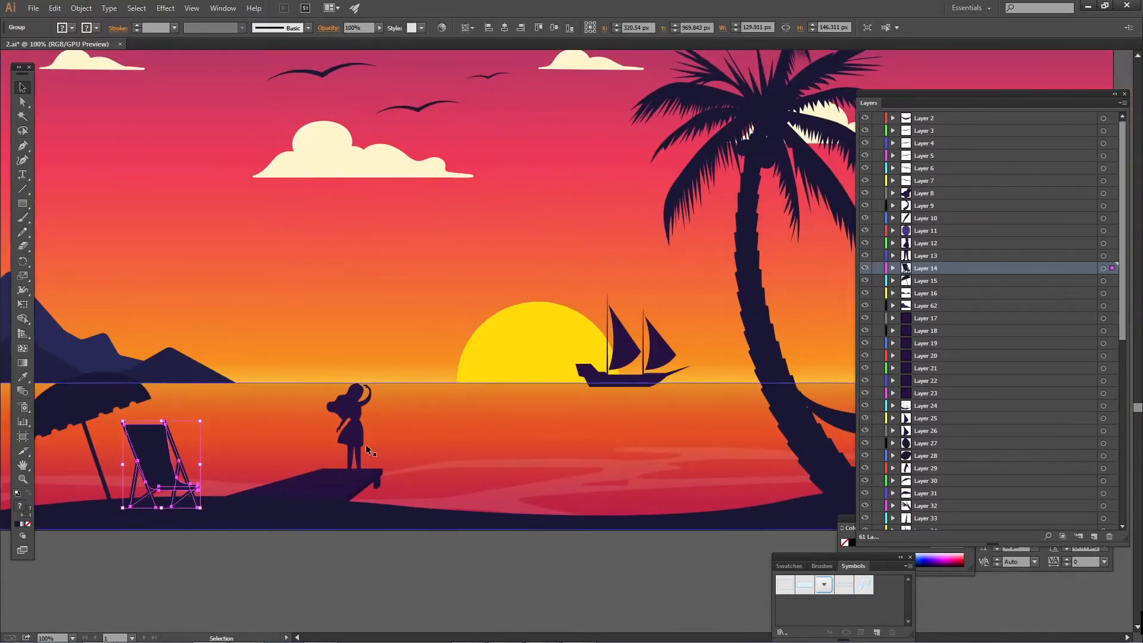
left_click(354, 426)
key("z")
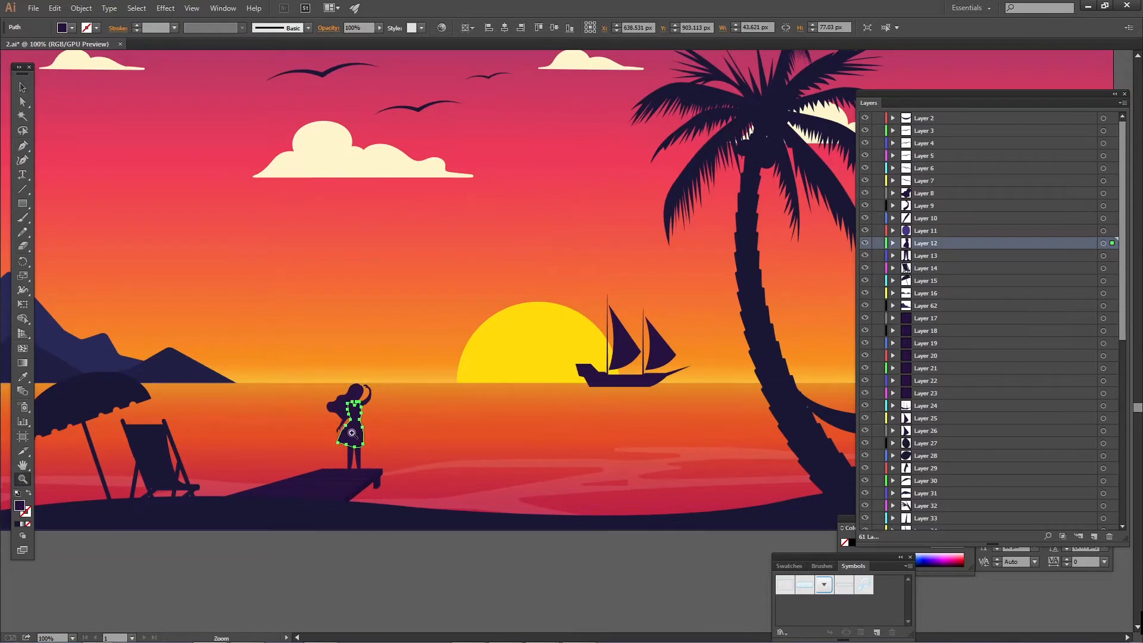
left_click_drag(340, 427, 555, 467)
left_click_drag(397, 381, 473, 354)
left_click(24, 90)
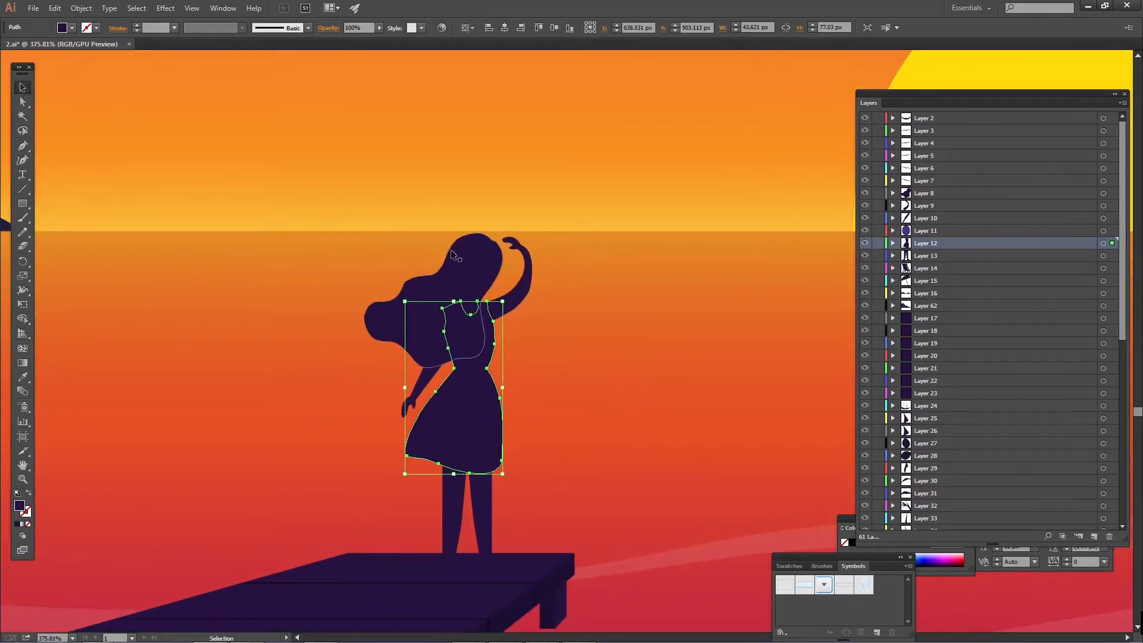
Step: Try moving the woman's hair and her raised arm away from the body, undoing each move
left_click_drag(451, 249, 322, 221)
key("ctrl+z")
left_click_drag(521, 297, 567, 312)
key("ctrl+z")
Step: Try moving the woman's dress sideways off her figure twice, undoing both moves
left_click(464, 441)
left_click_drag(480, 425, 613, 451)
key("ctrl+z")
left_click_drag(466, 407, 509, 408)
key("ctrl+z")
Step: Select the woman's legs to inspect them as a separate shape, and return the view to 100%
left_click(479, 505)
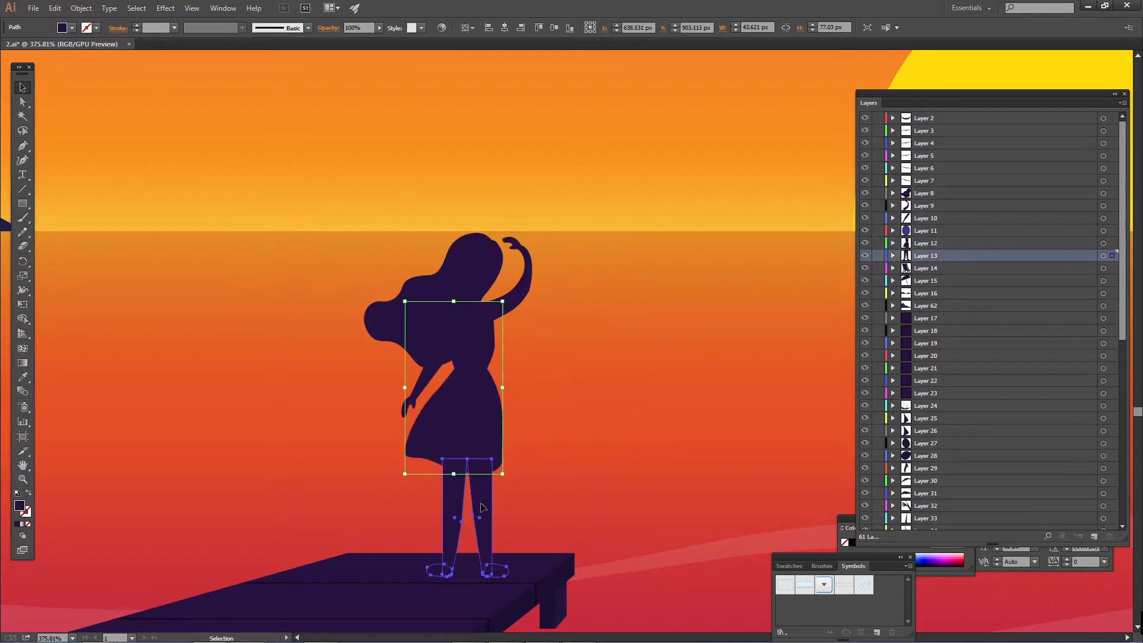
left_click(573, 463)
key("ctrl+1")
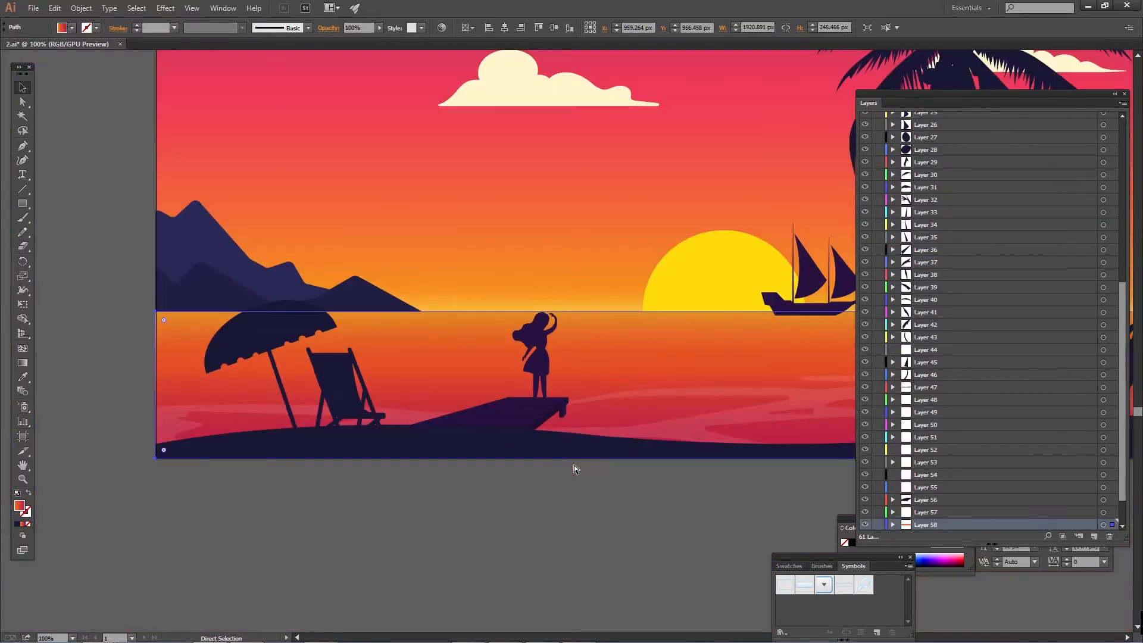
Step: Try moving the pier group sideways off the beach, and undo the move
left_click_drag(585, 400, 495, 396)
left_click(415, 399)
left_click_drag(395, 420, 468, 410)
key("ctrl+z")
Step: Try moving the dark sand foreground down off the artboard twice, undoing both moves
key("ctrl+minus")
left_click(645, 455)
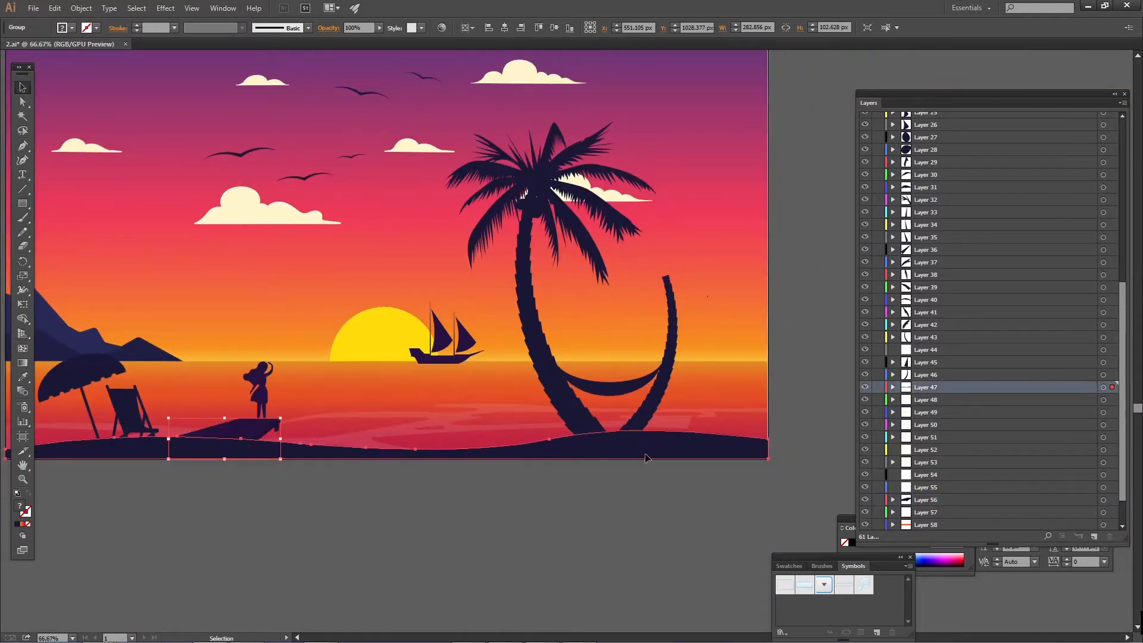
left_click_drag(638, 457, 650, 522)
key("ctrl+z")
left_click_drag(702, 449, 707, 495)
key("ctrl+z")
Step: Select the pale wave reflections compound path on the water and examine its extent across the artboard
left_click(476, 415)
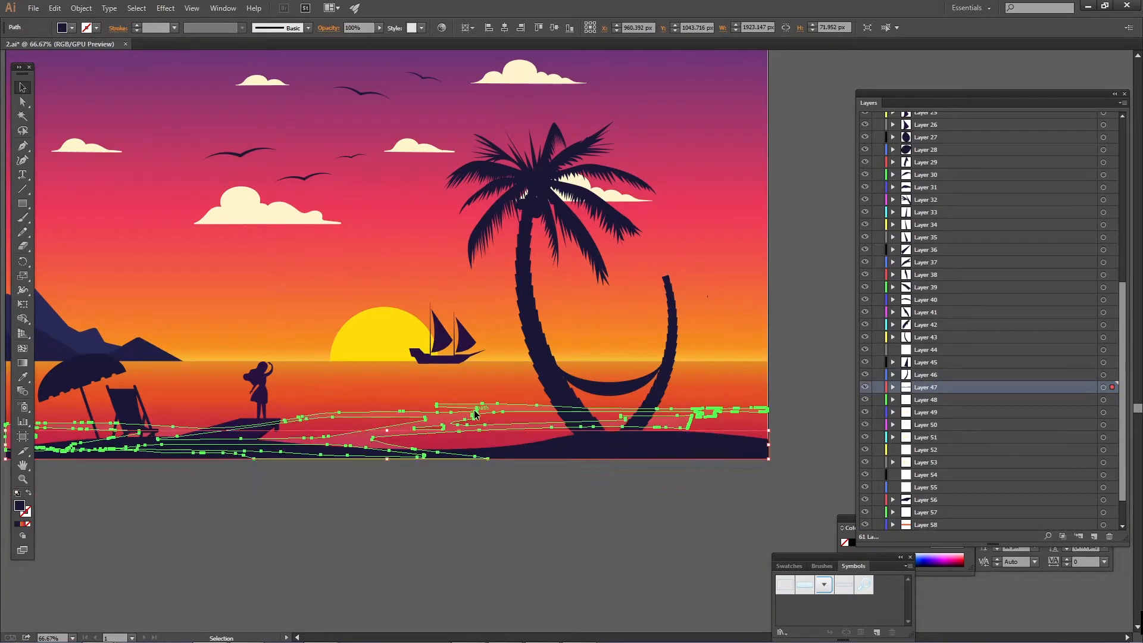
mouse_move(476, 416)
left_mouse_down()
mouse_move(473, 310)
mouse_move(455, 407)
left_mouse_up()
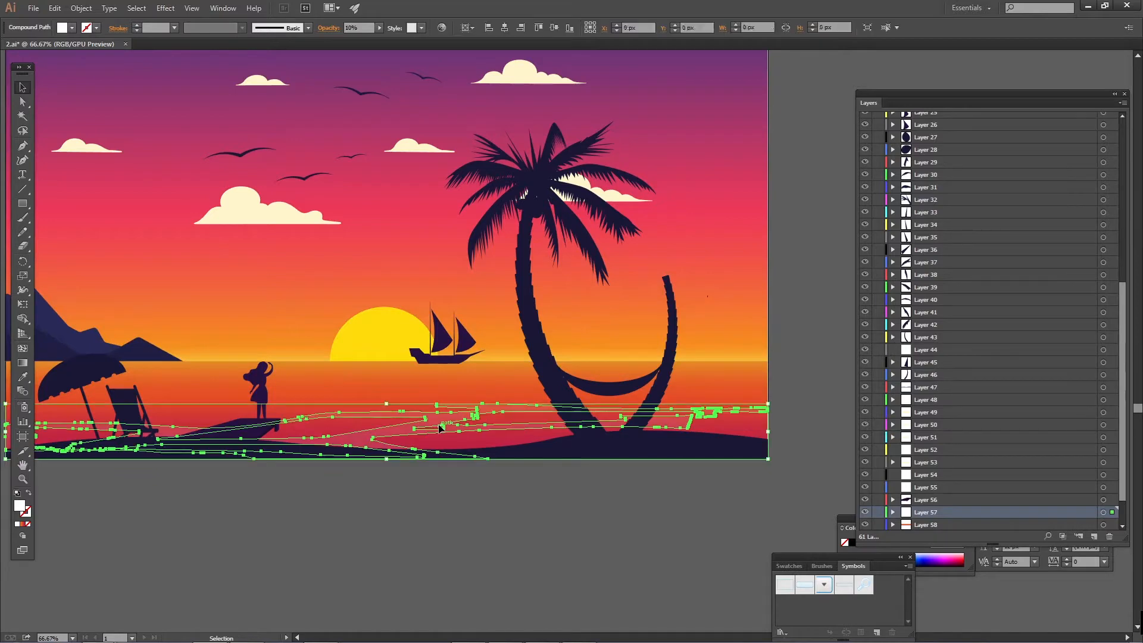
key("ctrl+minus")
scroll(439, 428, "up", 1)
mouse_move(436, 368)
left_mouse_down()
mouse_move(433, 272)
mouse_move(437, 367)
left_mouse_up()
Step: Try moving the sea and sky background shapes down, undo each move, and deselect everything
left_click_drag(710, 386, 698, 442)
key("ctrl+z")
left_click(697, 311)
left_click_drag(692, 217, 666, 409)
key("ctrl+z")
left_click(758, 326)
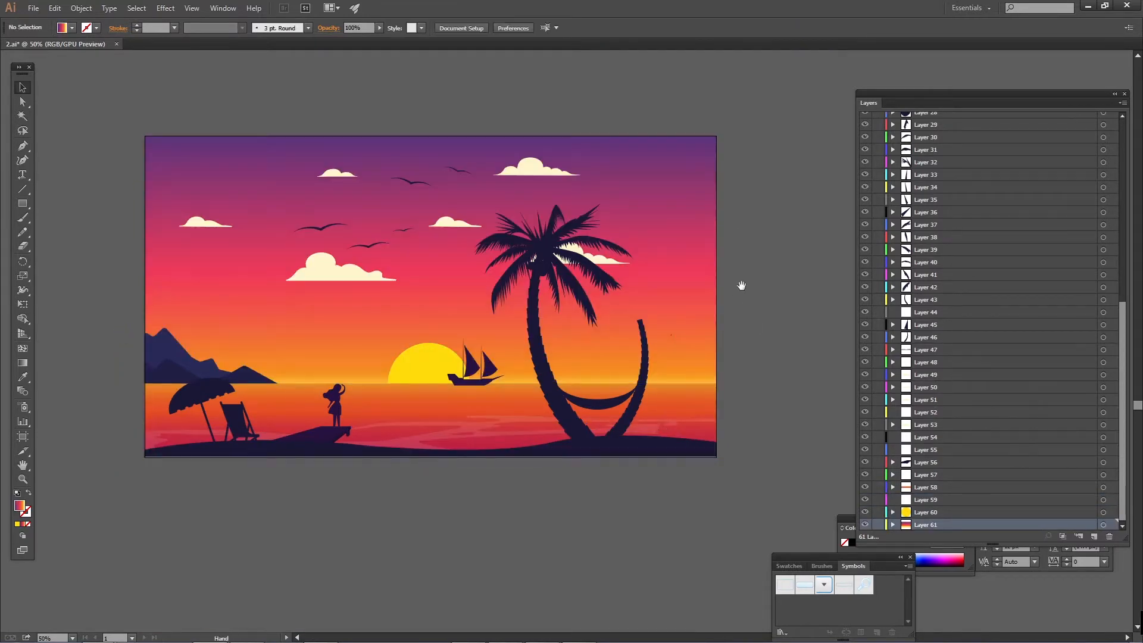
Step: Select all artwork in the illustration and group it into a single group
left_click_drag(739, 283, 727, 317)
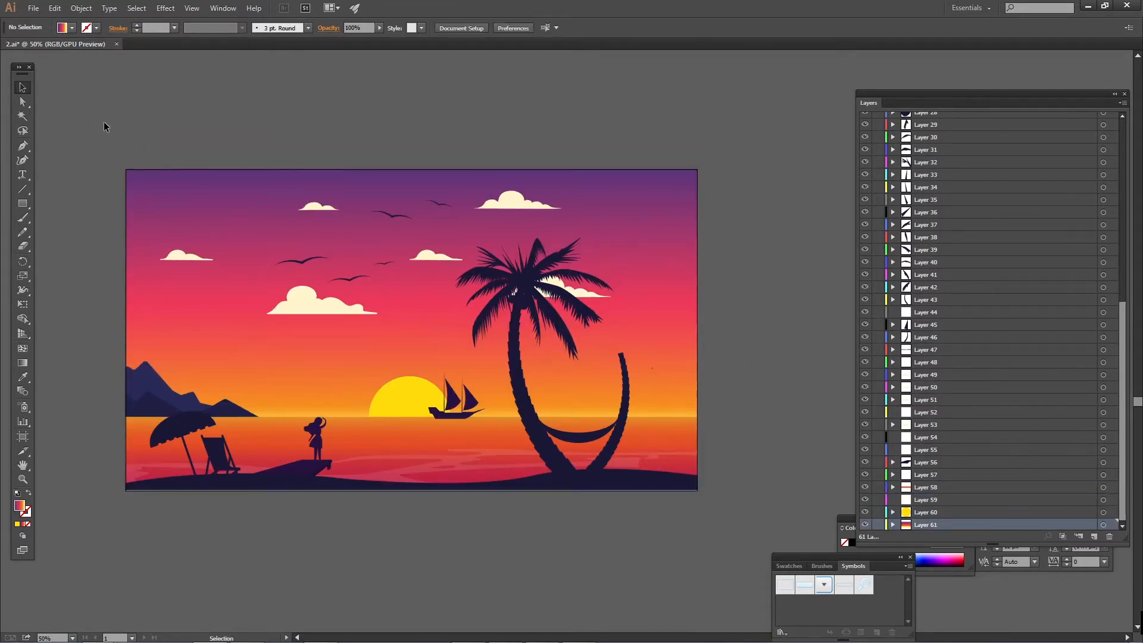
key("ctrl+a")
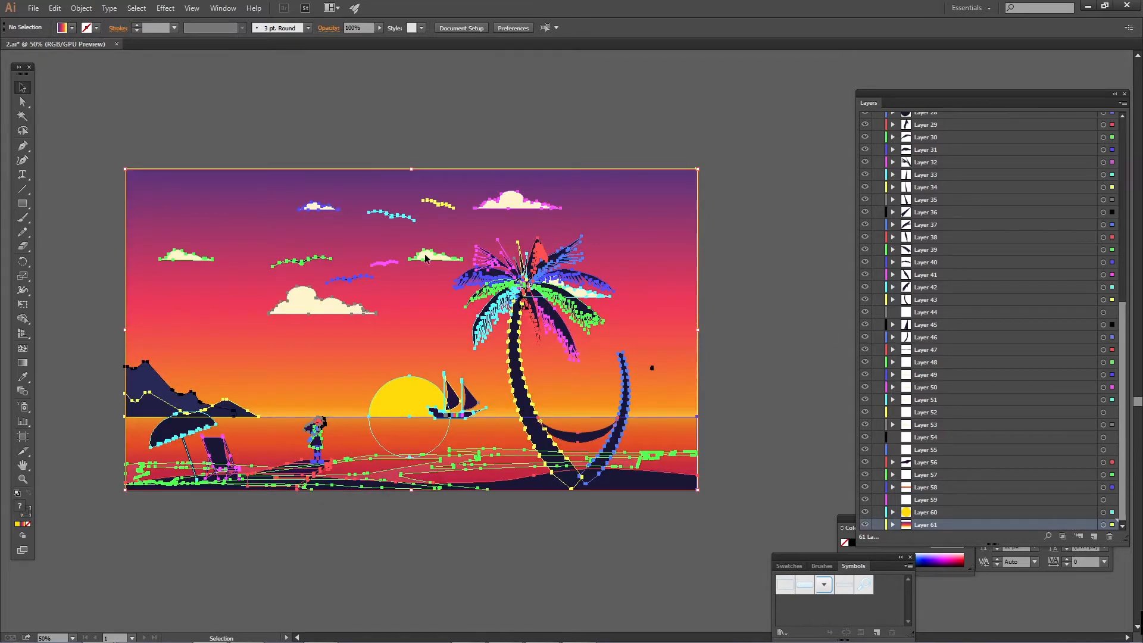
right_click(404, 256)
left_click(433, 310)
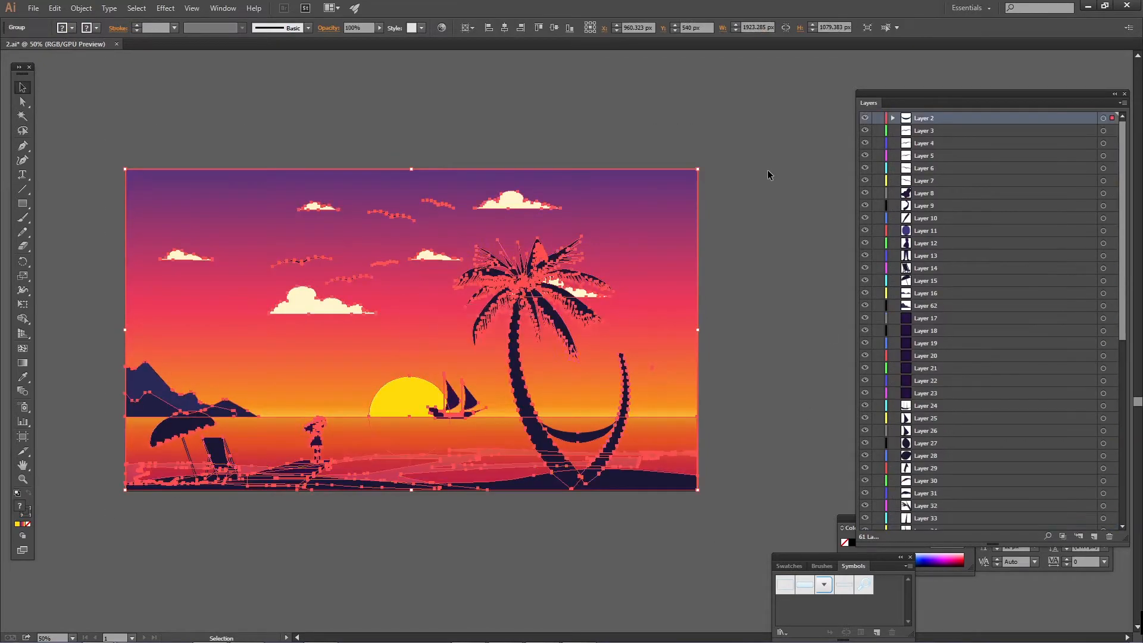
Step: Delete every layer below Layer 2, from Layer 3 through Layer 61, and deselect the artwork
left_click(950, 127)
left_click_drag(1123, 209, 1130, 477)
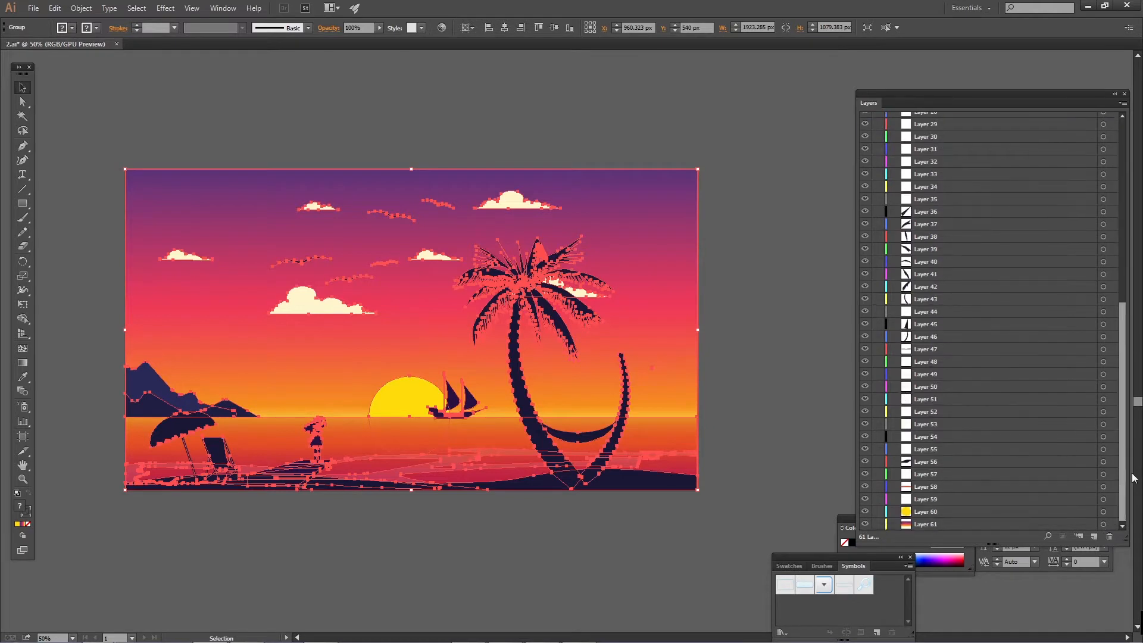
left_click(1004, 524, "shift")
left_click(1108, 537)
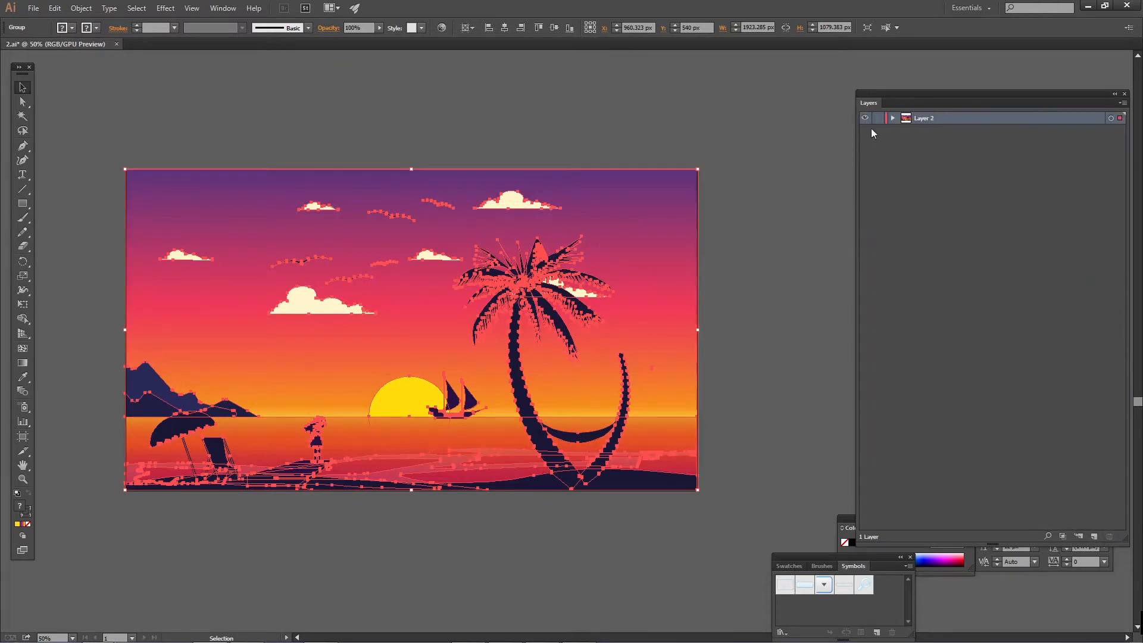
left_click(802, 223)
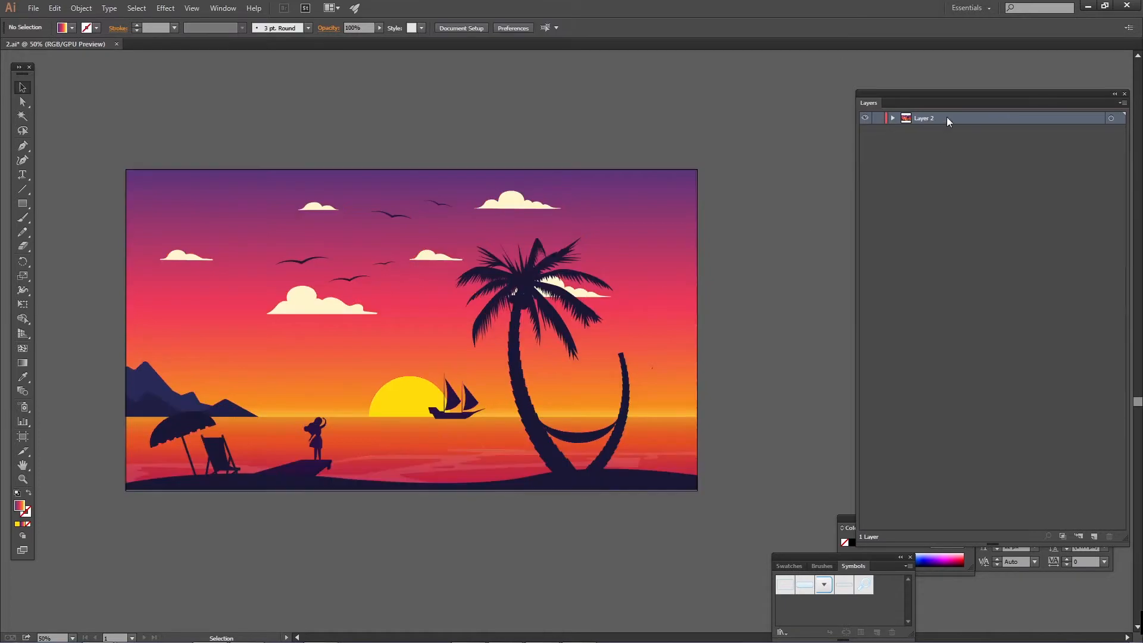
Step: Ungroup the whole illustration on Layer 2 and deselect it
left_click(409, 301)
right_click(407, 299)
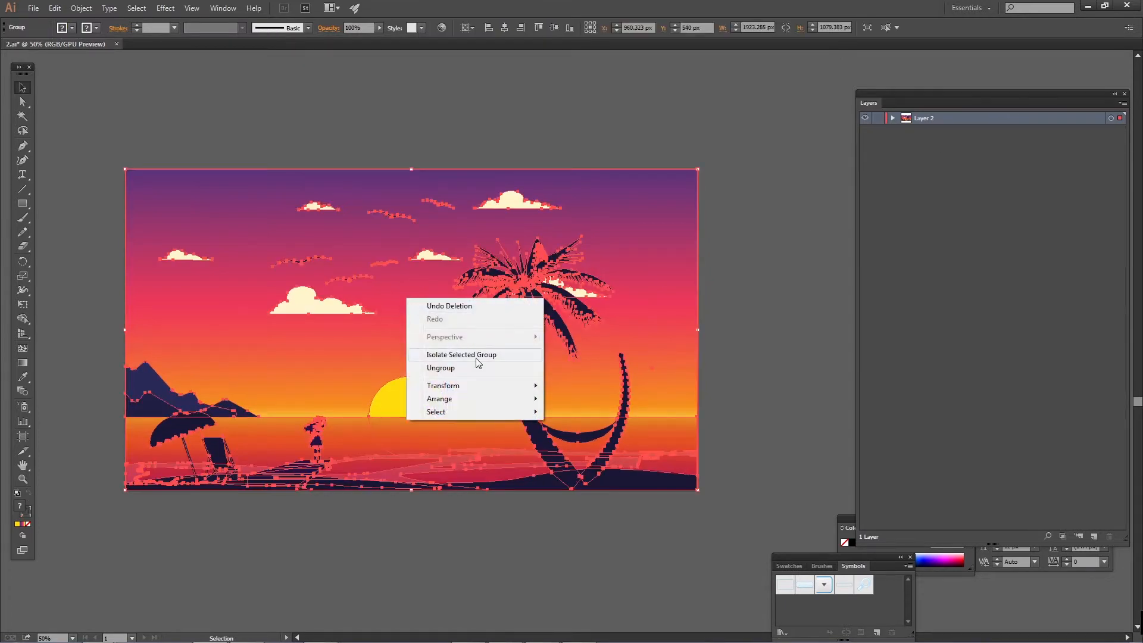
left_click(482, 367)
left_click(801, 328)
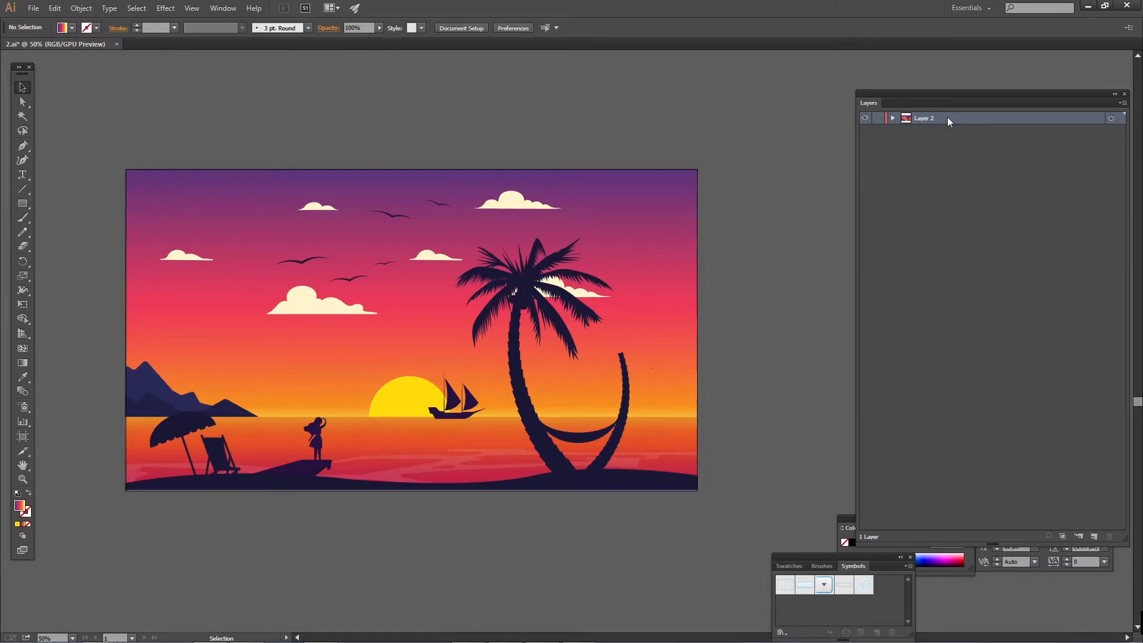
Step: Release the contents of Layer 2 to separate sublayers with the Release to Layers (Sequence) command
left_click(1123, 103)
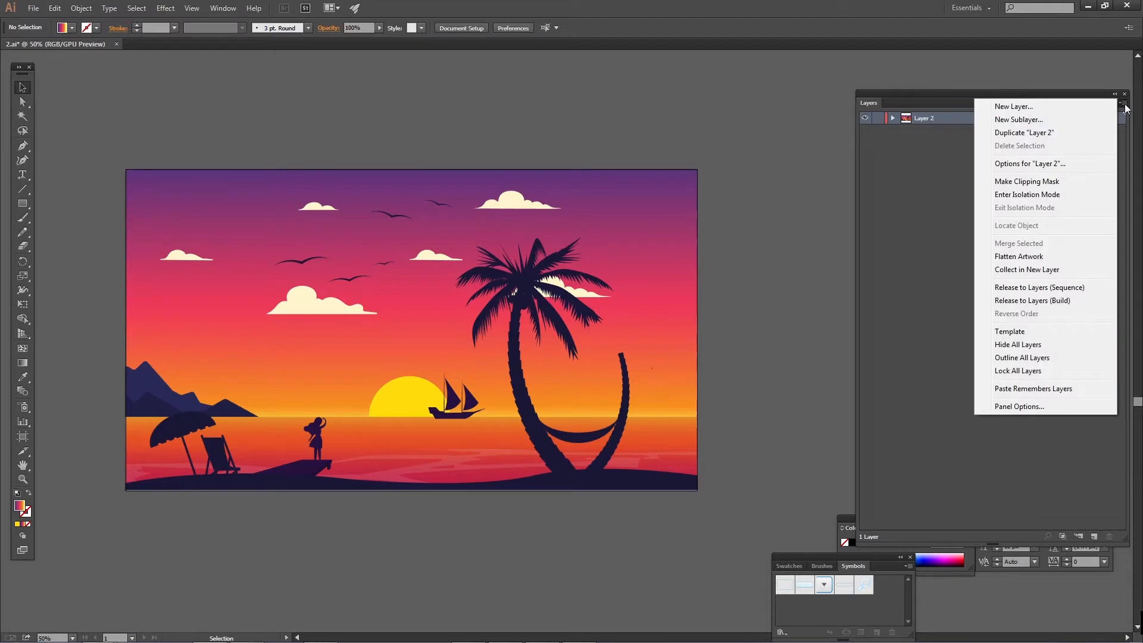
left_click(960, 119)
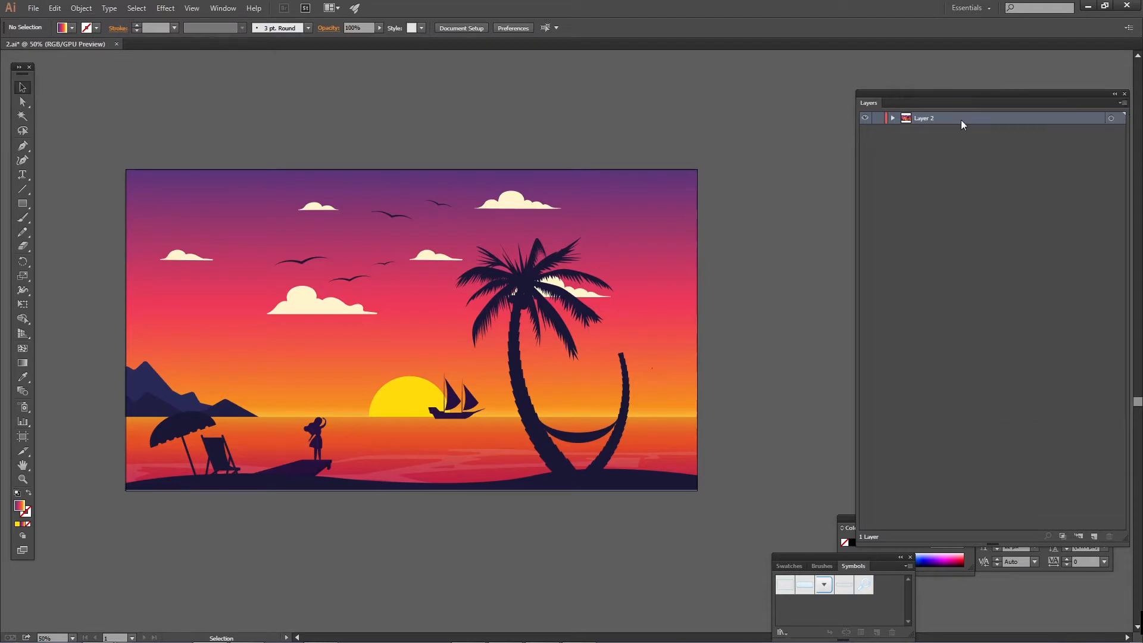
left_click(1123, 104)
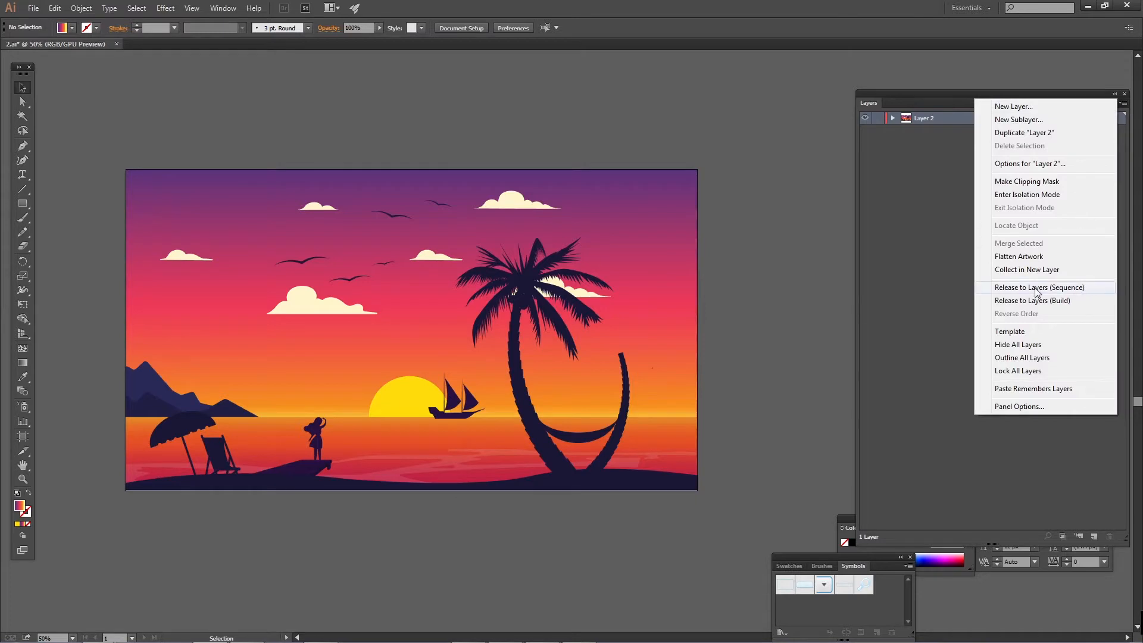
left_click(1079, 289)
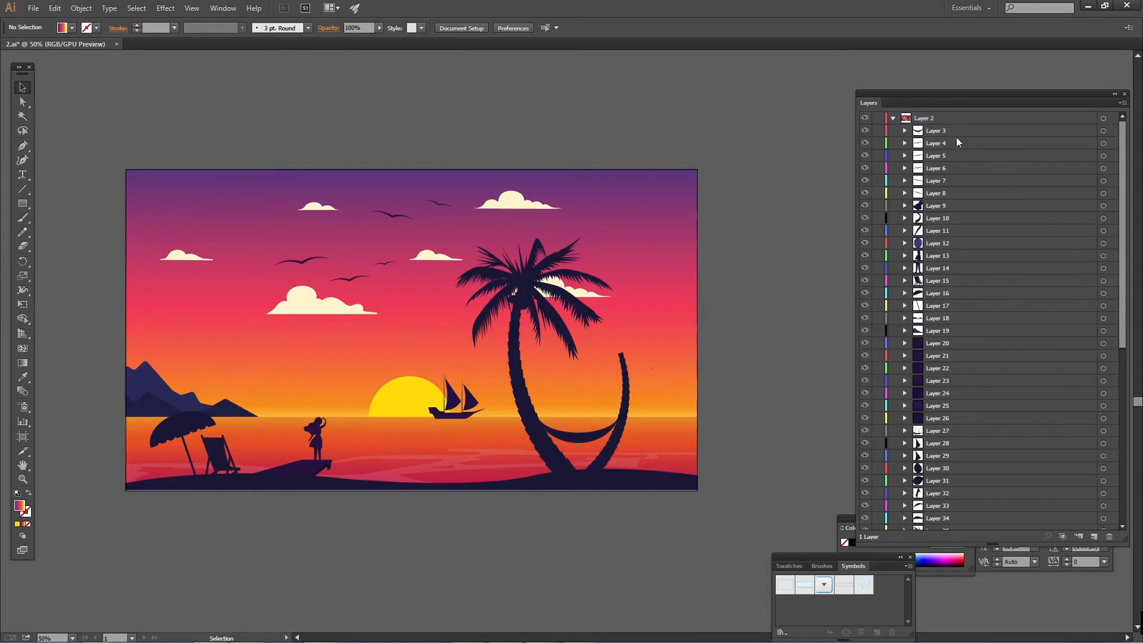
Step: Select sublayers Layer 3 through Layer 60 and move them out of Layer 2 to the top level above it
left_click_drag(1124, 272, 1125, 448)
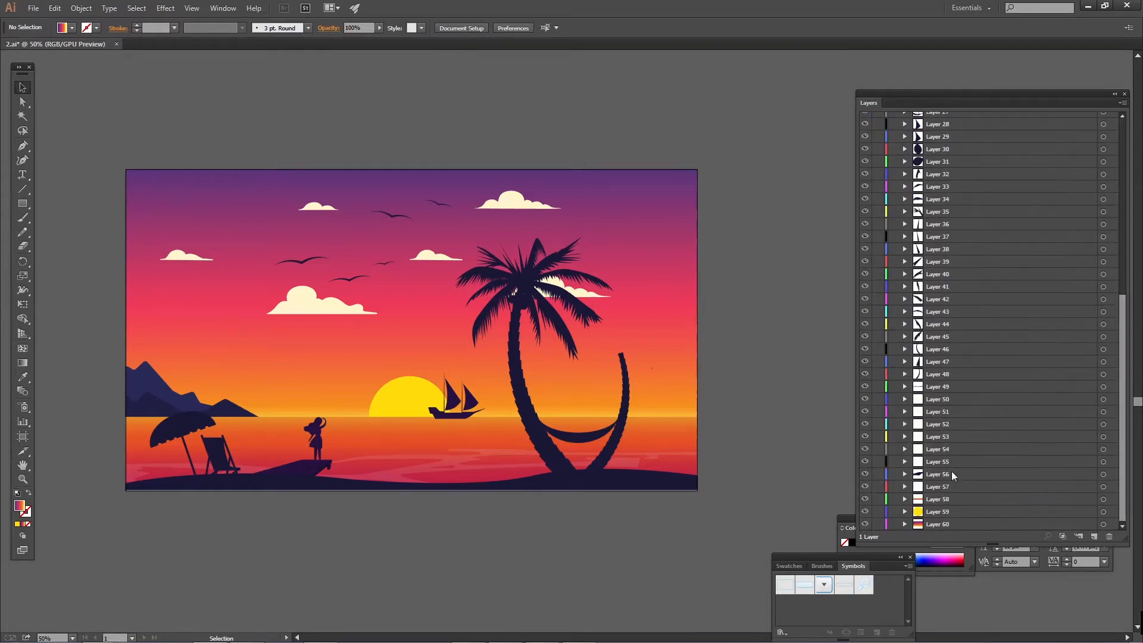
left_click(974, 524, "shift")
left_click_drag(1122, 400, 1101, 194)
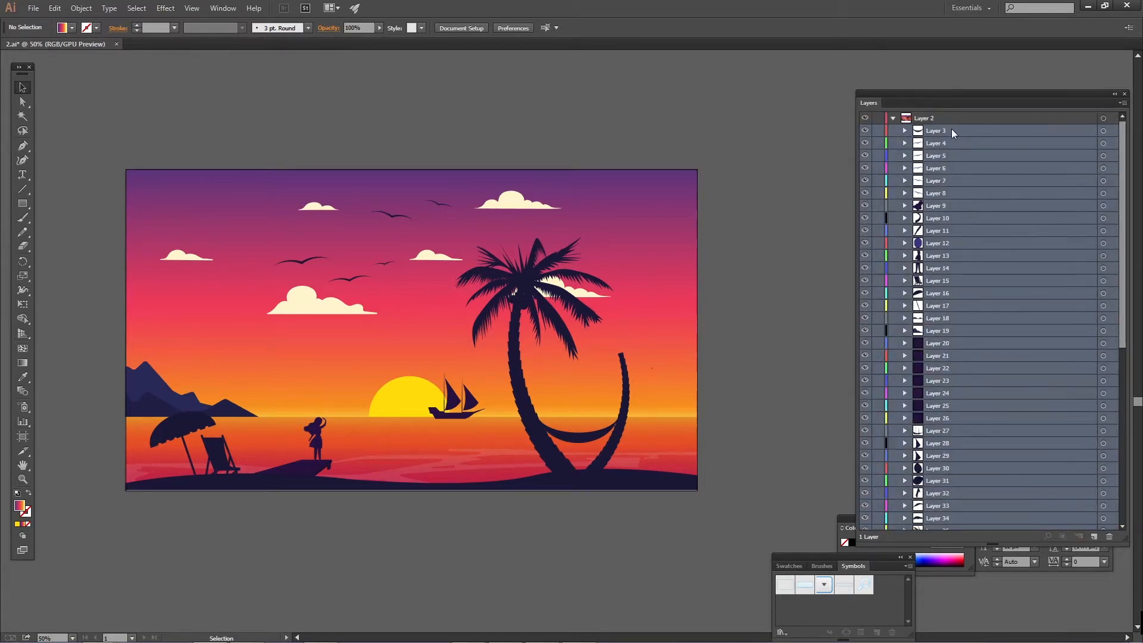
mouse_move(951, 129)
left_mouse_down()
mouse_move(949, 114)
mouse_move(958, 124)
left_mouse_up()
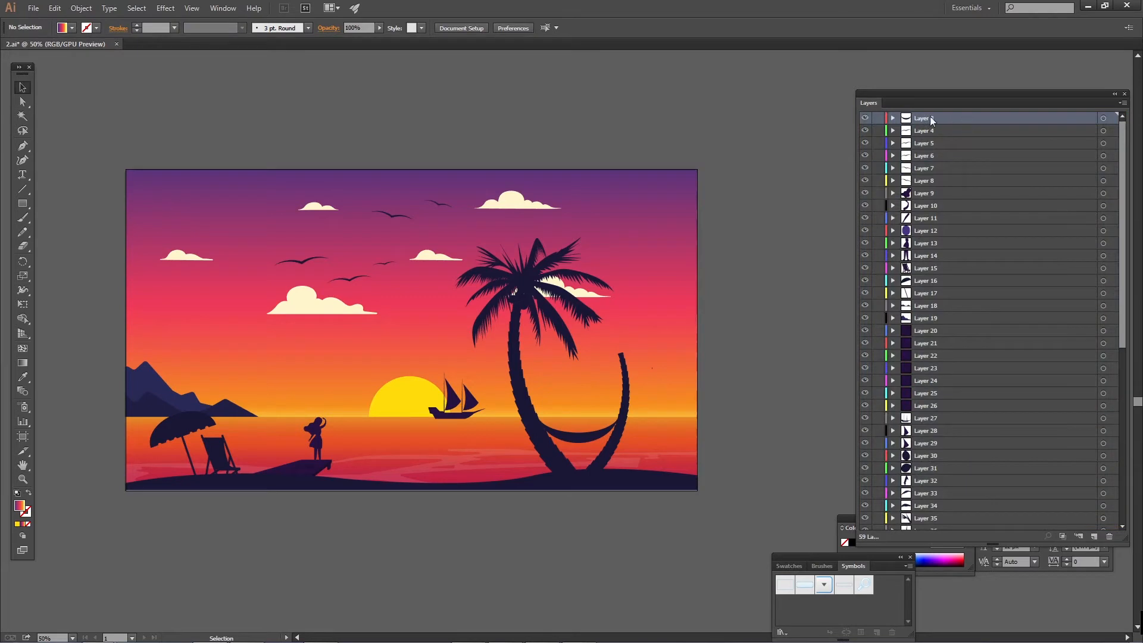
Step: Delete the empty Layer 2 at the end of the layer list
left_click_drag(1121, 179, 960, 539)
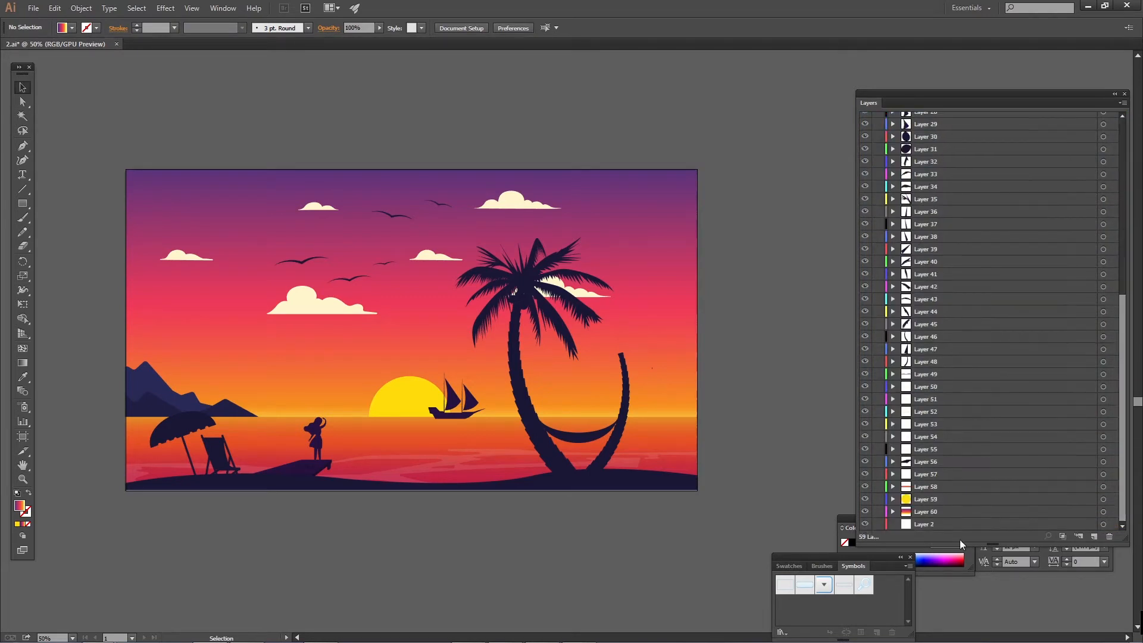
left_click(969, 523)
left_click(1109, 537)
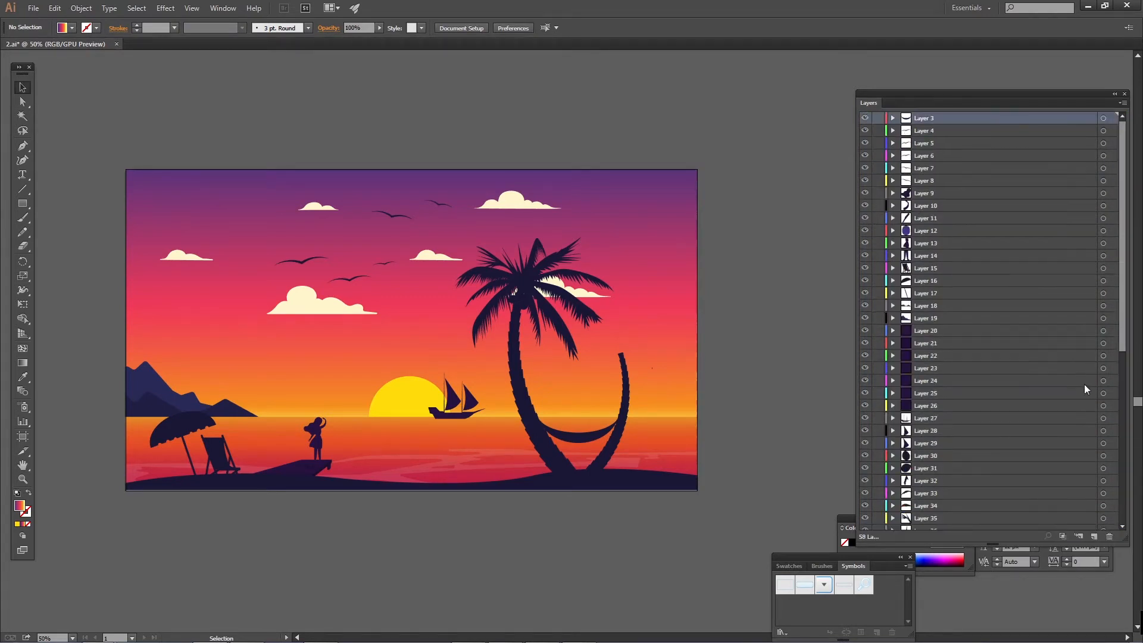
Step: Select a palm frond to check which layer it is on, and deselect it
left_click_drag(1119, 277, 1103, 200)
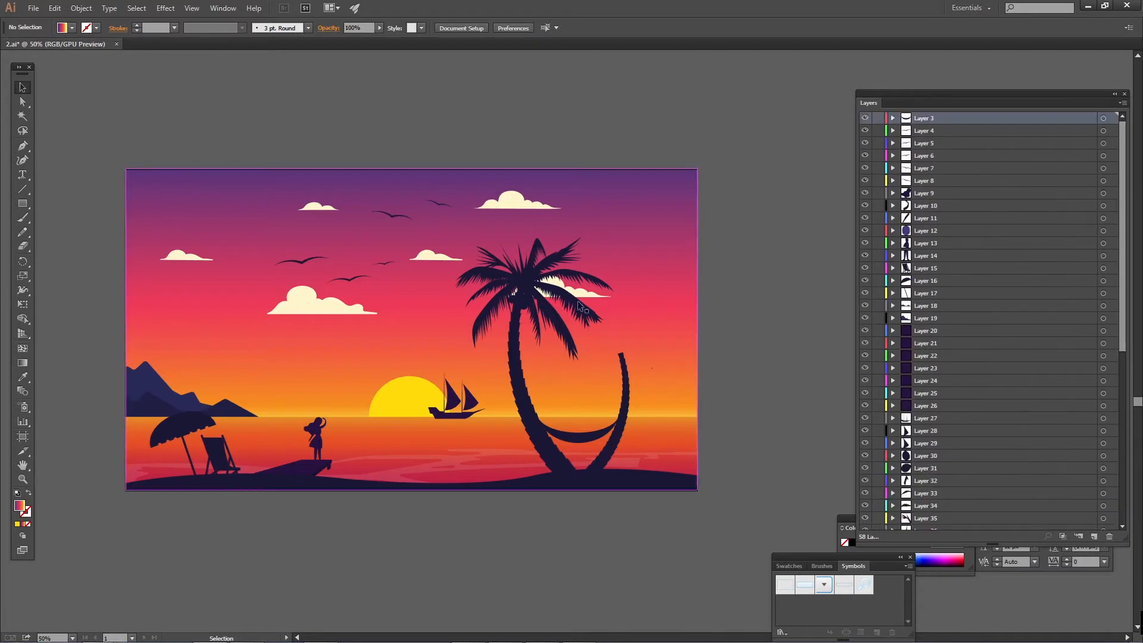
left_click(560, 302)
left_click(792, 190)
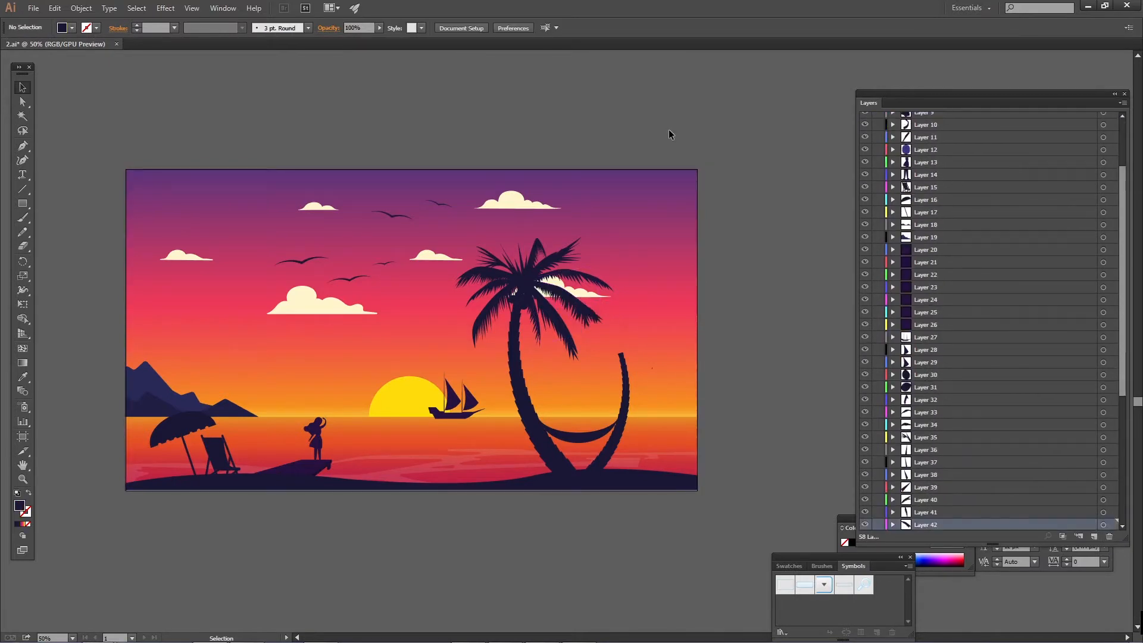
Step: Switch to After Effects with the imported illustration and select the large cloud in composition 2
left_click_drag(556, 102, 582, 122)
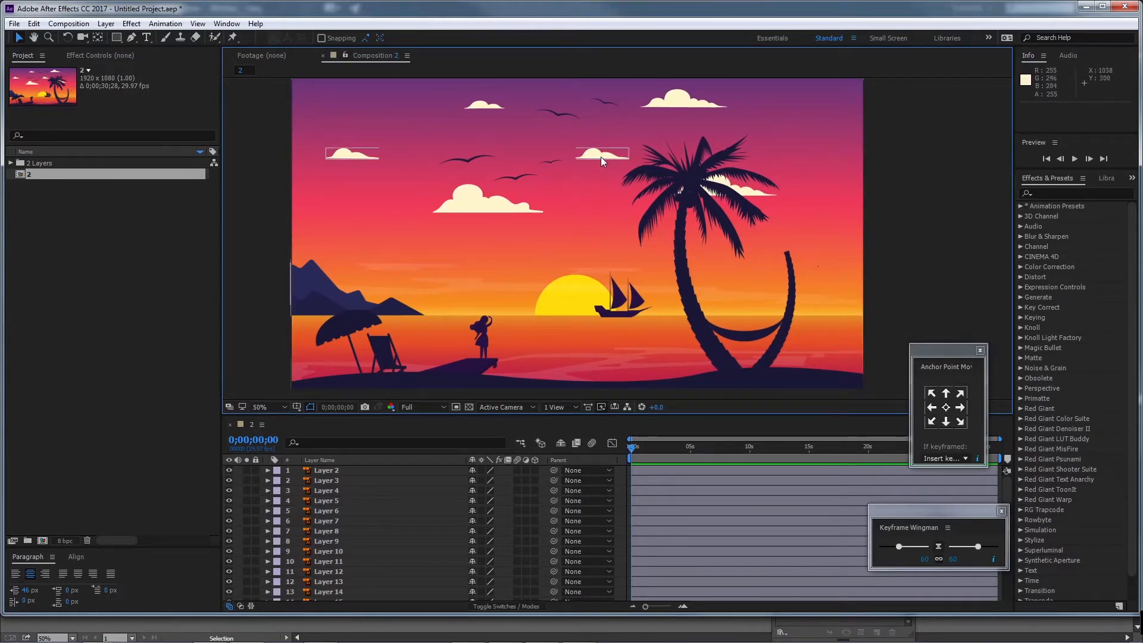
left_click(485, 211)
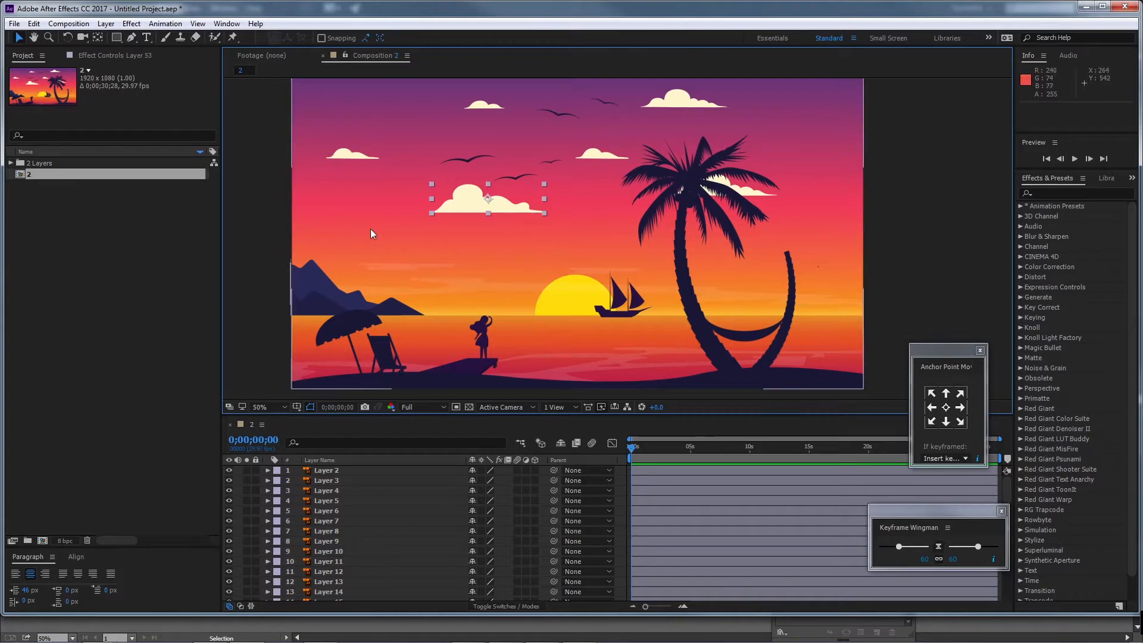
Step: Enlarge the After Effects workspace by narrowing the project area, maximizing the window and giving the timeline more height
left_click_drag(221, 194, 159, 194)
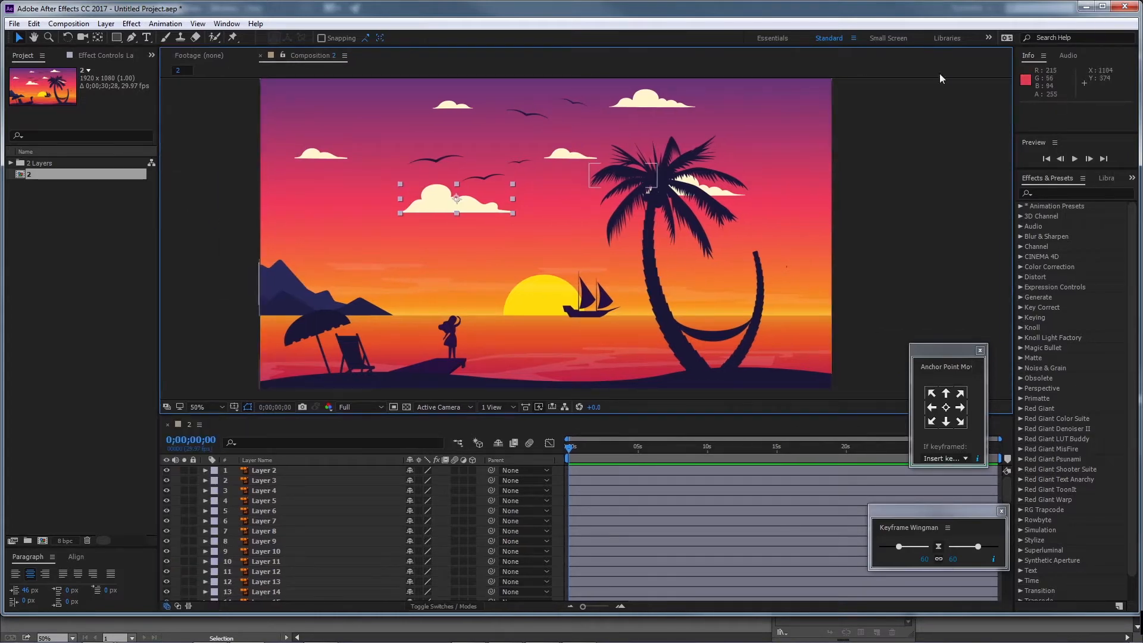
left_click(1101, 6)
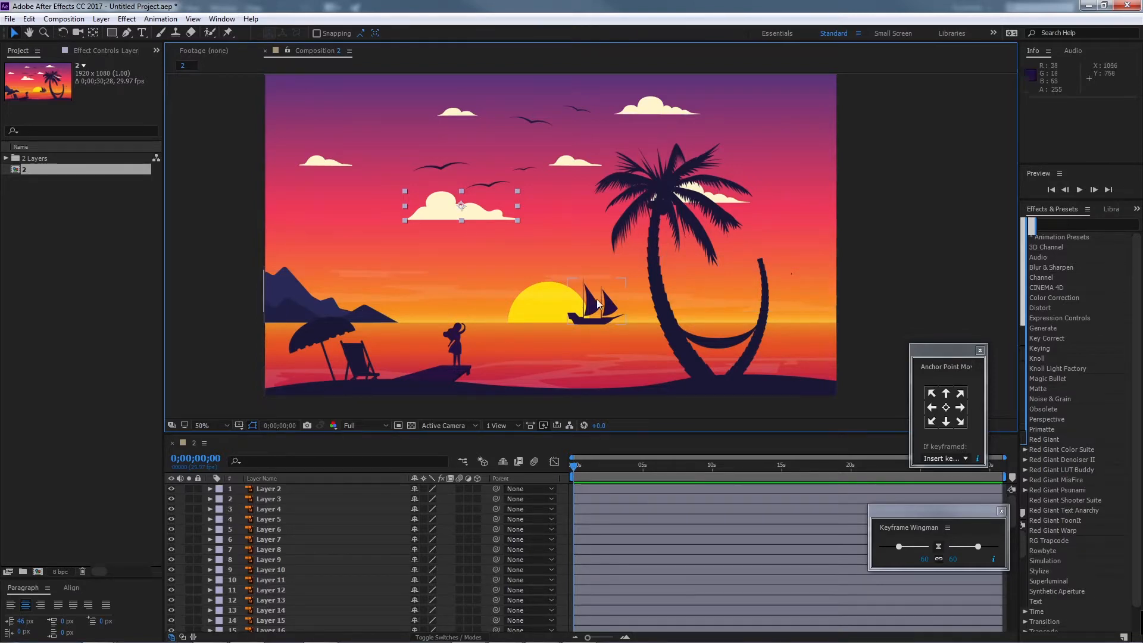
scroll(528, 320, "up", 1)
left_click_drag(513, 304, 600, 185)
scroll(545, 316, "down", 1)
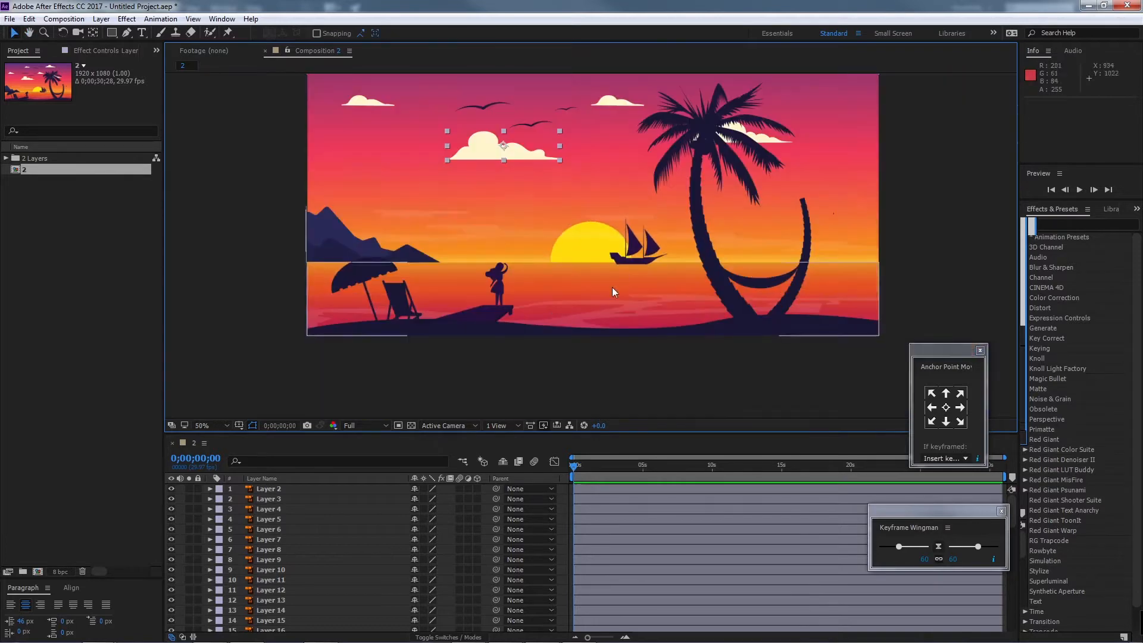
left_click_drag(436, 435, 446, 386)
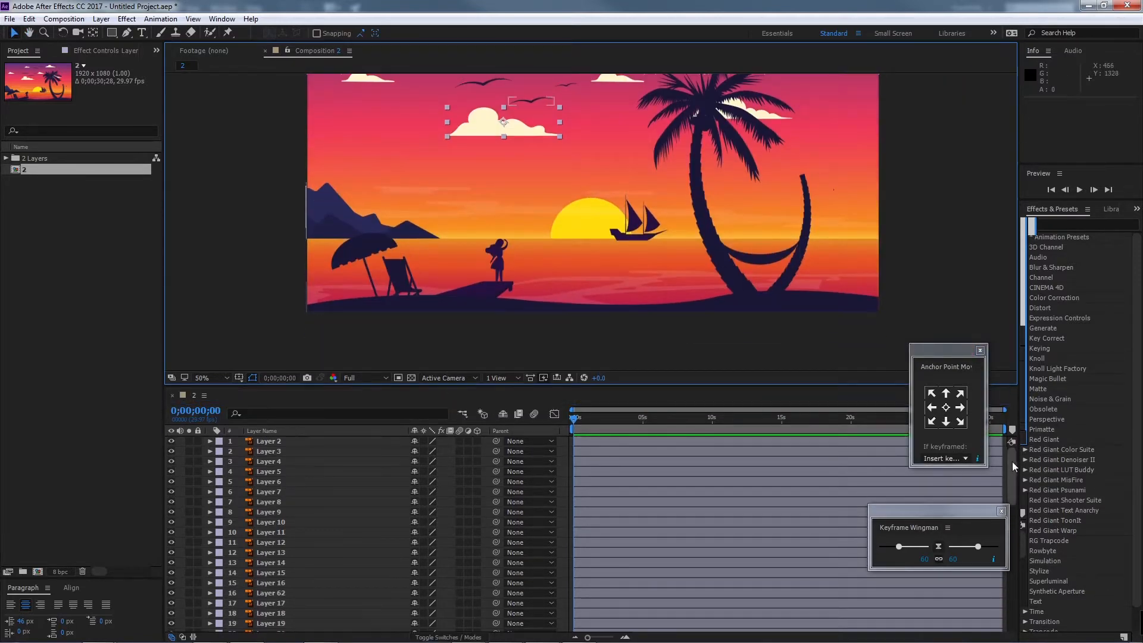
Step: Look through the imported layers in the timeline and select Layer 5
scroll(1012, 462, "down", 5)
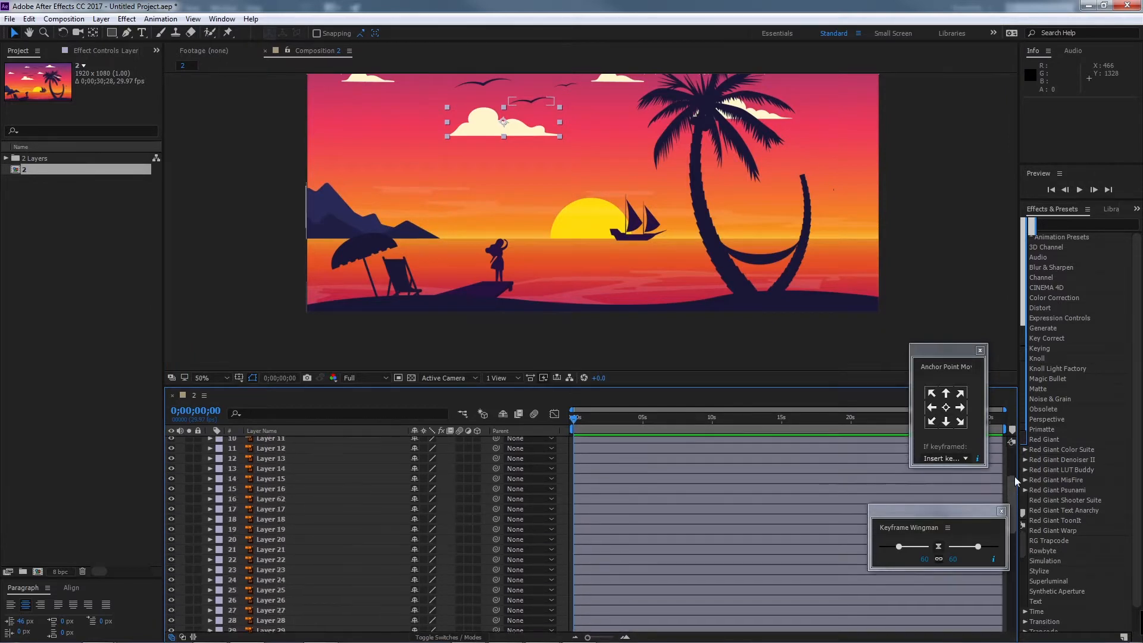
scroll(1014, 476, "down", 10)
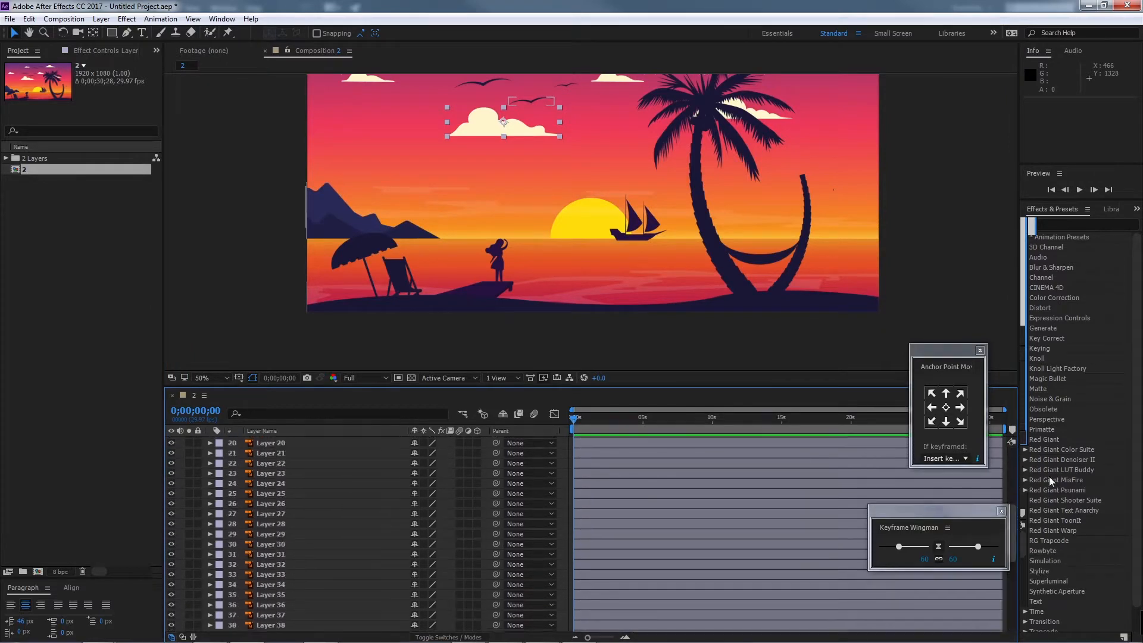
left_click_drag(1059, 513, 1053, 442)
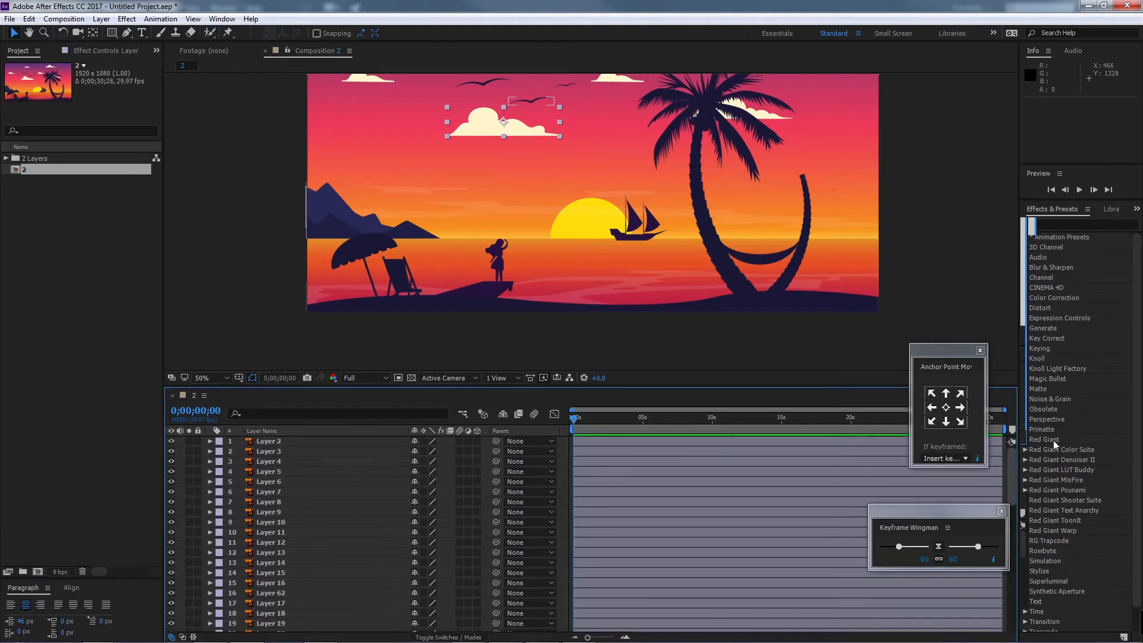
left_click(351, 476)
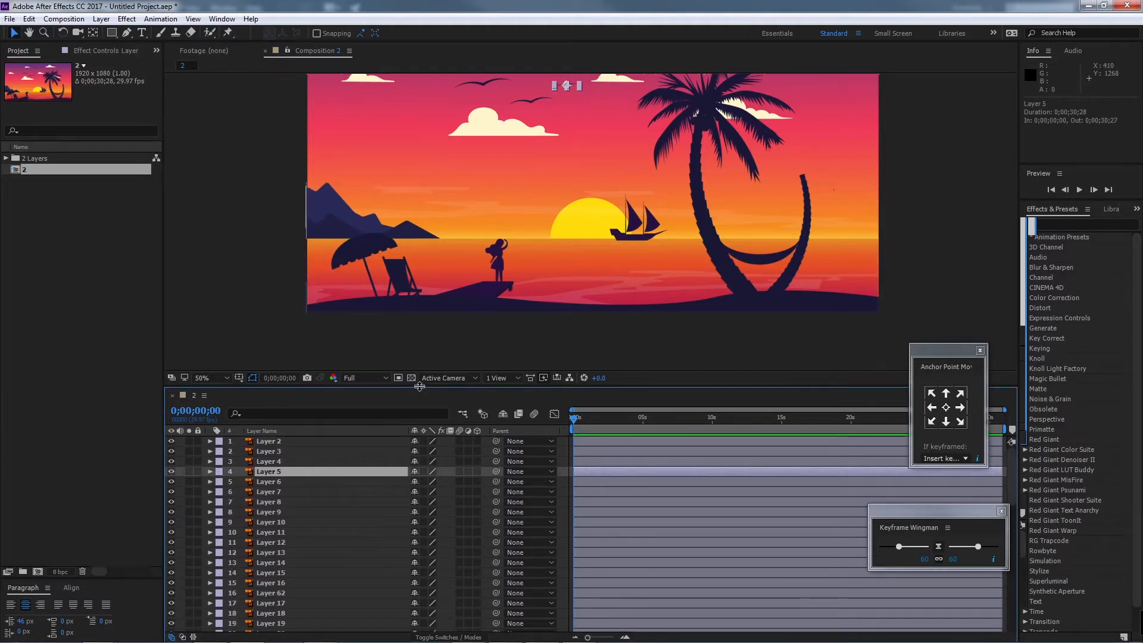
Step: Select the woman's hair, both arms, dress and legs together in the composition, leaving out her head
left_click_drag(415, 386, 415, 415)
key("space")
left_click_drag(576, 160, 560, 204)
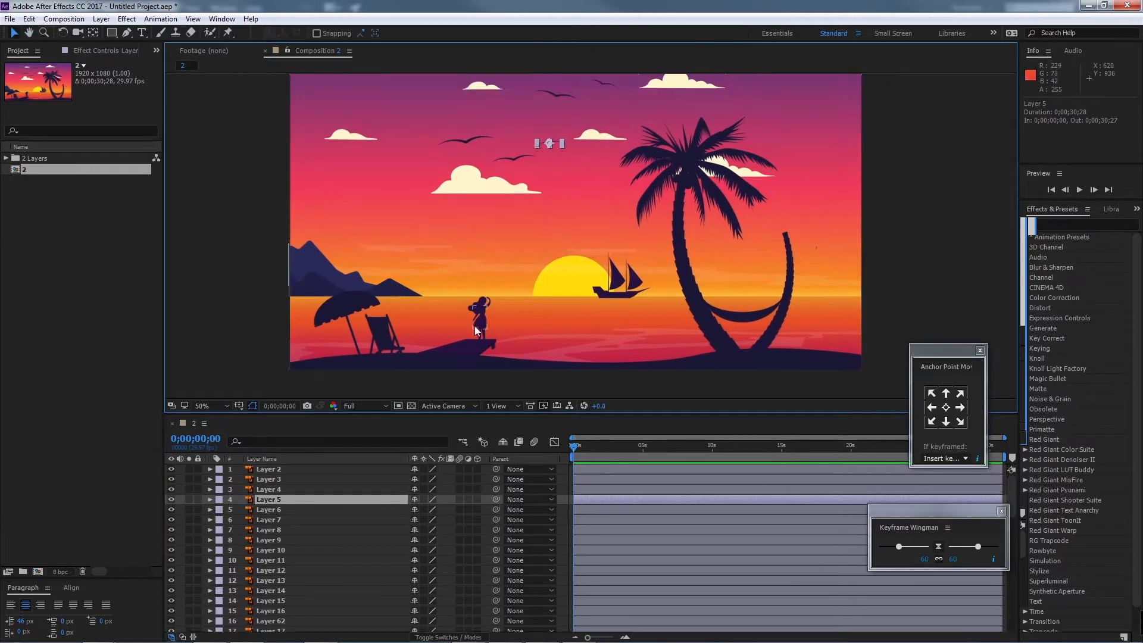
scroll(561, 204, "up", 3)
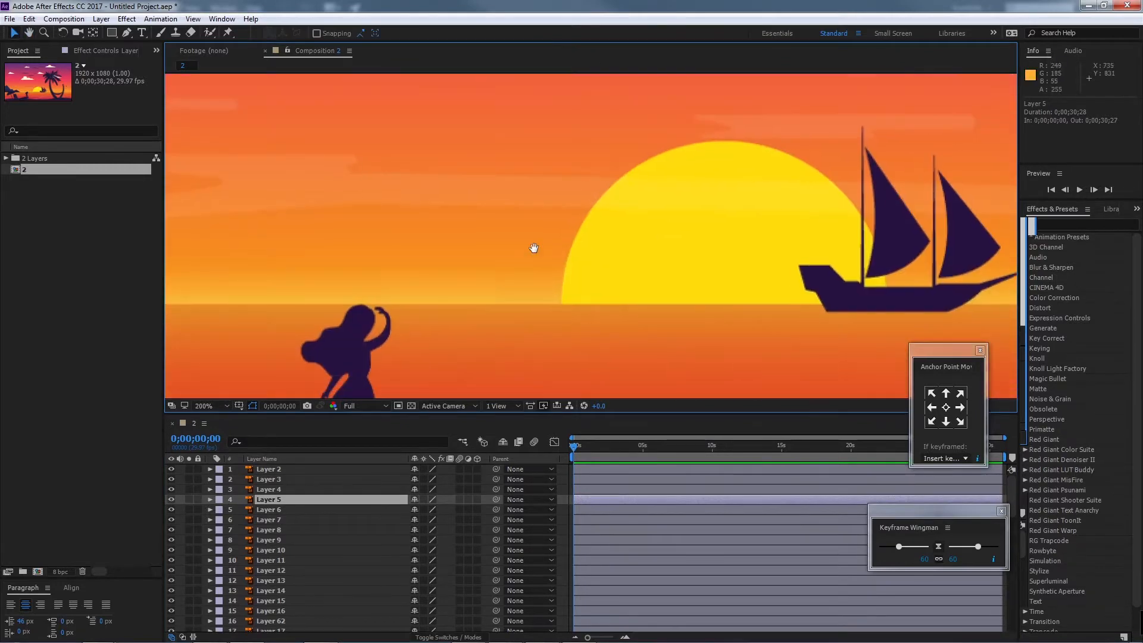
left_click_drag(534, 248, 638, 204)
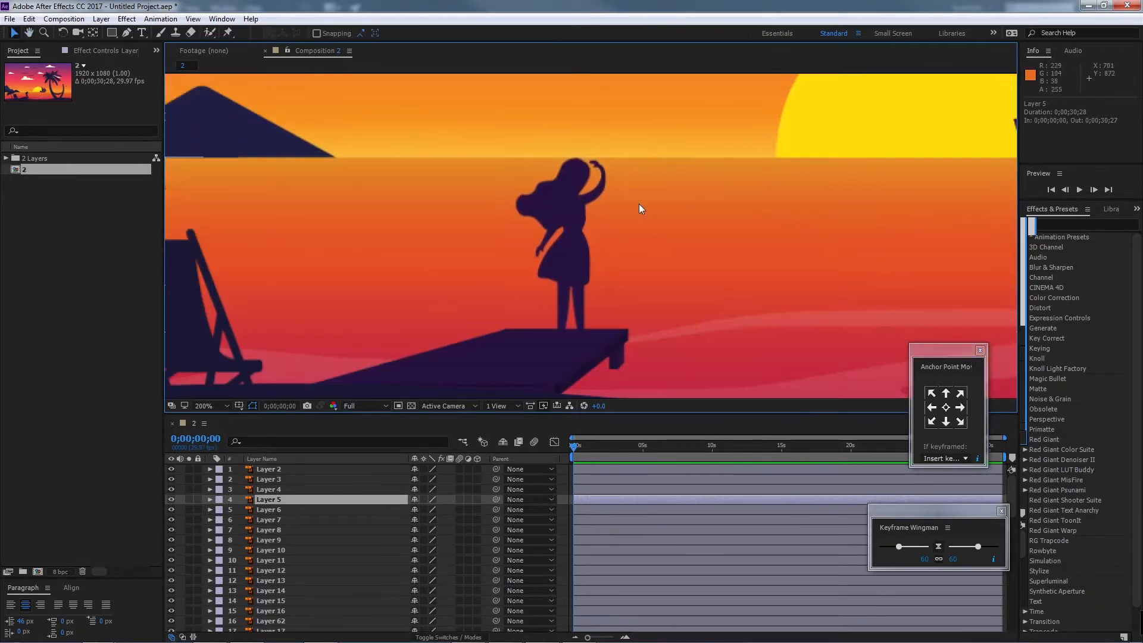
left_click(520, 211)
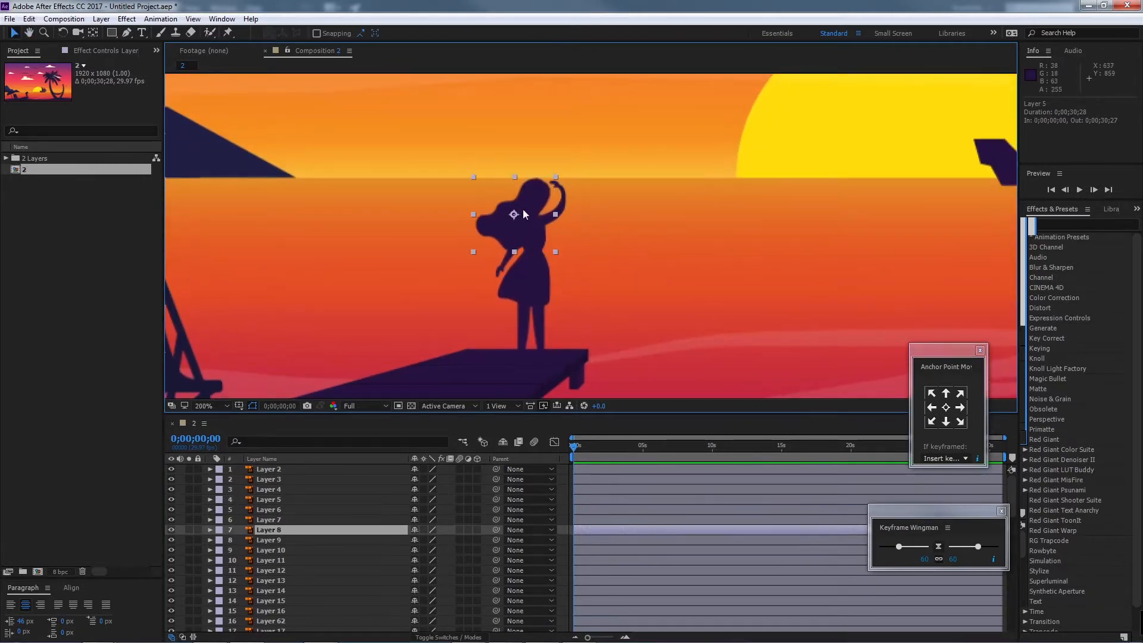
left_click(560, 205, "shift")
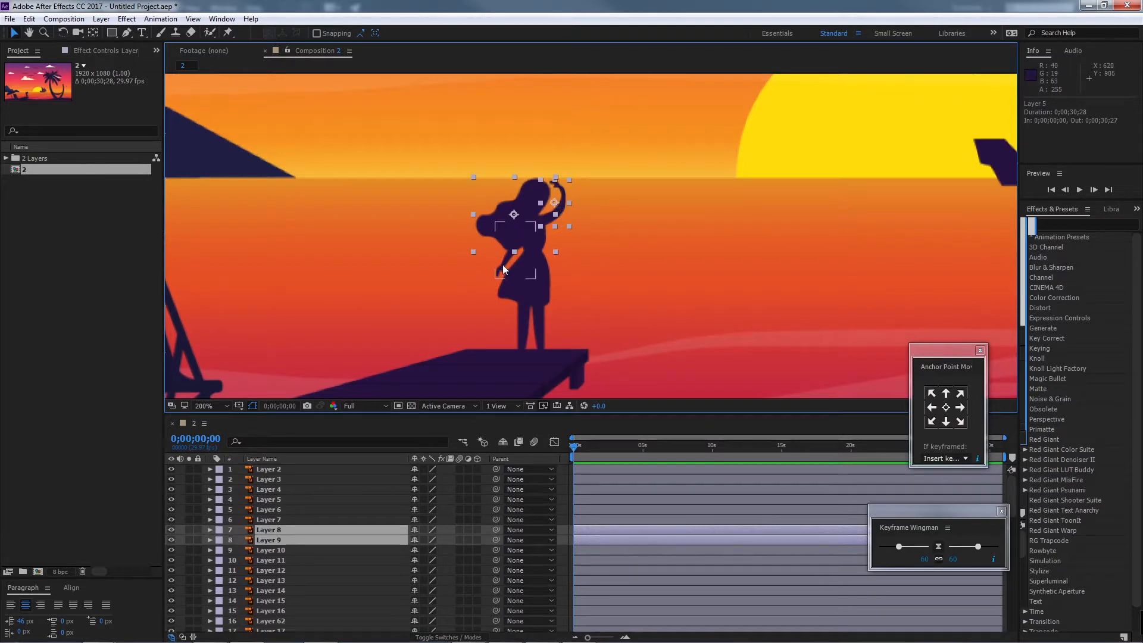
left_click(503, 264, "shift")
left_click(538, 293, "shift")
left_click(536, 333, "shift")
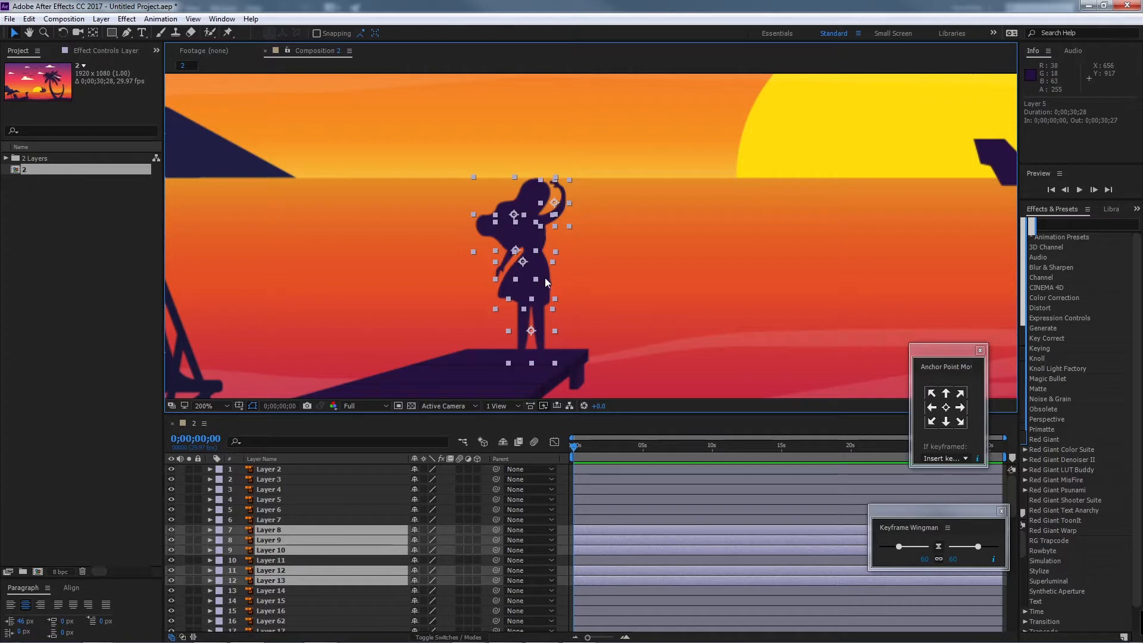
Step: Try moving the woman's selected parts sideways over the water, and undo the move
left_click_drag(544, 277, 652, 264)
key("ctrl+z")
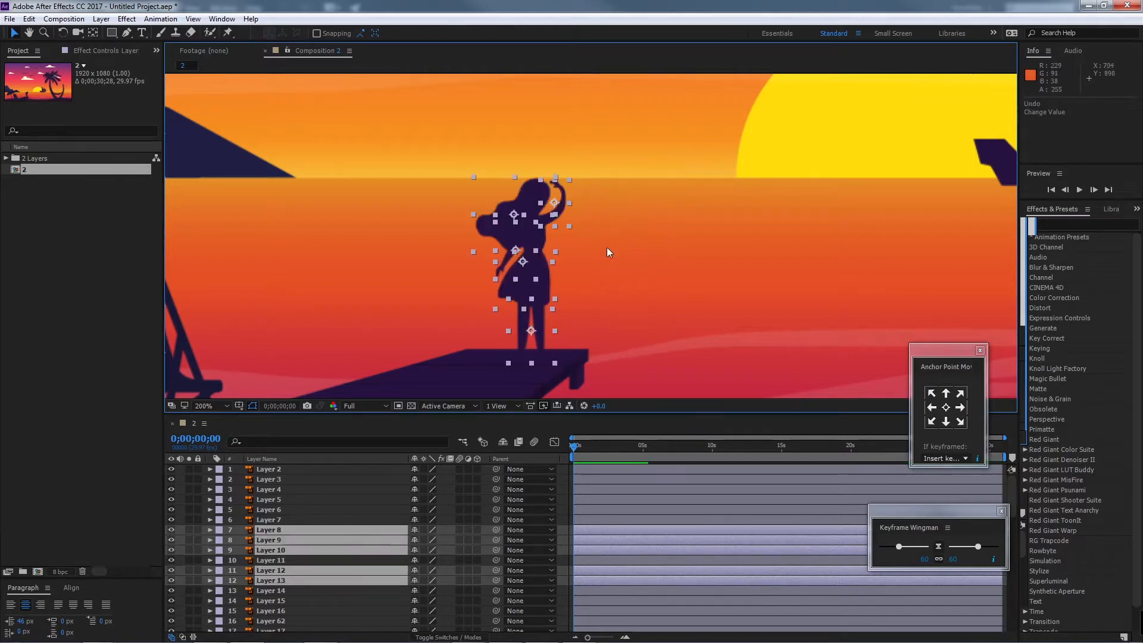
Step: Add Layer 11 to the selected woman layers and pre-compose them all as "woman"
left_click(298, 561, "ctrl")
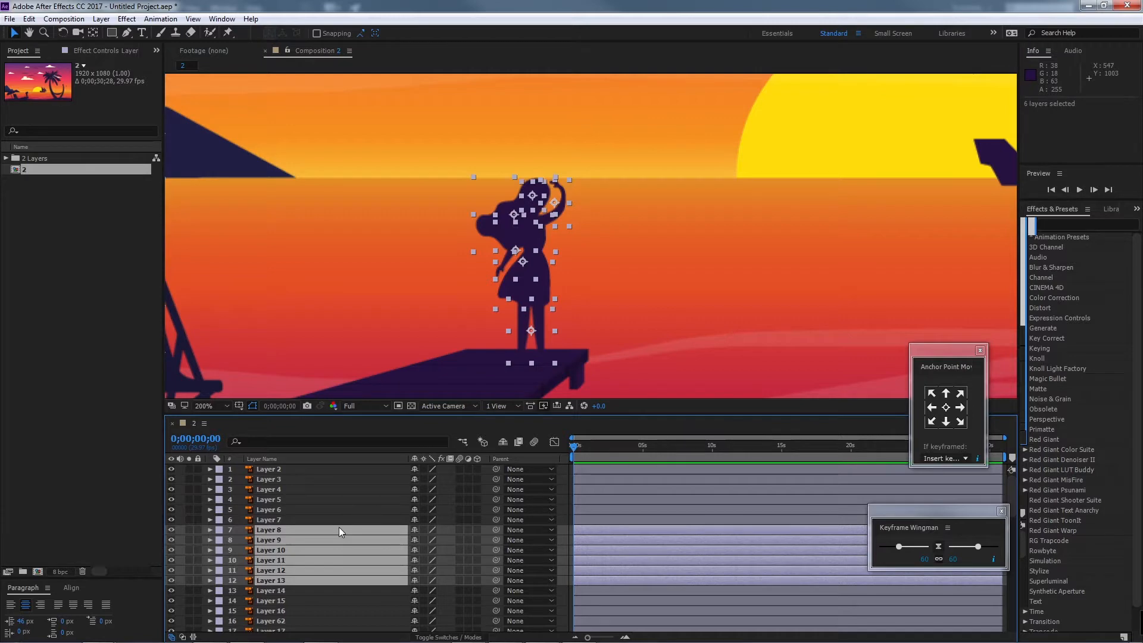
key("c")
key("ctrl+shift+c")
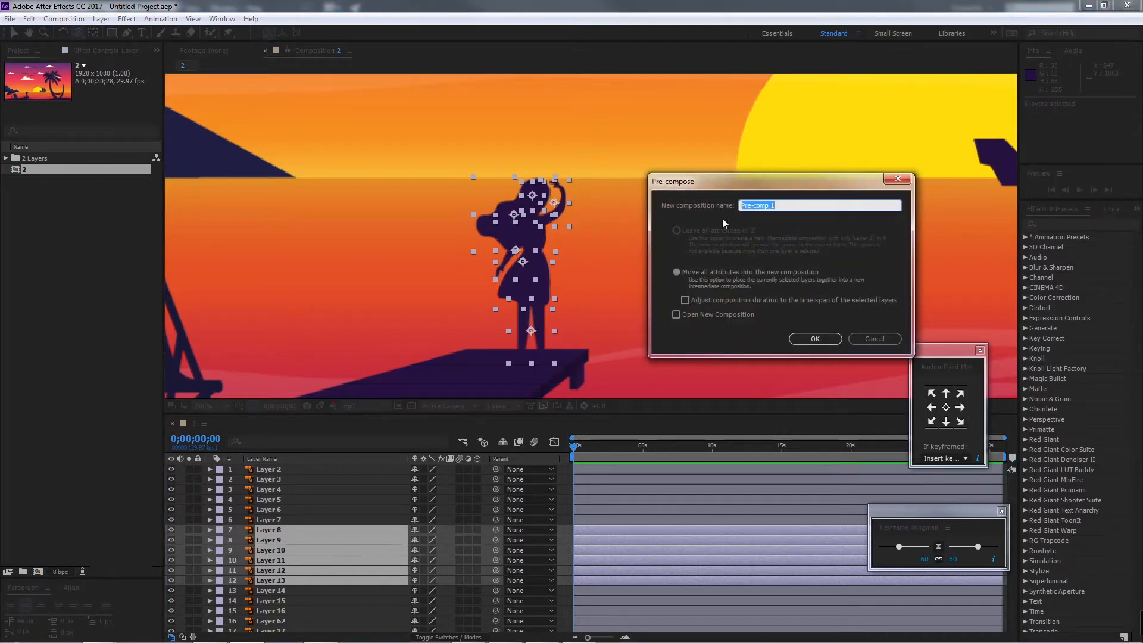
type("woman")
left_click(815, 339)
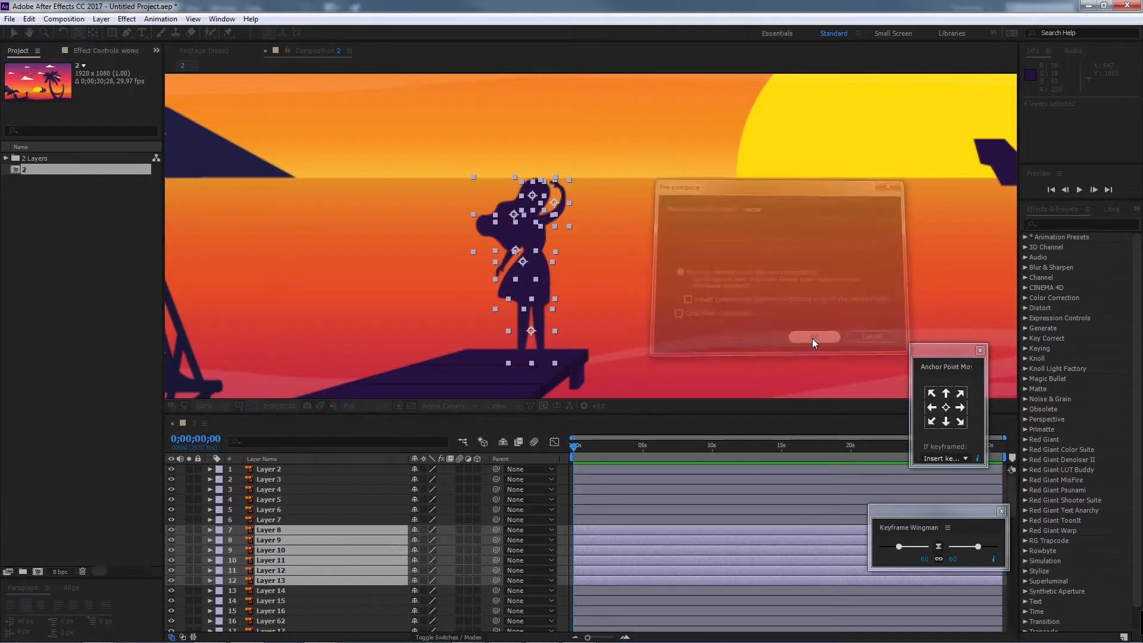
Step: Hide the woman pre-composition and switch back to the Selection tool
left_click(171, 530)
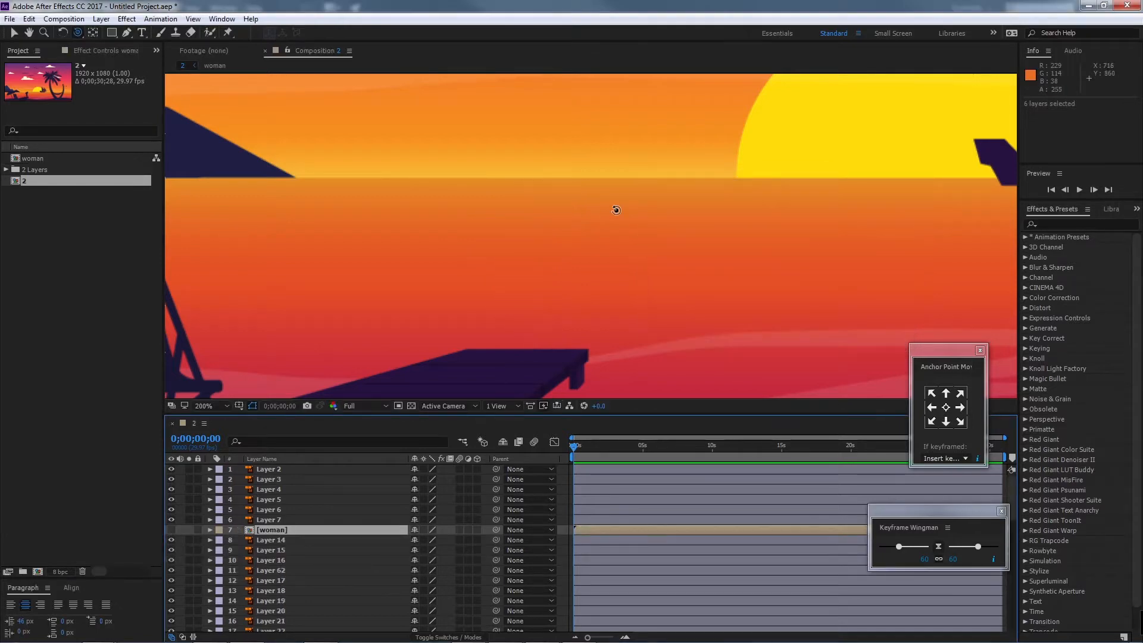
scroll(622, 262, "down", 3)
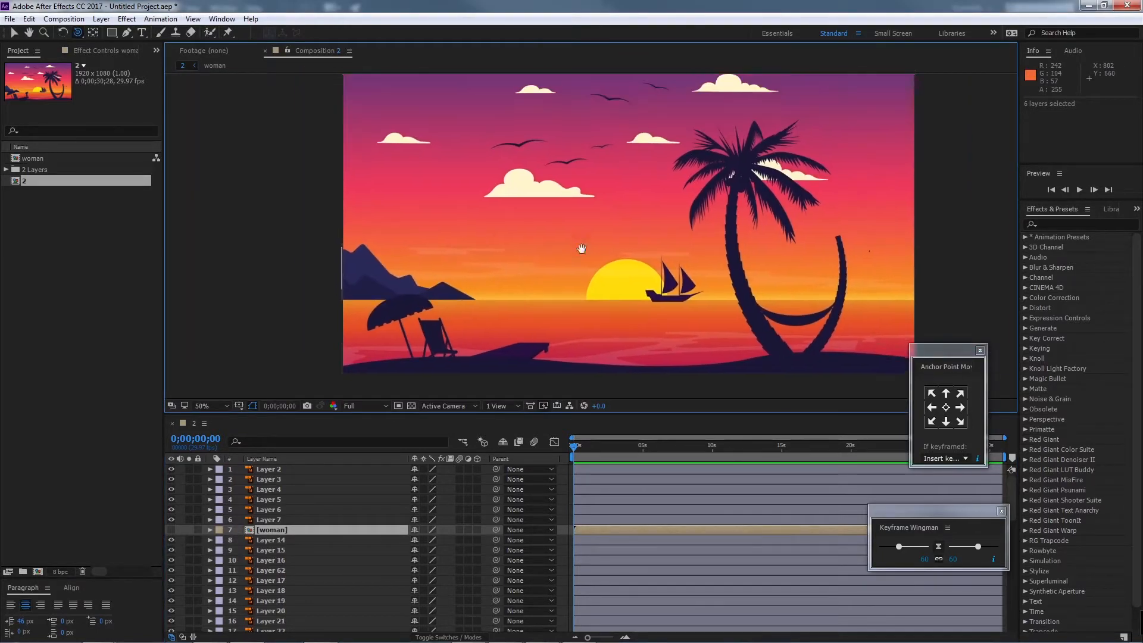
left_click(14, 33)
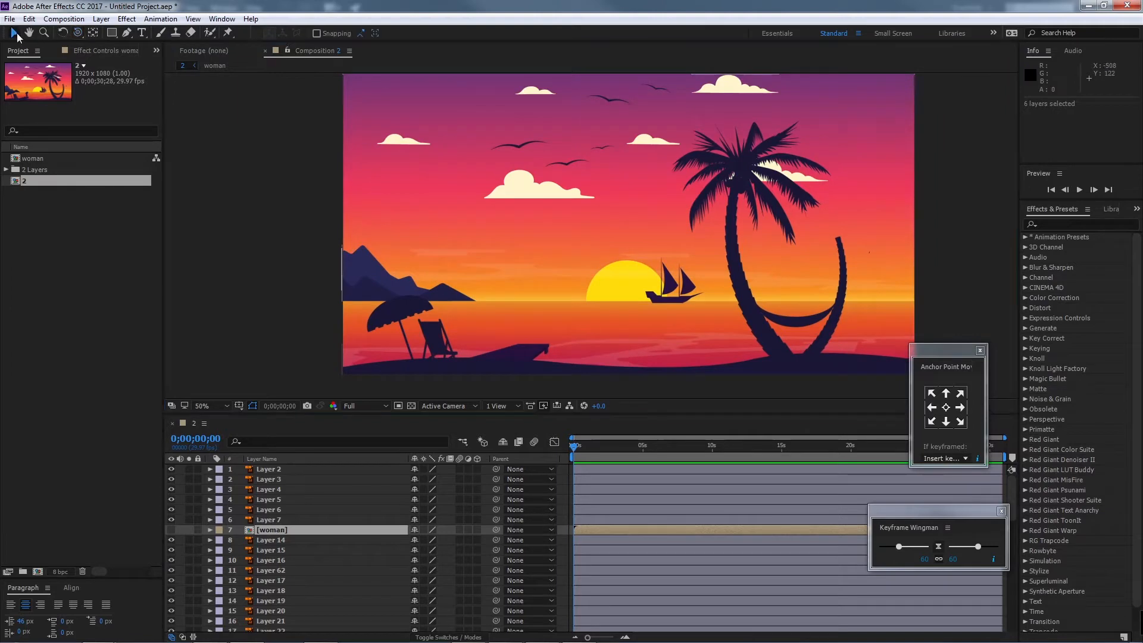
Step: Select the sailing ship and a palm frond in turn to check that each is its own layer
left_click(683, 292)
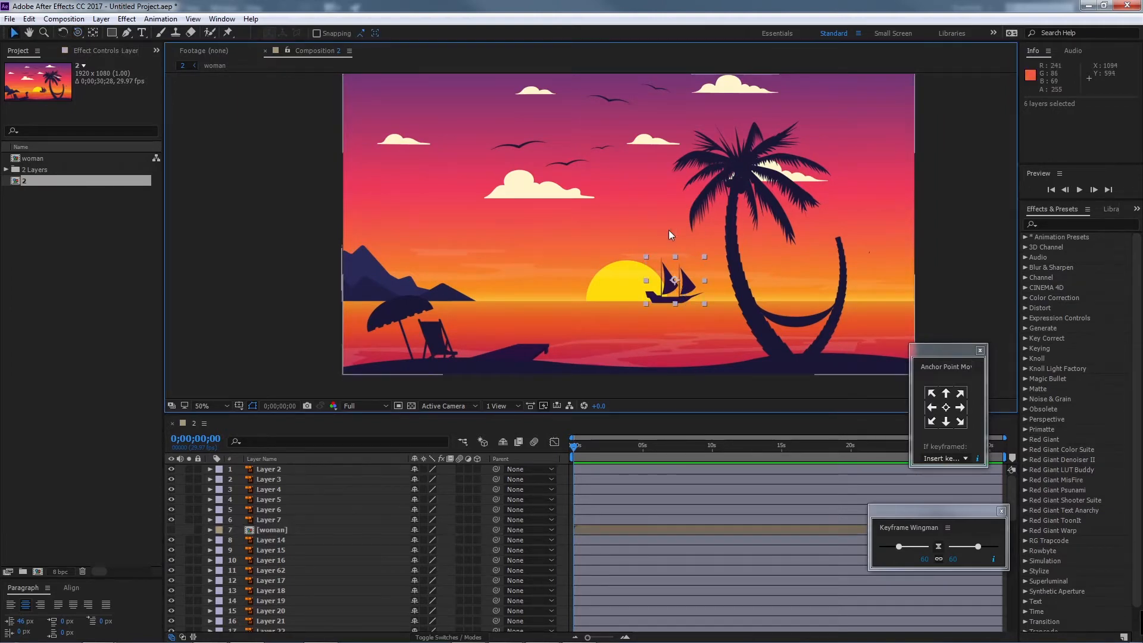
scroll(745, 175, "up", 2)
left_click(545, 244)
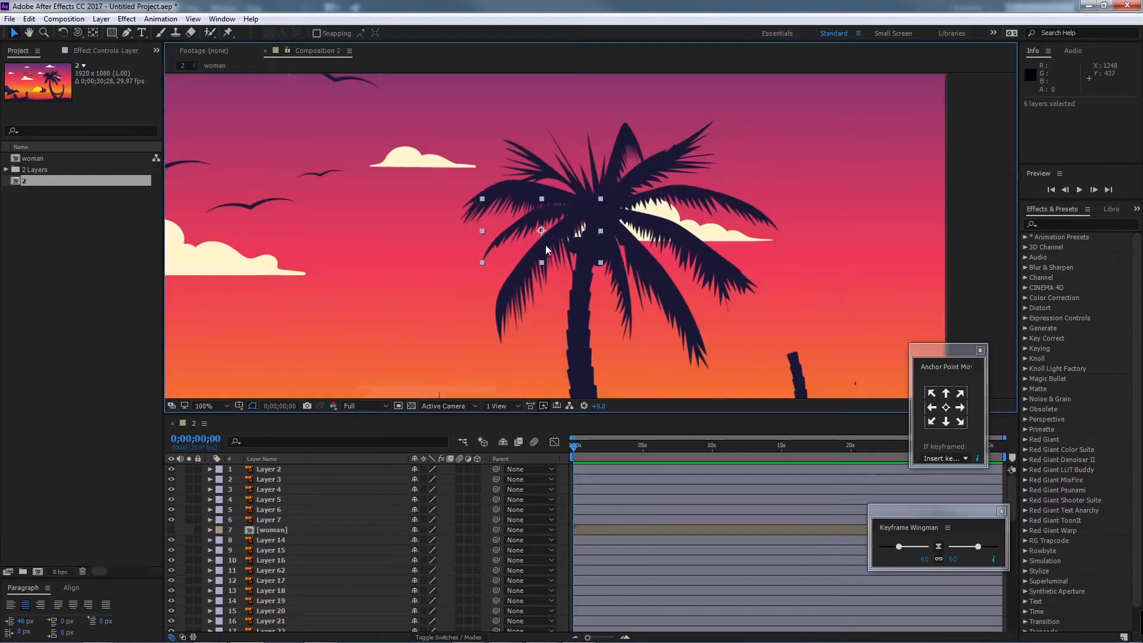
Step: Select the cloud behind the palm together with all the other clouds in the sky
left_click(770, 238)
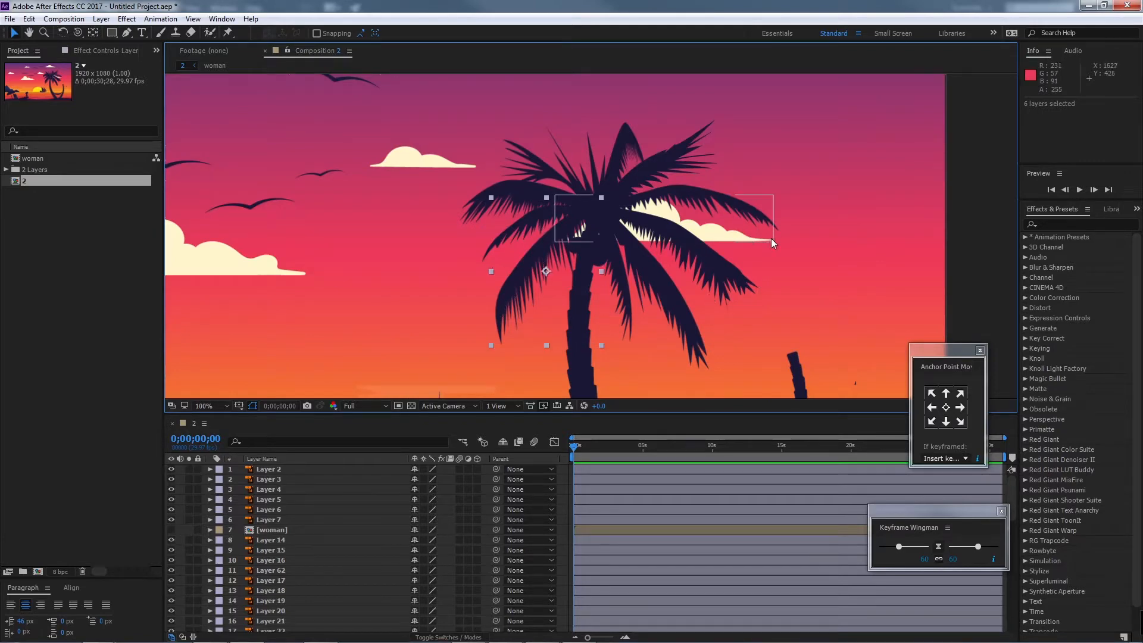
key("comma")
key("comma")
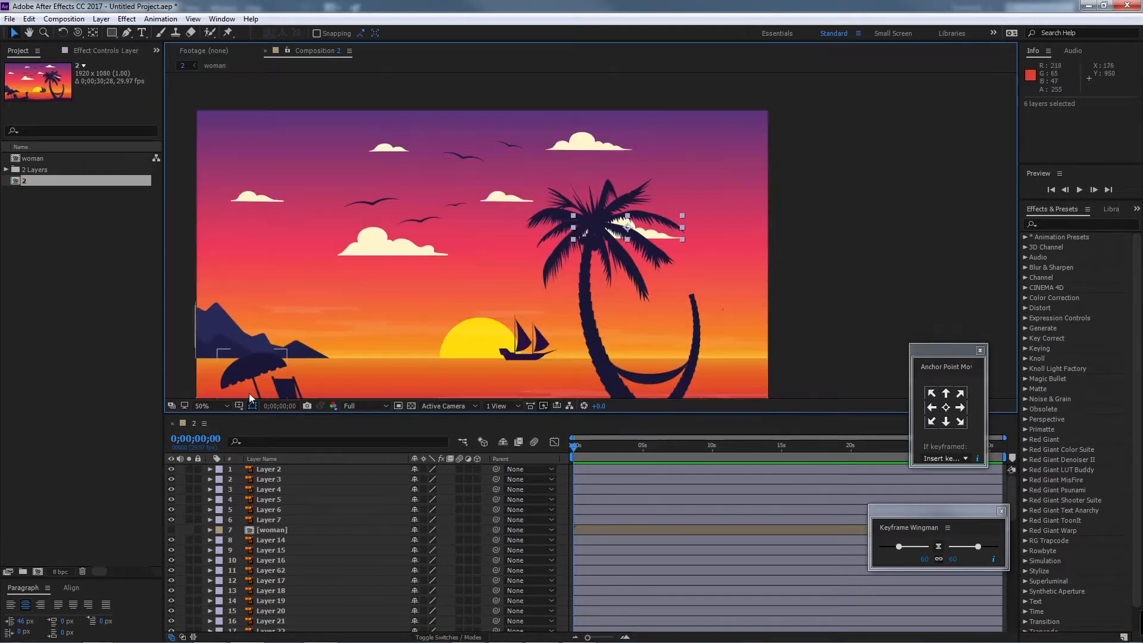
left_click(507, 201, "shift")
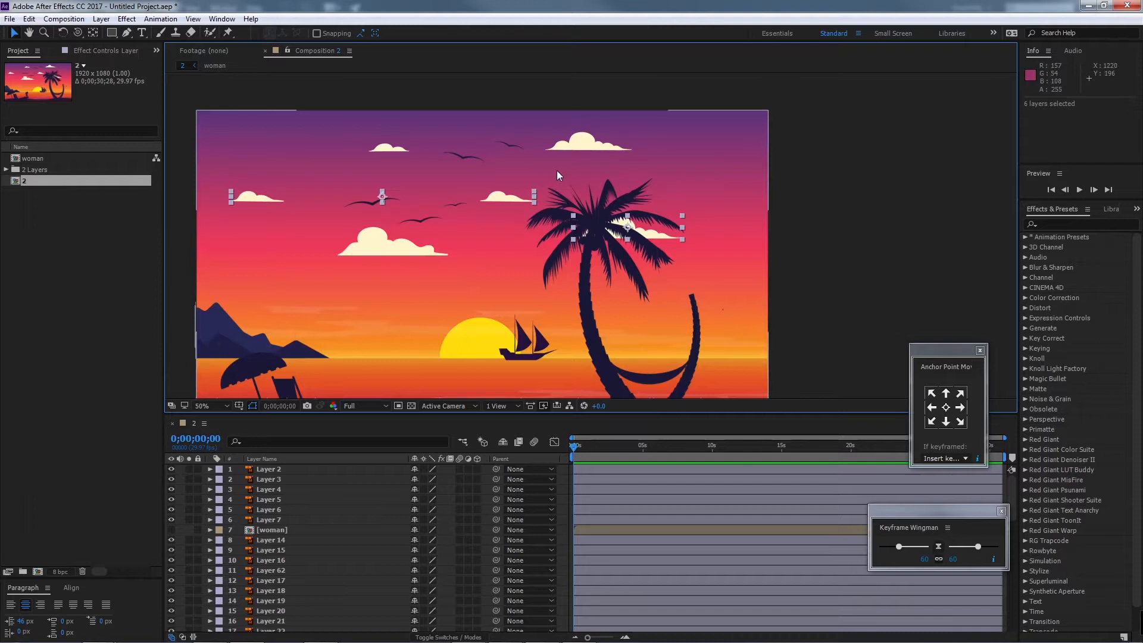
left_click(585, 146, "shift")
left_click(406, 253, "shift")
left_click(385, 151, "shift")
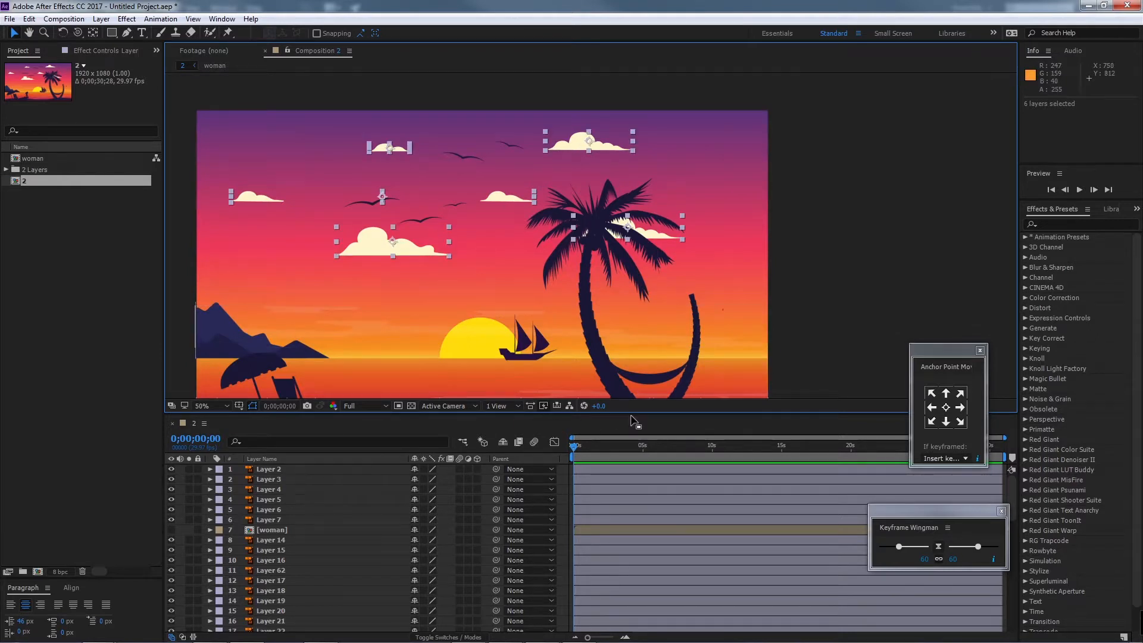
Step: Move the selected cloud layers down the layer stack to sit directly above Layer 61
left_click_drag(631, 413, 648, 319)
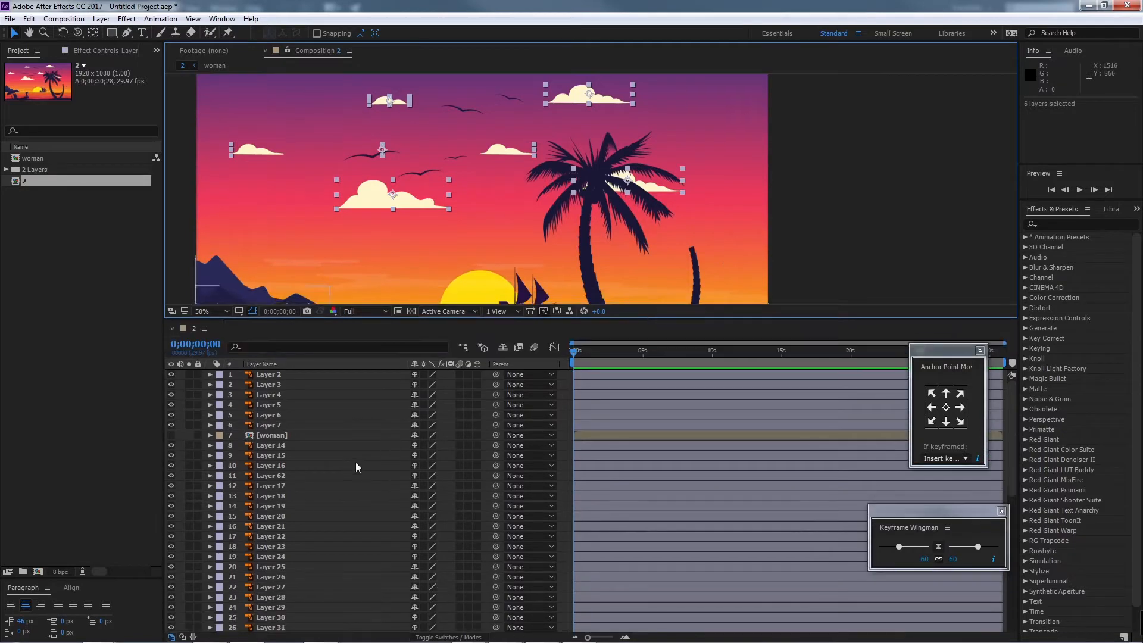
scroll(356, 456, "down", 10)
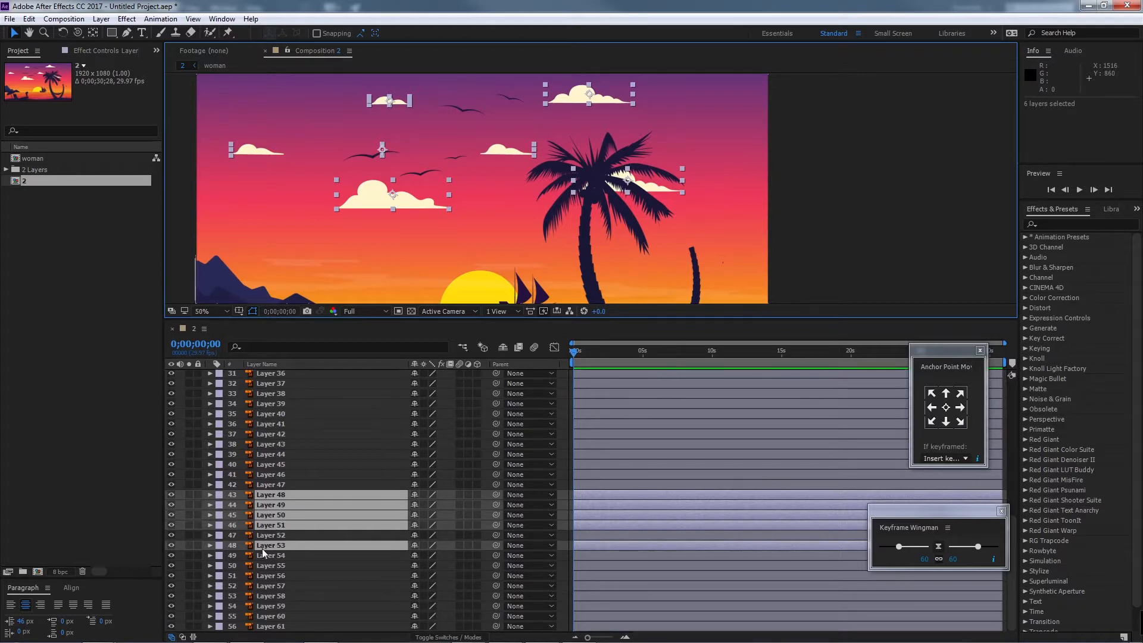
left_click_drag(264, 545, 300, 626)
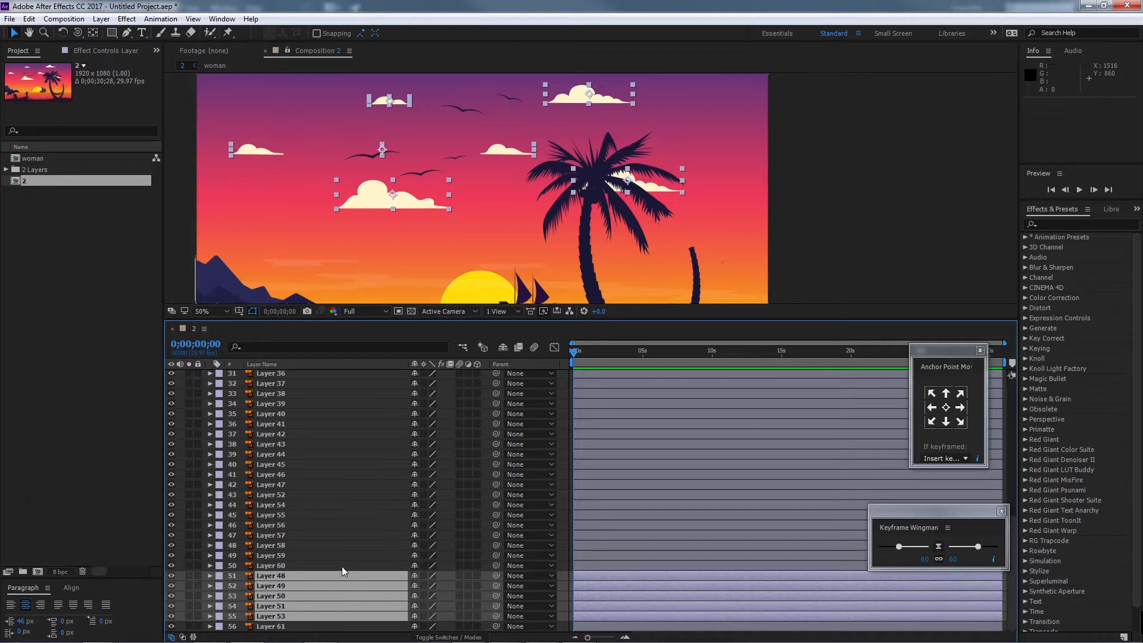
Step: Select Layer 61 and briefly hide and show it to check what it contains
left_click(285, 626)
left_click(171, 626)
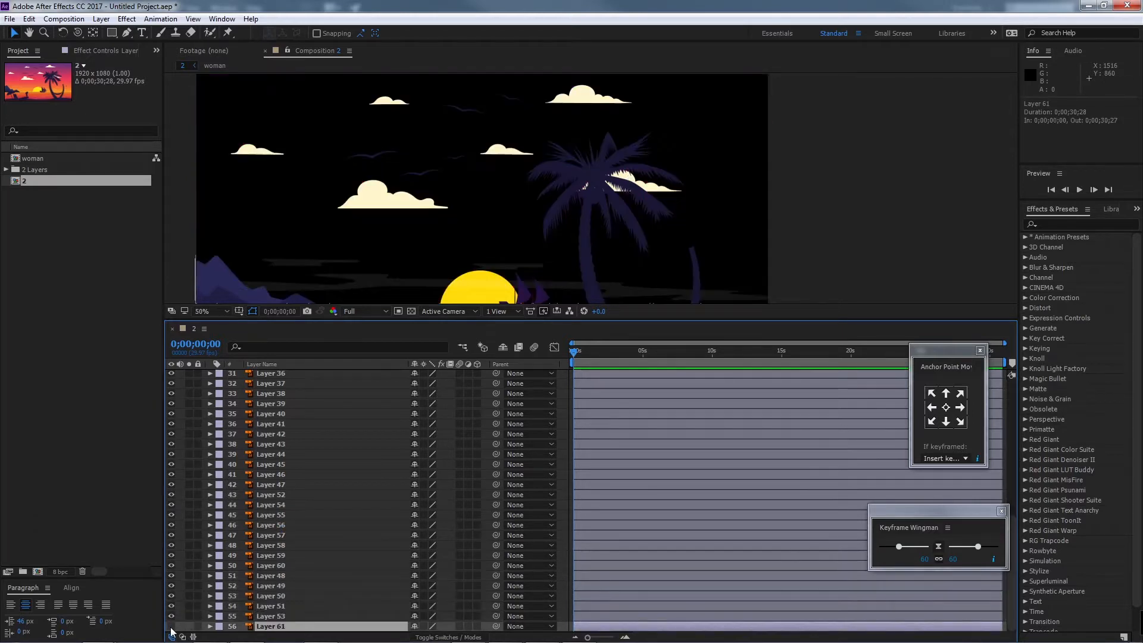
left_click(170, 626)
Step: Find the Gradient Ramp effect and apply it to Layer 61, the sky background
left_click_drag(433, 320, 441, 411)
key("space")
left_click_drag(473, 235, 515, 215)
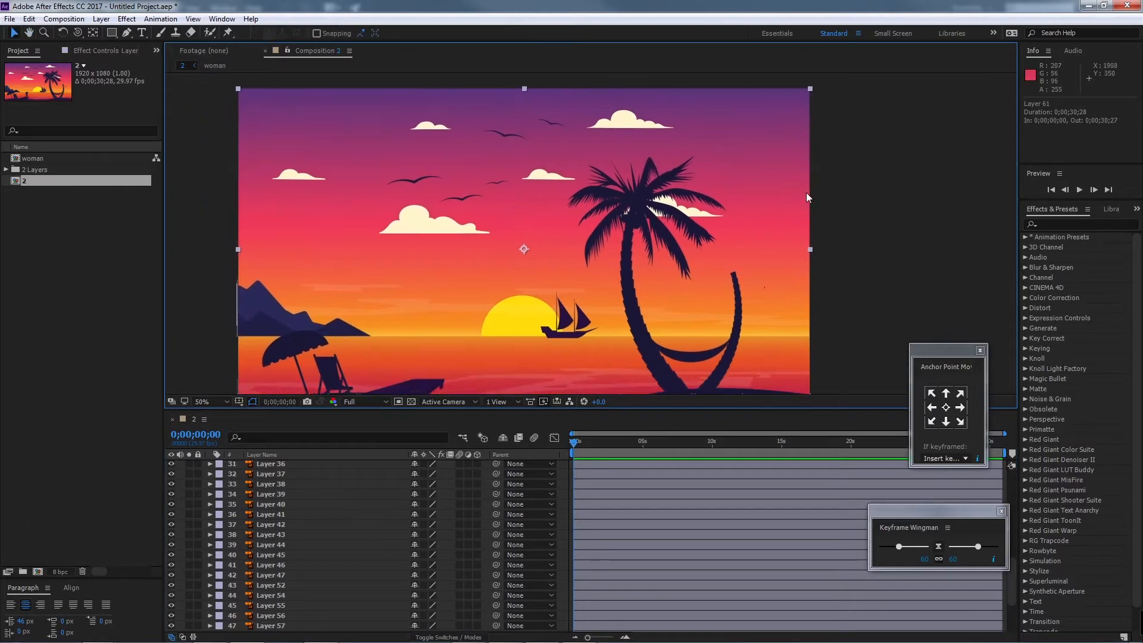
left_click(1062, 223)
type("ramp")
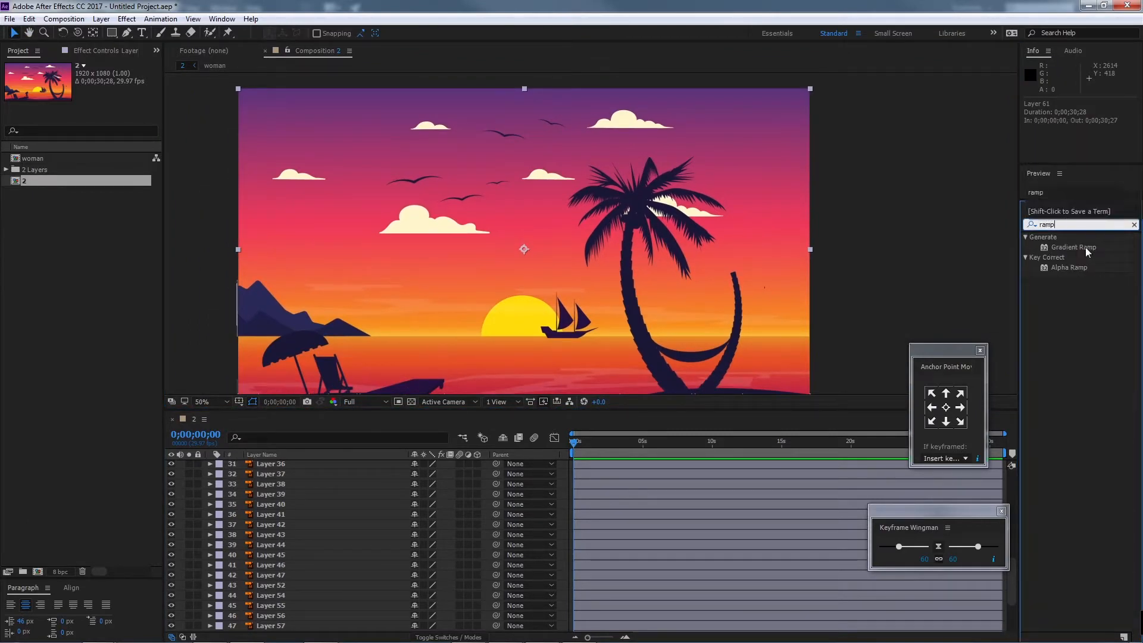
double_click(1073, 247)
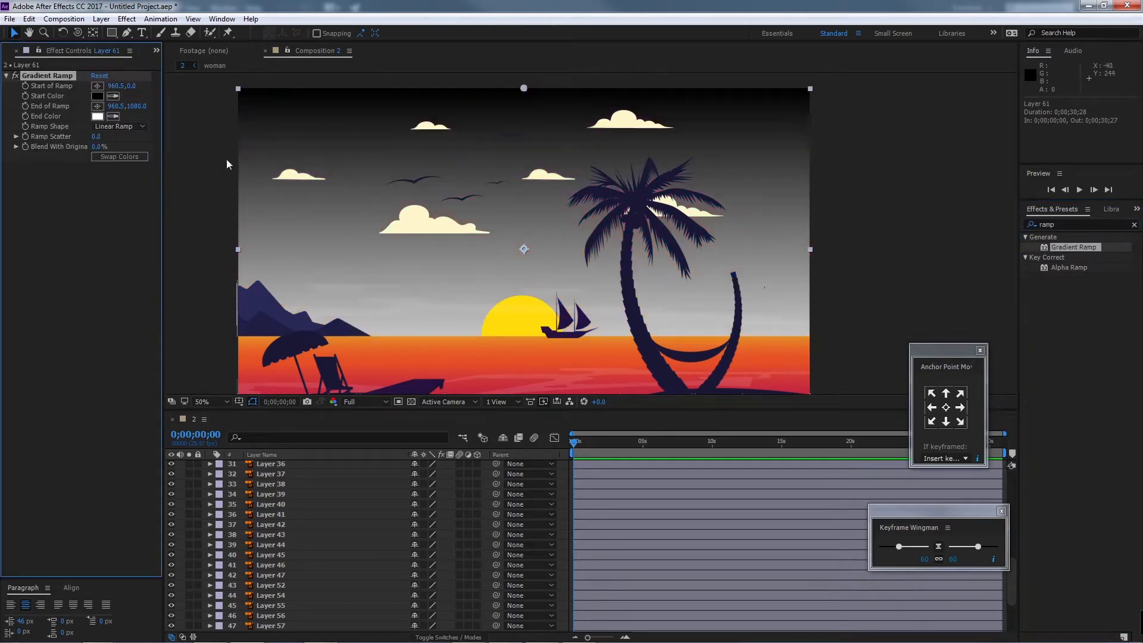
Step: Delete the faint streaks across the sky above the horizon
left_click(756, 319)
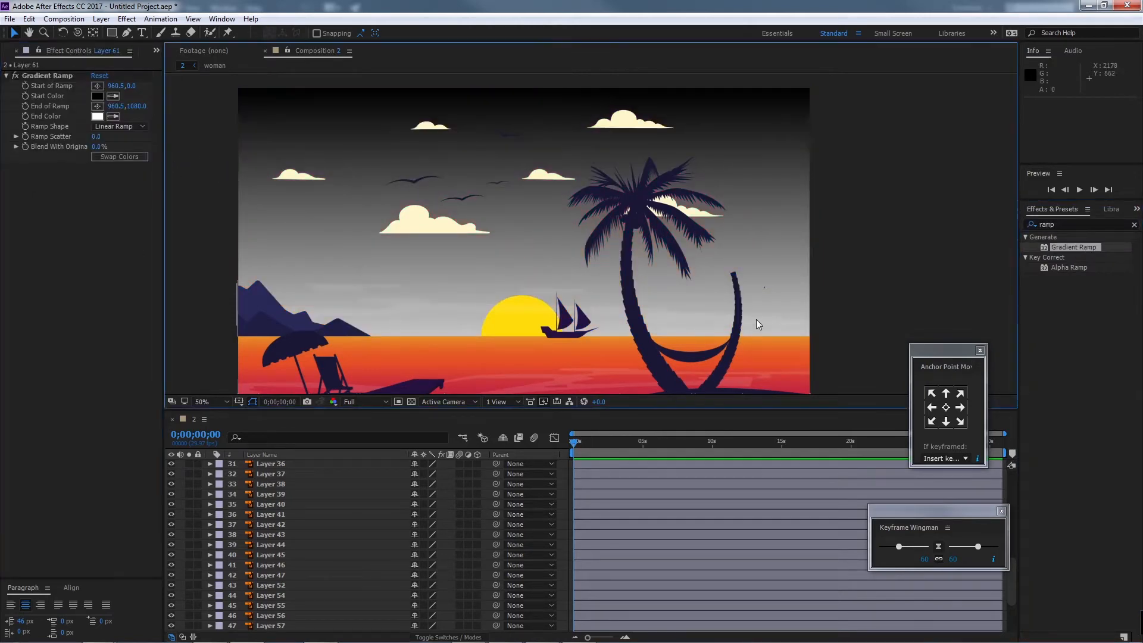
key("Delete")
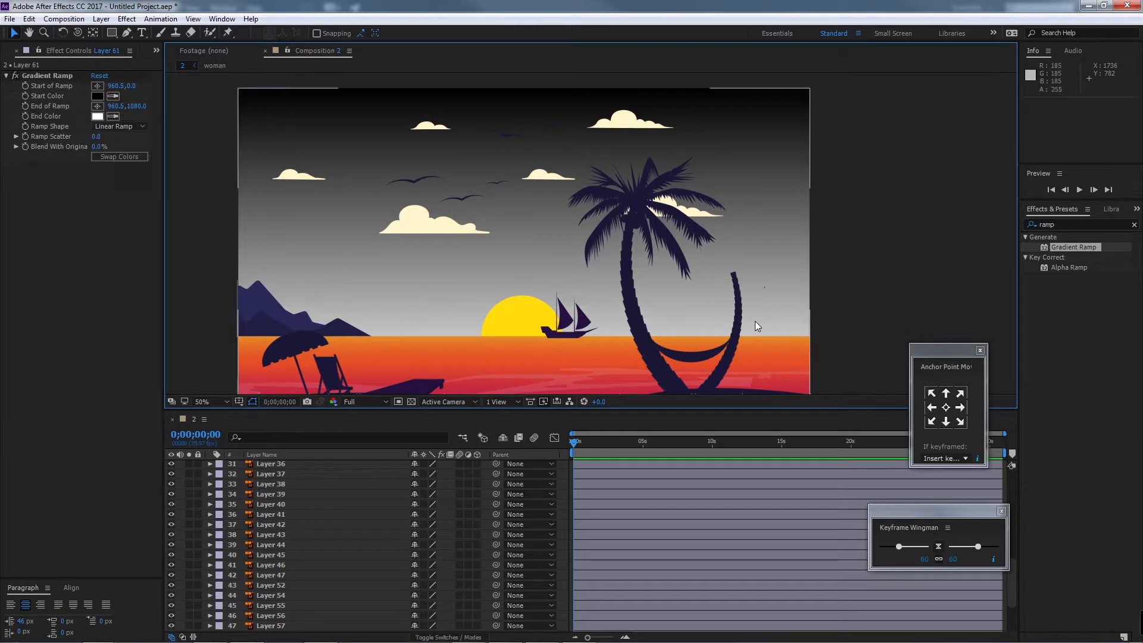
Step: Set the Gradient Ramp's start color to the orange-brown A55A3A and swap the start and end colors
left_click(100, 97)
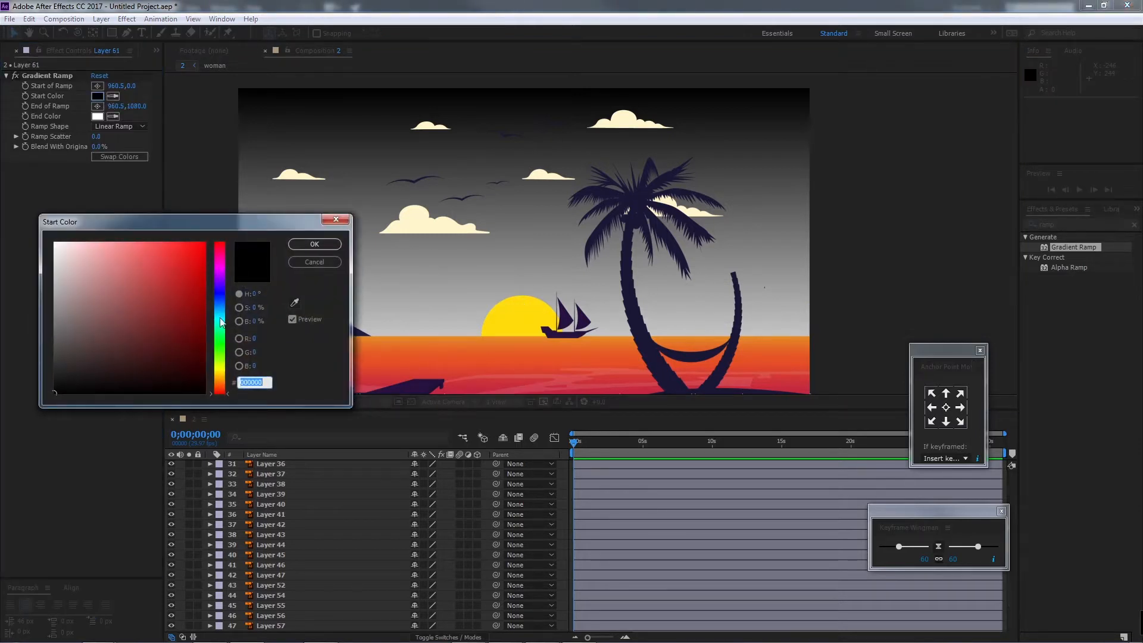
left_click_drag(231, 394, 226, 387)
left_click(152, 295)
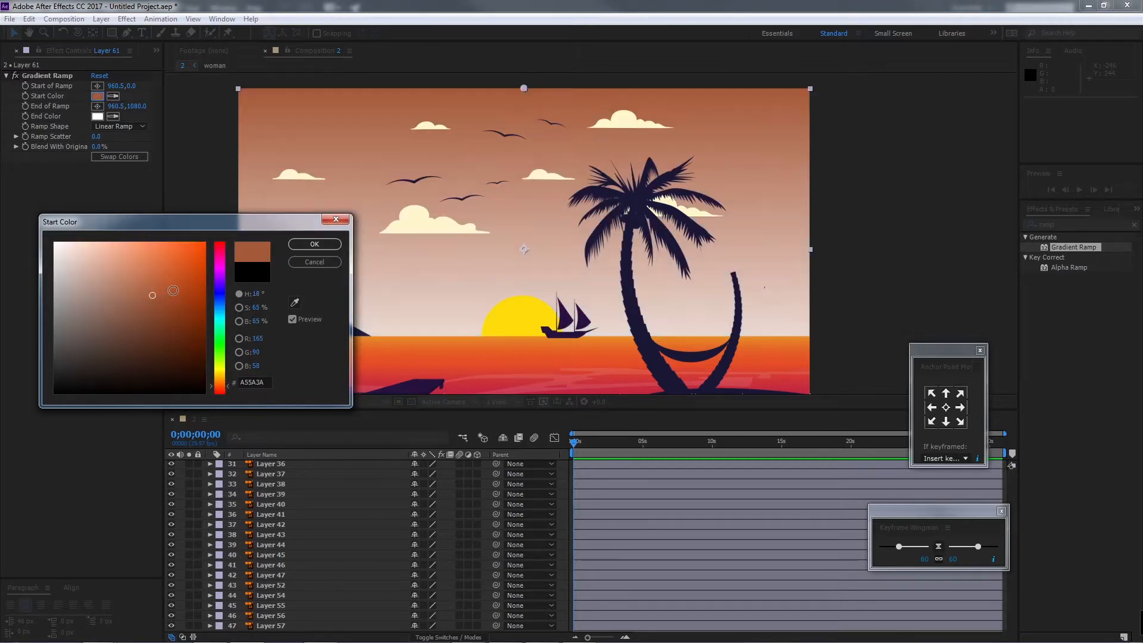
left_click(312, 245)
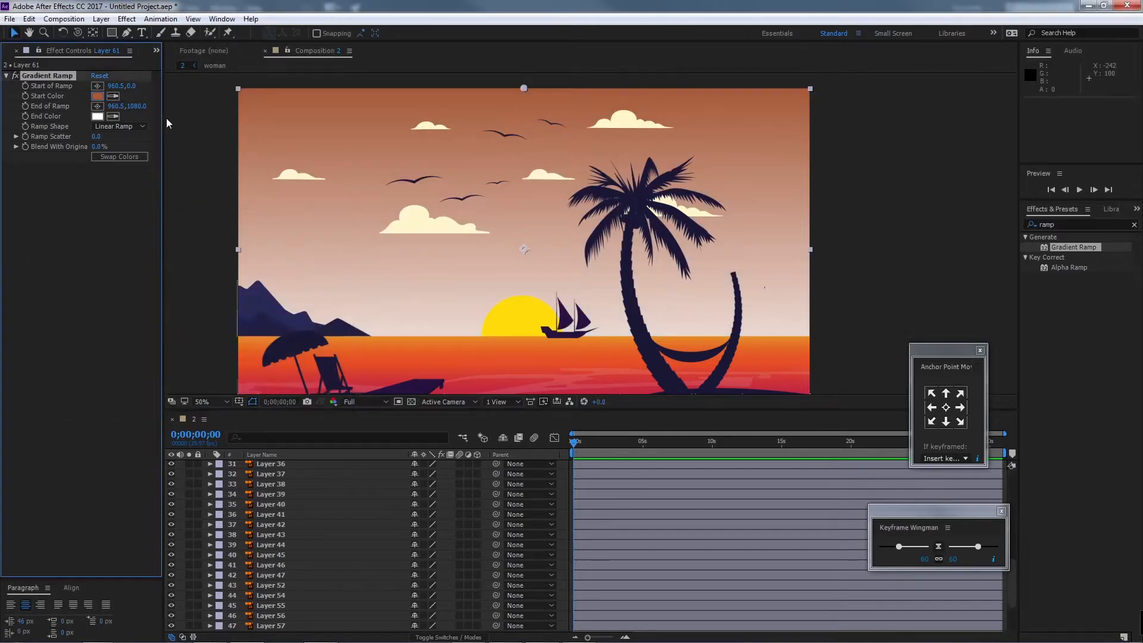
left_click(134, 156)
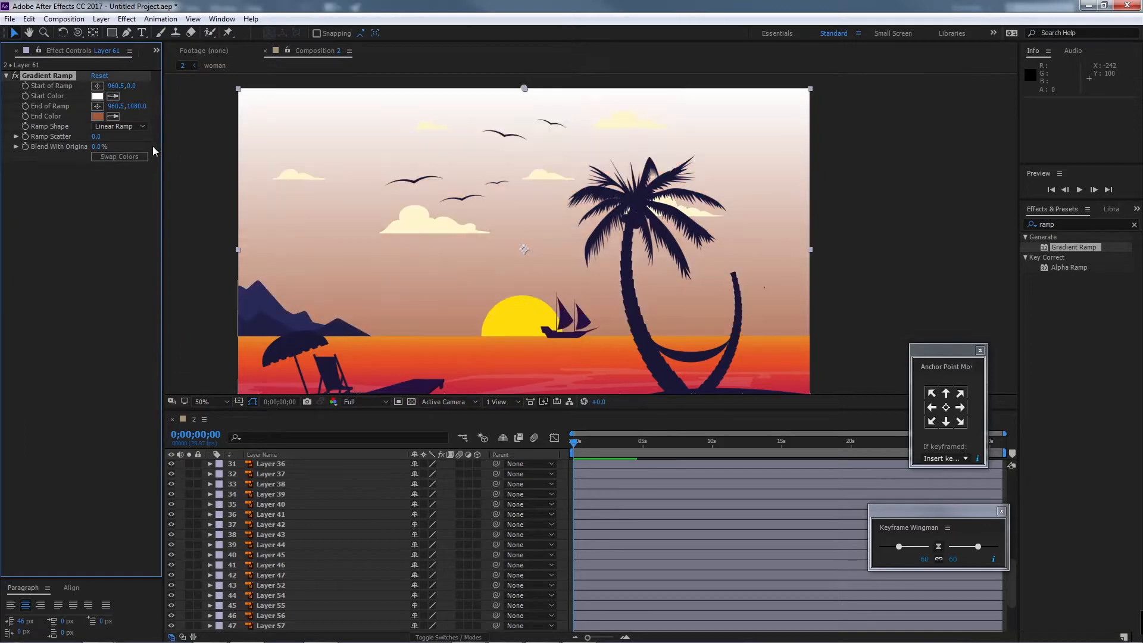
Step: Set the Gradient Ramp's start color on Layer 61 to the magenta E023D9
left_click(97, 96)
left_click(220, 275)
left_click(186, 252)
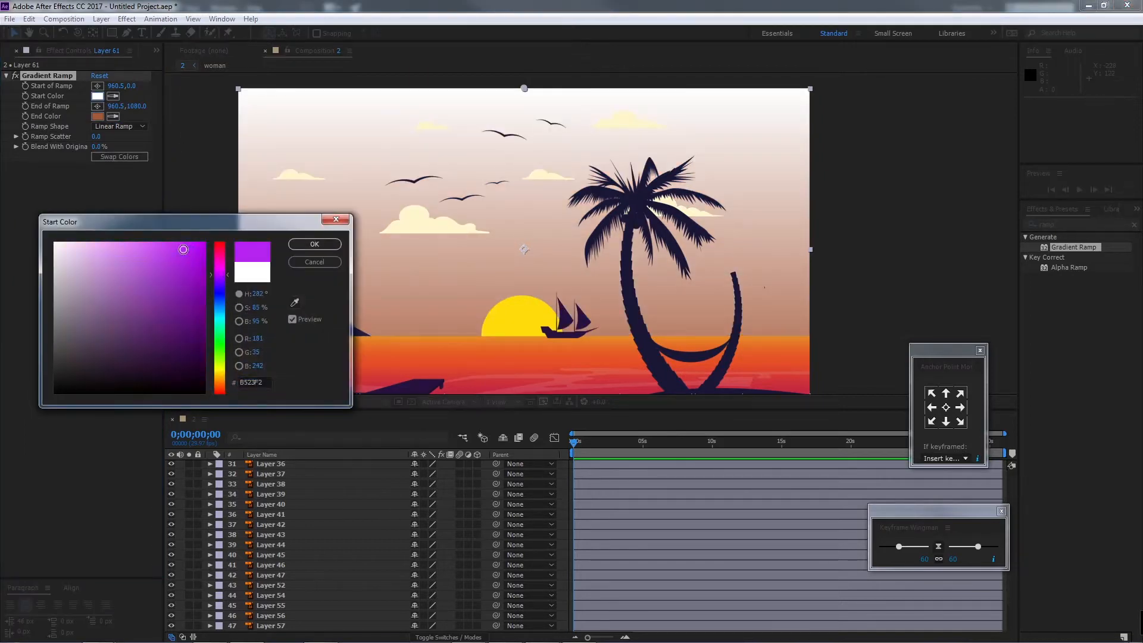
mouse_move(203, 228)
left_mouse_down()
mouse_move(225, 251)
mouse_move(199, 206)
left_mouse_up()
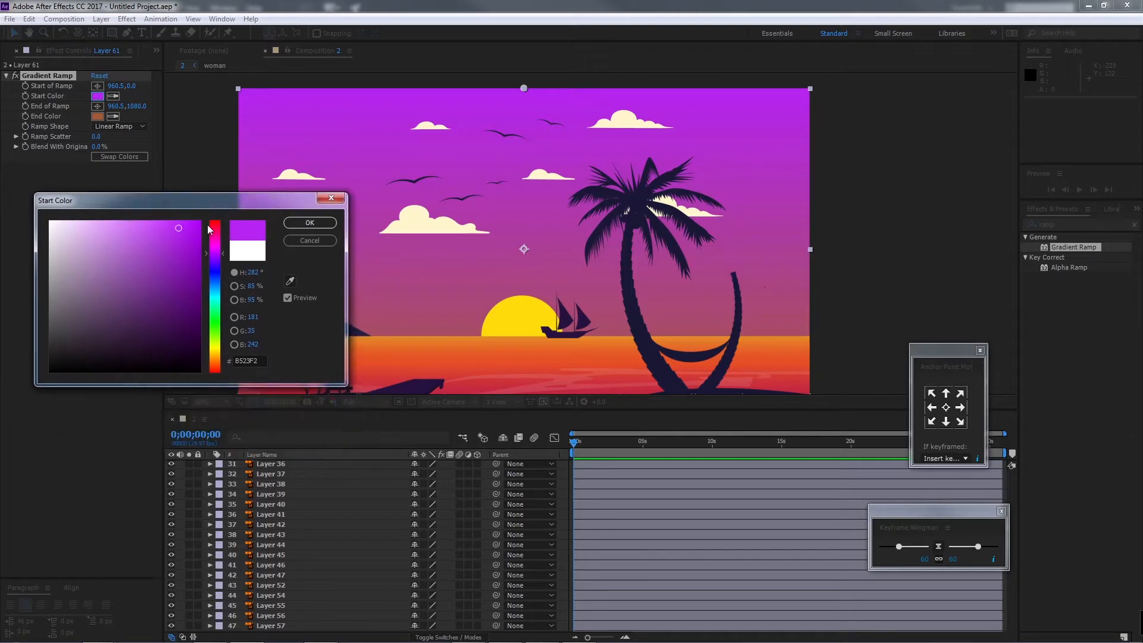
left_click_drag(225, 254, 227, 249)
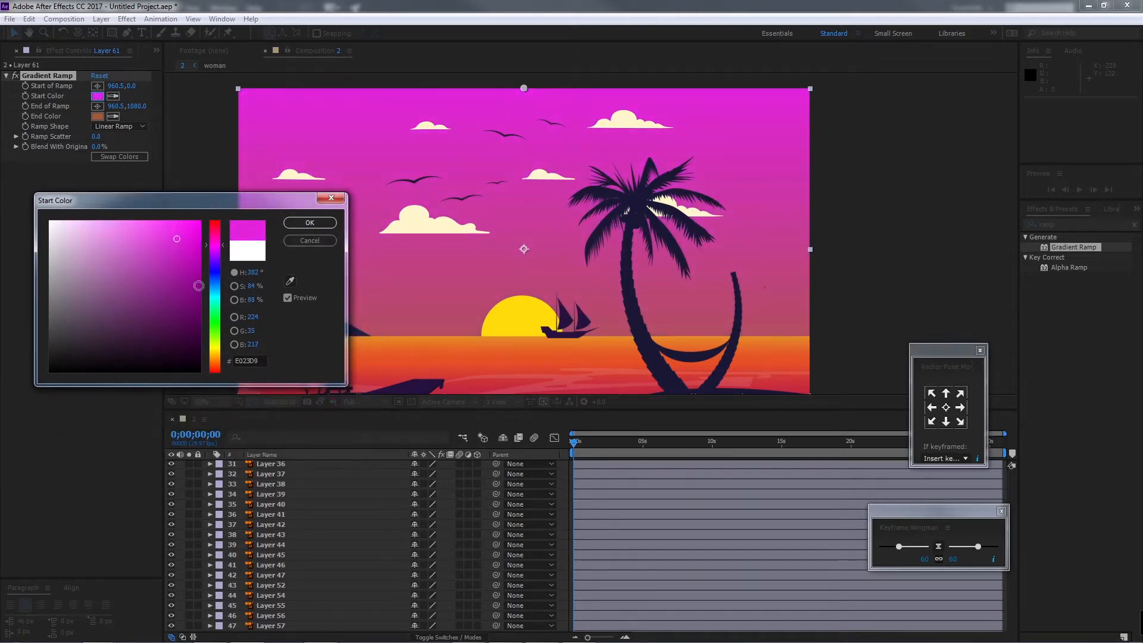
left_click(310, 223)
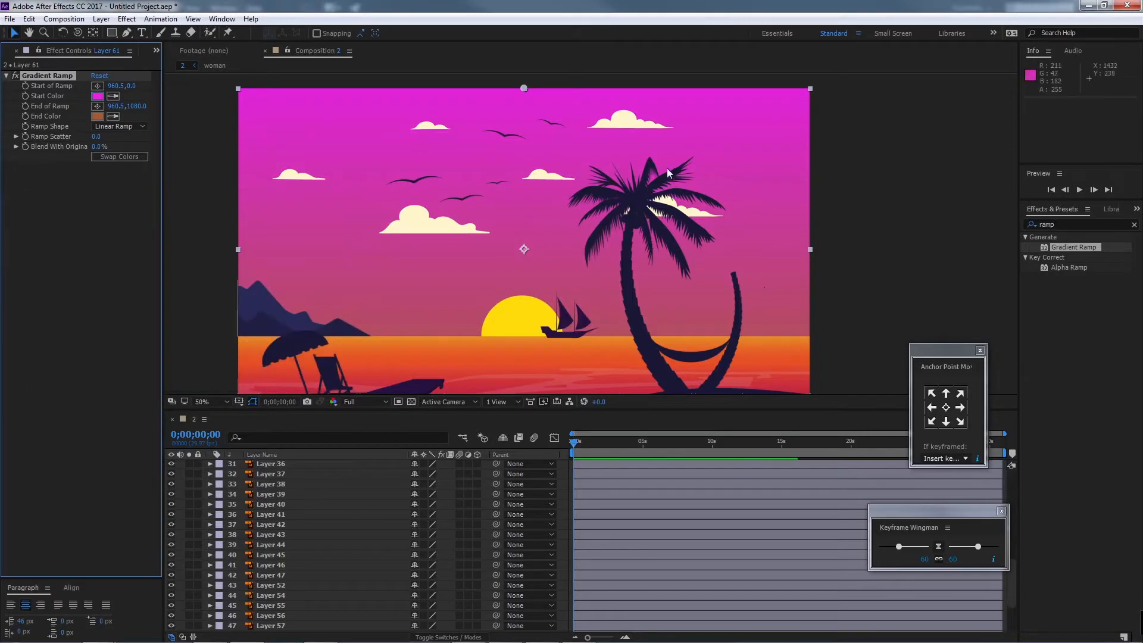
Step: Move the Gradient Ramp's start point above the composition frame, to about 958.5, -620
left_click_drag(641, 265, 648, 236)
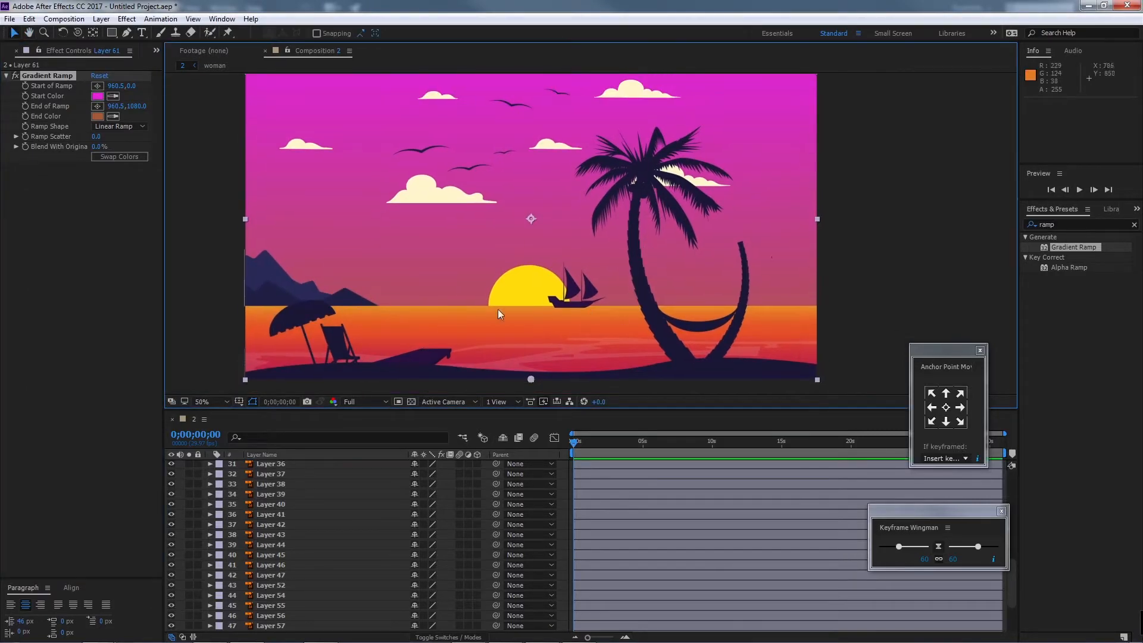
left_click_drag(690, 109, 701, 147)
key("v")
left_click_drag(541, 97, 541, 135)
left_click_drag(569, 246, 570, 330)
scroll(558, 247, "down", 1)
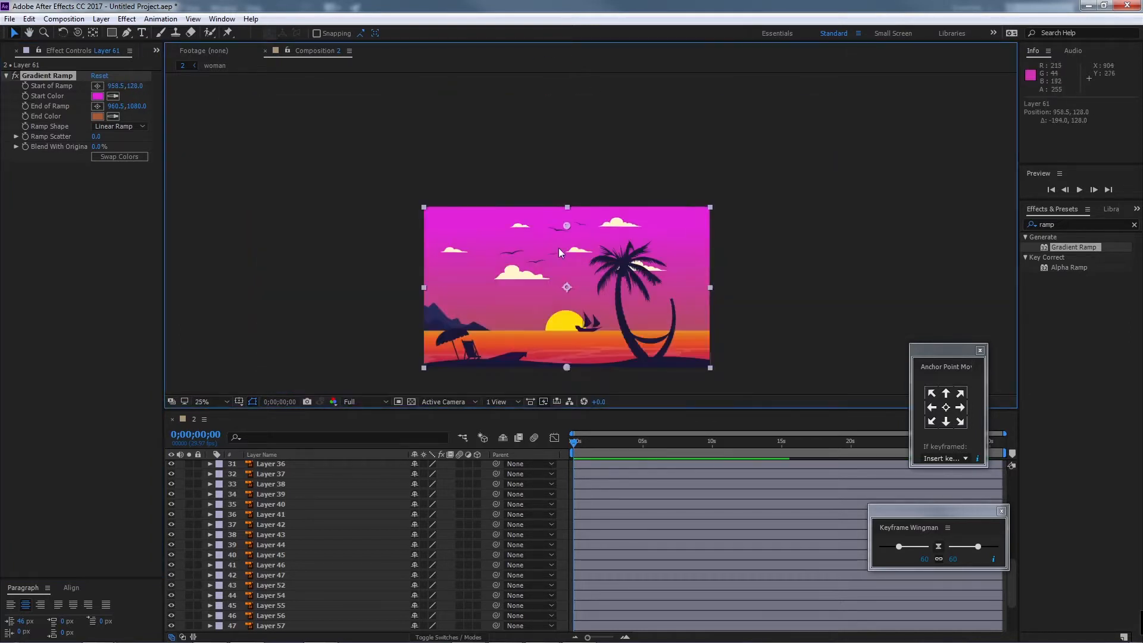
left_click_drag(566, 225, 566, 115)
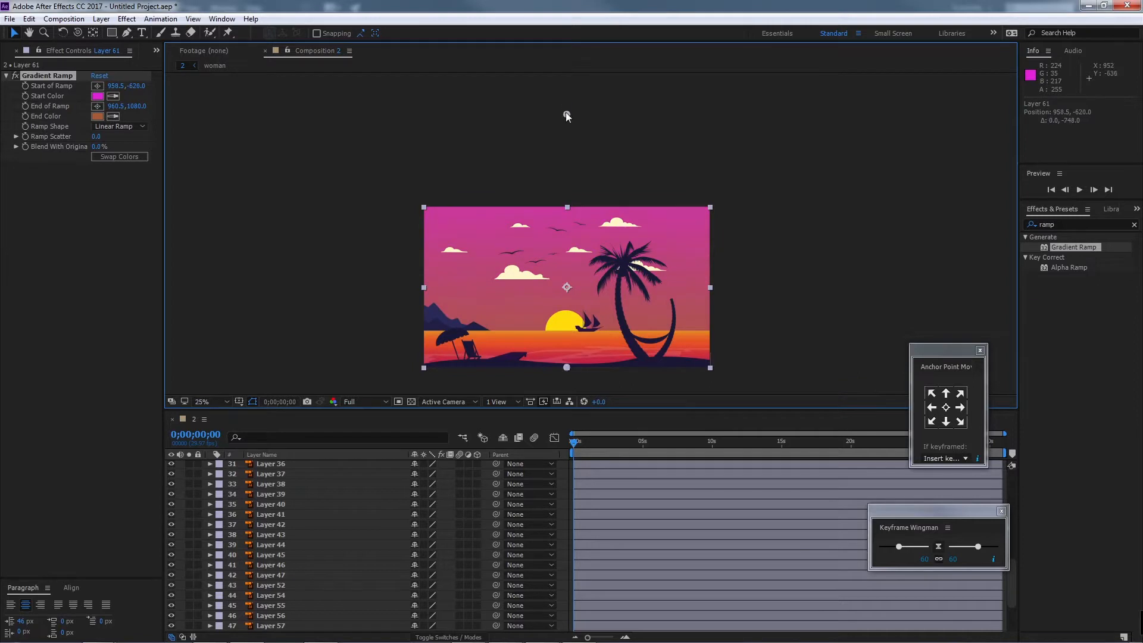
left_click_drag(595, 284, 570, 208)
scroll(592, 232, "up", 1)
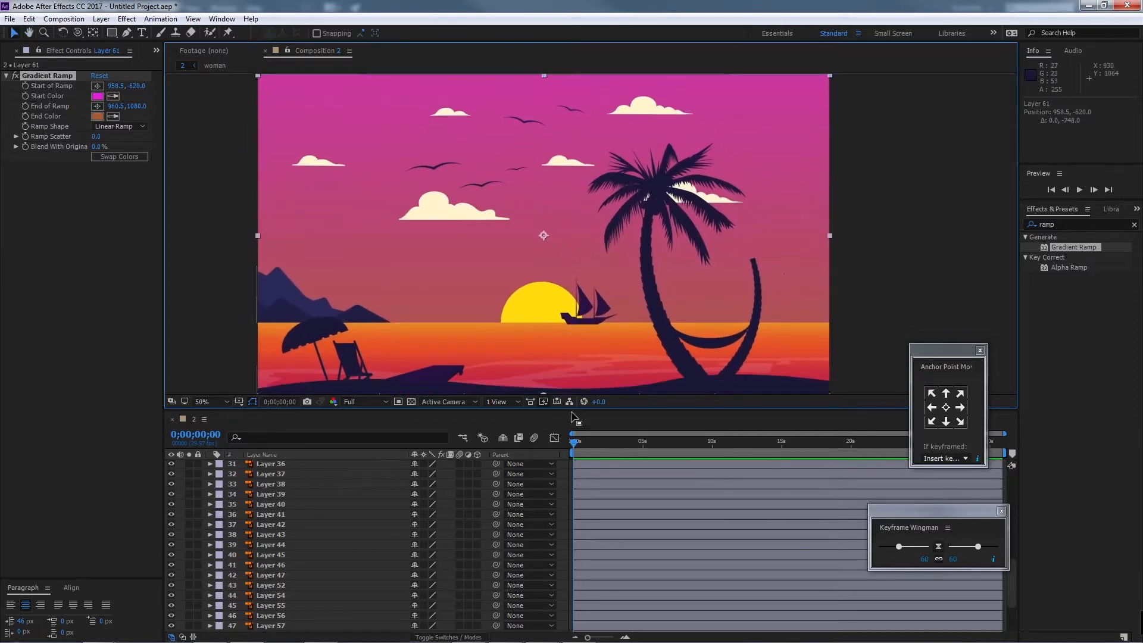
Step: Compare the sky with and without the Gradient Ramp, and leave the effect disabled
left_click_drag(571, 412, 572, 435)
left_click_drag(533, 221, 537, 238)
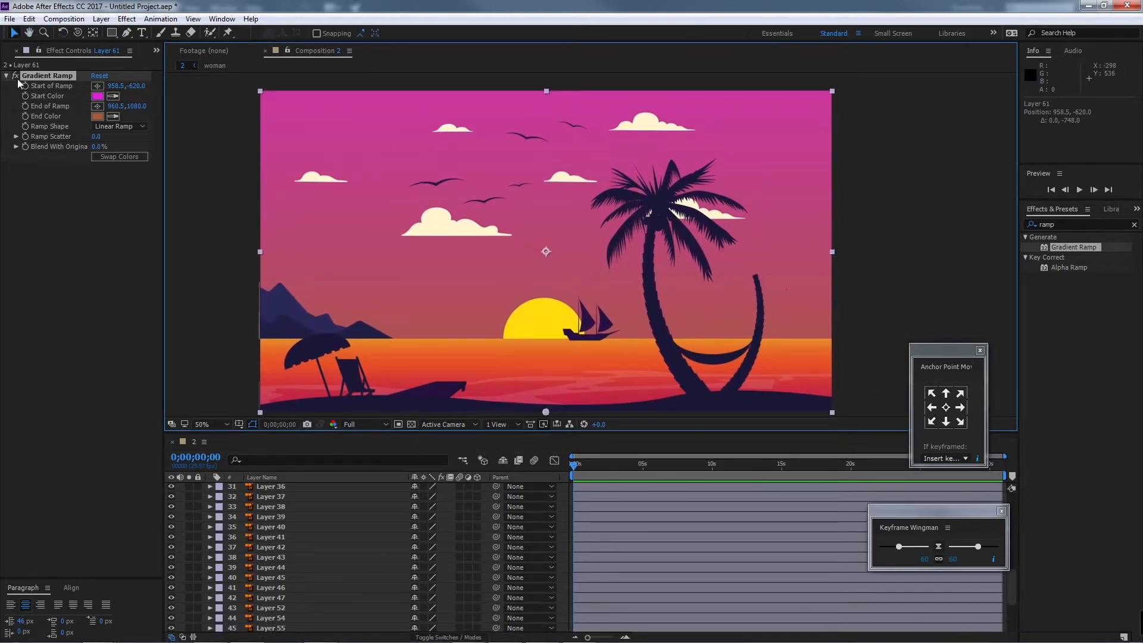
left_click(16, 76)
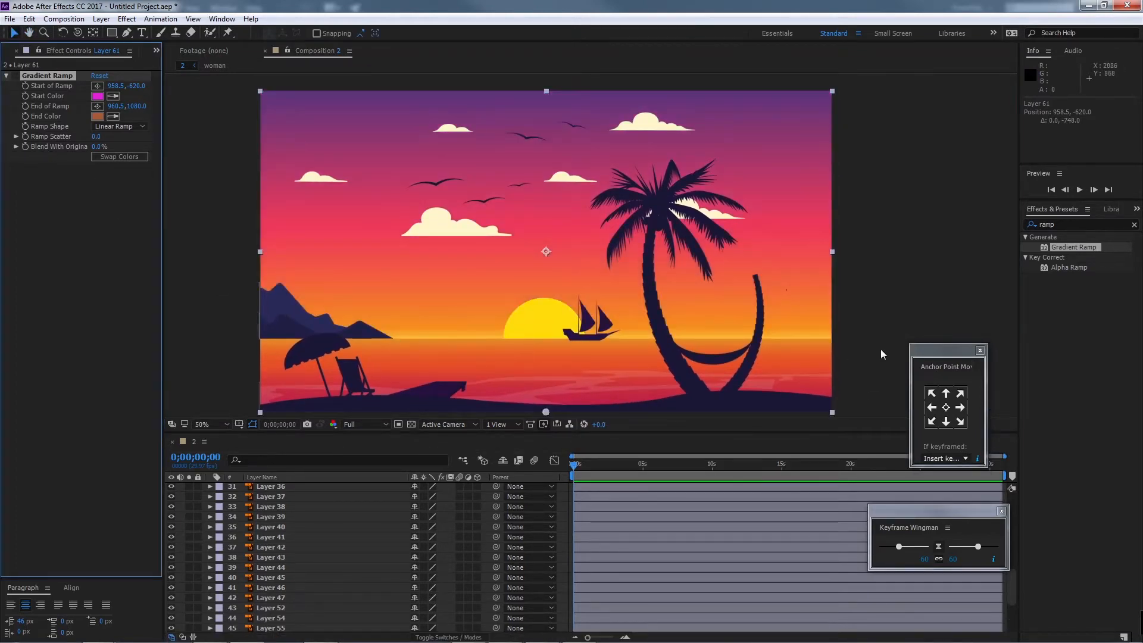
left_click(15, 76)
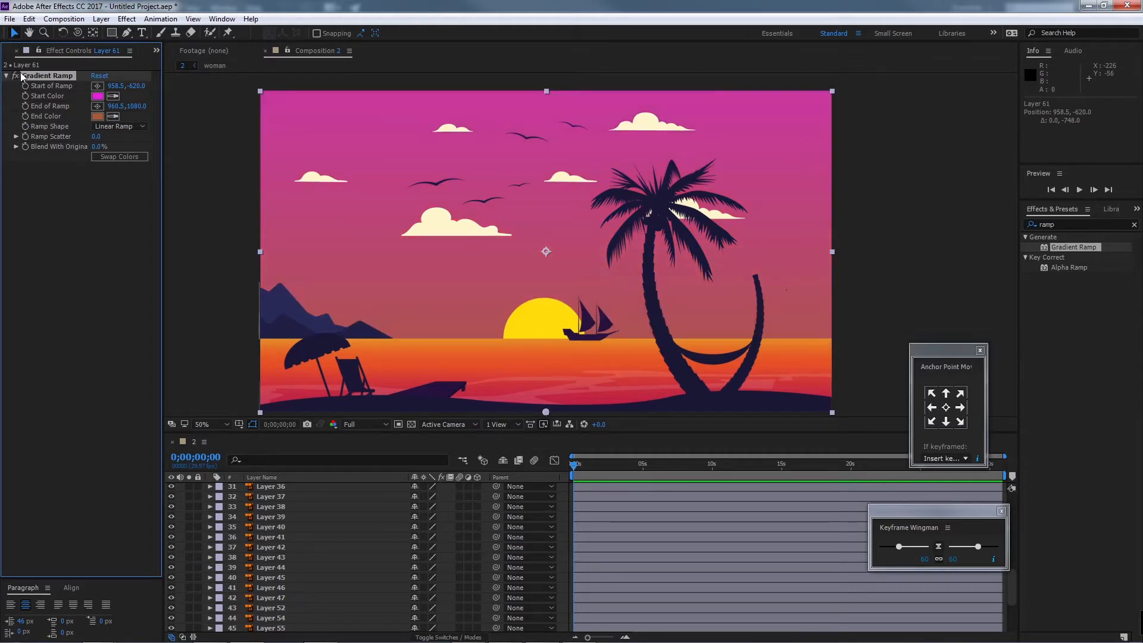
left_click(16, 76)
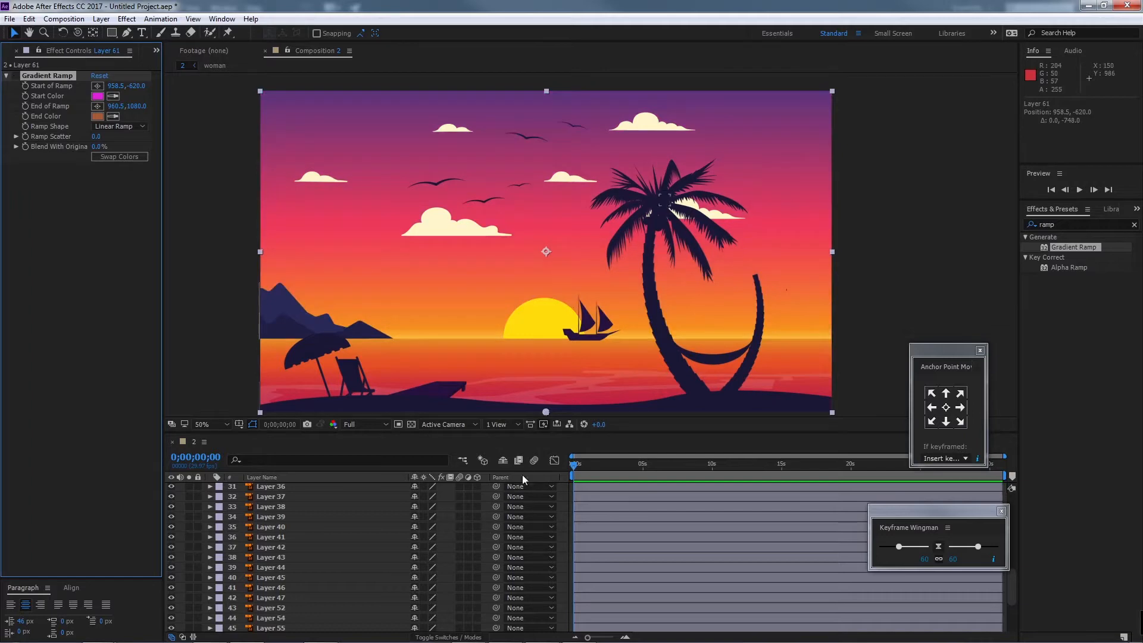
Step: Select Layer 61 and set its scale to 125%
left_click_drag(613, 433, 623, 398)
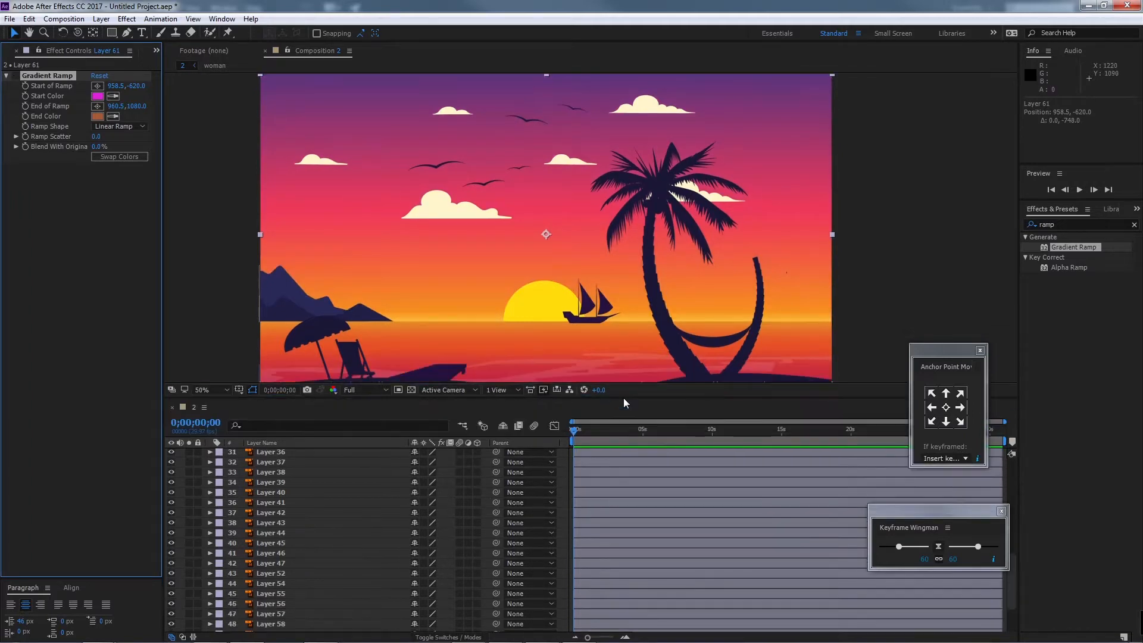
scroll(326, 537, "down", 3)
left_click(328, 628)
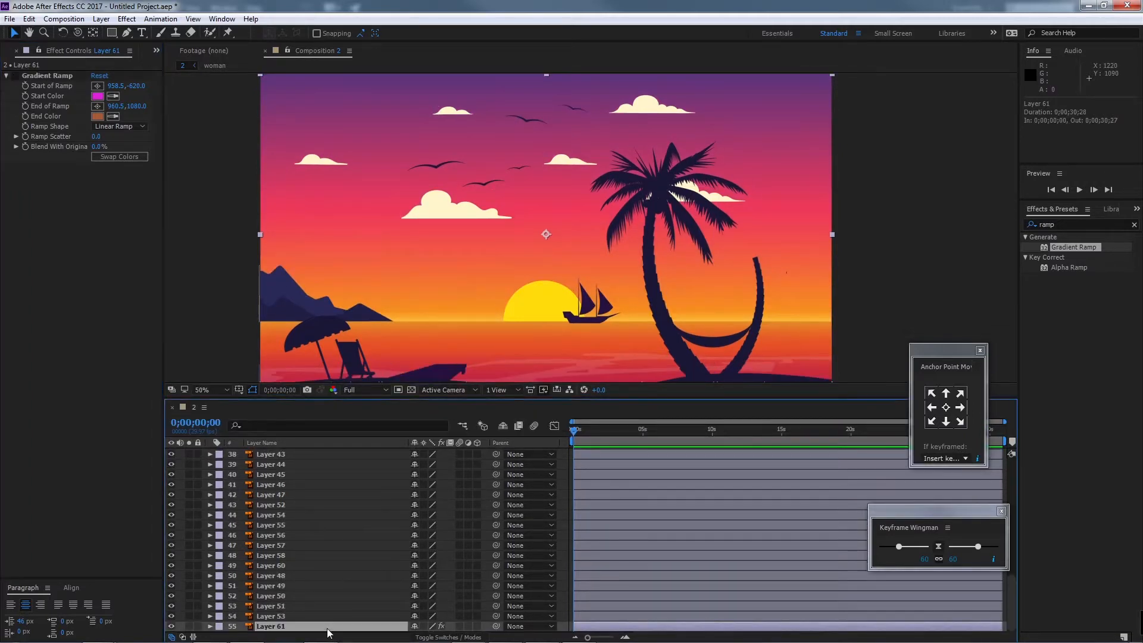
key("s")
left_click_drag(432, 626, 447, 626)
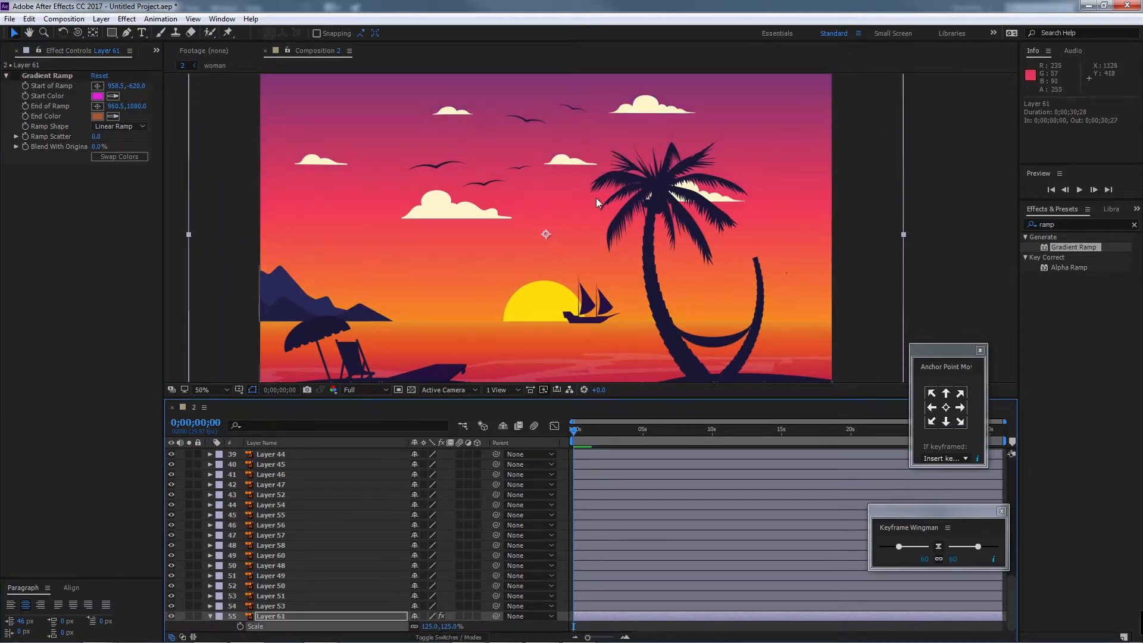
Step: Shift the enlarged sky background down and slightly right to about 977.9, 644
left_click(549, 198)
left_click_drag(548, 198, 555, 225)
scroll(590, 260, "down", 2)
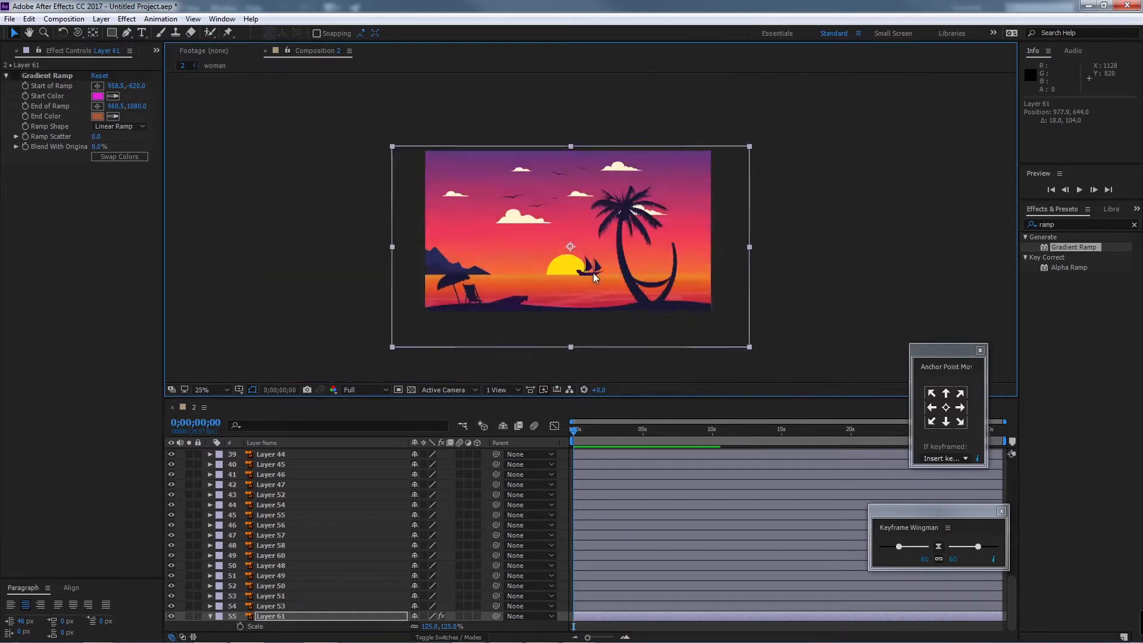
scroll(593, 273, "up", 2)
left_click_drag(576, 296, 588, 233)
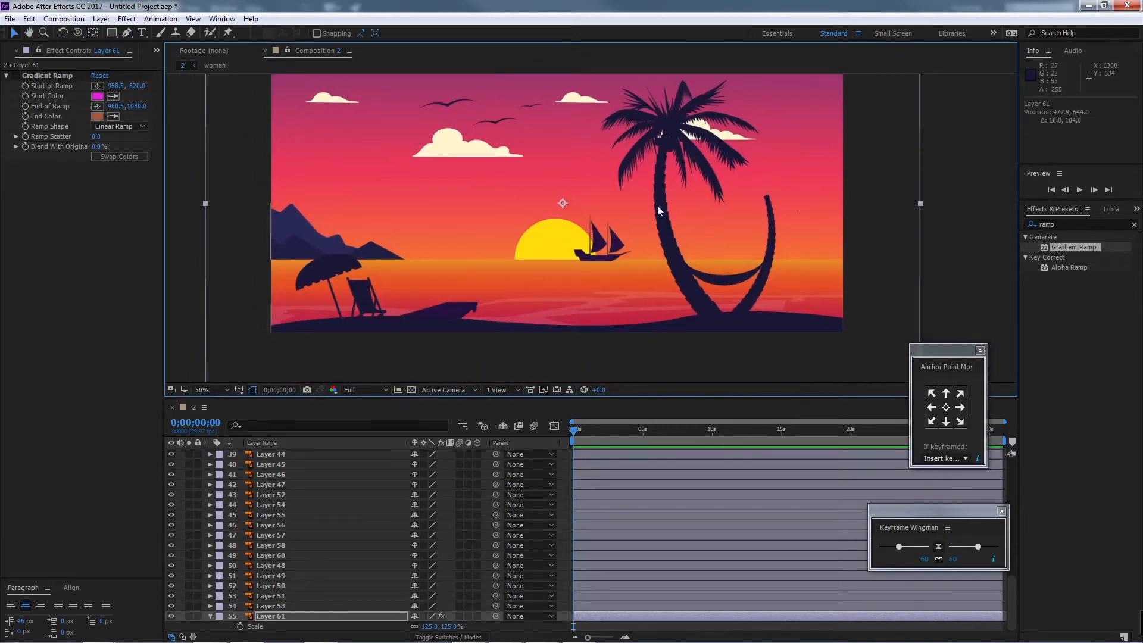
Step: Select the cloud layers 48, 49, 50, 51 and 53 and assign them the Yellow label
left_click(317, 555)
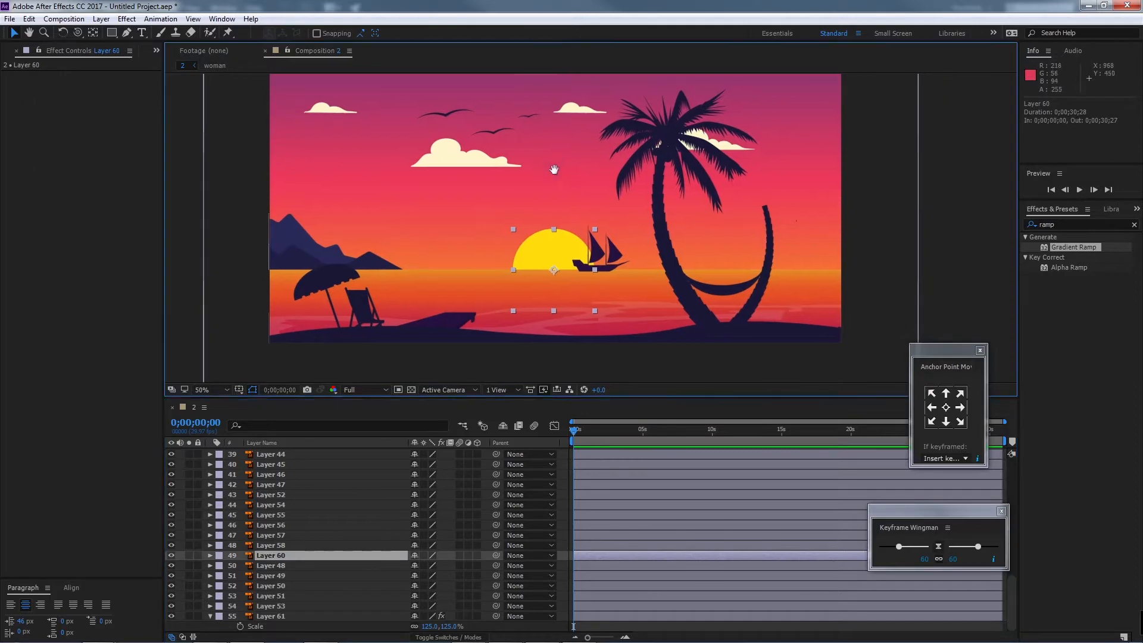
left_click_drag(476, 284, 458, 368)
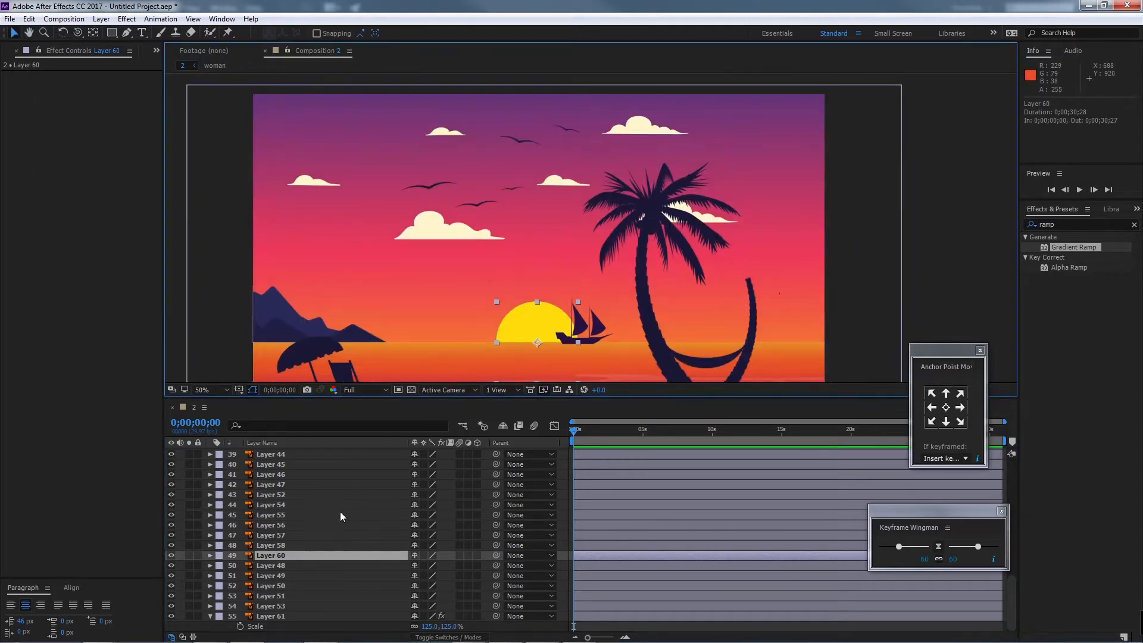
left_click(318, 595)
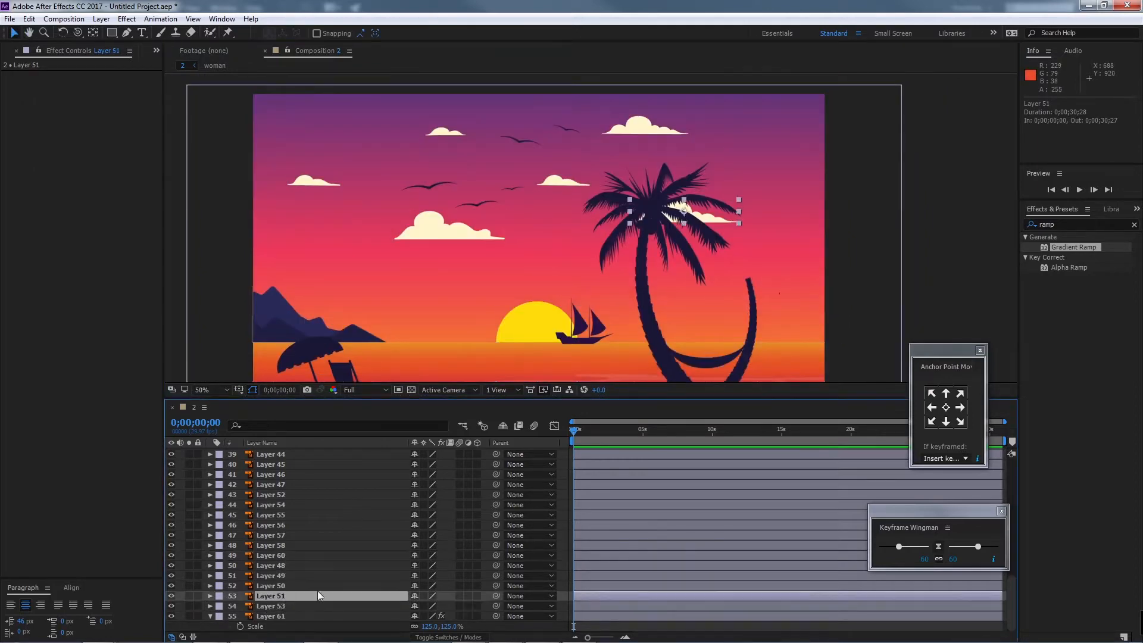
left_click(266, 545, "shift")
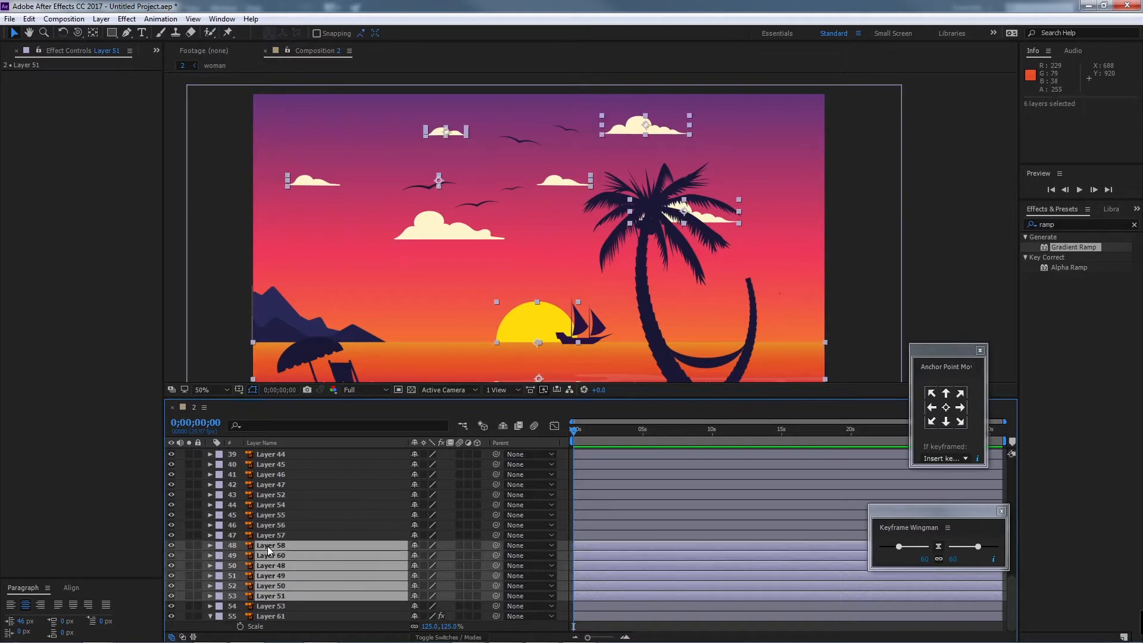
left_click(275, 545, "ctrl")
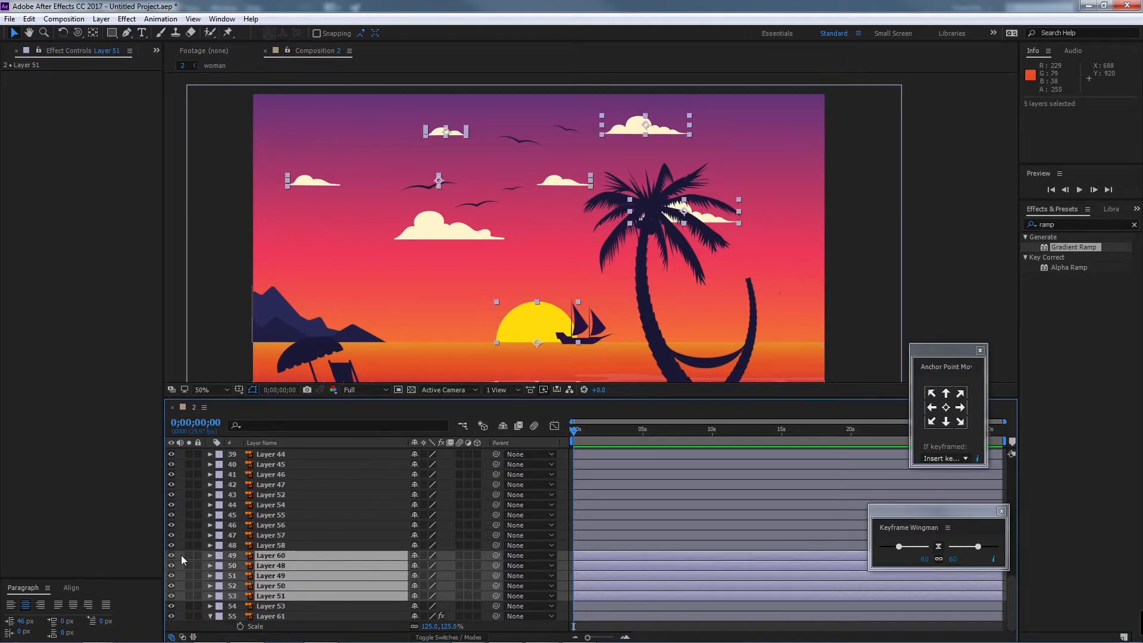
left_click(284, 554, "ctrl")
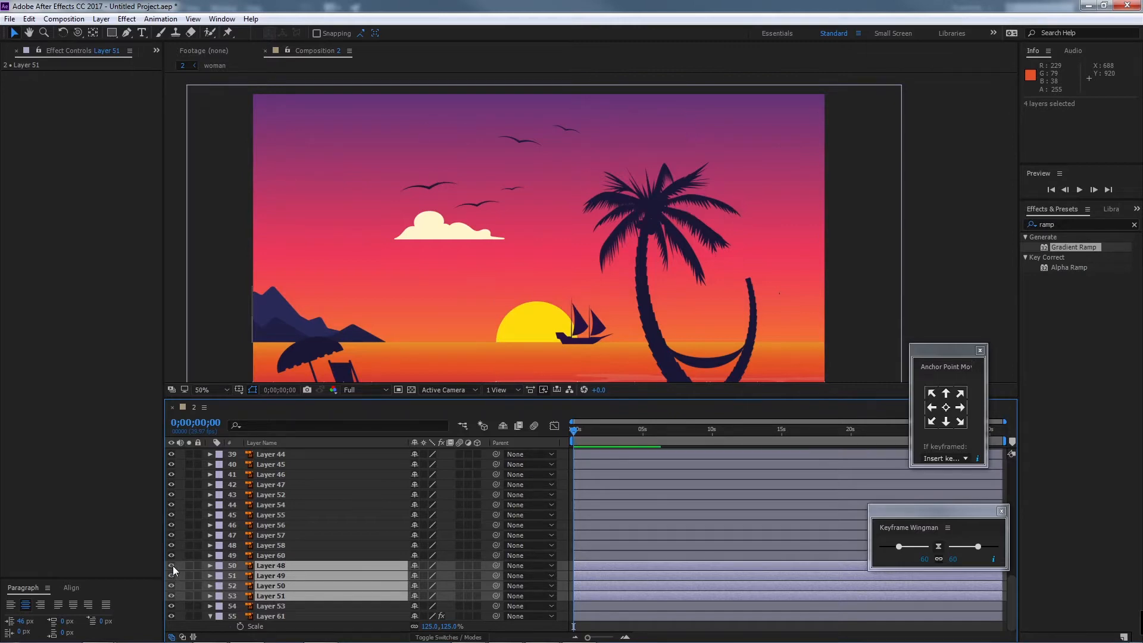
left_click(449, 235, "shift")
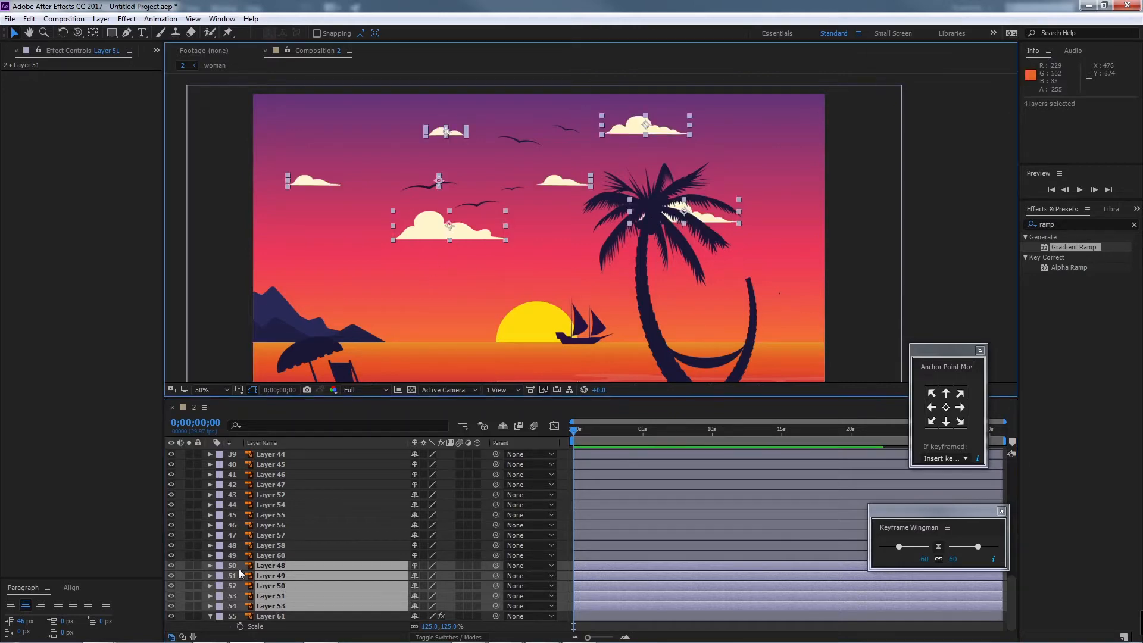
left_click(219, 565)
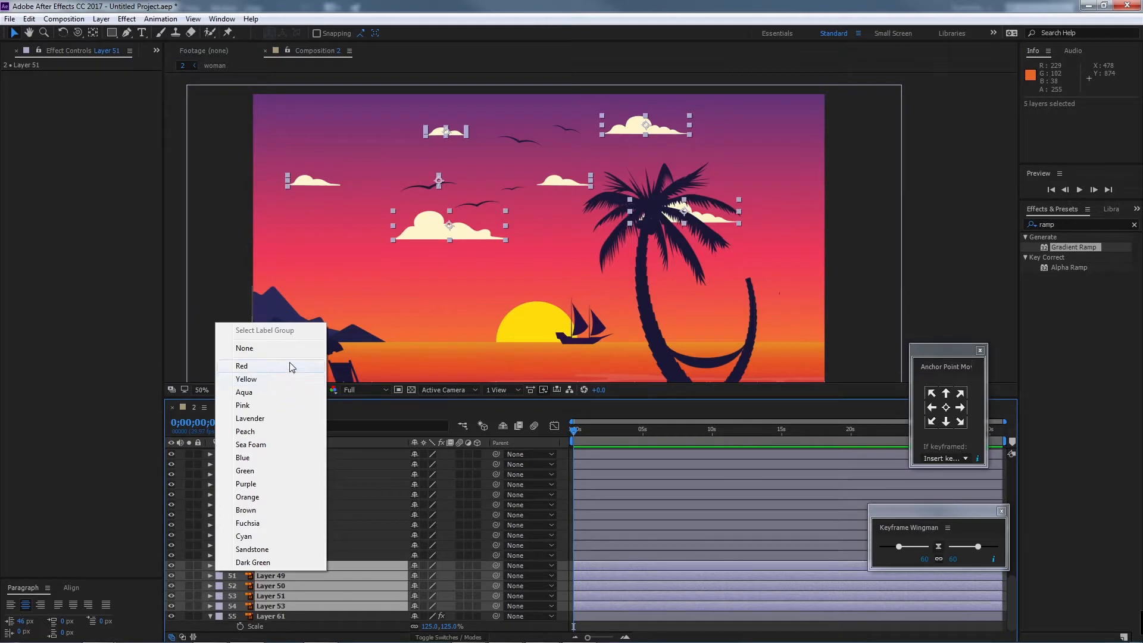
left_click(280, 379)
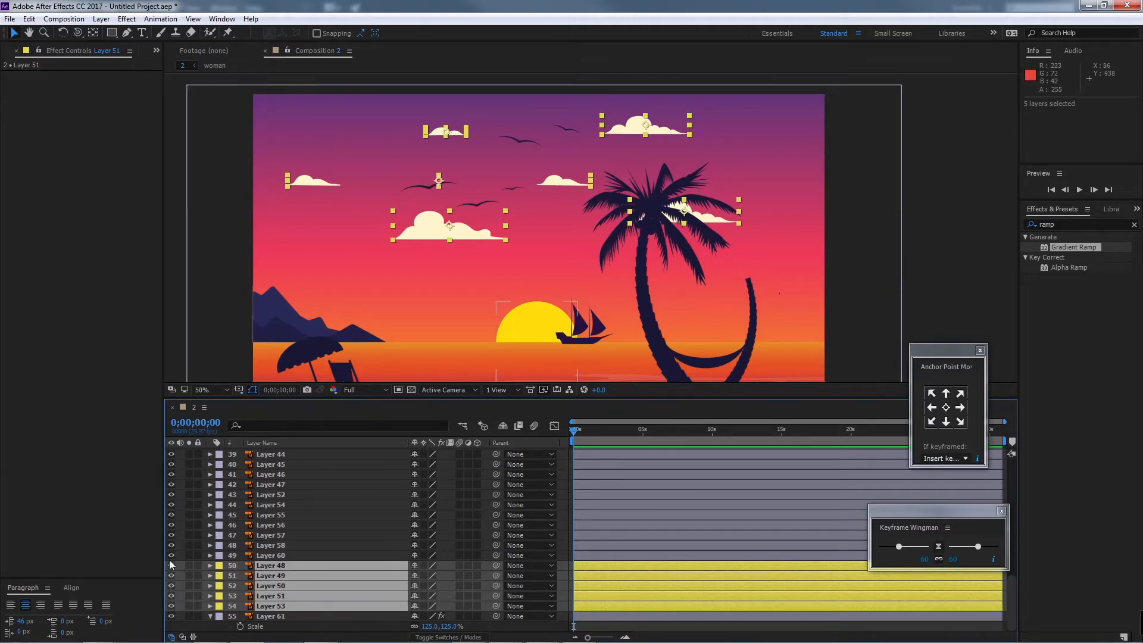
Step: Hide the five yellow-labeled cloud layers and lock Layer 61, the sky background
left_click_drag(172, 566, 172, 606)
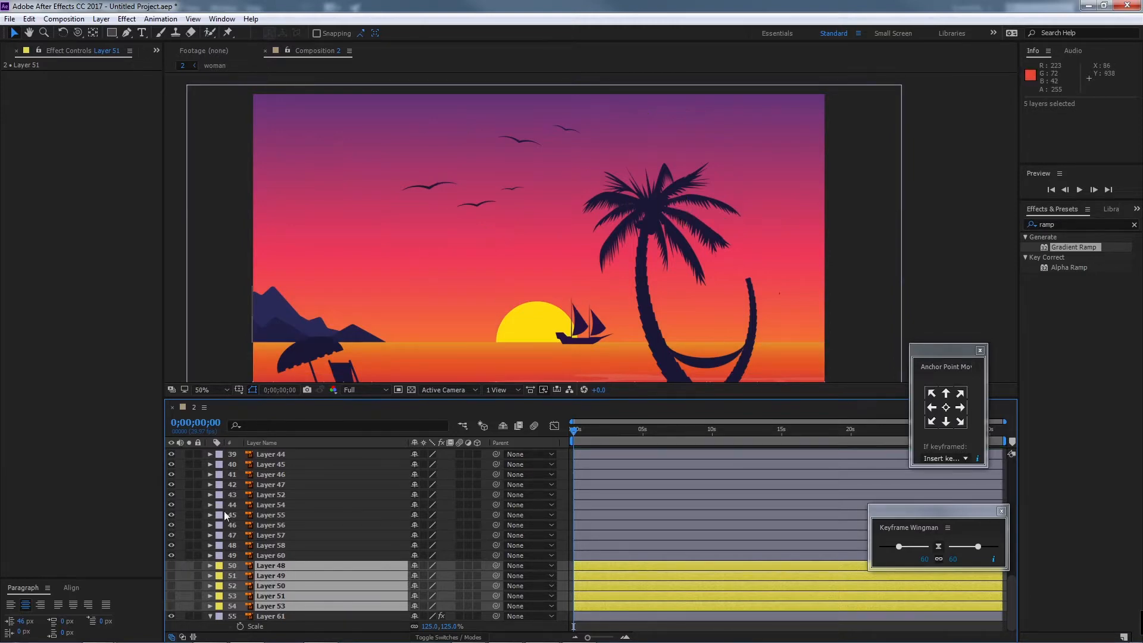
left_click(821, 224)
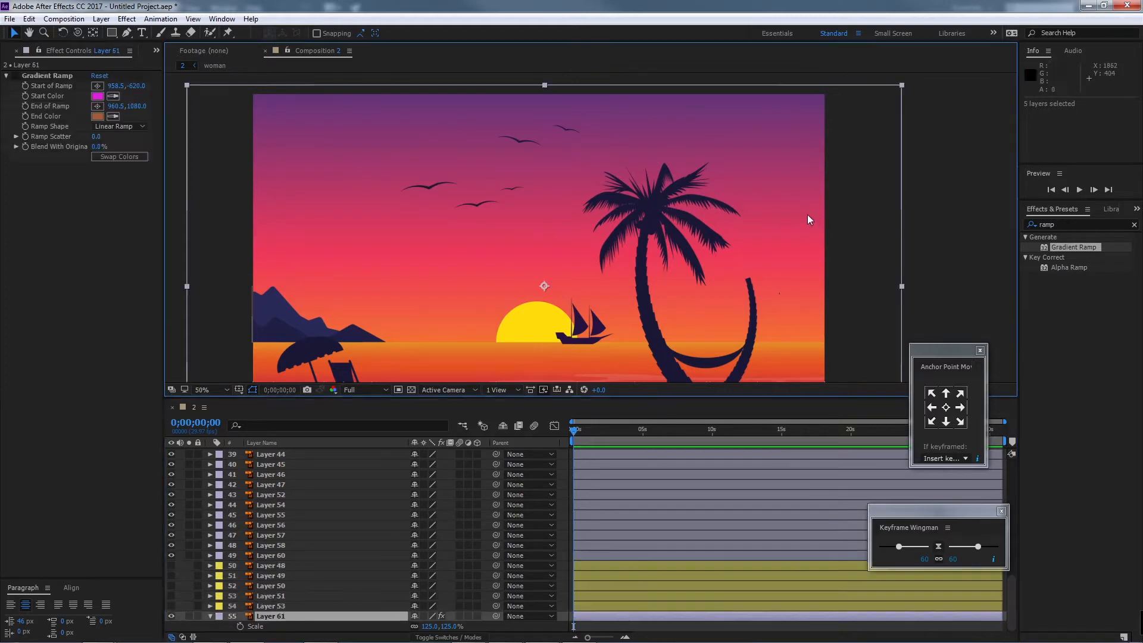
left_click(198, 617)
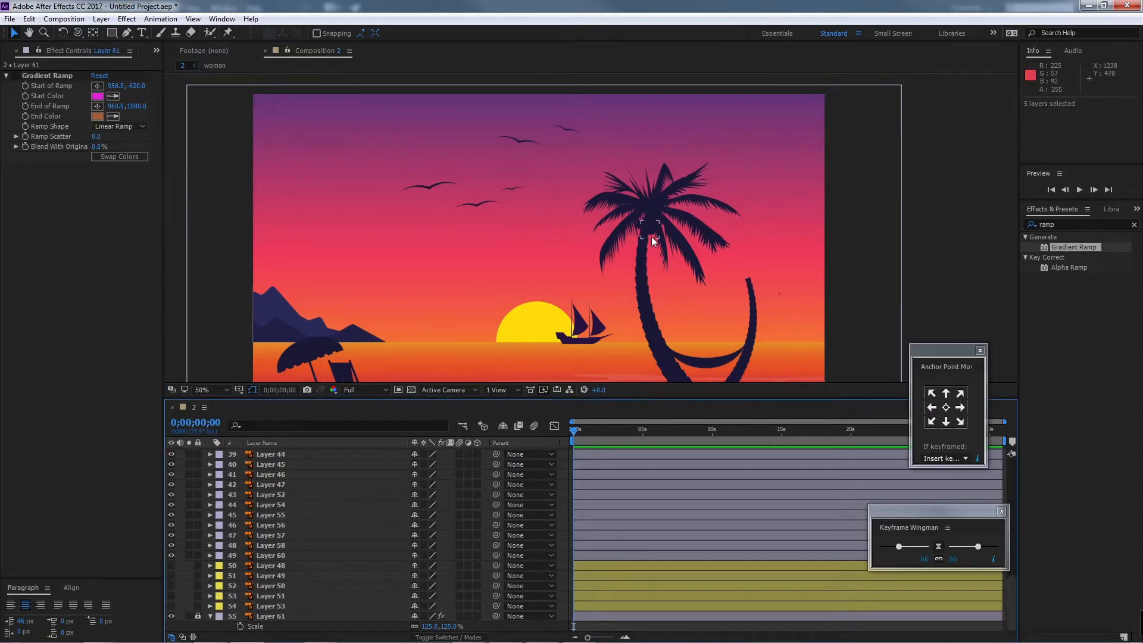
Step: Select all layers that form the crown of the palm tree
left_click_drag(593, 146, 769, 269)
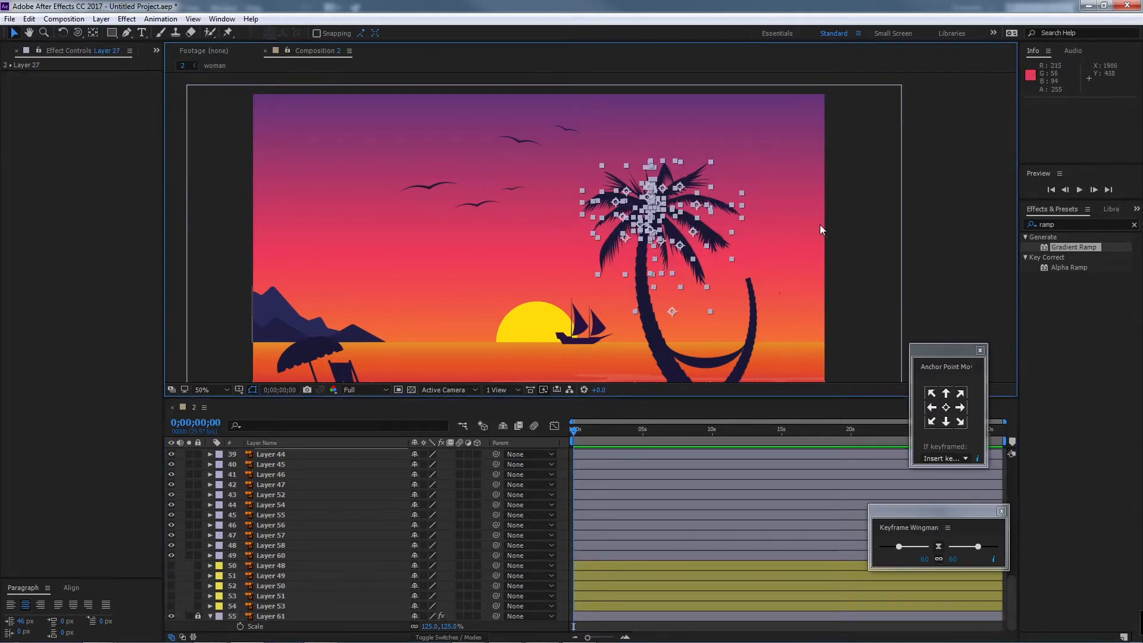
left_click(858, 230)
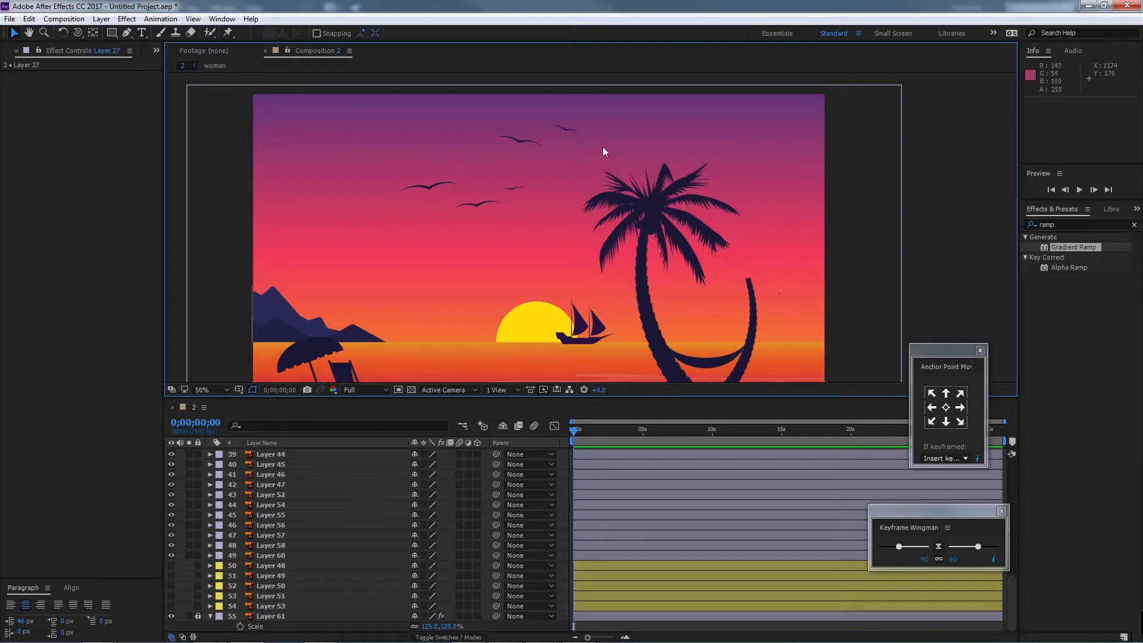
left_click_drag(593, 146, 737, 259)
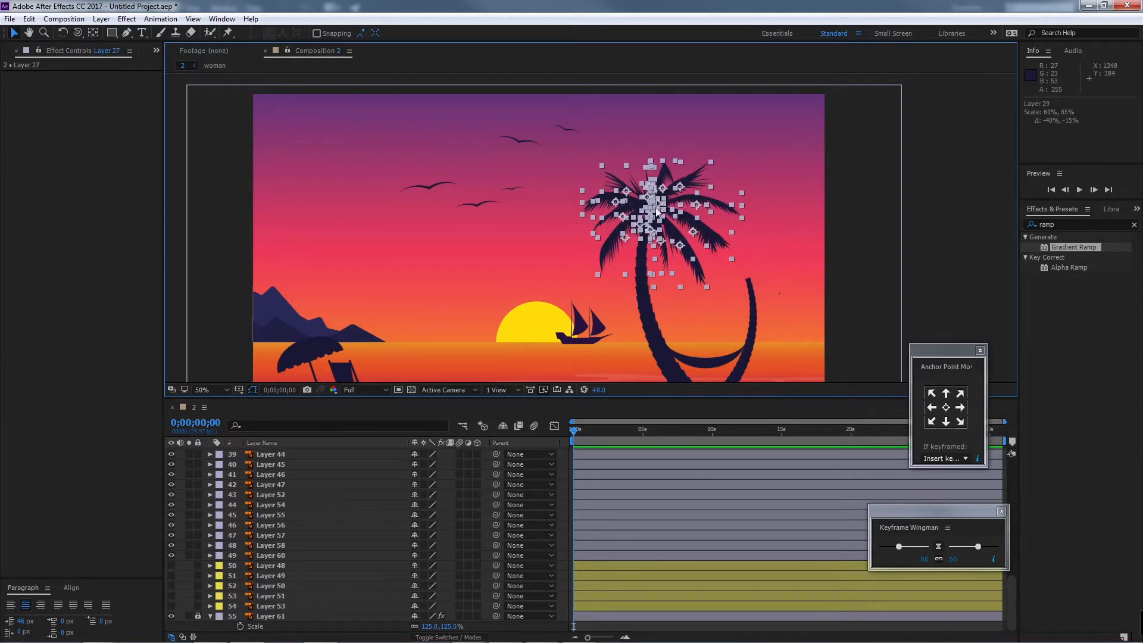
Step: Try moving the palm crown aside to check that the selection is complete, and undo the move
mouse_move(650, 209)
left_mouse_down()
mouse_move(723, 181)
mouse_move(660, 193)
mouse_move(663, 212)
mouse_move(698, 239)
mouse_move(667, 191)
mouse_move(769, 225)
left_mouse_up()
key("ctrl+z")
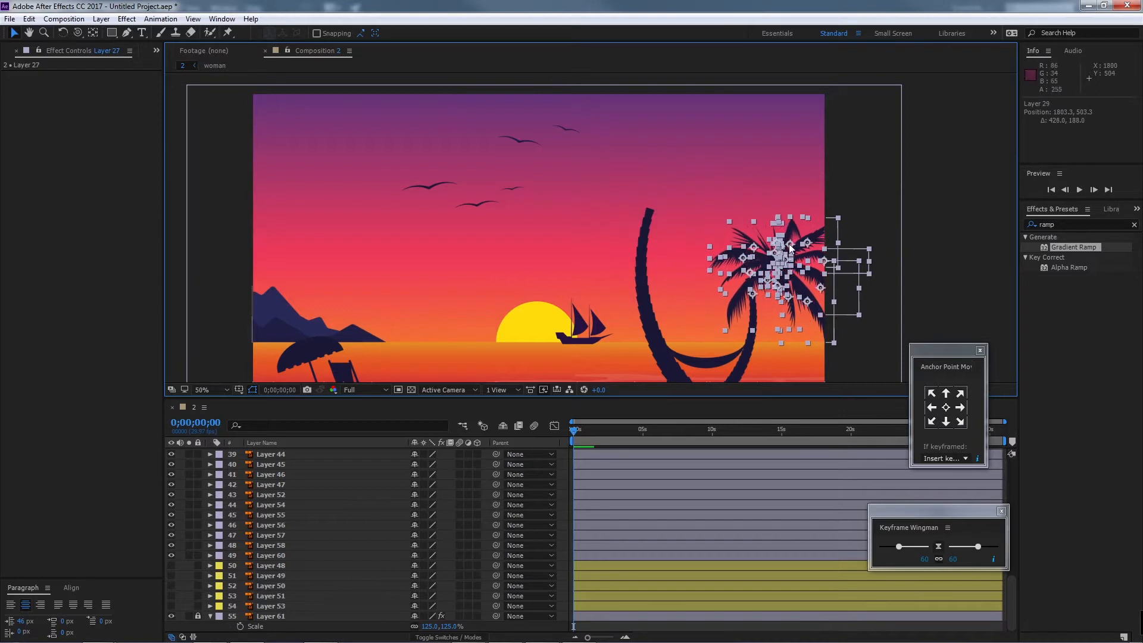
key("ctrl+z")
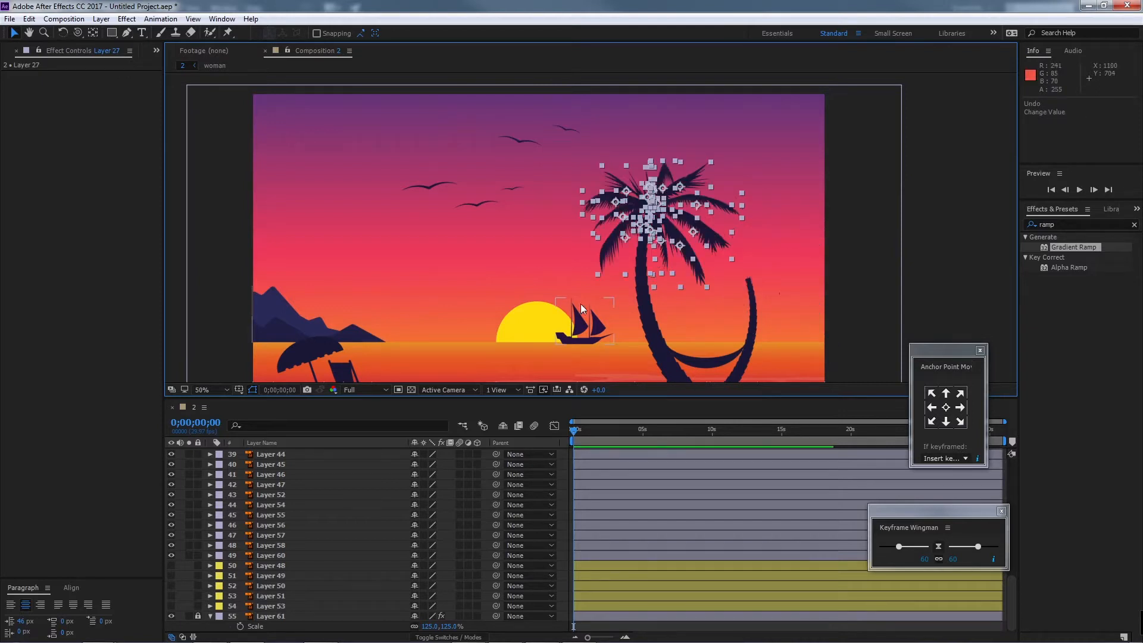
Step: Pre-compose the selected palm crown layers as "leaf" and open the new composition
key("ctrl+shift+c")
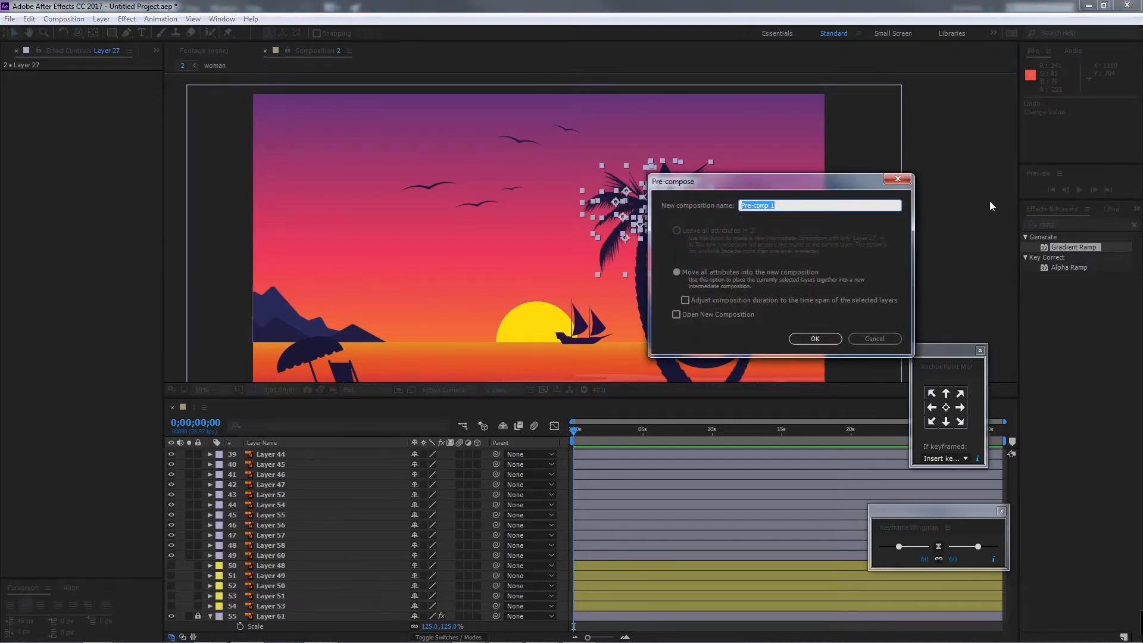
key("BackSpace")
left_click(817, 337)
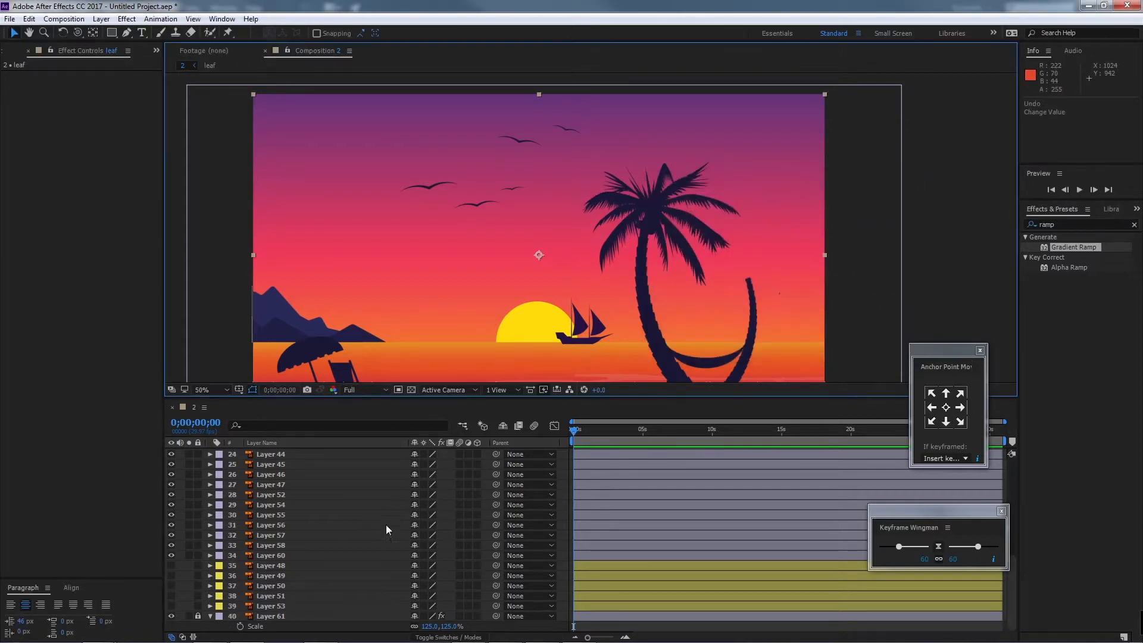
scroll(386, 523, "up", 5)
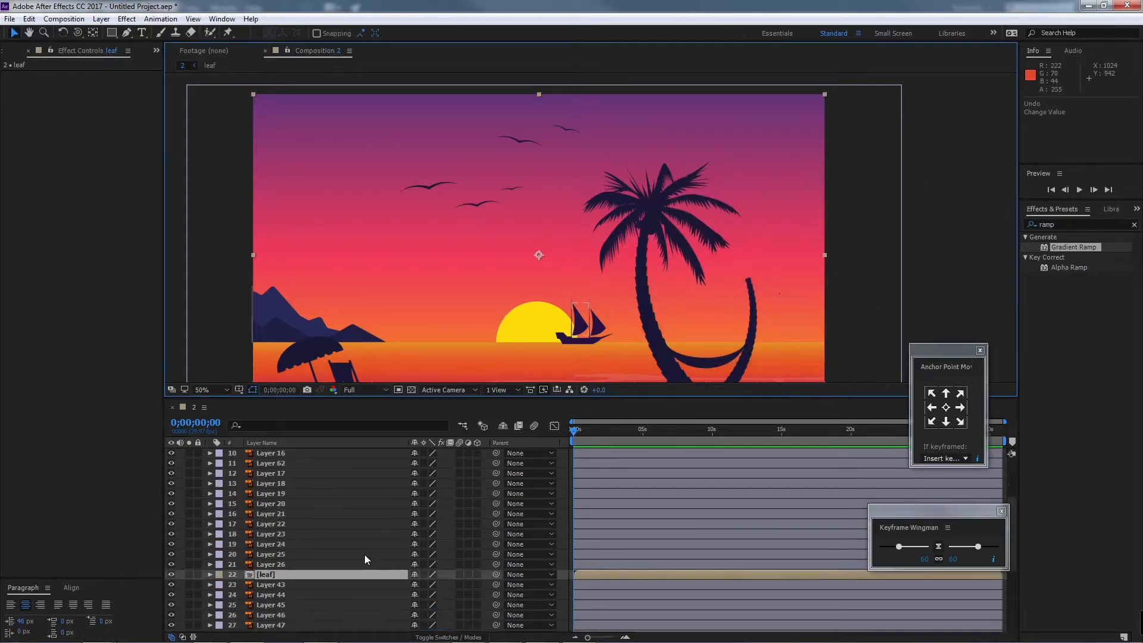
scroll(364, 555, "down", 2)
left_click(294, 515)
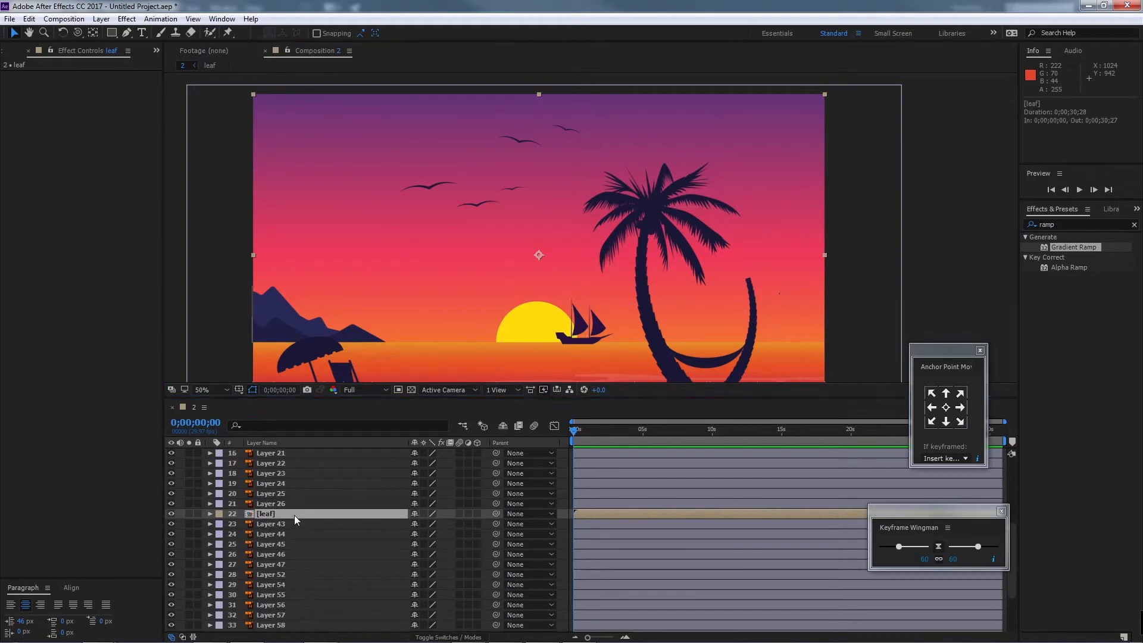
double_click(294, 516)
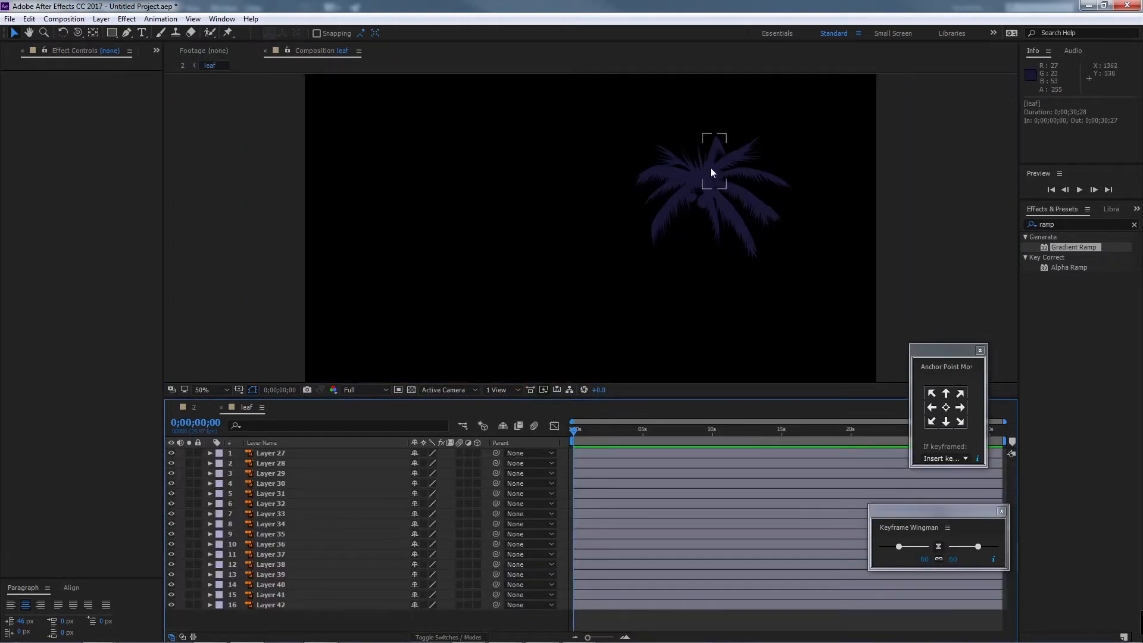
scroll(711, 173, "up", 2)
left_click_drag(805, 153, 669, 216)
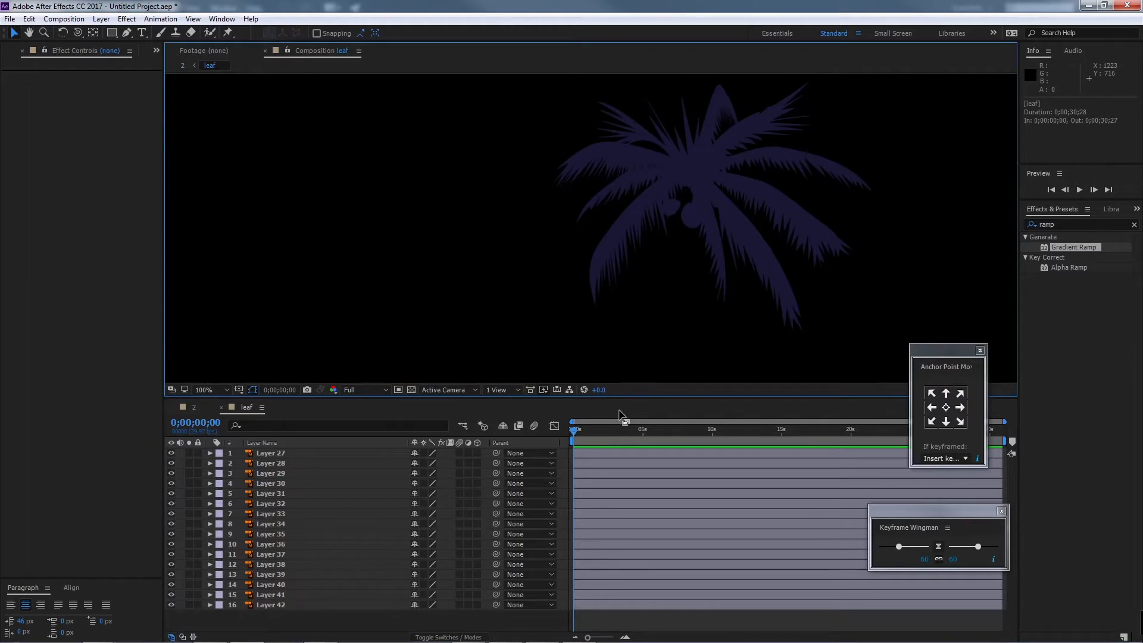
Step: Review the leaf composition's settings, including its duration, and accept them without changes
key("ctrl+k")
left_click_drag(883, 224, 371, 203)
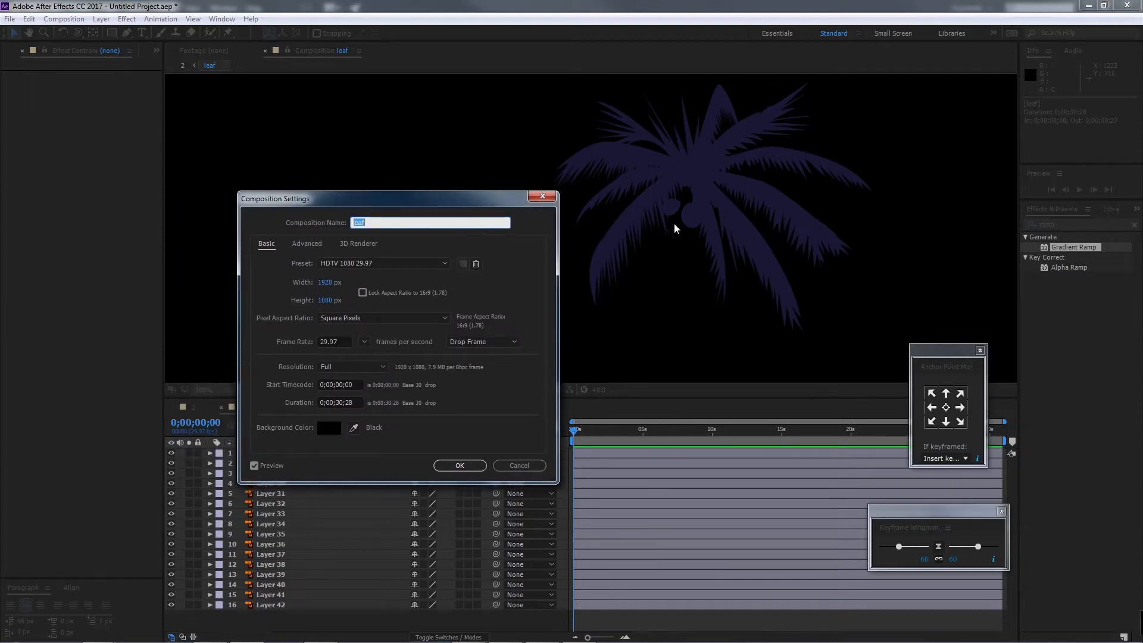
left_click_drag(346, 207, 352, 230)
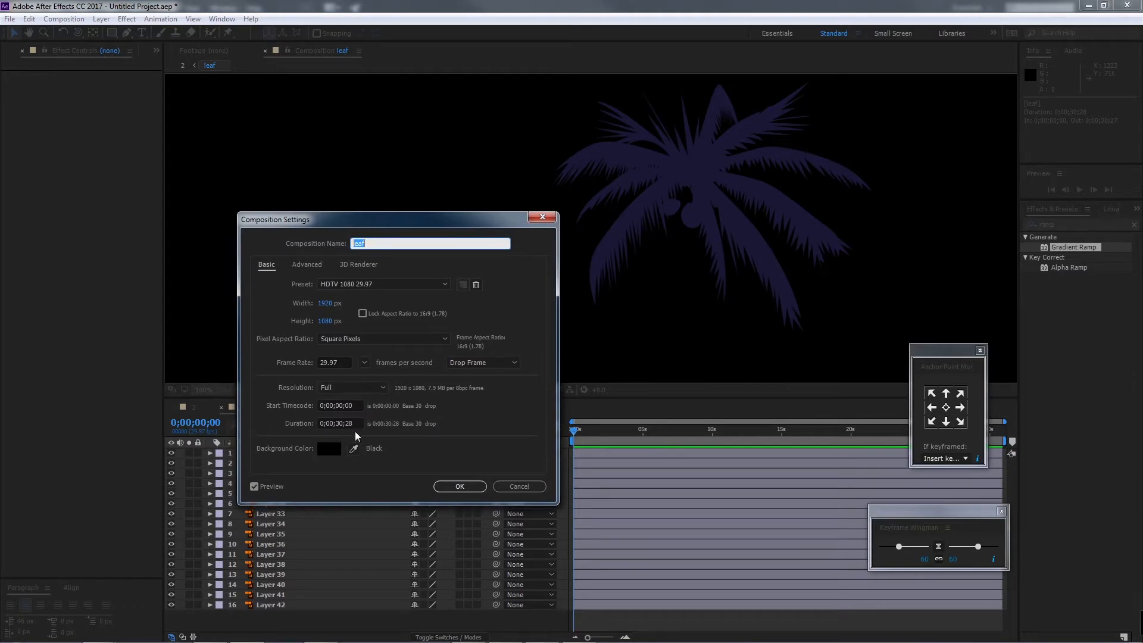
left_click_drag(398, 225, 396, 206)
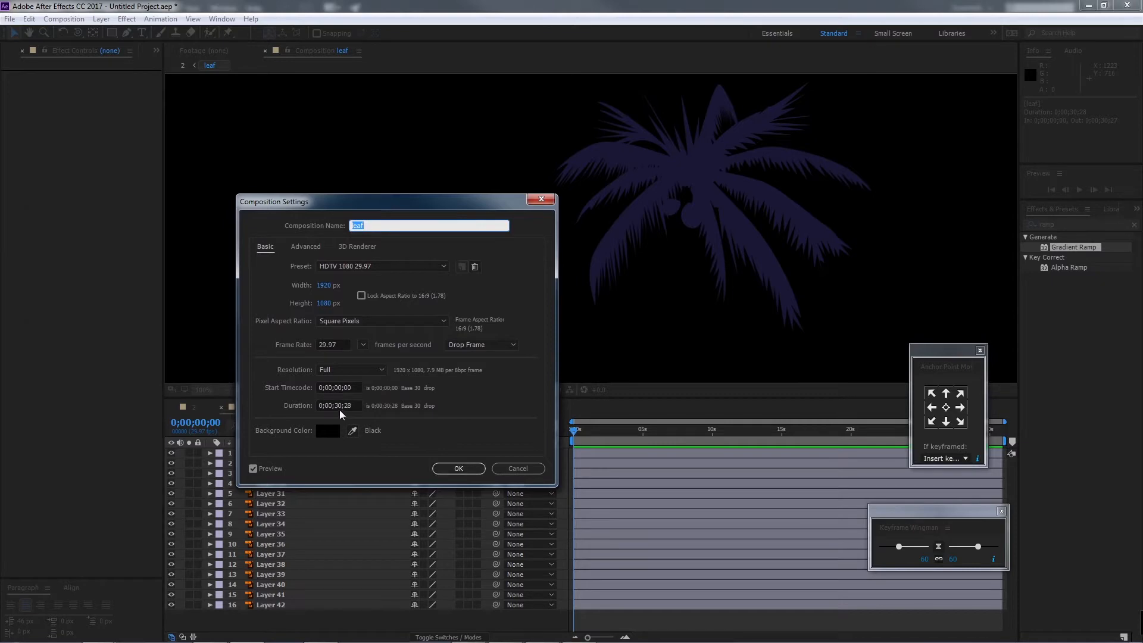
left_click(459, 468)
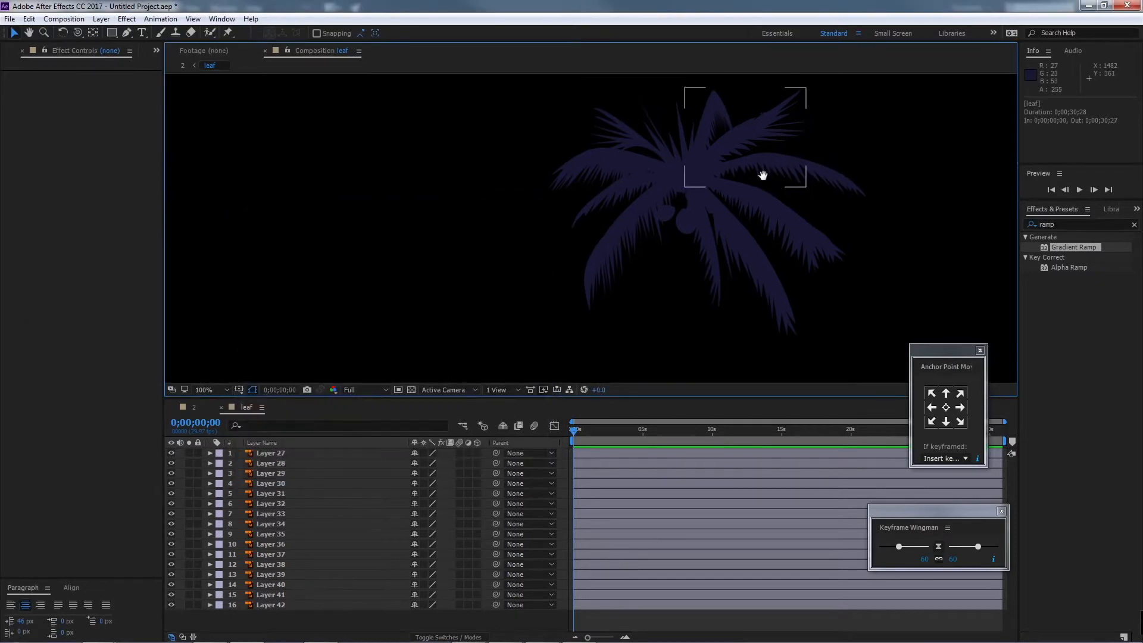
Step: Delete the two coconut layers, Layer 27 and Layer 28, from the leaf composition
left_click(639, 271)
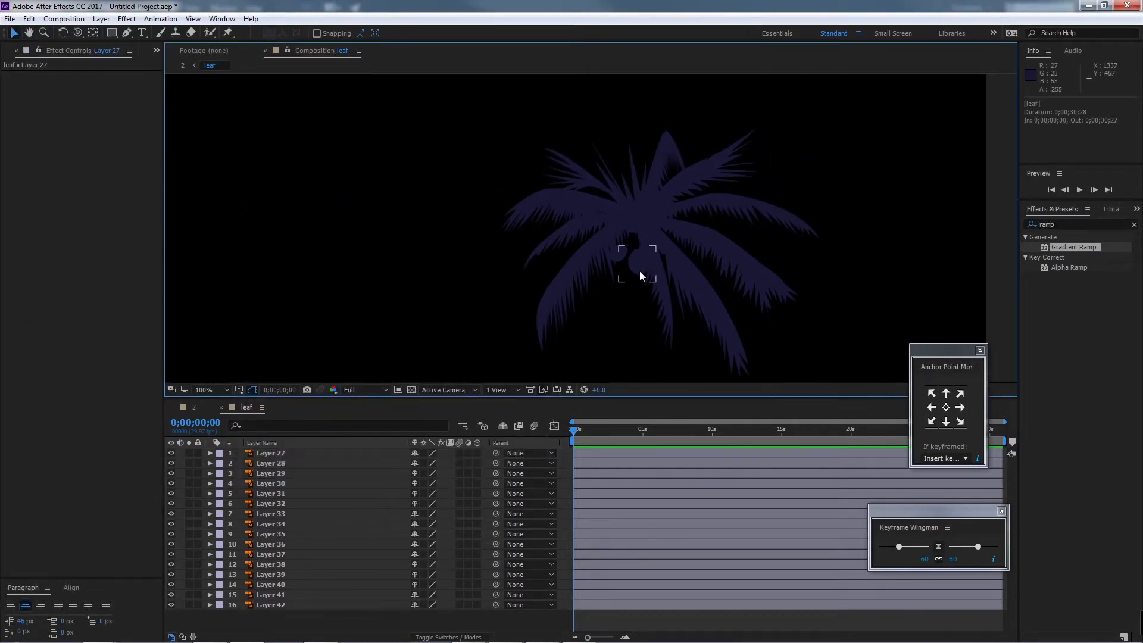
left_click(172, 454)
left_click(171, 454)
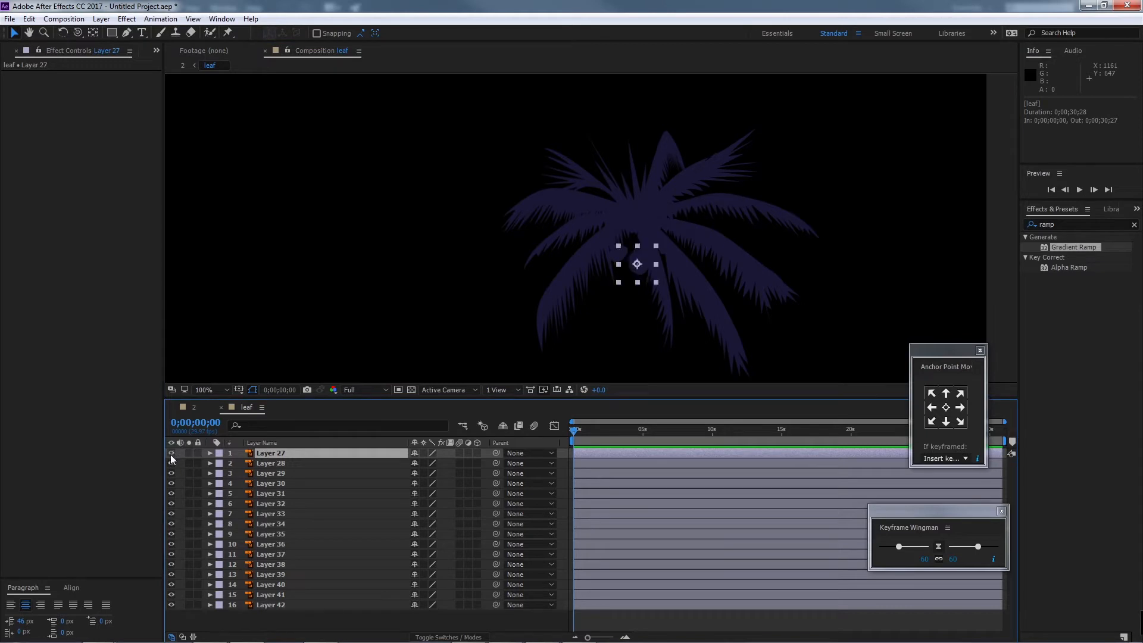
key("Delete")
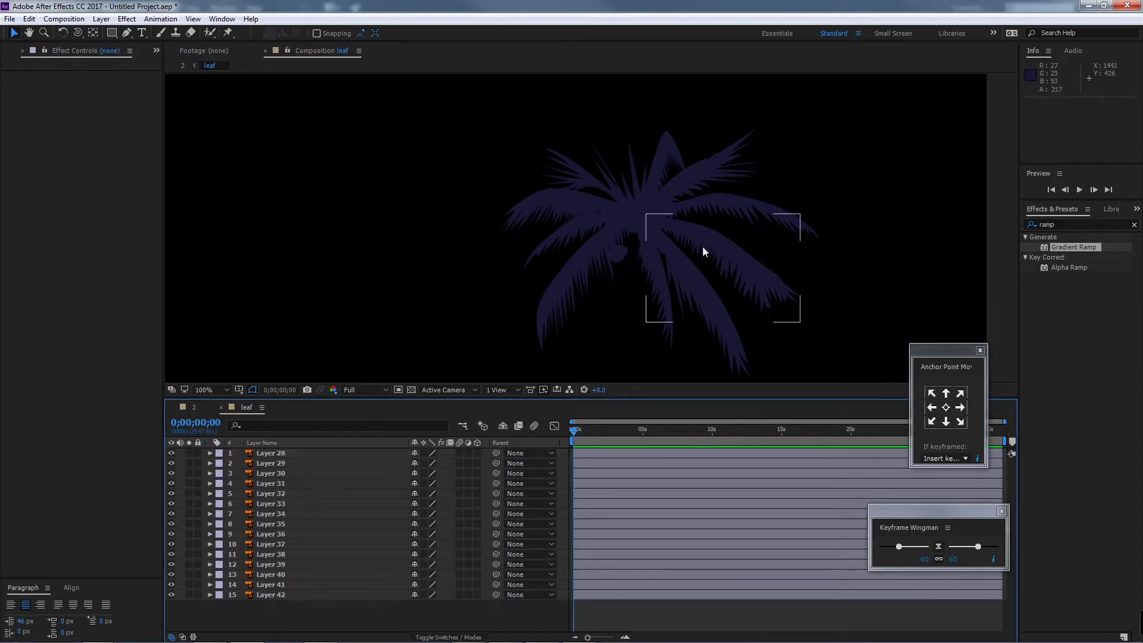
key("Delete")
left_click_drag(670, 245, 641, 256)
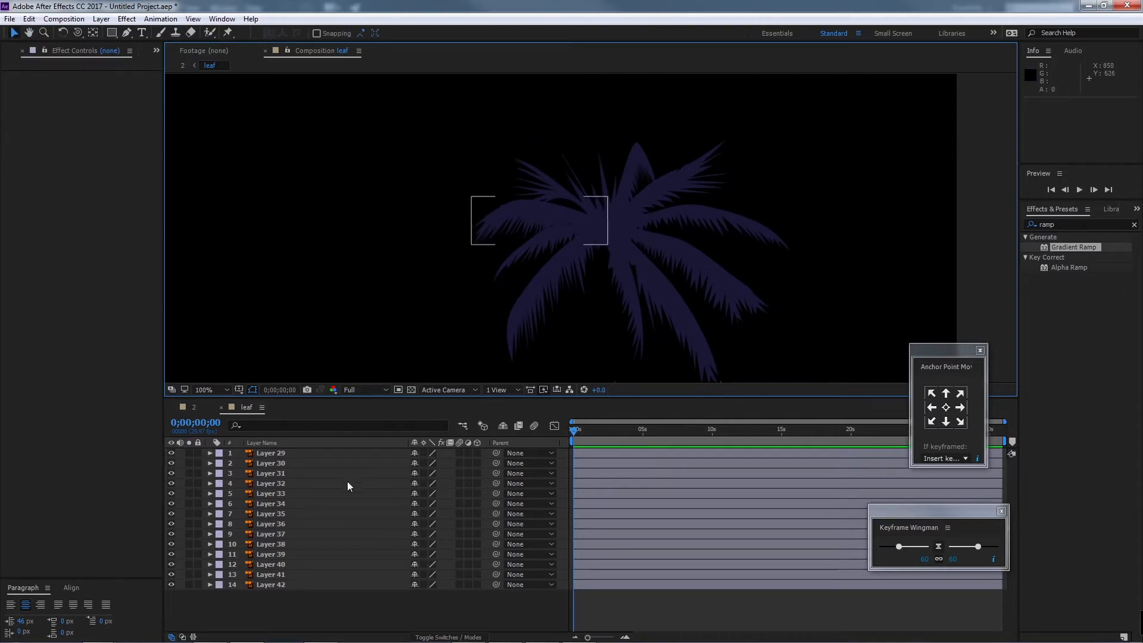
Step: Hide Layers 29 to 37 to check what each one contains, and delete Layer 36
left_click(291, 453)
left_click_drag(172, 453, 173, 534)
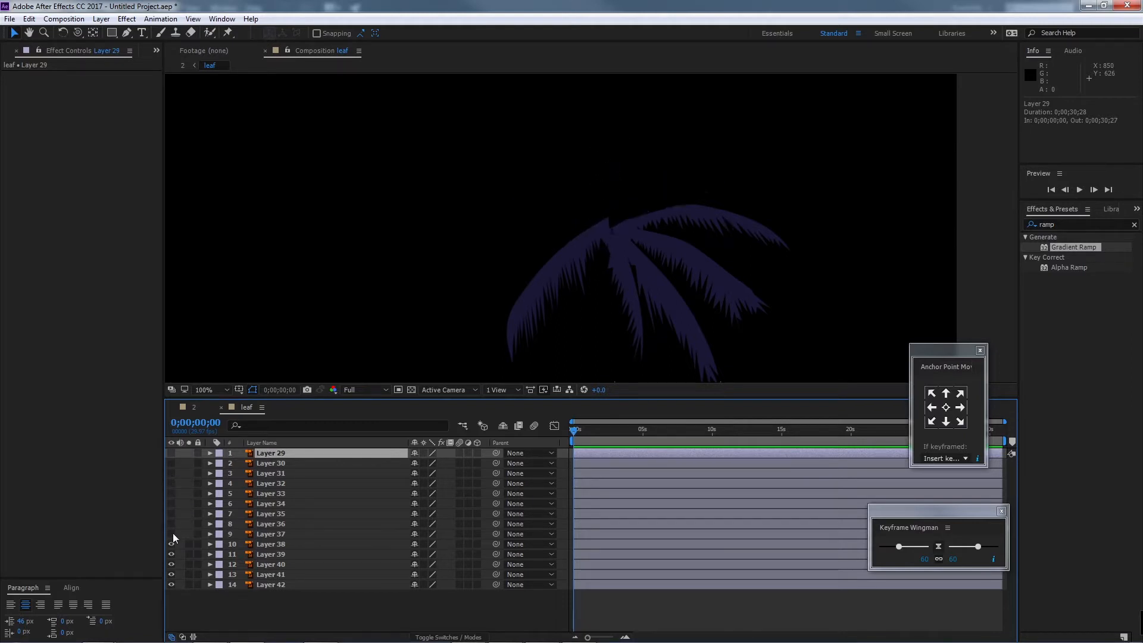
left_click(172, 534)
left_click(172, 534)
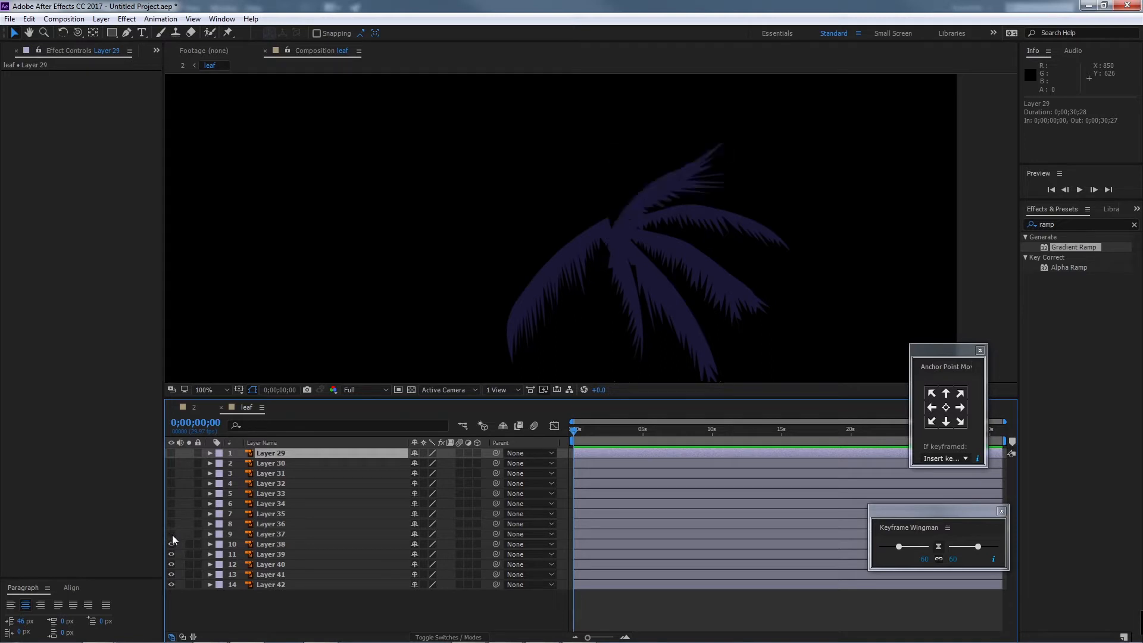
left_click(171, 524)
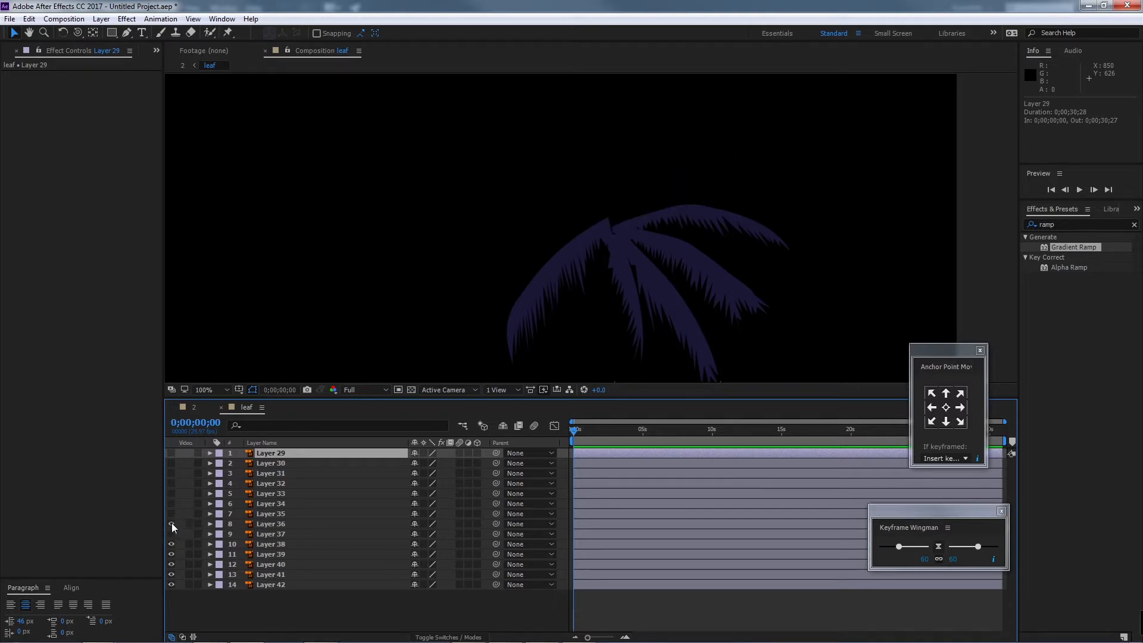
left_click(288, 520)
key("Delete")
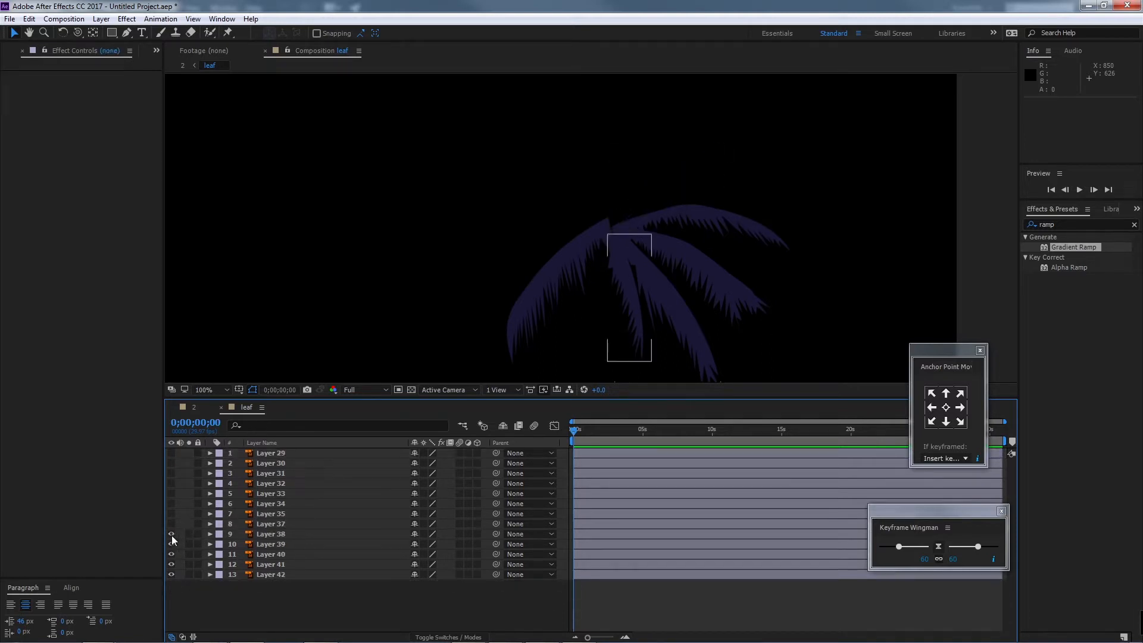
Step: Hide Layers 38 to 41 one at a time to identify their leaves, and make all the leaf layers visible again
left_click(172, 534)
left_click(171, 544)
left_click(171, 554)
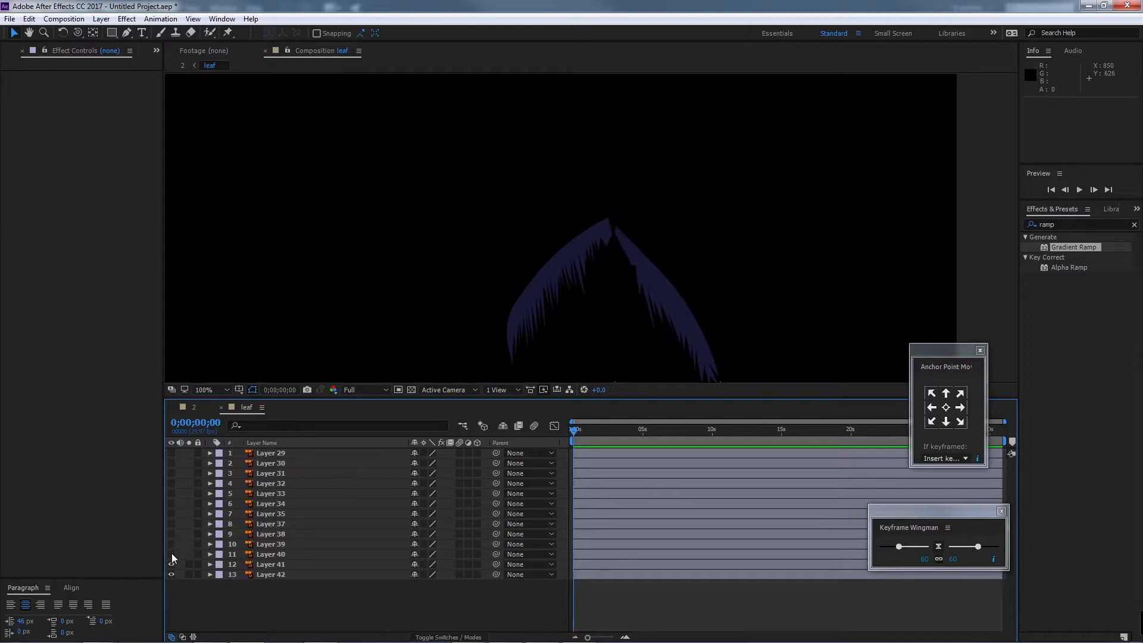
left_click(172, 564)
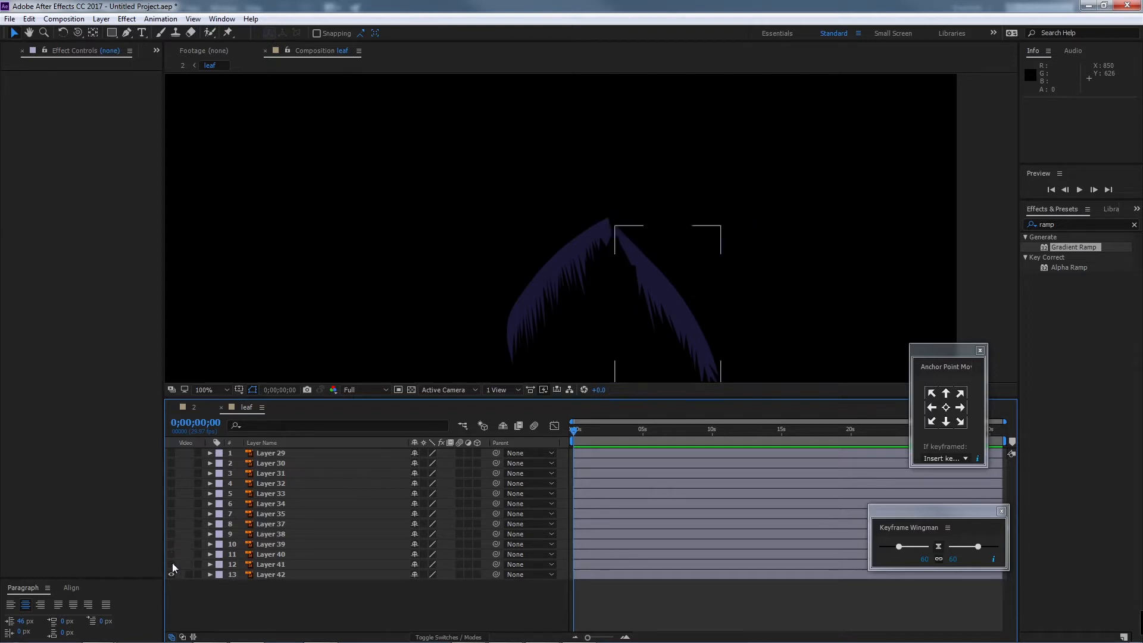
left_click(282, 453)
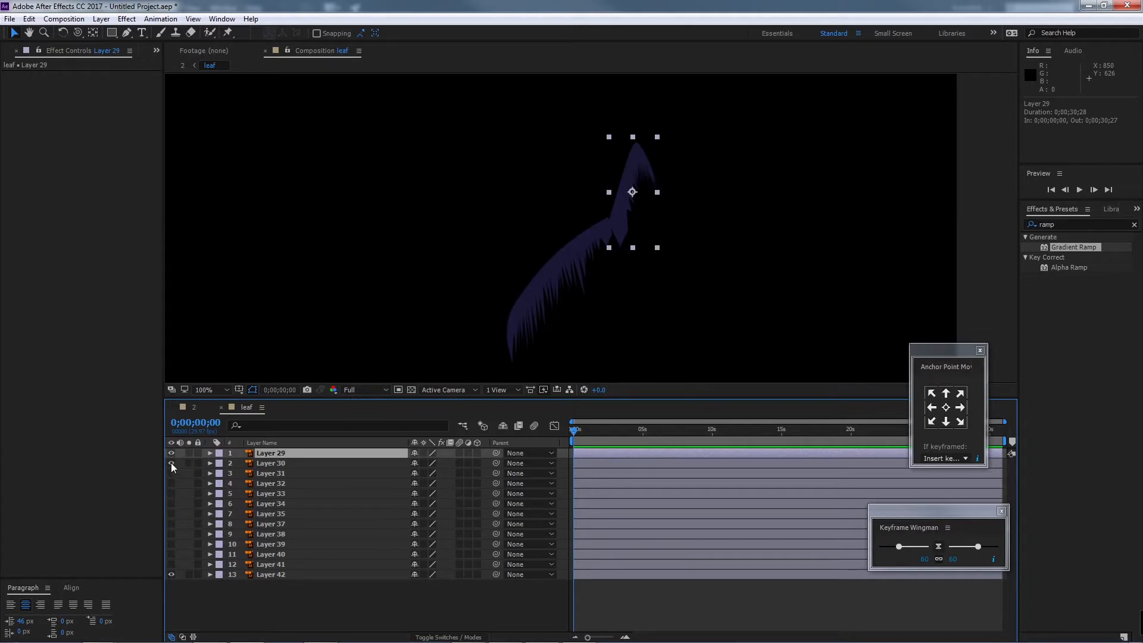
left_click_drag(170, 462, 174, 575)
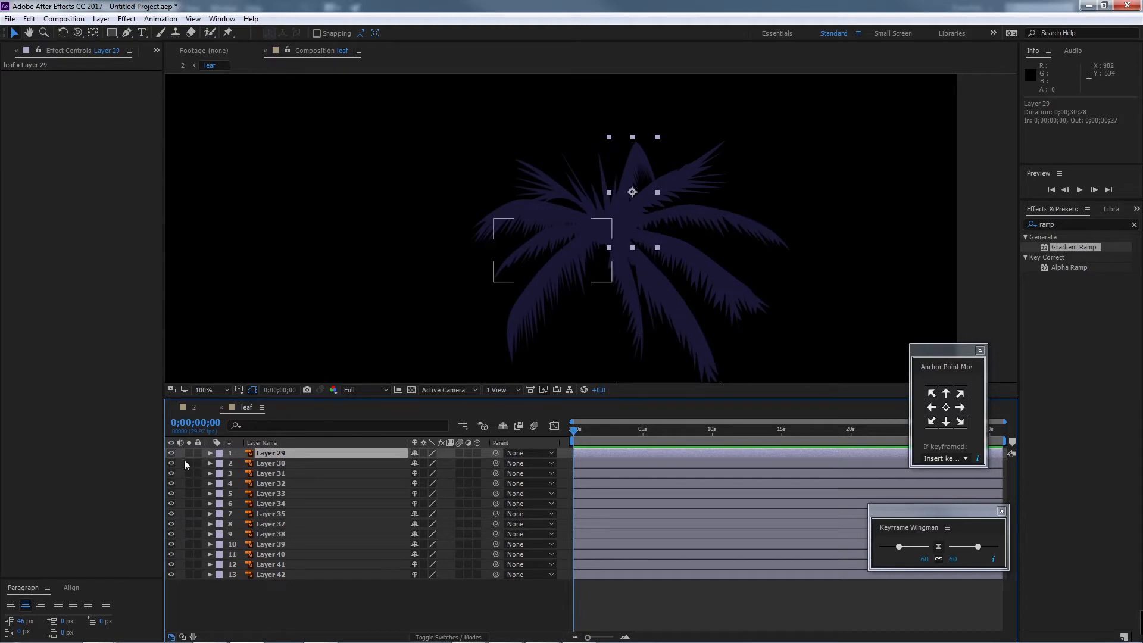
Step: Try rotating Layer 42, the lower-left leaf, around its centered anchor point, and undo the rotation
left_click(556, 303)
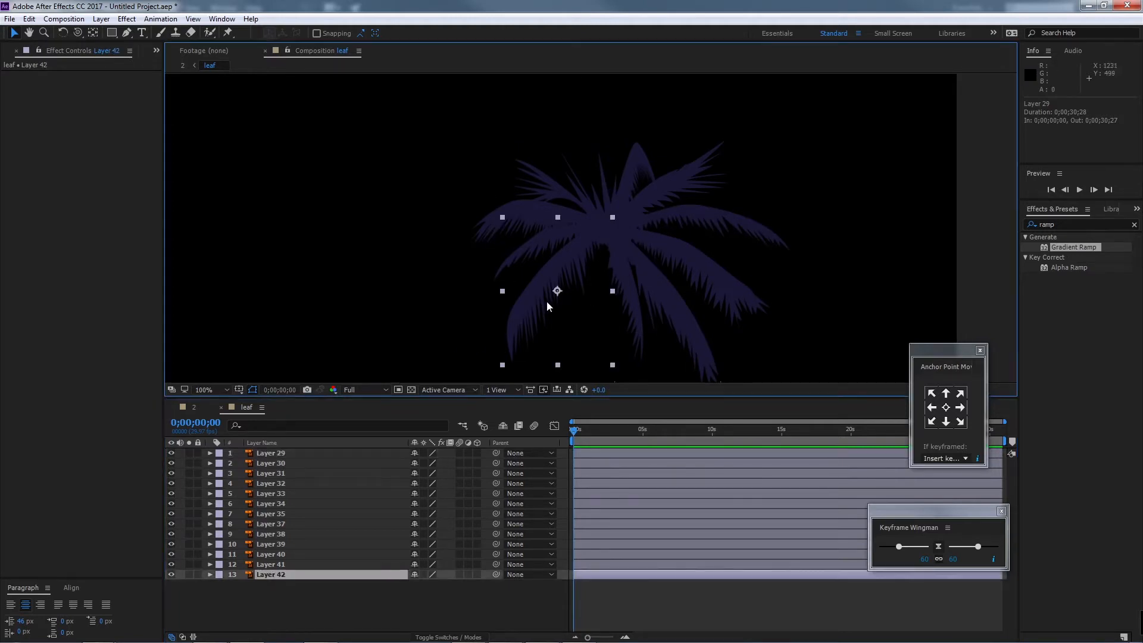
key("r")
mouse_move(430, 587)
left_mouse_down()
mouse_move(453, 589)
mouse_move(415, 586)
mouse_move(447, 595)
mouse_move(432, 592)
left_mouse_up()
key("ctrl+z")
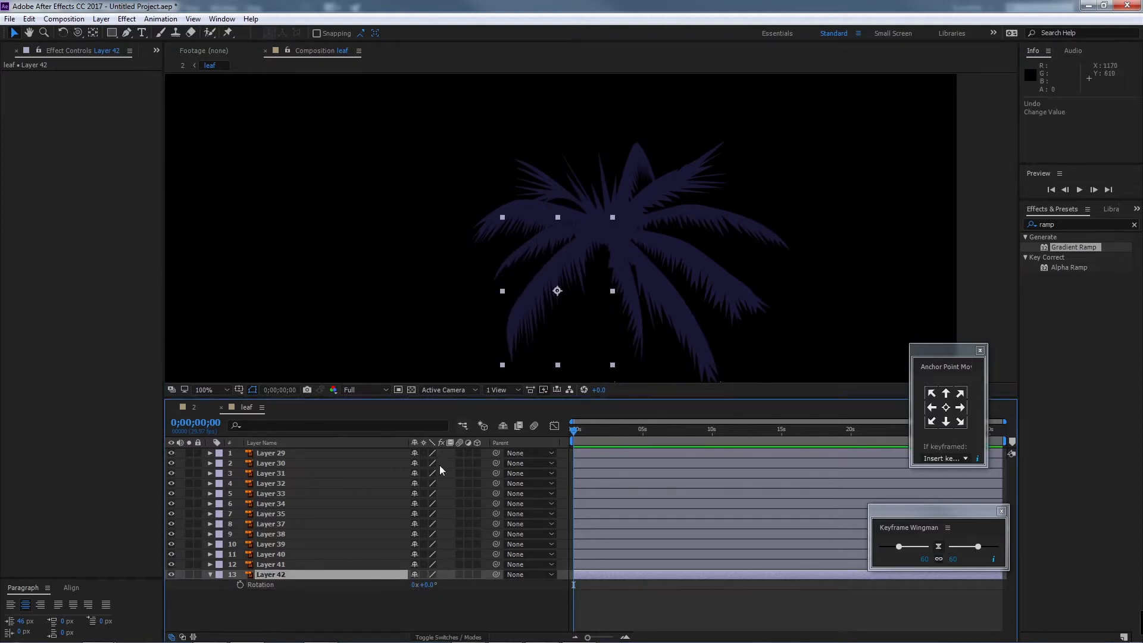
Step: Isolate Layer 42, move its anchor point to the leaf's upper-right corner, and end the solo view
left_click(189, 574)
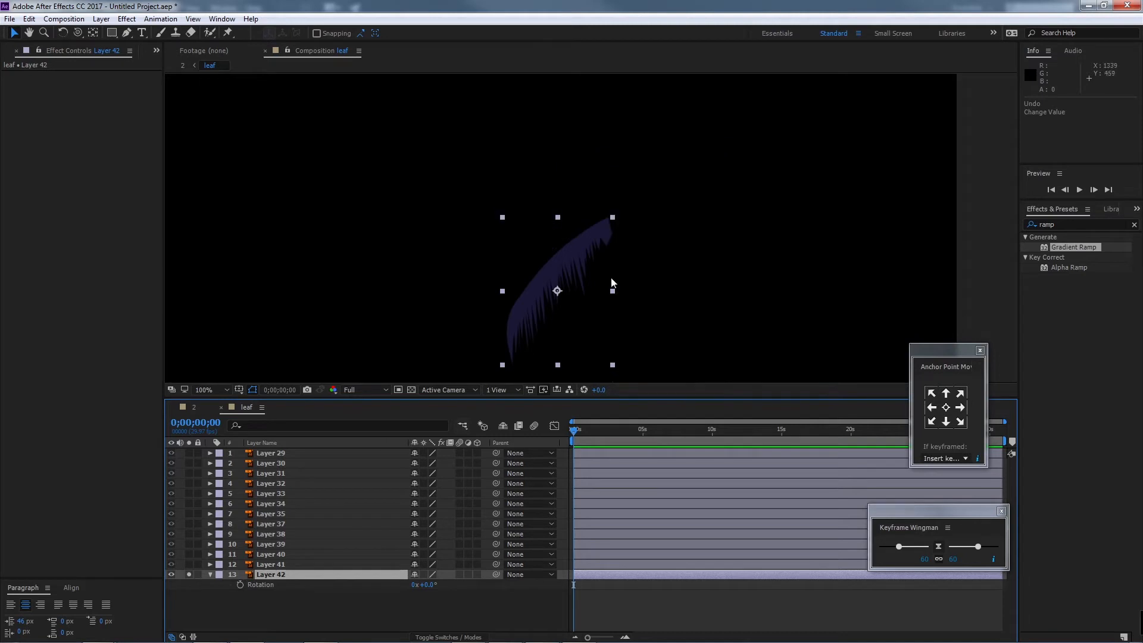
left_click_drag(962, 370, 1003, 379)
left_click_drag(926, 351, 960, 348)
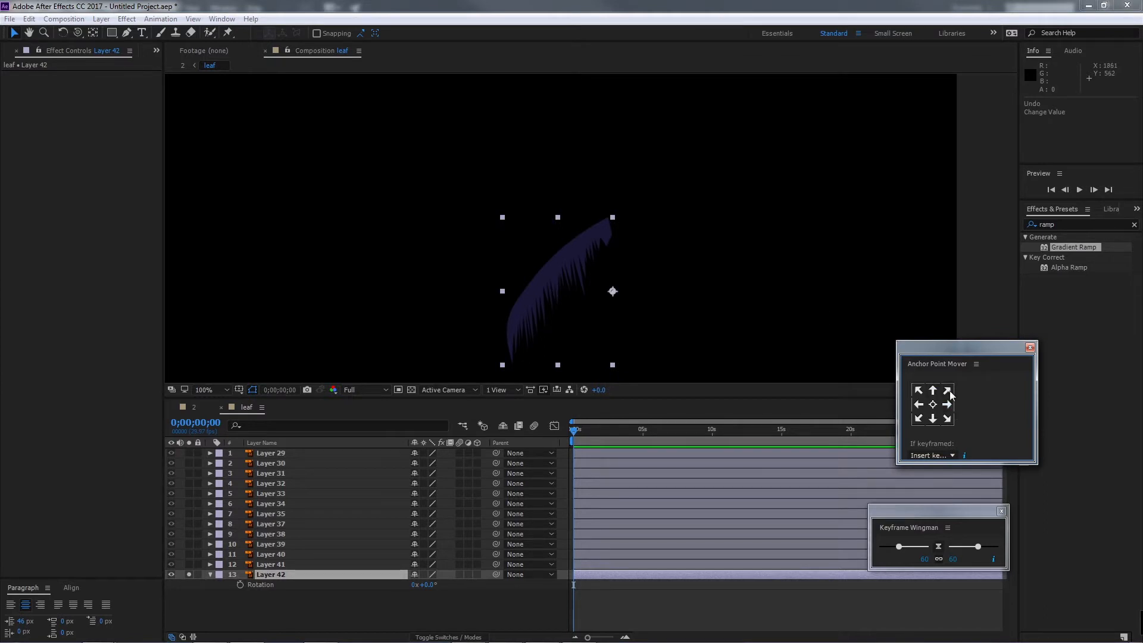
left_click(948, 391)
left_click(188, 573)
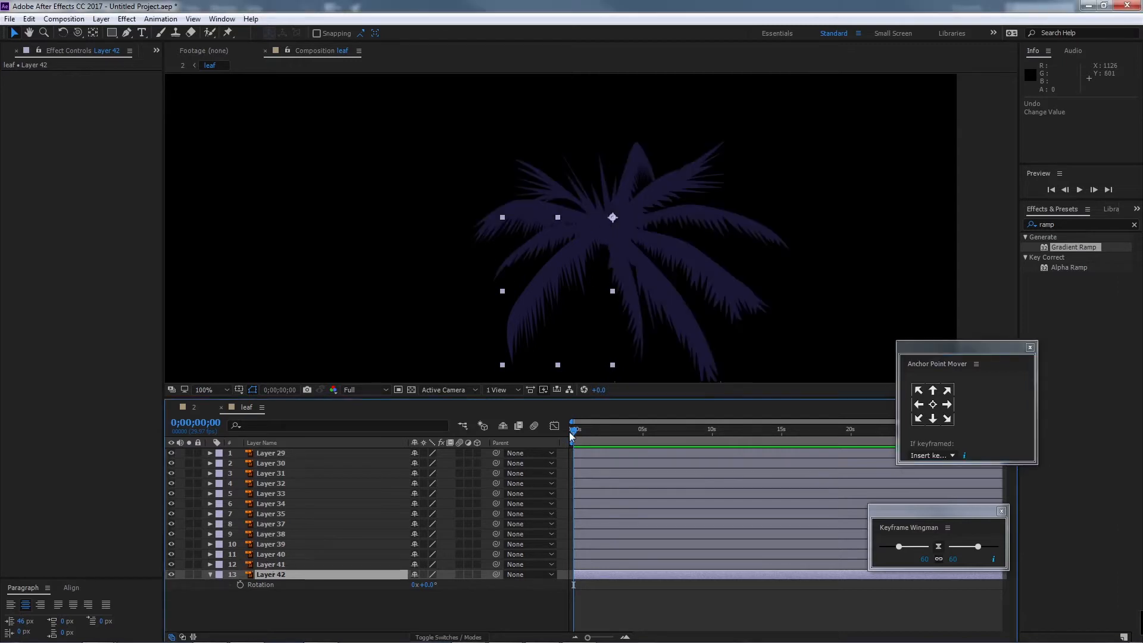
Step: Isolate Layer 41 and move its anchor point to the leaf's upper-left corner
left_click(282, 565)
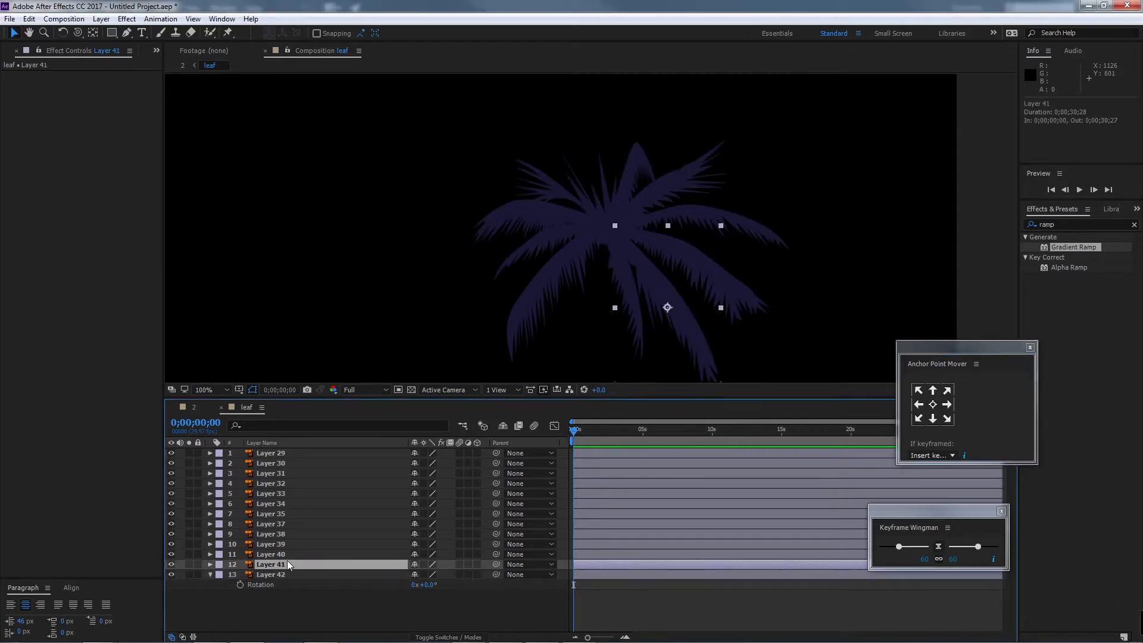
left_click(188, 564)
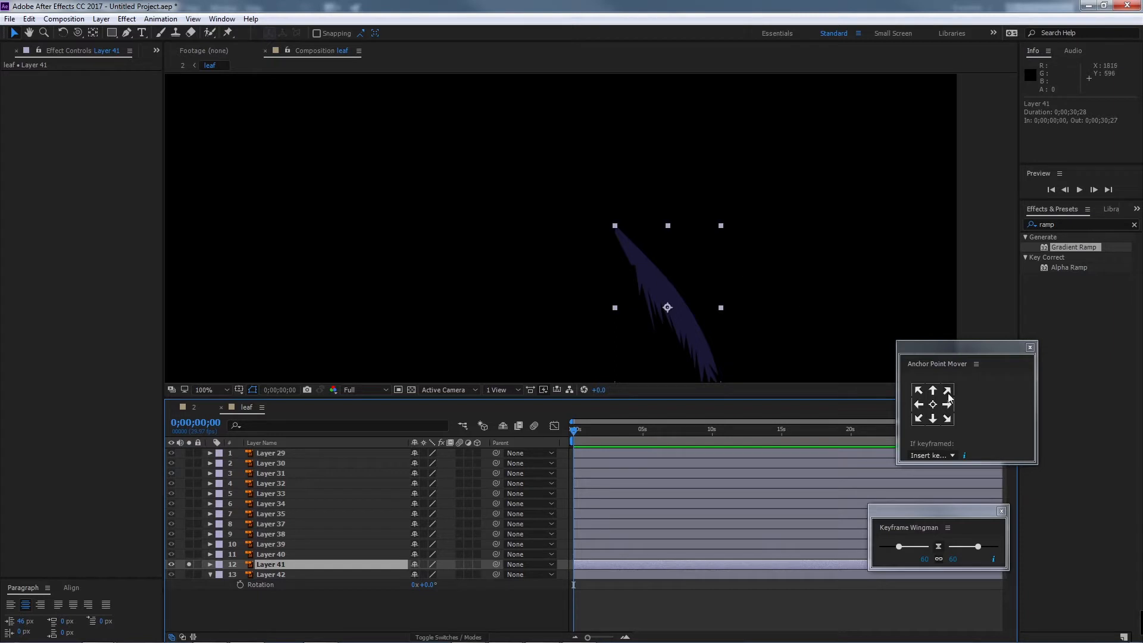
left_click(920, 393)
Step: Select Layer 40 and switch the solo view from Layer 41 to Layer 40
left_click(270, 555)
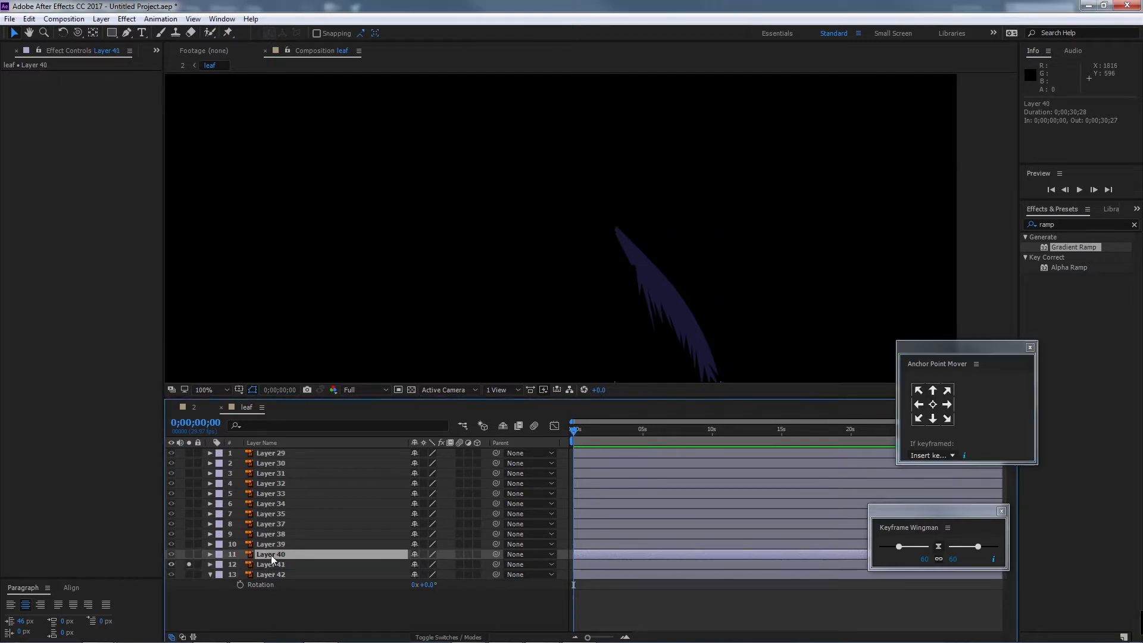
left_click(182, 561)
left_click(191, 566)
left_click(189, 554)
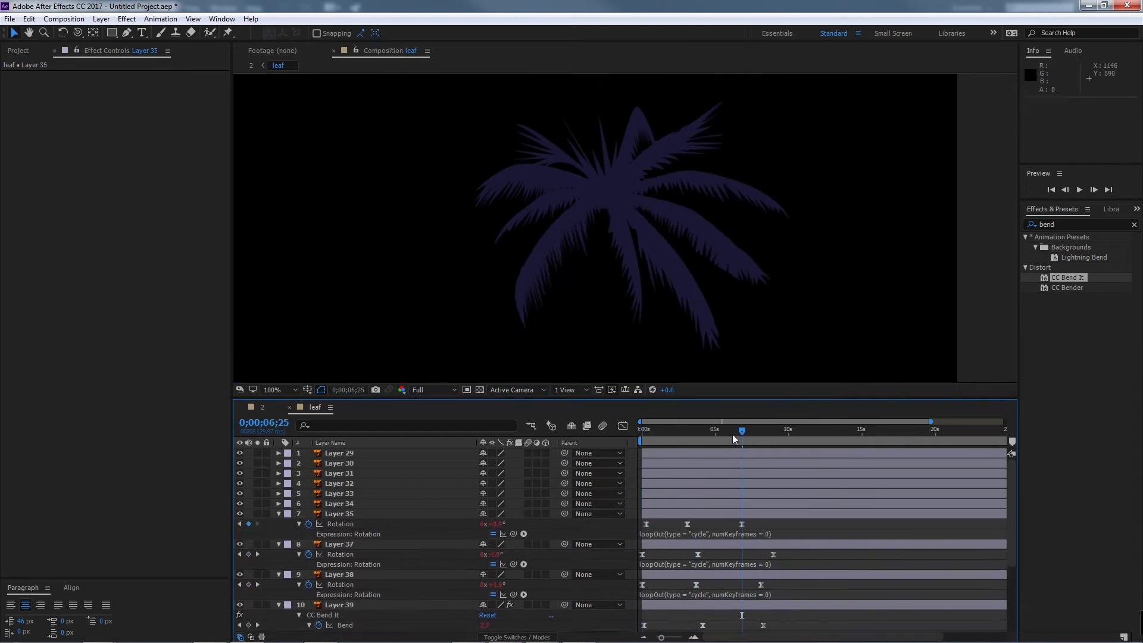
Step: Preview the looping leaf animation in the leaf composition and within the full beach scene in composition 2
key("space")
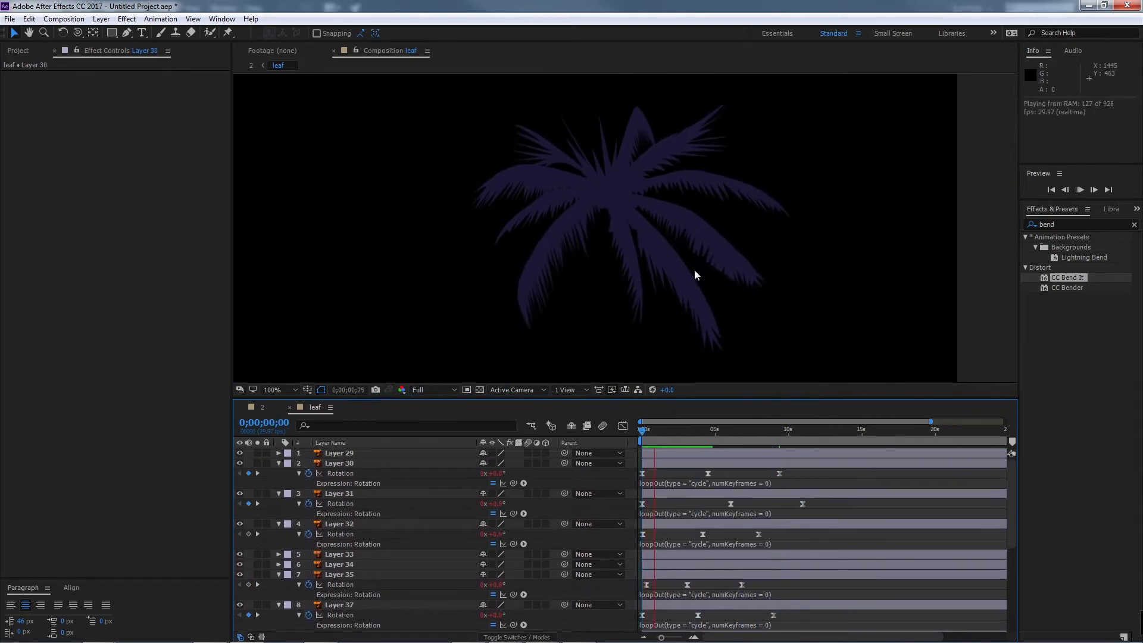
key("space")
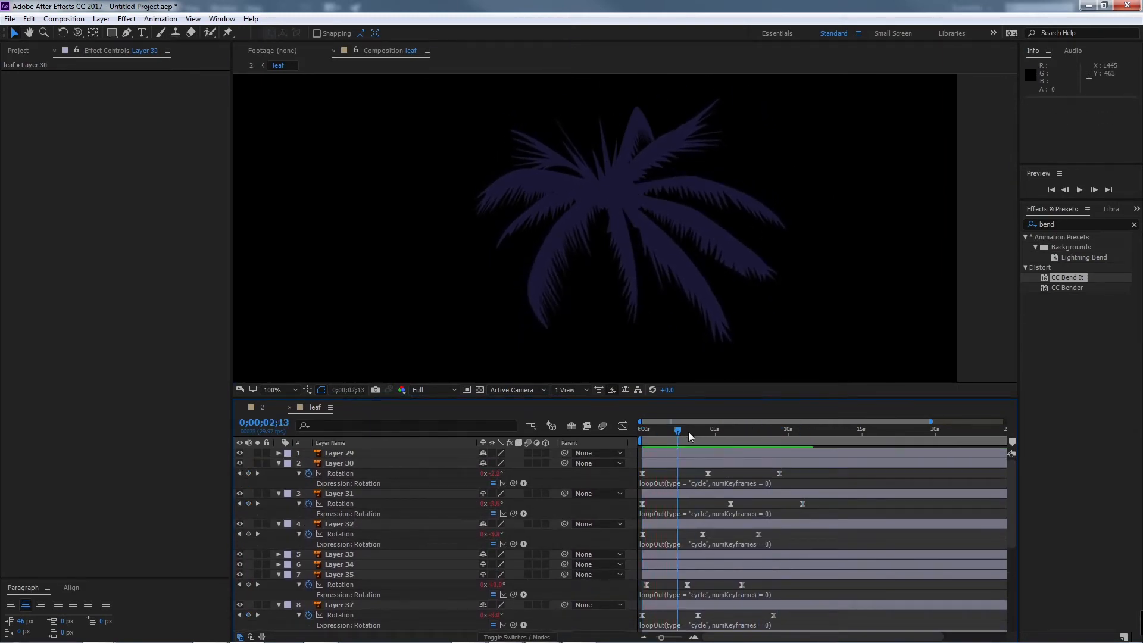
left_click(253, 408)
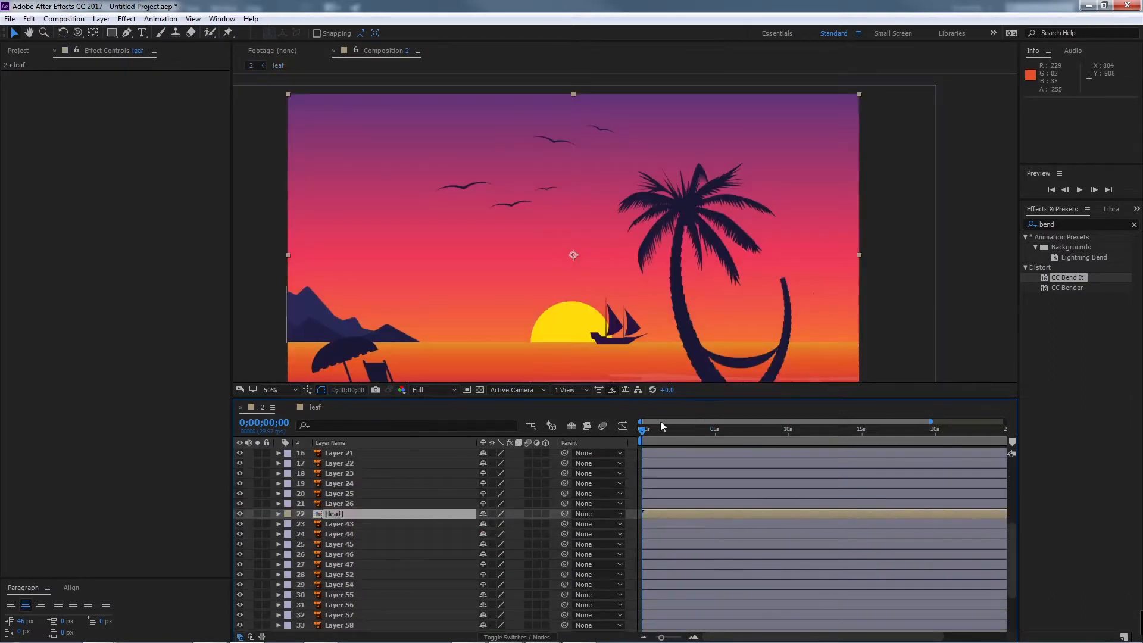
key("space")
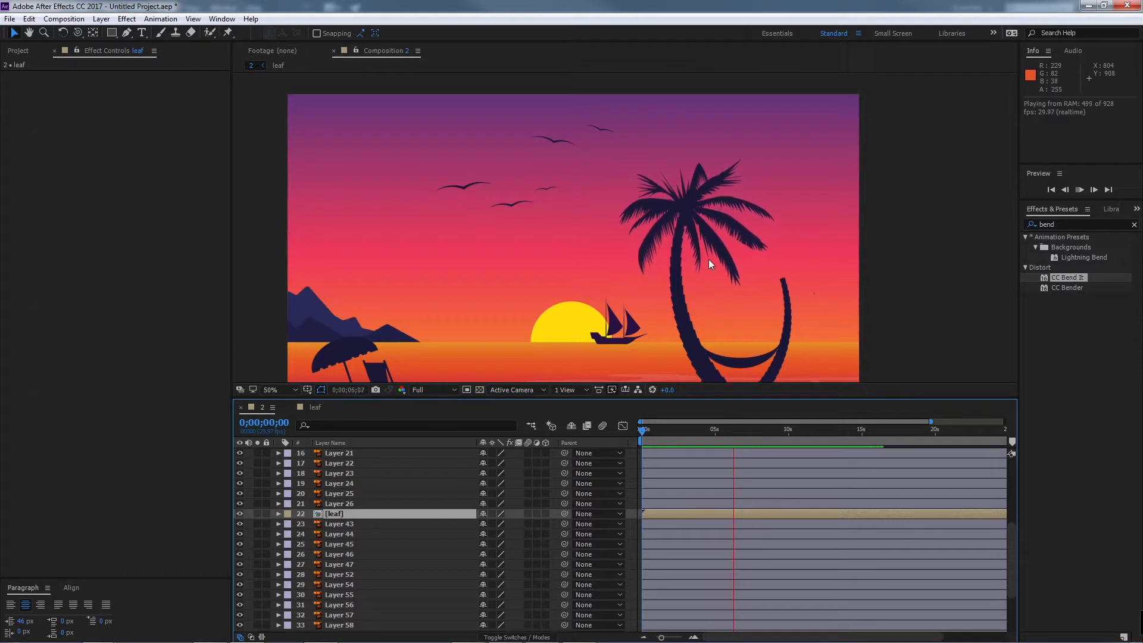
Step: Stop the preview and pre-compose the leaf layer and Layer 43 together, moving all attributes into the new composition
key("space")
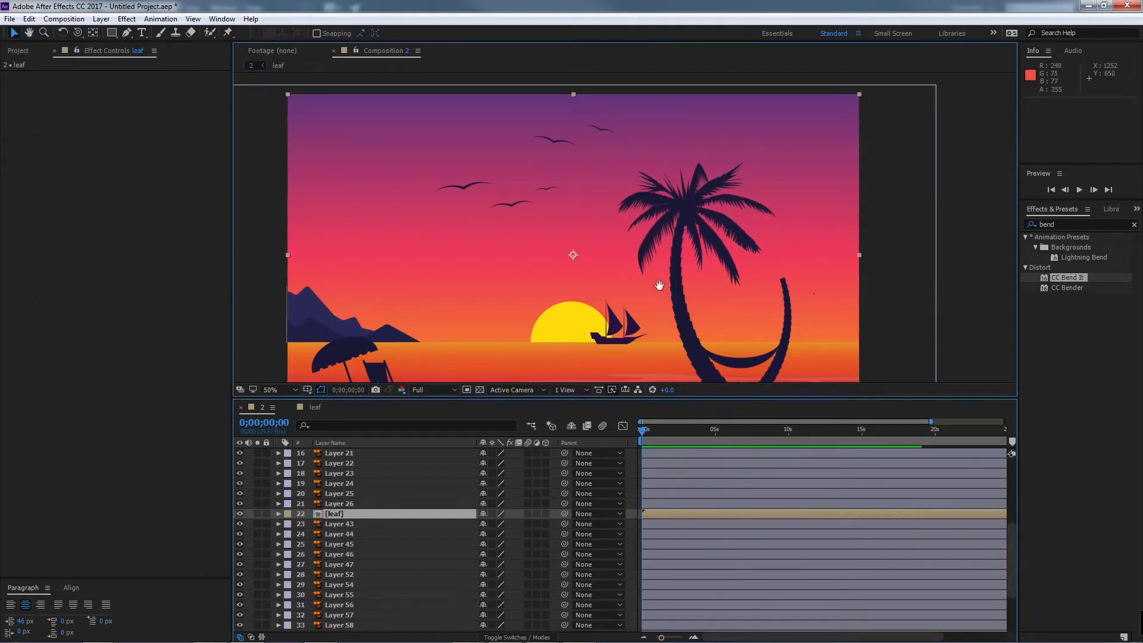
left_click_drag(660, 287, 651, 234)
key("v")
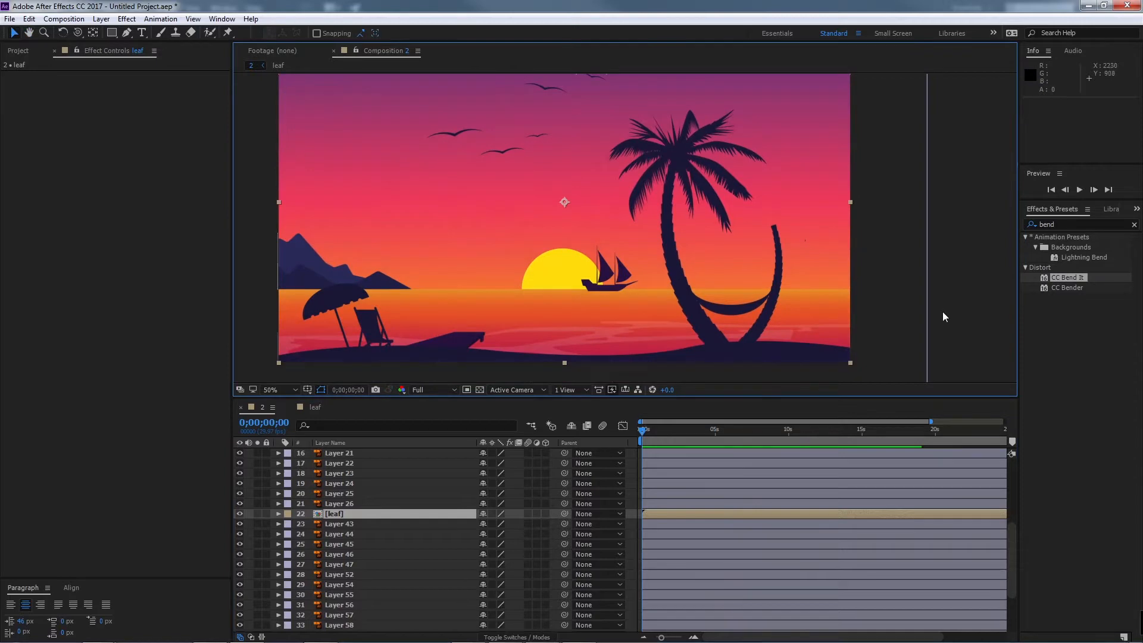
left_click(343, 524)
left_click(240, 524)
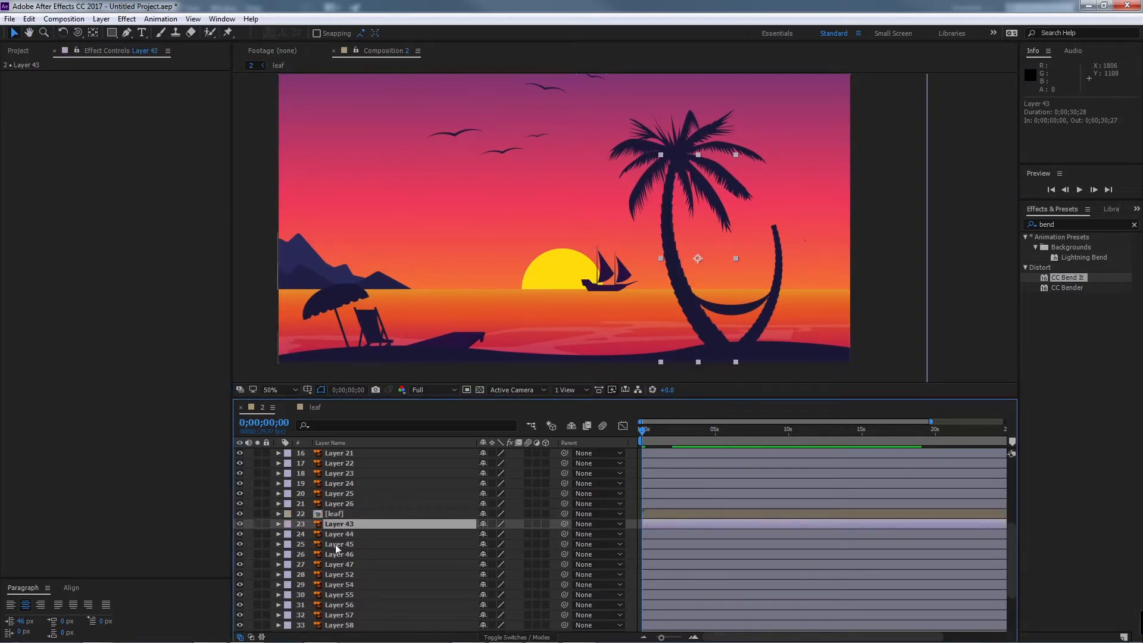
left_click(337, 515, "ctrl")
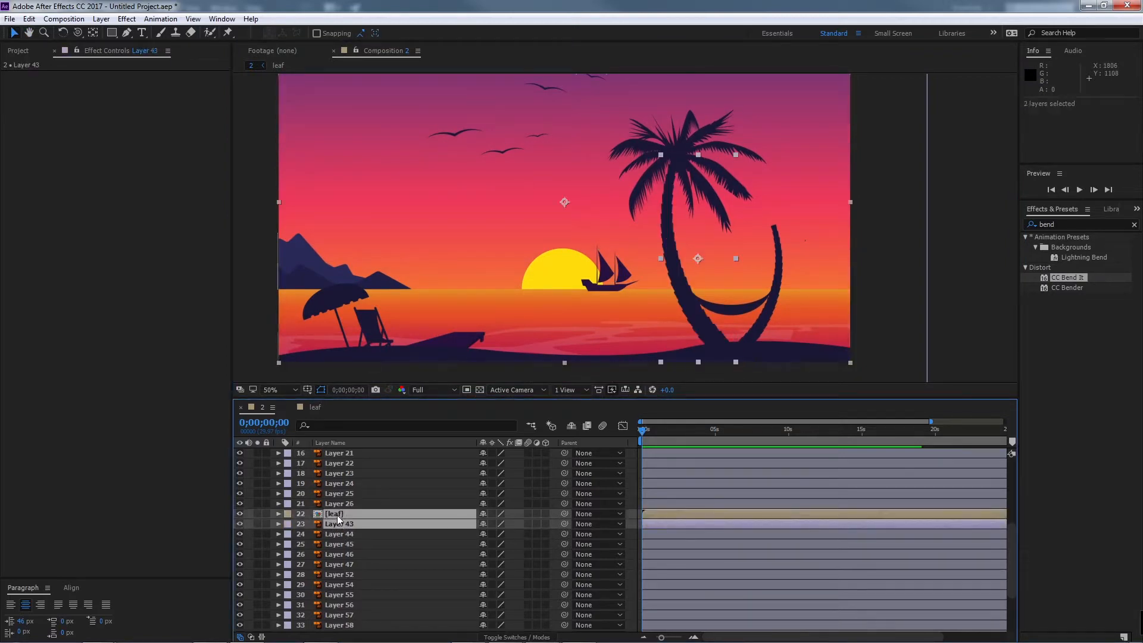
key("ctrl+shift+c")
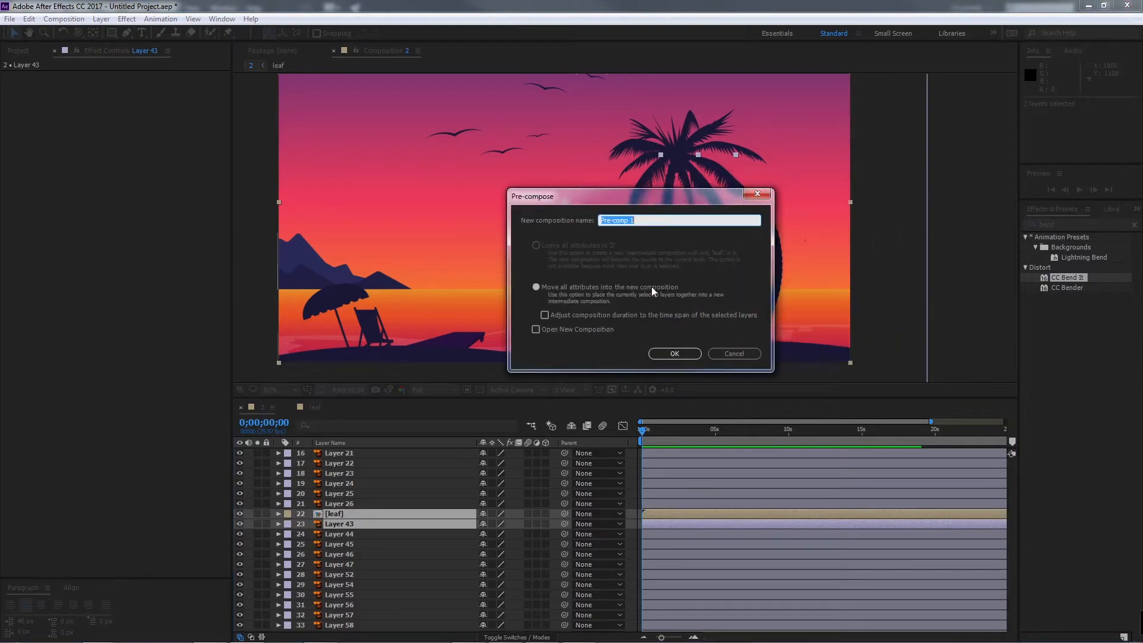
left_click(674, 353)
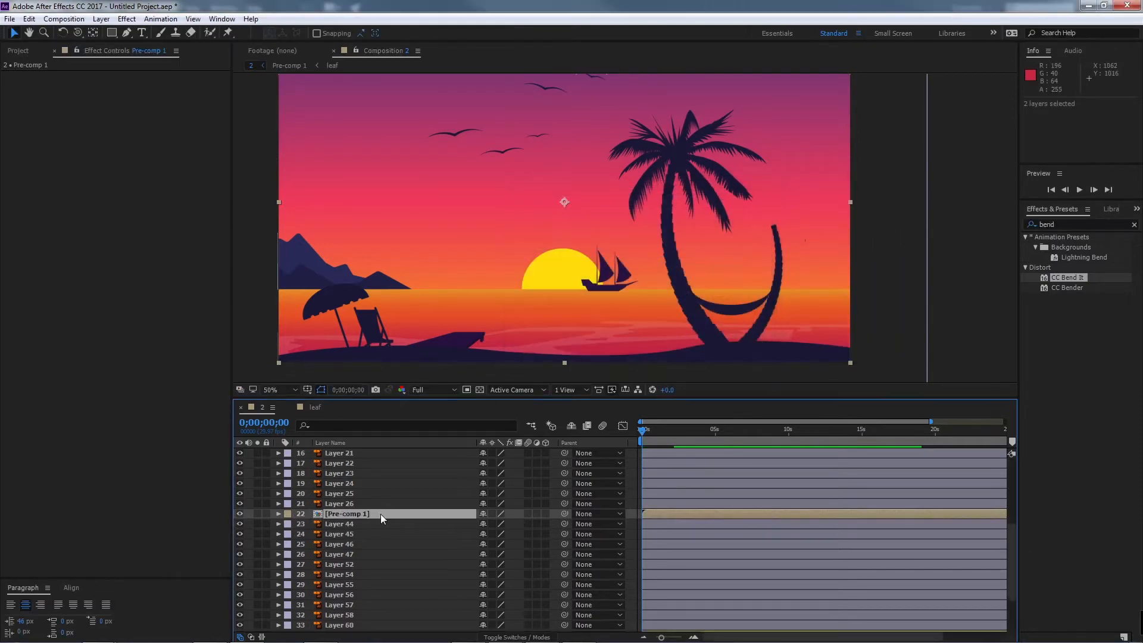
Step: Open the new palm pre-comp and crop it to a region of interest of about 708 × 1000 px around the tree
double_click(384, 514)
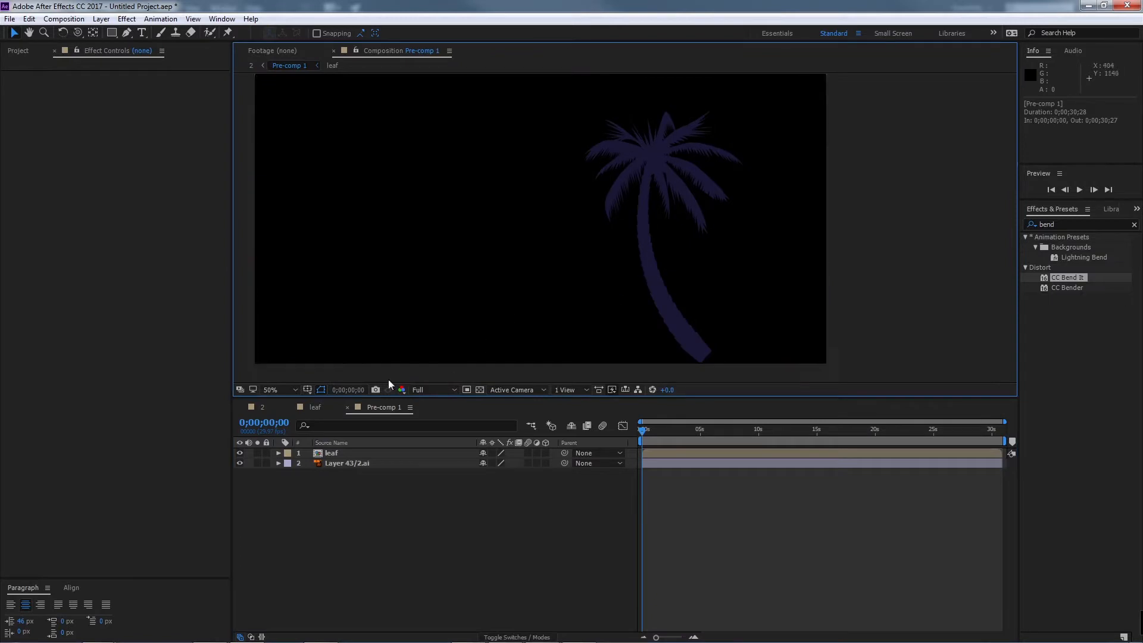
left_click(466, 391)
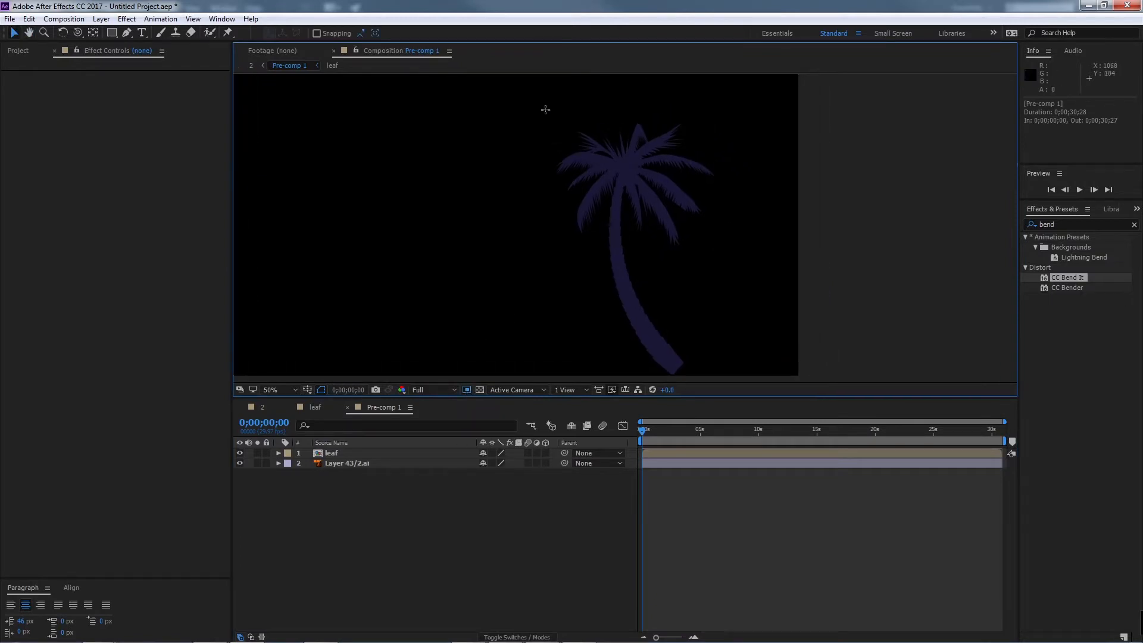
left_click_drag(537, 78, 749, 377)
left_click(62, 20)
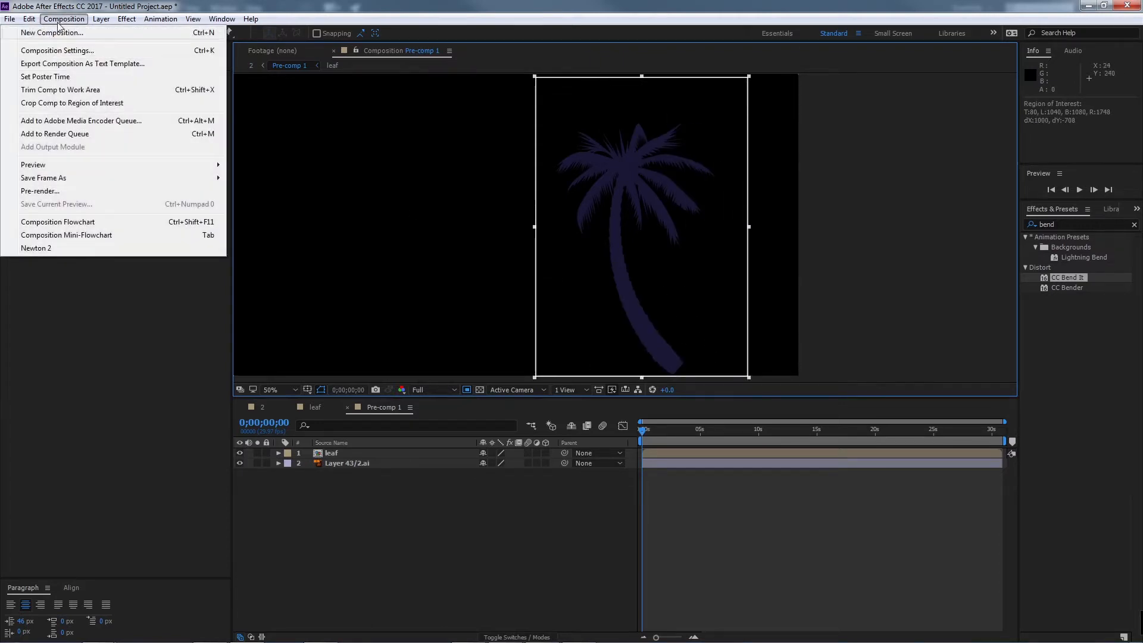
left_click(144, 104)
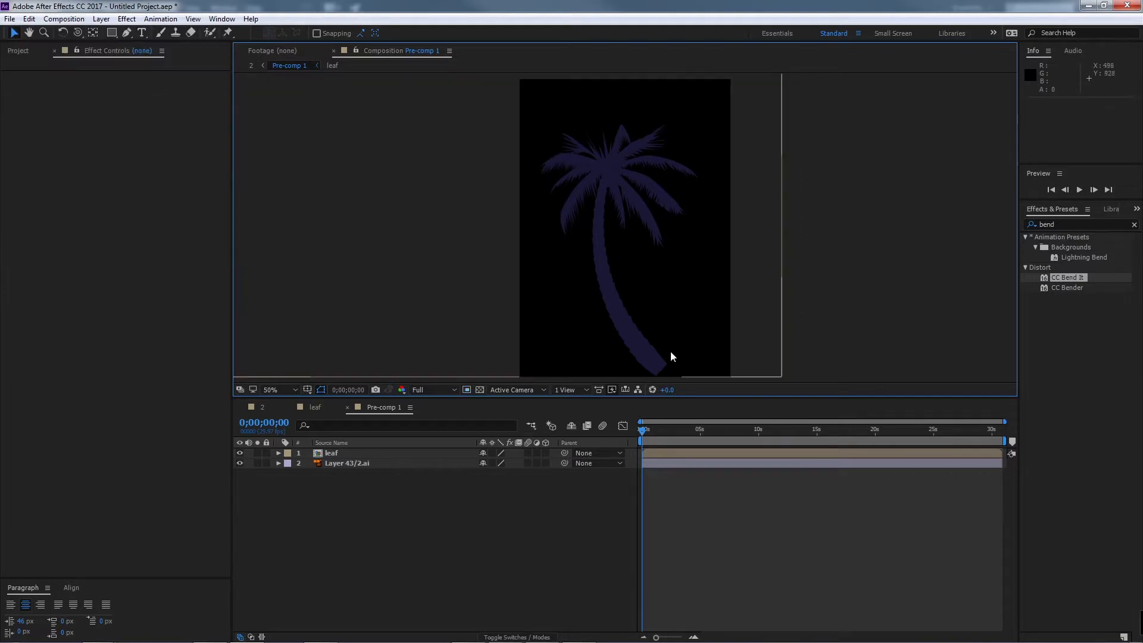
Step: In composition 2, move the palm pre-comp's anchor point to the trunk base and reposition the palm over the hammock's free end
left_click(380, 464)
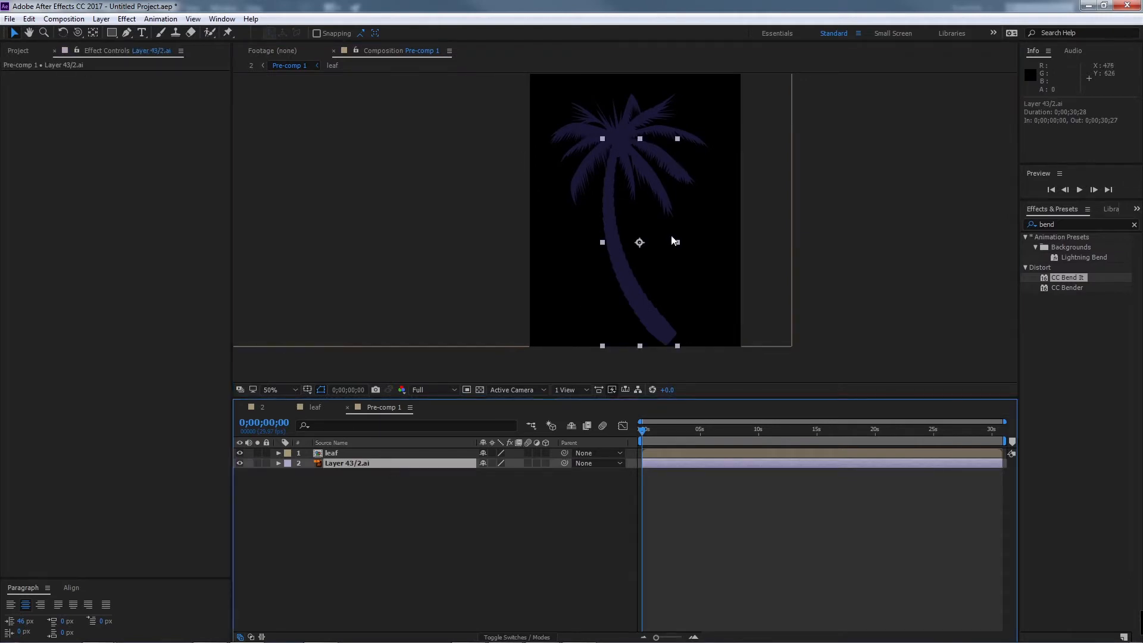
left_click(390, 452)
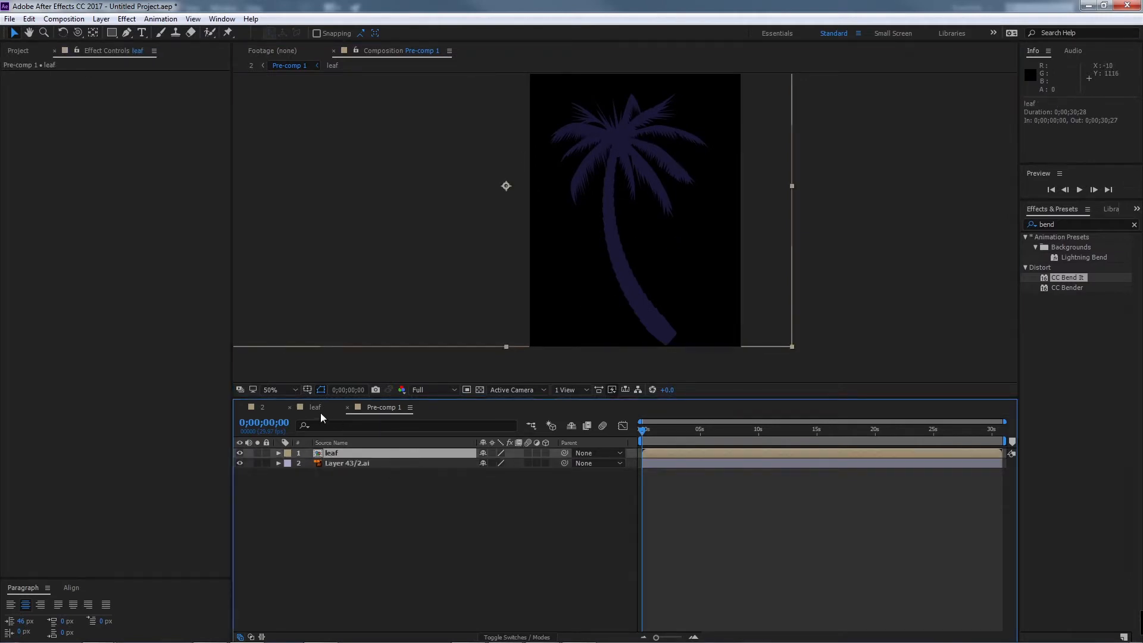
left_click(263, 408)
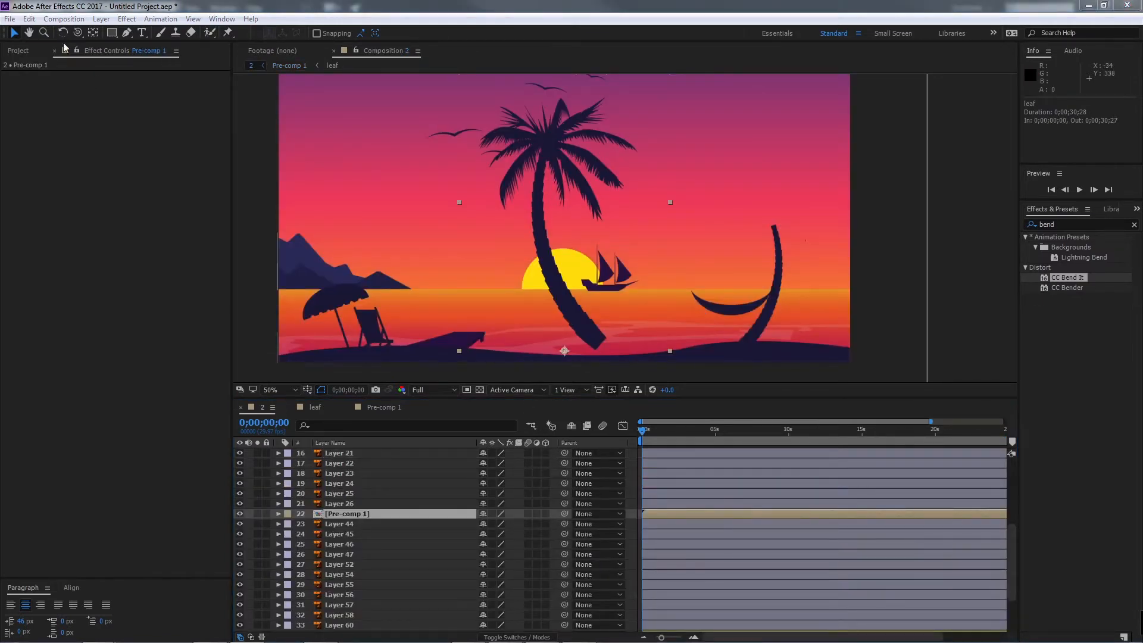
left_click(94, 32)
left_click_drag(564, 351, 705, 328)
left_click(15, 33)
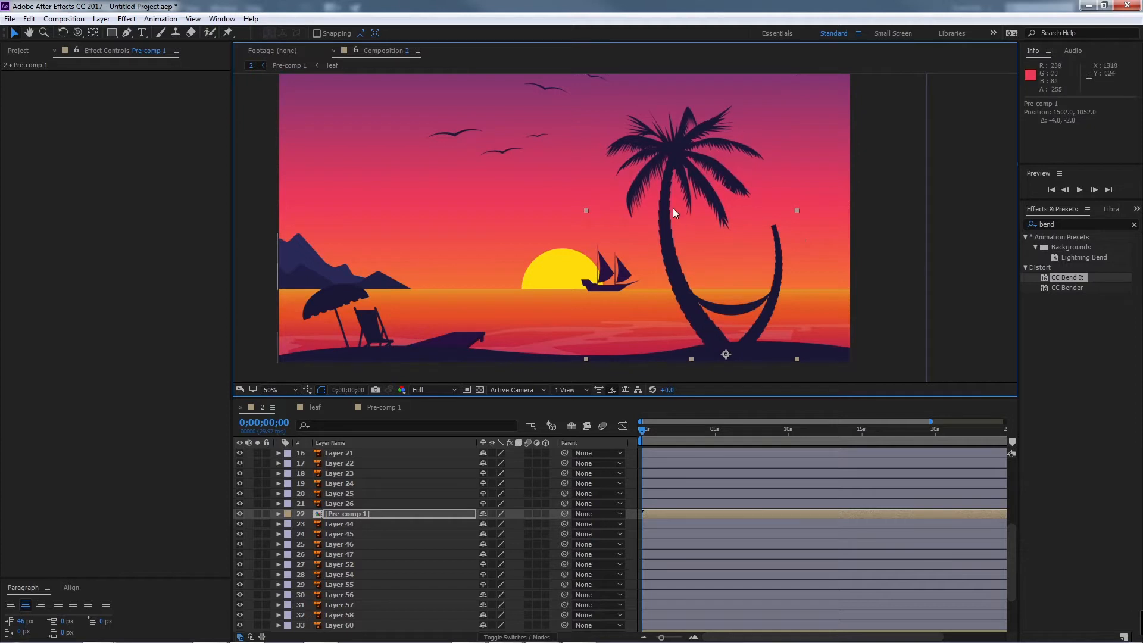
Step: Apply the CC Bend It effect to the palm pre-comp, try a bend amount, and undo it
left_click(441, 513)
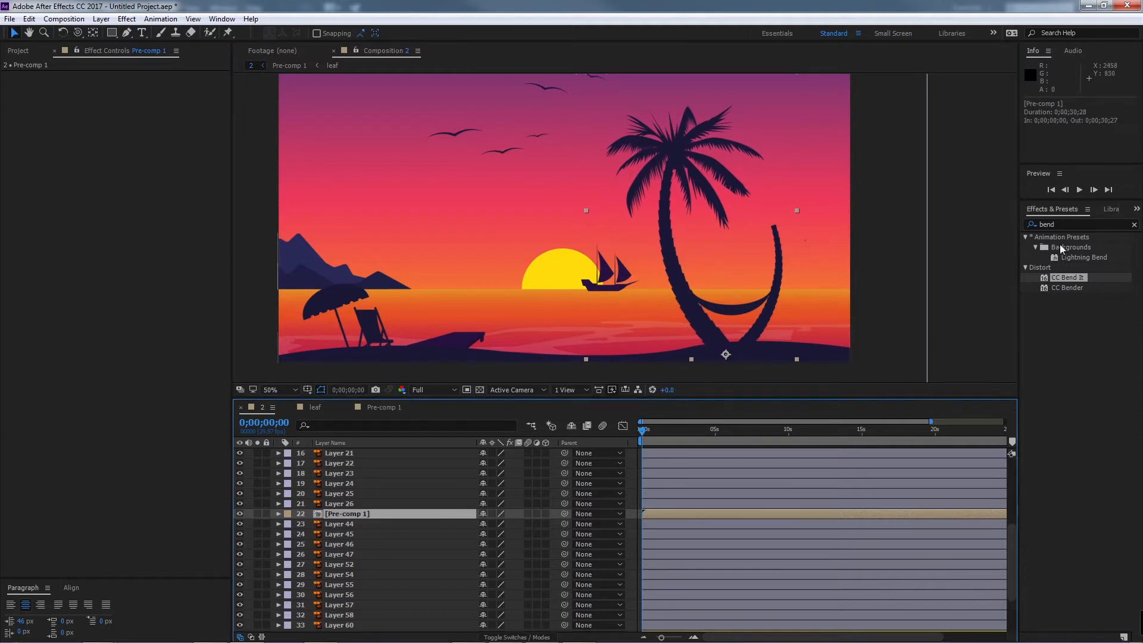
double_click(1069, 278)
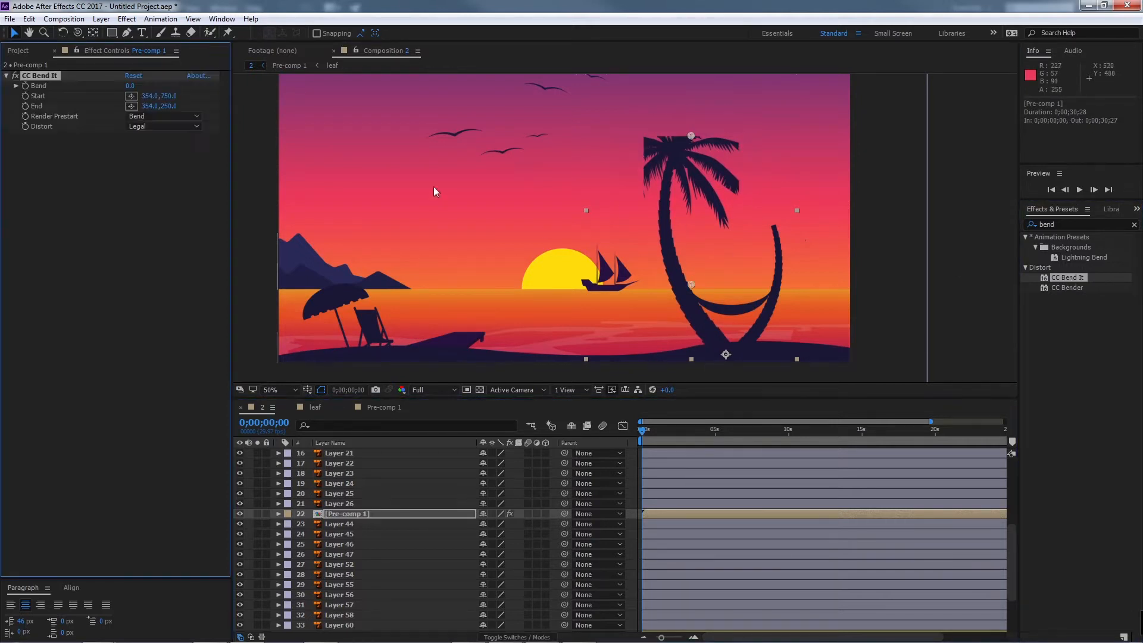
left_click_drag(132, 89, 147, 89)
key("ctrl+z")
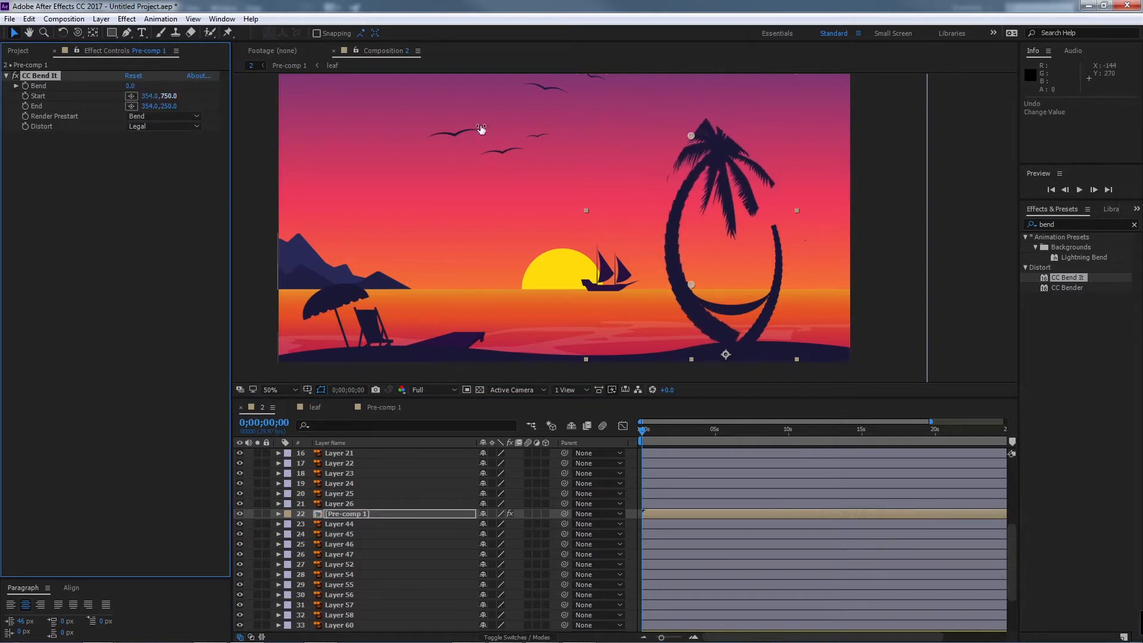
left_click_drag(692, 140, 753, 355)
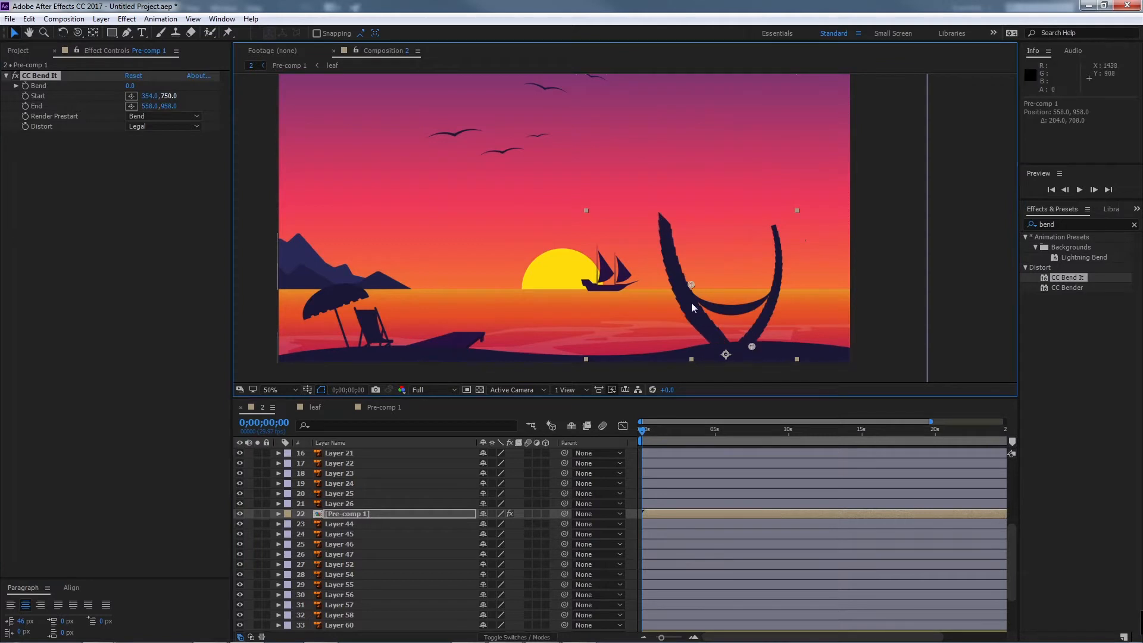
left_click_drag(691, 285, 665, 155)
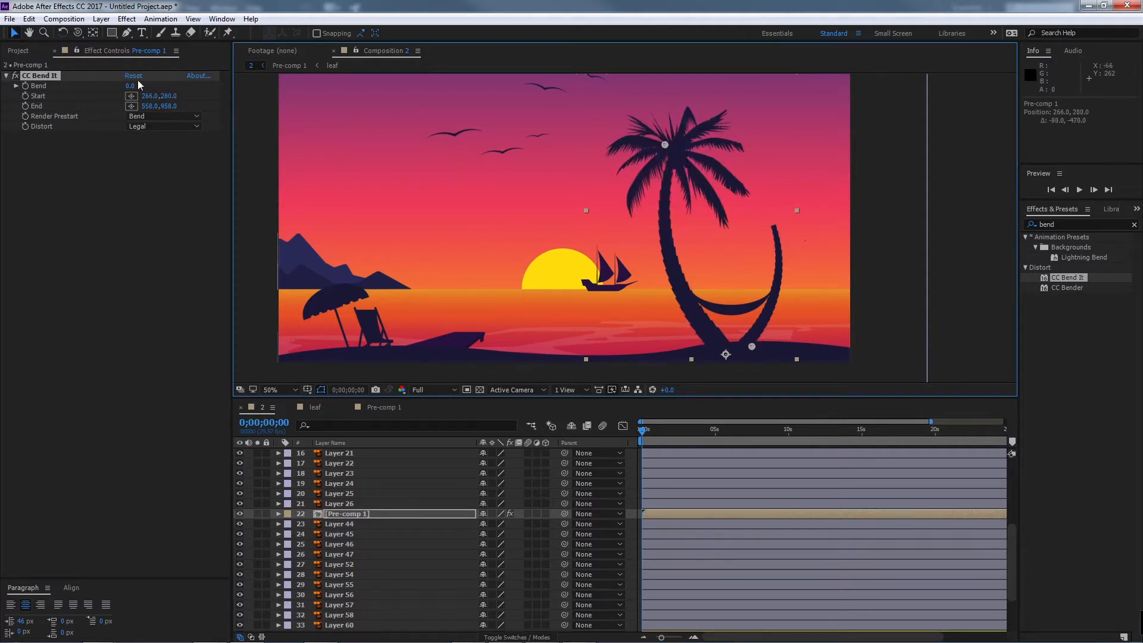
mouse_move(130, 86)
left_mouse_down()
mouse_move(116, 86)
mouse_move(141, 86)
left_mouse_up()
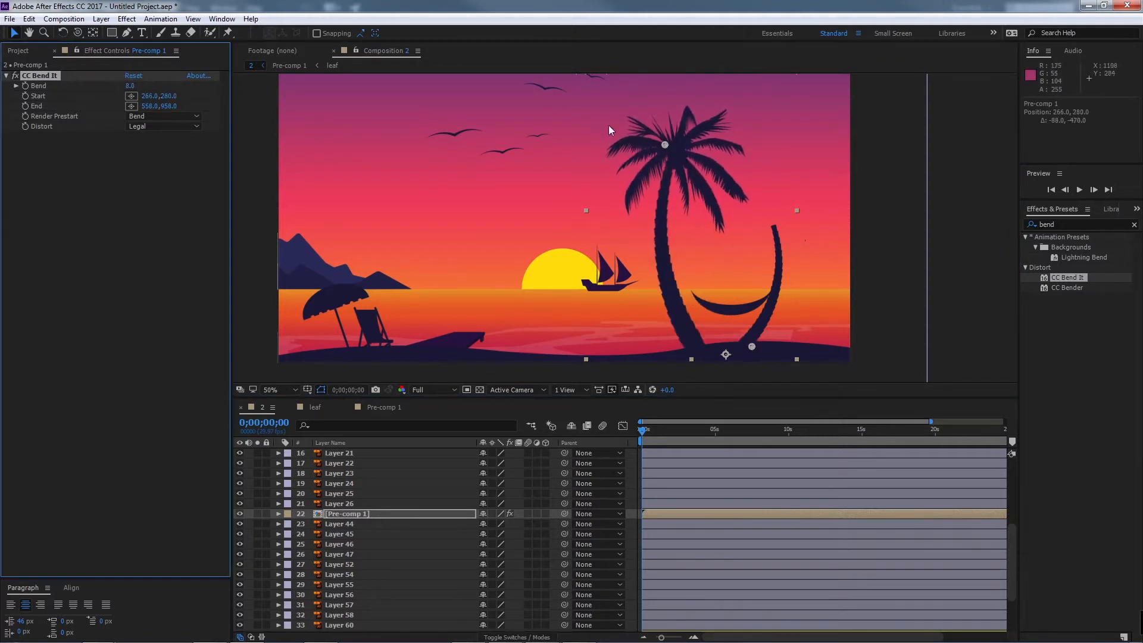
key("ctrl+z")
Step: Place the CC Bend It Start point at the trunk base (448, 972) and the End point above the crown (296, 88)
left_click_drag(753, 345, 638, 188)
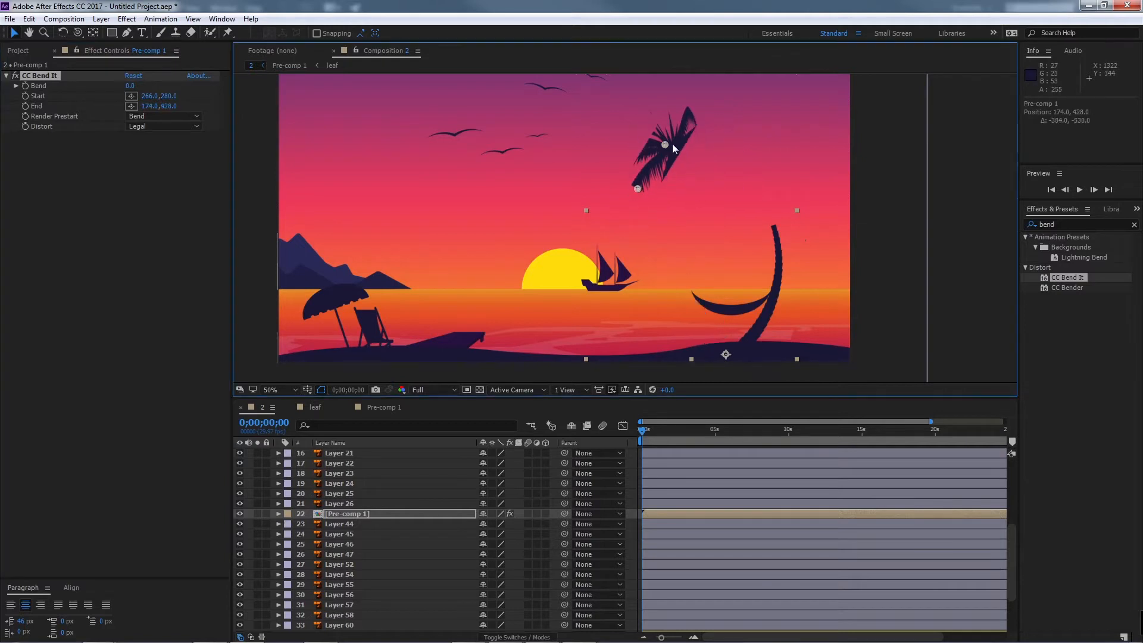
left_click_drag(667, 145, 722, 353)
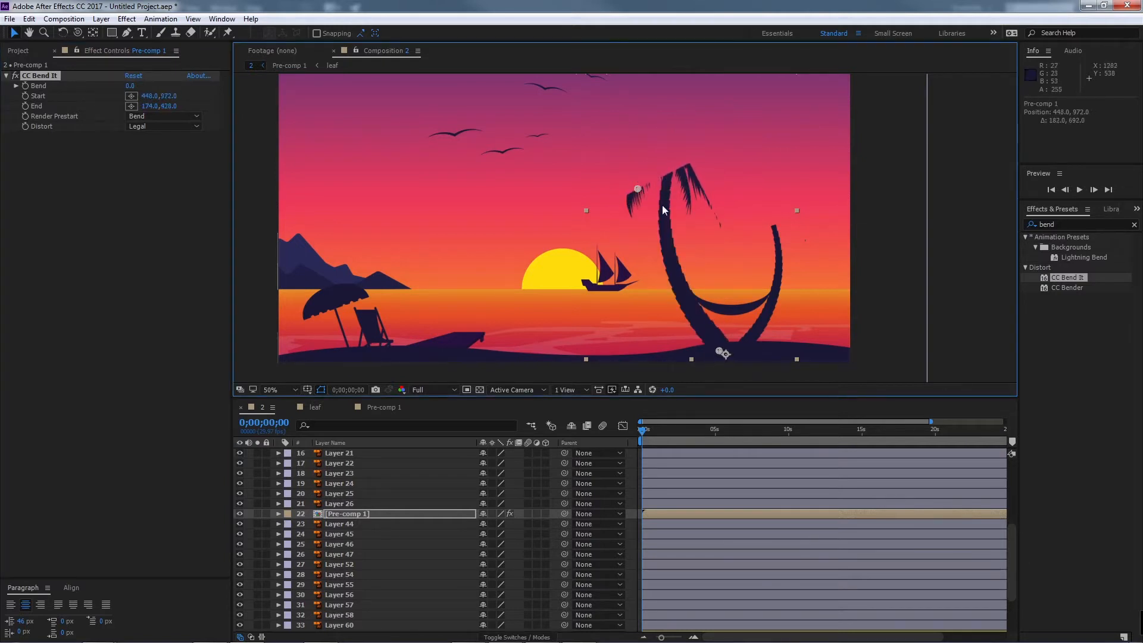
left_click_drag(638, 188, 669, 85)
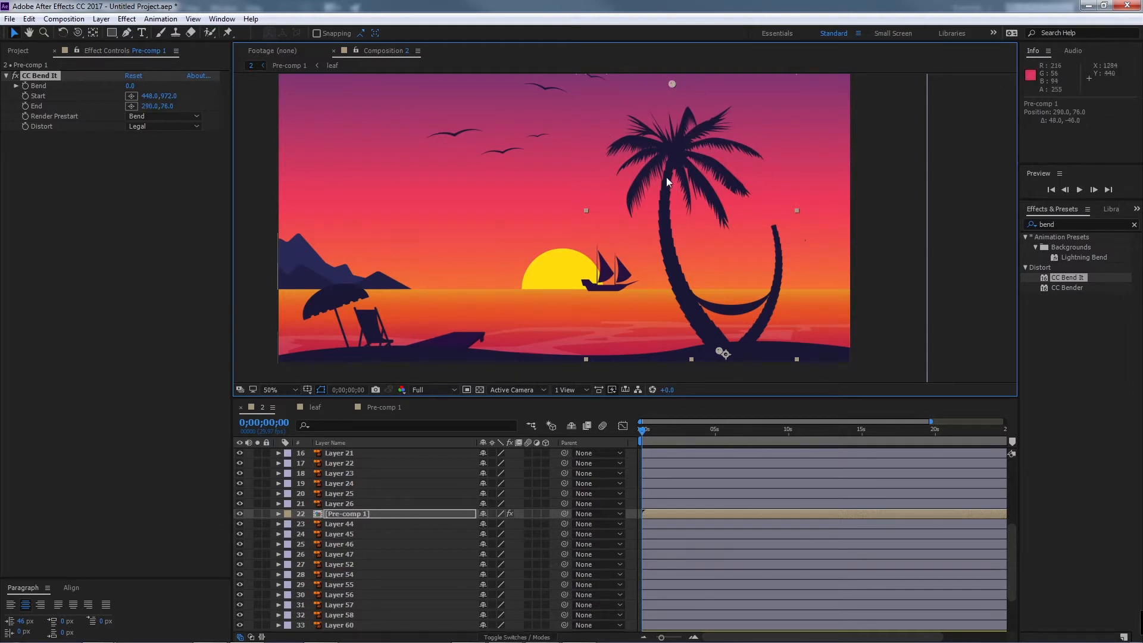
mouse_move(672, 86)
left_mouse_down()
mouse_move(624, 94)
mouse_move(668, 89)
left_mouse_up()
Step: Keyframe the palm's Bend value at 0.0 on the first frame and at -6.0 at 0;00;01;26
left_click_drag(134, 87, 156, 86)
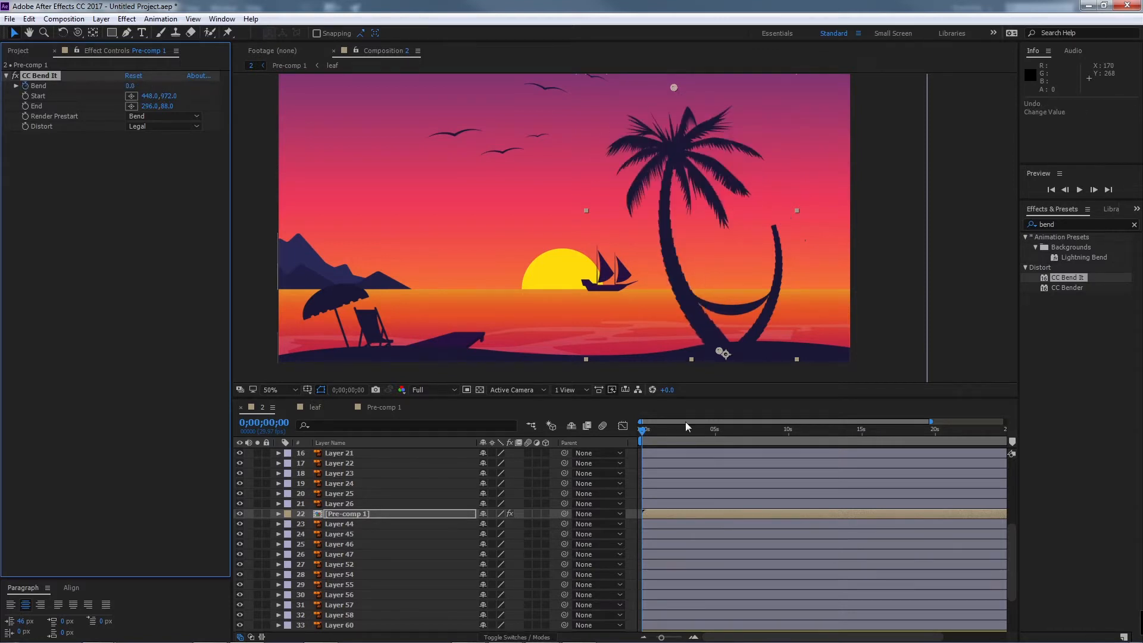
key("u")
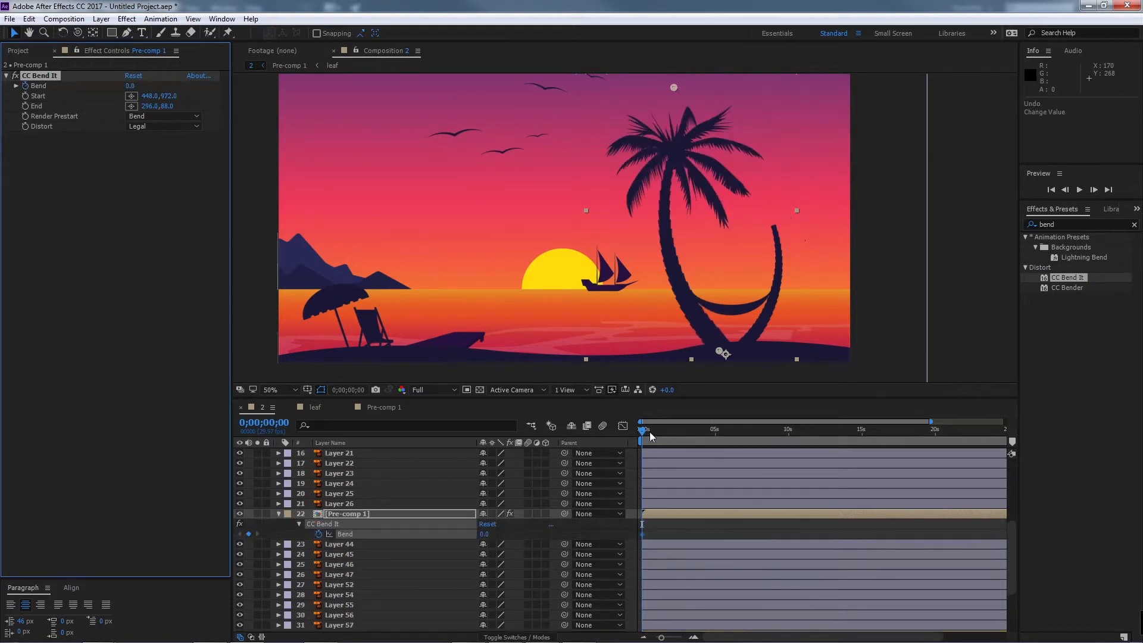
left_click_drag(650, 436, 669, 431)
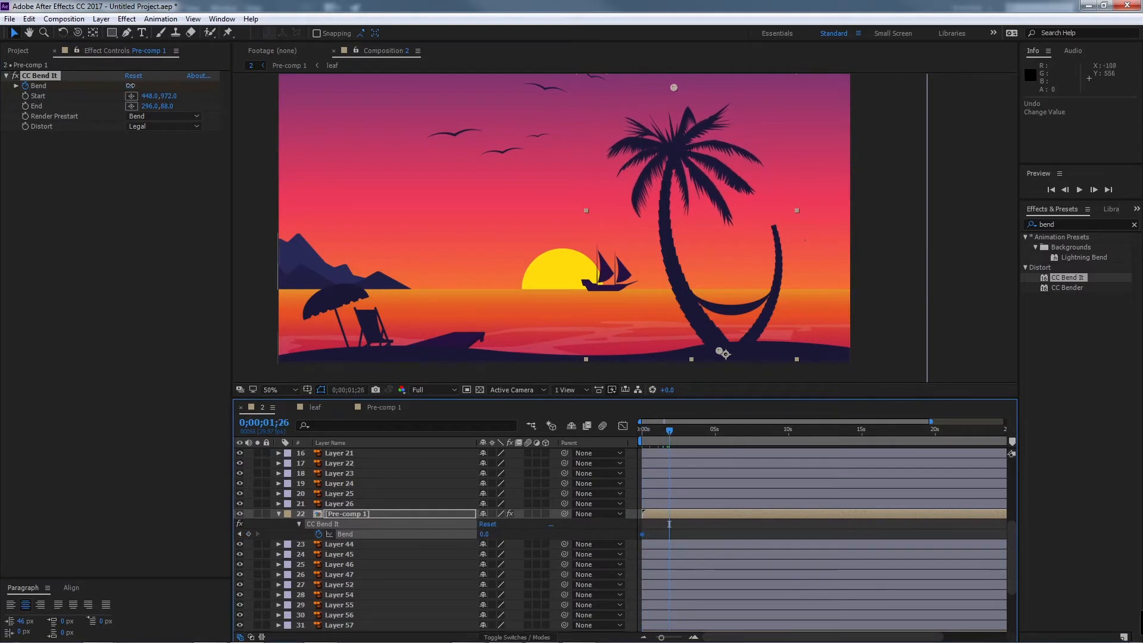
left_click_drag(131, 86, 127, 85)
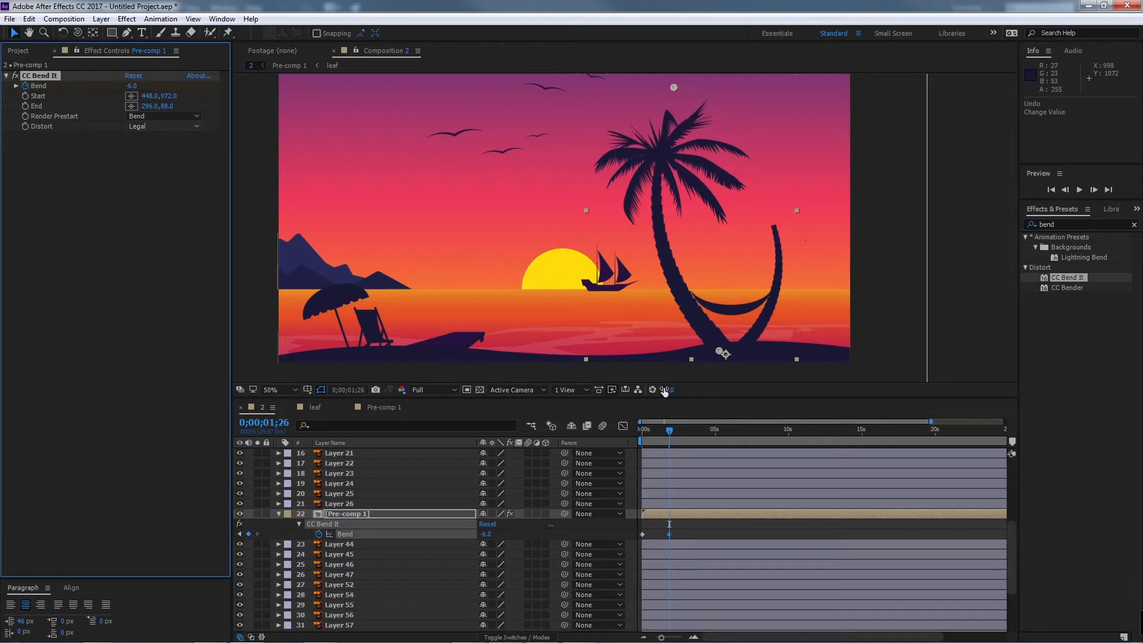
Step: Slow the palm's bend by moving its -6.0 keyframe to about 3.5 seconds, and preview the motion from the start
left_click_drag(676, 427, 613, 441)
left_click_drag(667, 535, 693, 535)
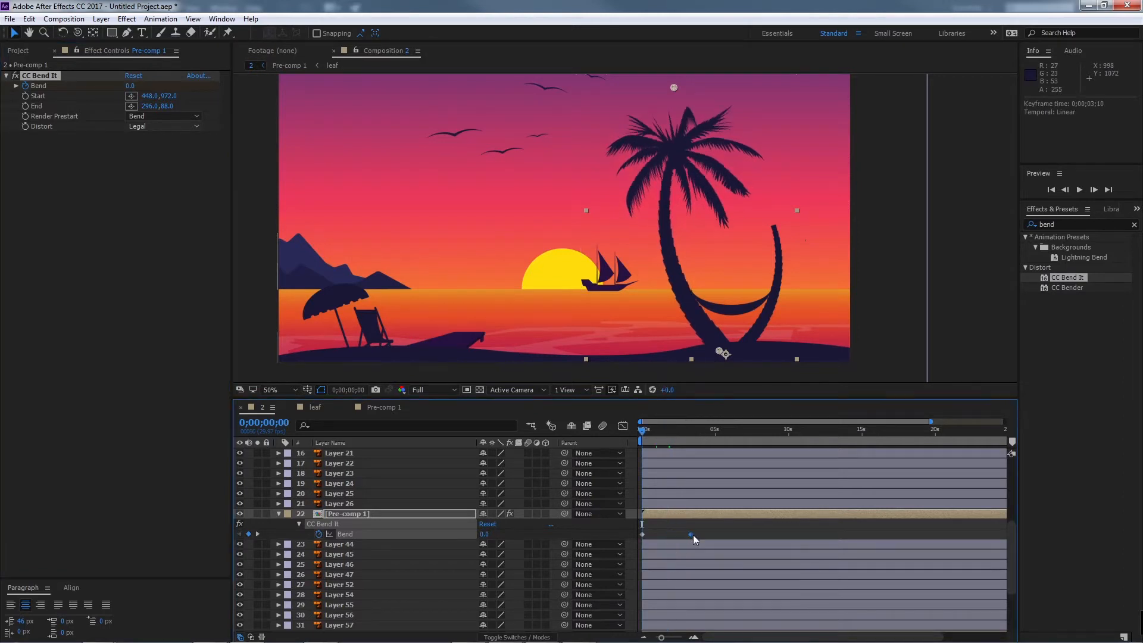
key("space")
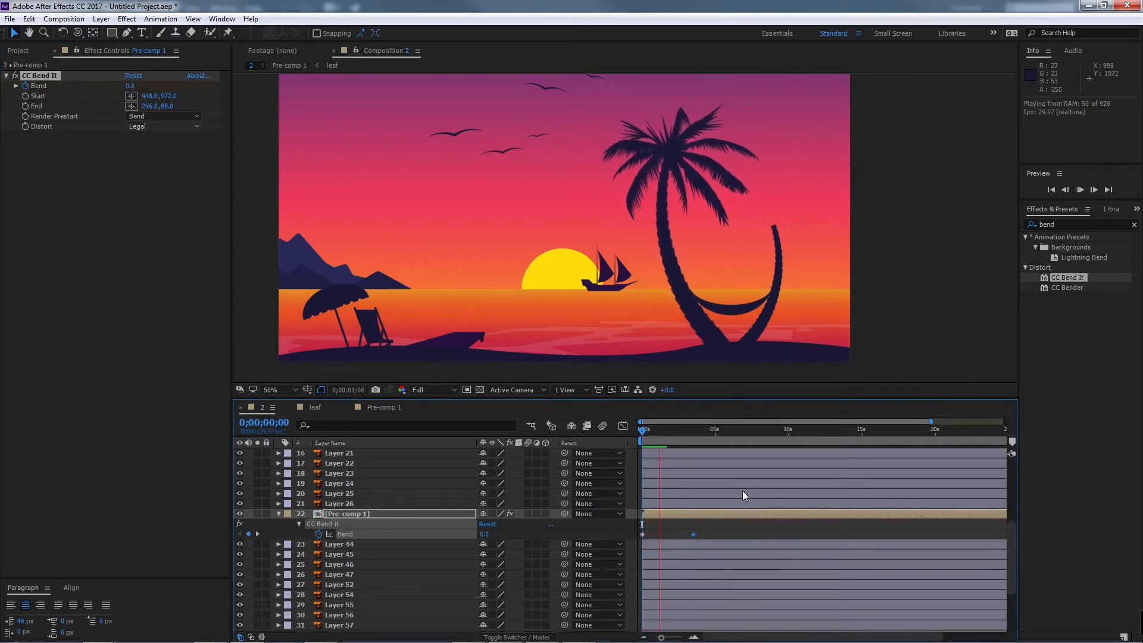
Step: Copy the first Bend keyframe to 0;00;06;23 so the palm returns to its starting pose
left_click_drag(684, 434, 745, 433)
left_click(642, 534)
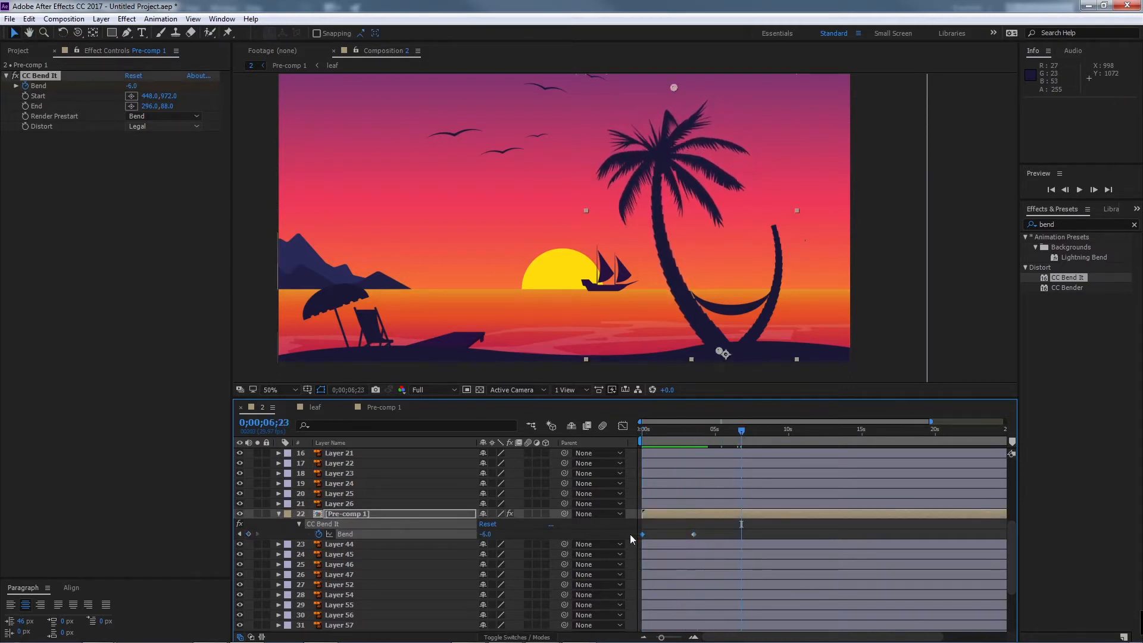
key("ctrl+v")
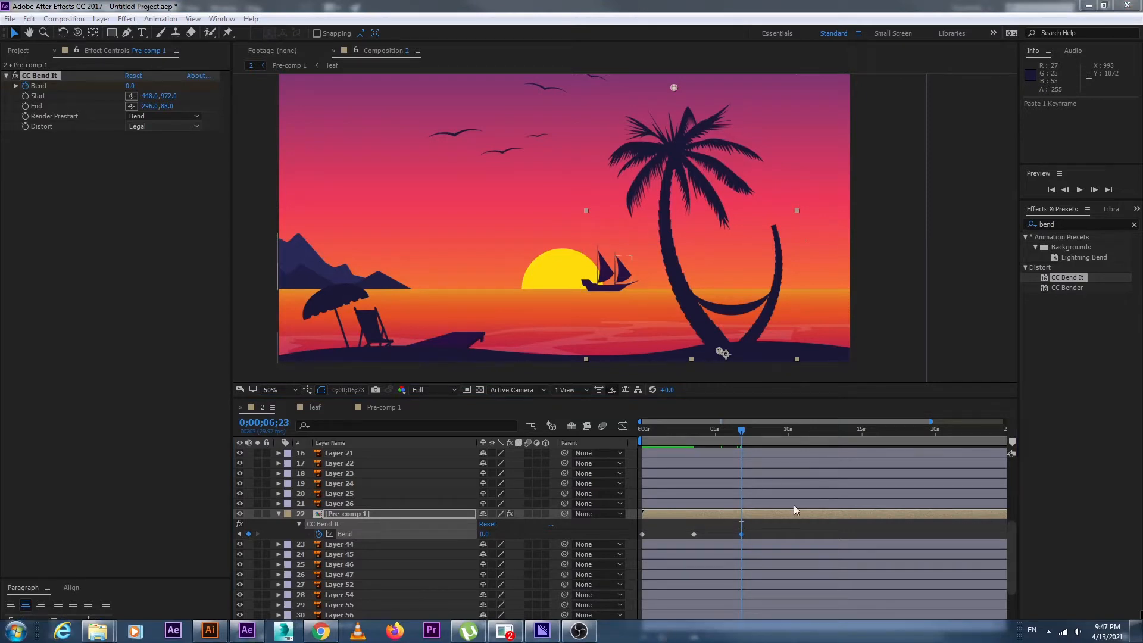
Step: Retime the middle Bend keyframe to 0;00;03;20 and the last one to 0;00;07;20, and preview the sway
left_click(742, 431)
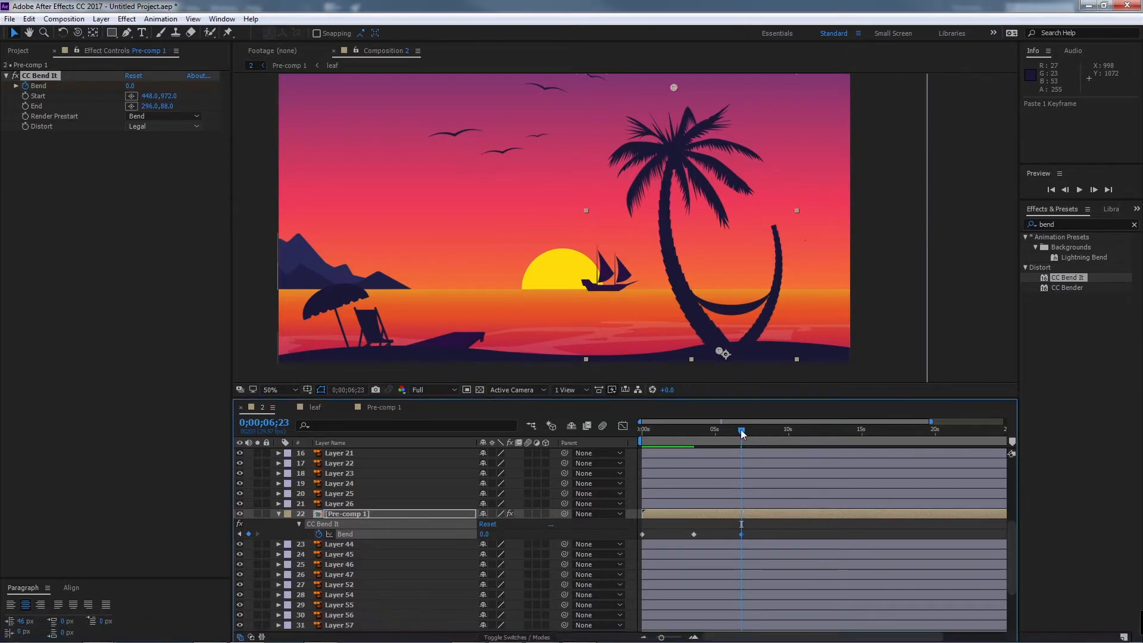
left_click_drag(741, 535, 696, 534)
left_click_drag(740, 439, 629, 444)
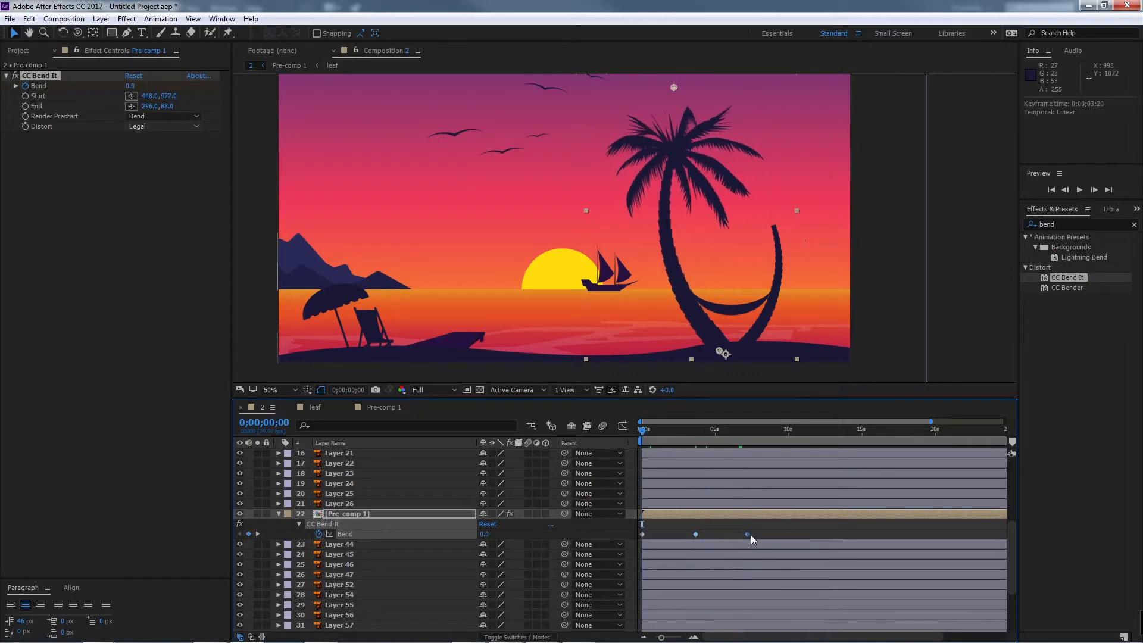
key("space")
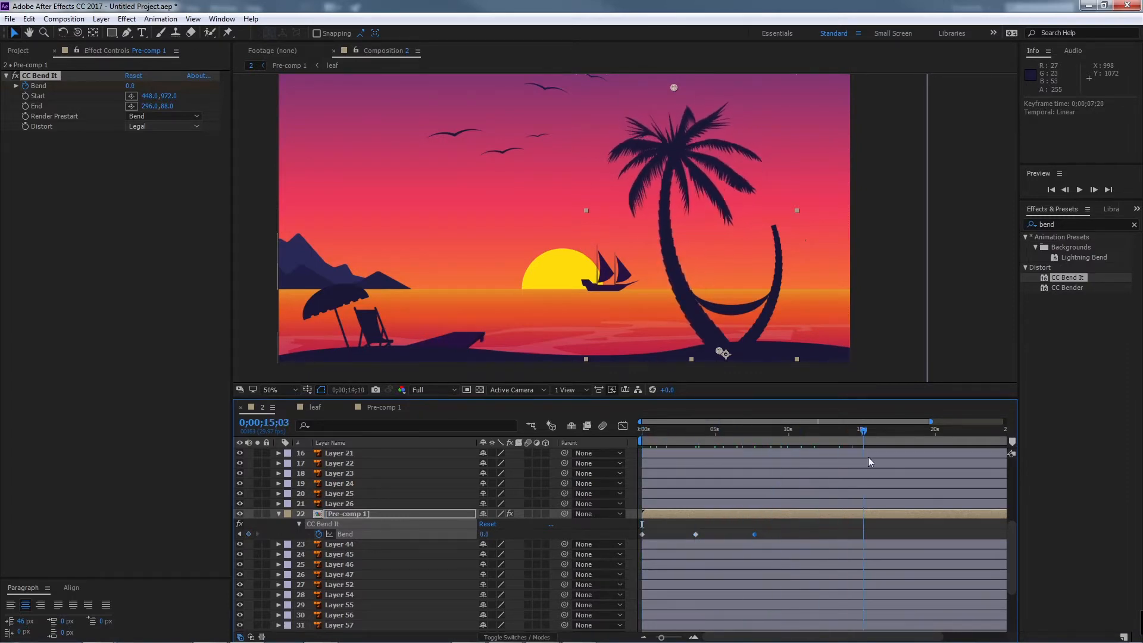
Step: Copy the palm's last two Bend keyframes and paste the pair at 0;00;11;17 and again at 0;00;19;13
left_click_drag(792, 531, 679, 551)
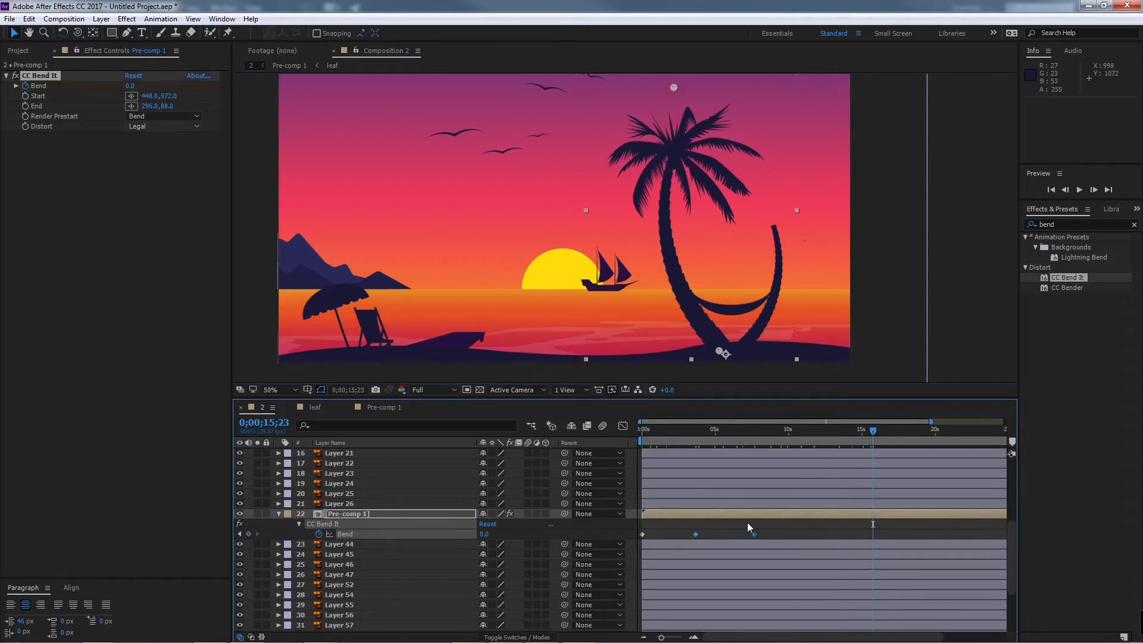
key("ctrl+k")
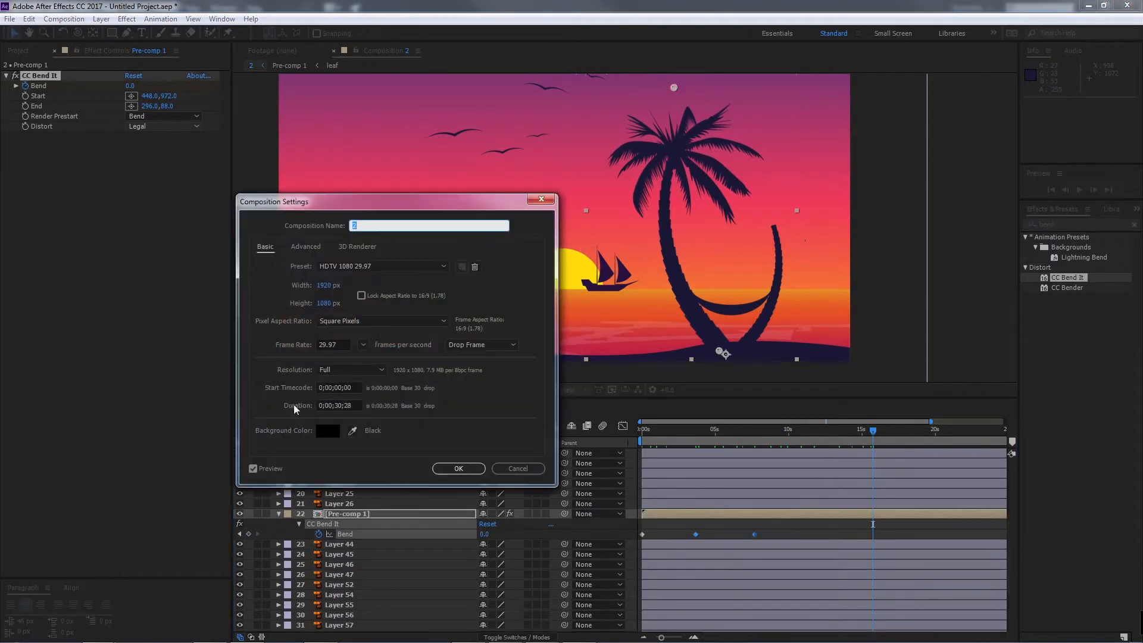
left_click(496, 470)
left_click_drag(857, 435, 749, 440)
left_click(798, 430)
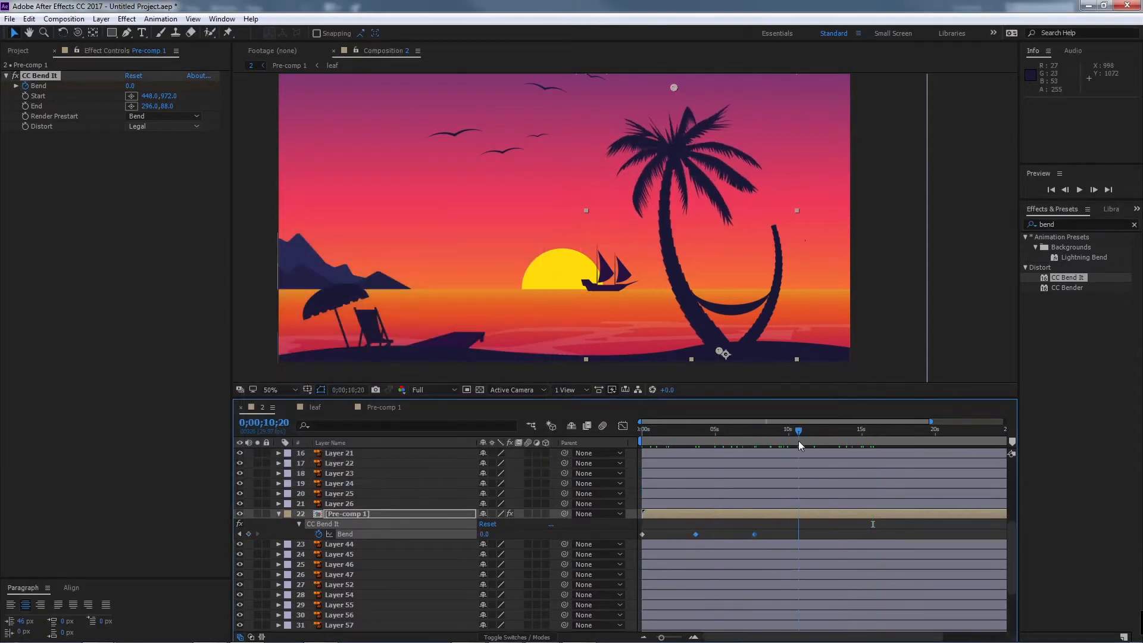
key("ctrl+c")
left_click(813, 433)
key("ctrl+v")
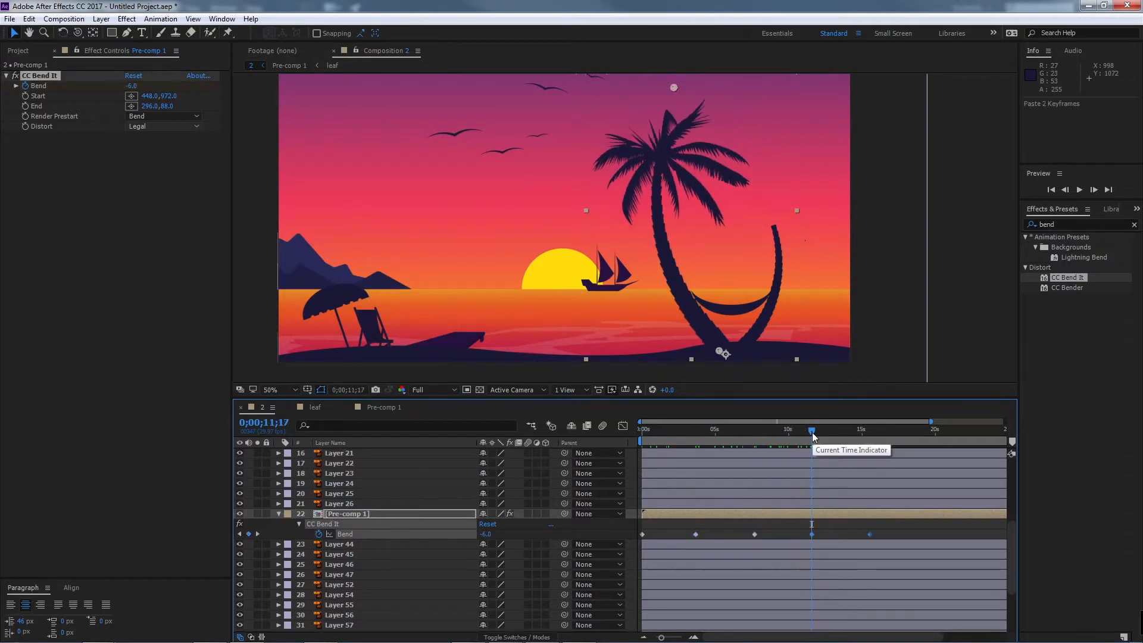
left_click_drag(812, 433, 928, 437)
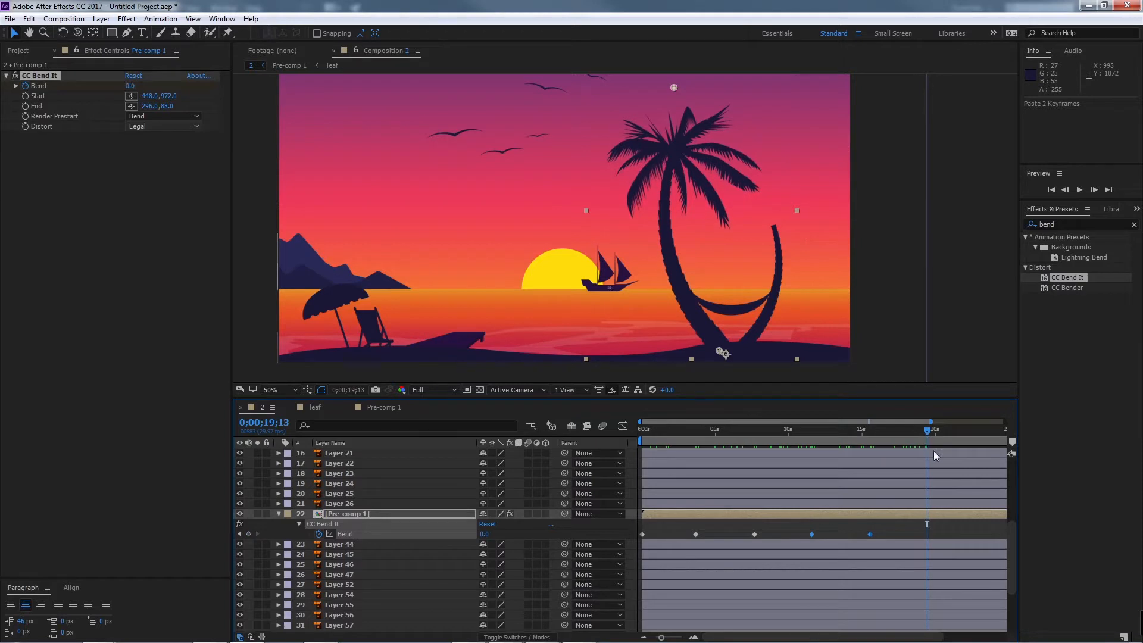
key("ctrl+v")
key("Home")
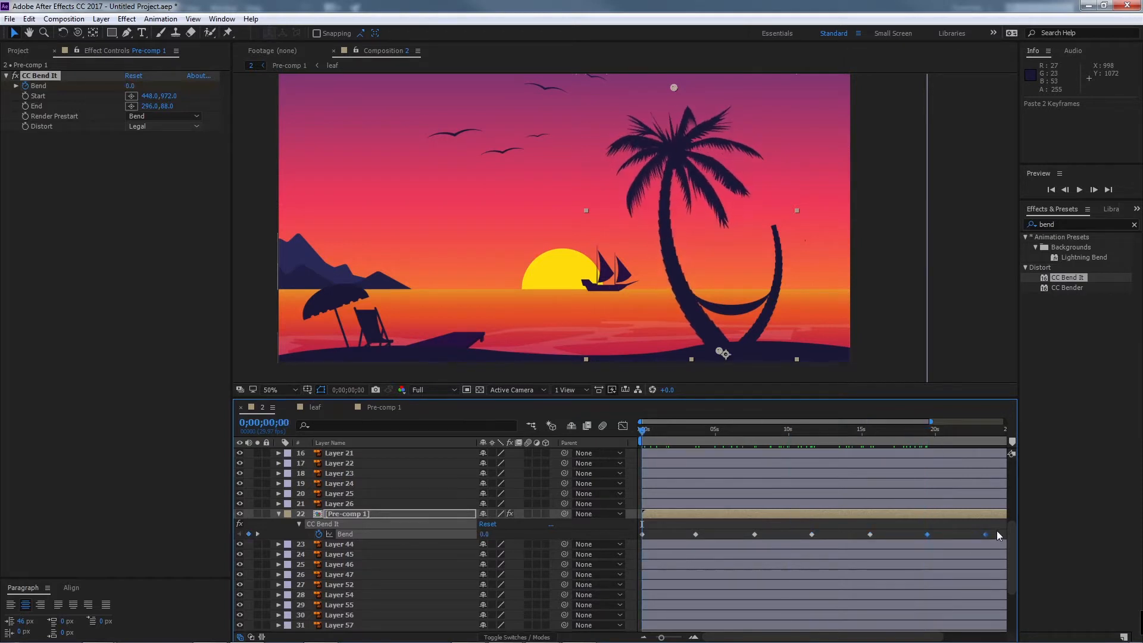
Step: Apply Easy Ease to all of the palm's Bend keyframes and preview the sway
left_click_drag(996, 530, 630, 537)
key("F9")
key("space")
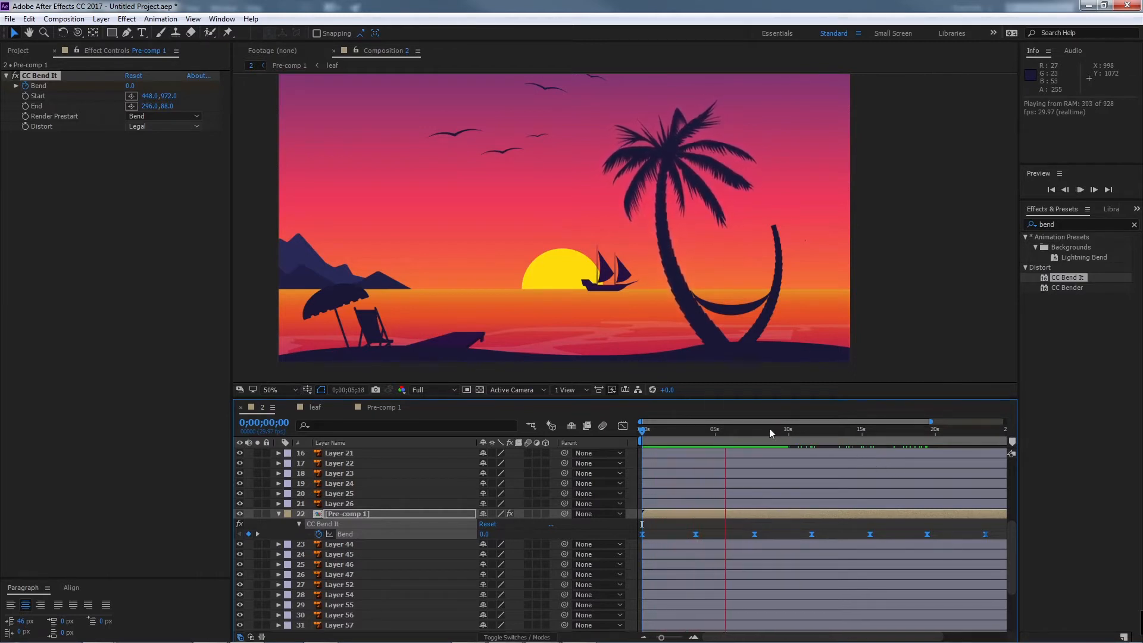
key("space")
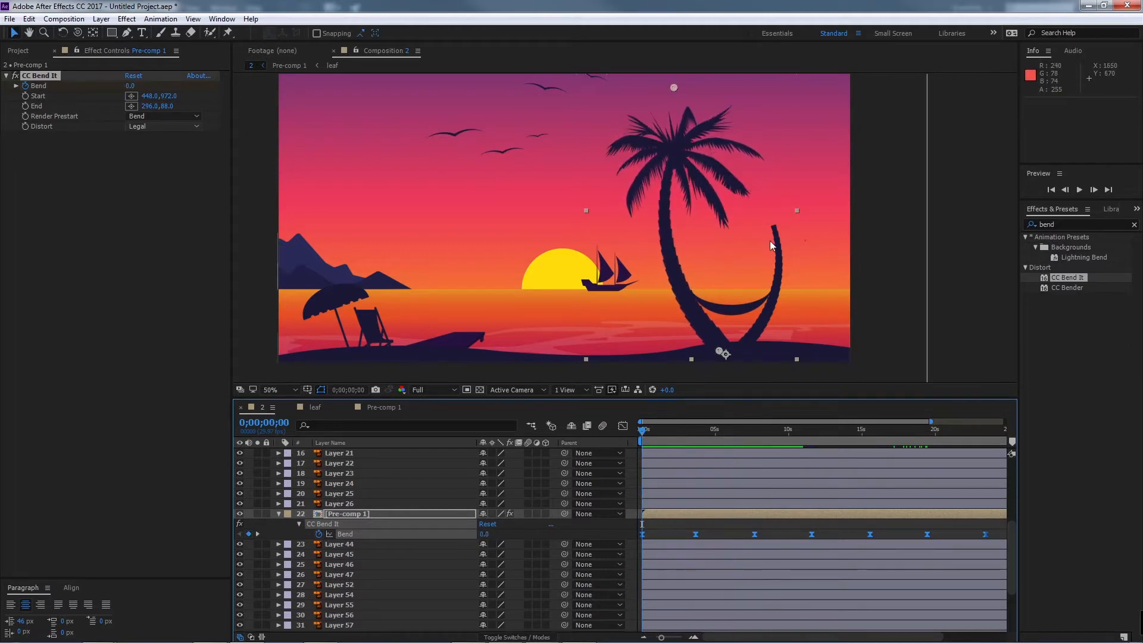
Step: Duplicate the palm pre-comp layer and flip the copy horizontally
left_click(401, 516)
key("ctrl+d")
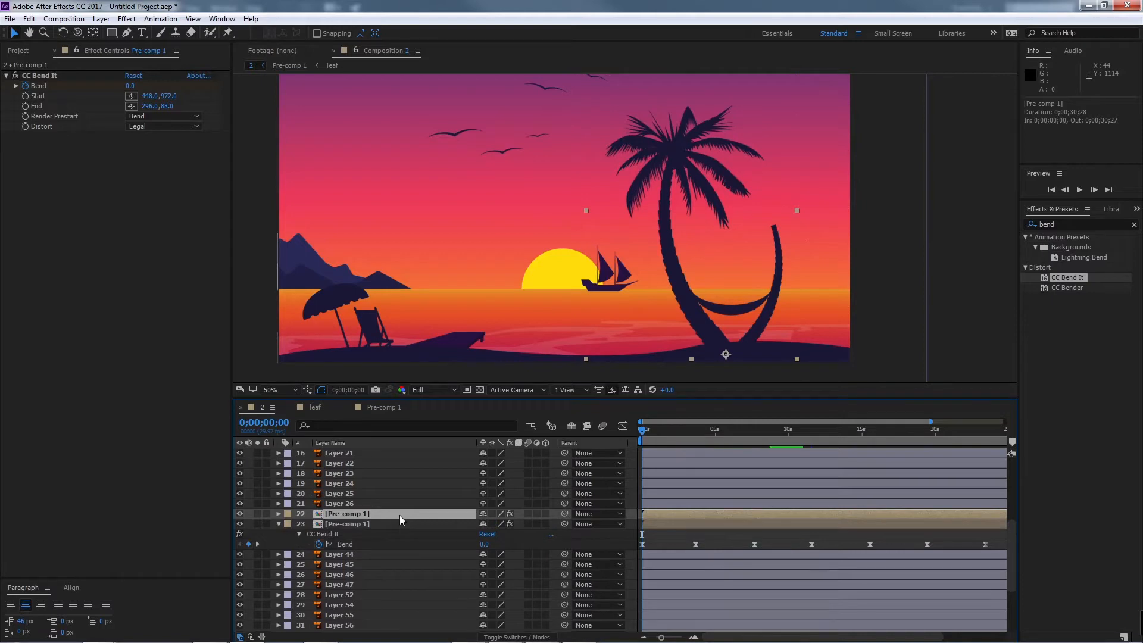
right_click(401, 516)
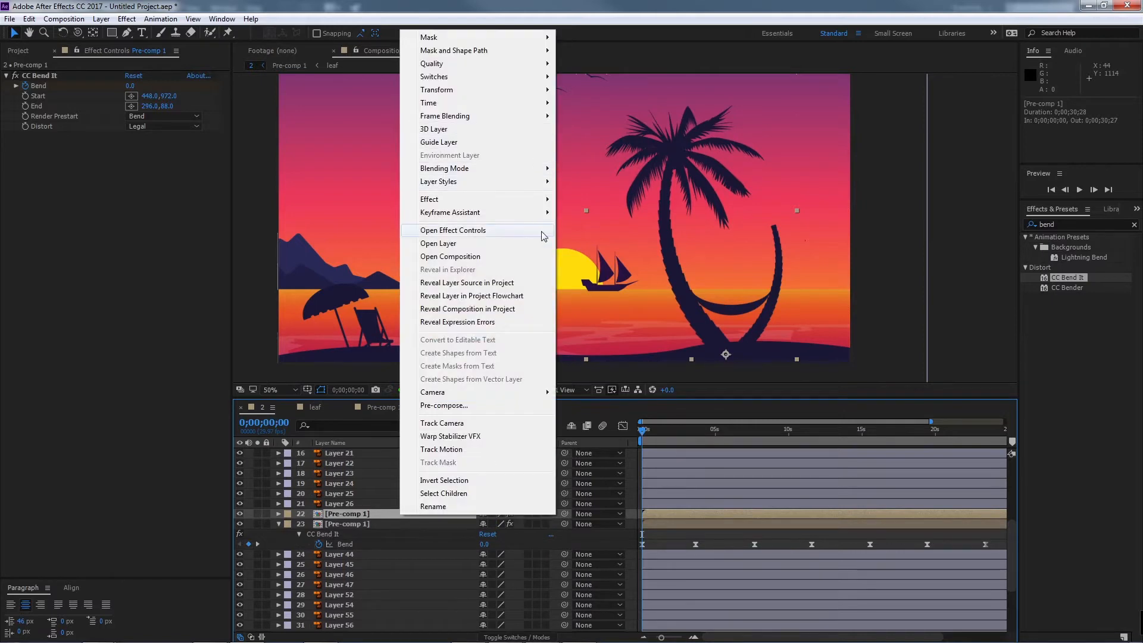
mouse_move(523, 90)
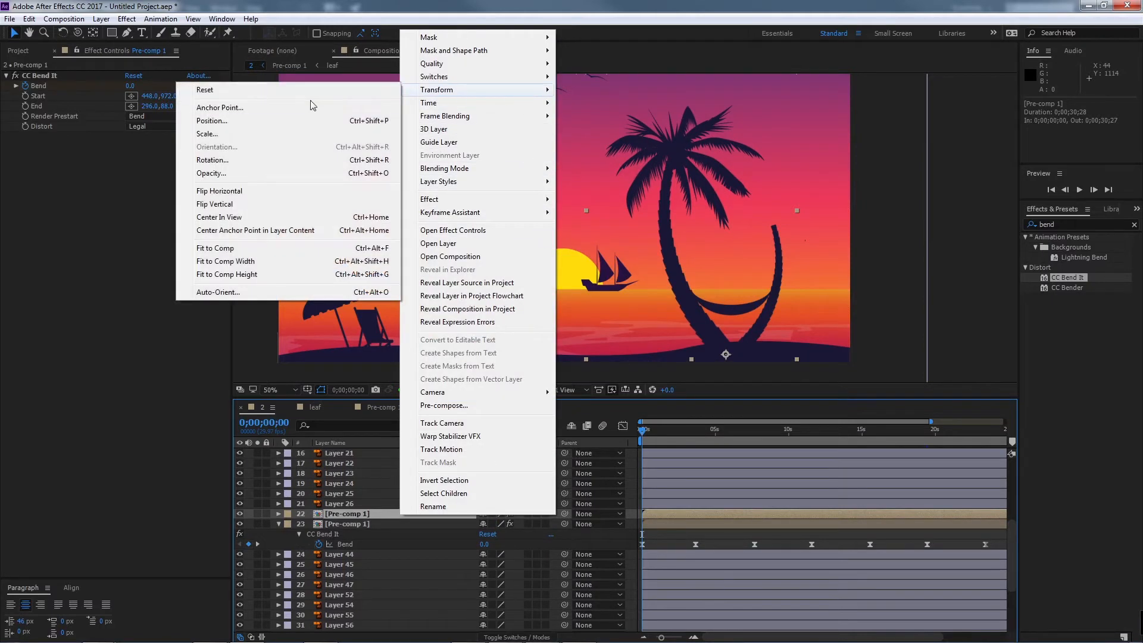
left_click(337, 192)
Step: Scale the flipped palm to -79.0, 79.0% and move it to position 1402.0, 1048.0
key("s")
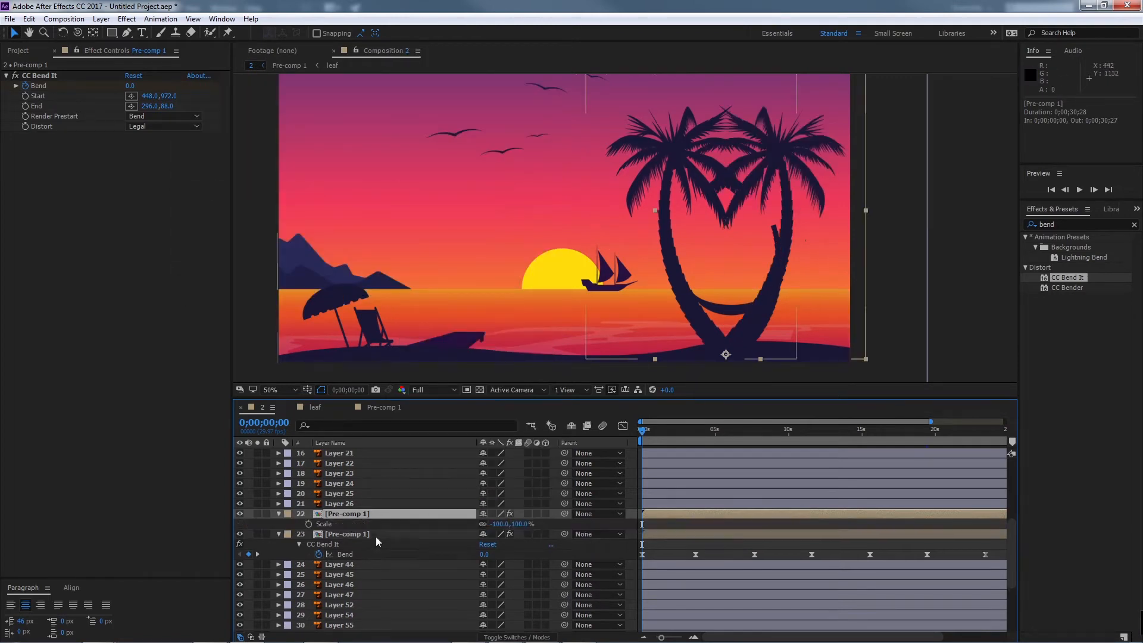
left_click_drag(503, 524, 515, 524)
left_click_drag(735, 337, 704, 335)
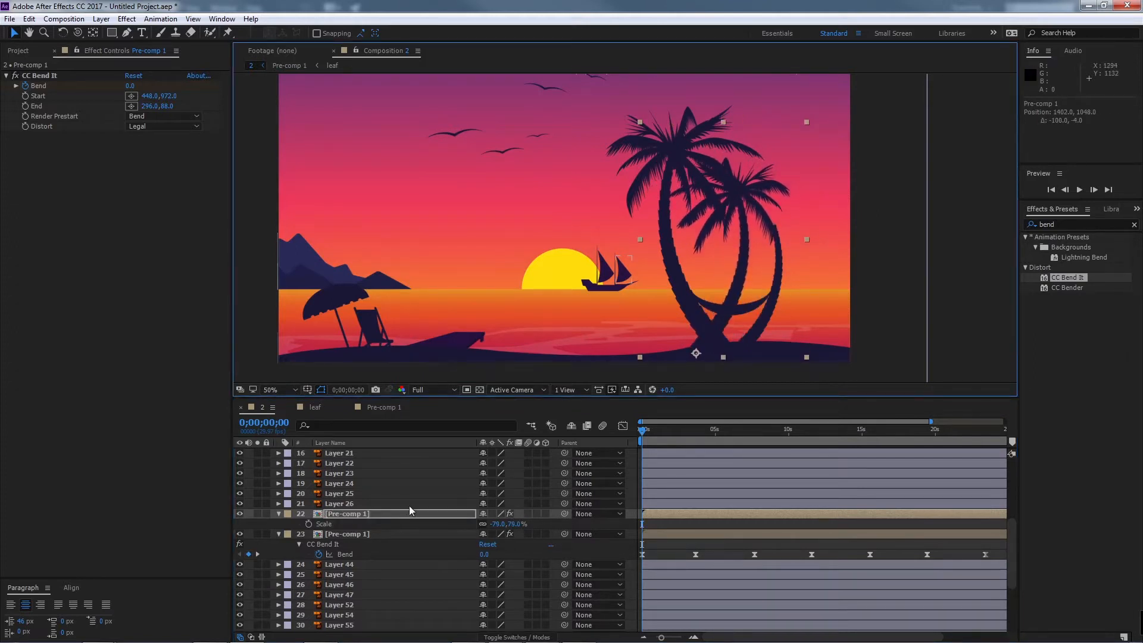
Step: Hide both palm pre-comps and delete the original curved trunk, Layer 46
left_click(351, 504)
left_click(352, 565)
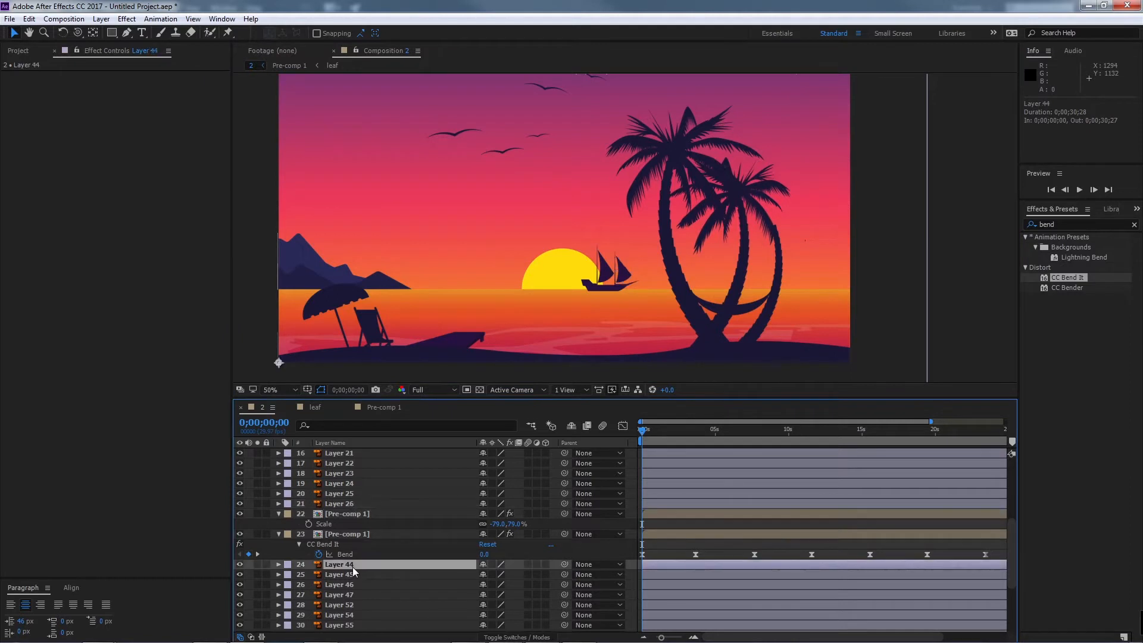
left_click(756, 351)
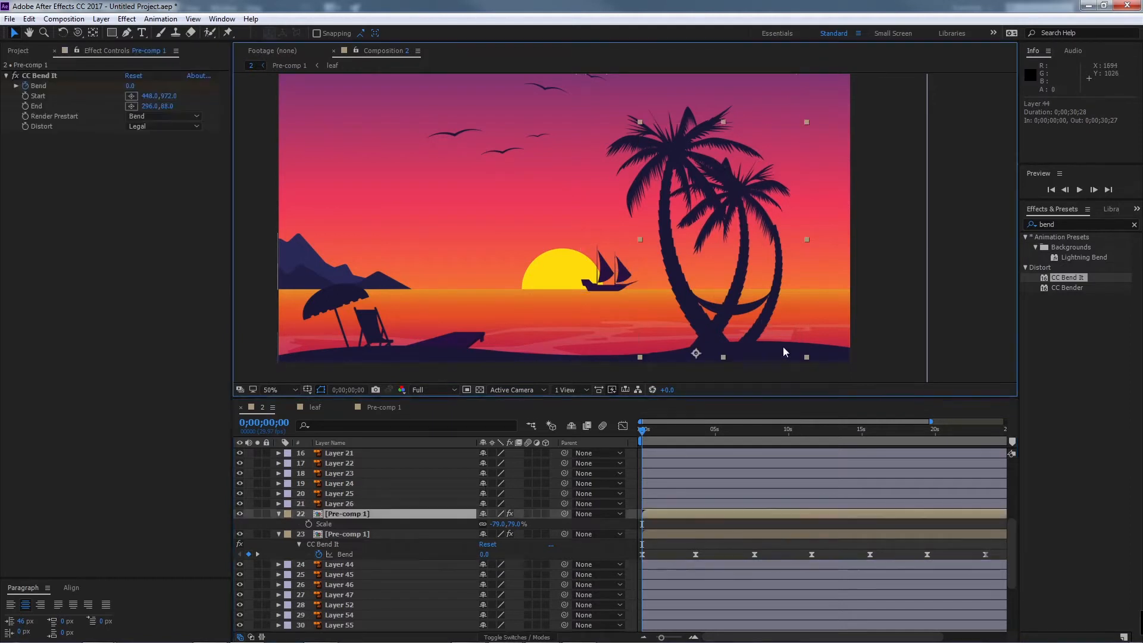
scroll(368, 467, "down", 2)
scroll(370, 474, "up", 1)
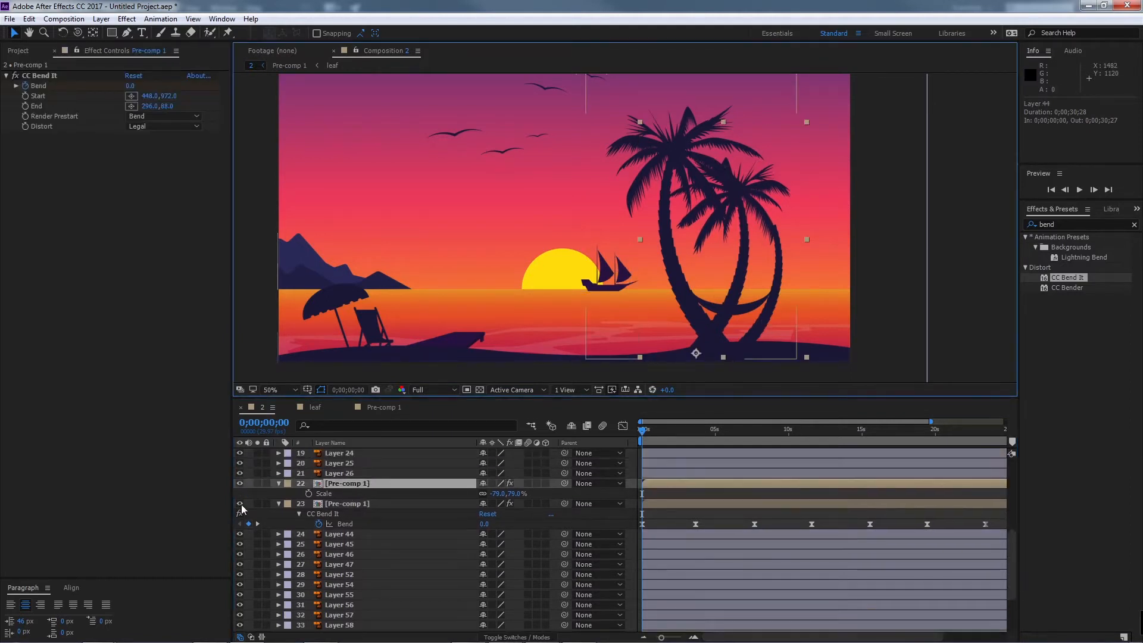
left_click(238, 503)
left_click(241, 483)
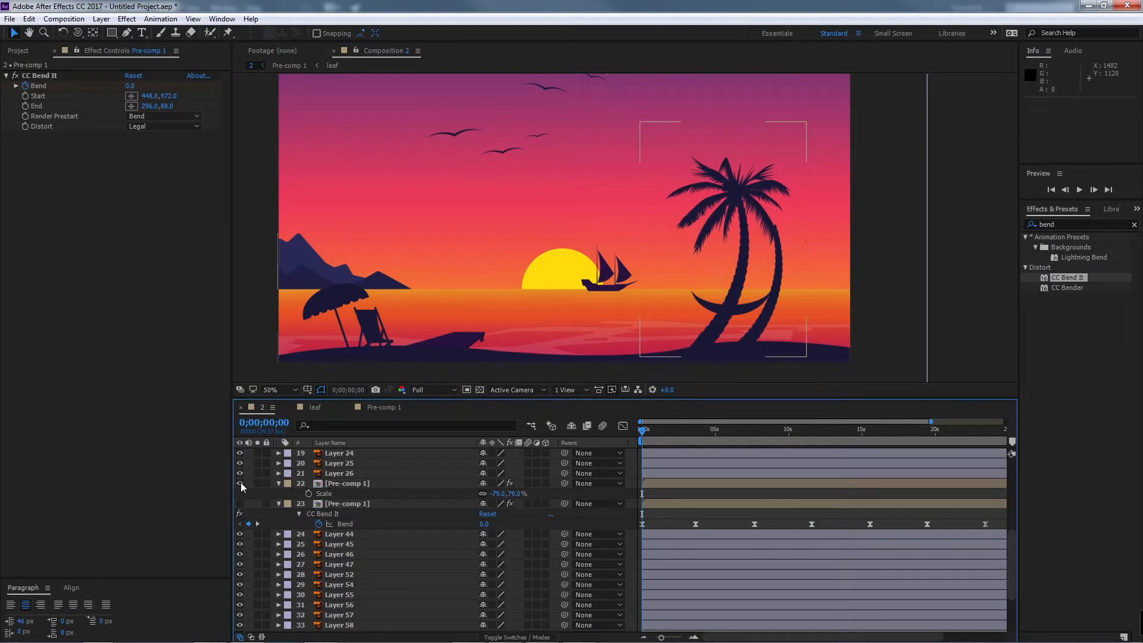
left_click(777, 294)
left_click_drag(782, 267, 804, 248)
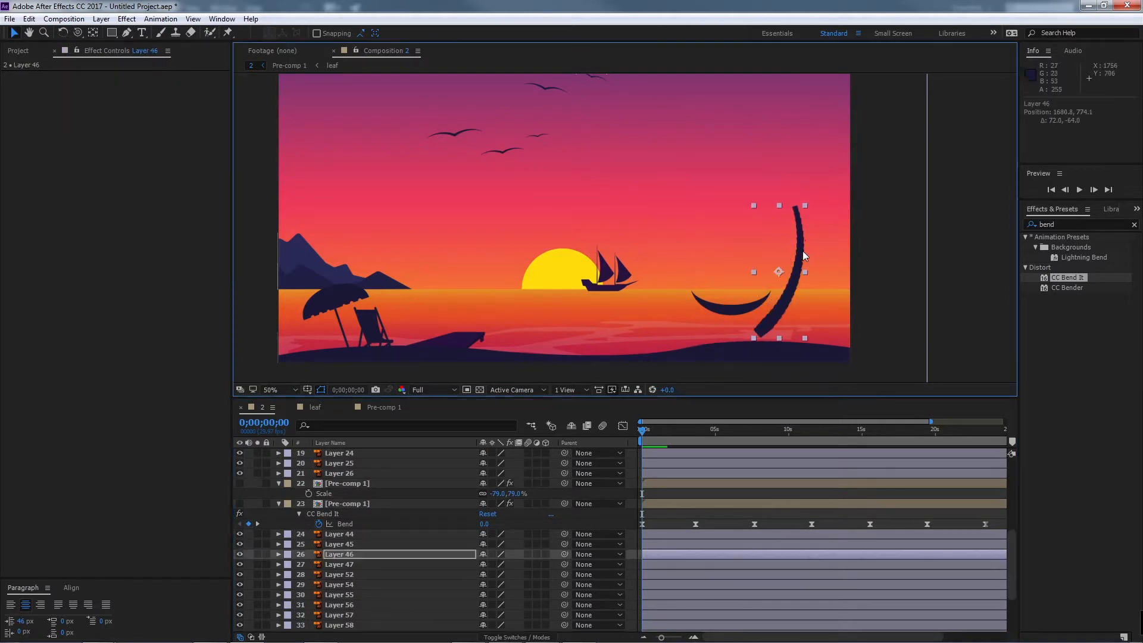
key("Delete")
Step: Make both palm pre-comp layers visible again
left_click(343, 505)
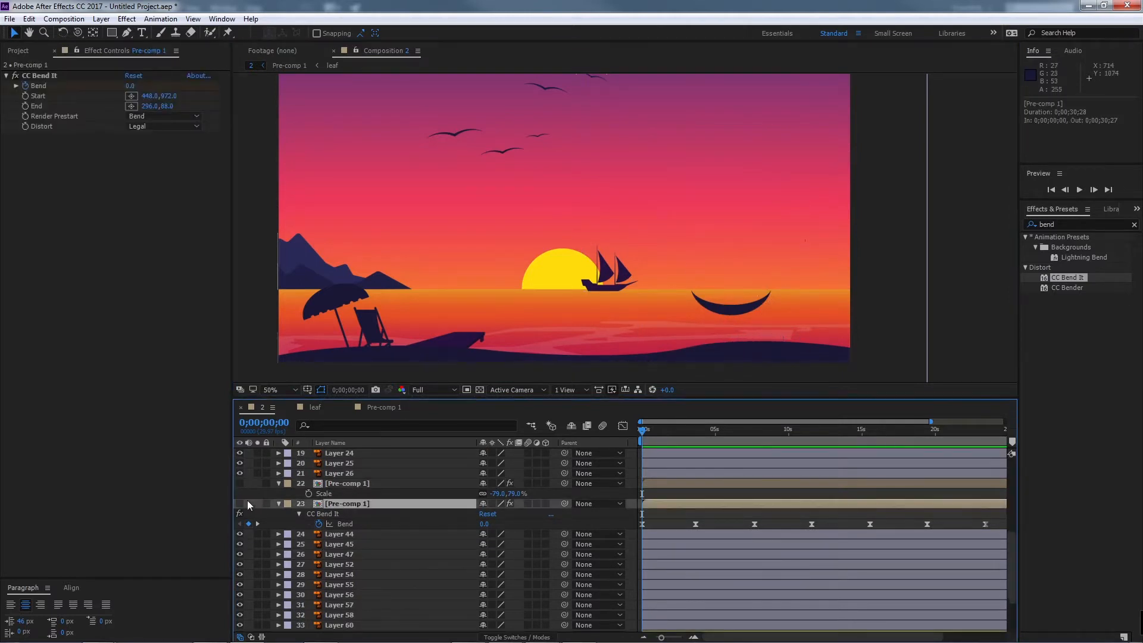
left_click(239, 503)
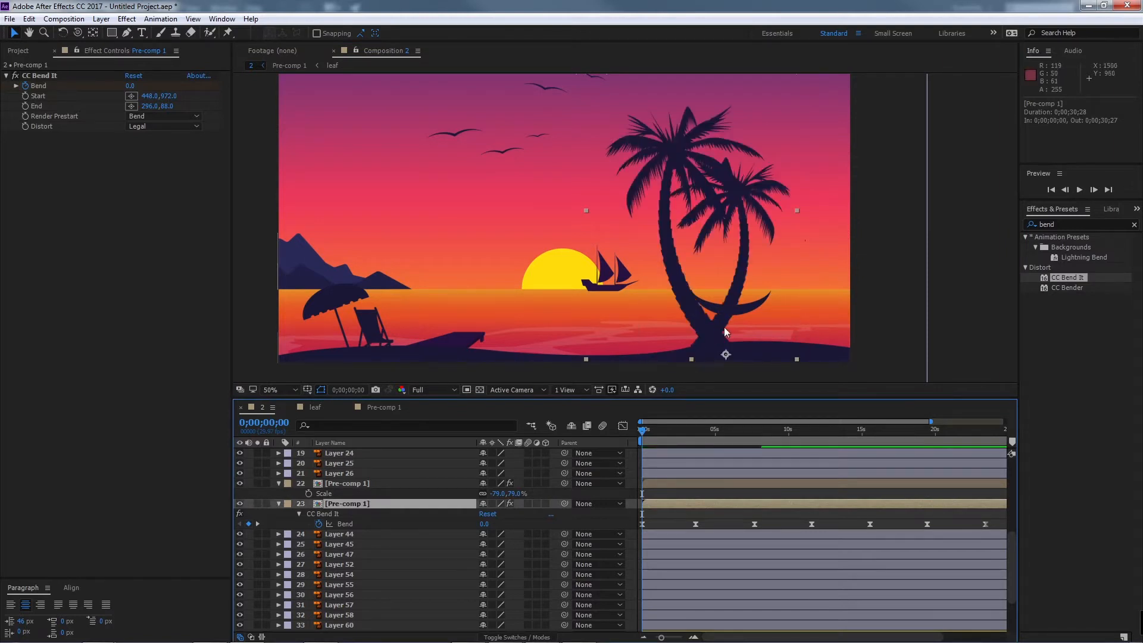
left_click(239, 505)
left_click(240, 503)
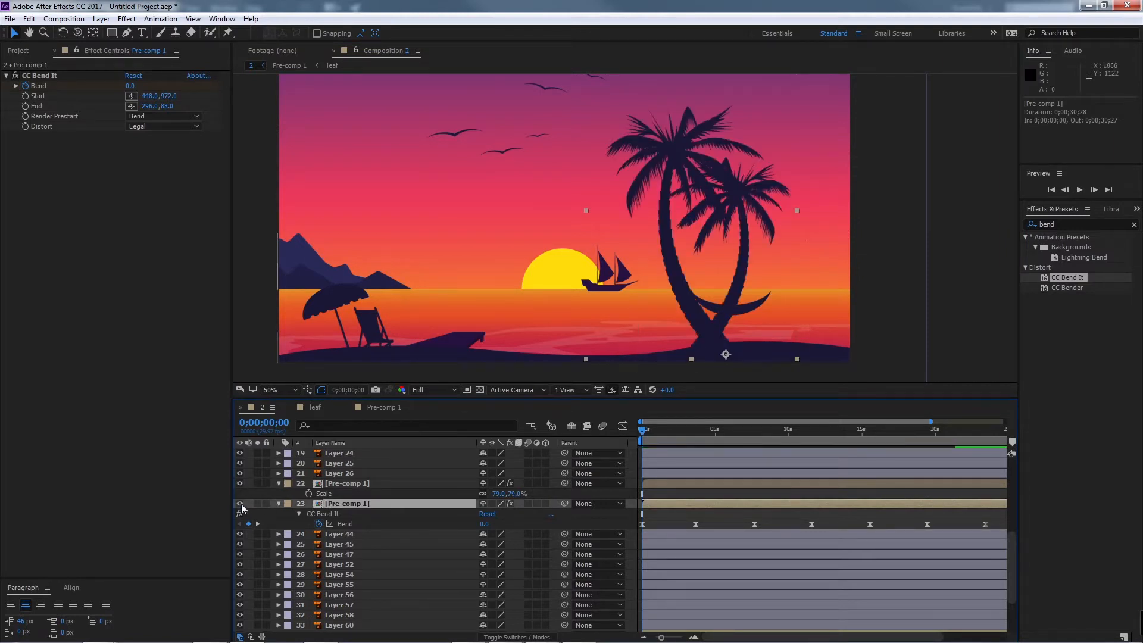
Step: Move the smaller flipped palm to position 1544.0, 1042.0 at the hammock's free end and preview the scene
left_click(336, 483)
left_click_drag(728, 329, 767, 327)
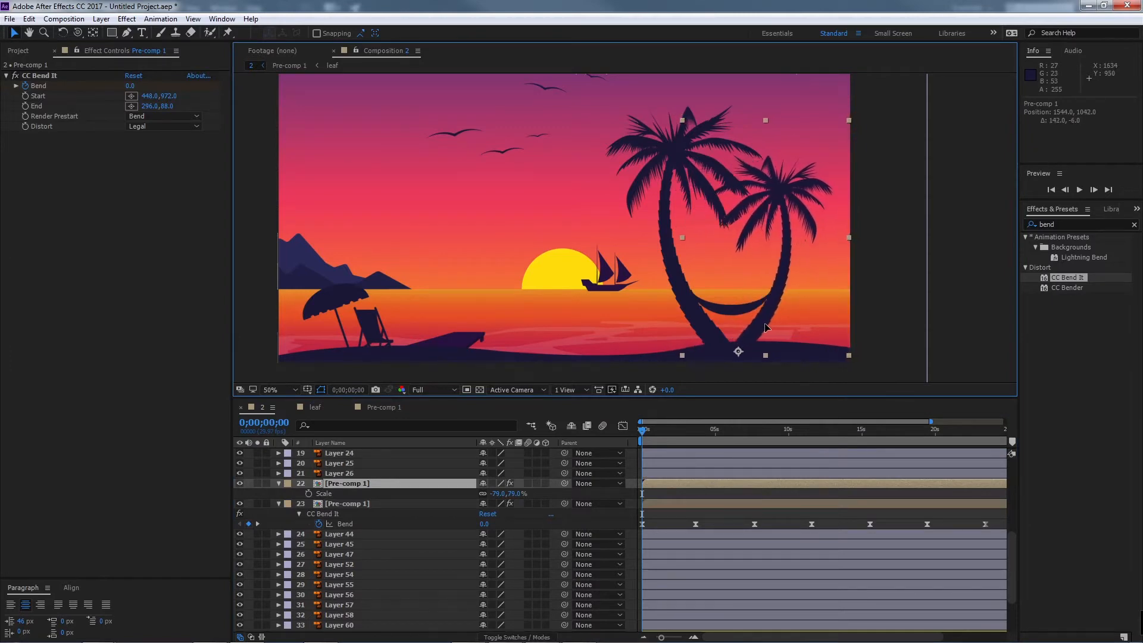
key("space")
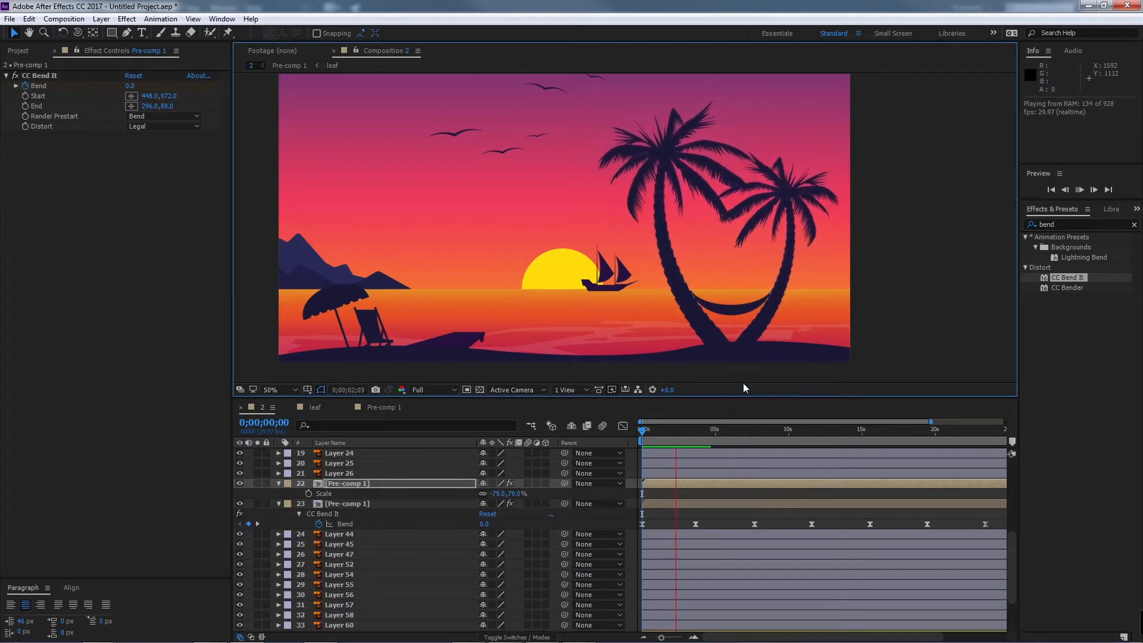
Step: Stretch the smaller palm's Bend keyframes proportionally, with the second at about 5.5 seconds, to slow its sway, and preview the motion
left_click(666, 485)
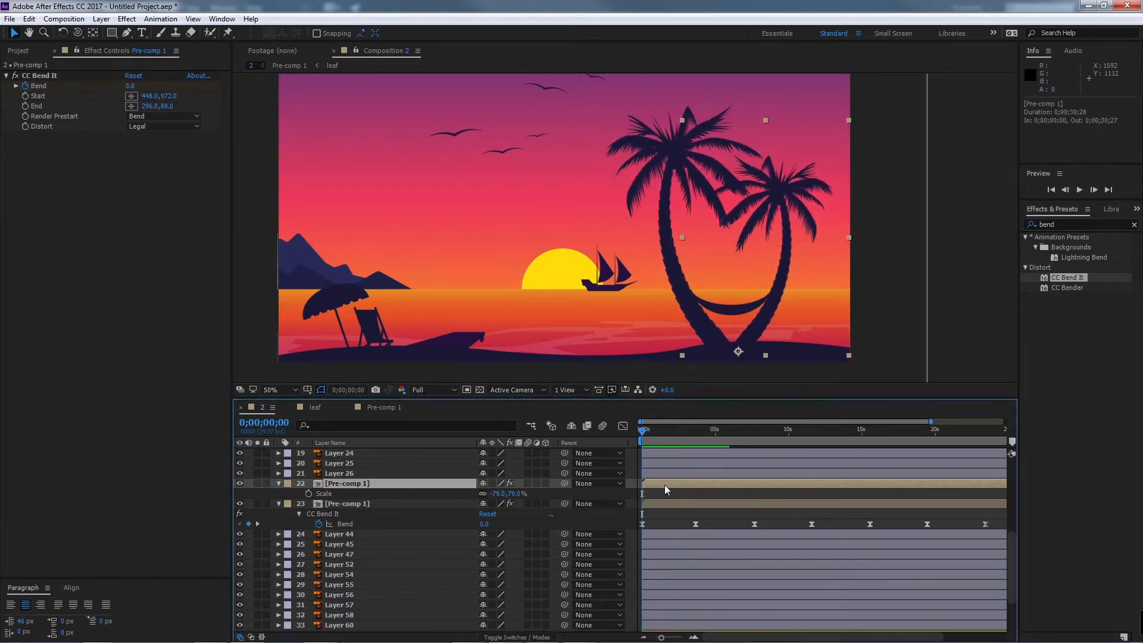
key("ctrl+v")
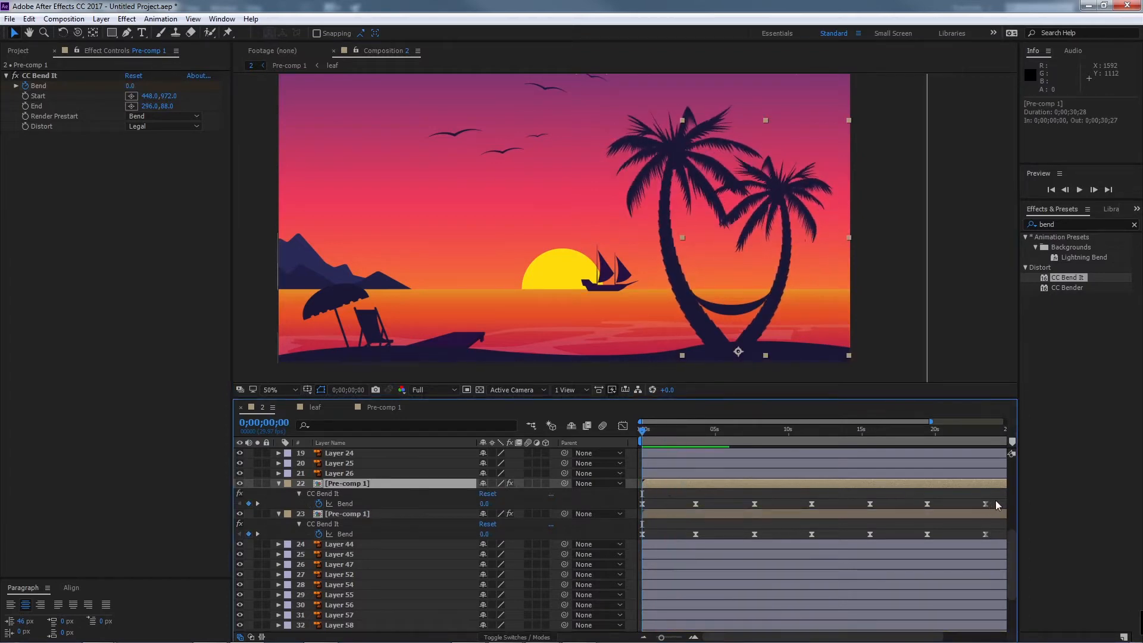
left_click_drag(998, 504, 630, 517)
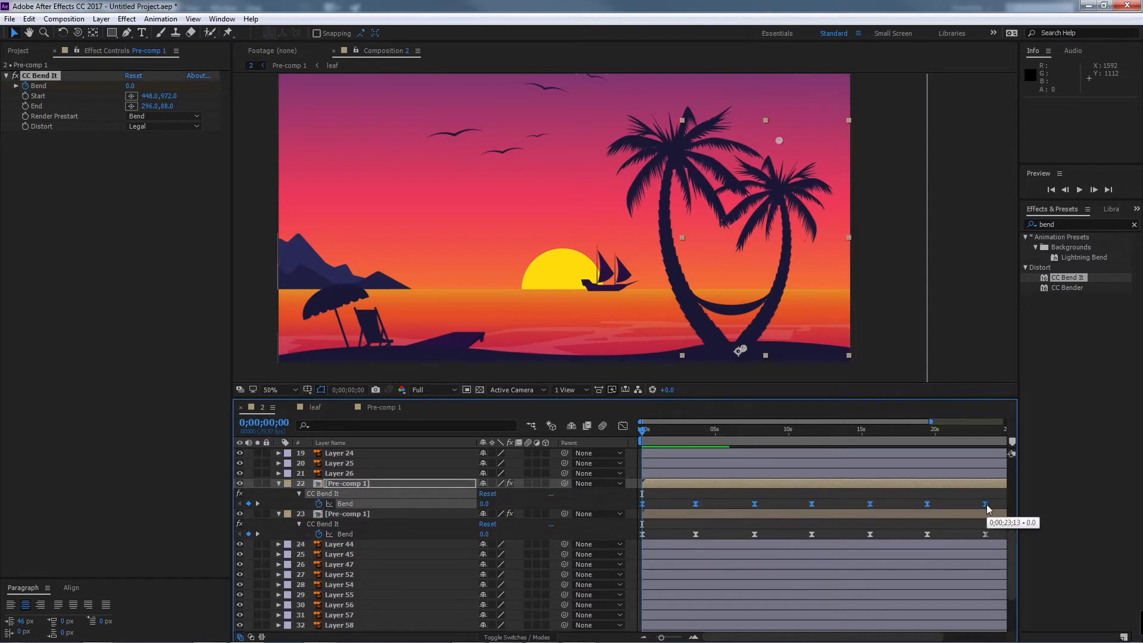
left_click_drag(986, 504, 1074, 500, "alt")
left_click_drag(663, 639, 659, 638)
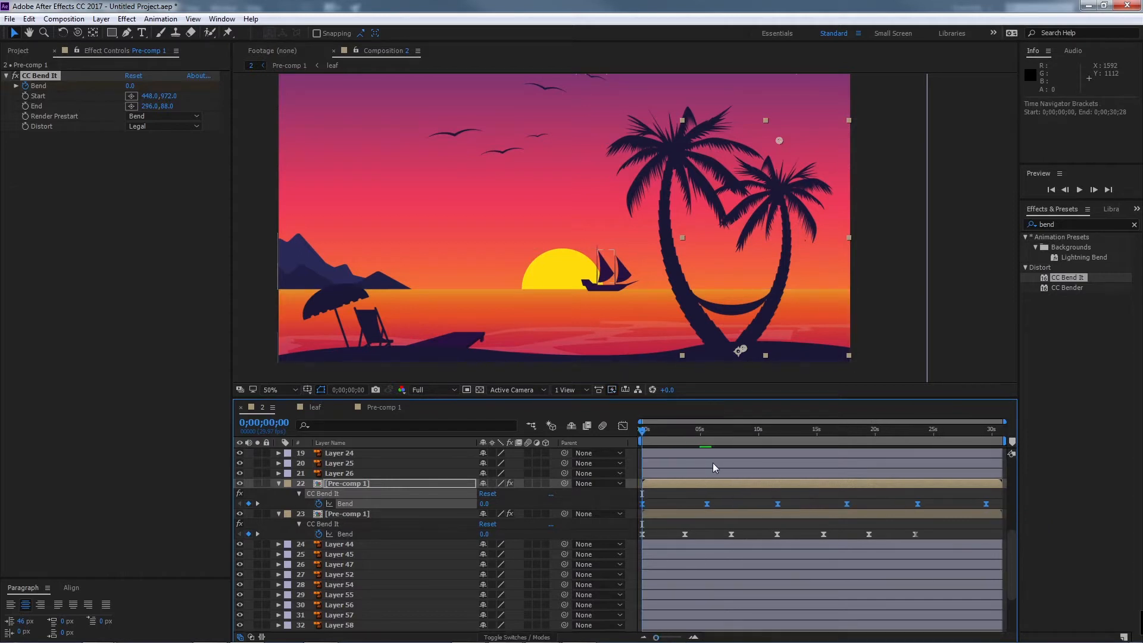
key("space")
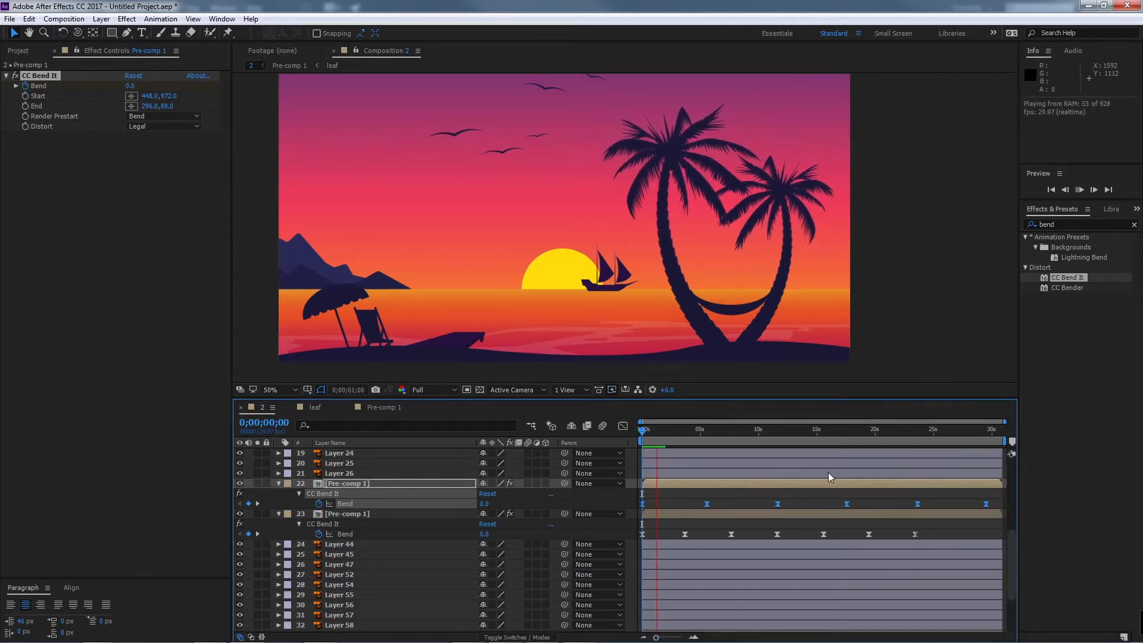
key("space")
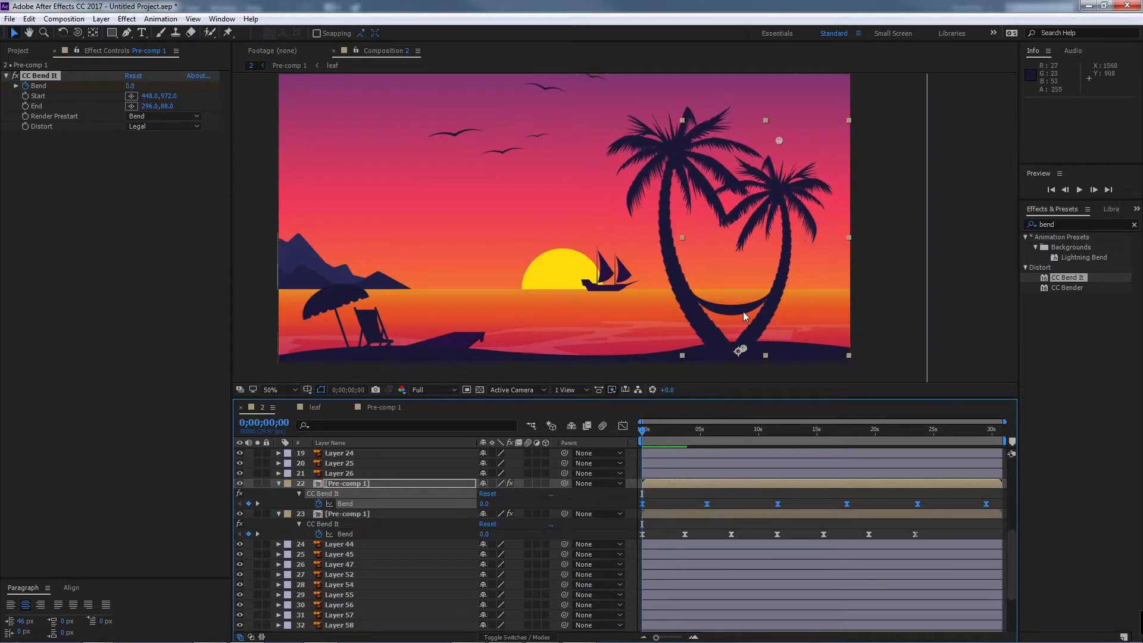
Step: Find the Mesh Warp effect and apply it to the hammock layer, Layer 2
left_click(734, 301)
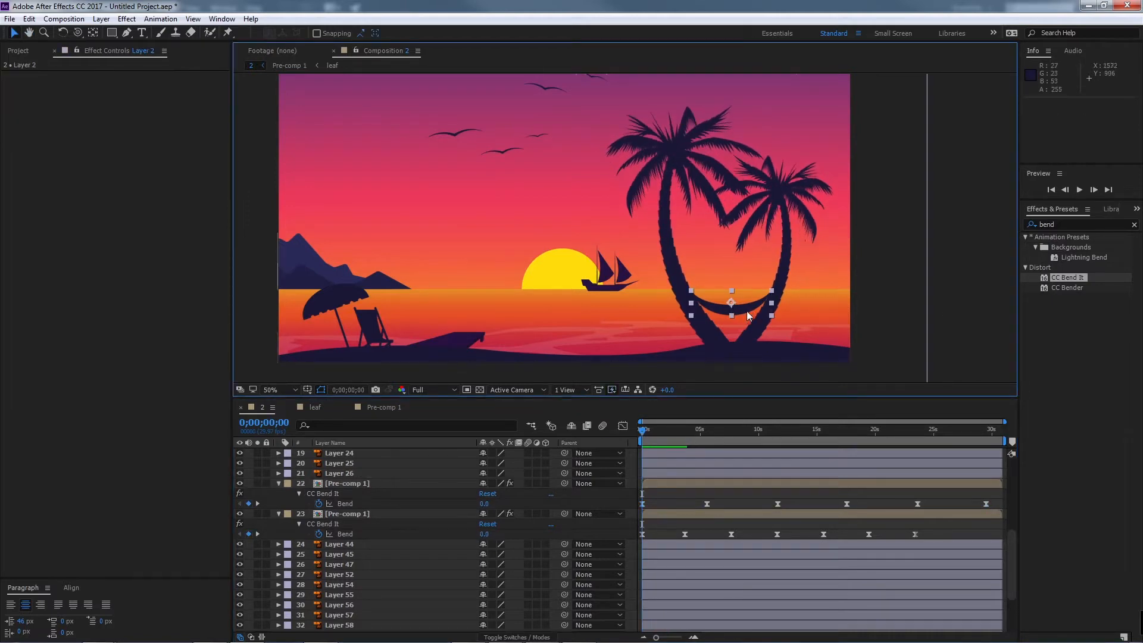
scroll(746, 311, "up", 2)
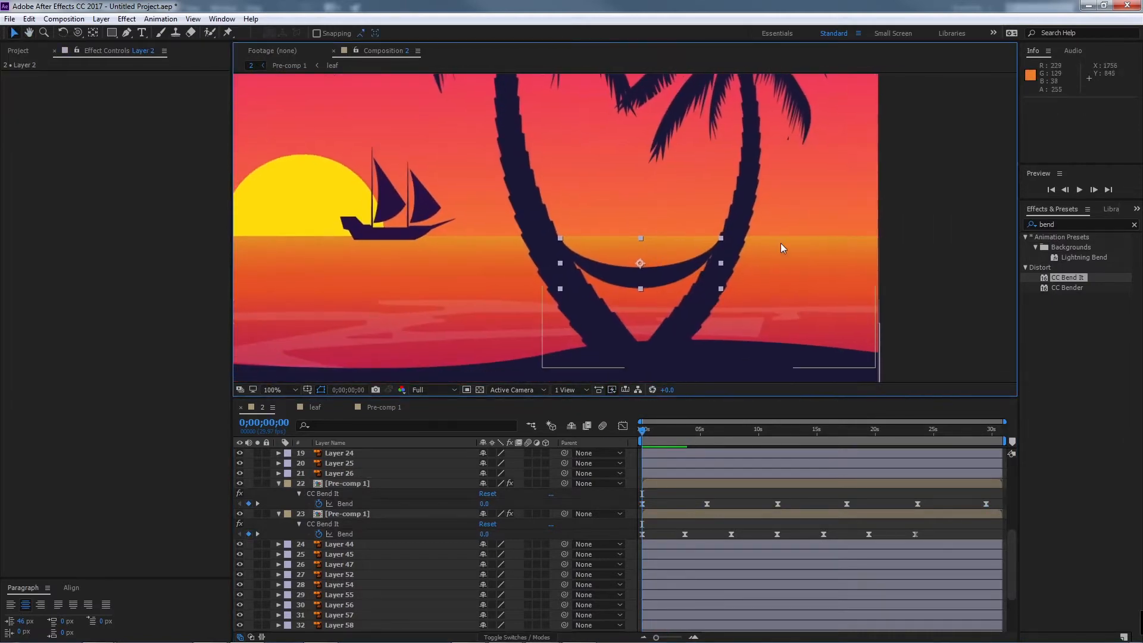
left_click(1086, 225)
type("mesh")
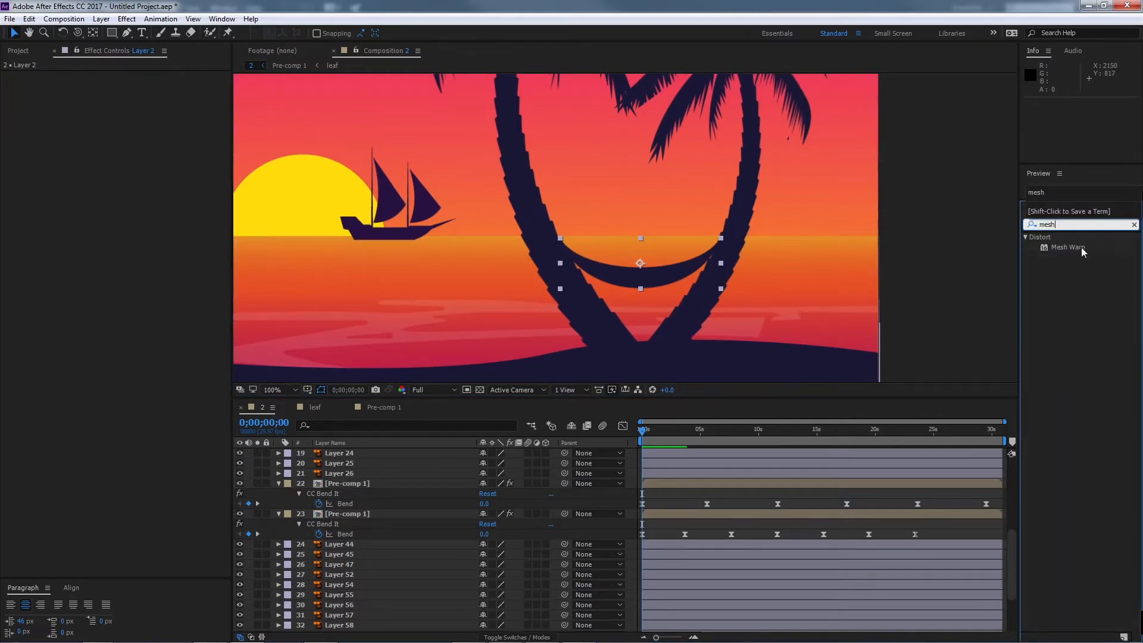
double_click(1081, 250)
Step: Set the hammock's Mesh Warp grid to 2 rows and 2 columns
left_click(129, 85)
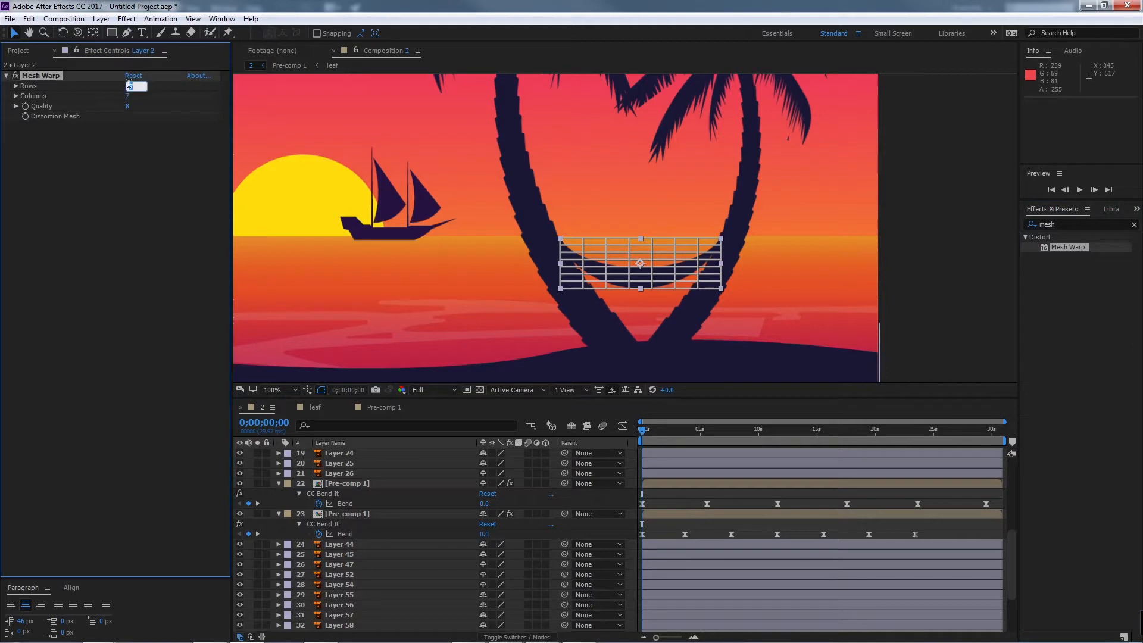
type("2")
key("Tab")
type("2")
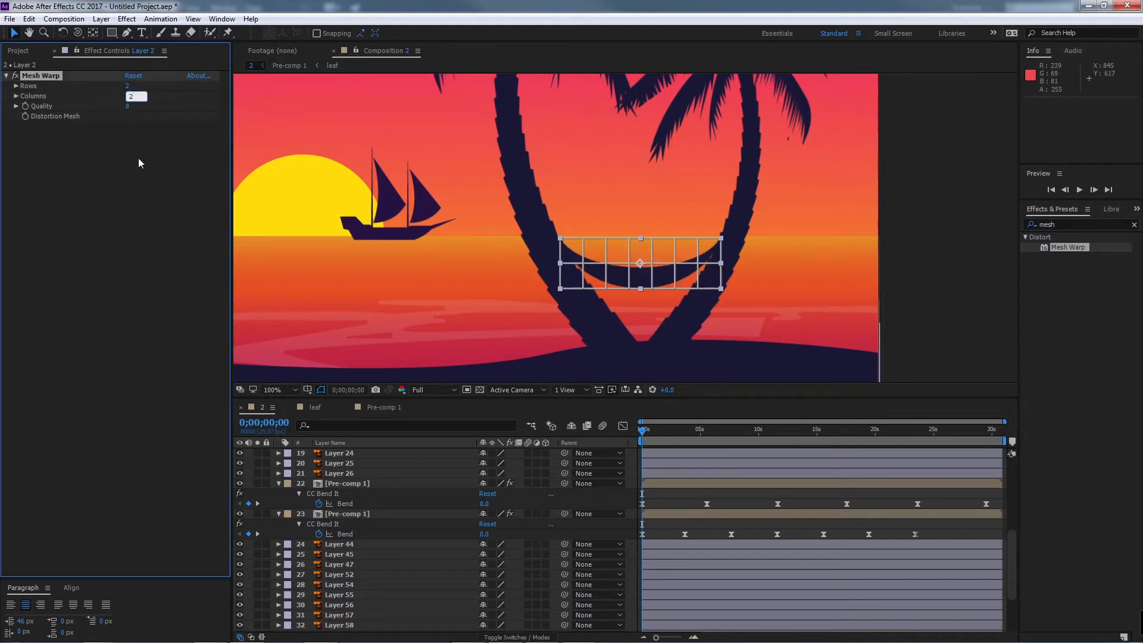
left_click(138, 158)
left_click(37, 76)
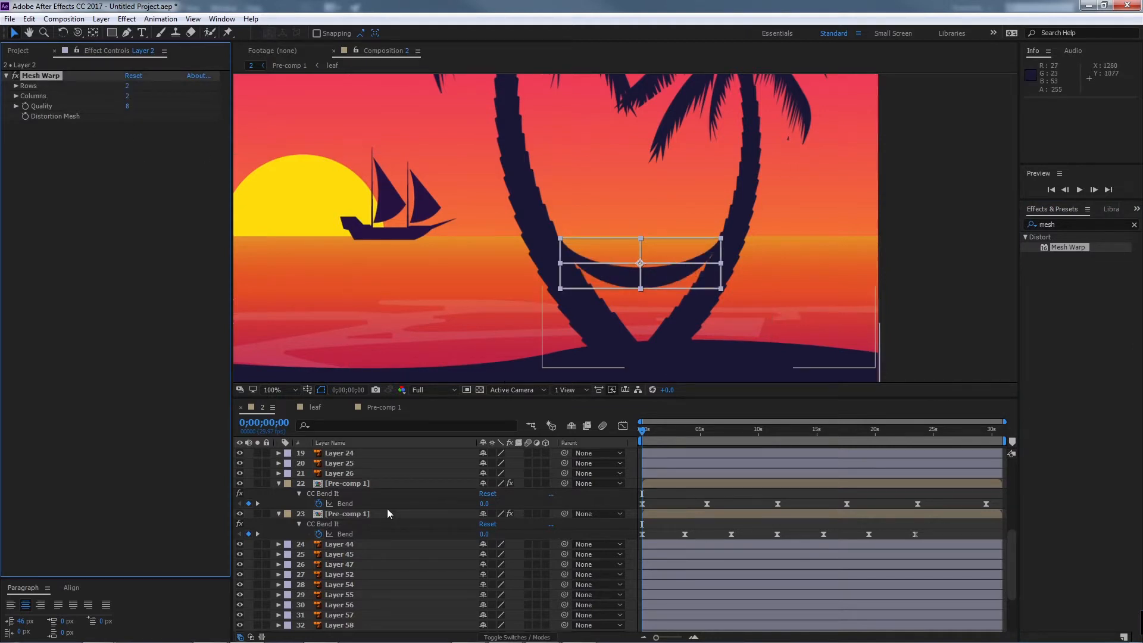
Step: Rename the hammock's Layer 2 as bed and move it directly above the two Pre-comp 1 palm layers
scroll(405, 555, "down", 3)
scroll(406, 544, "up", 10)
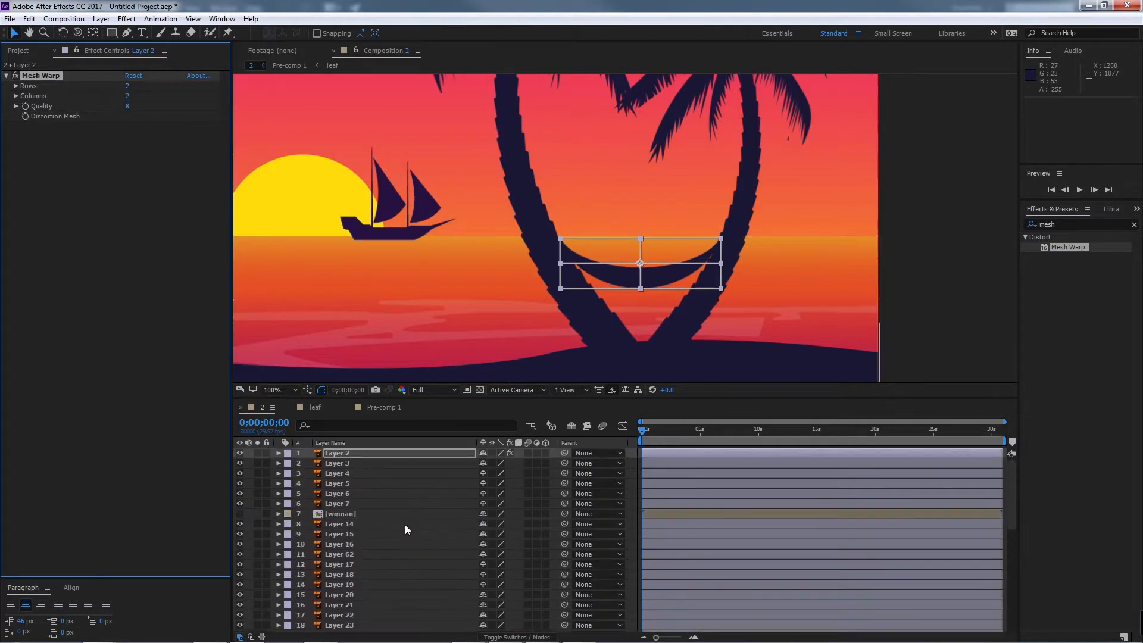
left_click(338, 453)
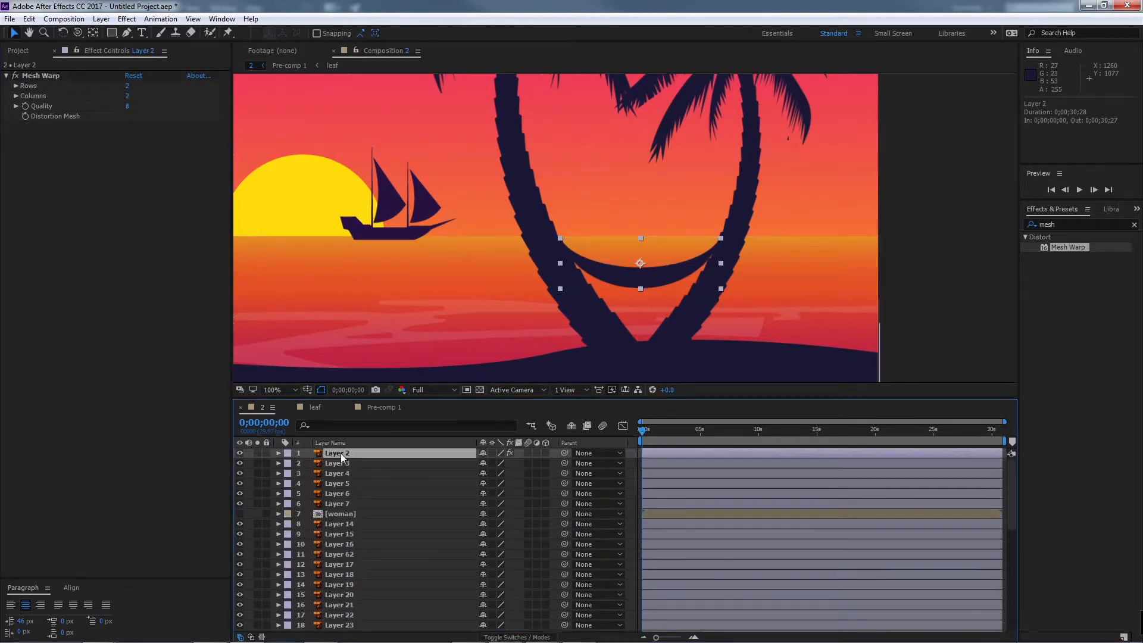
key("Return")
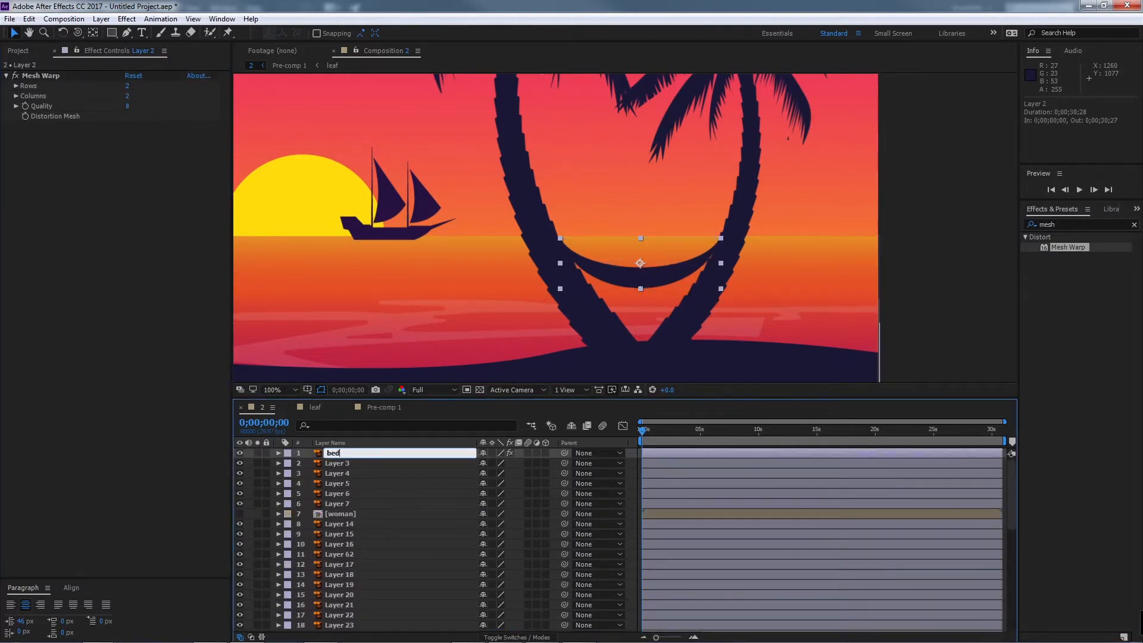
key("Return")
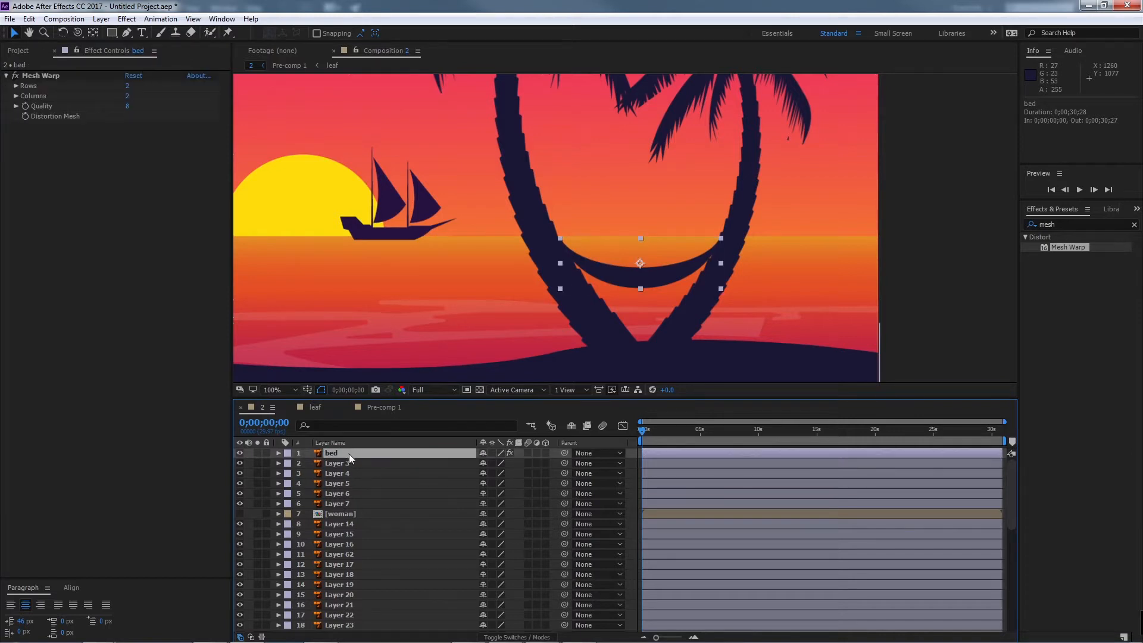
left_click_drag(349, 454, 383, 569)
scroll(390, 565, "down", 3)
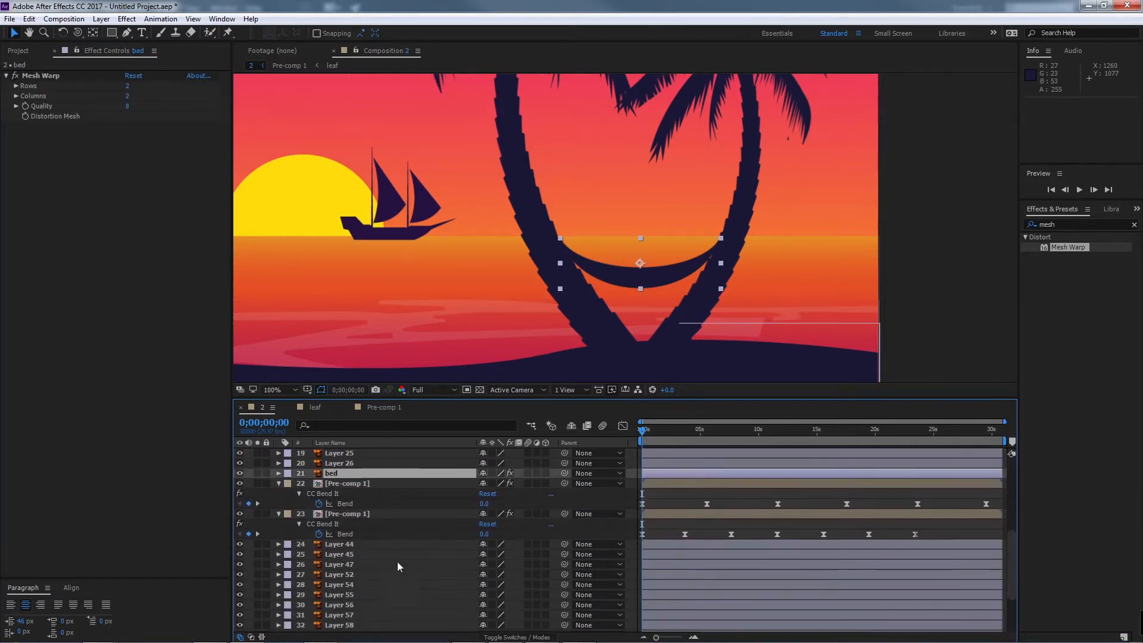
Step: Rename the upper Pre-comp 1 layer as palm1 and the lower one as palm2
left_click(345, 484)
key("Return")
type("pal")
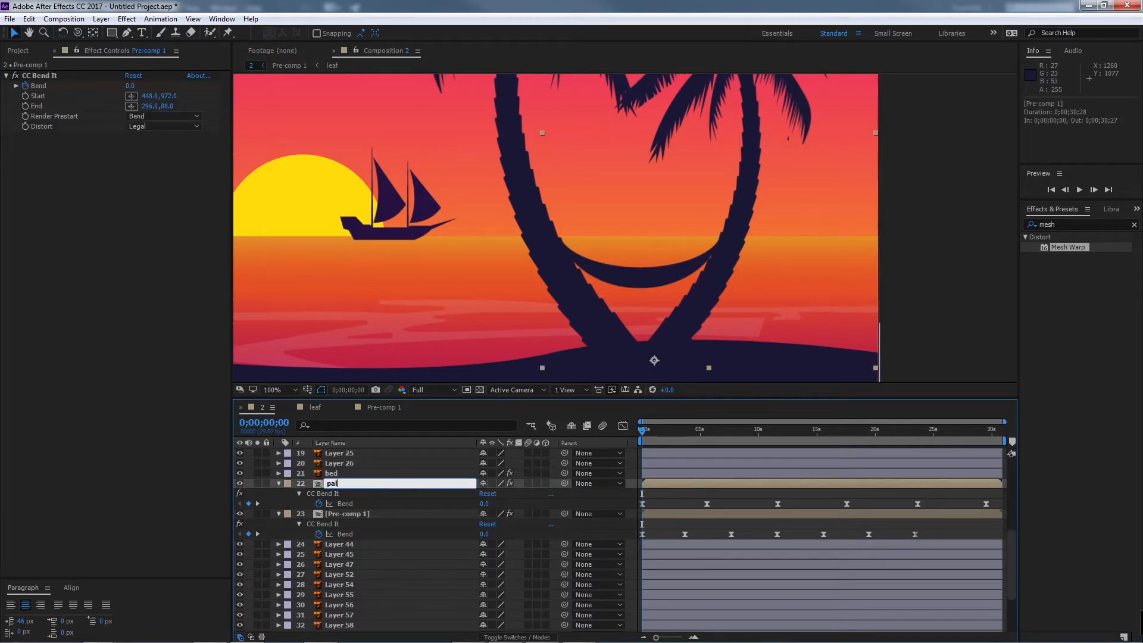
type("m1")
left_click(408, 513)
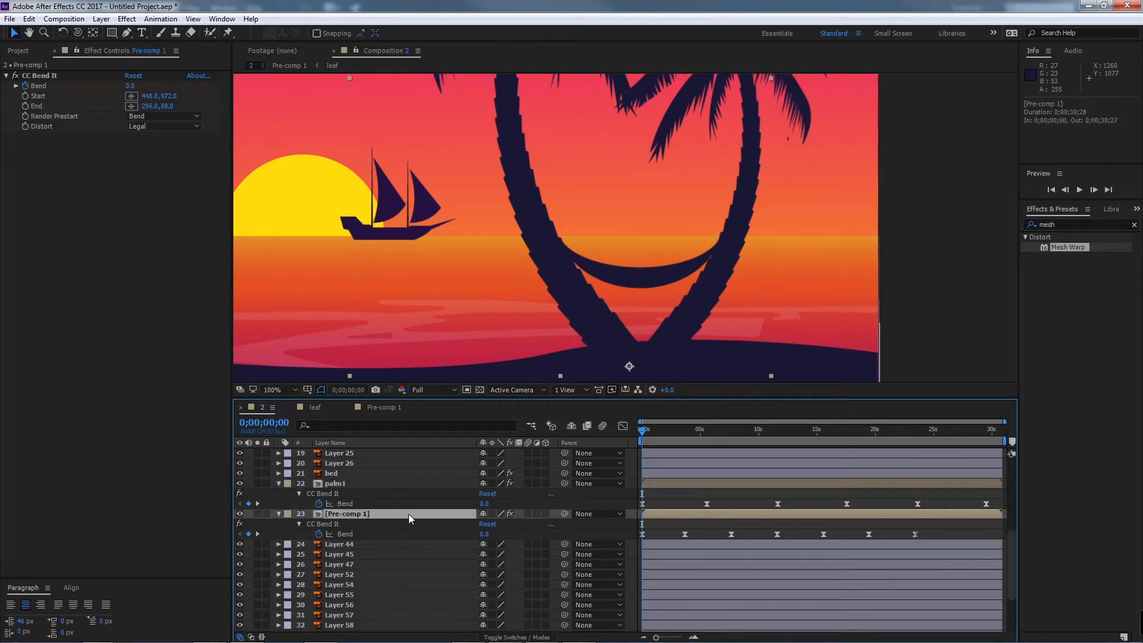
key("Return")
type("p")
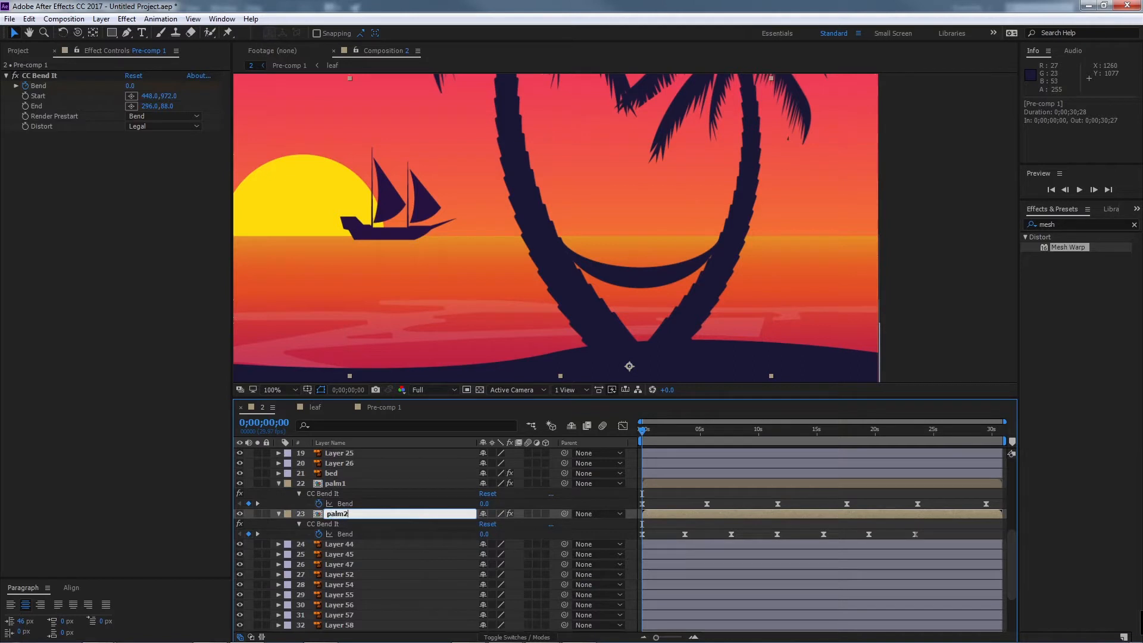
type("alm2")
left_click(352, 481)
Step: Start keyframing the bed layer's Mesh Warp Distortion Mesh at 0 seconds and reveal its keyframes in the timeline
left_click(351, 475)
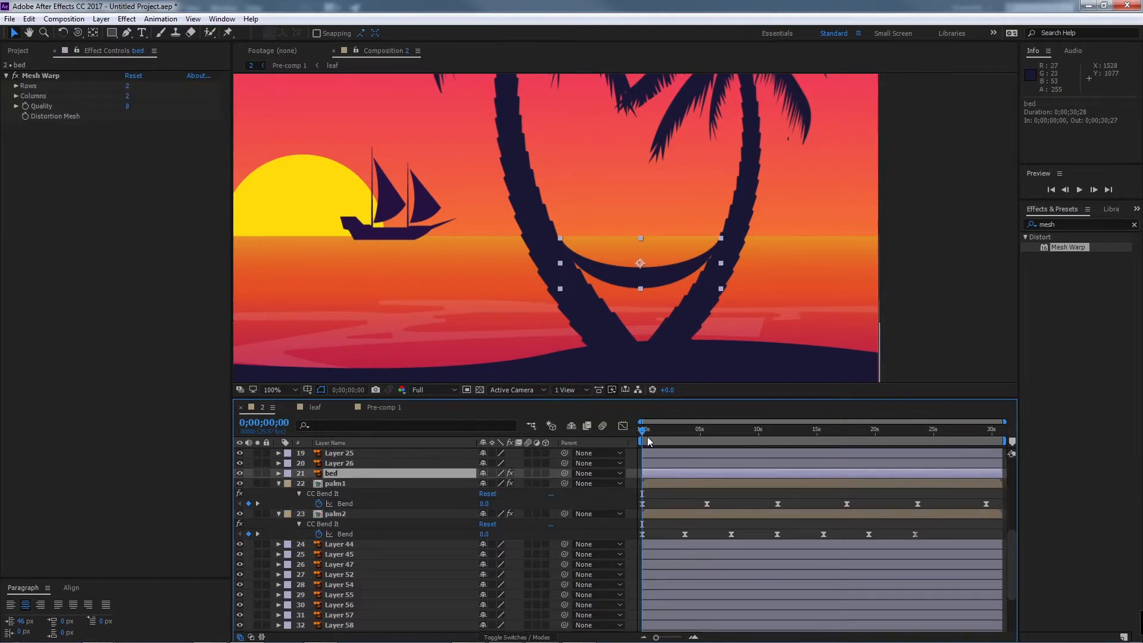
left_click_drag(647, 439, 703, 433)
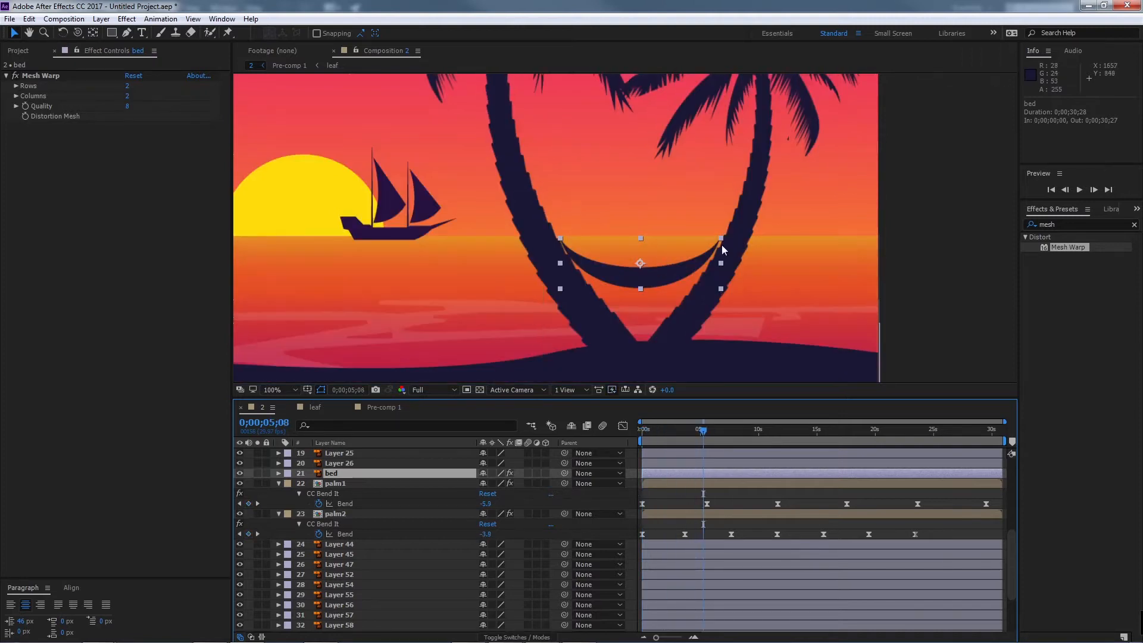
left_click(48, 76)
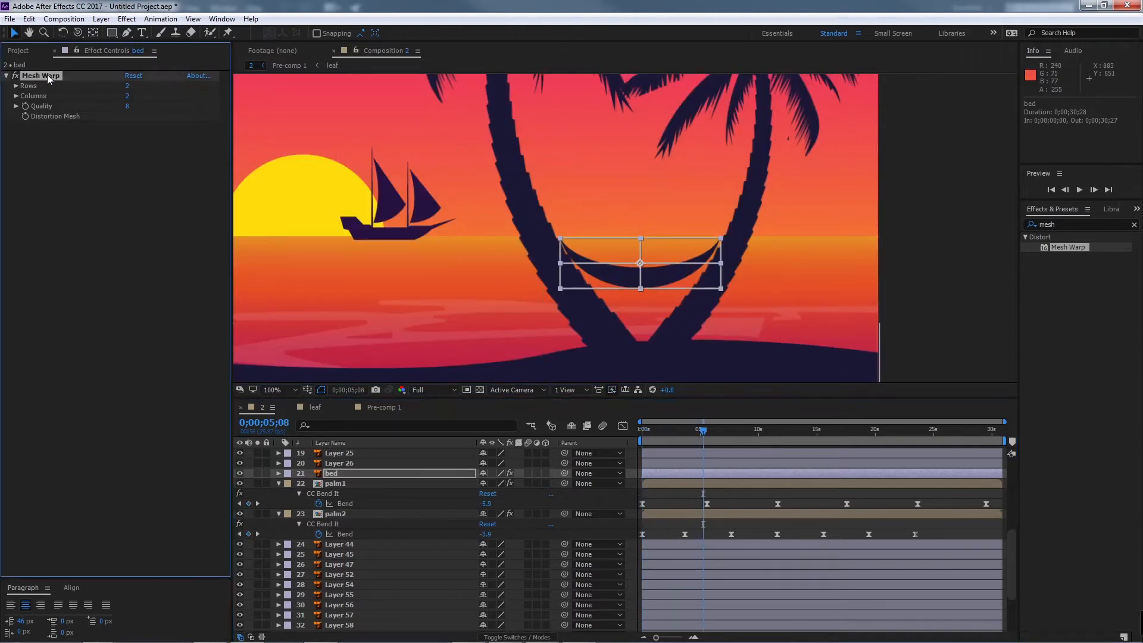
left_click_drag(705, 437, 615, 430)
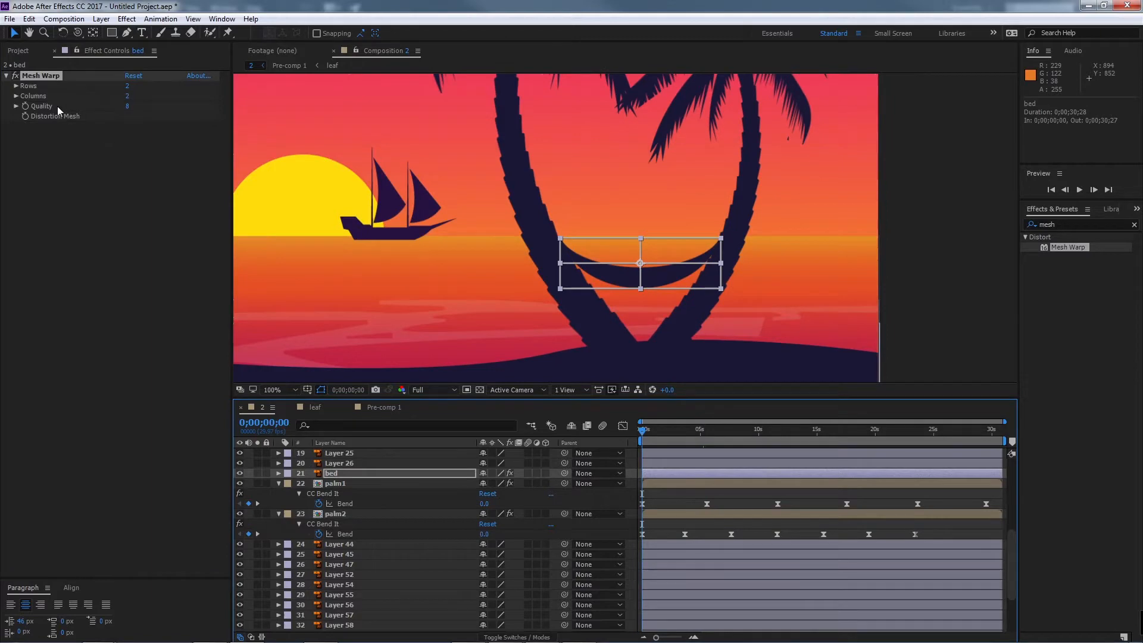
left_click(23, 116)
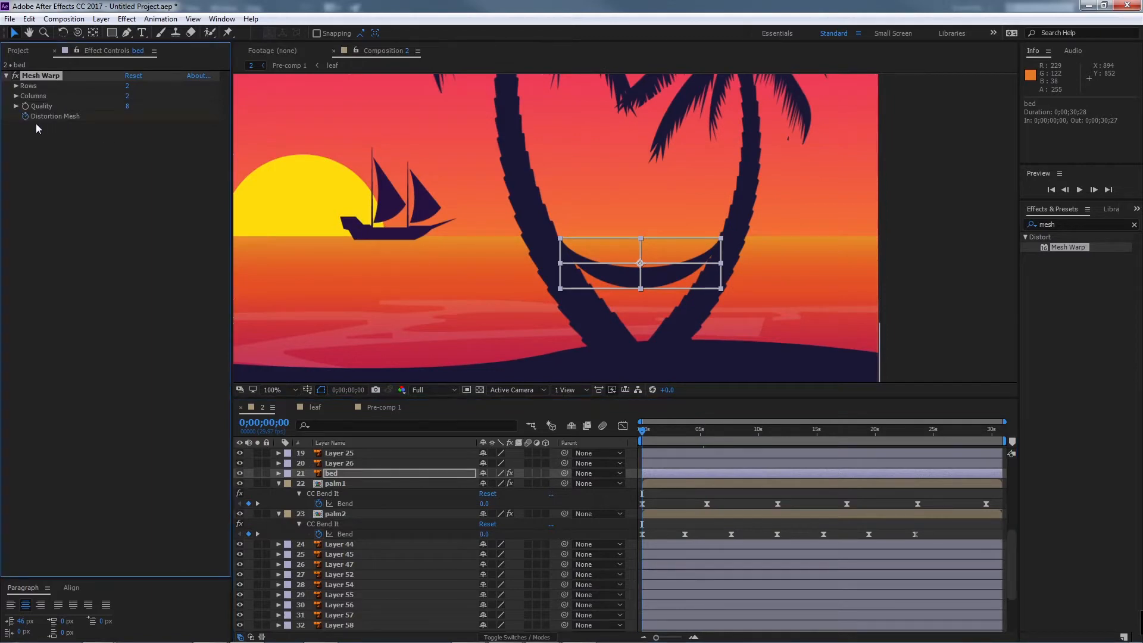
key("u")
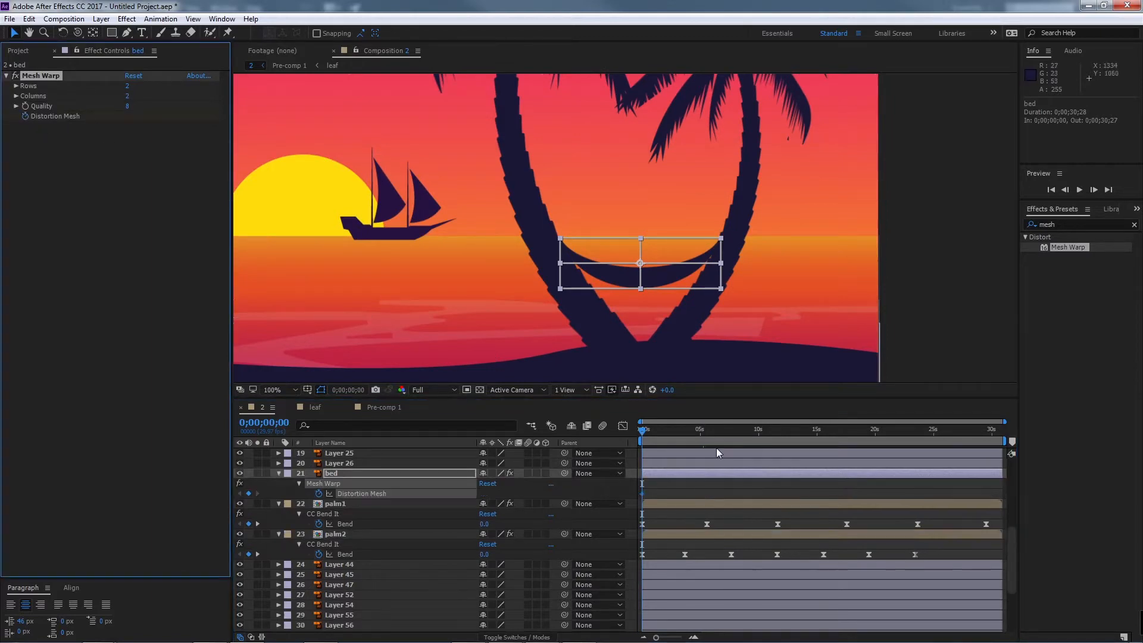
Step: At 0;00;03;17, raise the hammock's lower middle mesh point and widen the bed layer to 105% horizontally
left_click_drag(649, 436, 683, 437)
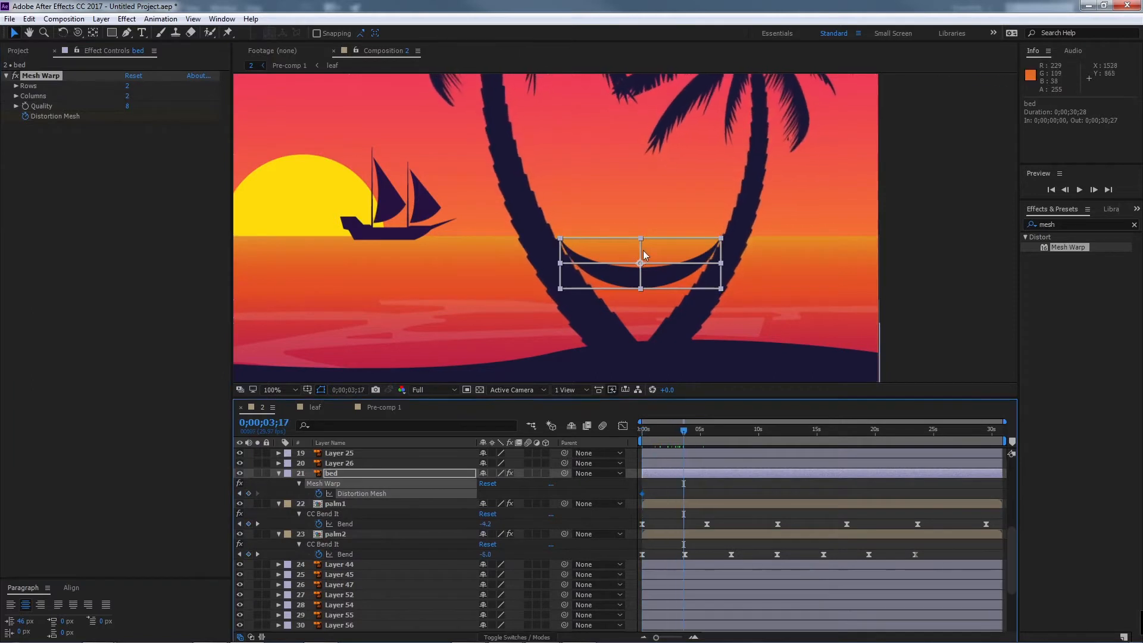
left_click_drag(640, 287, 641, 282)
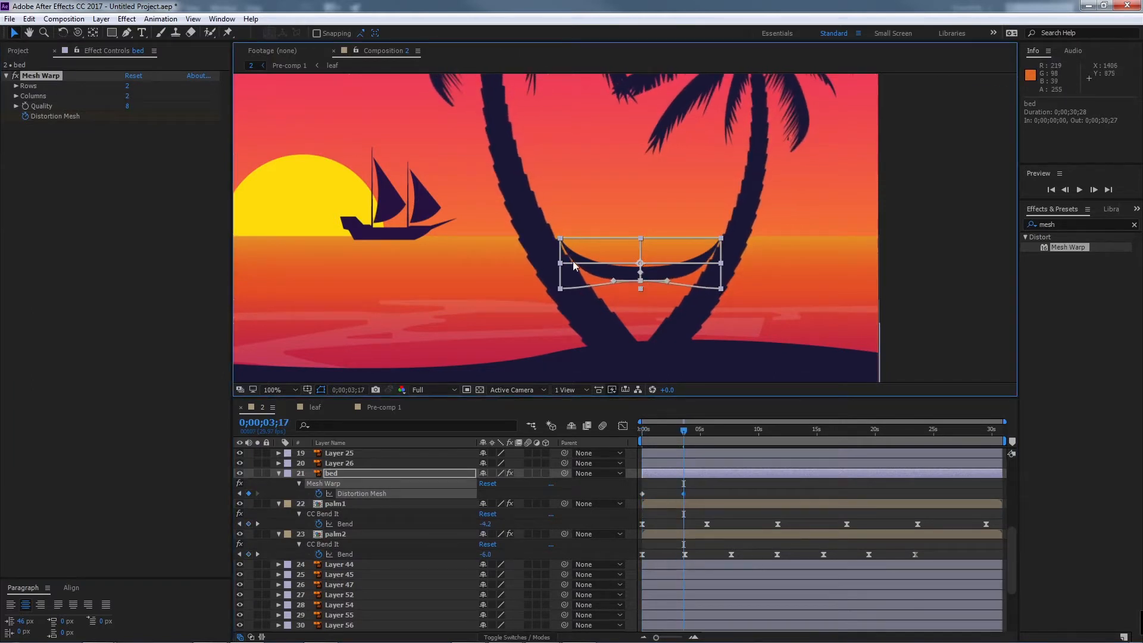
left_click_drag(558, 265, 552, 257)
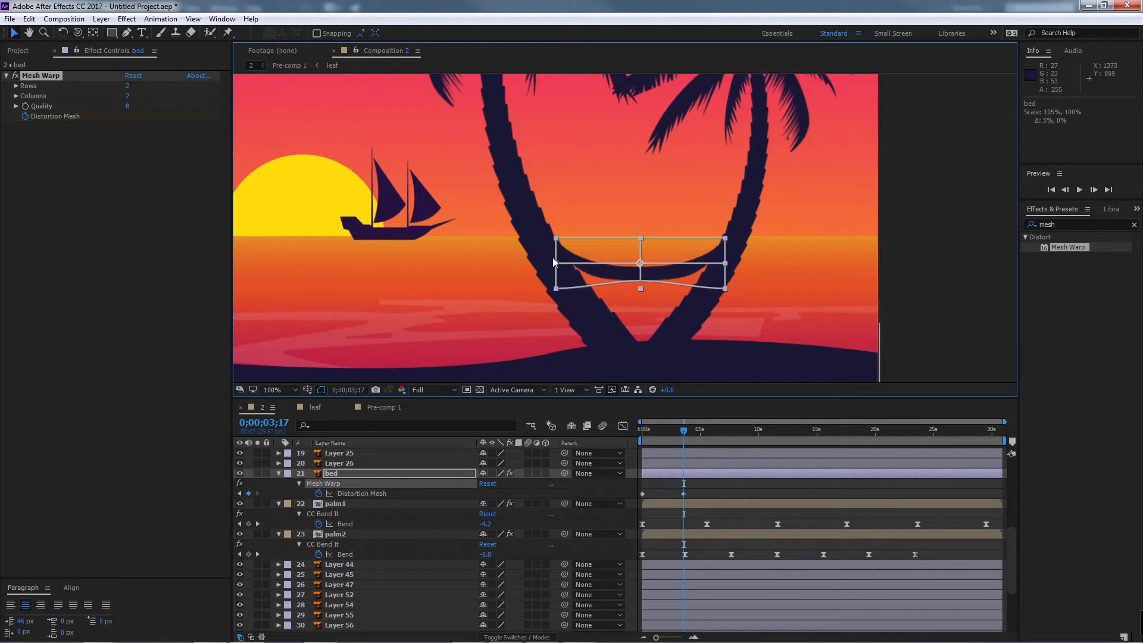
Step: Raise the hammock's upper, centre and lower middle mesh points at 0;00;03;17 to lift its sagging centre, undoing the accidental layer scaling
left_click(641, 237)
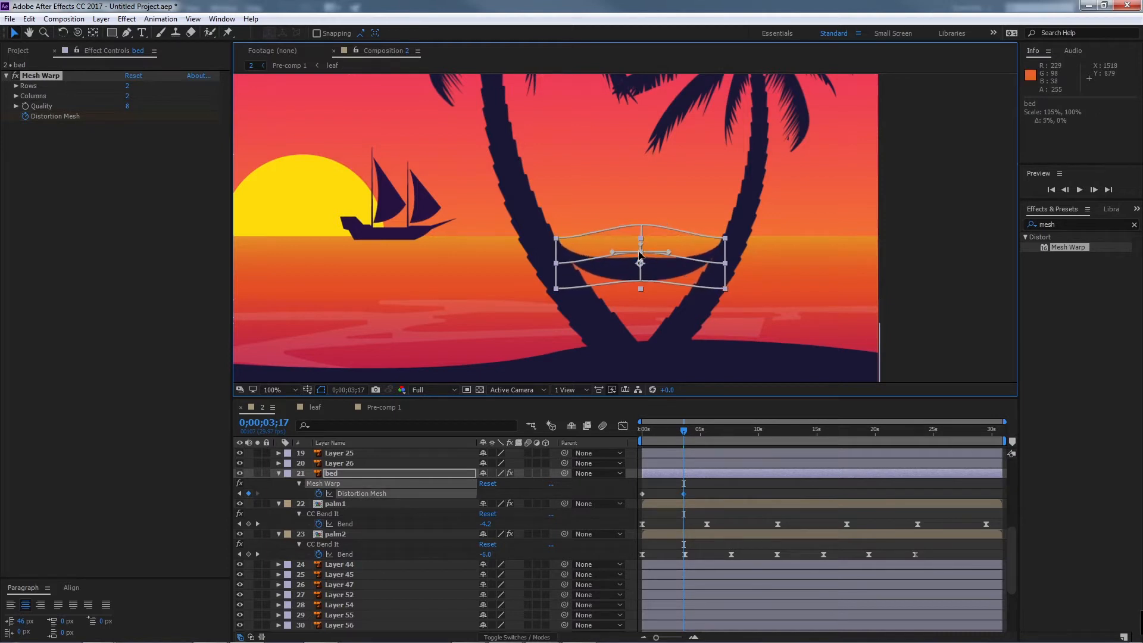
left_click_drag(640, 288, 641, 281)
key("ctrl+z")
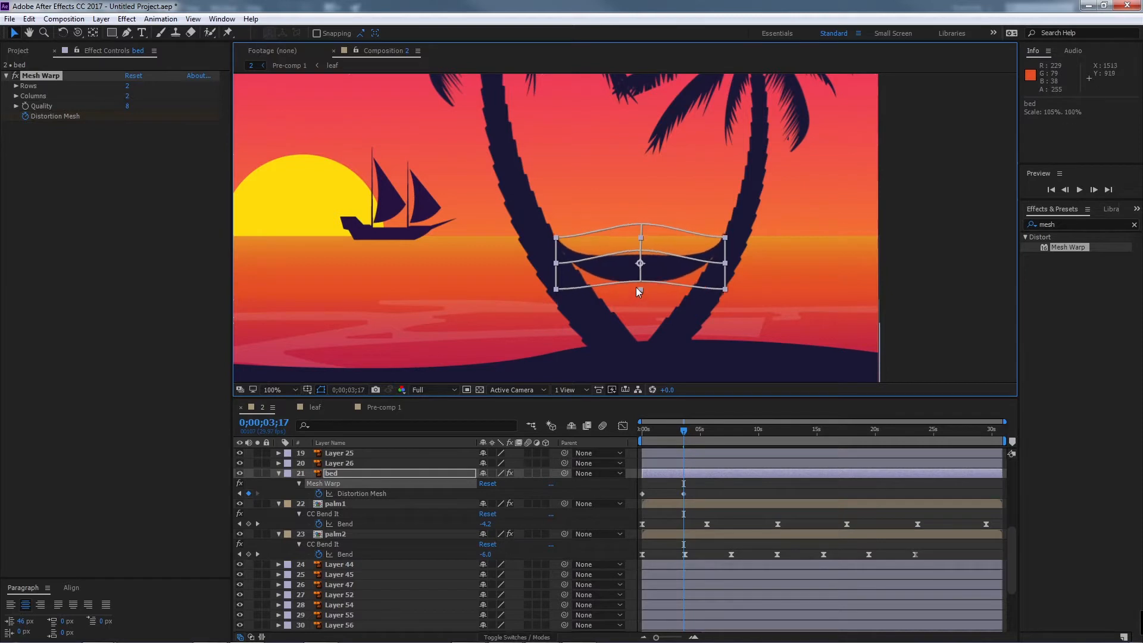
left_click(640, 280)
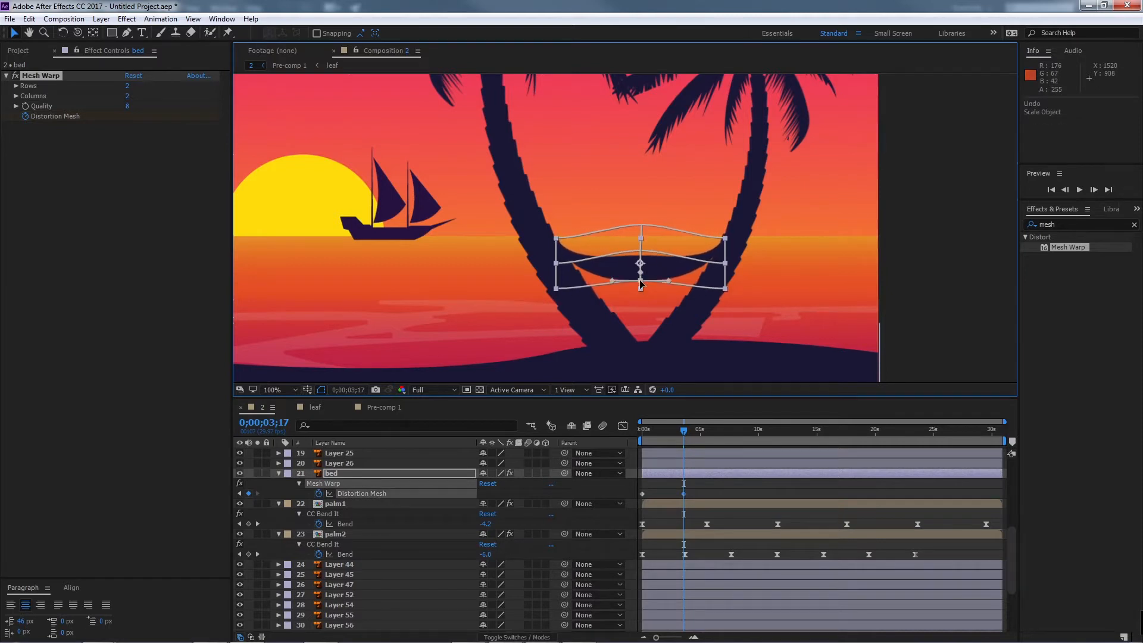
left_click_drag(641, 281, 642, 271)
Step: At 0;00;05;29, lower the hammock's middle mesh points and pull the upper corner points outward toward the palm trunks
left_click_drag(684, 431, 714, 432)
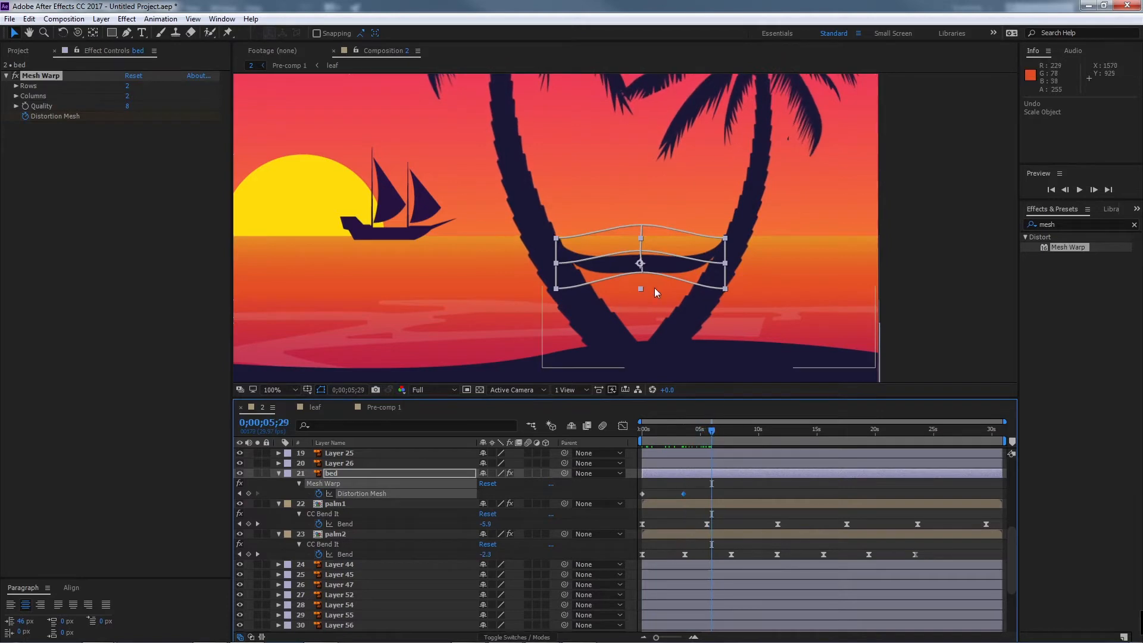
left_click_drag(640, 288, 640, 238)
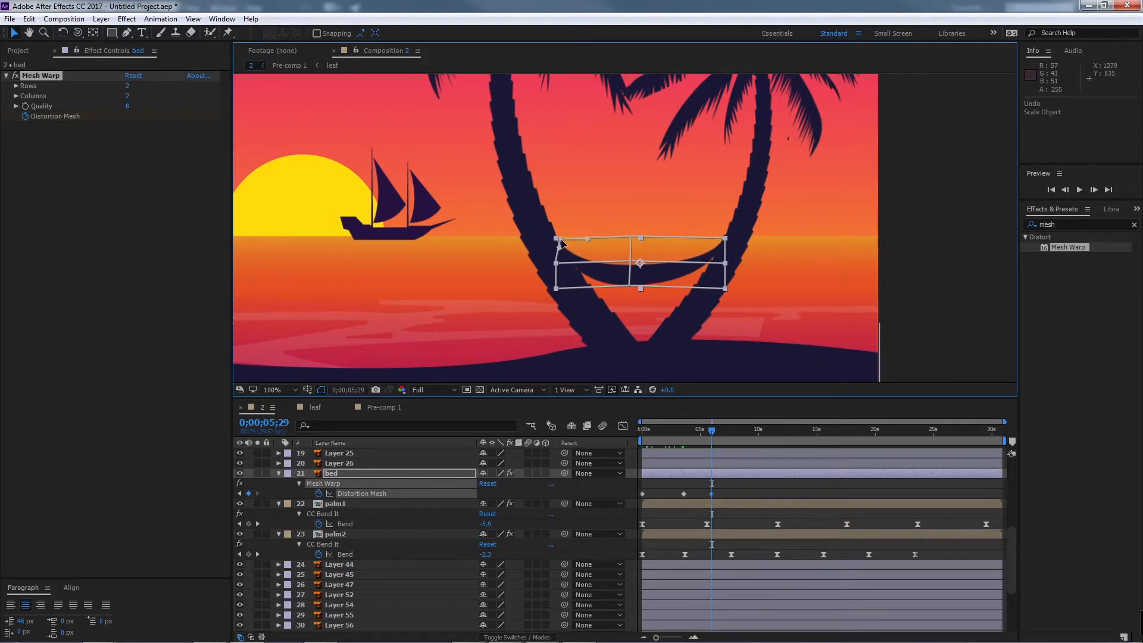
left_click_drag(725, 238, 737, 232)
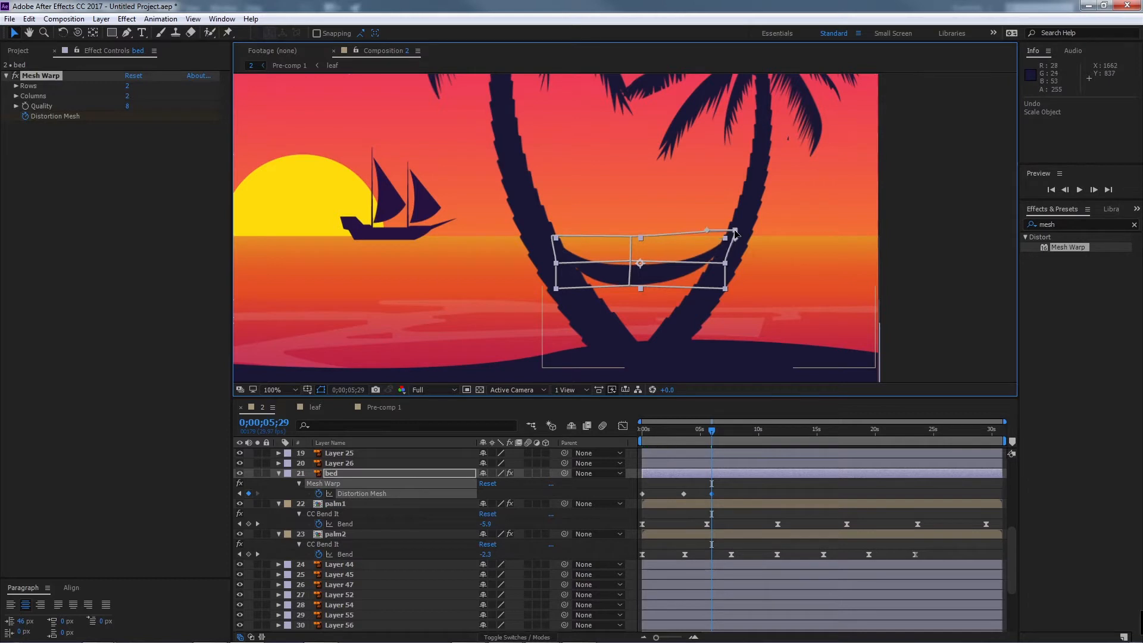
Step: Move the middle Distortion Mesh keyframe to 0;00;02;22, apply Easy Ease to all three keyframes, and preview the hammock's motion
key("Home")
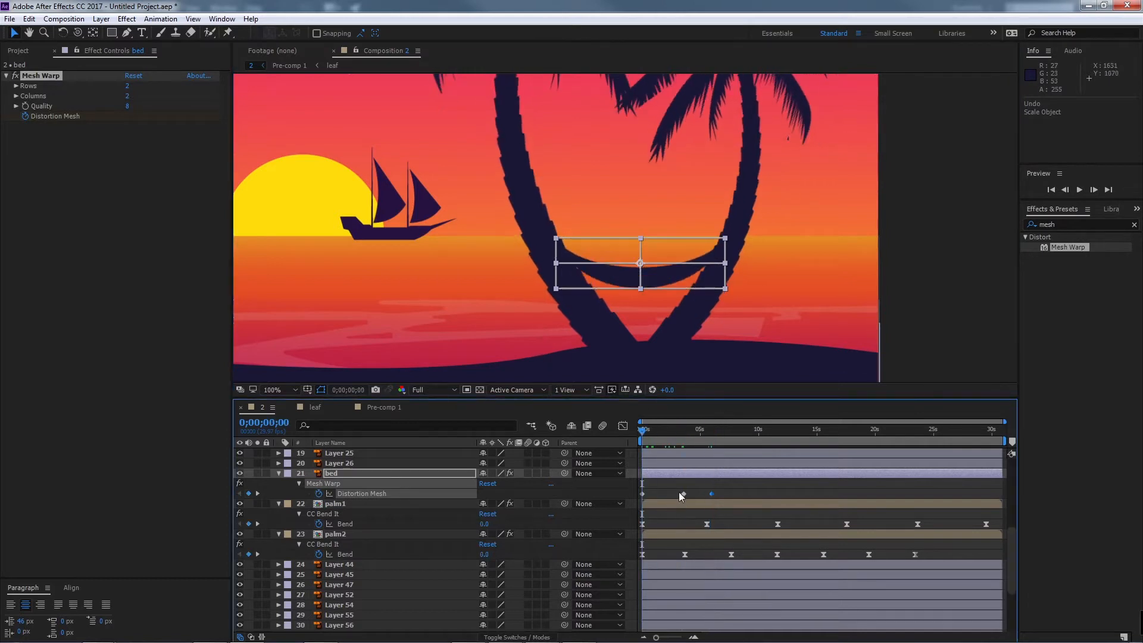
left_click_drag(683, 493, 637, 499)
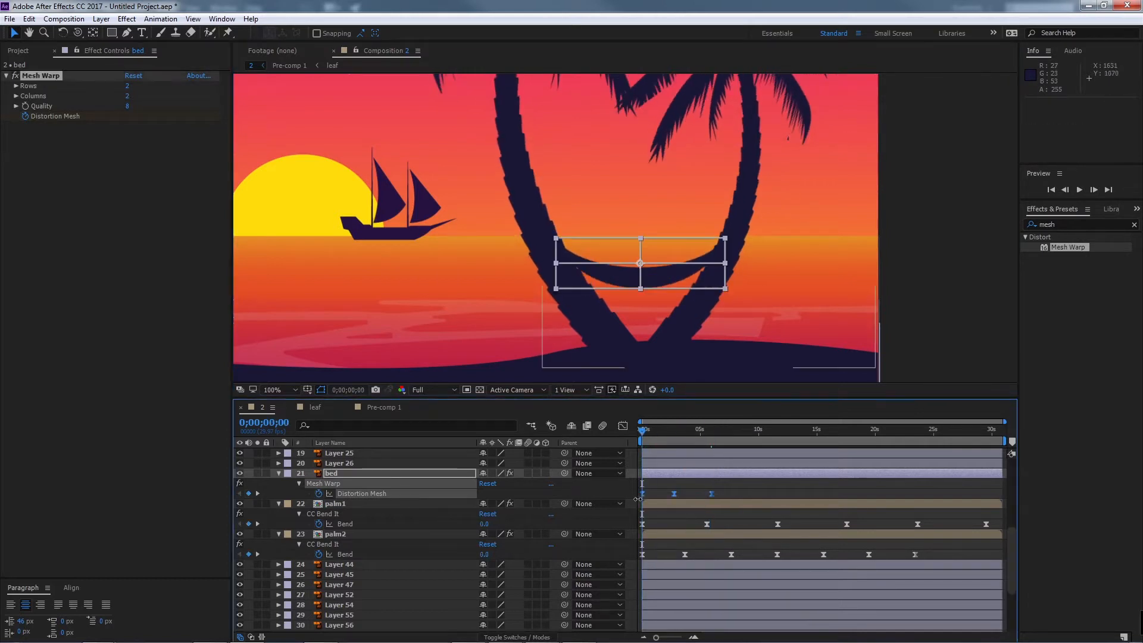
key("F9")
key("space")
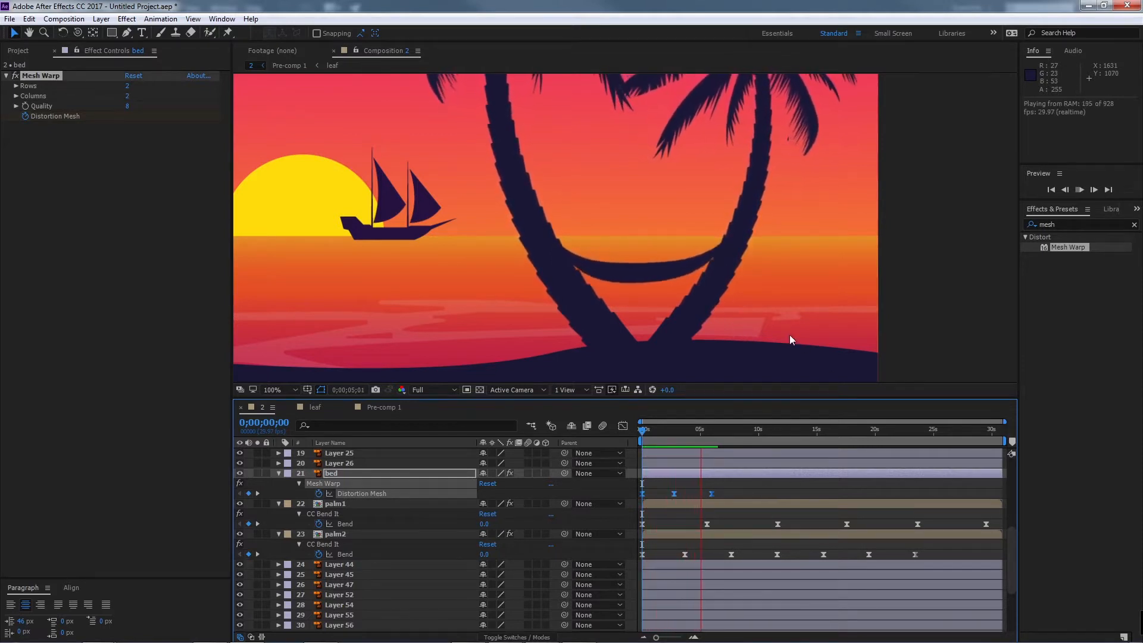
Step: Copy the three Distortion Mesh keyframes and paste them at about 9.7 seconds
left_click(721, 430)
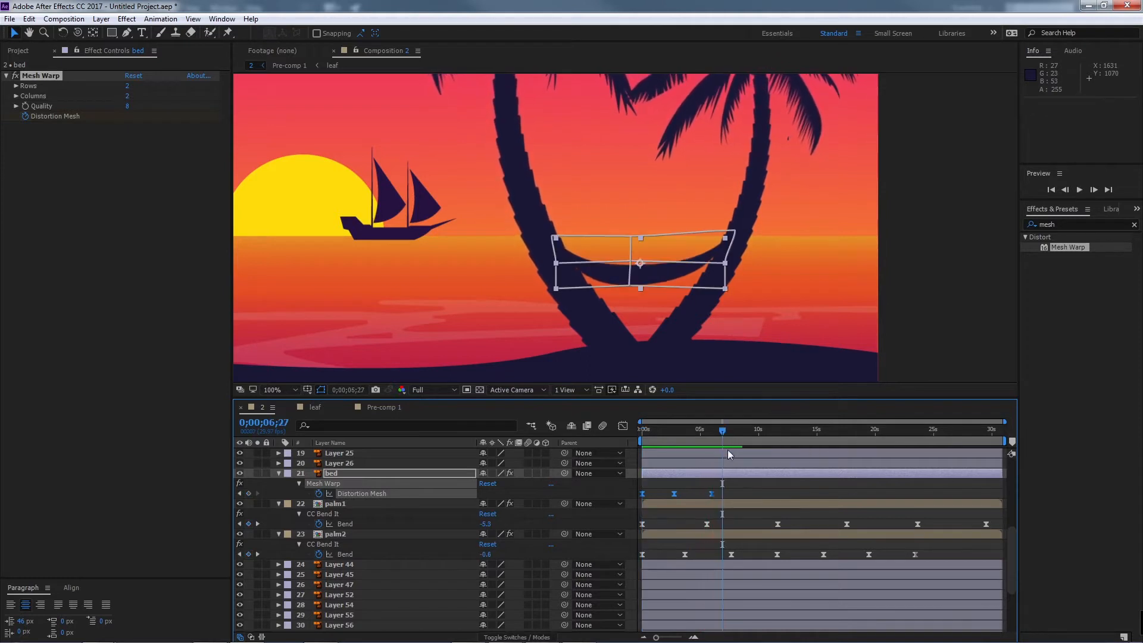
left_click_drag(723, 429, 741, 429)
left_click_drag(733, 491, 626, 501)
key("ctrl+c")
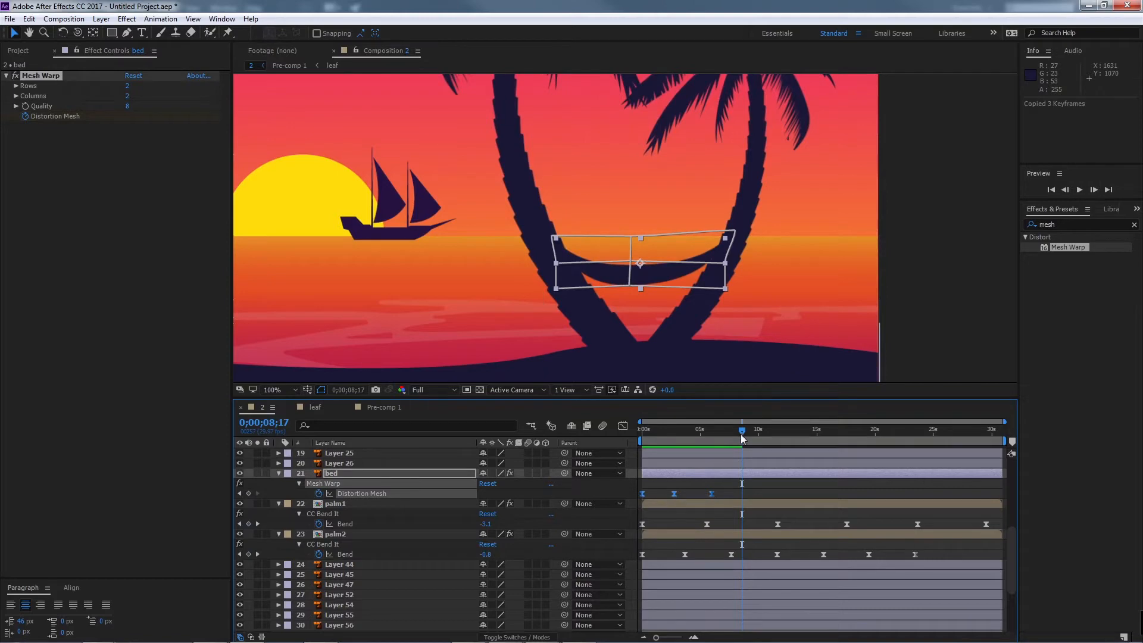
left_click_drag(742, 430, 756, 431)
key("ctrl+v")
Step: Preview the whole scene to check how the hammock moves with the two swaying palms
key("space")
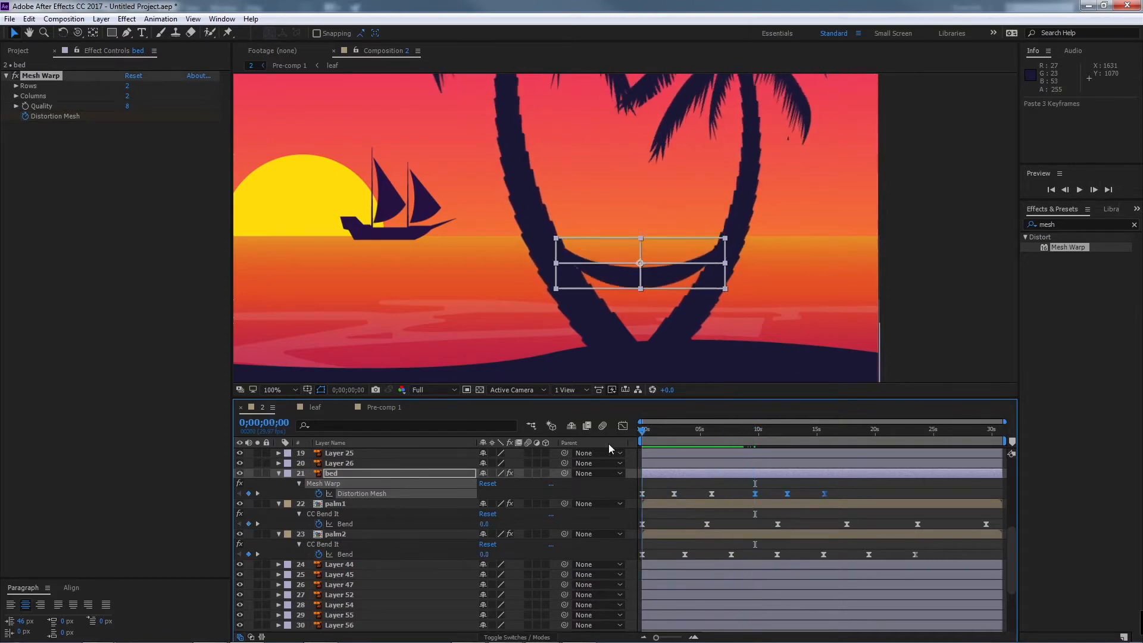
key("space")
scroll(755, 262, "down", 2)
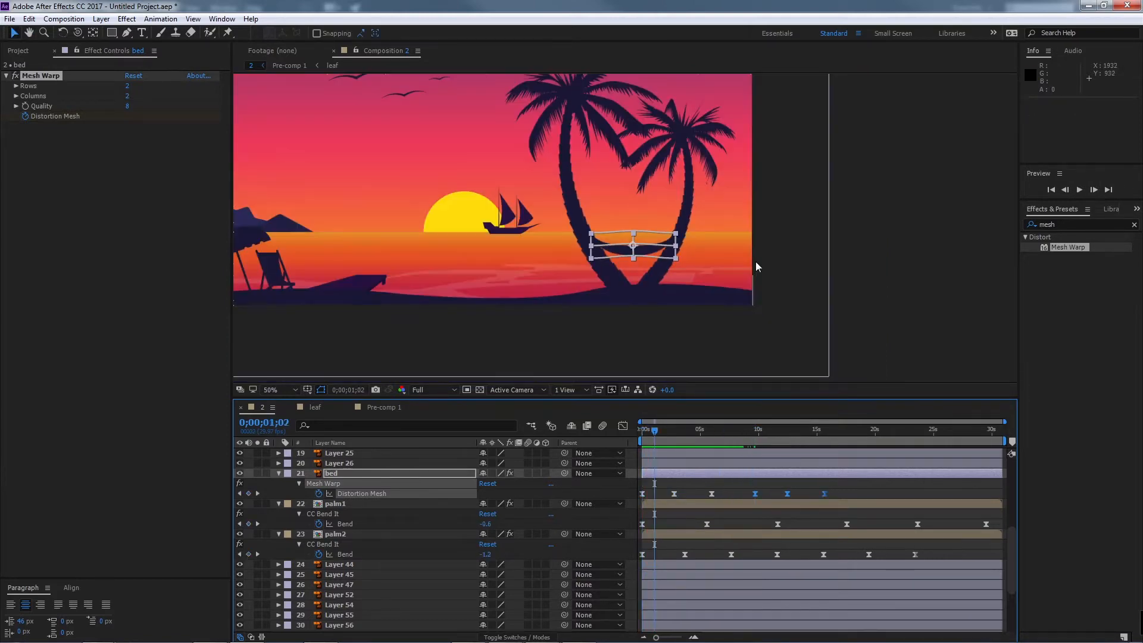
left_click(836, 282)
key("space")
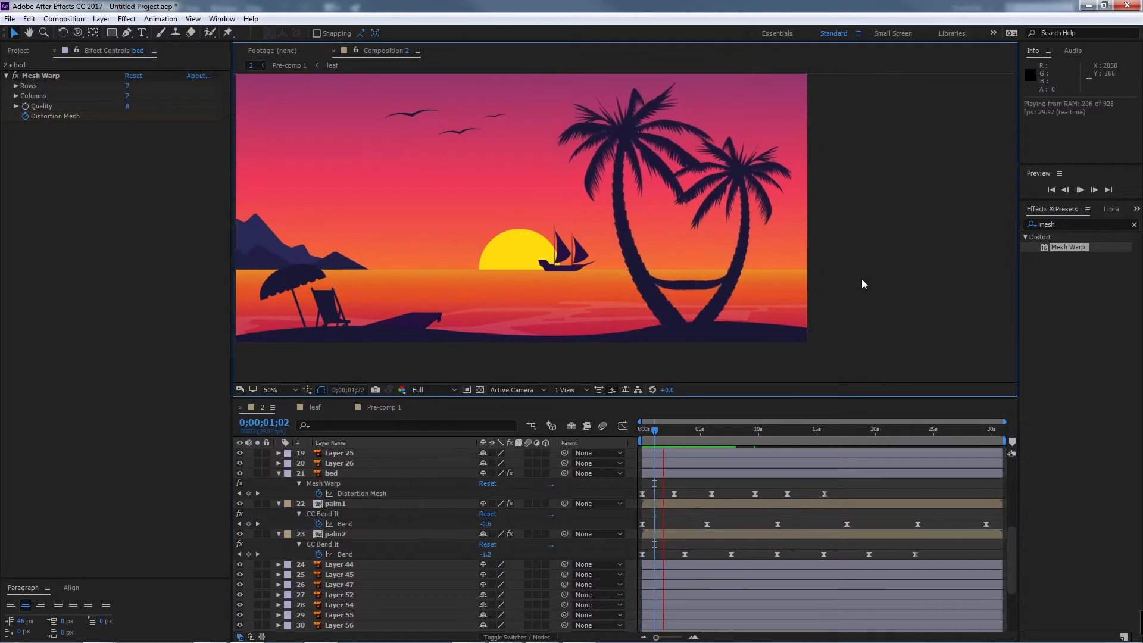
Step: At the 0;00;02;22 keyframe, lower the hammock's lower middle mesh point slightly
scroll(714, 289, "up", 2)
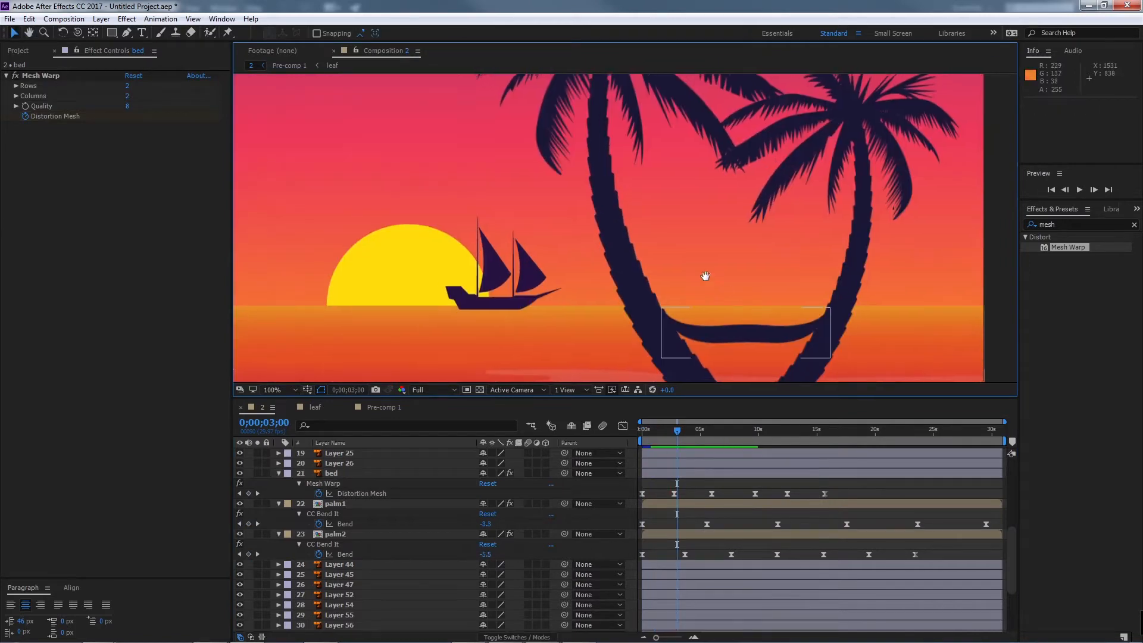
key("space")
left_click_drag(676, 430, 674, 431)
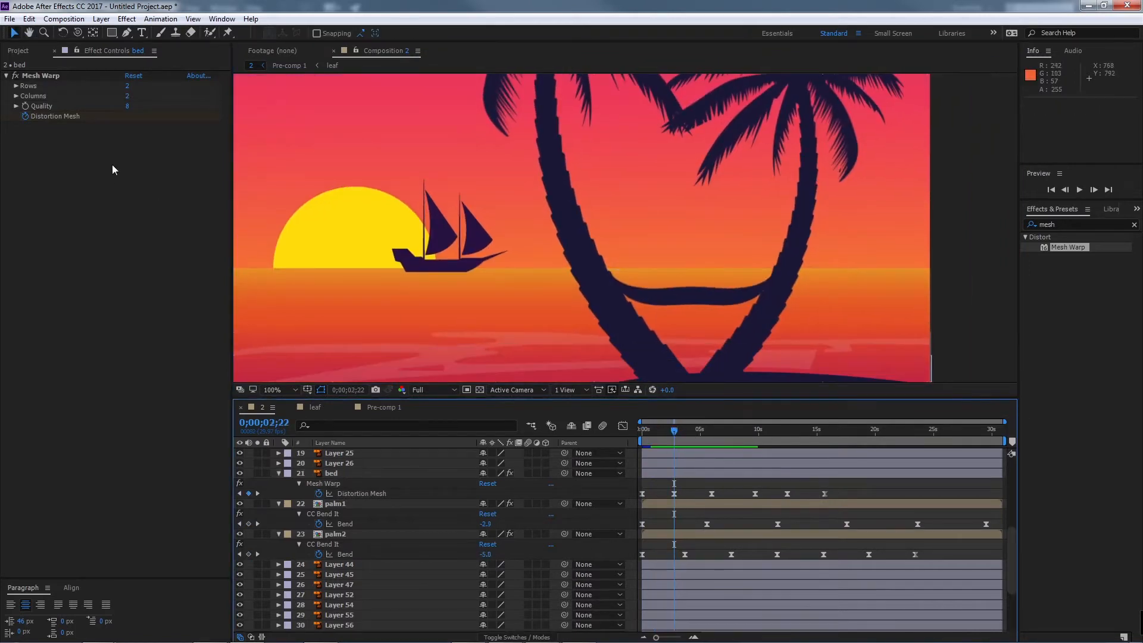
left_click(52, 77)
left_click(692, 294)
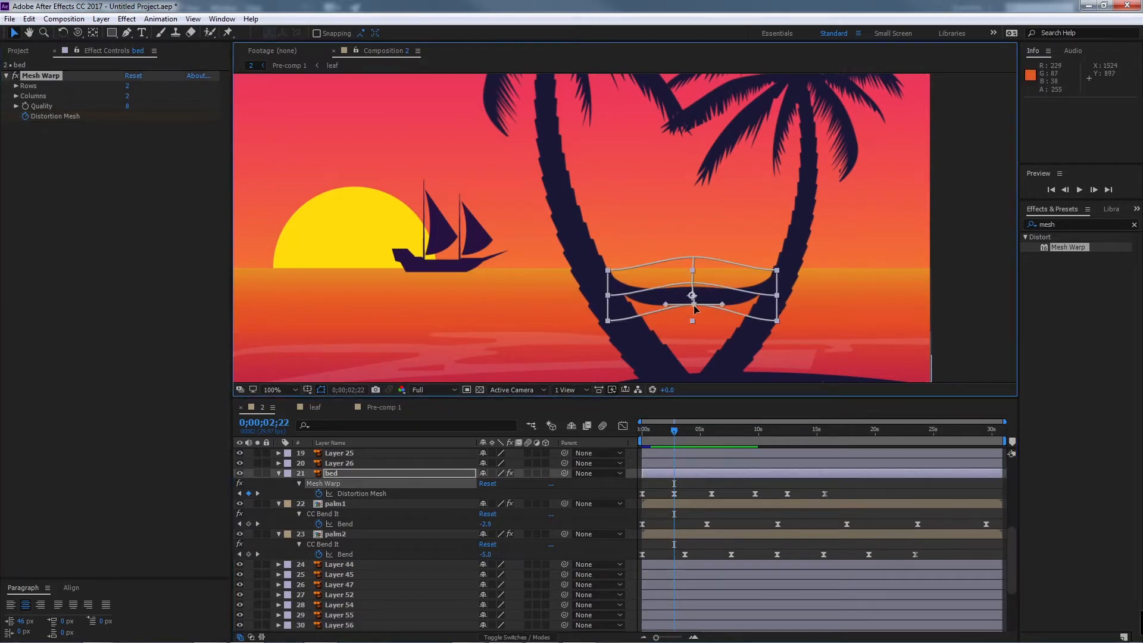
left_click_drag(694, 308, 695, 309)
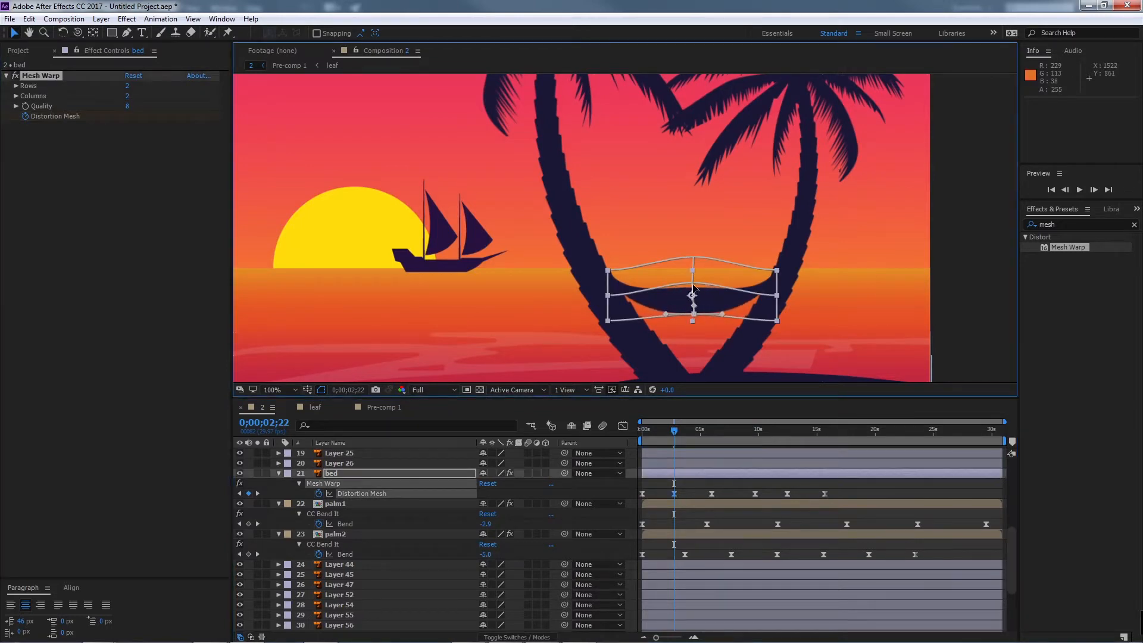
Step: Lower the hammock's middle mesh point at the Distortion Mesh keyframe at about 12.5 seconds and preview the scene from the start
left_click_drag(677, 429, 696, 430)
left_click_drag(674, 494, 682, 494)
key("ctrl+z")
left_click_drag(733, 434, 791, 438)
left_click_drag(694, 304, 696, 319)
key("Home")
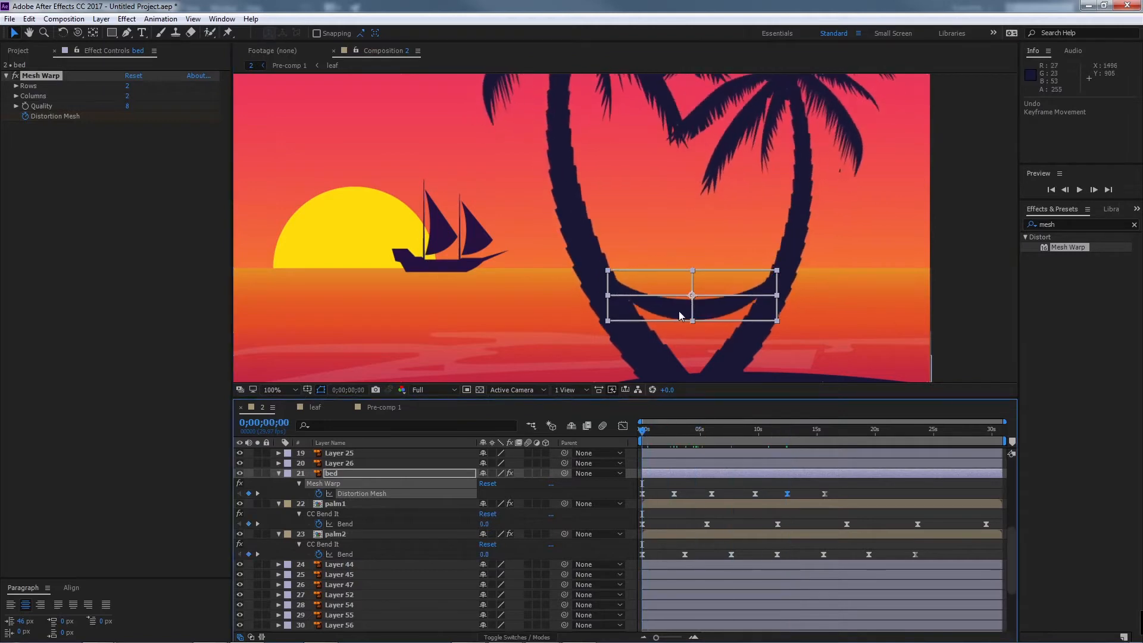
key("comma")
left_click(887, 319)
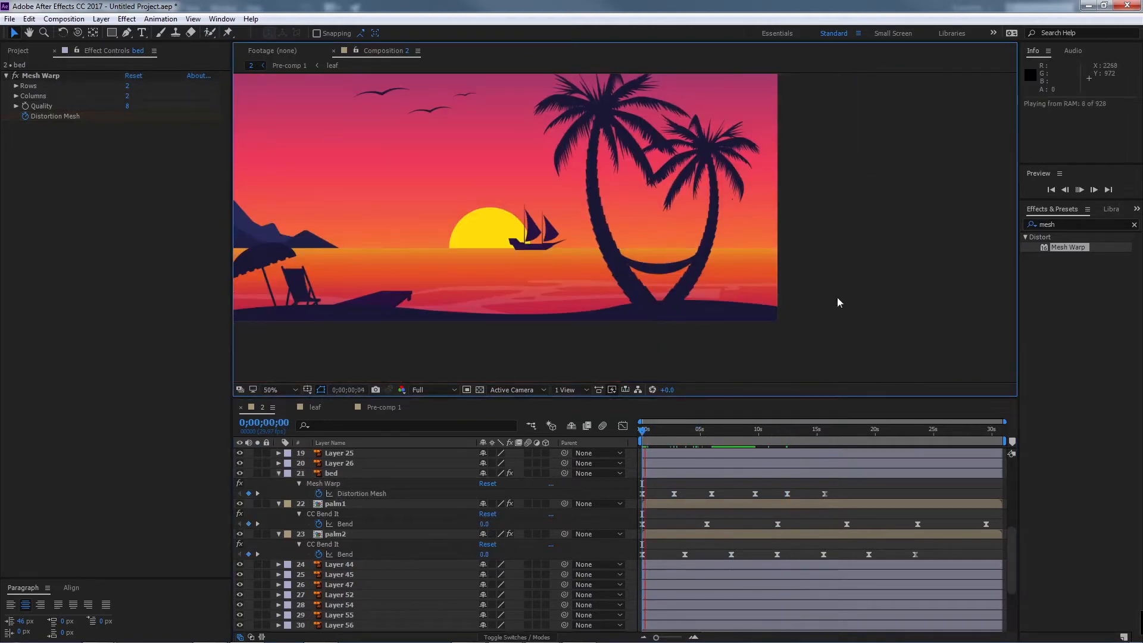
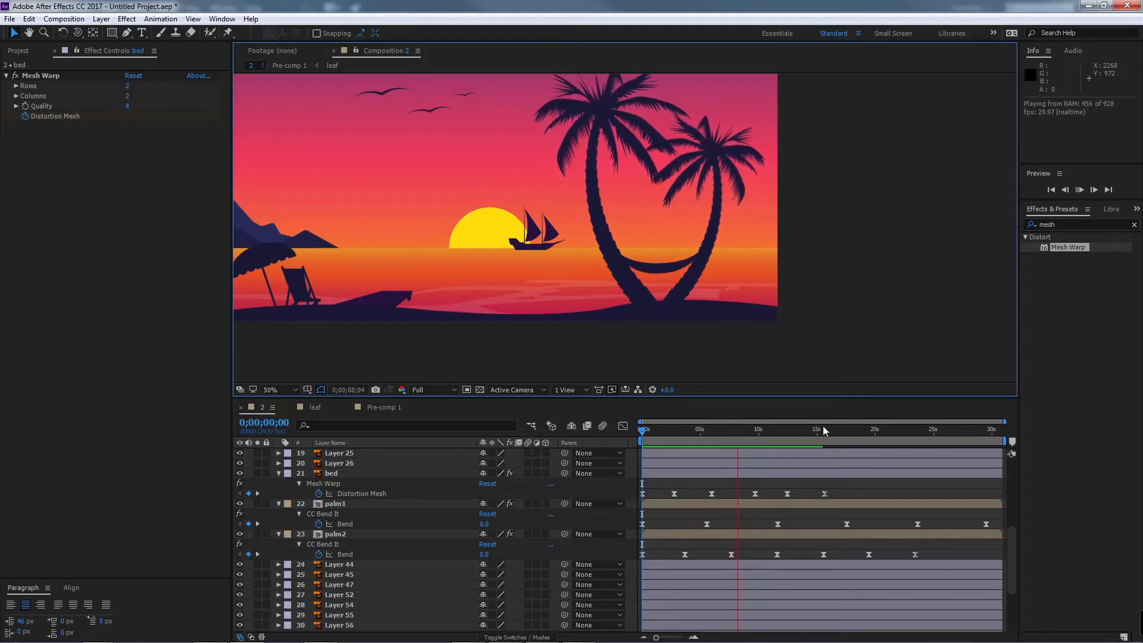
Step: Copy the last three Distortion Mesh keyframes of the bed layer and paste them at 0;00;20;06
left_click(827, 442)
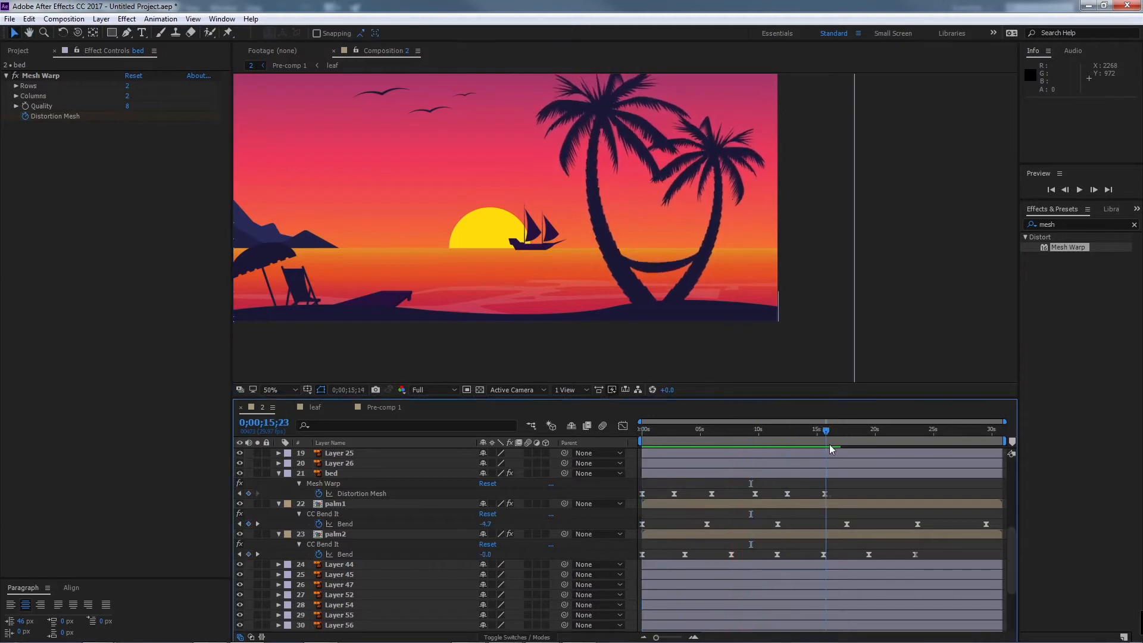
left_click_drag(860, 495, 751, 497)
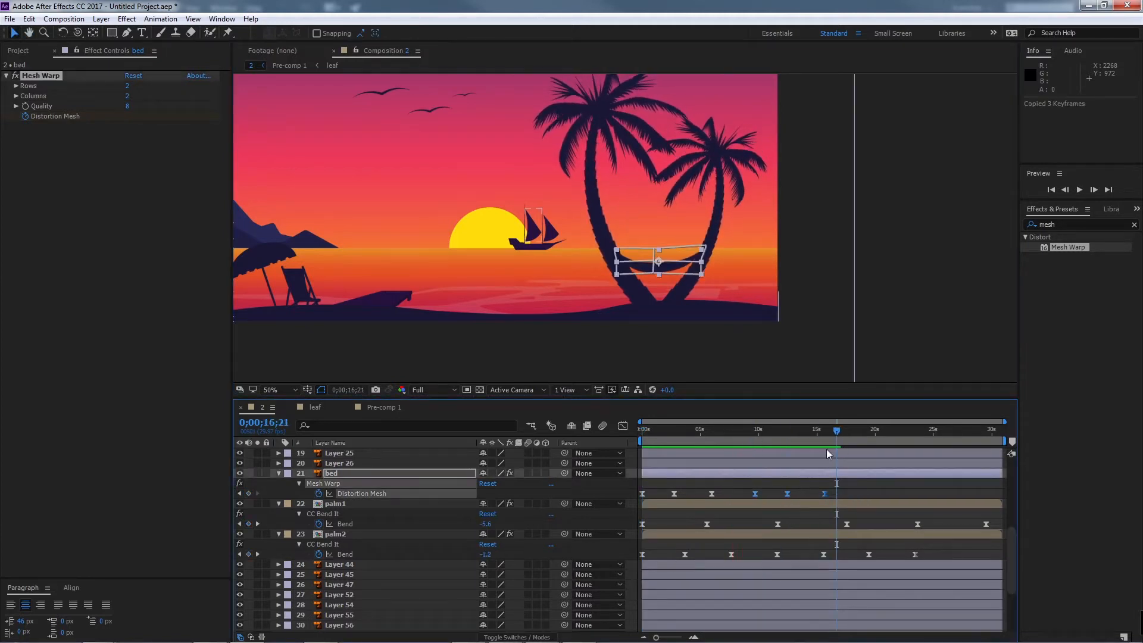
left_click(877, 438)
key("ctrl+v")
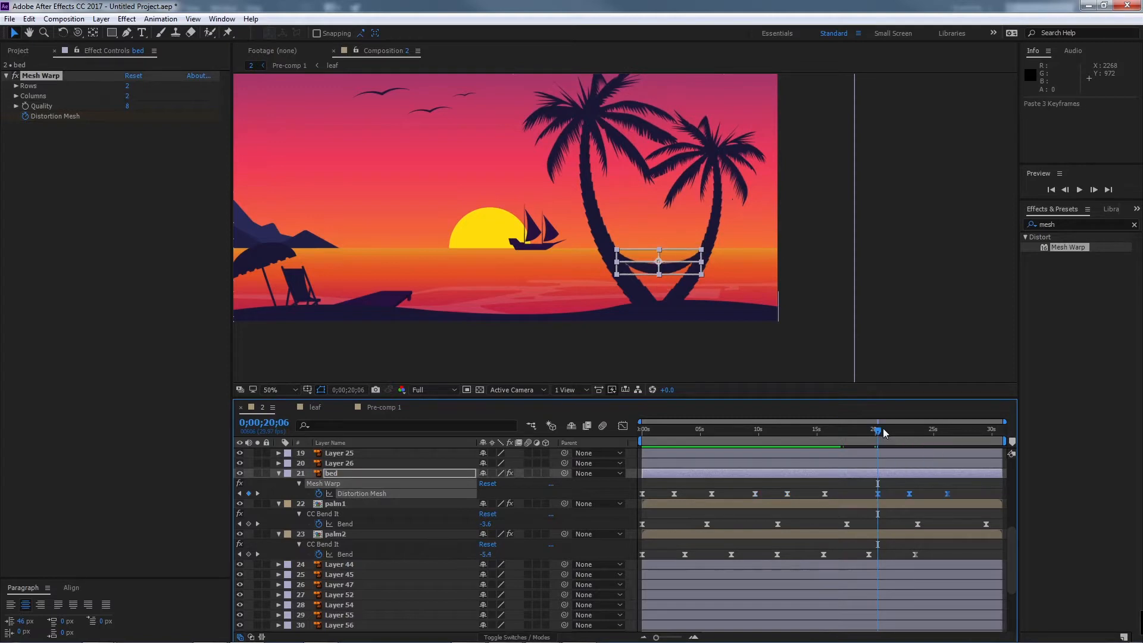
Step: Paste the Distortion Mesh keyframes again at about 29 seconds and end the work area at 0;00;30;00
left_click(989, 437)
left_click_drag(974, 432, 648, 435)
key("ctrl+v")
key("n")
Step: Preview the extended hammock and palm motion across the timeline
key("space")
left_click_drag(416, 267, 444, 297)
left_click(519, 251)
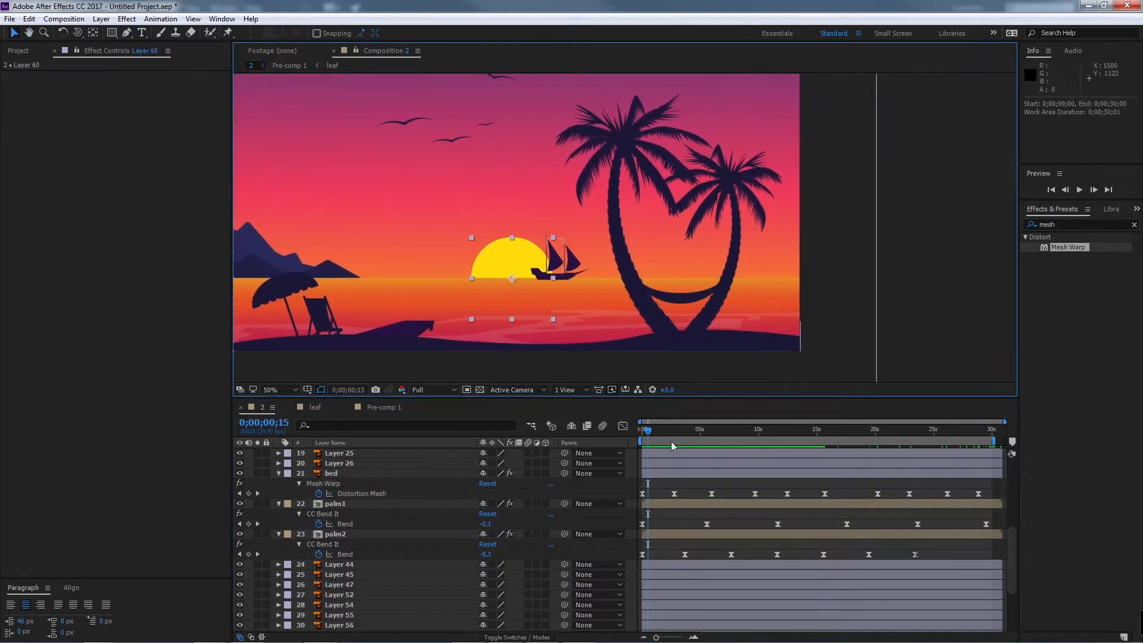
left_click_drag(648, 433, 627, 436)
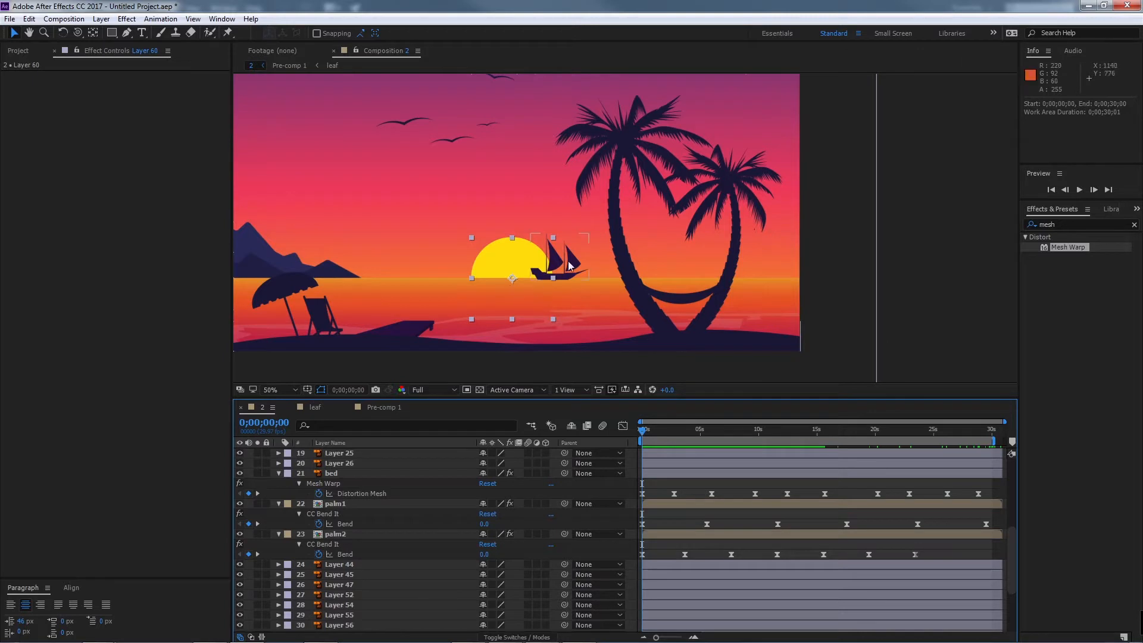
left_click_drag(652, 439, 932, 446)
left_click_drag(814, 453, 630, 449)
Step: Select the beach umbrella, Layer 15, and reveal its Rotation property
left_click_drag(568, 301, 614, 286)
left_click(321, 280)
scroll(333, 280, "up", 1)
left_click_drag(443, 274, 791, 210)
left_click_drag(574, 254, 660, 248)
scroll(441, 524, "down", 3)
scroll(419, 523, "up", 8)
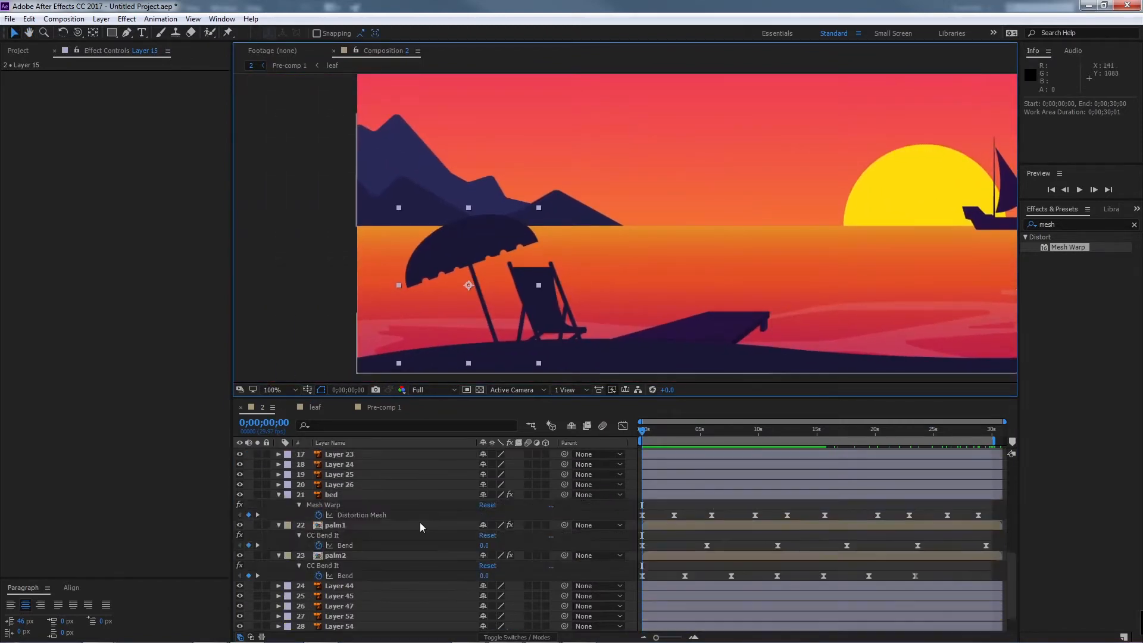
key("r")
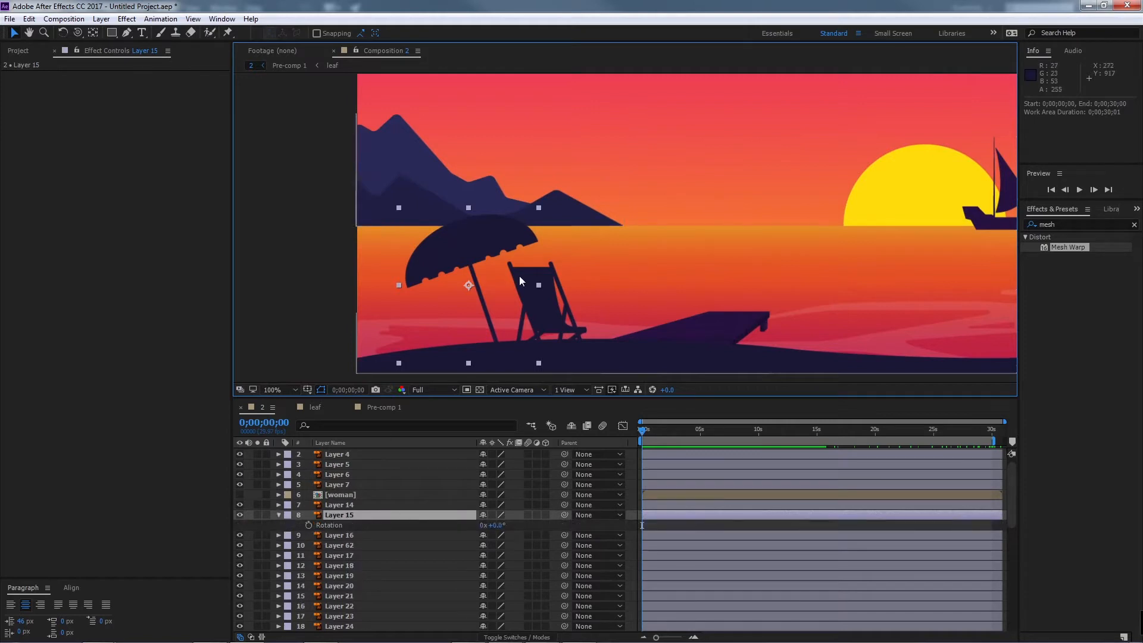
Step: Move the umbrella's anchor point to the base of its pole and check which artwork the layer contains
left_click(94, 32)
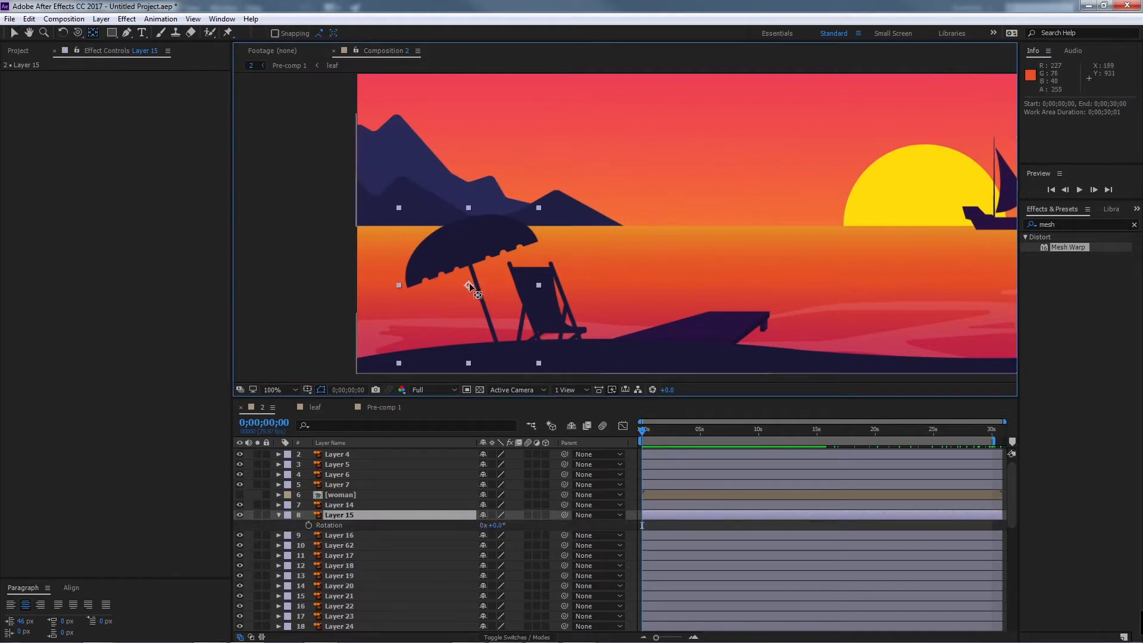
left_click_drag(468, 285, 500, 348)
left_click(240, 514)
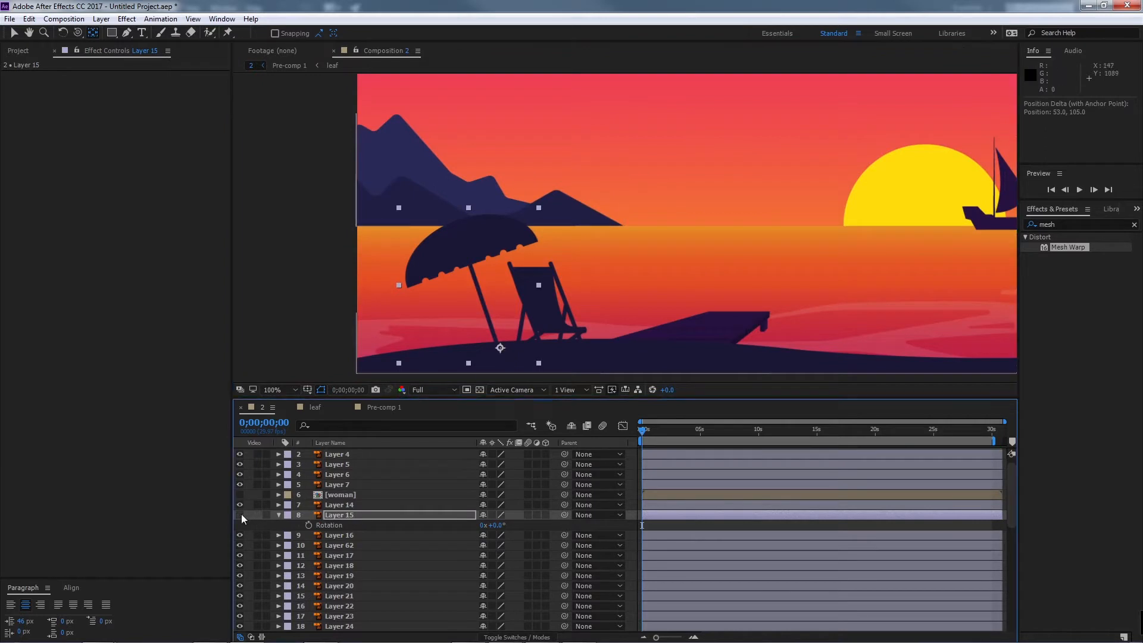
left_click(240, 514)
Step: Keyframe the umbrella's Rotation at 0, 0;00;02;15 and 0;00;05;15, ending at -1°, and apply Easy Ease to all three keyframes
left_click(308, 525)
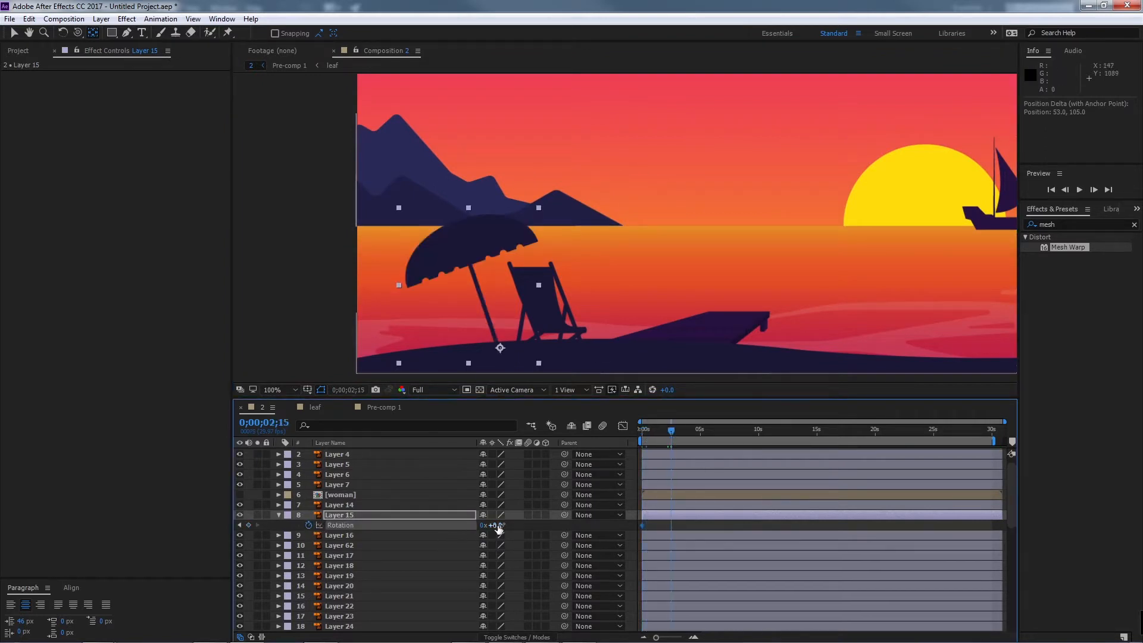
left_click_drag(498, 527, 493, 526)
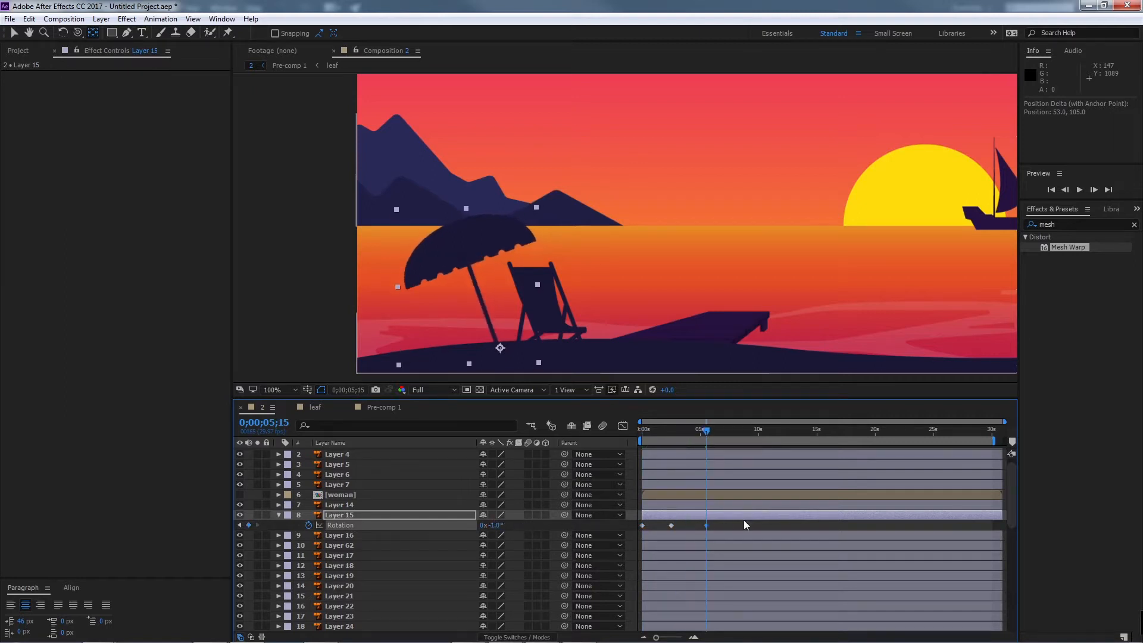
left_click_drag(725, 525, 614, 532)
key("F9")
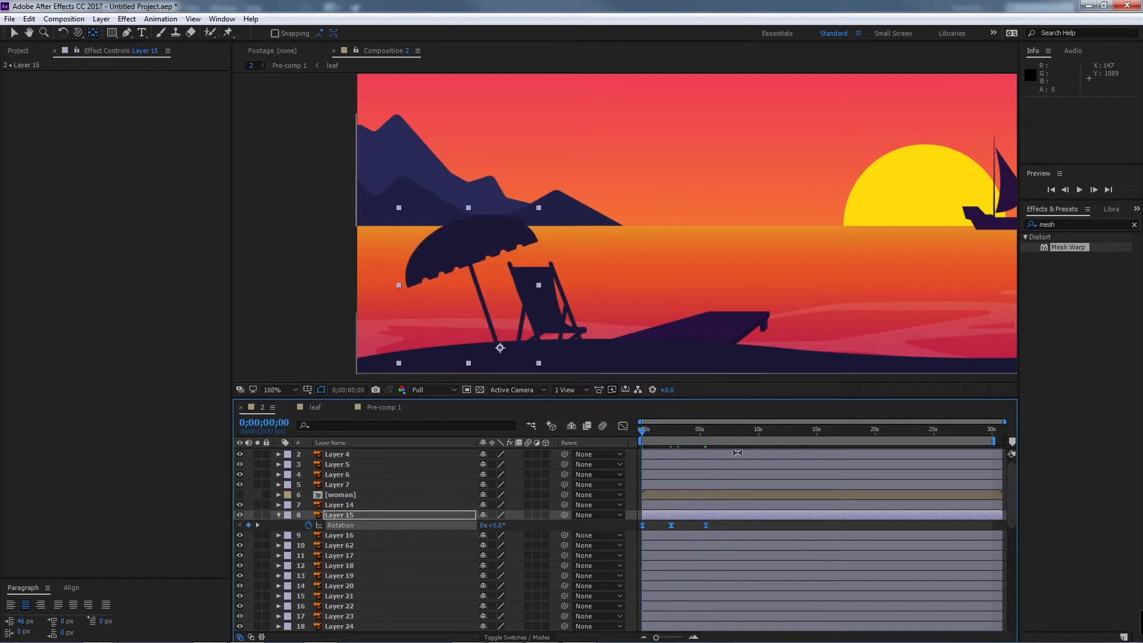
Step: Preview the umbrella's sway and slow it by stretching its Rotation keyframes to span about 9 seconds
key("space")
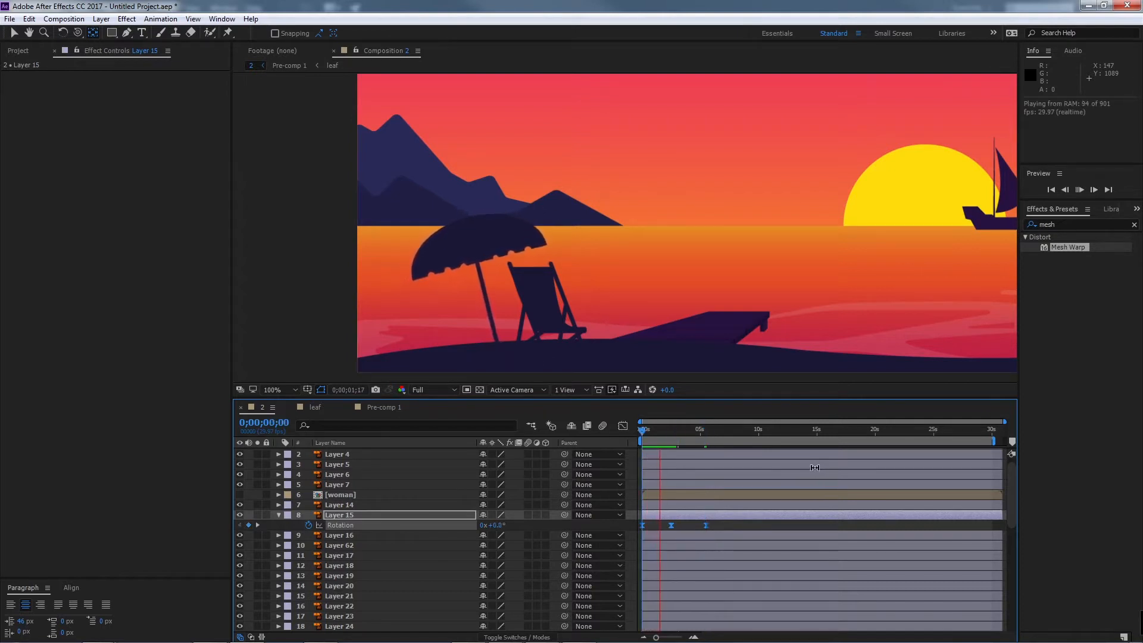
key("space")
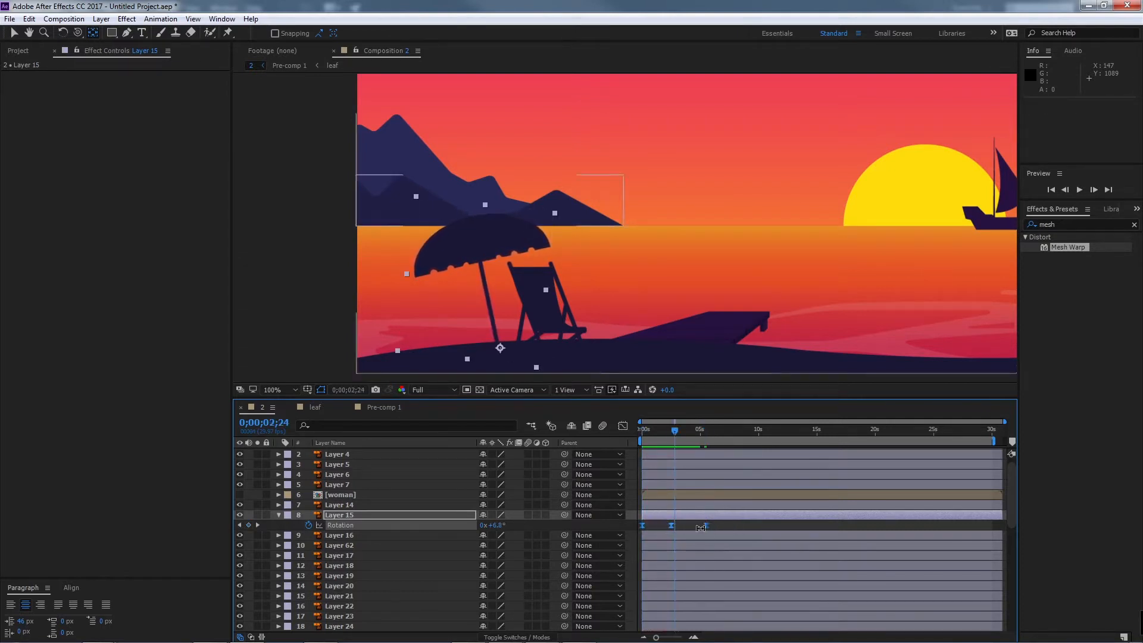
left_click_drag(747, 527, 747, 526)
key("space")
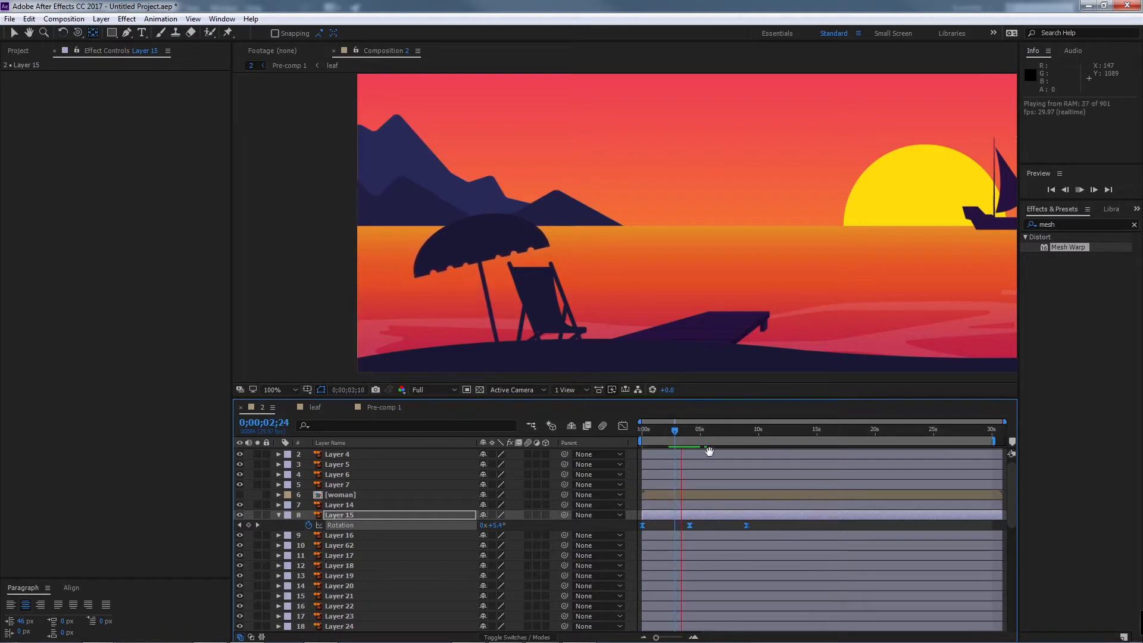
left_click_drag(683, 433, 740, 437)
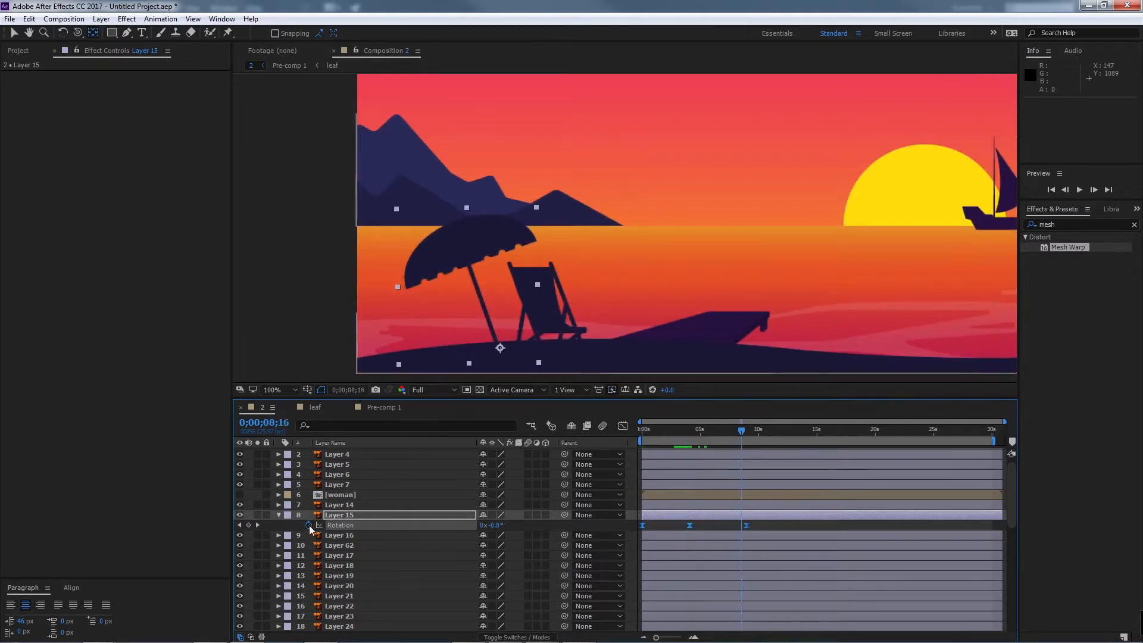
Step: Add the expression loopOut(type = "cycle", numKeyframes = 0) to the umbrella's Rotation
left_click(308, 525, "alt")
left_click(523, 534)
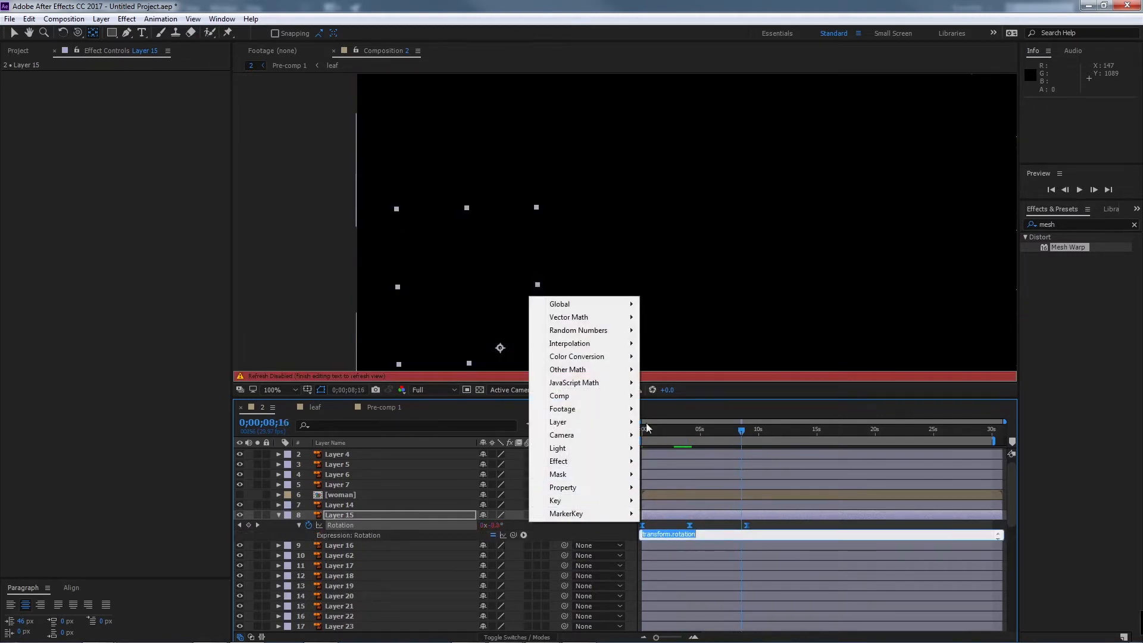
mouse_move(612, 490)
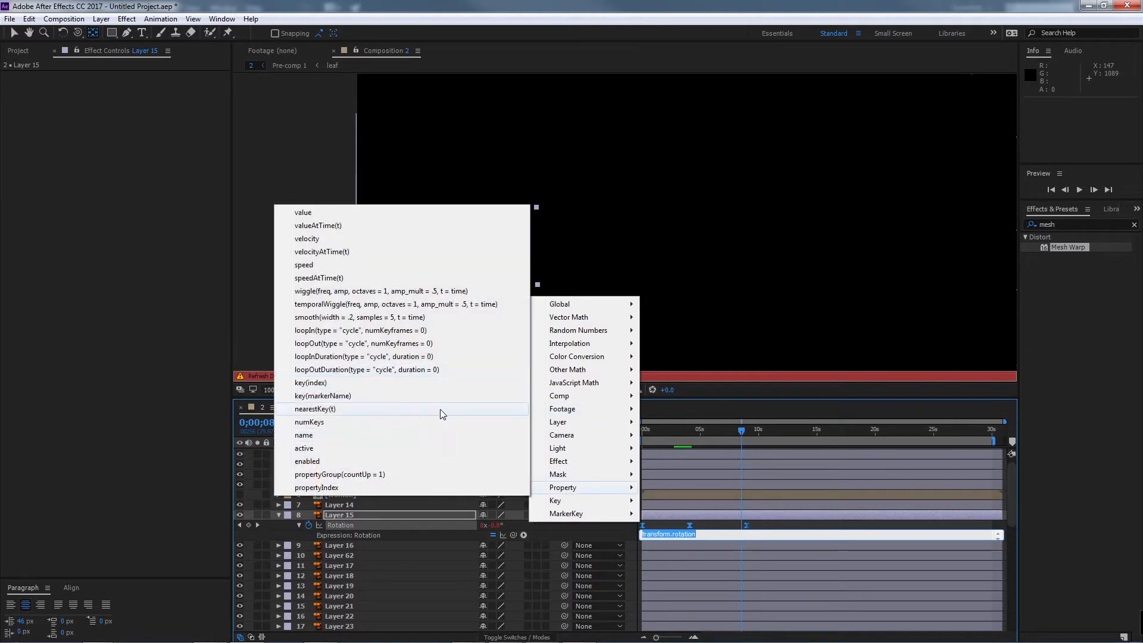
left_click(373, 344)
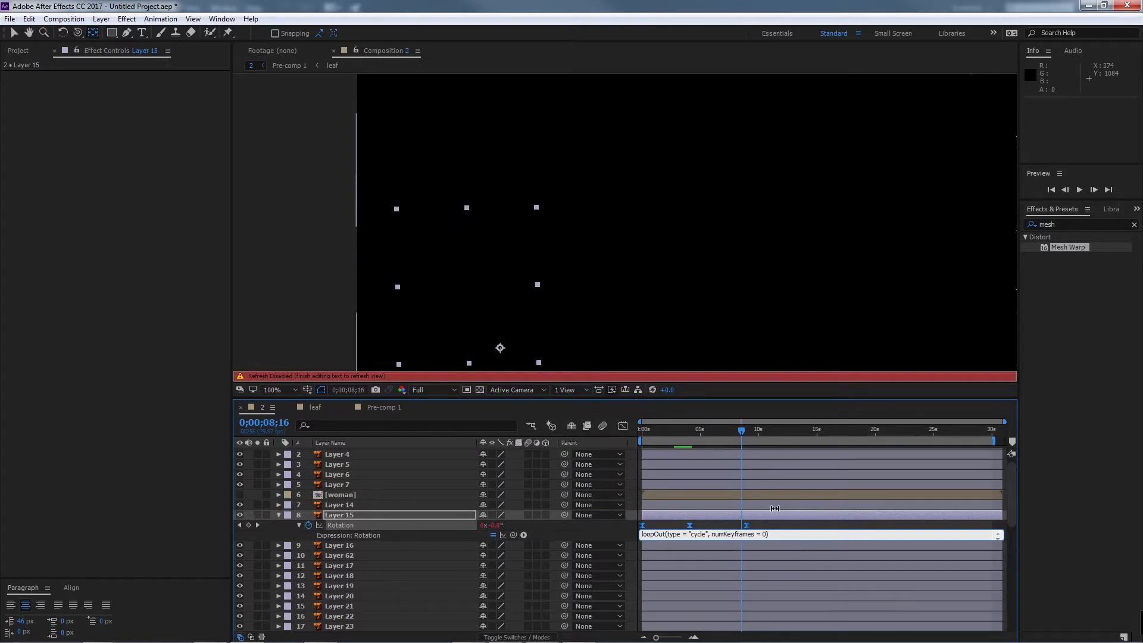
Step: Commit the loopOut cycle expression on Layer 15's rotation and preview the scene from the first frame
left_click(791, 527)
left_click_drag(741, 430, 640, 430)
scroll(663, 297, "down", 1)
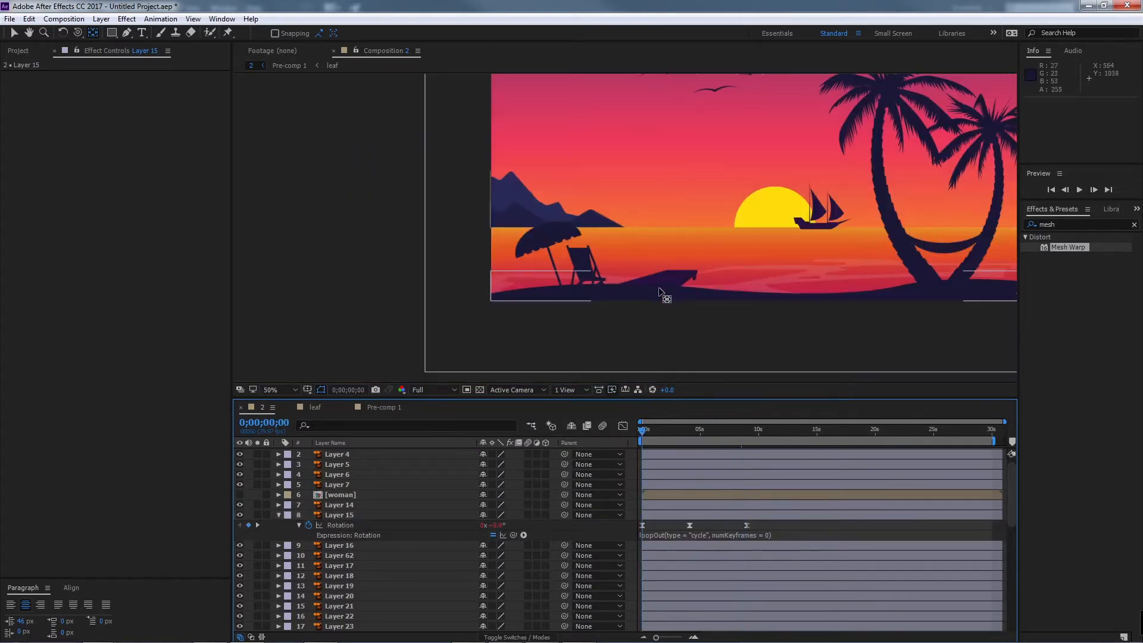
left_click_drag(715, 287, 613, 321)
key("space")
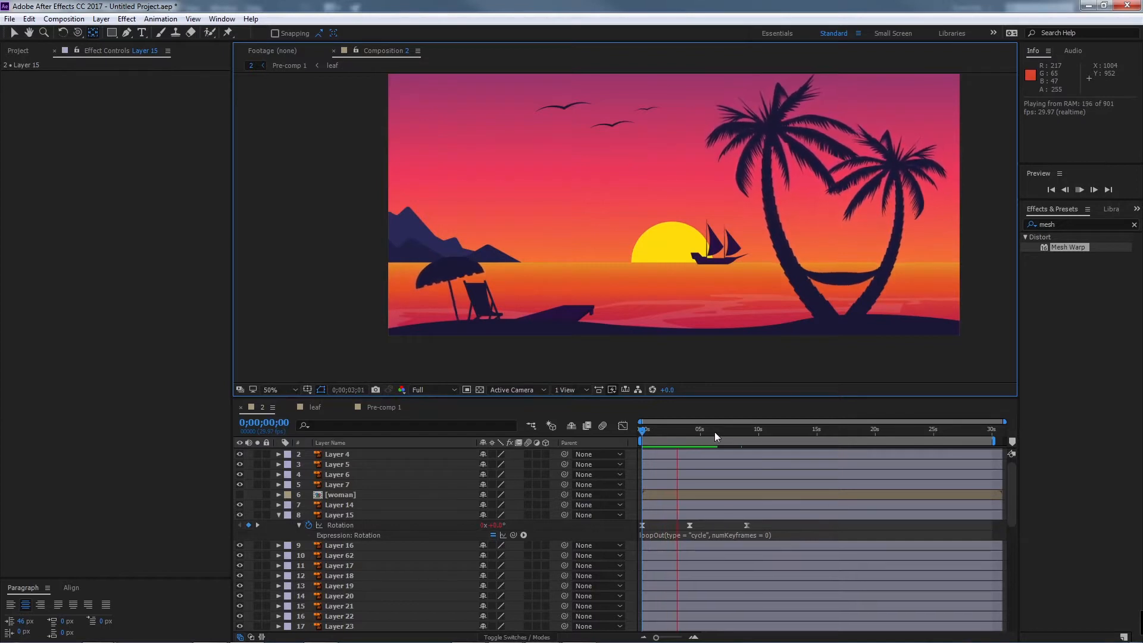
key("space")
left_click_drag(676, 433, 627, 440)
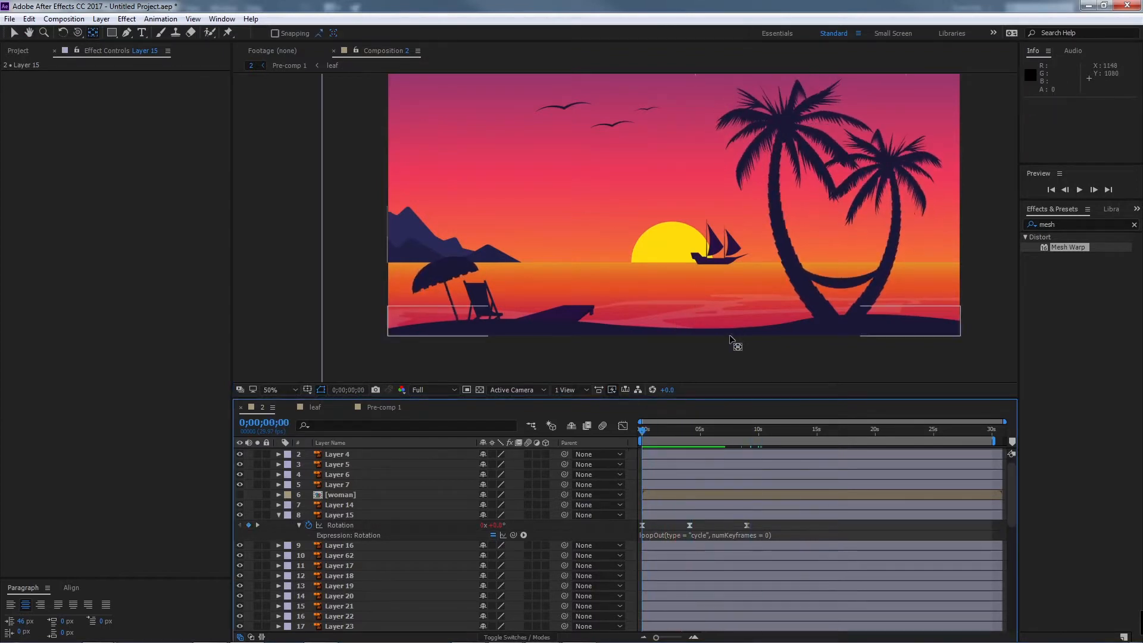
Step: Make the woman layer visible in the beach scene and open its nested composition
left_click_drag(729, 343, 751, 276)
left_click(348, 494)
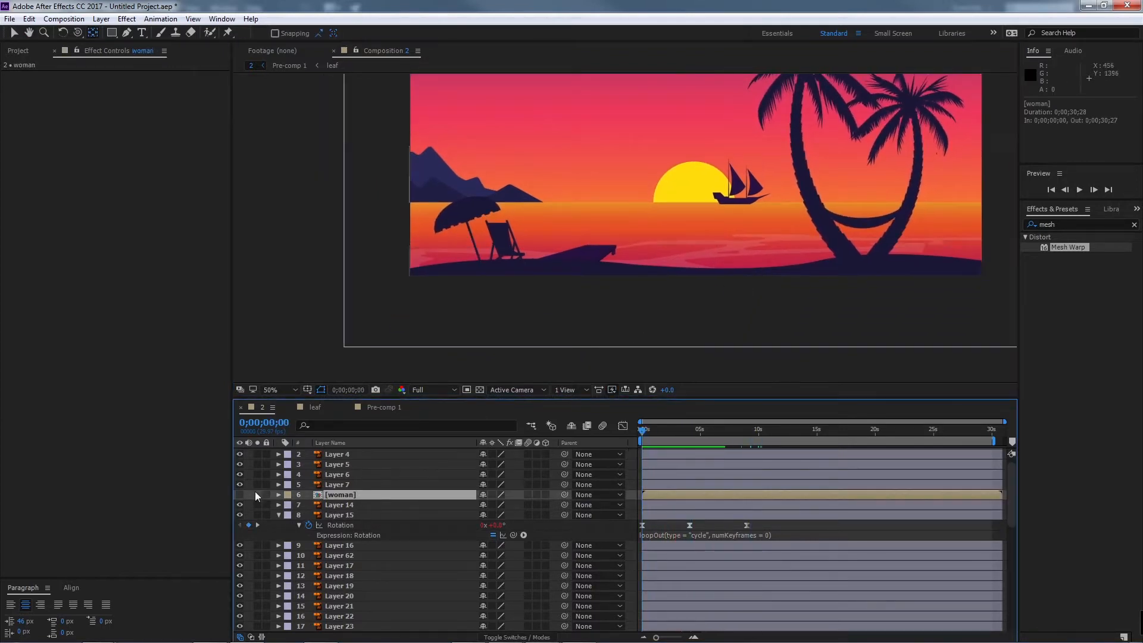
left_click(239, 495)
scroll(611, 219, "up", 4)
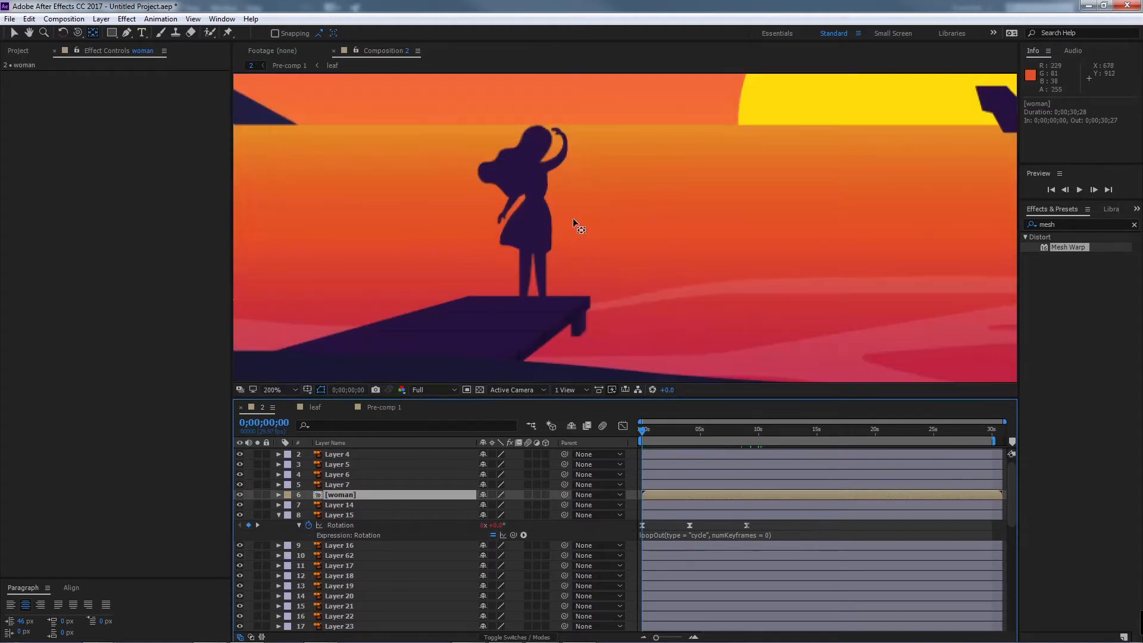
double_click(372, 495)
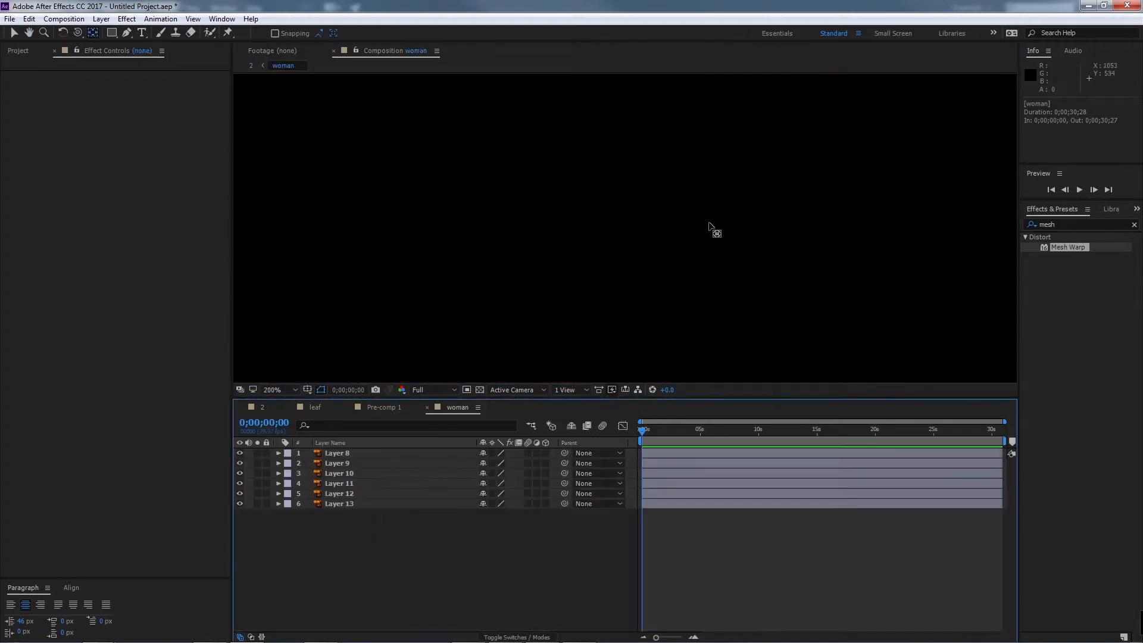
Step: Turn on the transparency grid behind the woman figure and centre her in view
scroll(587, 247, "up", 4)
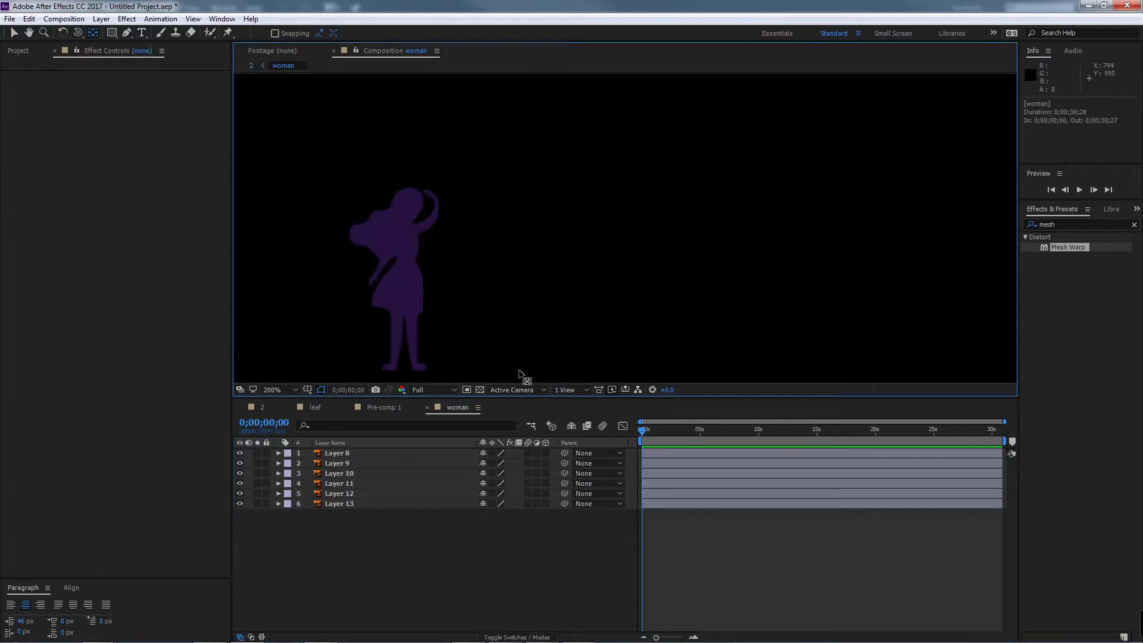
left_click(479, 390)
left_click_drag(445, 275, 662, 235)
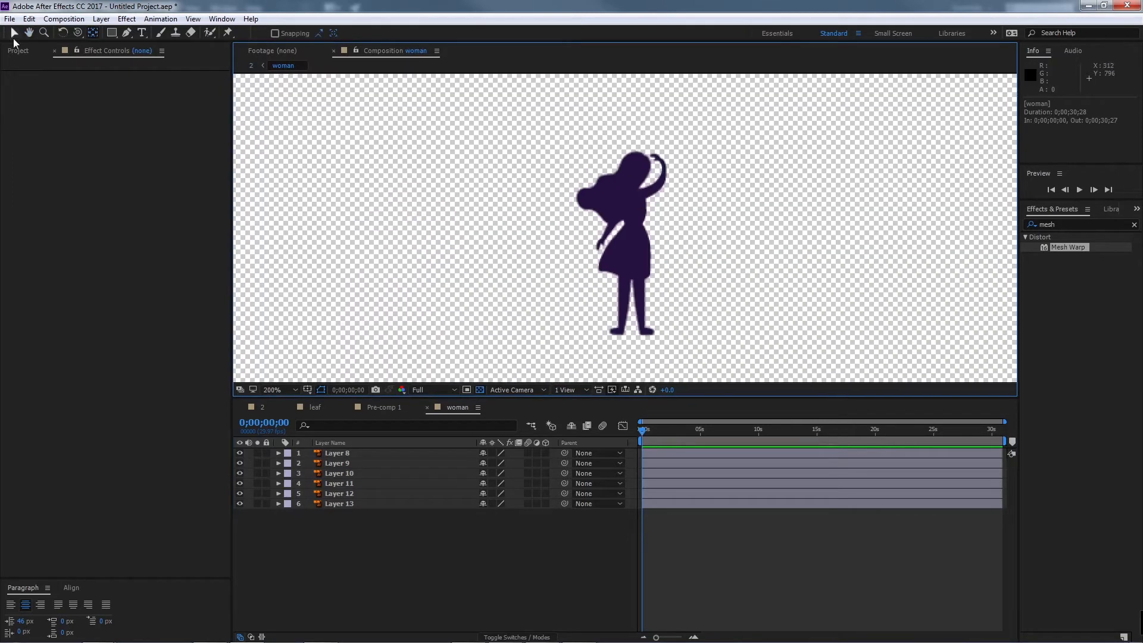
Step: Search the effects for "wave" and apply Wave Warp to Layer 8, the woman's hair
left_click(355, 453)
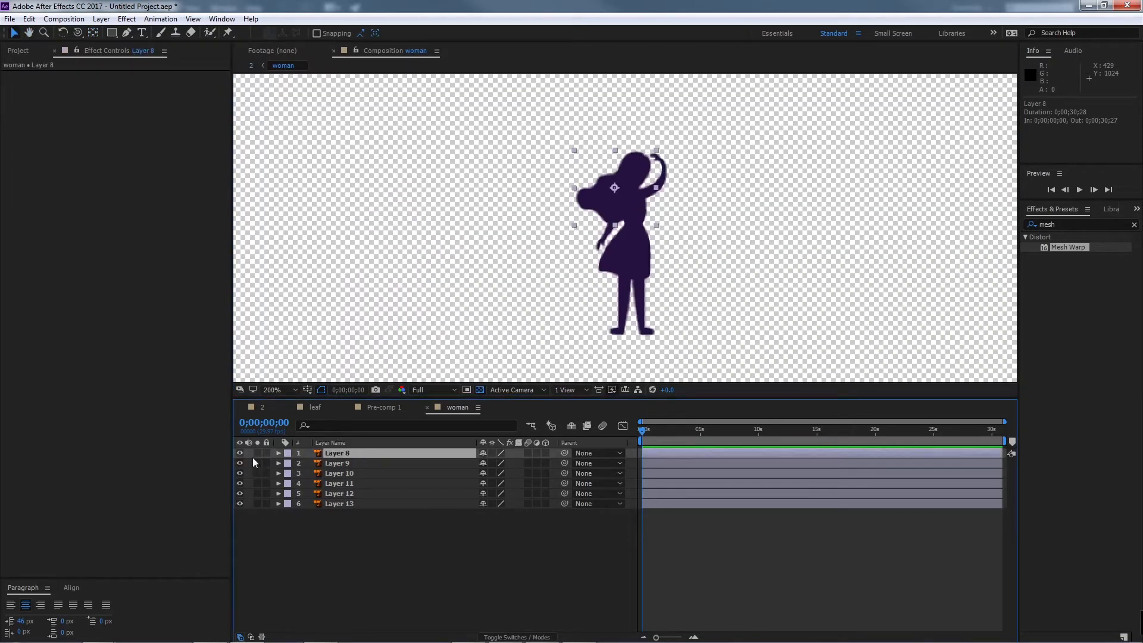
scroll(613, 226, "up", 2)
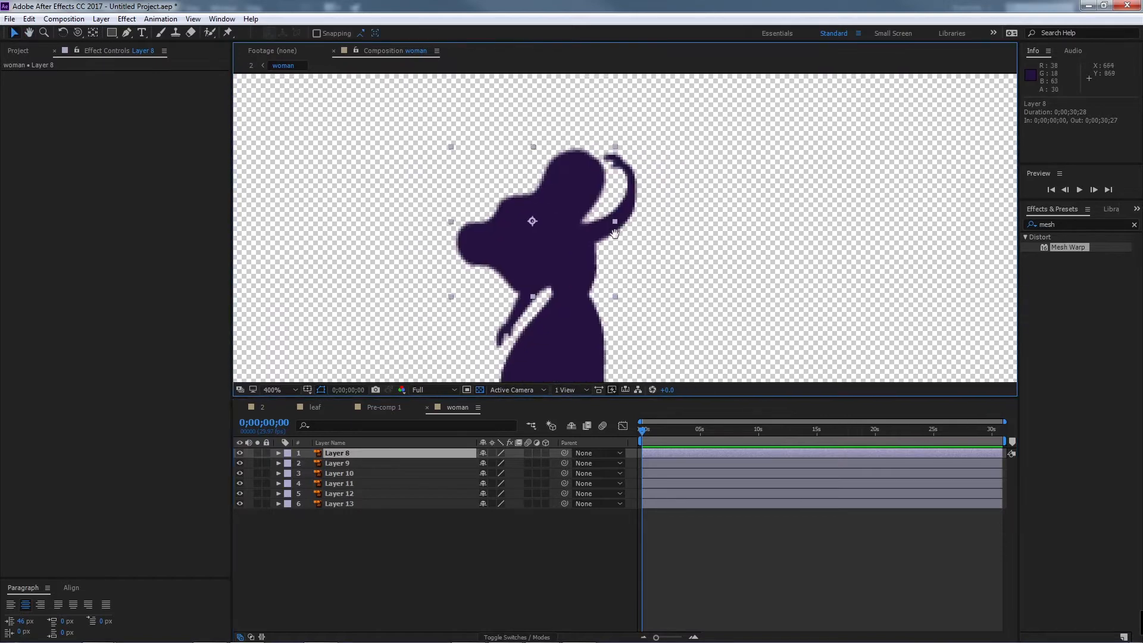
left_click(1059, 220)
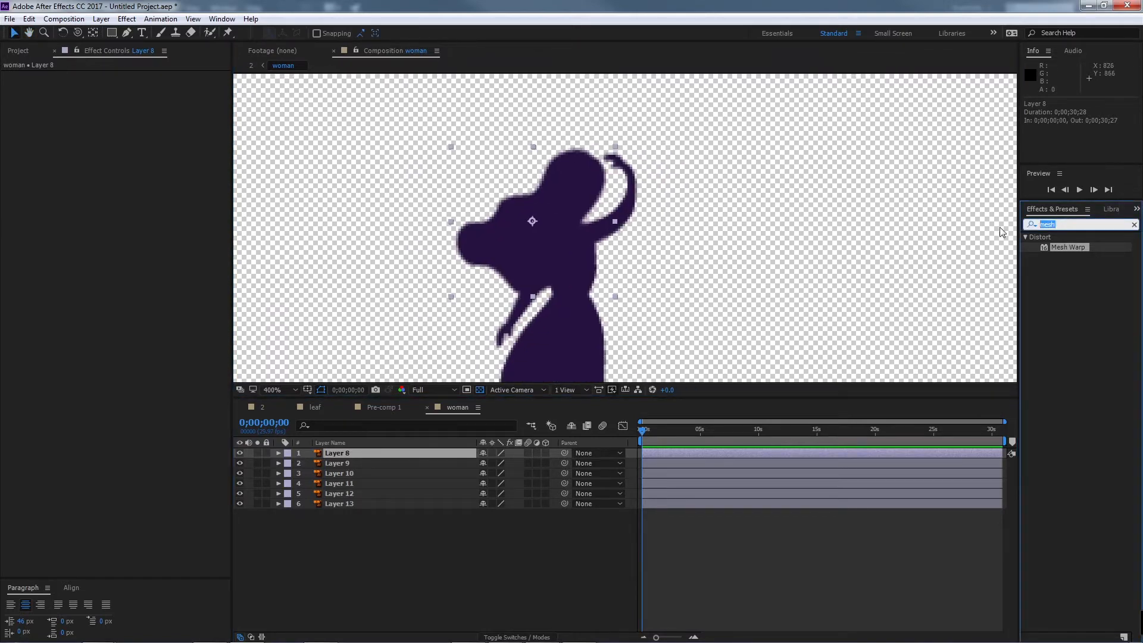
type("wr")
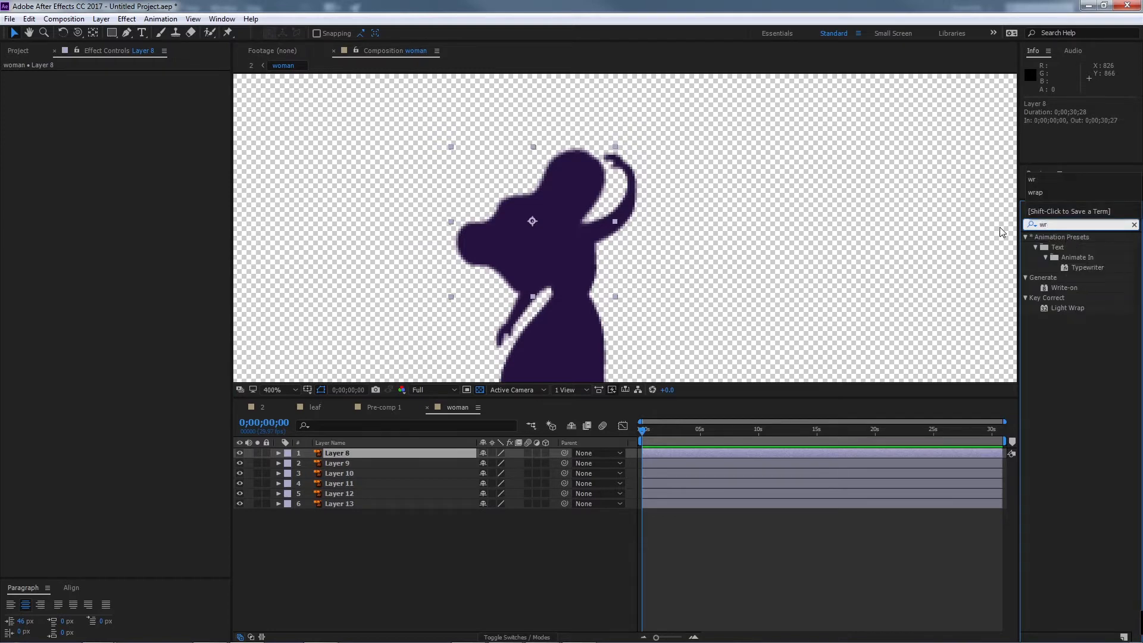
type("a")
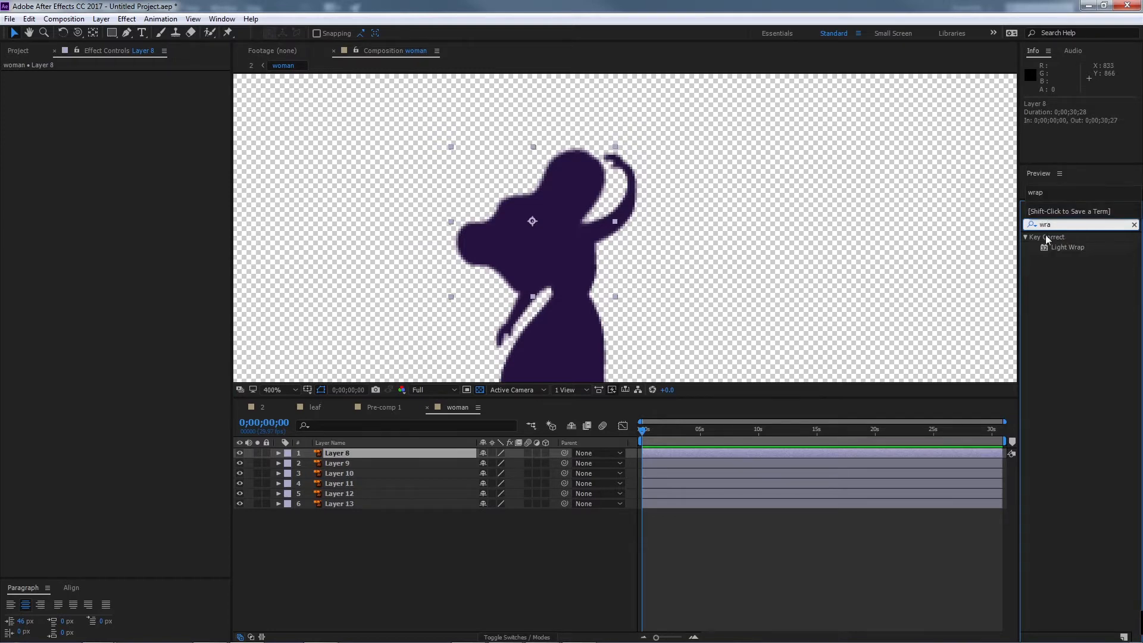
left_click_drag(1060, 225, 1018, 225)
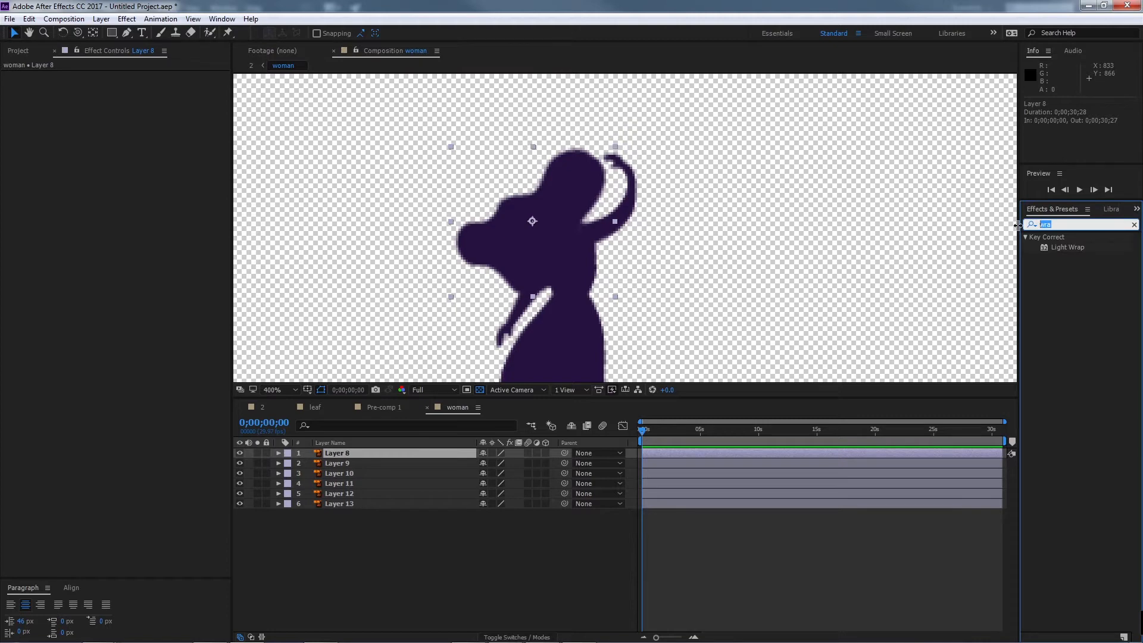
type("wa")
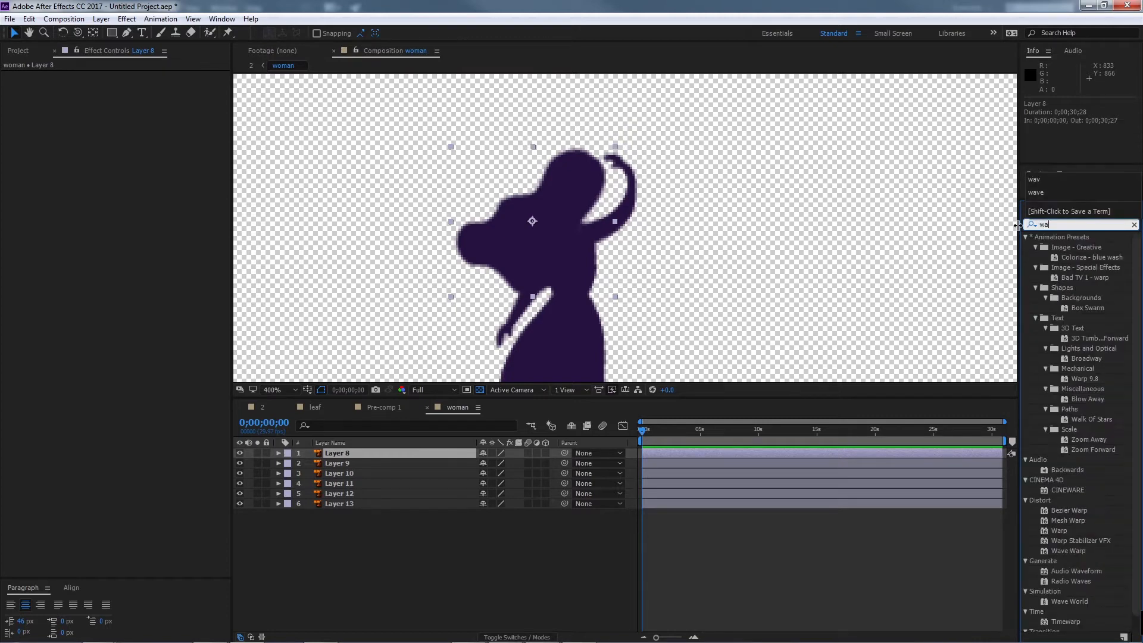
type("ve")
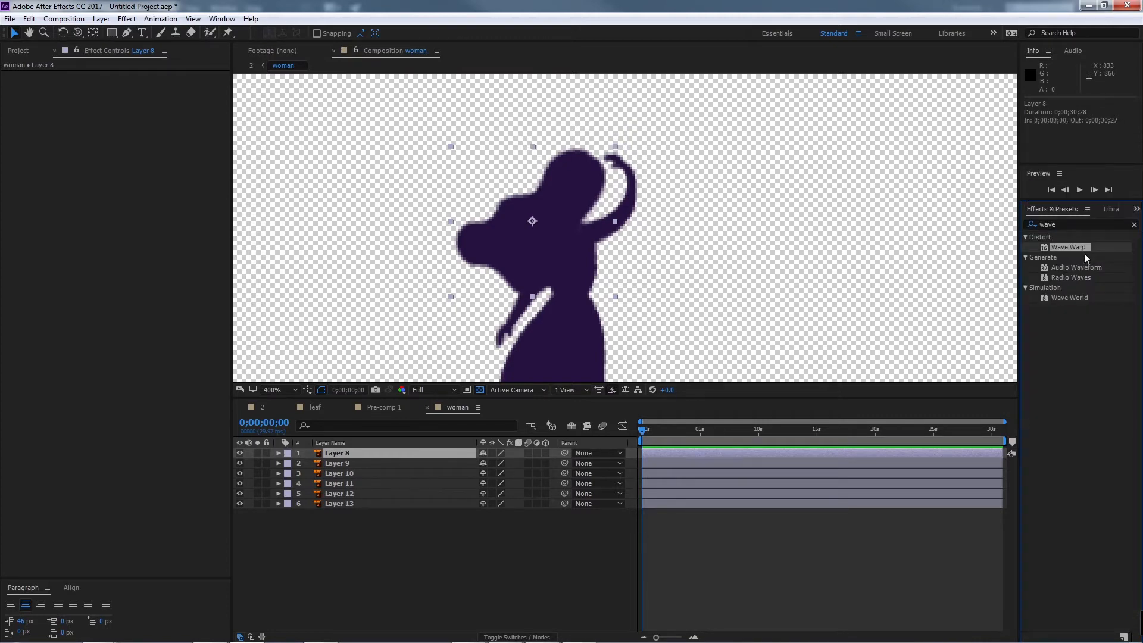
double_click(1083, 249)
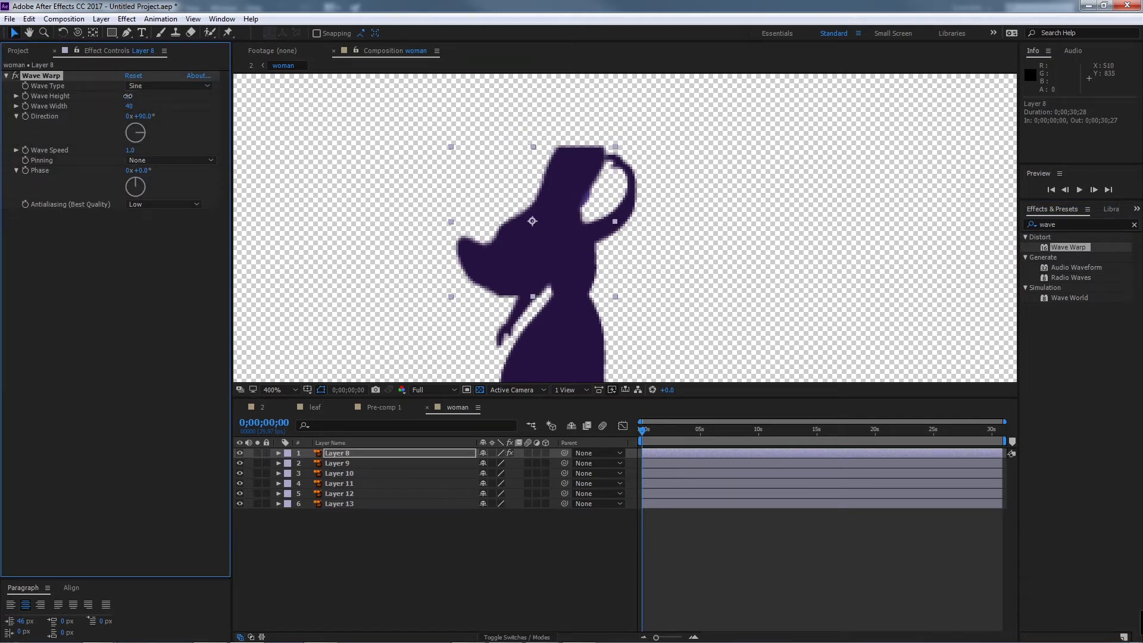
Step: Set the hair's Wave Warp to wave height -2 and wave width 14, previewing the motion
left_click_drag(127, 96, 122, 106)
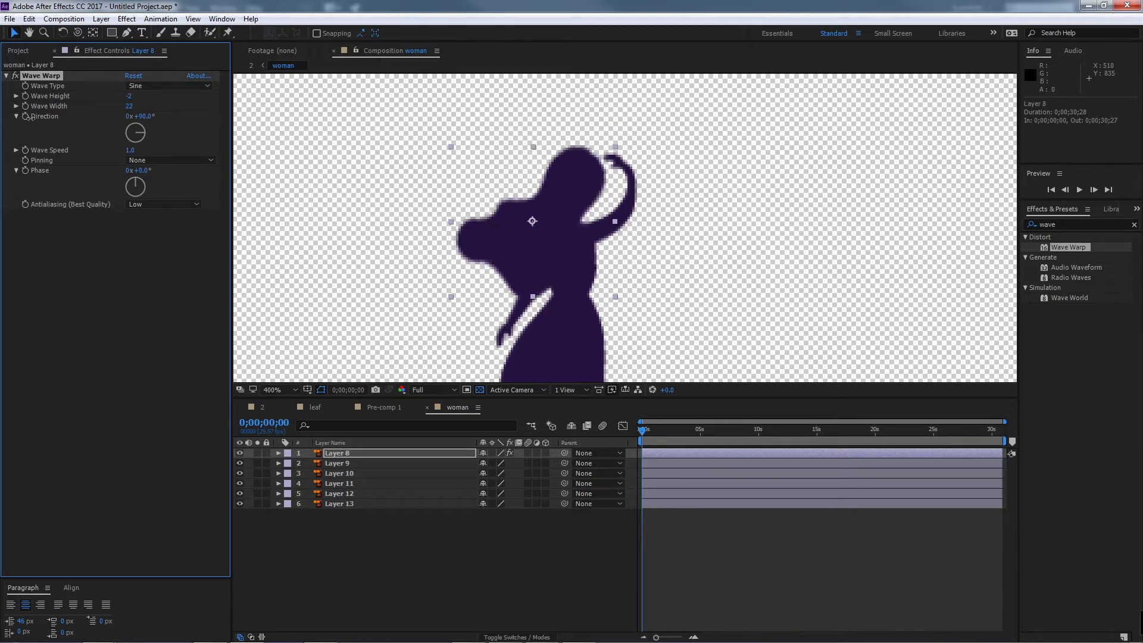
key("space")
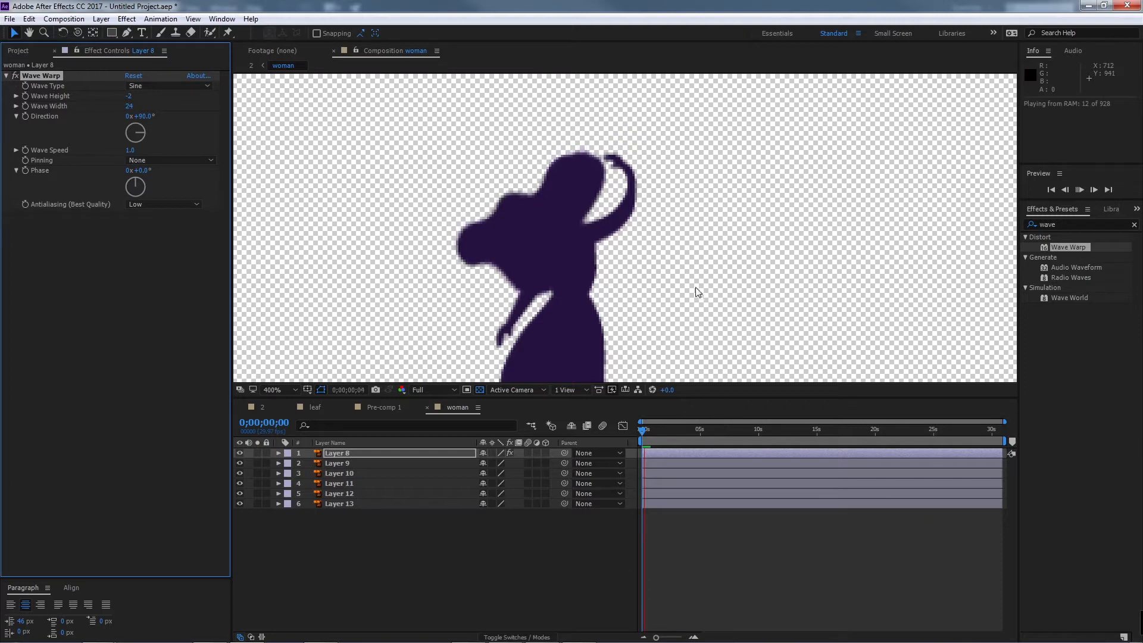
key("space")
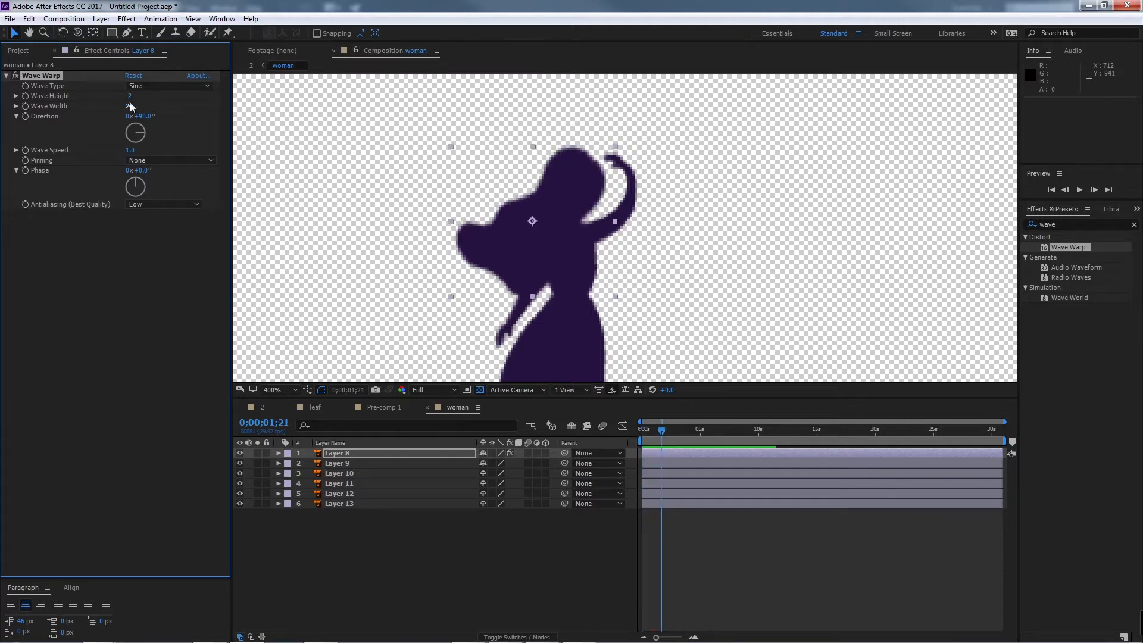
left_click_drag(130, 107, 92, 114)
key("space")
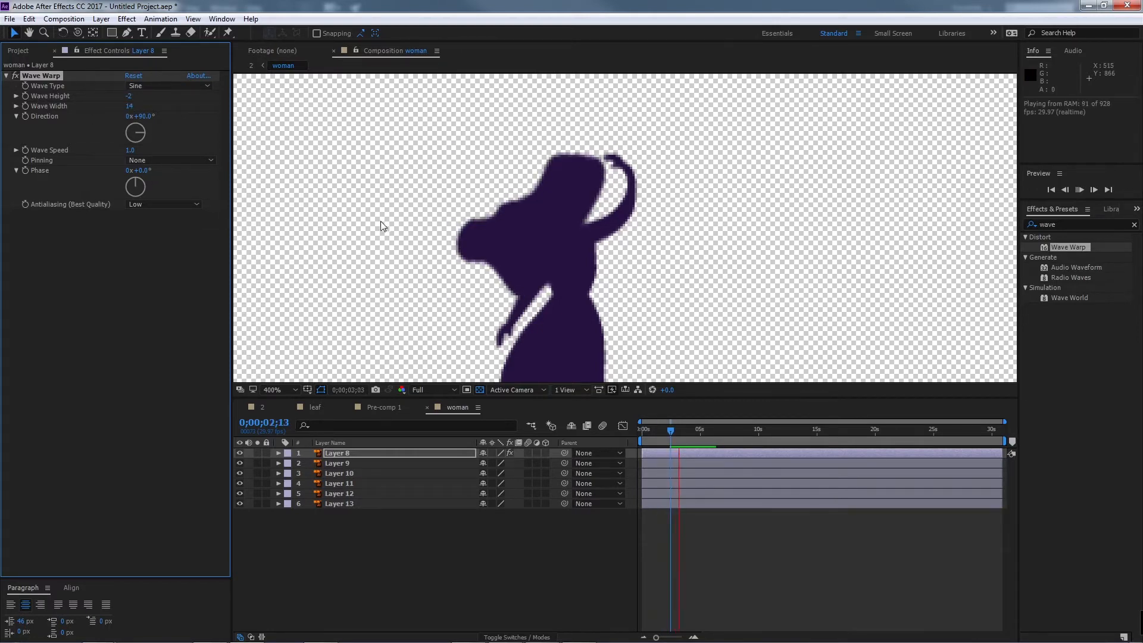
key("space")
Step: Set the Wave Warp's wave height to 2 and preview the hair motion from the first frame
mouse_move(128, 95)
left_mouse_down()
mouse_move(143, 95)
mouse_move(132, 96)
left_mouse_up()
left_click(128, 96)
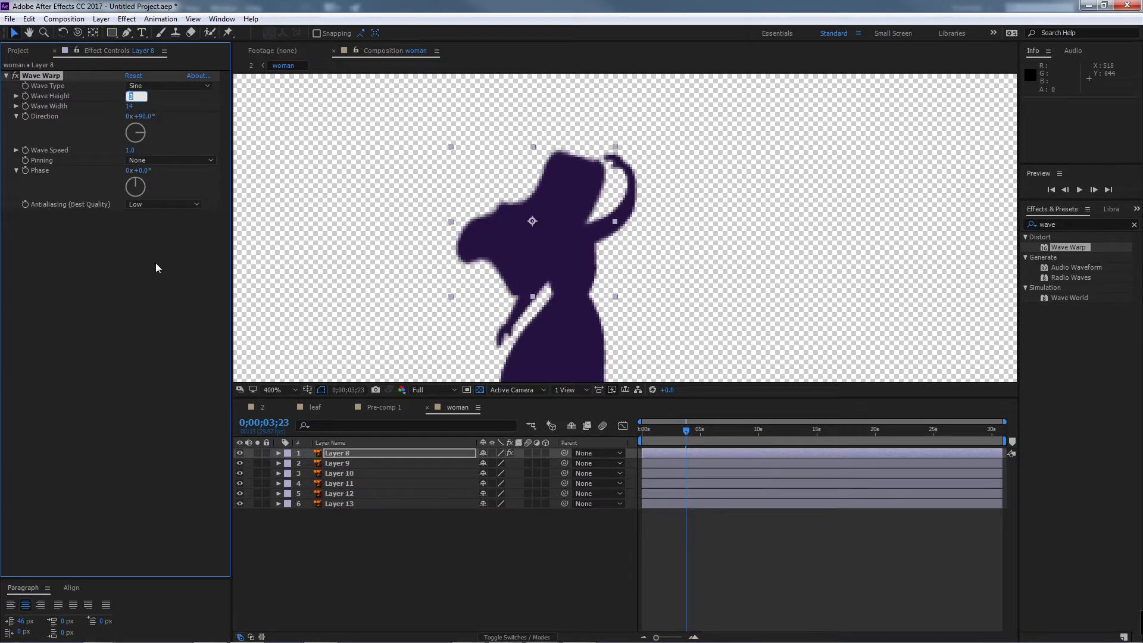
type("2")
key("Return")
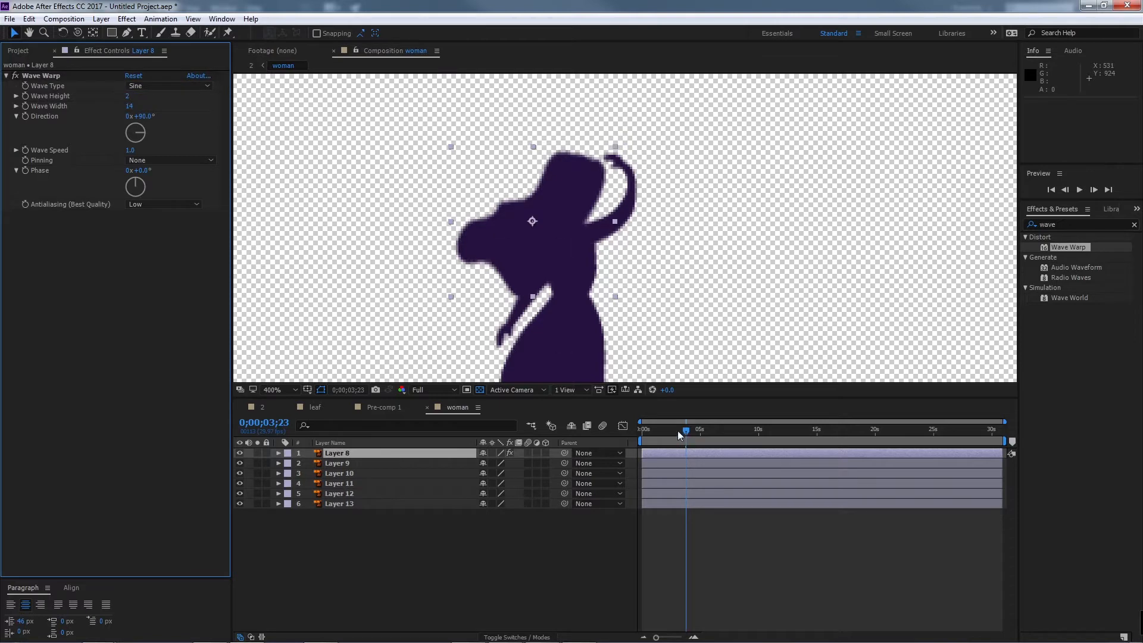
left_click(643, 429)
key("comma")
key("space")
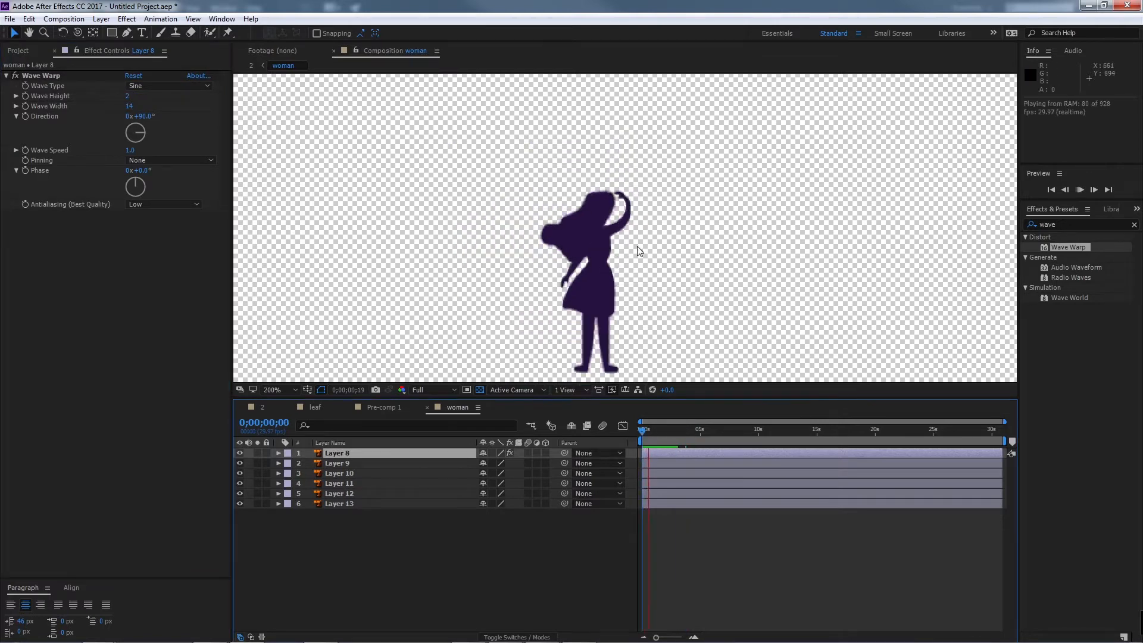
key("space")
key("period")
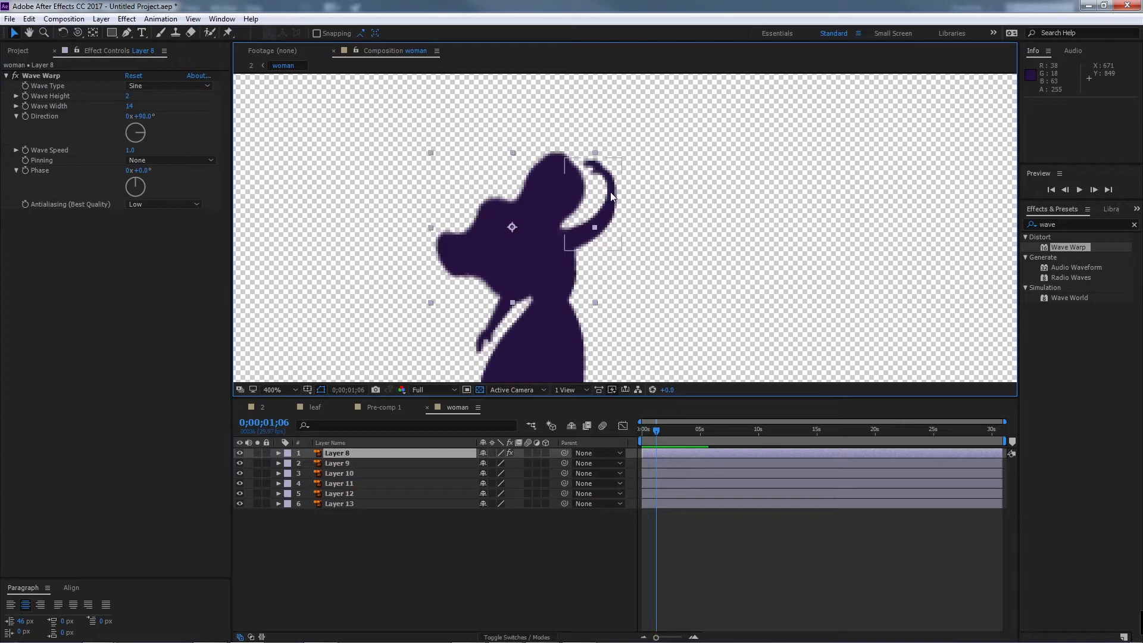
left_click(643, 431)
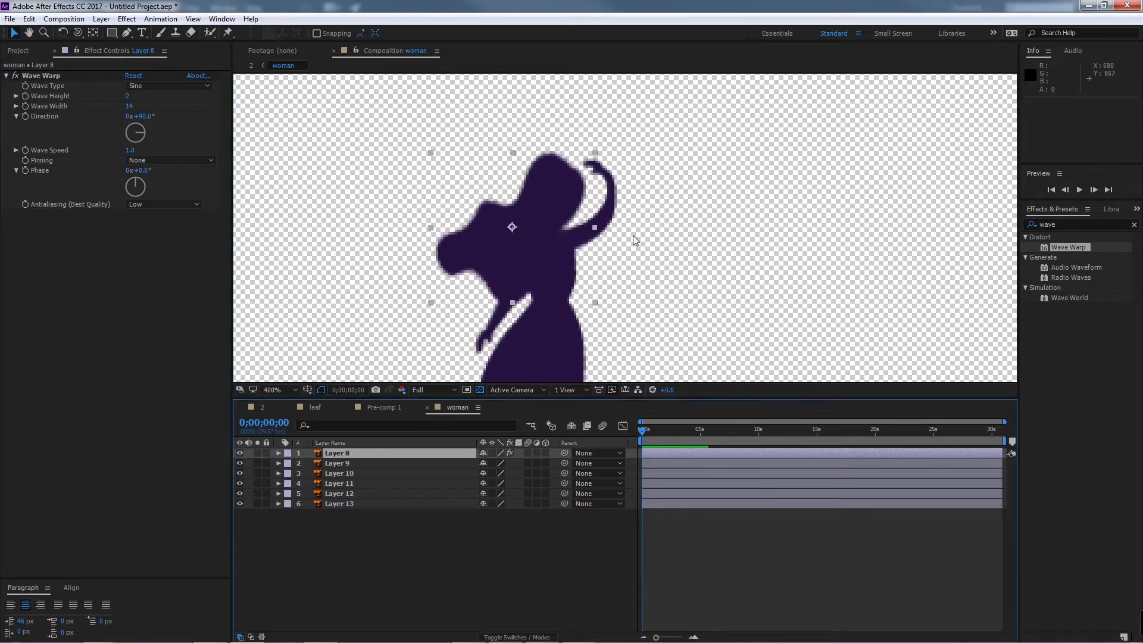
key("space")
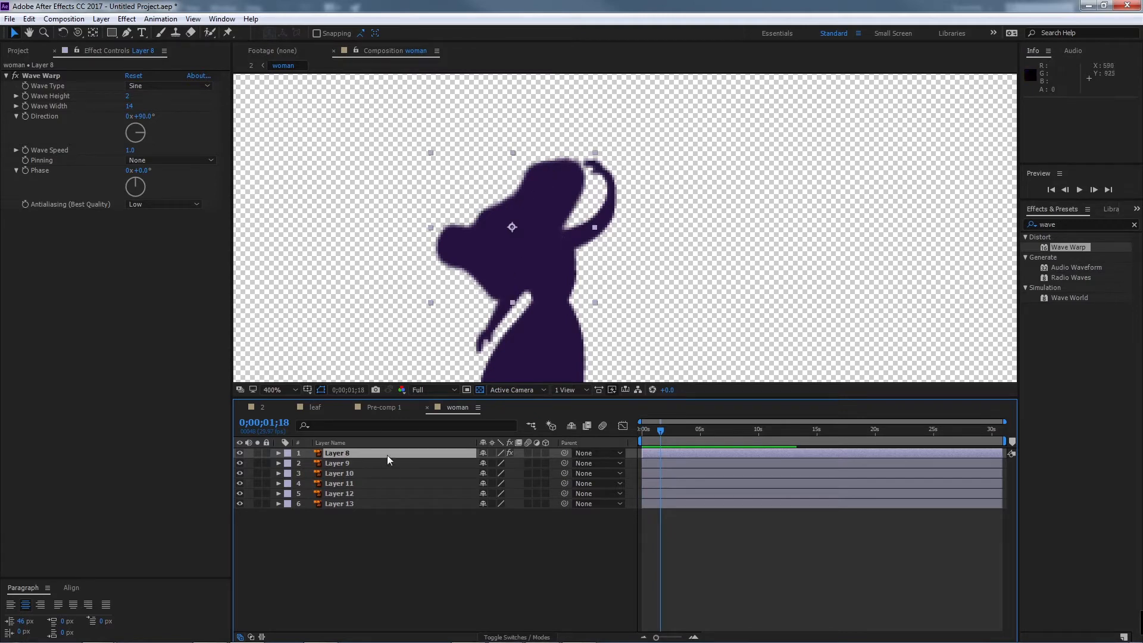
Step: Pre-compose Layer 8 as Layer 8 Comp 1, leaving all attributes in the woman composition
key("ctrl+shift+c")
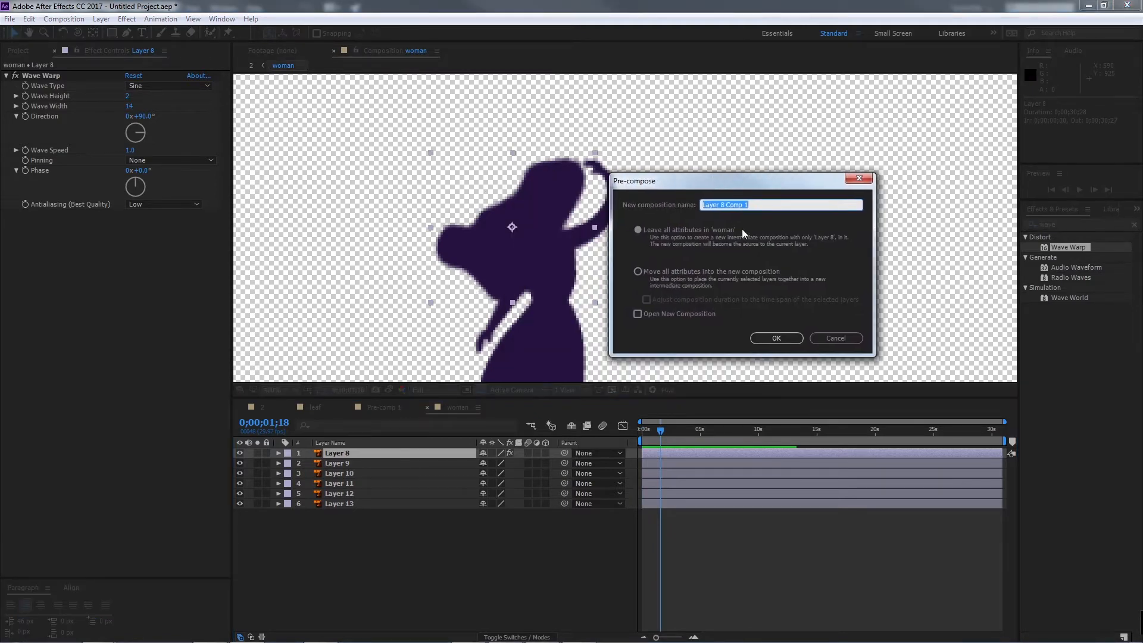
left_click(715, 172)
left_click(758, 339)
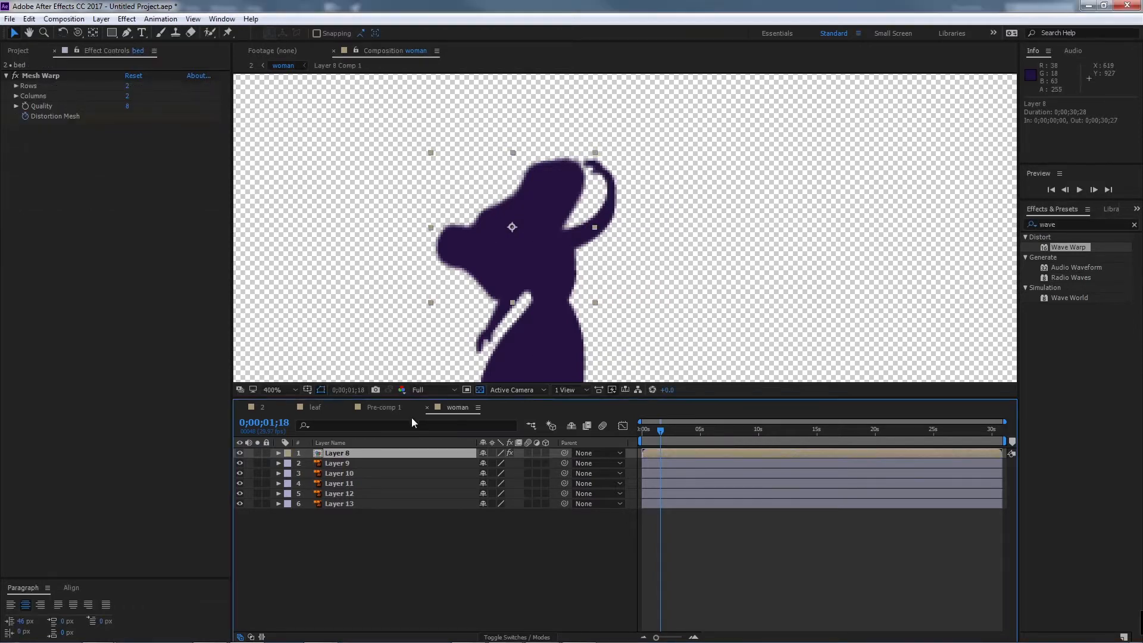
Step: Scale the hair artwork down slightly inside Layer 8 Comp 1 and return to the woman composition
double_click(370, 455)
left_click(651, 212)
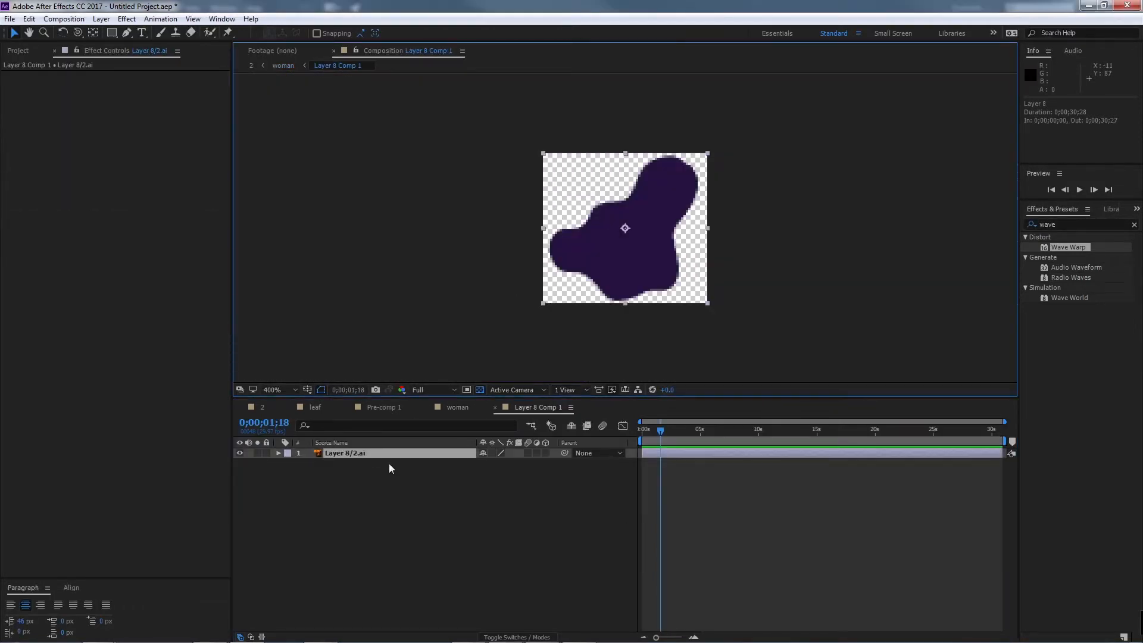
key("s")
left_click_drag(498, 463, 493, 463)
left_click(476, 408)
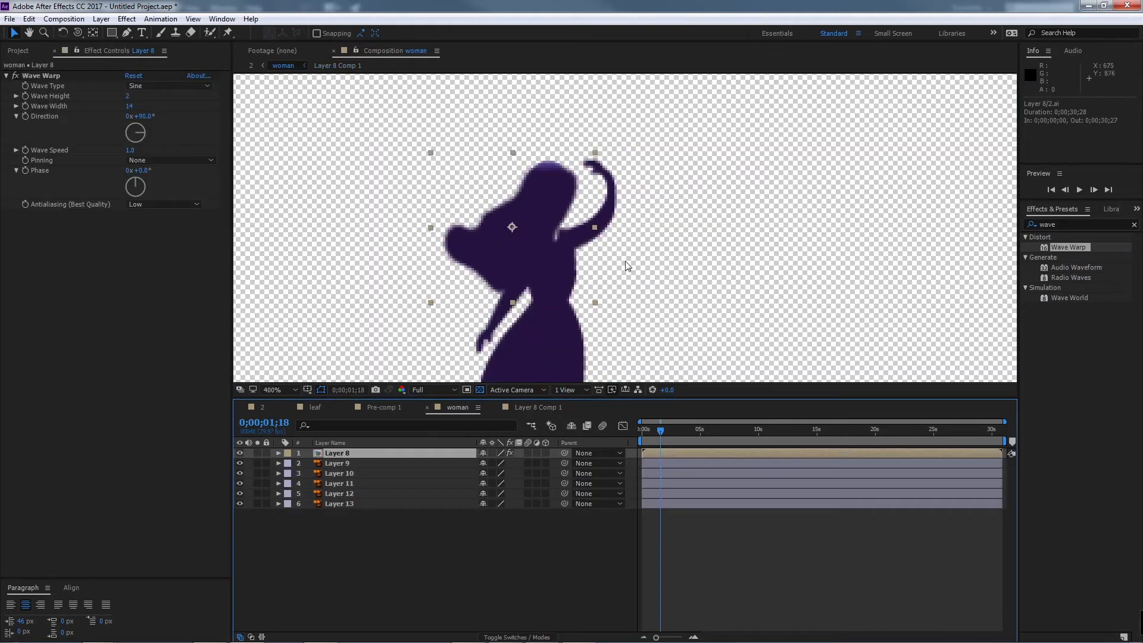
Step: Reposition the hair layer slightly on the woman's head and preview its waving from the first frame
key("shift+Up")
left_click_drag(544, 204, 558, 196)
left_click(385, 453)
left_click_drag(658, 432, 642, 429)
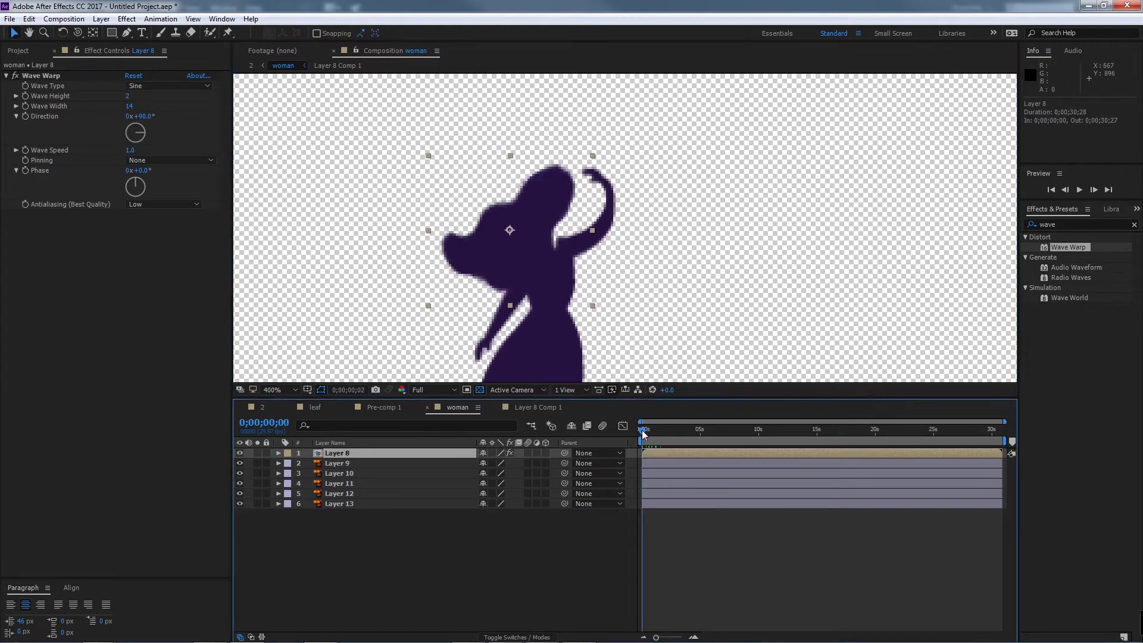
key("space")
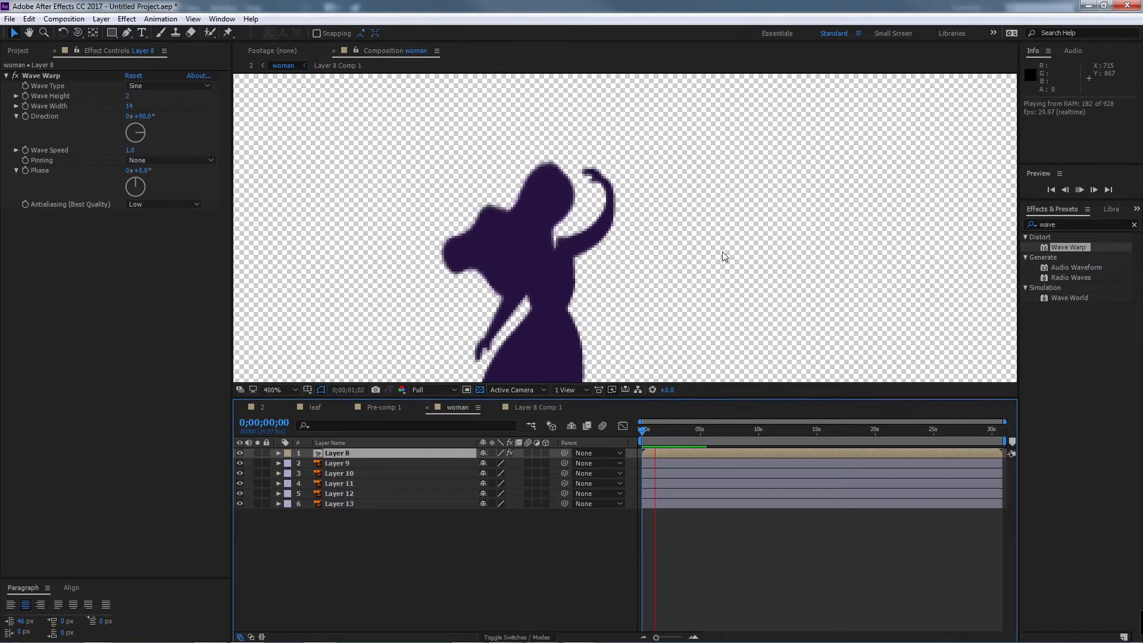
key("space")
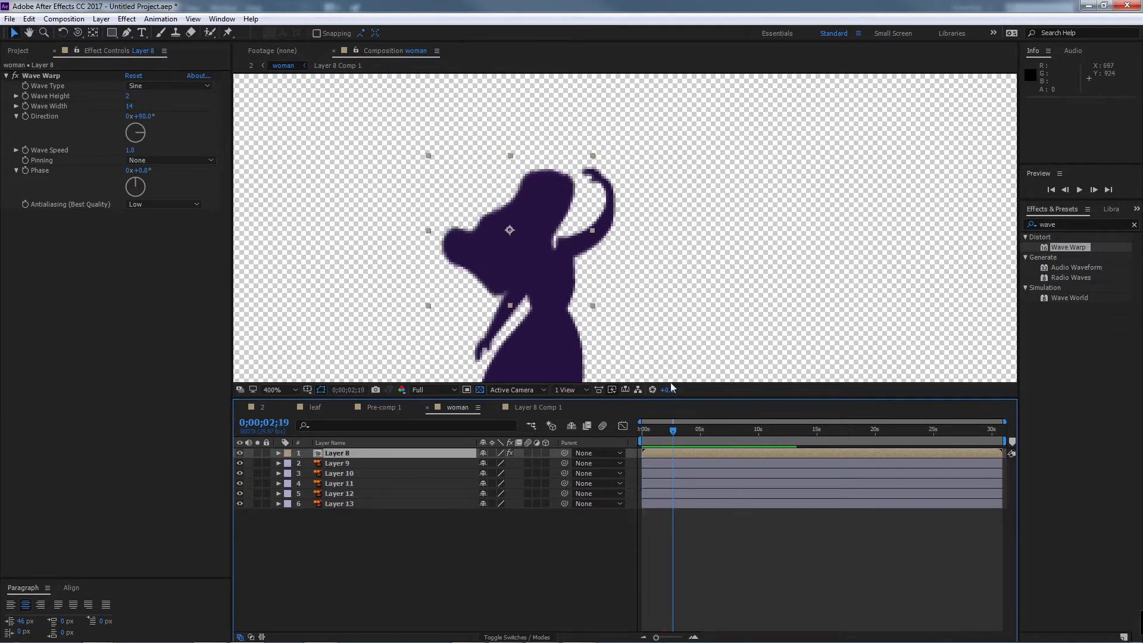
left_click_drag(667, 431, 641, 430)
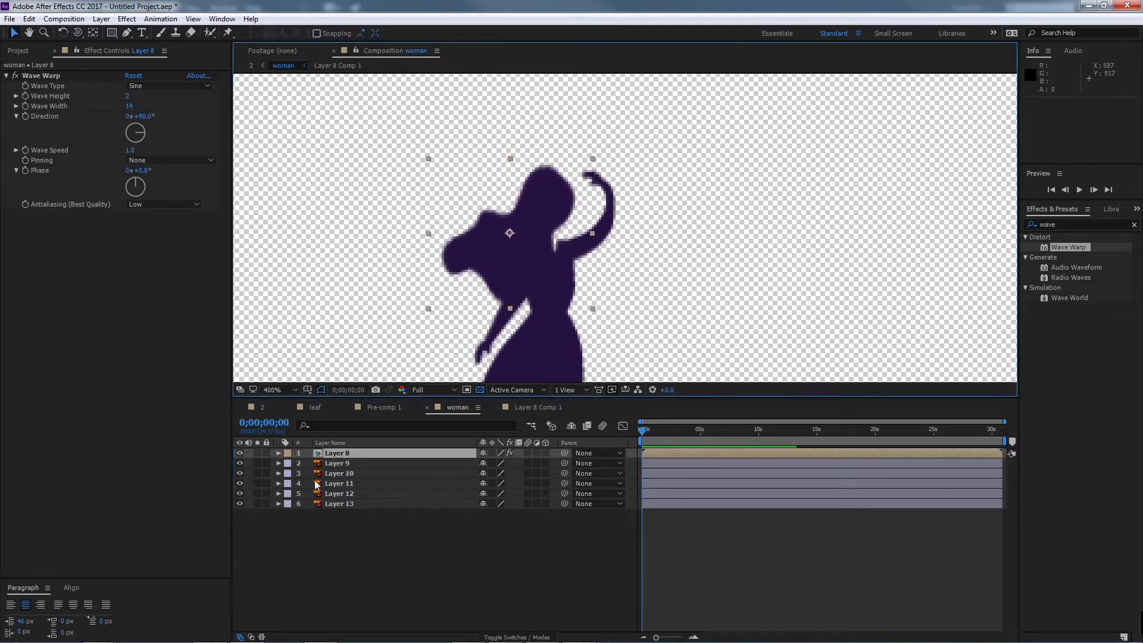
Step: Identify the face layer by soloing it, move Layer 11 above the hair layer in the woman composition, and turn its solo off
left_click(360, 463)
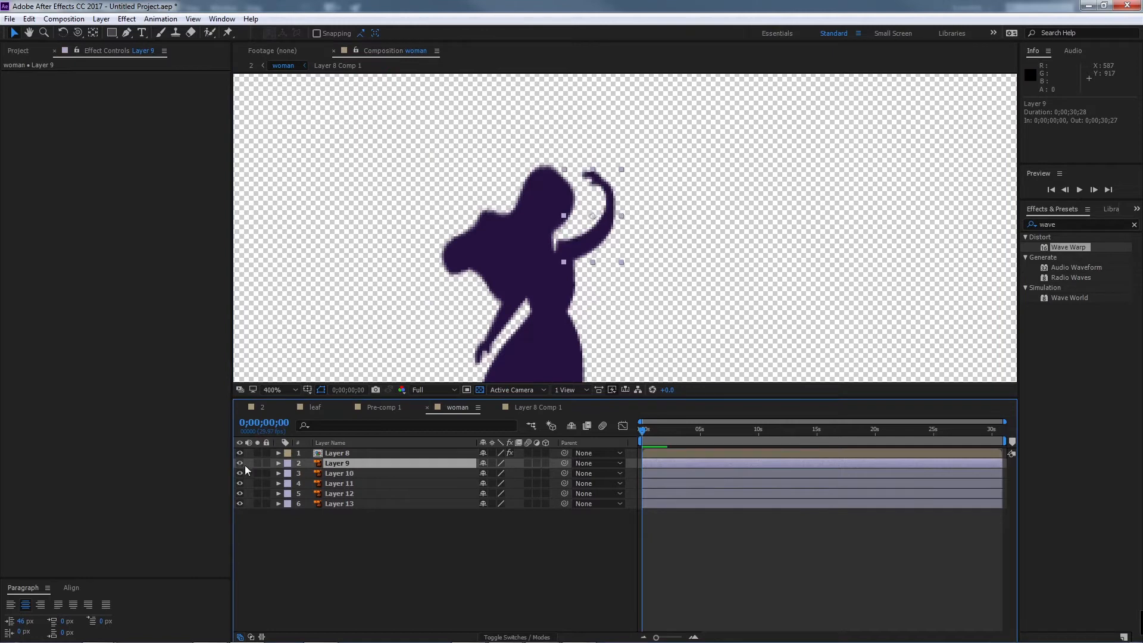
left_click(331, 473)
left_click(256, 473)
left_click(256, 472)
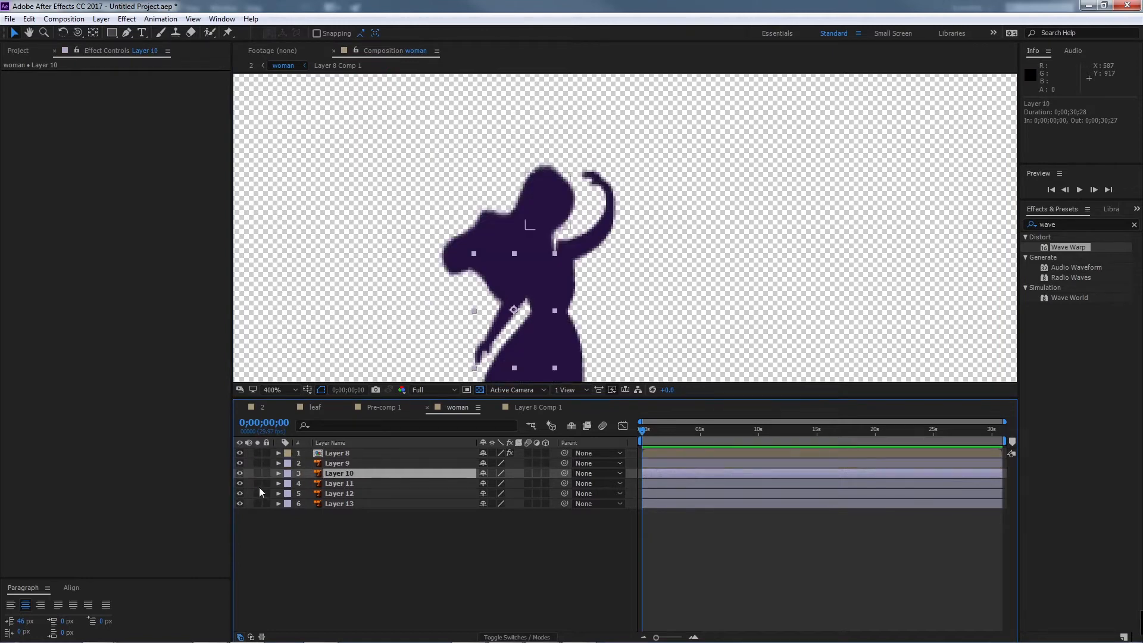
left_click(257, 483)
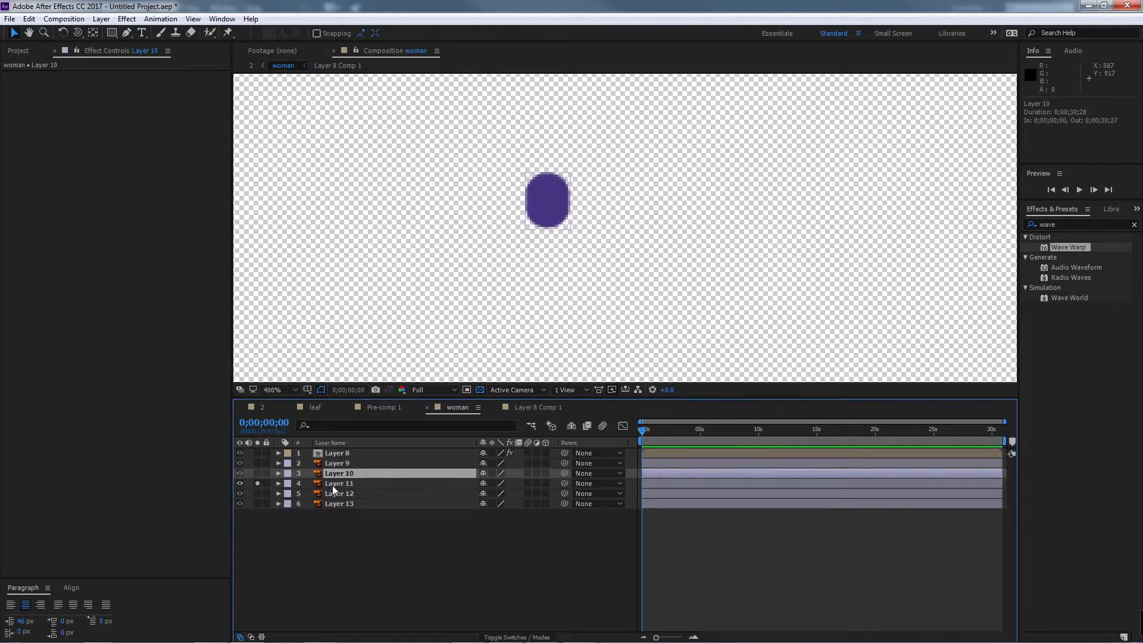
left_click_drag(332, 484, 354, 449)
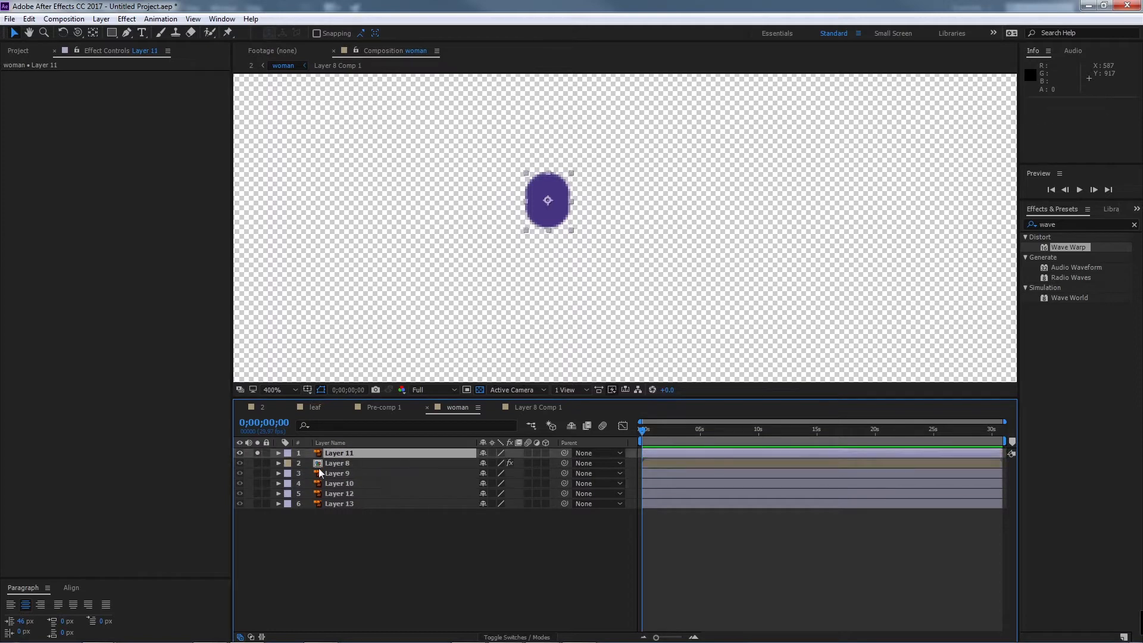
left_click(258, 453)
Step: Apply the Fill effect to Layer 11 and sample the dark purple of the woman's hair as its colour
left_click_drag(1071, 224, 997, 224)
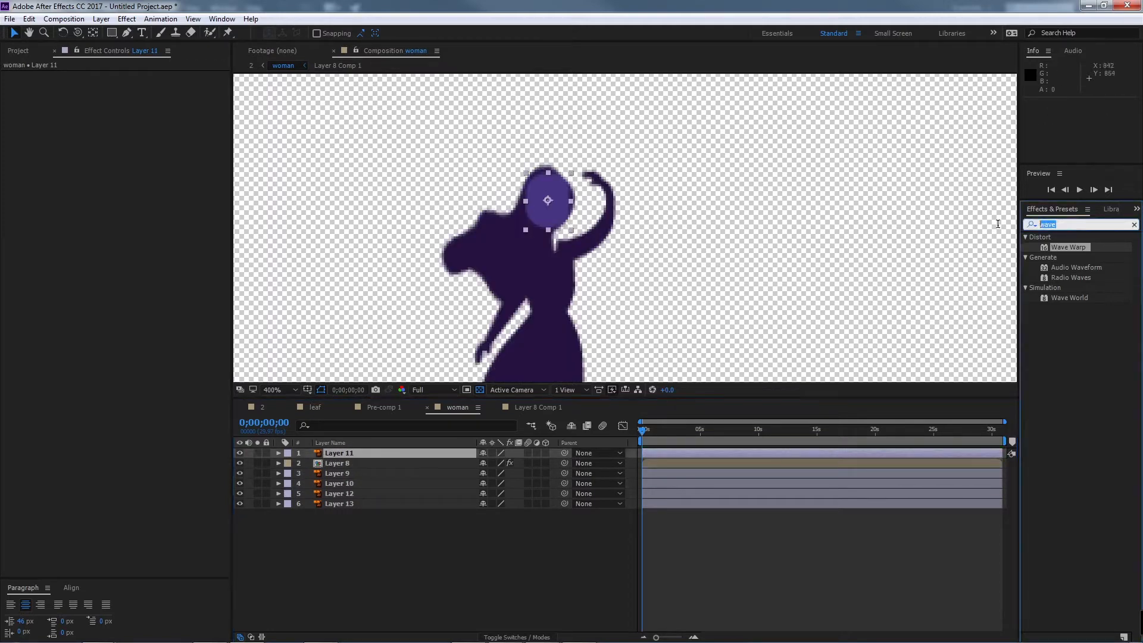
type("fill")
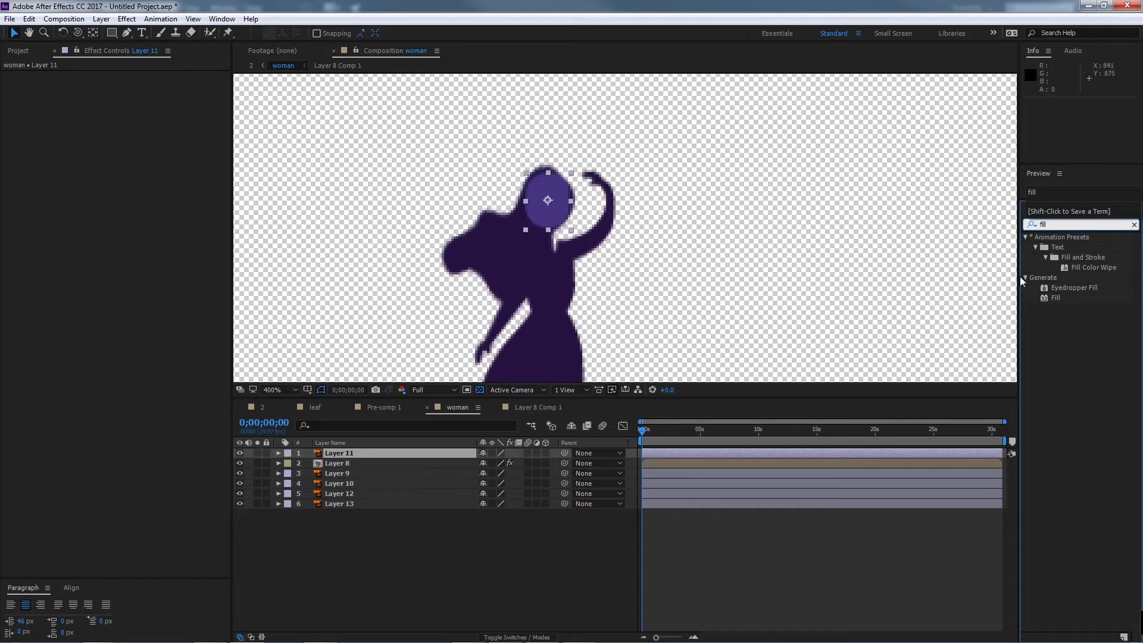
left_click(1056, 300)
double_click(1056, 300)
left_click(147, 106)
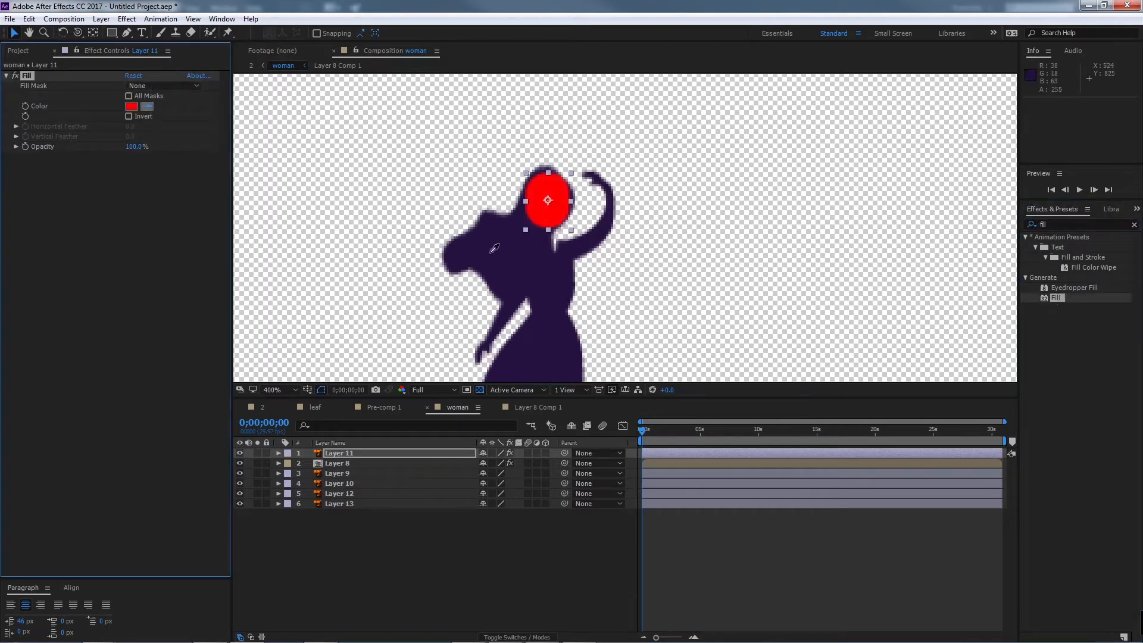
left_click(494, 254)
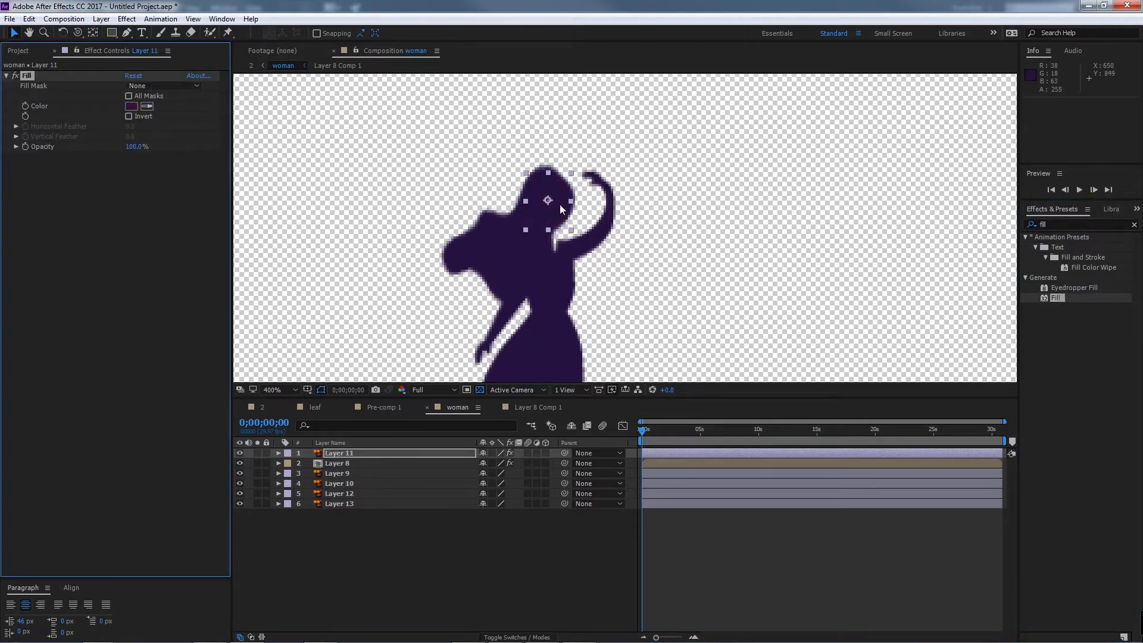
Step: Scale Layer 11 to 111%, shift it slightly towards the raised arm, and preview the head with the waving hair
left_click(376, 456)
key("s")
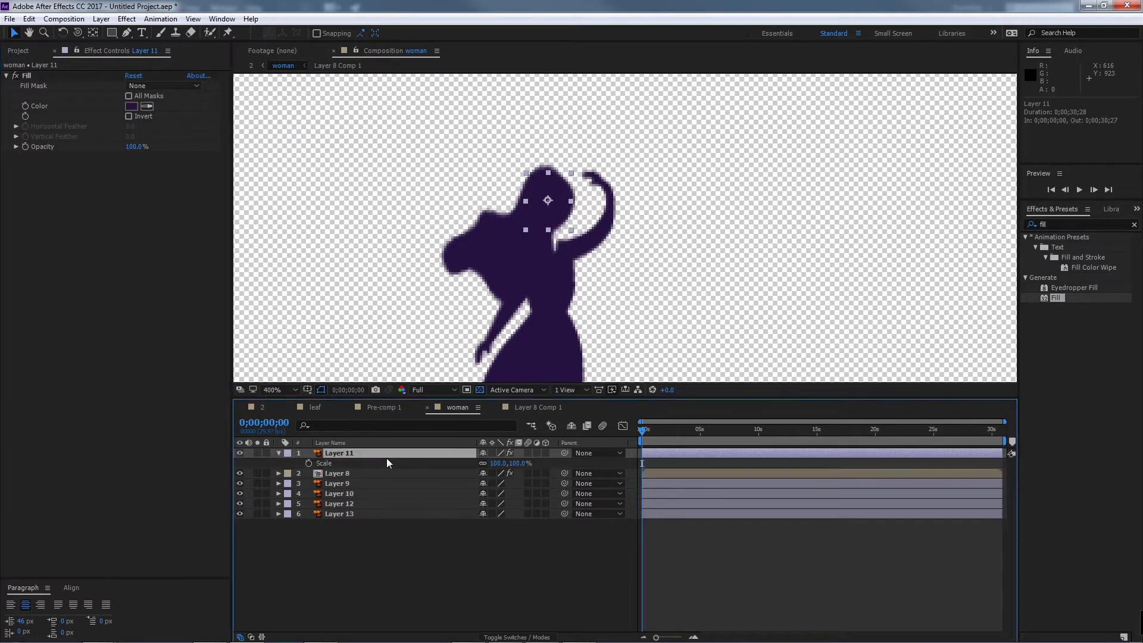
left_click_drag(495, 463, 506, 463)
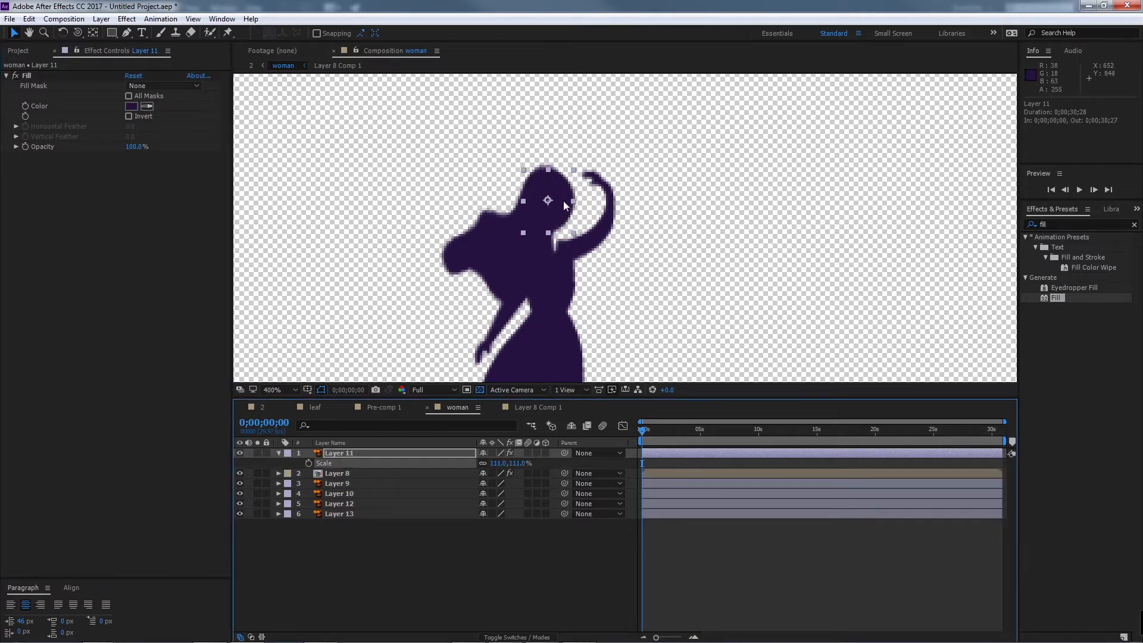
left_click_drag(565, 203, 570, 202)
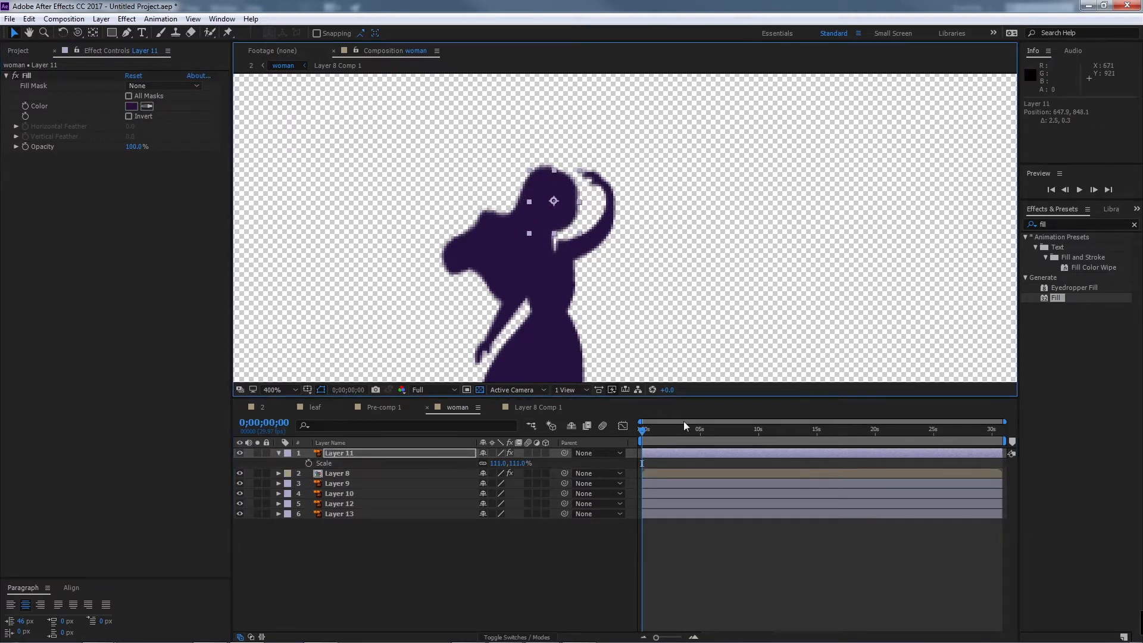
key("space")
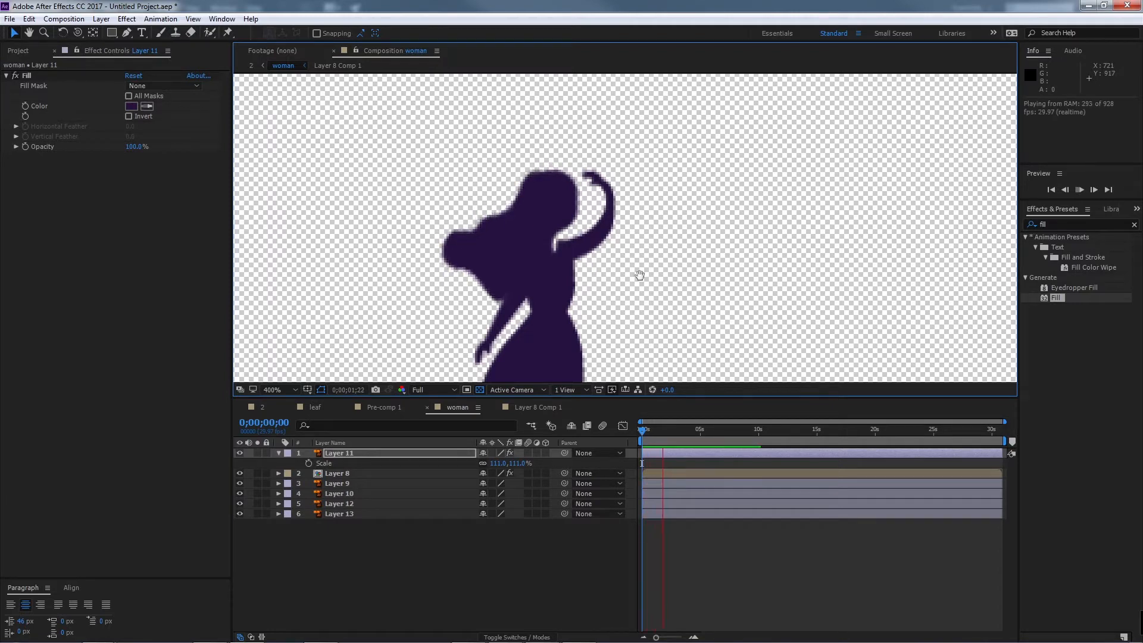
key("space")
Step: Move the raised arm on Layer 9 closer to the head and preview the whole woman from the first frame
left_click(616, 221)
left_click_drag(616, 220, 597, 225)
left_click_drag(658, 439, 622, 434)
scroll(645, 259, "down", 2)
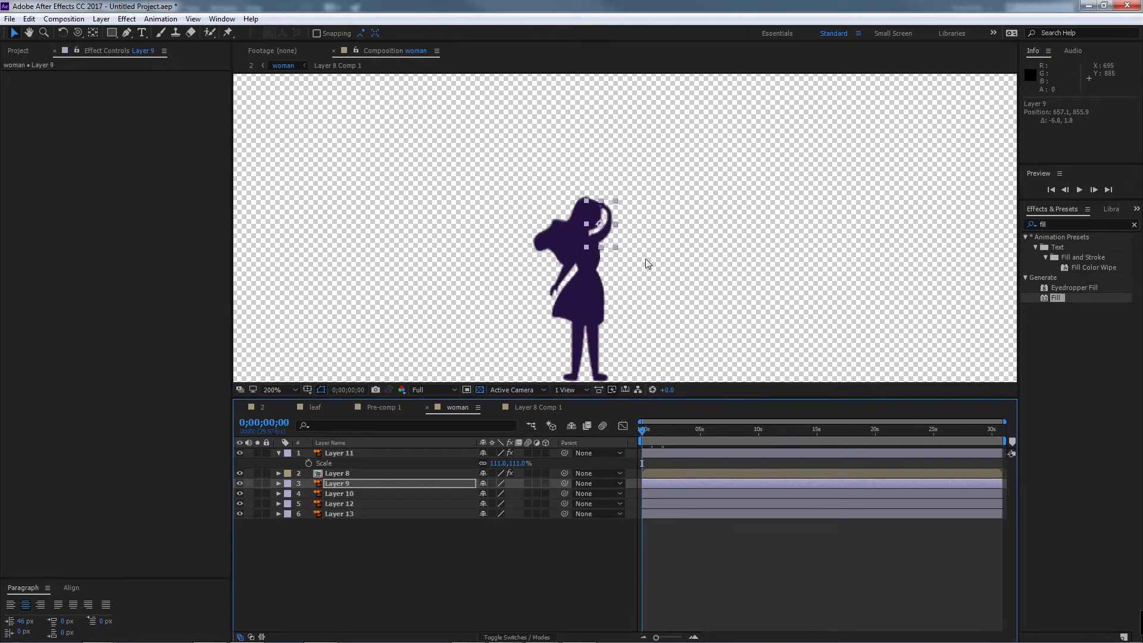
key("space")
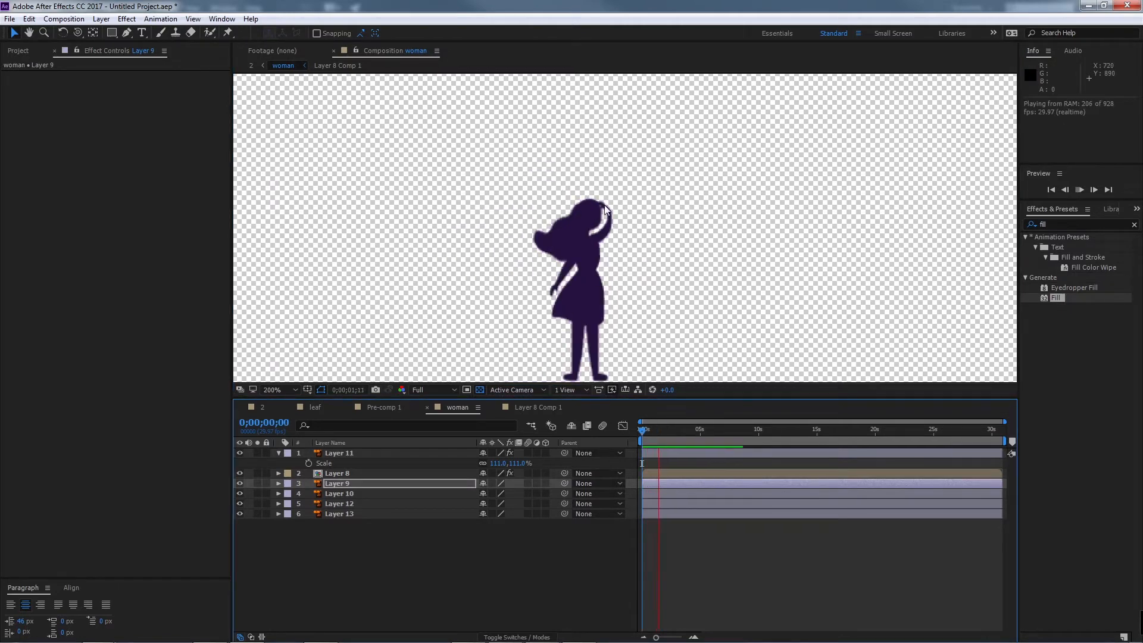
key("space")
Step: Identify the dress layer and copy the Wave Warp effect from the hair on Layer 8
scroll(600, 249, "up", 2)
left_click_drag(600, 249, 615, 160)
left_click(530, 243)
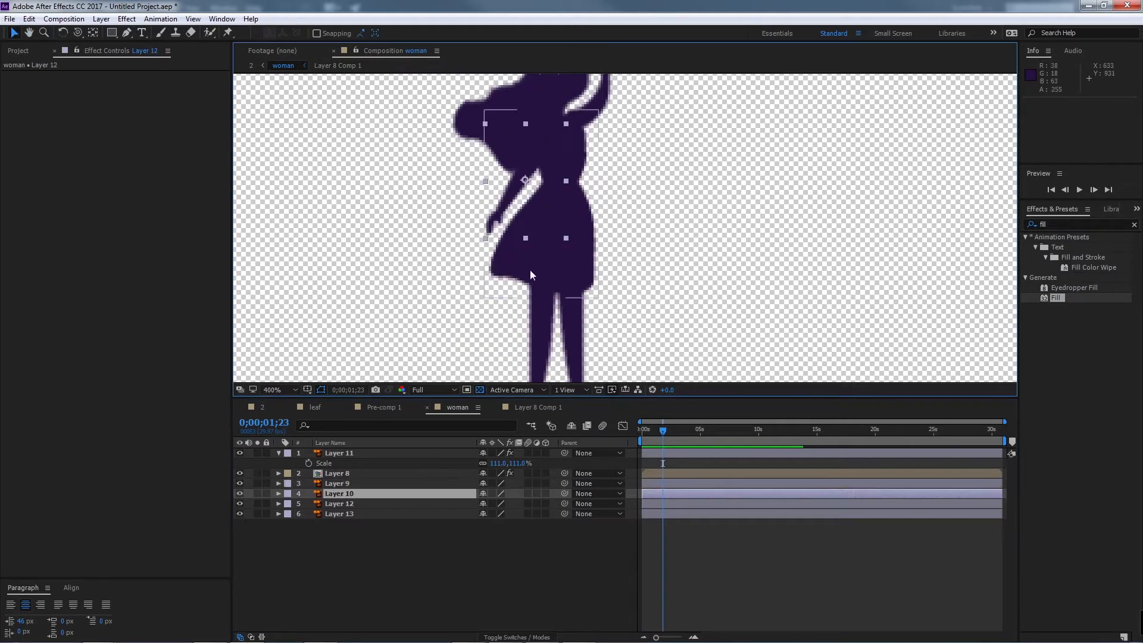
left_click(530, 270)
scroll(484, 129, "up", 3)
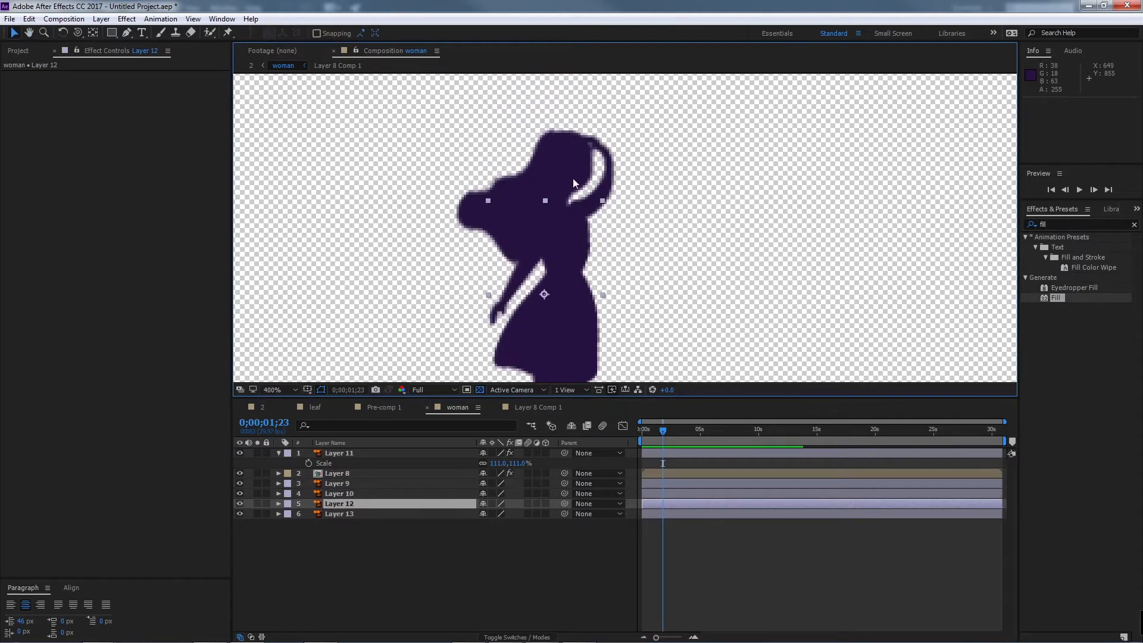
left_click(552, 140)
left_click(484, 214)
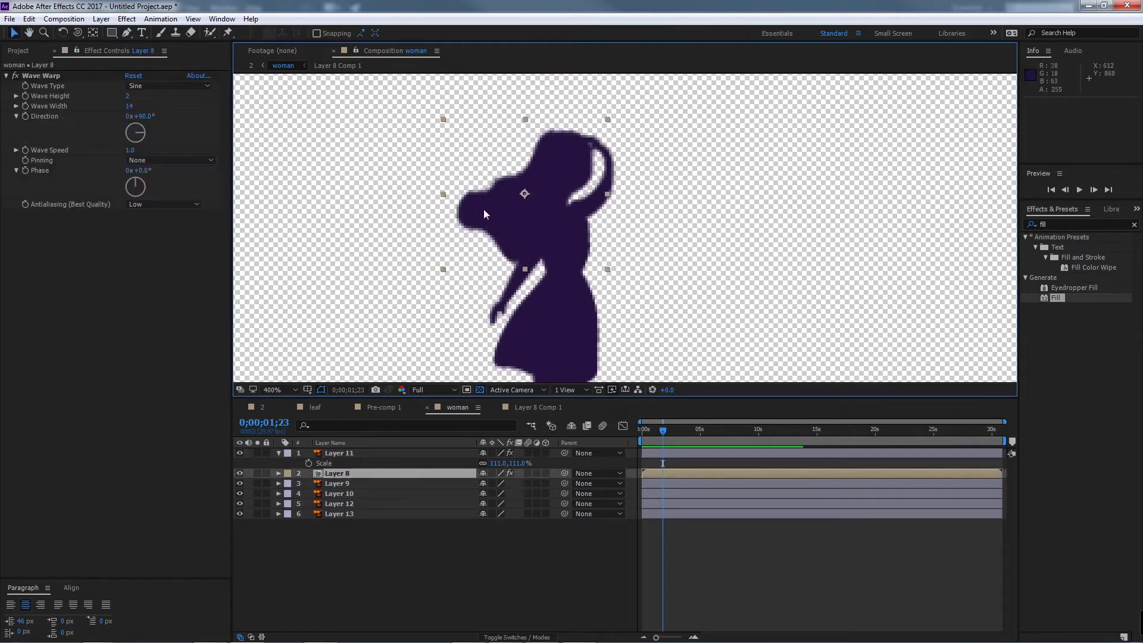
left_click(53, 75)
Step: Paste the copied Wave Warp onto the dress on Layer 12 and preview its motion from the first frame
left_click(519, 349)
left_click_drag(546, 336, 534, 253)
left_click(240, 503)
left_click(239, 503)
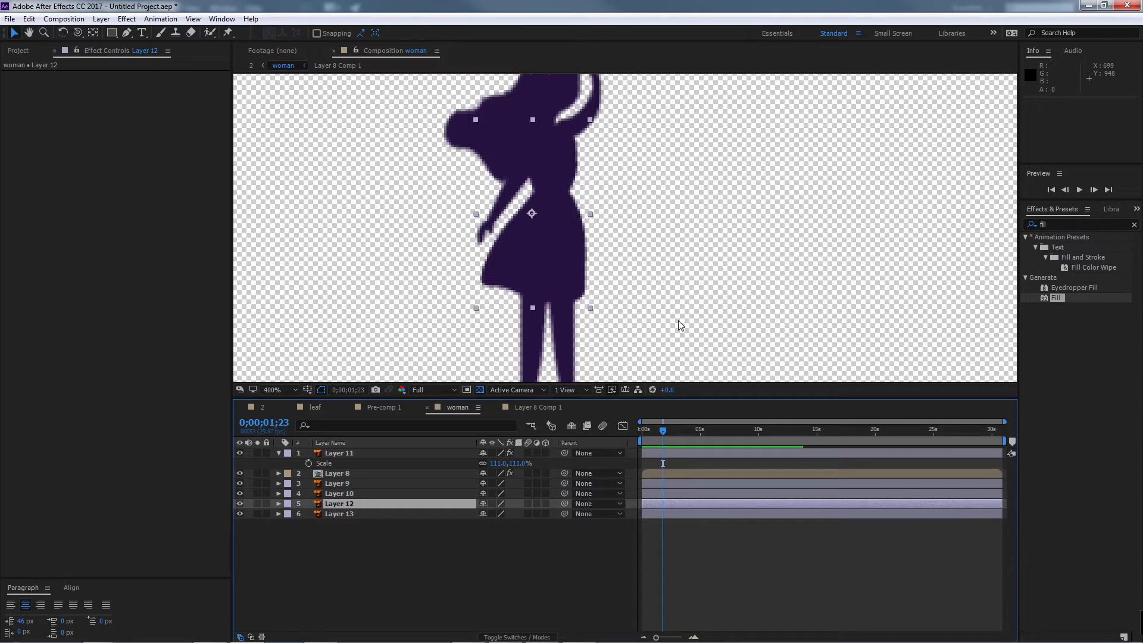
key("ctrl+v")
key("space")
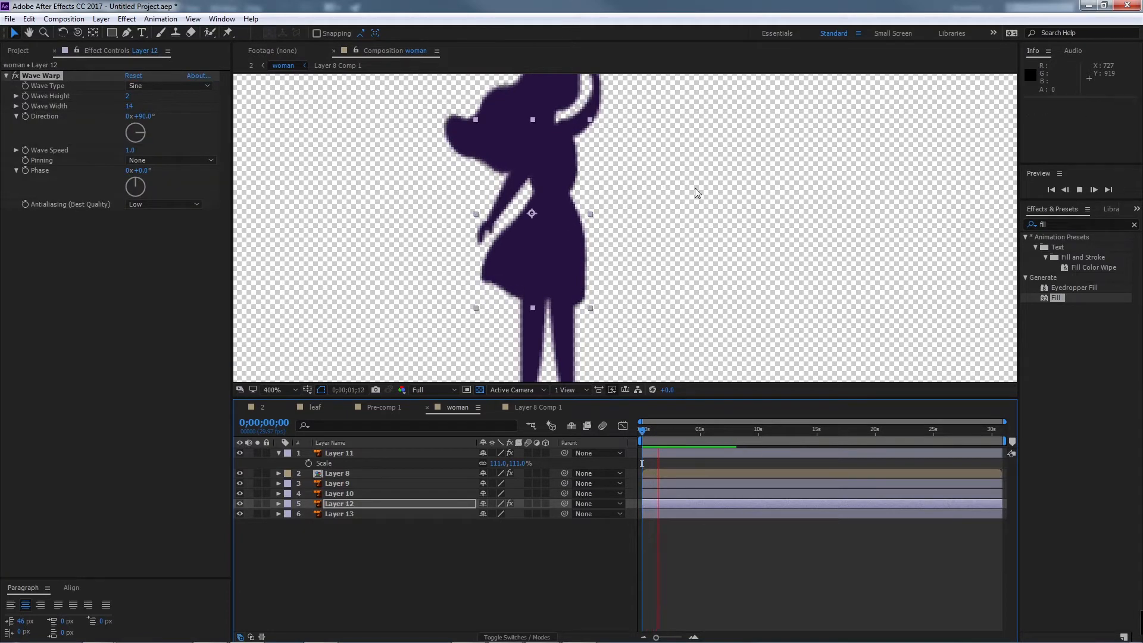
key("space")
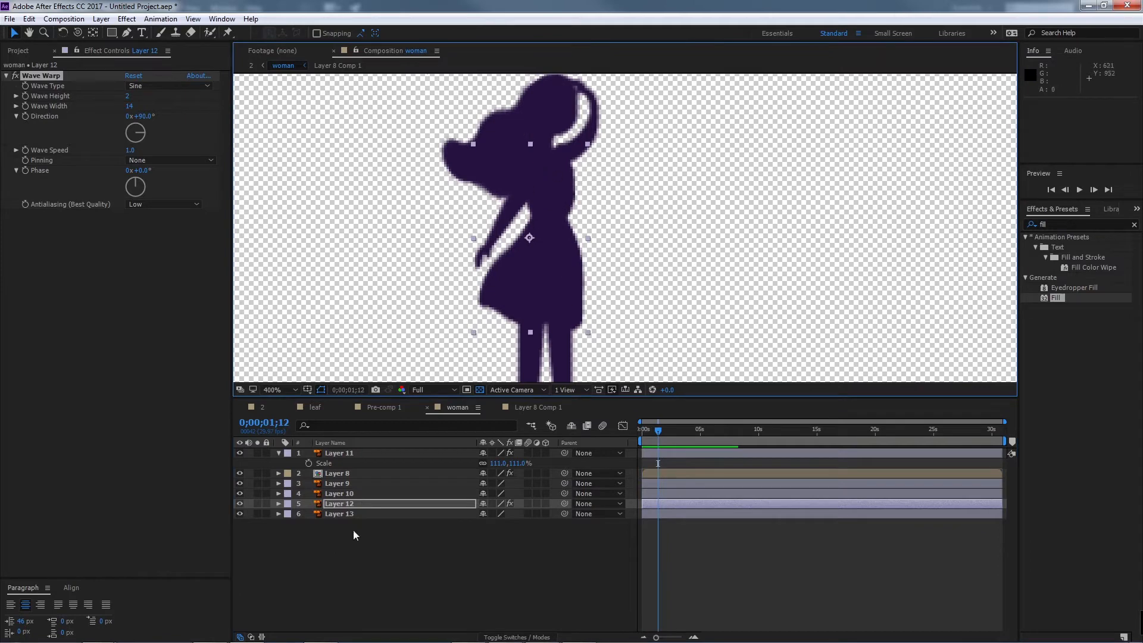
Step: Duplicate the dress on Layer 12 and delete the Wave Warp effect from the upper copy
left_click(365, 504)
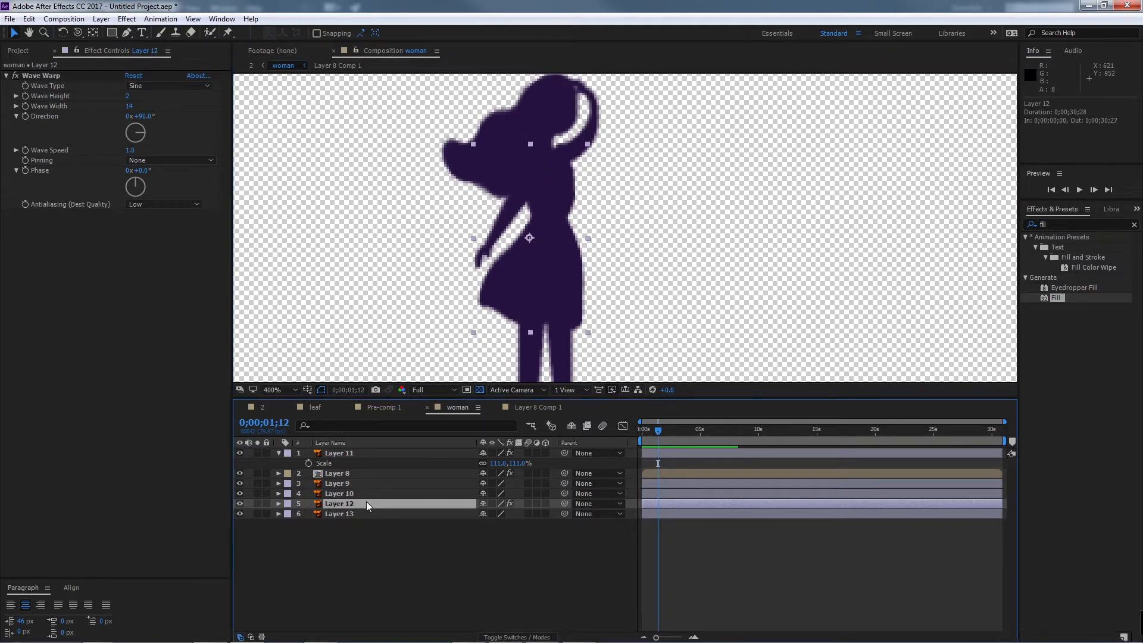
key("ctrl+d")
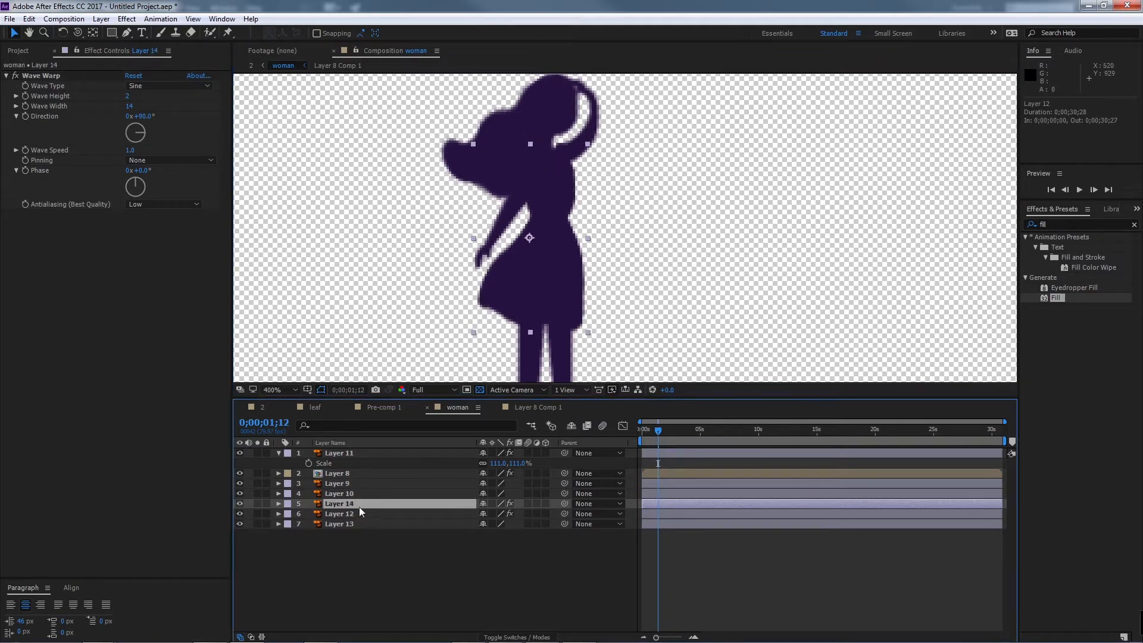
left_click(37, 78)
key("Delete")
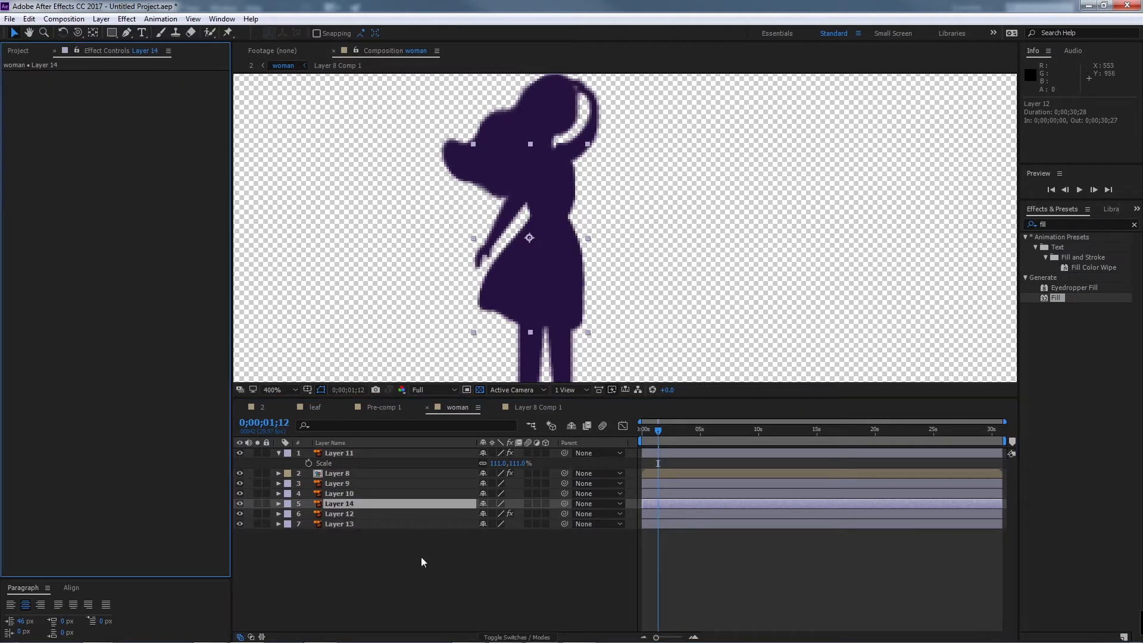
Step: Draw a rectangular mask about 93 by 52 px around the skirt on Layer 12 and preview the result
left_click(354, 514)
left_click(111, 33)
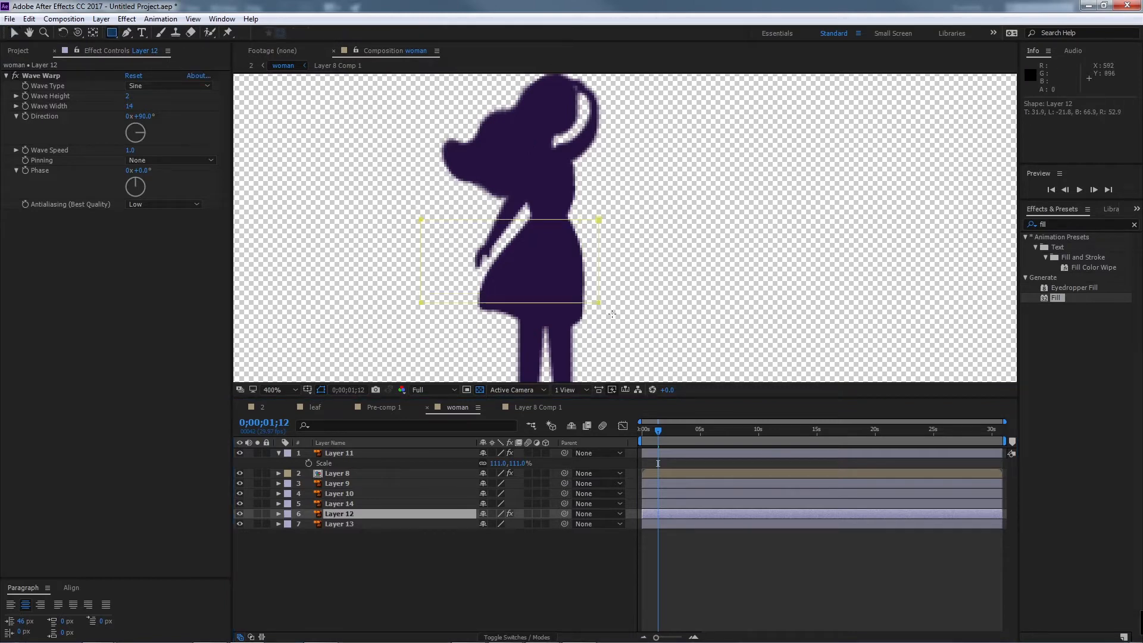
left_click_drag(420, 220, 642, 343)
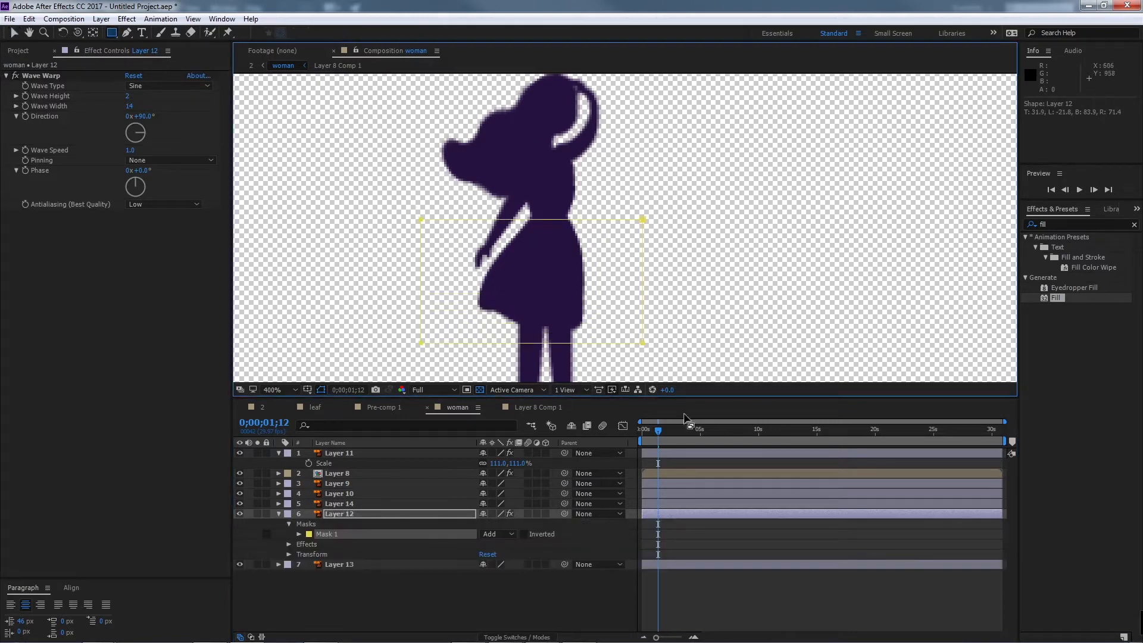
key("space")
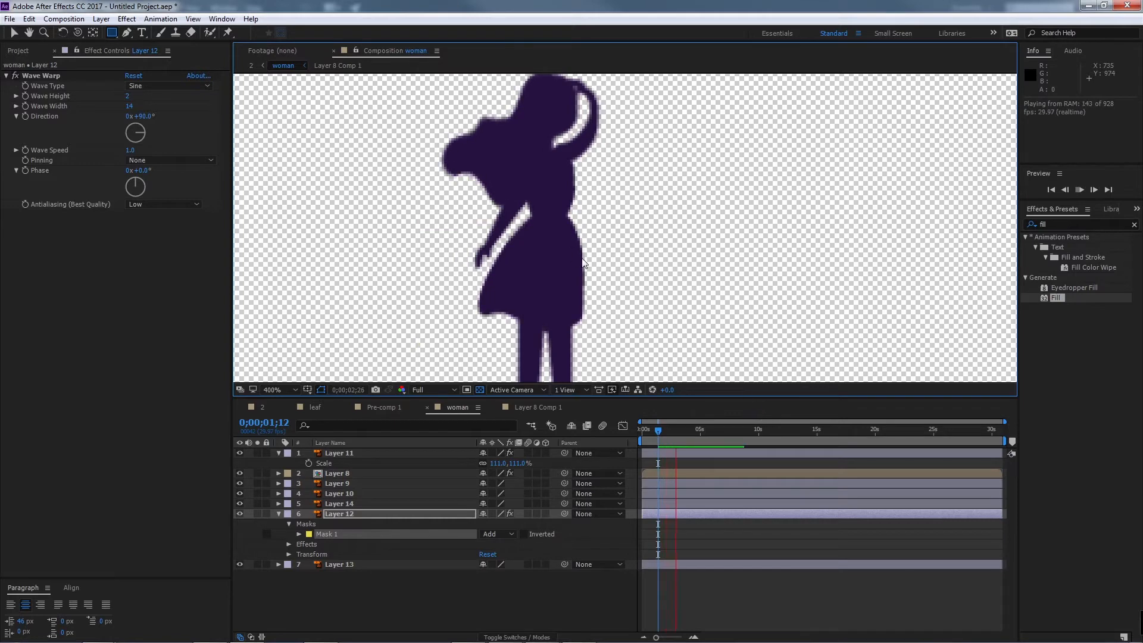
key("space")
Step: Preview the full figure's waving hair and skirt from the first frame of the woman composition
key("v")
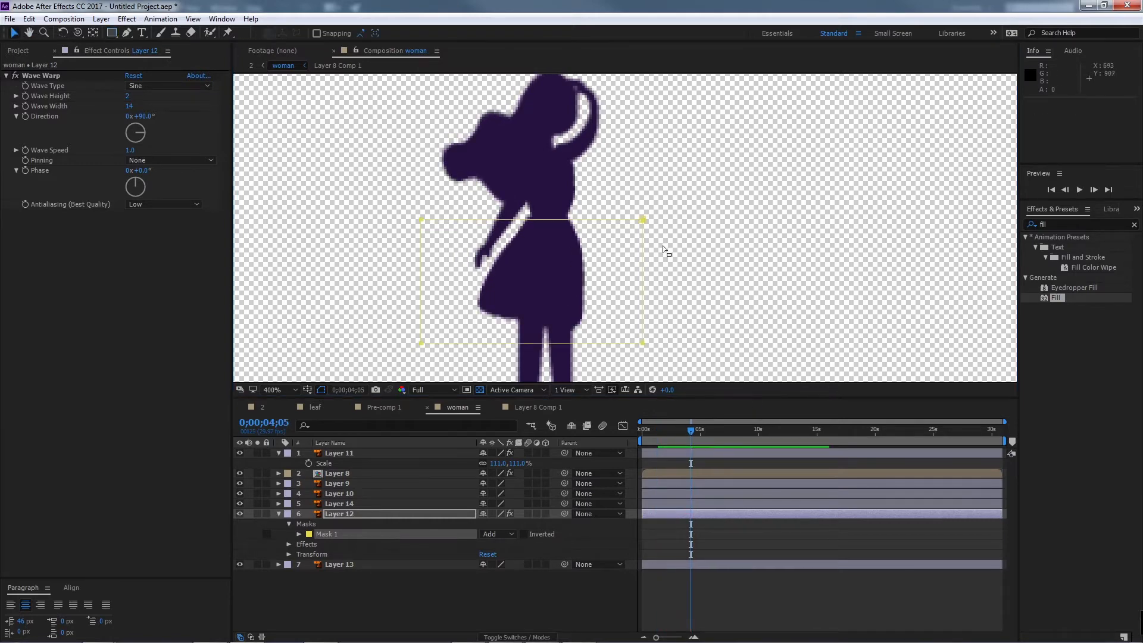
scroll(662, 249, "down", 1)
left_click_drag(691, 430, 640, 432)
key("space")
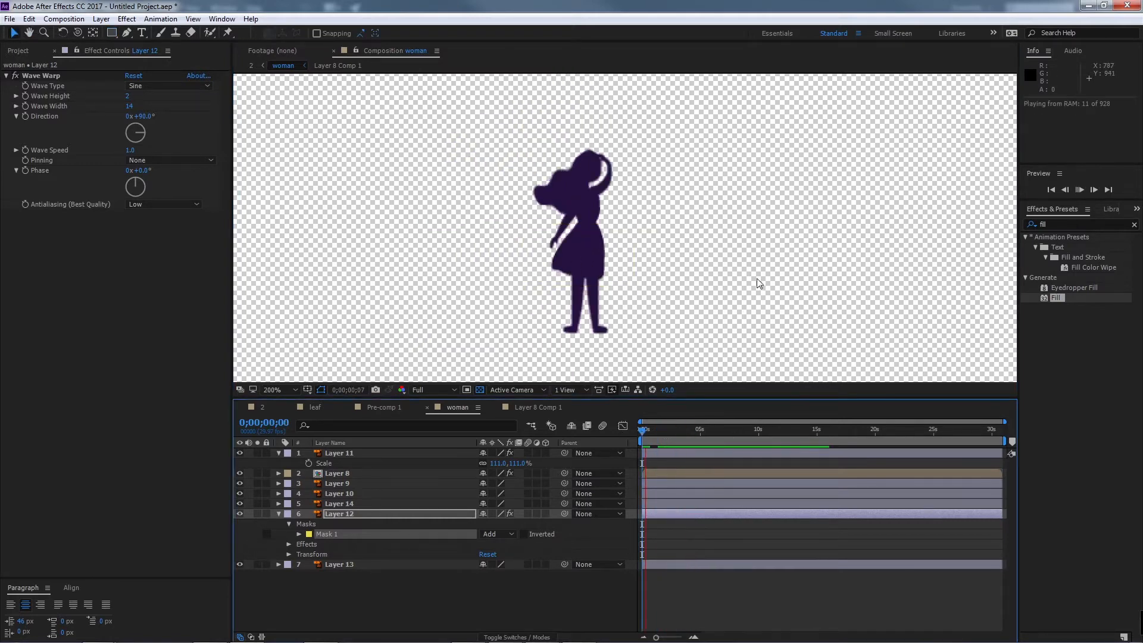
key("space")
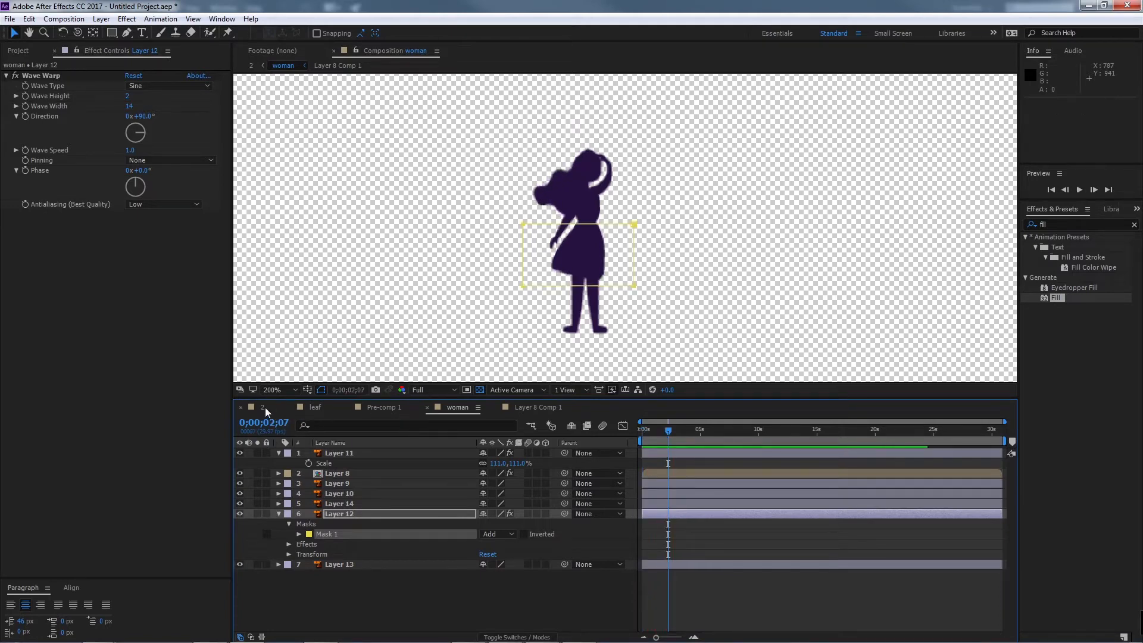
Step: Return to composition 2 and preview the animated woman within the whole beach scene
left_click(265, 407)
key("space")
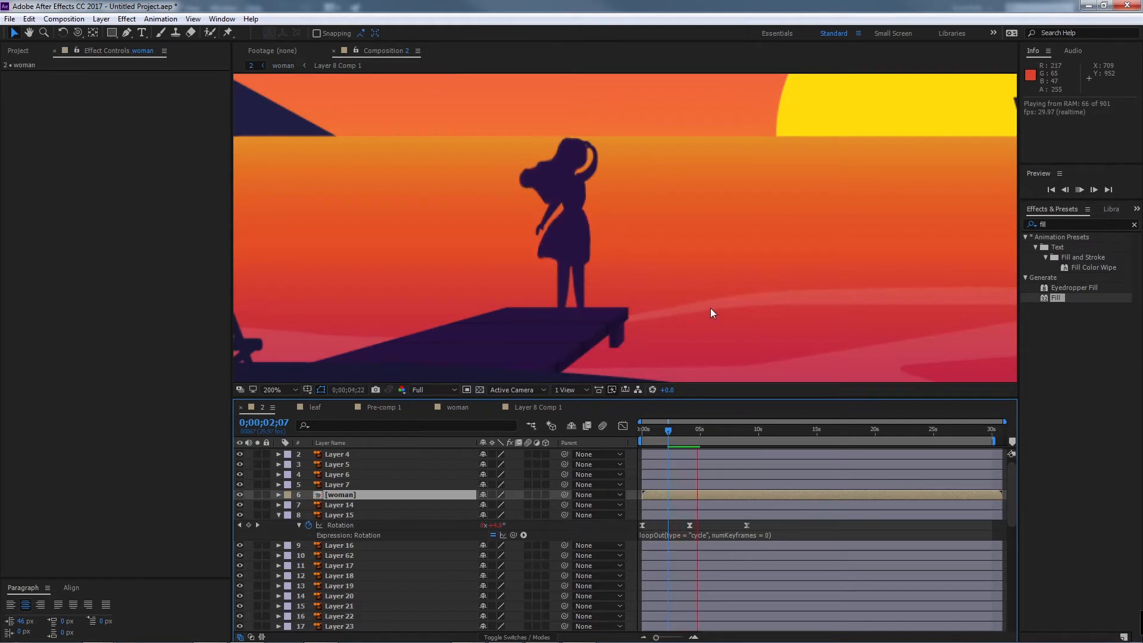
scroll(707, 306, "down", 3)
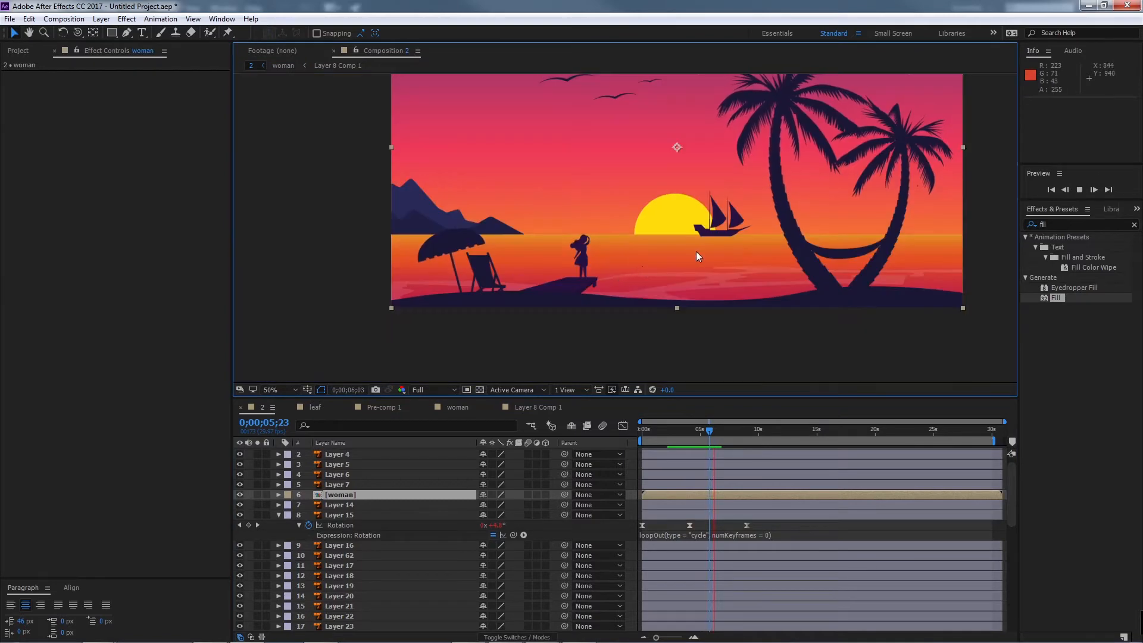
scroll(648, 272, "up", 2)
scroll(640, 223, "down", 2)
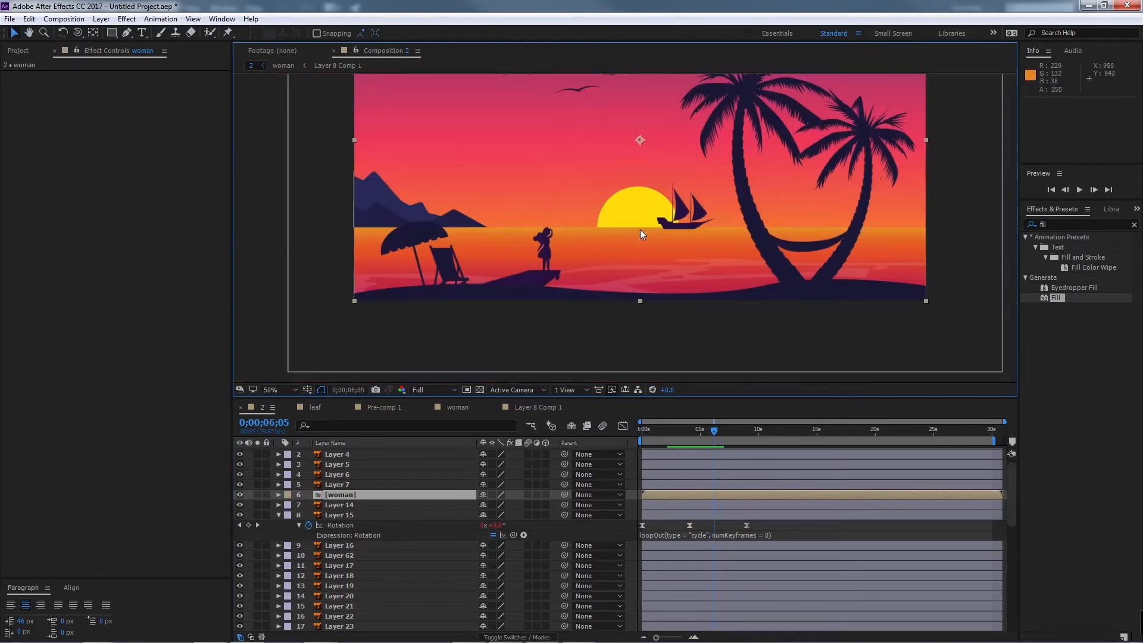
Step: Look through the scene's layer stack to identify which artwork the unnamed layers hold, including Layer 60, Layer 3, Layer 16 and Layer 62
left_click_drag(470, 398, 473, 372)
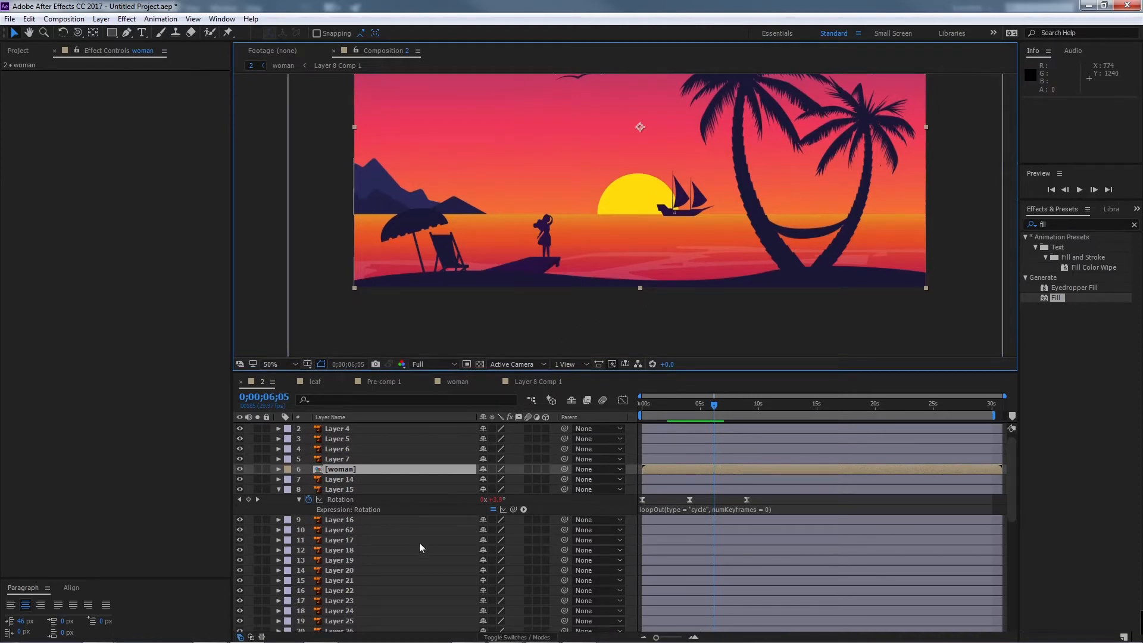
scroll(429, 524, "down", 8)
left_click(359, 554)
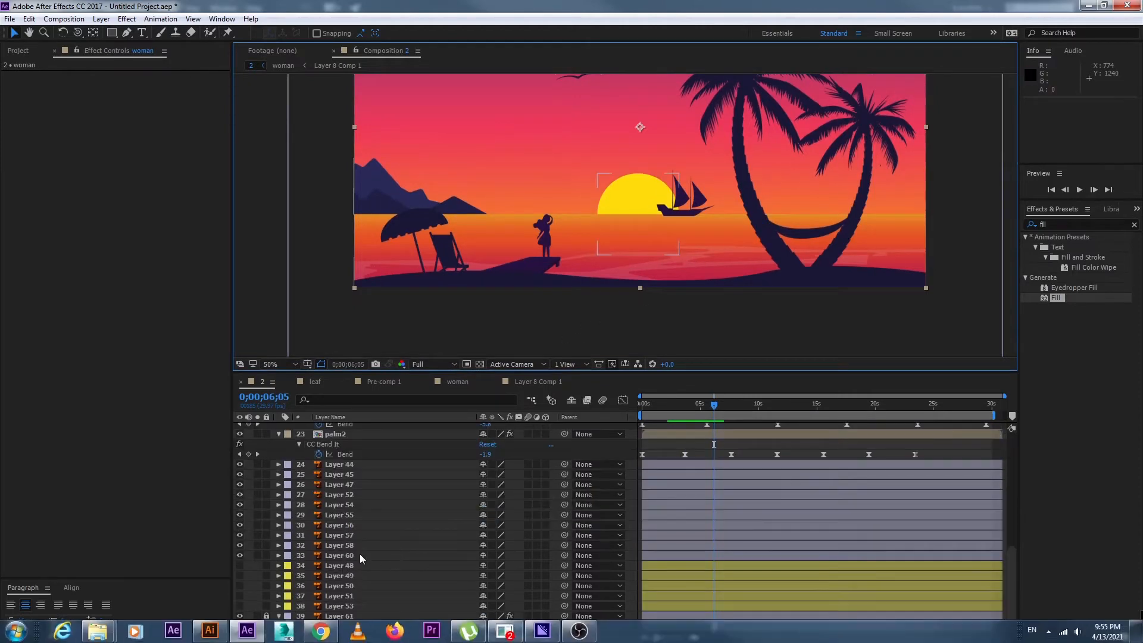
left_click(358, 263)
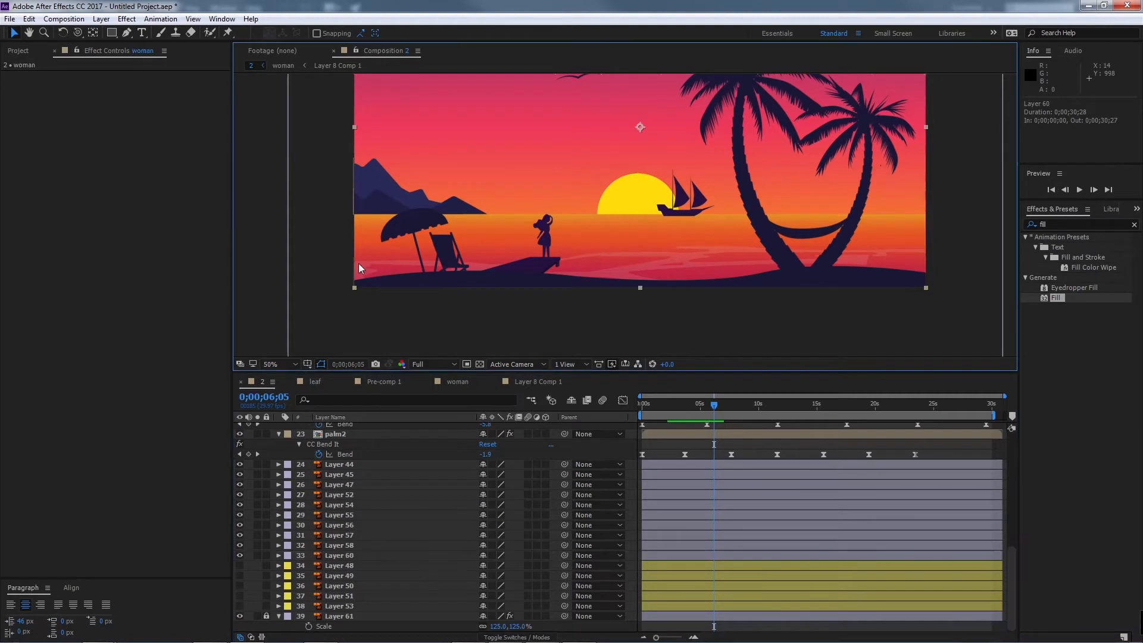
scroll(400, 555, "up", 2)
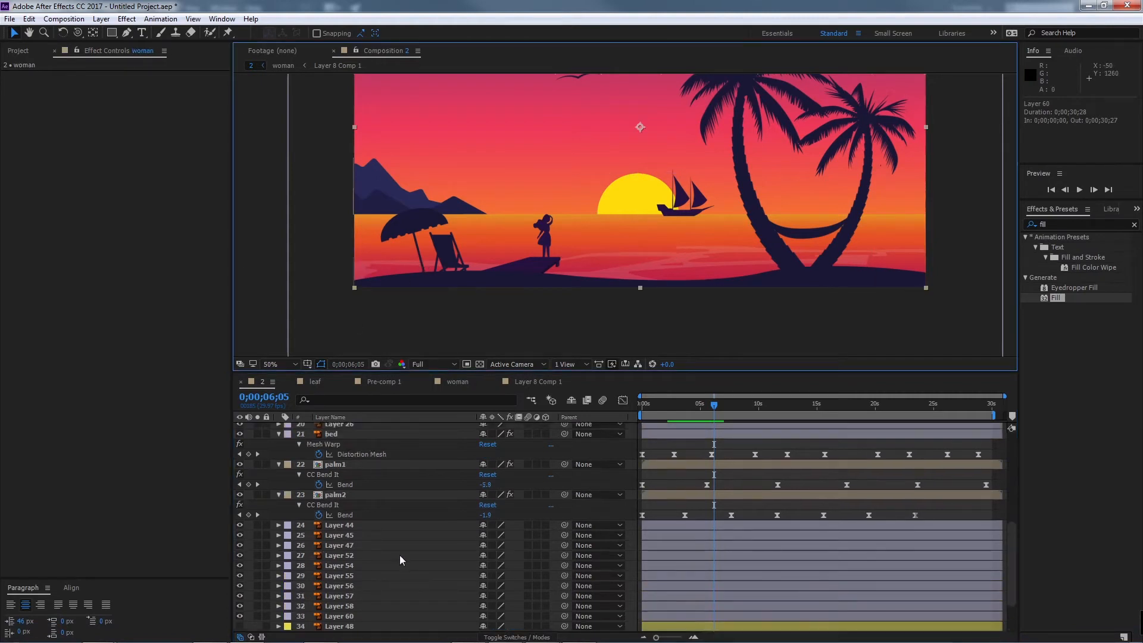
scroll(399, 554, "up", 7)
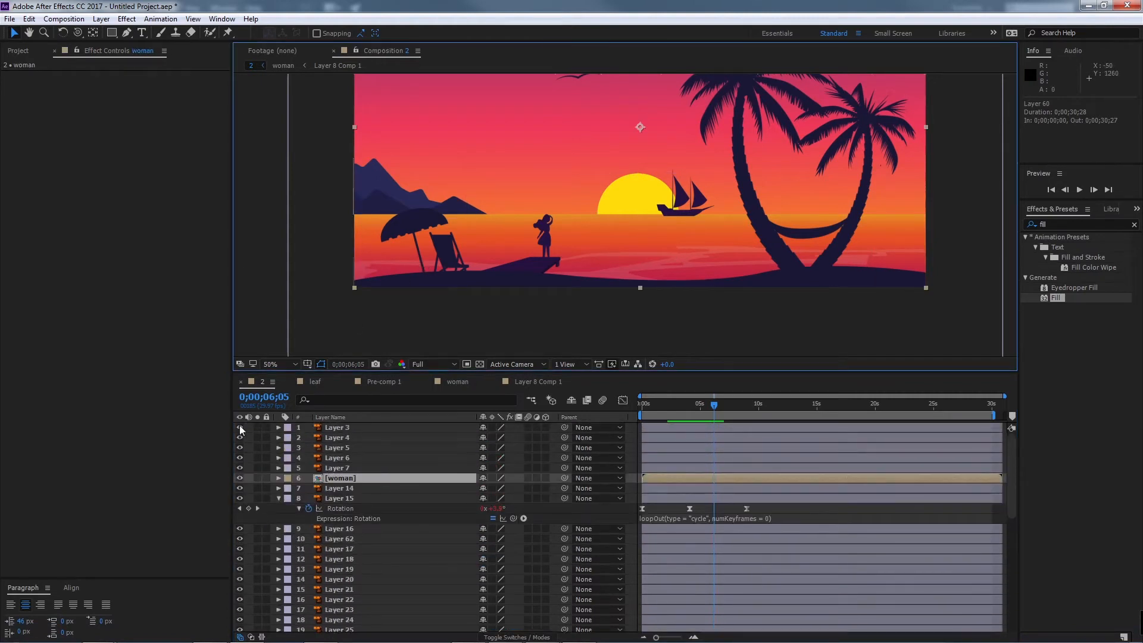
left_click(240, 427)
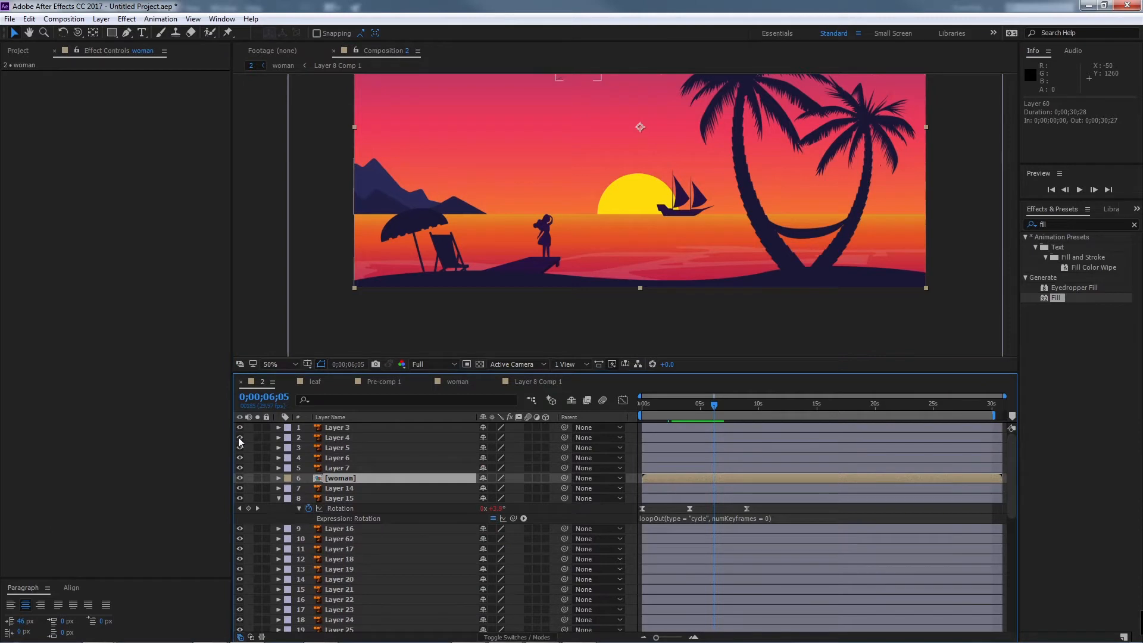
scroll(395, 534, "down", 4)
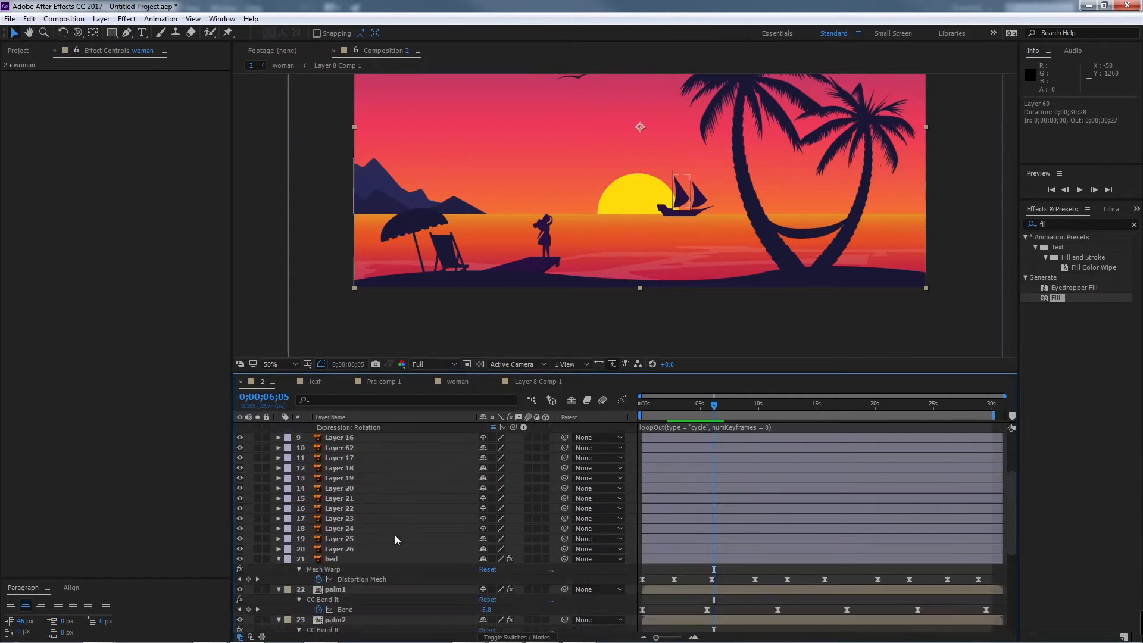
left_click(347, 438)
left_click(347, 447)
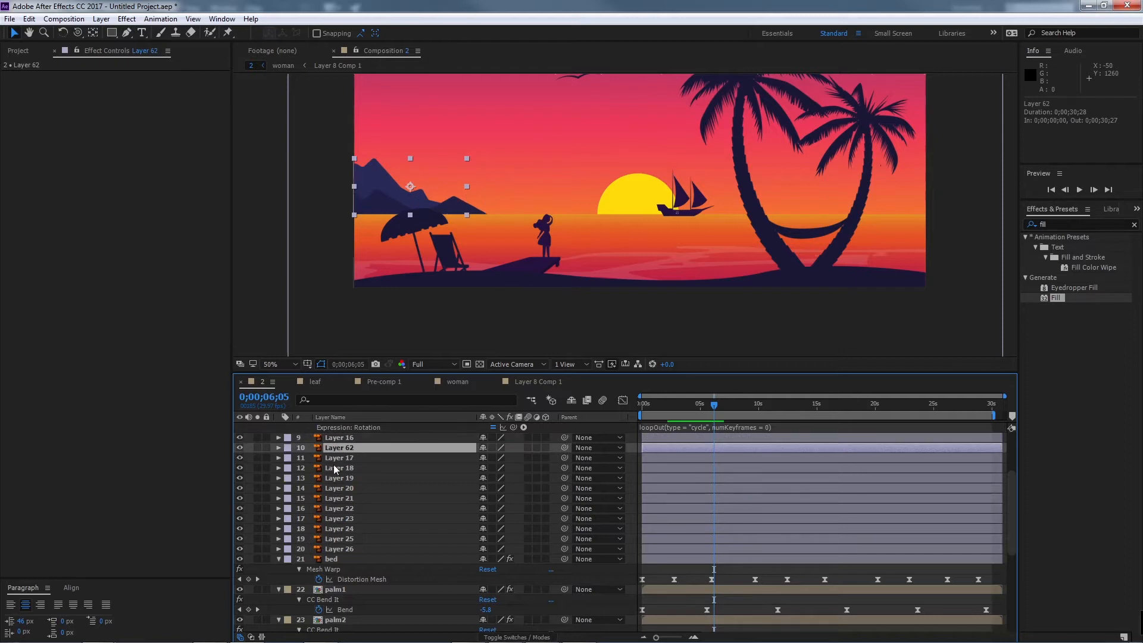
Step: Solo Layers 17 to 20, the small squares on the ship's hull, against the transparency grid
left_click(333, 460)
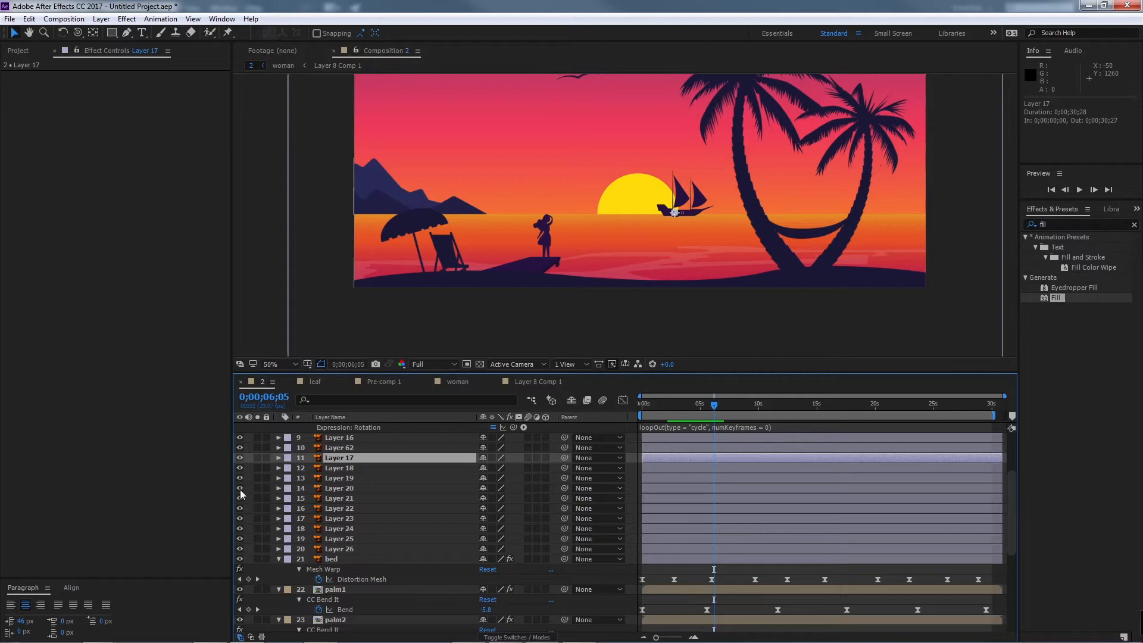
left_click(343, 469, "ctrl")
left_click(338, 476, "ctrl")
left_click(333, 487, "ctrl")
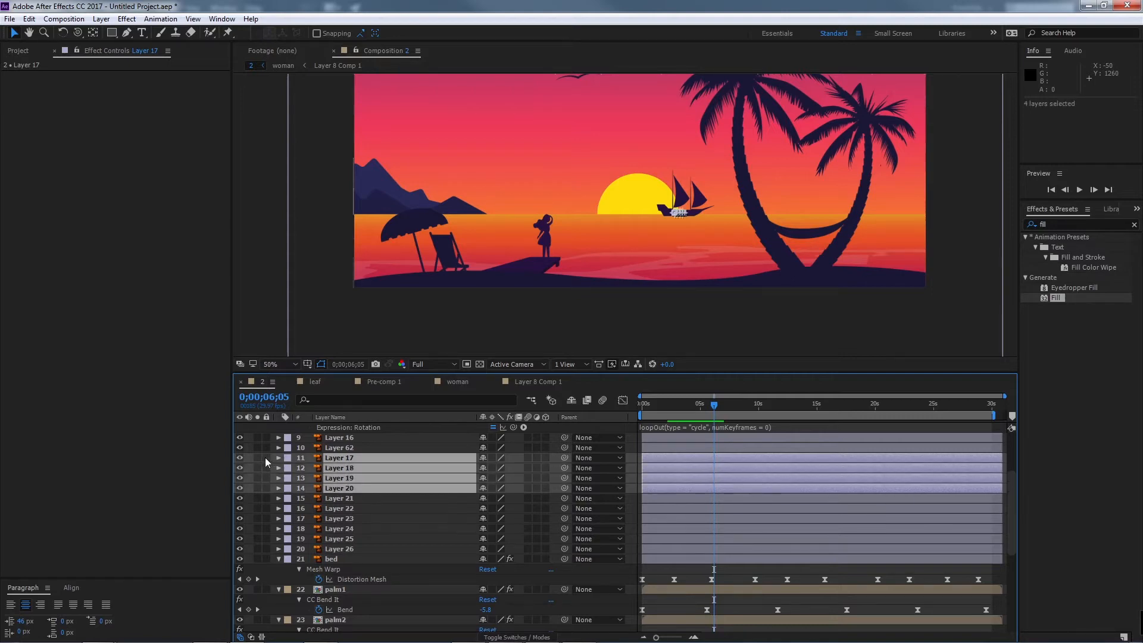
left_click(258, 457)
scroll(701, 247, "up", 6)
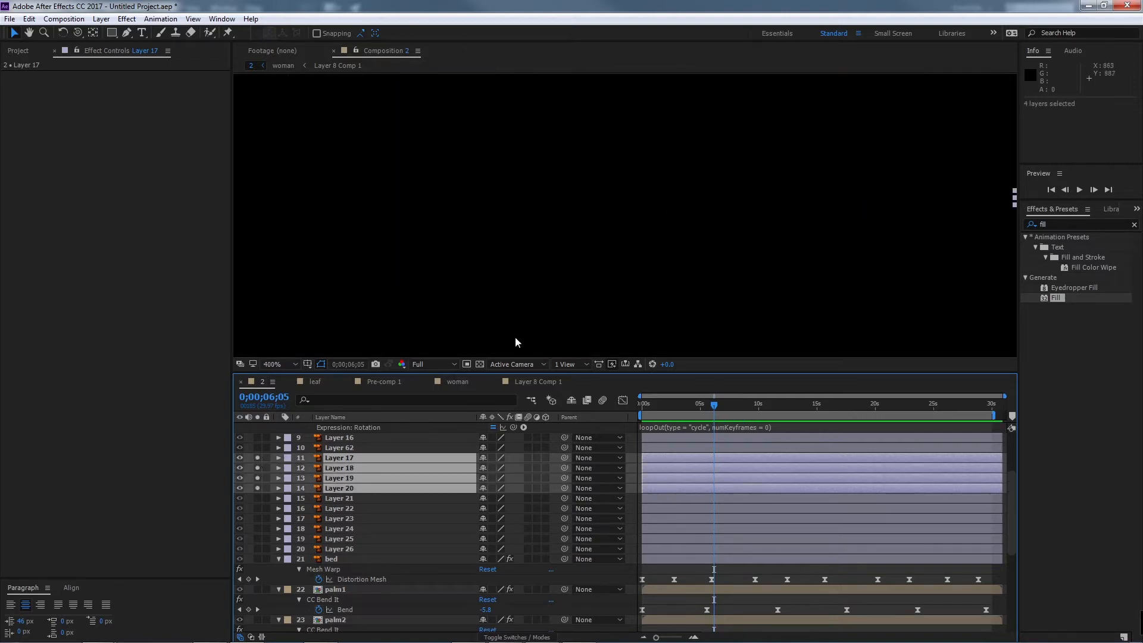
left_click(481, 363)
left_click_drag(887, 202, 660, 275)
left_click_drag(855, 286, 608, 252)
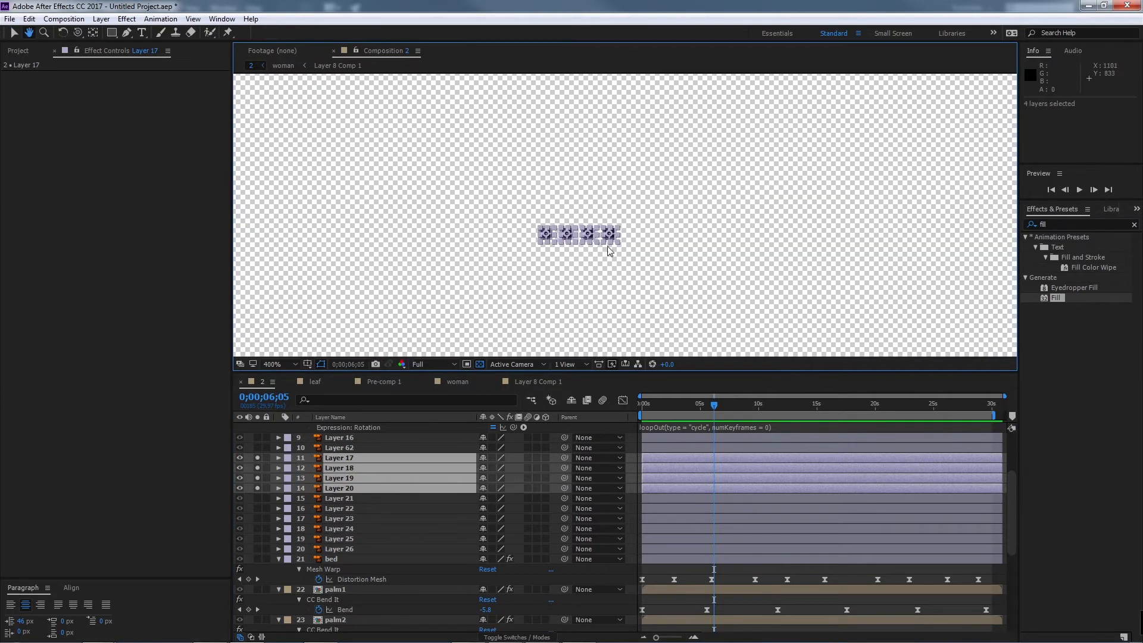
Step: Solo Layers 21, 22 and 23 as well, and check Layer 24 without keeping it soloed
left_click(351, 499)
left_click(257, 498)
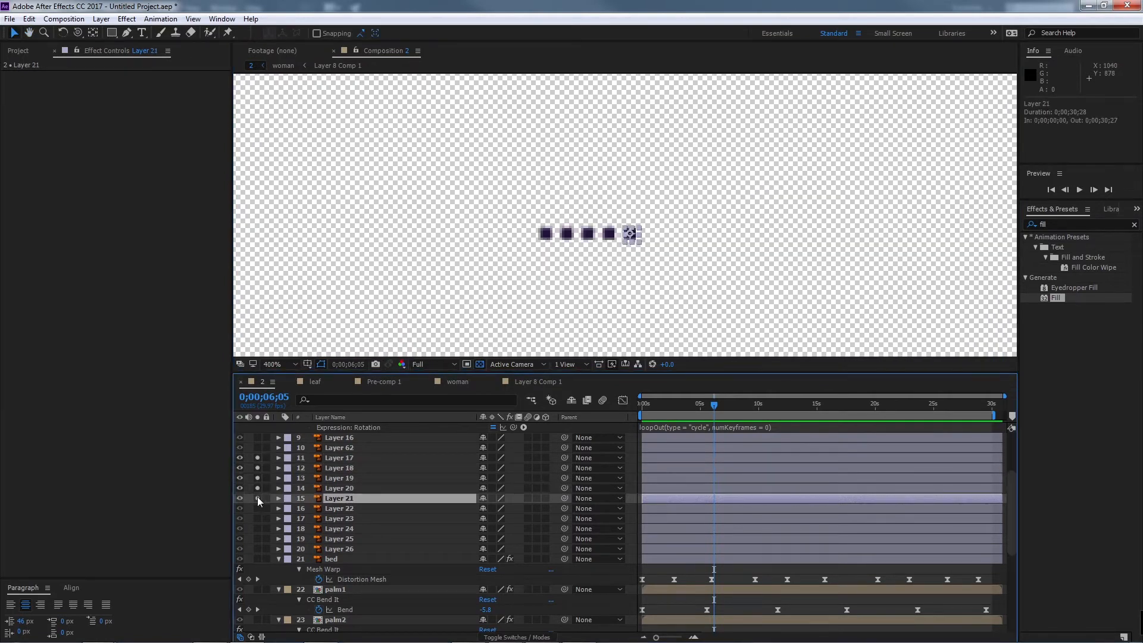
left_click(257, 507)
left_click(334, 509, "shift")
left_click(258, 517)
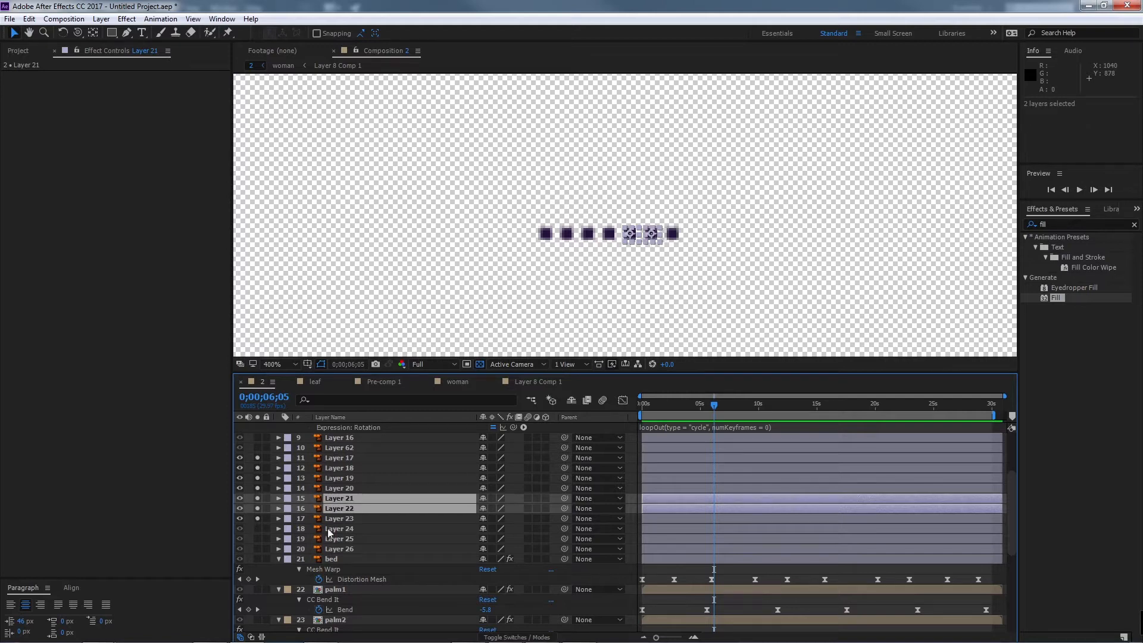
left_click(321, 519, "shift")
left_click(257, 528)
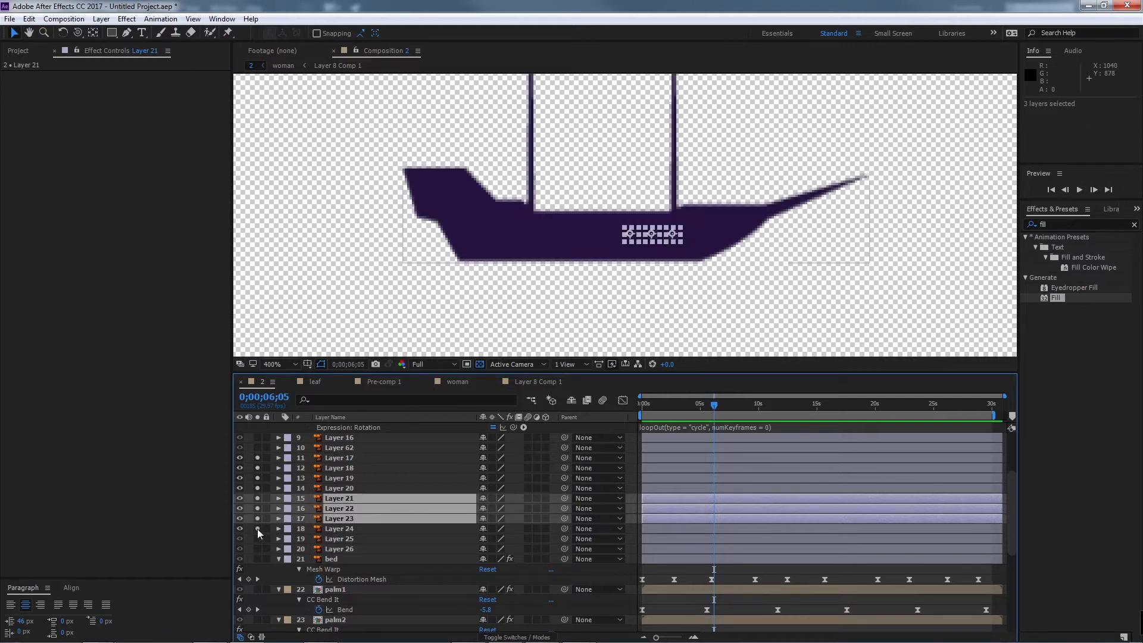
left_click(257, 529)
scroll(262, 444, "down", 1)
scroll(298, 466, "up", 1)
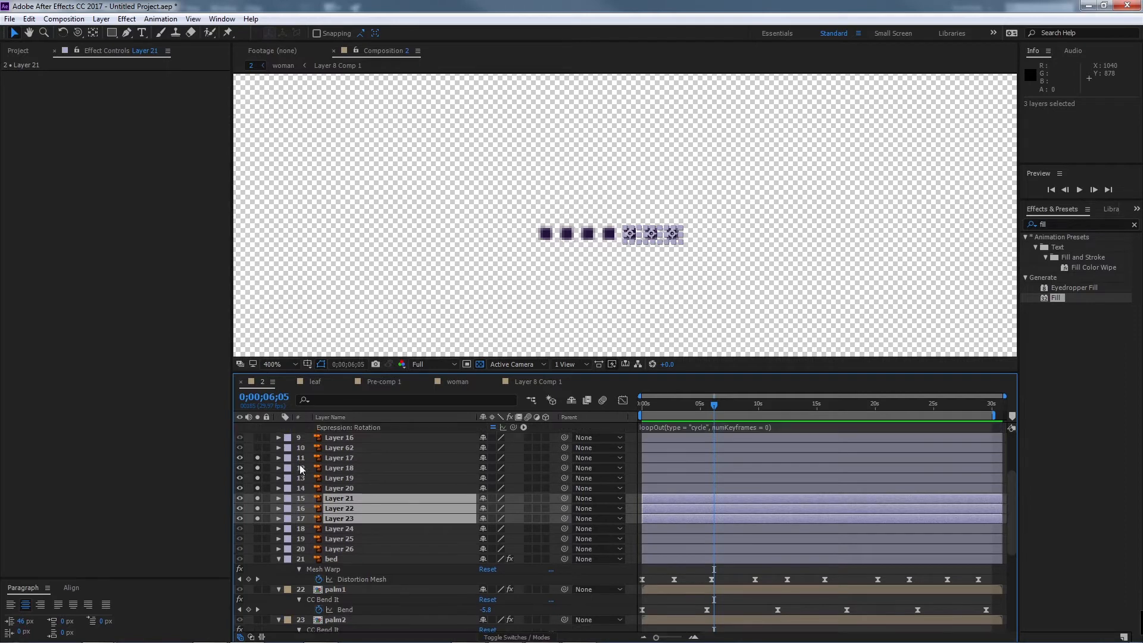
Step: Delete Layers 17 to 23, the row of small squares on the ship's hull
left_click(344, 456)
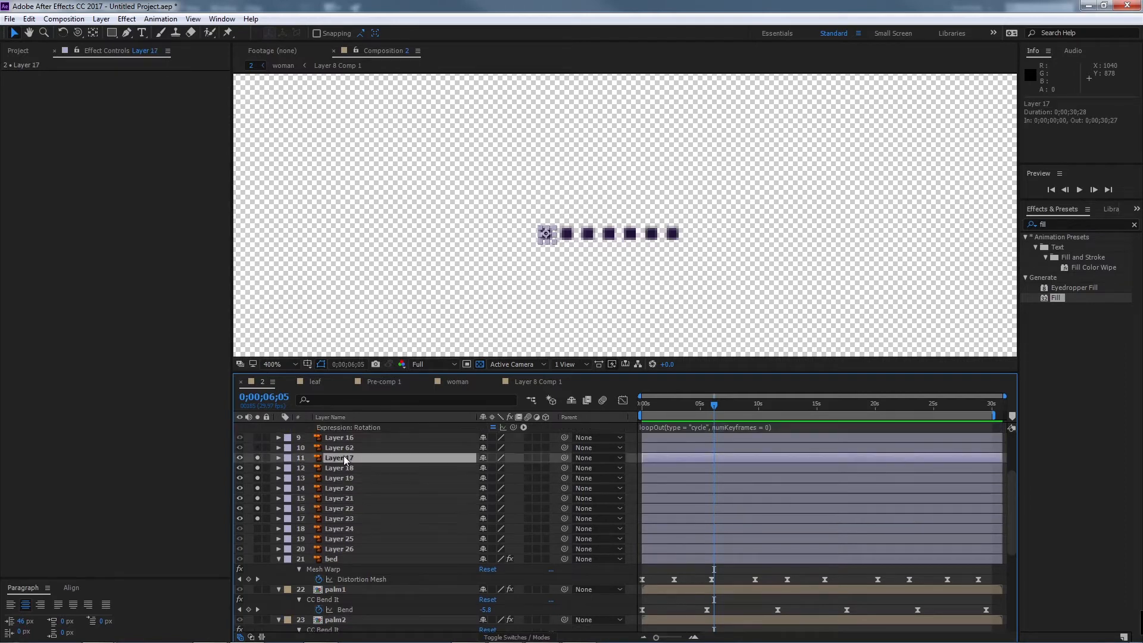
left_click(341, 519, "shift")
key("Delete")
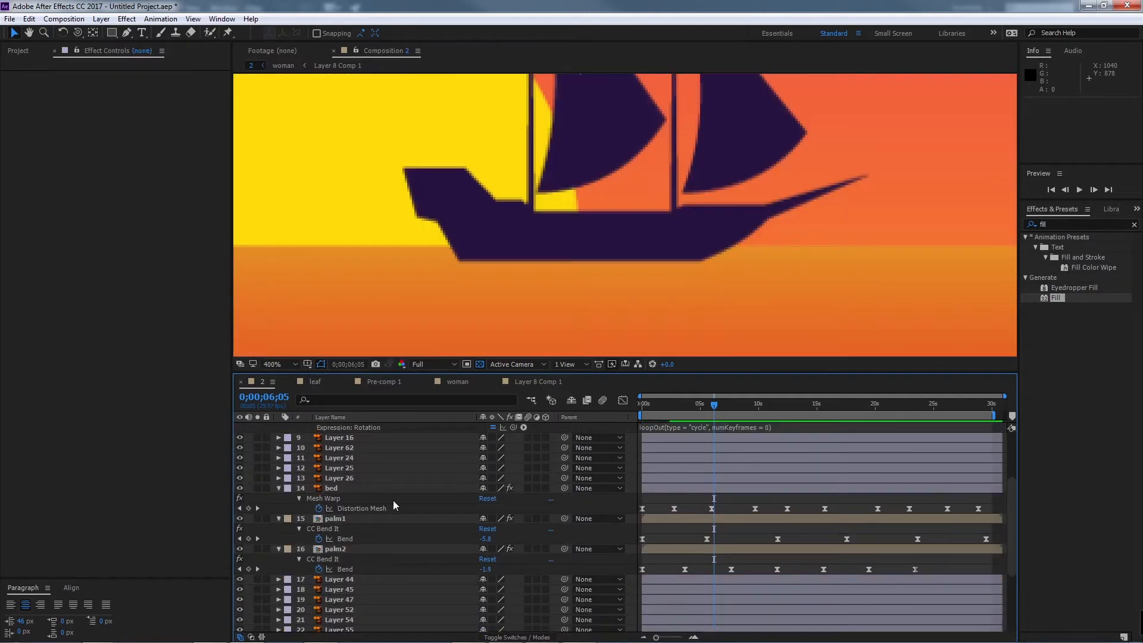
Step: Rename Layer 60, the yellow sun disc, as sun
left_click(363, 488)
left_click(363, 477)
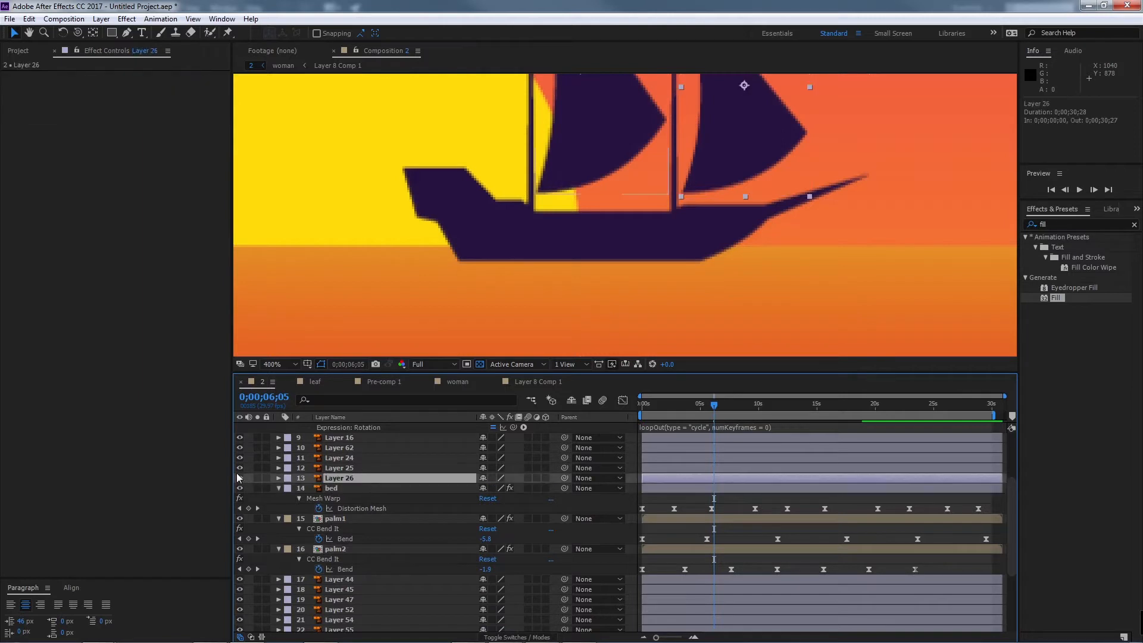
scroll(685, 219, "down", 4)
scroll(676, 239, "up", 2)
scroll(677, 240, "down", 2)
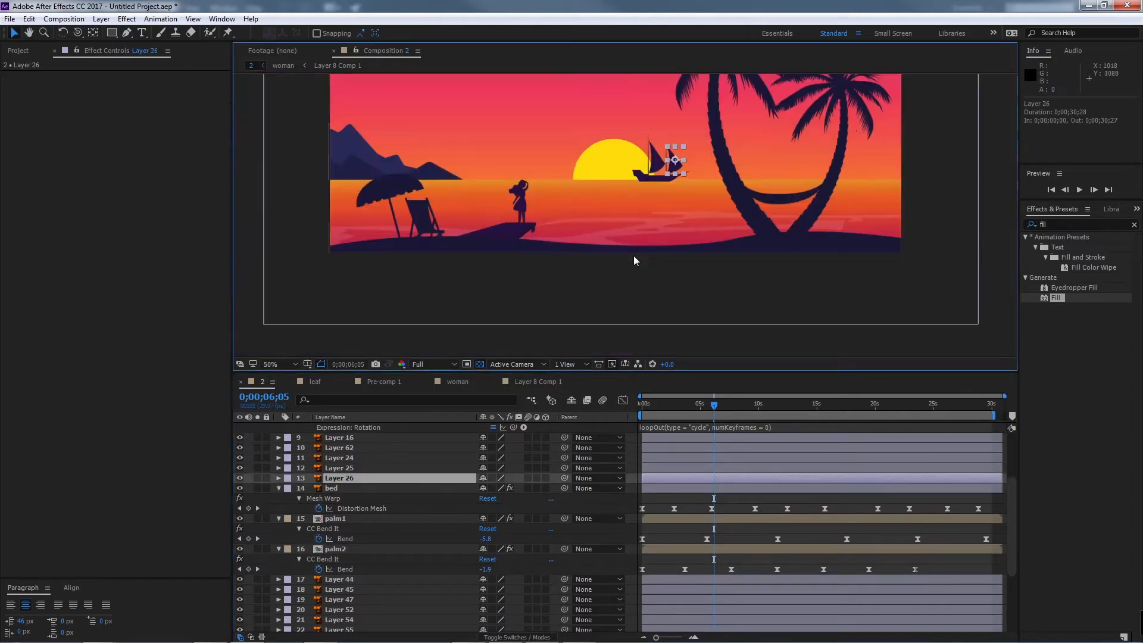
scroll(387, 566, "down", 4)
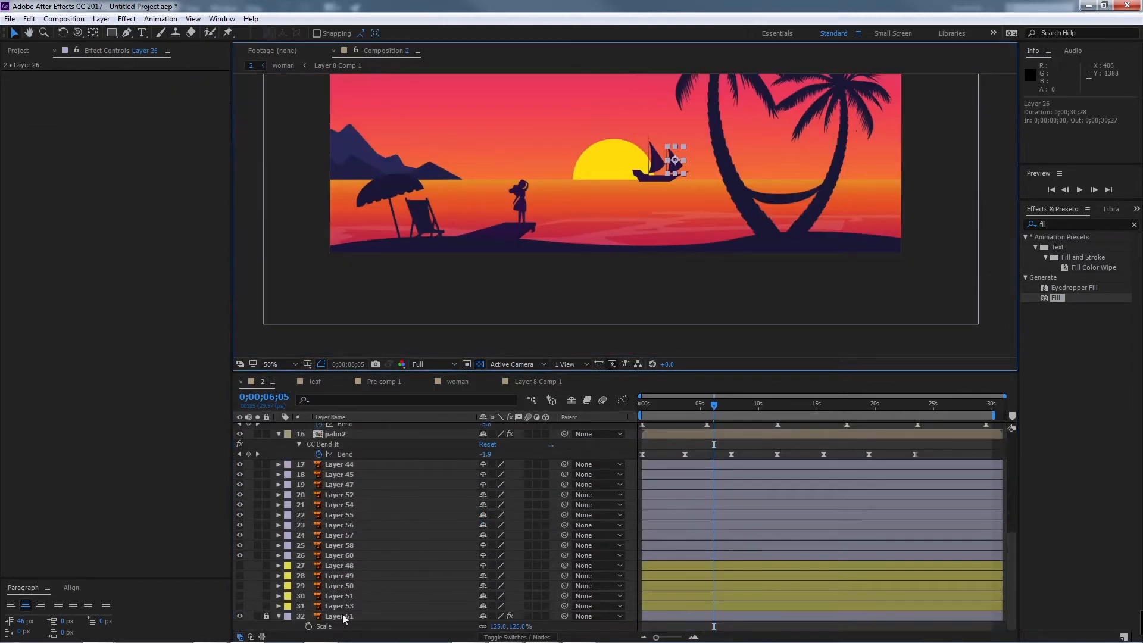
left_click(348, 555)
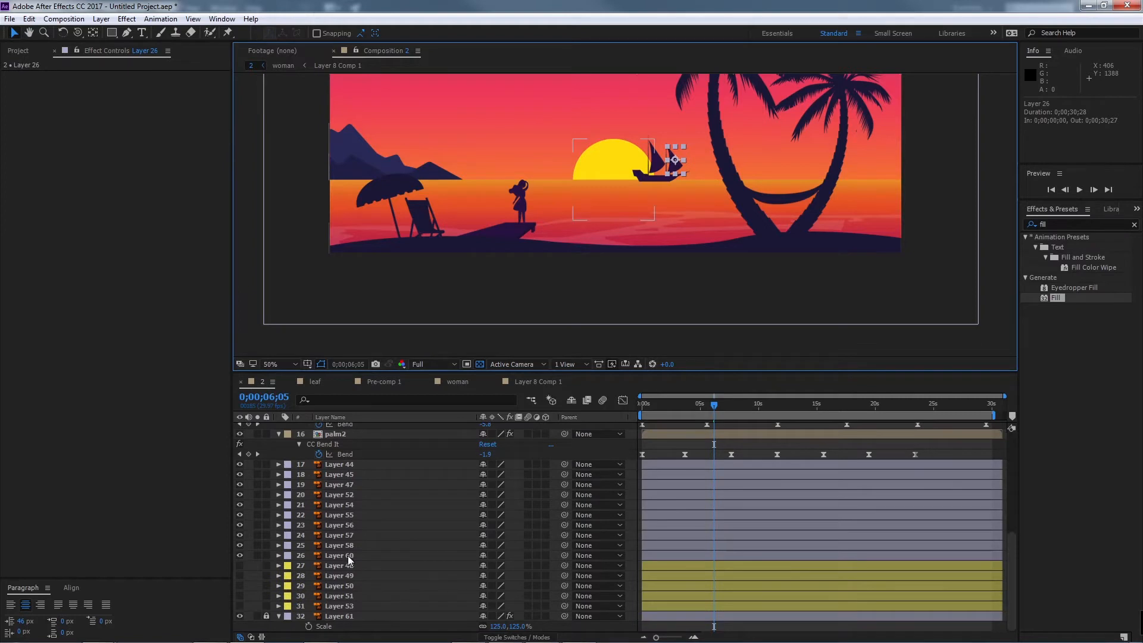
left_click(240, 556)
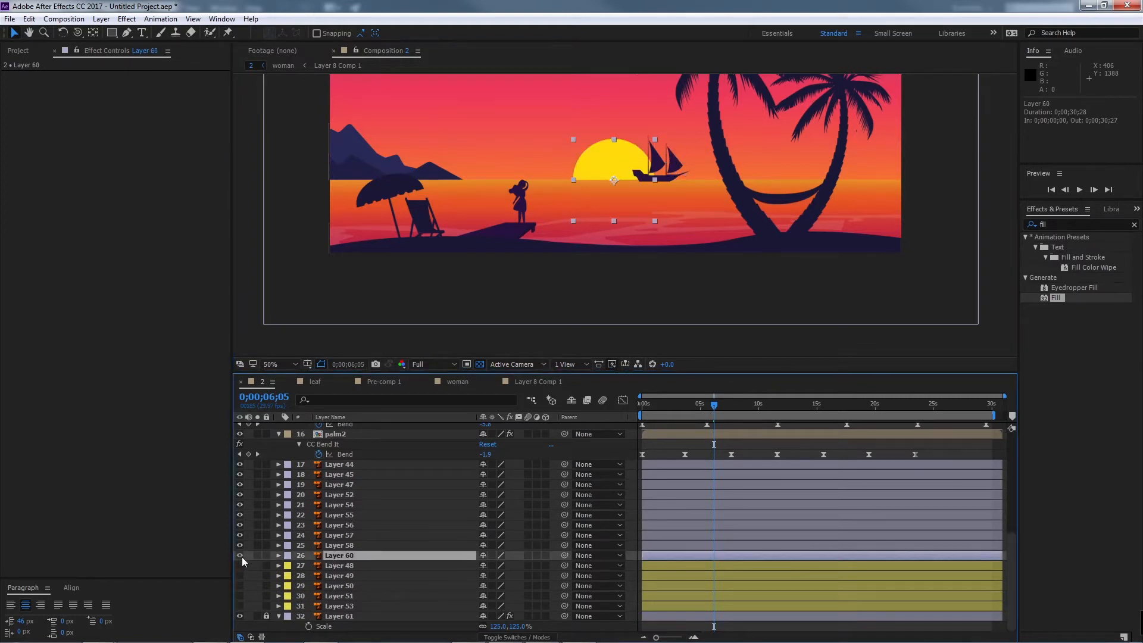
key("Return")
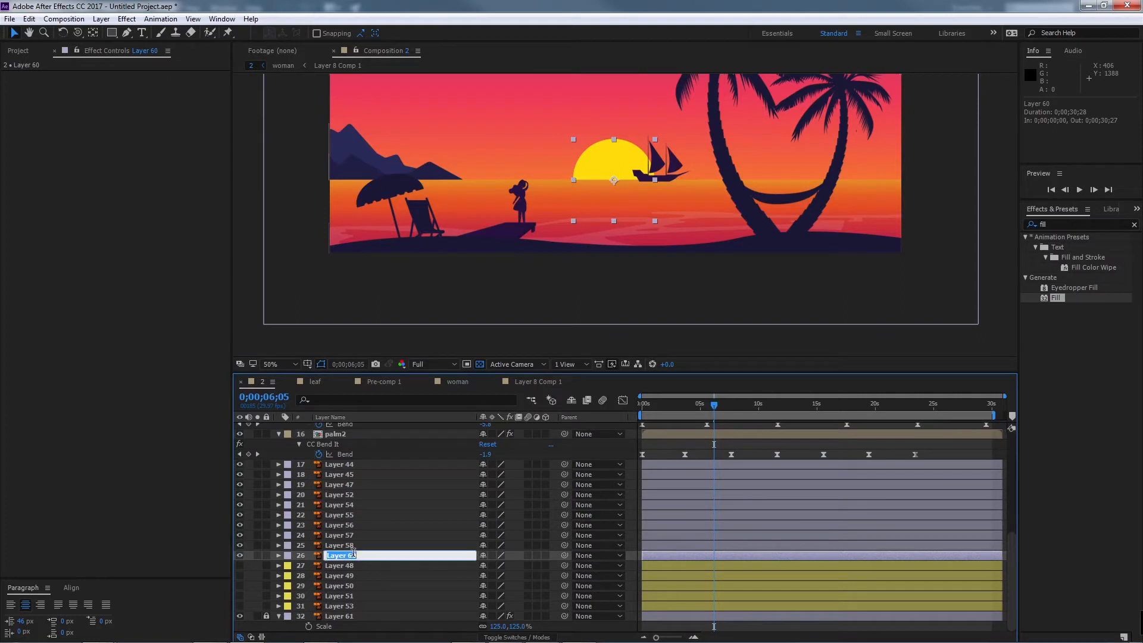
type("sun")
Step: Check what Layer 58 shows by toggling its visibility, and rename it as sea
left_click(348, 544)
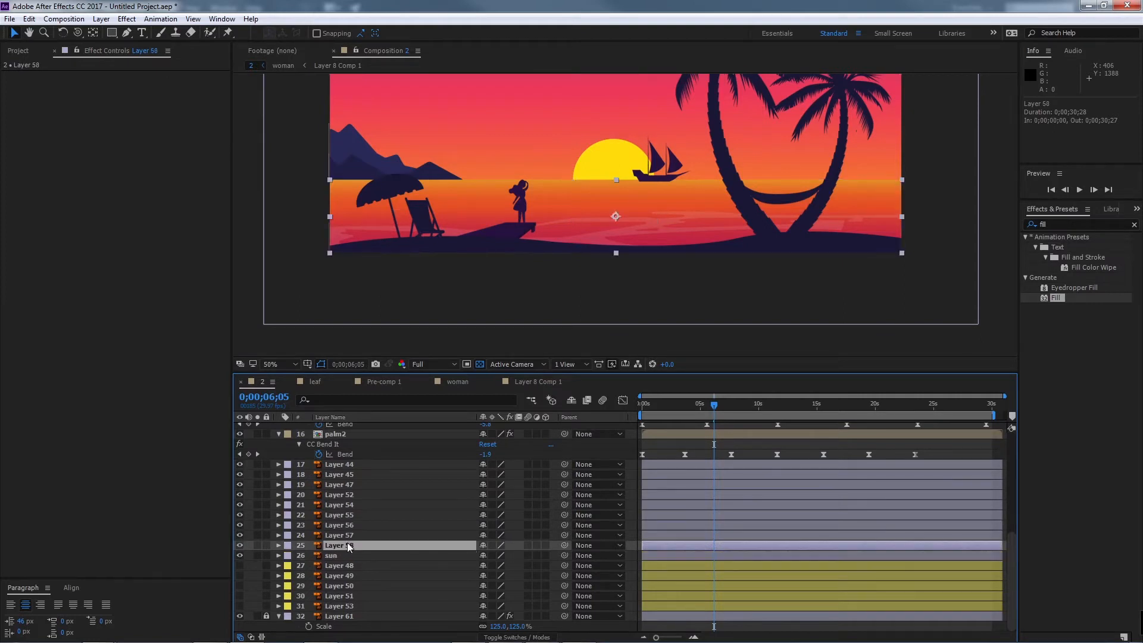
left_click(240, 544)
left_click(240, 544)
key("Return")
type("sea")
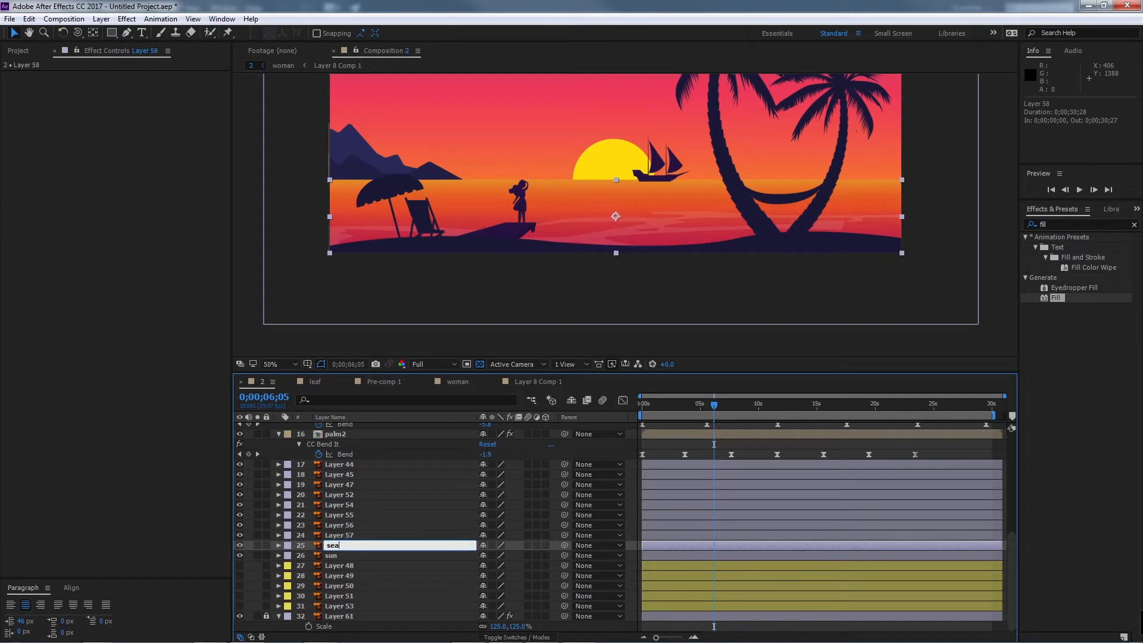
Step: Check Layer 57 by toggling its visibility, and rename it as foam
left_click(348, 536)
left_click(240, 535)
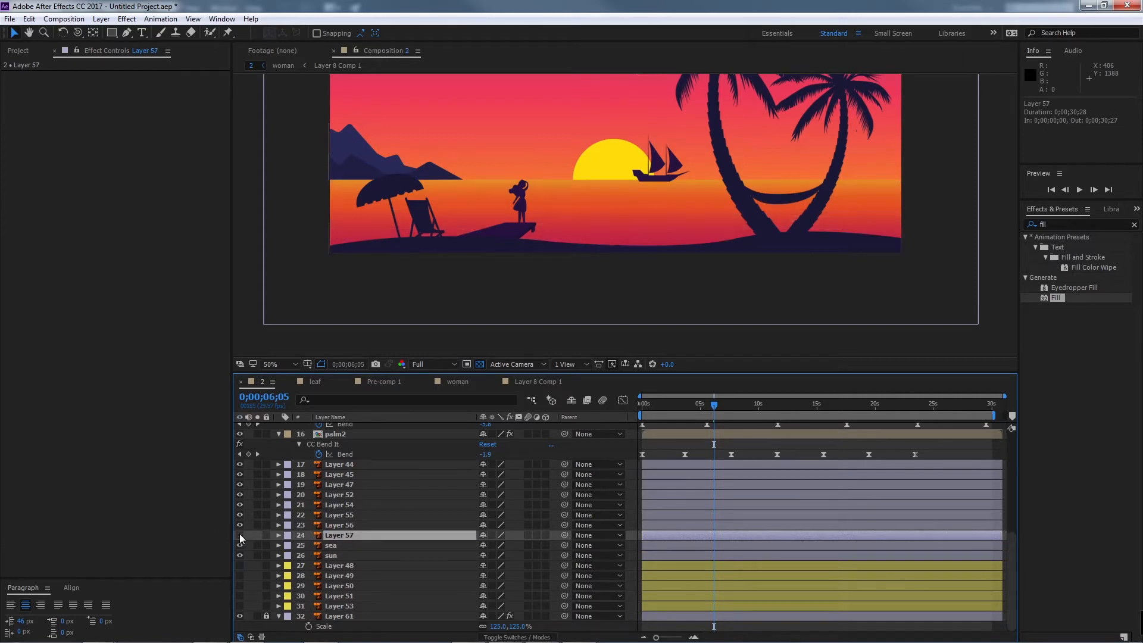
left_click(240, 535)
key("Return")
type("foam")
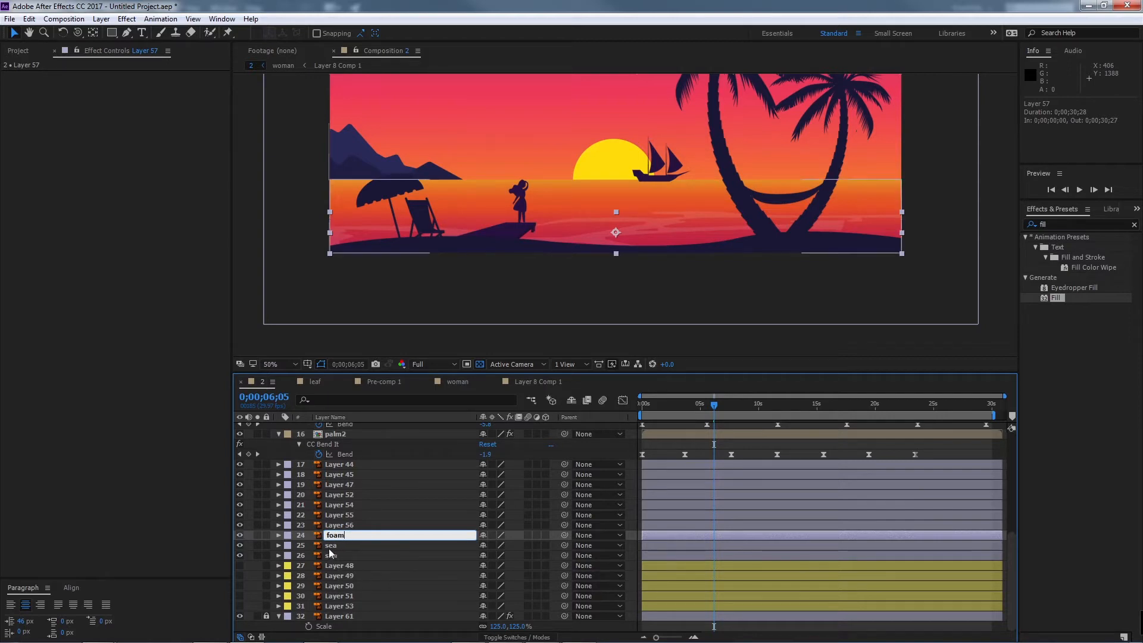
key("Return")
Step: Scale the foam layer to 130% in both dimensions
key("s")
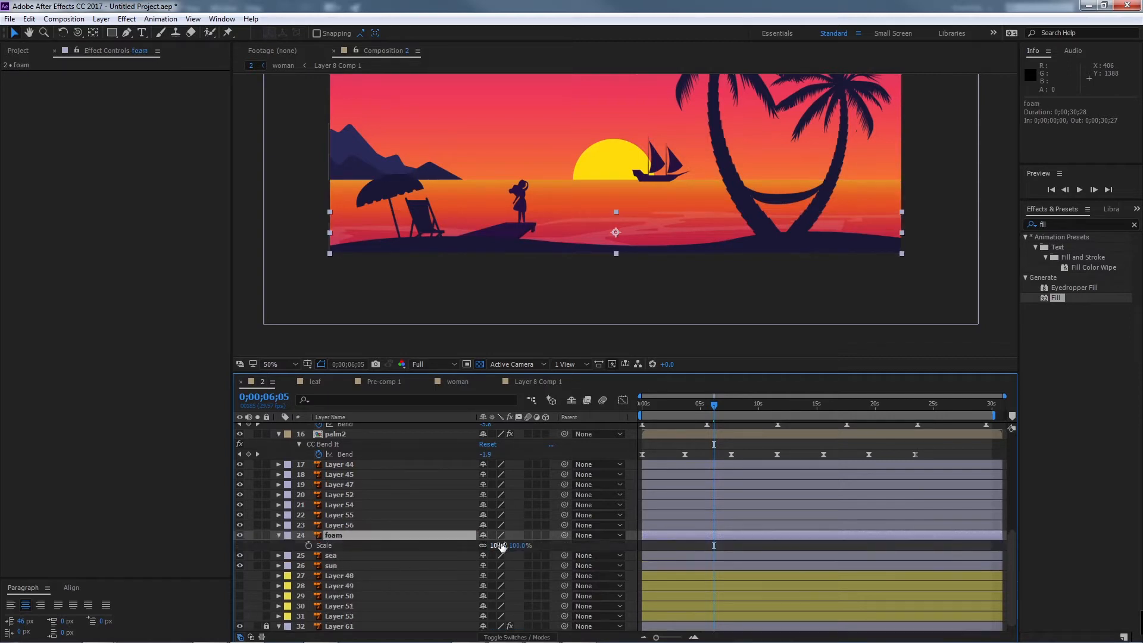
left_click_drag(498, 545, 509, 545)
left_click_drag(516, 543, 522, 543)
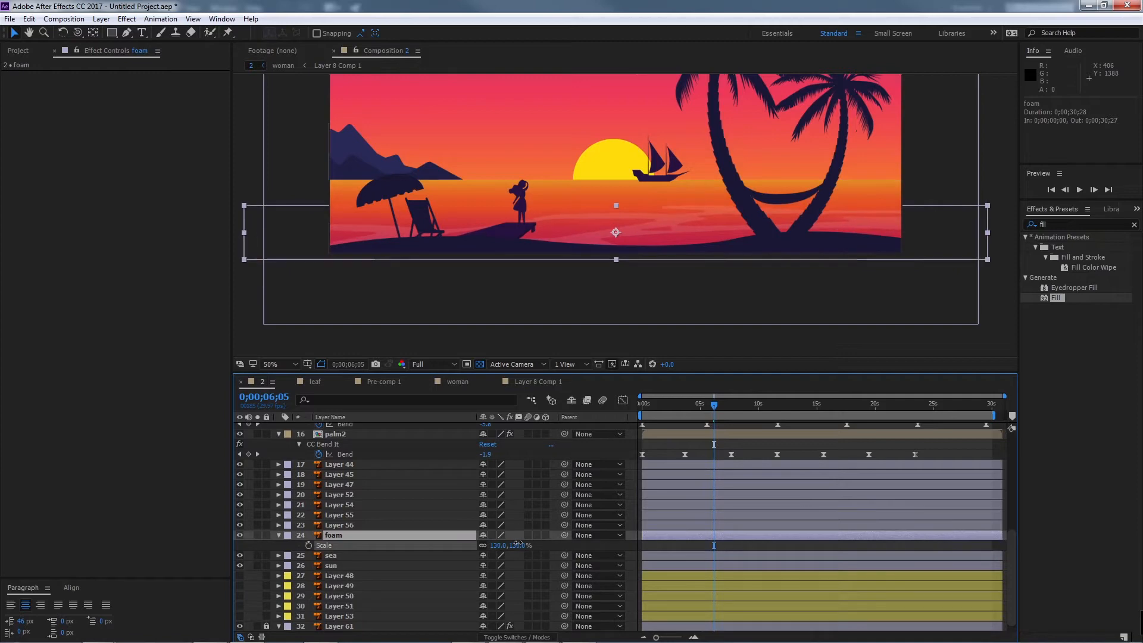
Step: Search the effects for "turb" and apply Turbulent Displace to the foam layer
left_click_drag(704, 233, 690, 274)
left_click_drag(1053, 224, 1031, 223)
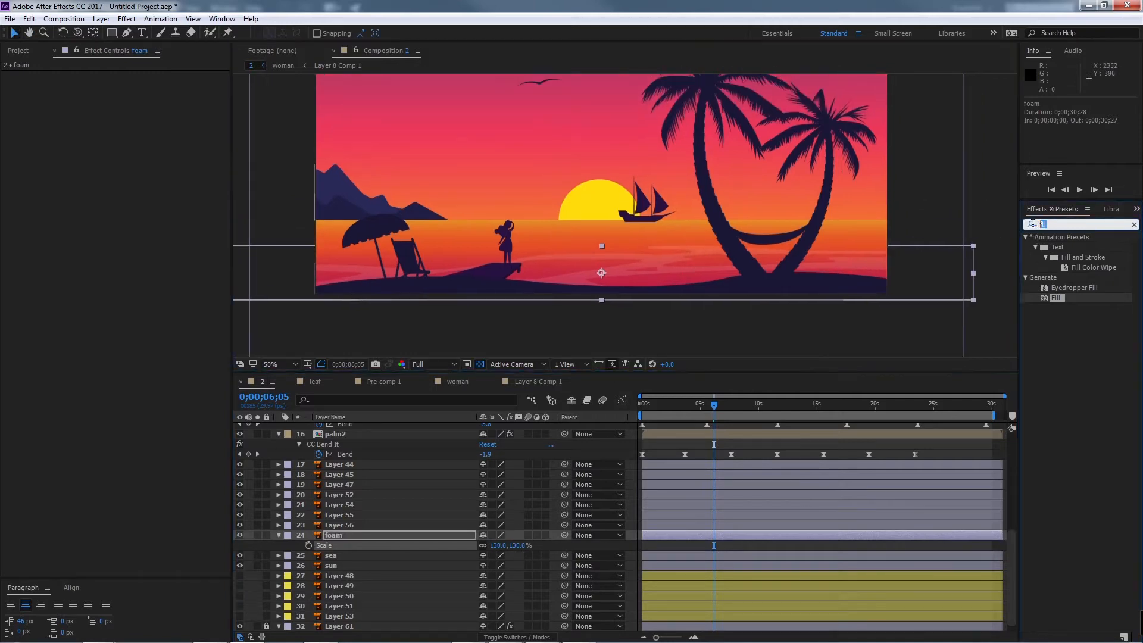
type("di")
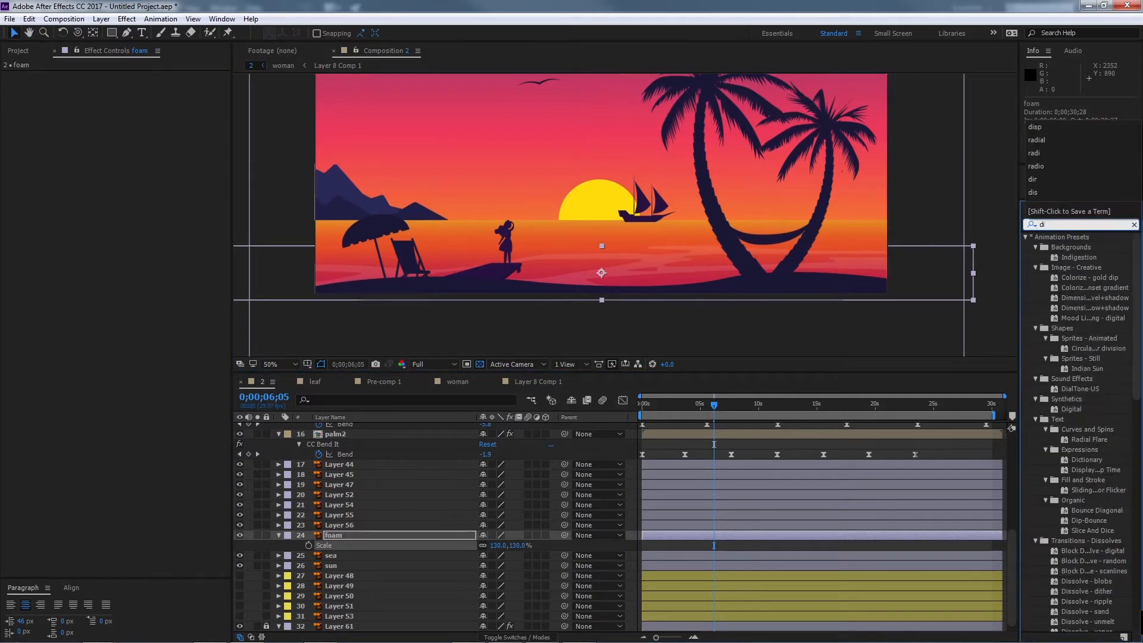
key("BackSpace")
key("BackSpace")
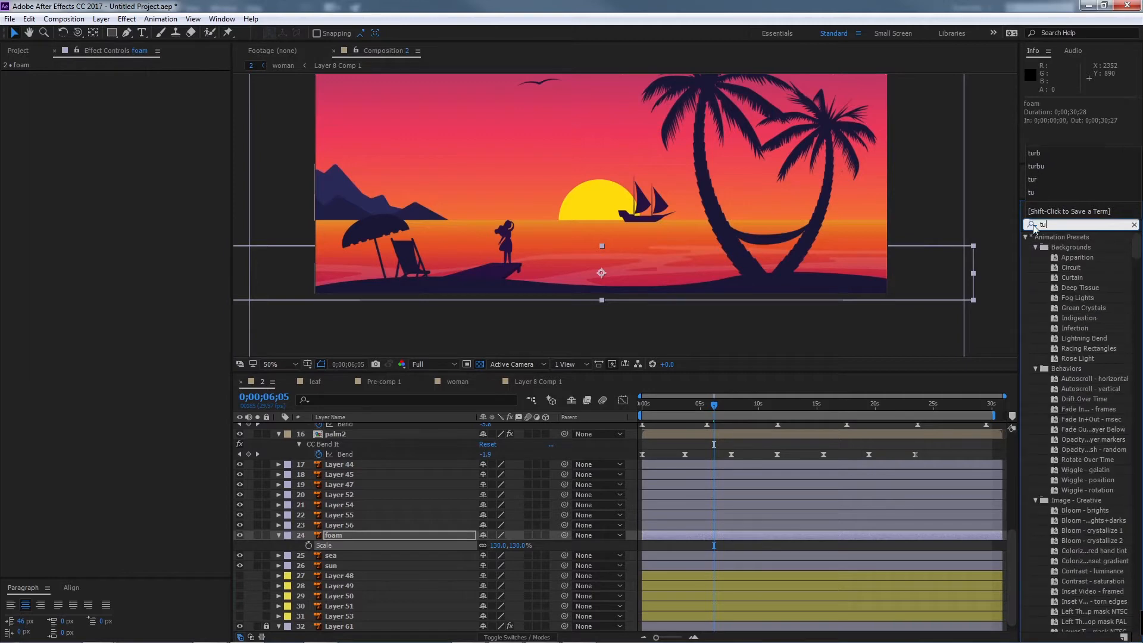
type("turb")
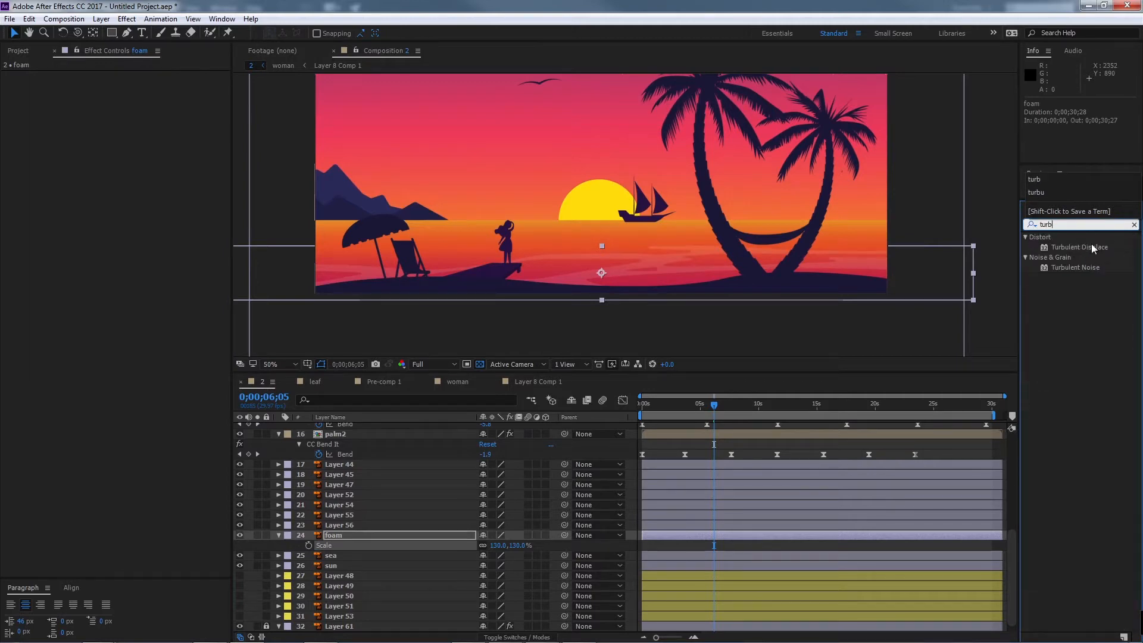
double_click(1091, 245)
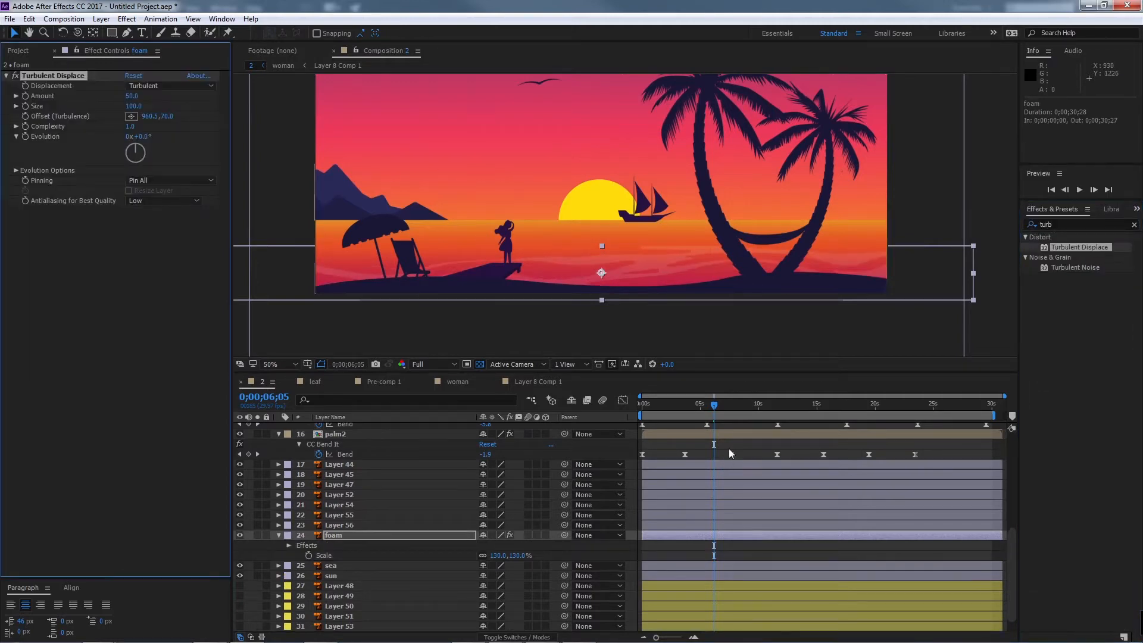
Step: Solo the foam layer, show it without the transparency grid, and preview it from the start of the composition
left_click(257, 535)
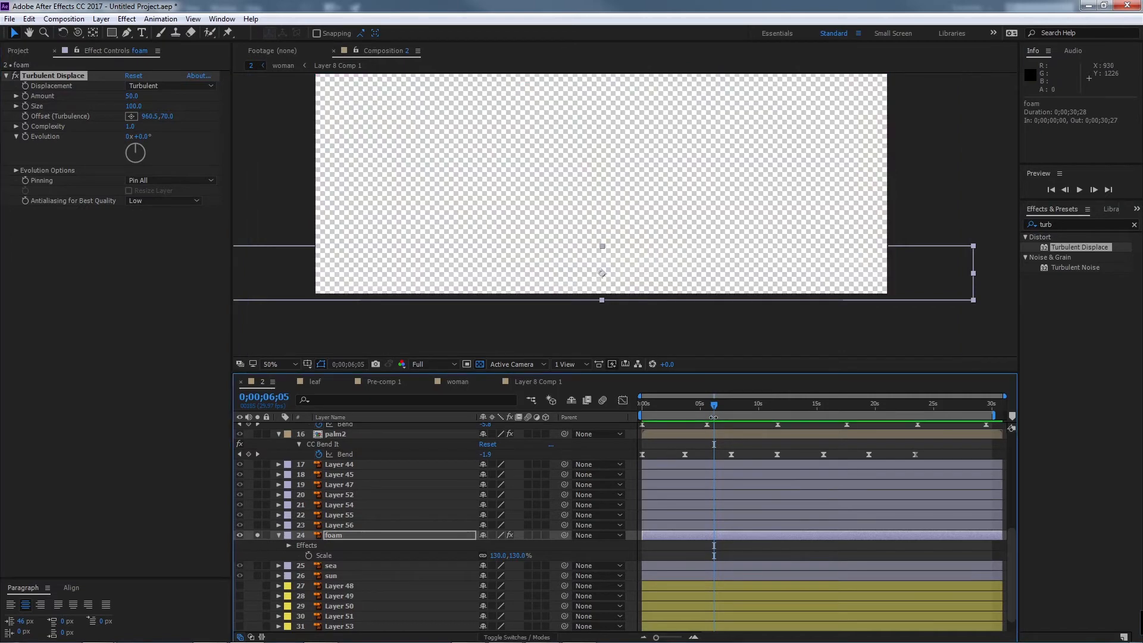
left_click(478, 364)
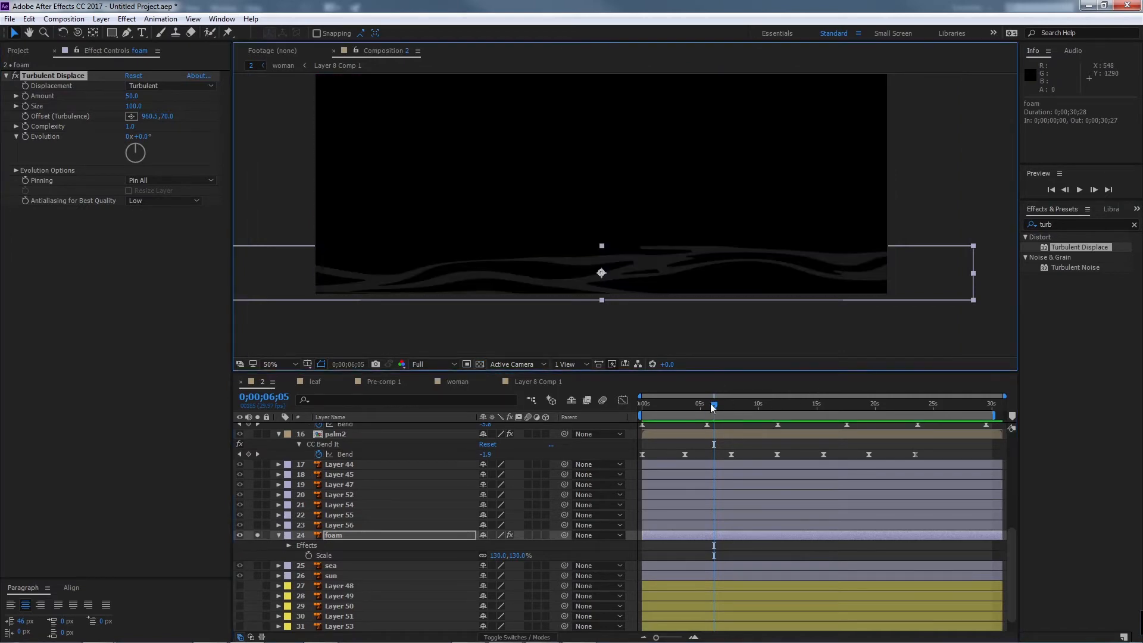
key("space")
key("space")
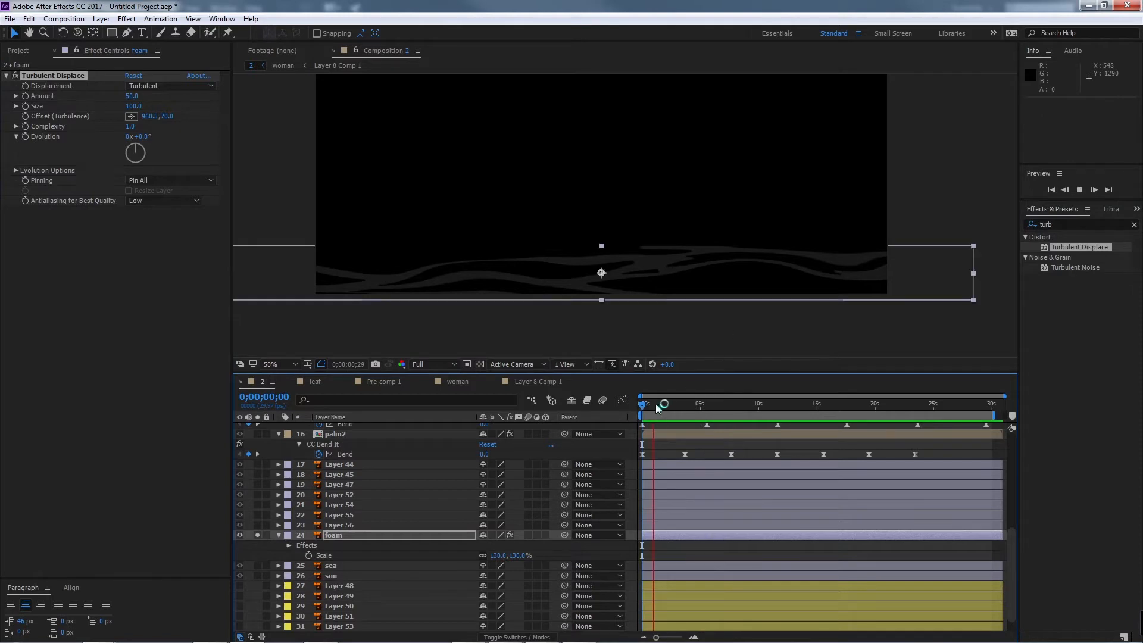
key("Home")
Step: Add the expression time*200 to the foam's Turbulent Displace Evolution and preview the motion
left_click(26, 137, "alt")
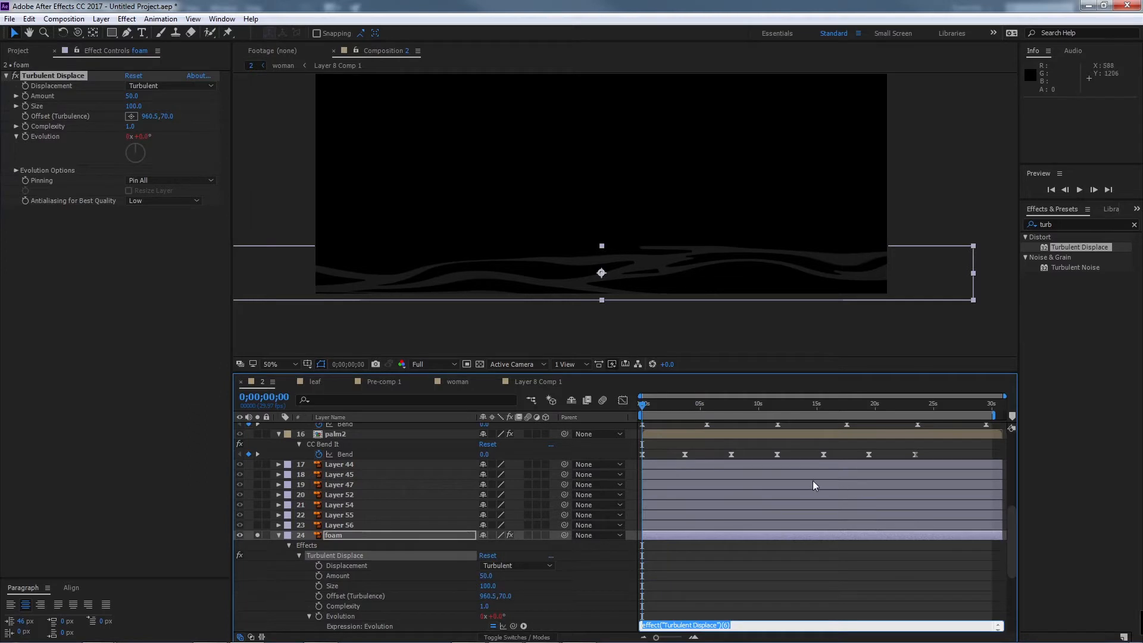
type("time*200")
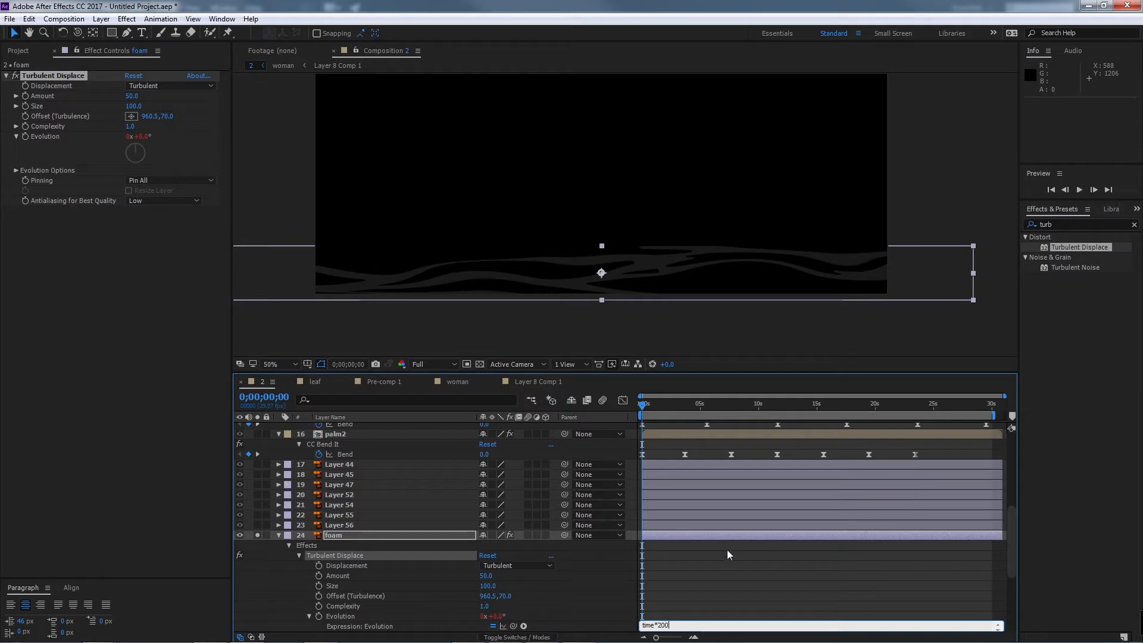
left_click(728, 554)
key("space")
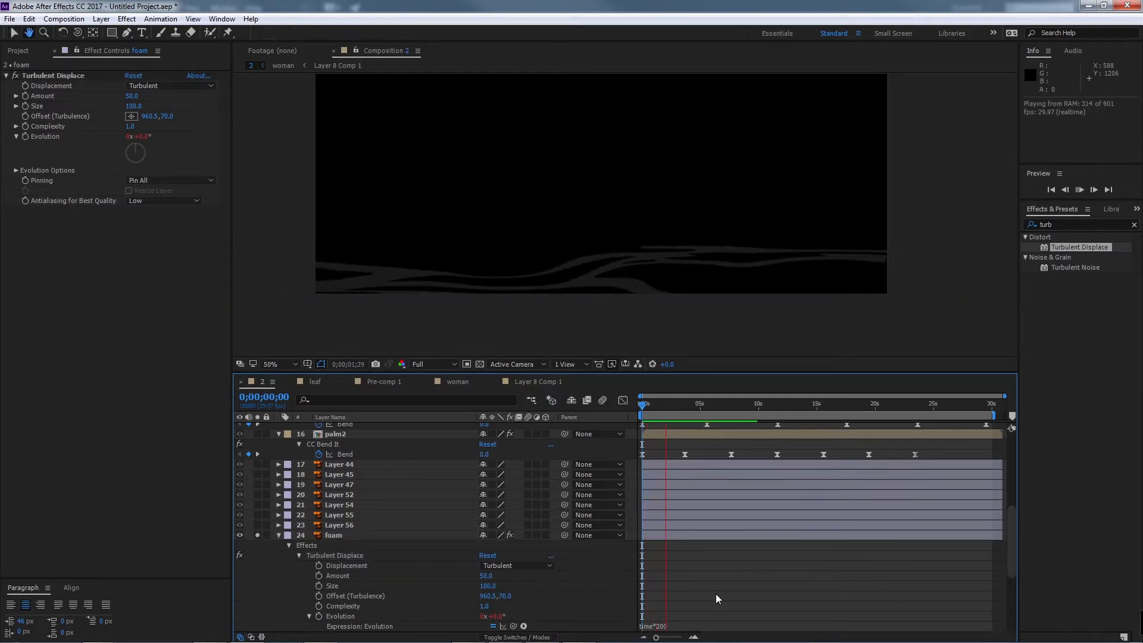
key("space")
key("space")
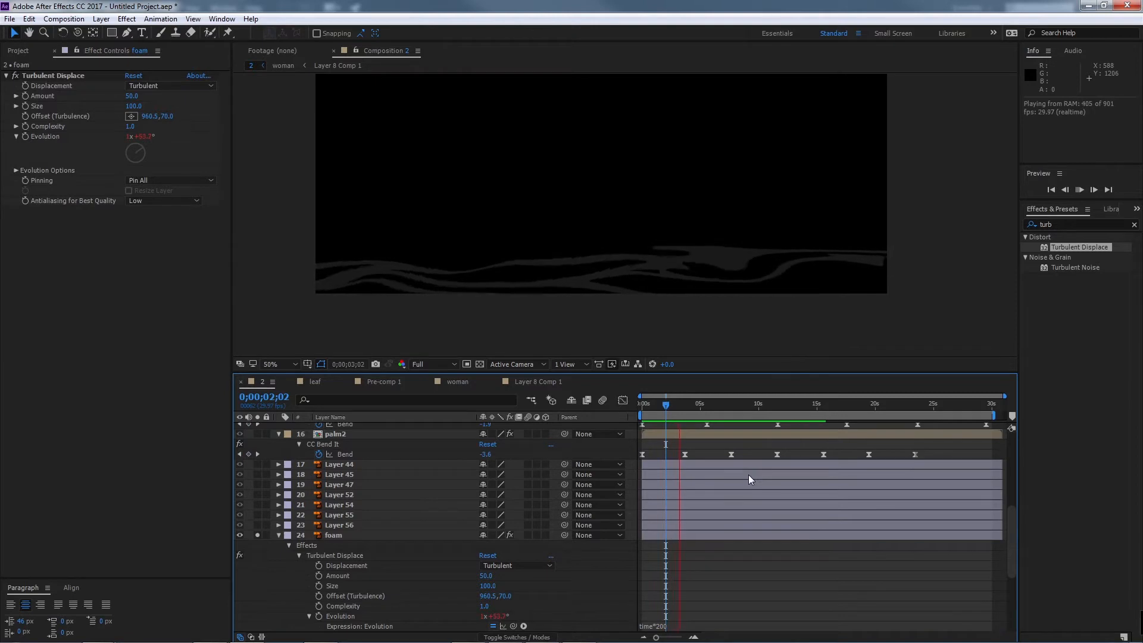
key("space")
Step: Change the foam's Evolution expression to time*100 and preview the motion from the start
left_click(673, 629)
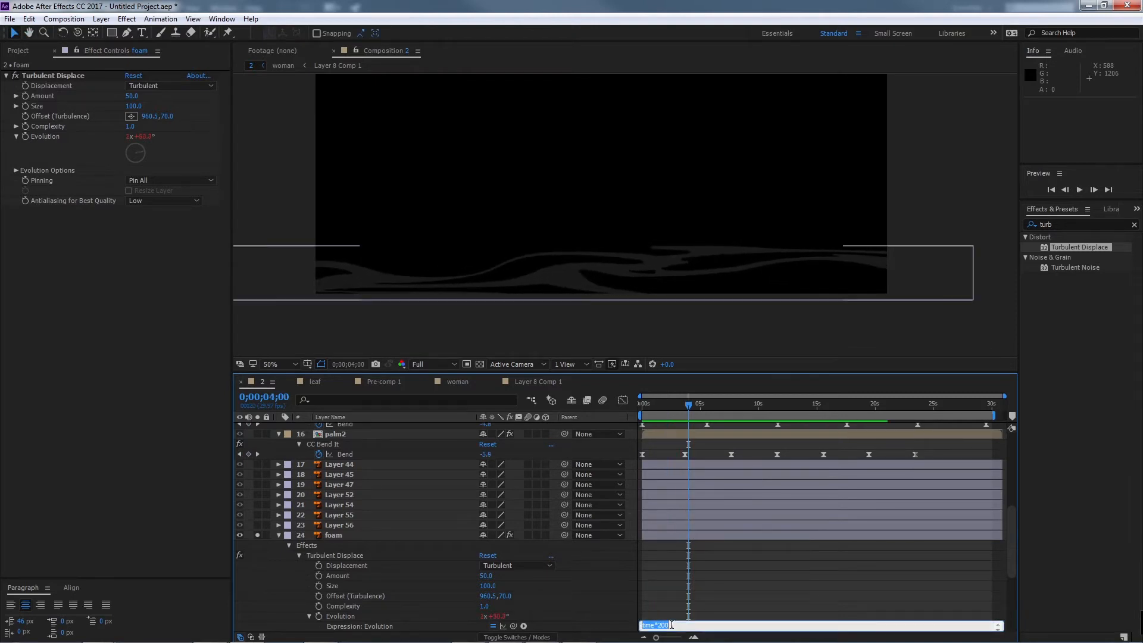
left_click_drag(671, 625, 660, 625)
type("100")
left_click_drag(692, 404, 638, 412)
key("space")
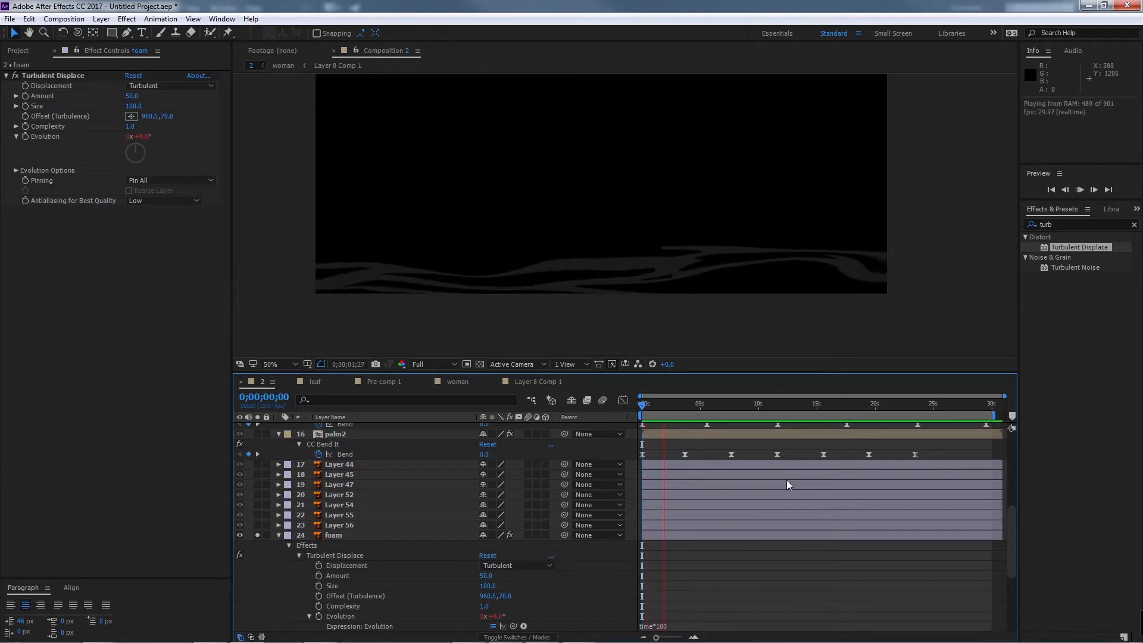
left_click(712, 411)
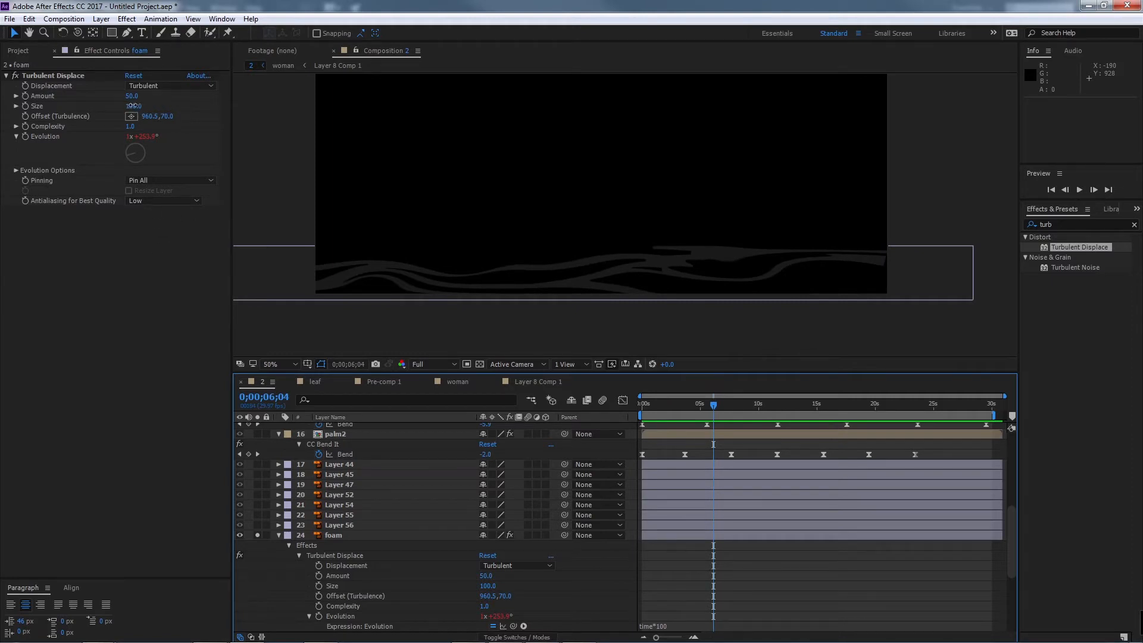
Step: Set the foam's Turbulent Displace Size to 28 and Amount to 39, preview it, and unsolo the layer
mouse_move(132, 105)
left_mouse_down()
mouse_move(94, 106)
mouse_move(150, 96)
mouse_move(95, 98)
mouse_move(127, 96)
left_mouse_up()
key("space")
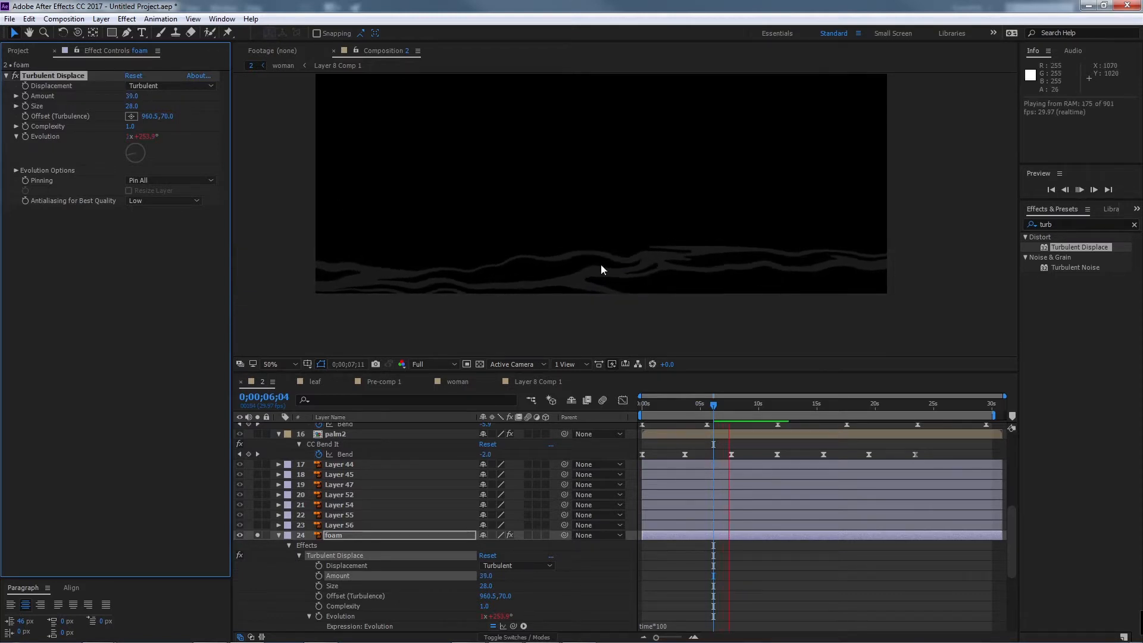
key("space")
left_click(257, 534)
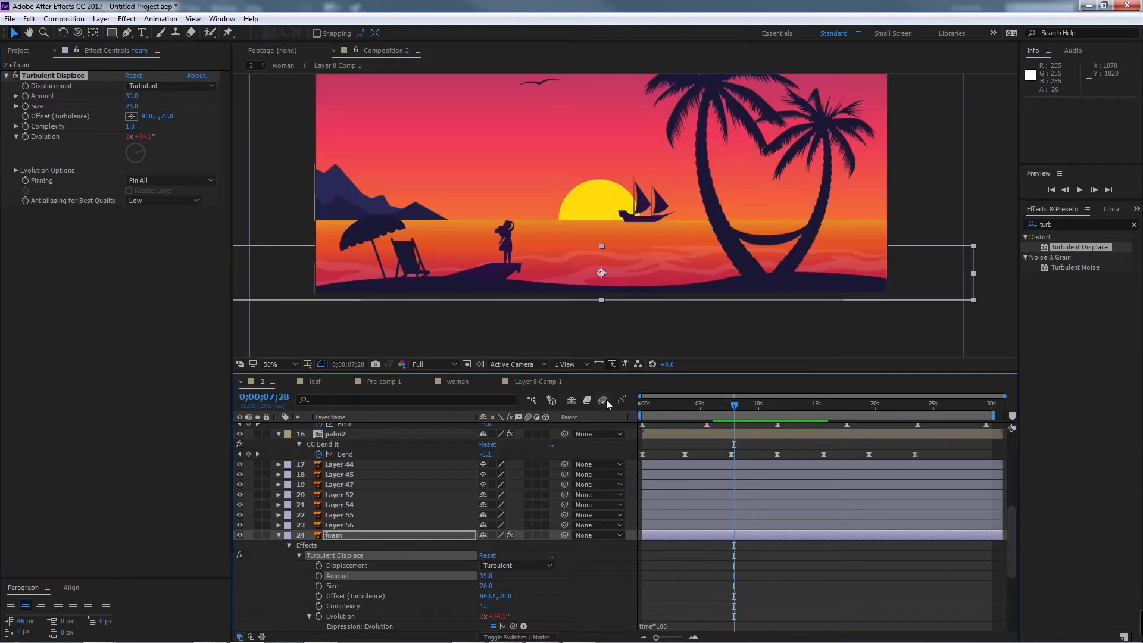
Step: Duplicate the foam layer and preview the whole scene from the start
left_click(372, 535)
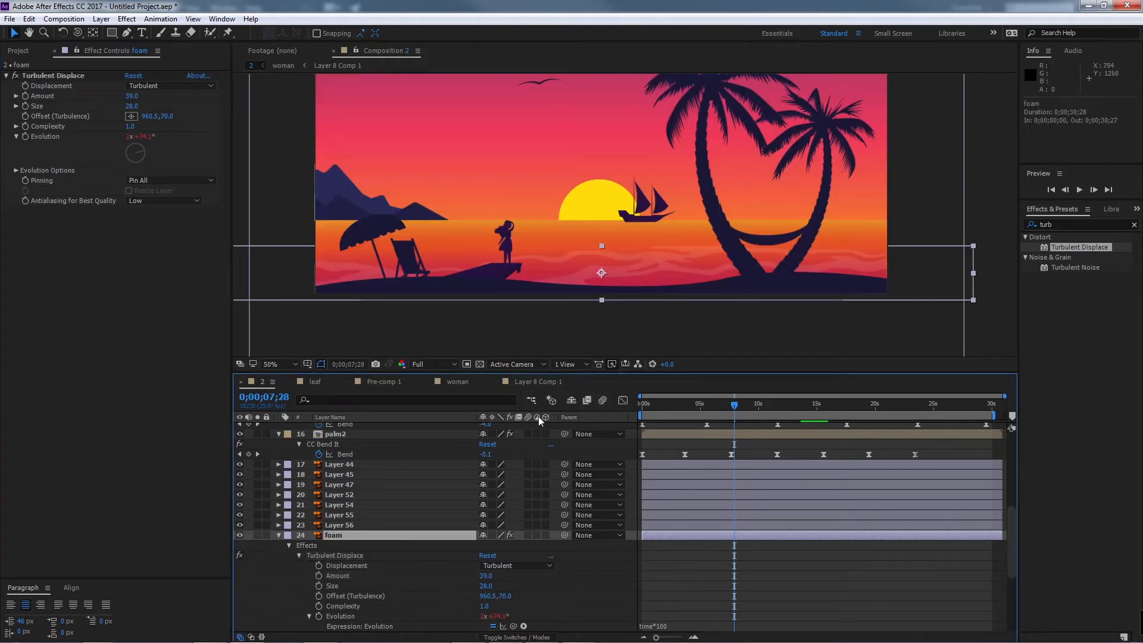
key("ctrl+d")
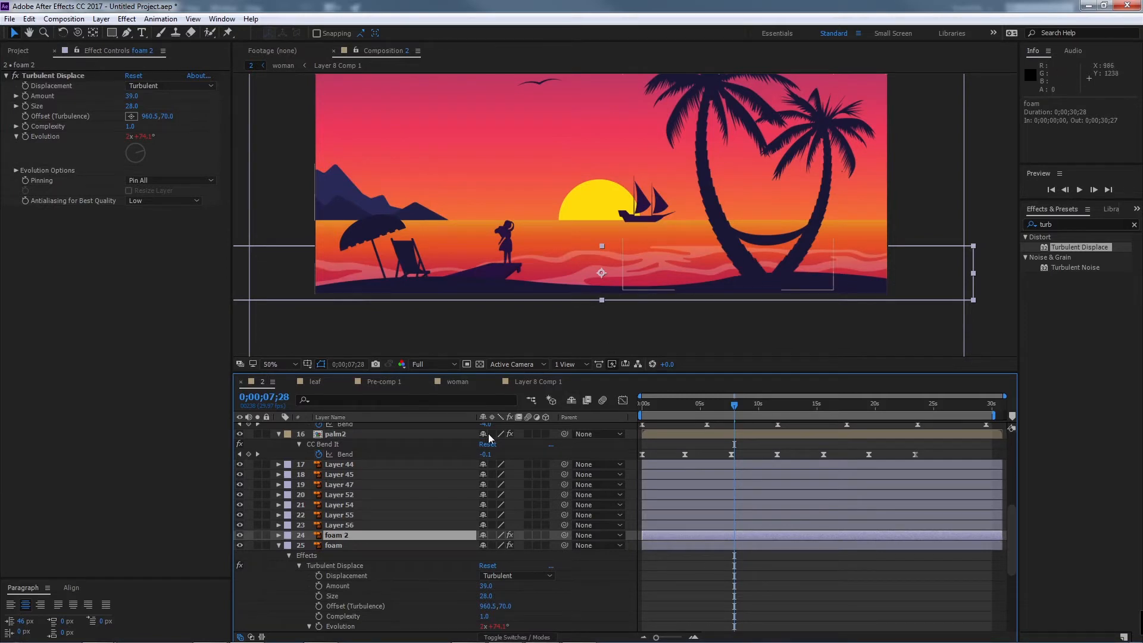
key("Home")
key("space")
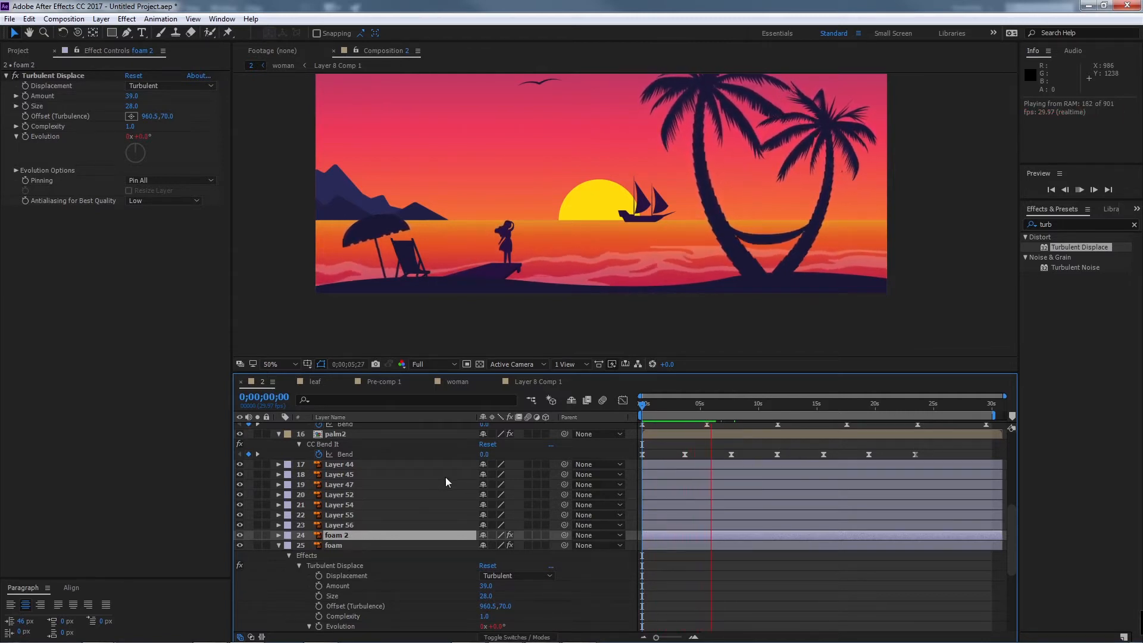
key("space")
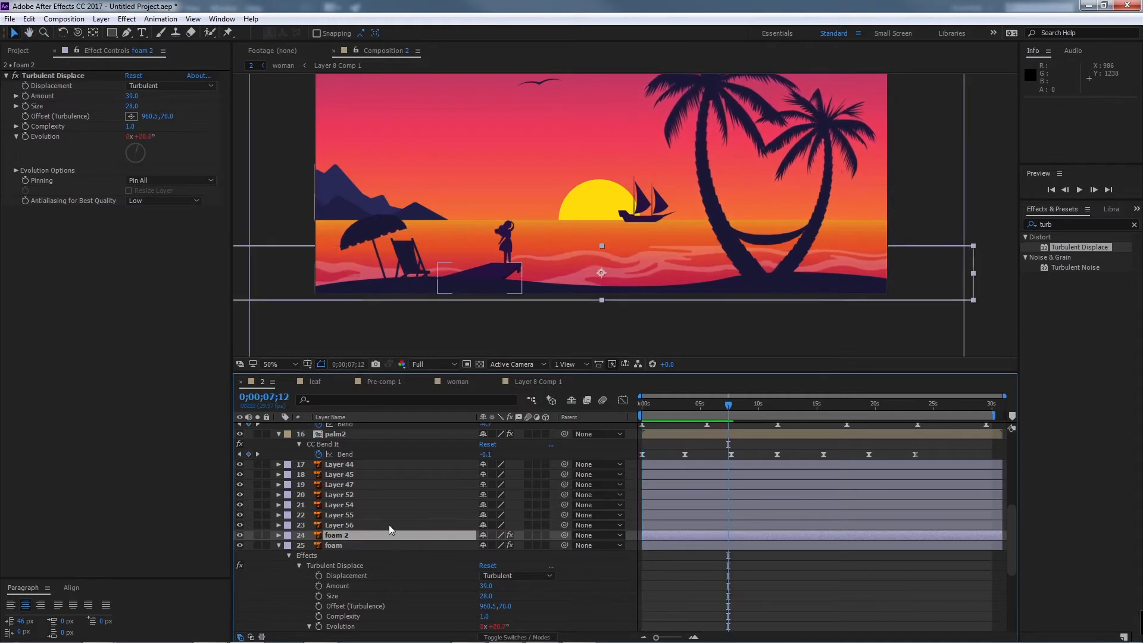
Step: Parent the original foam layer to the foam 2 layer
key("p")
left_click(353, 558)
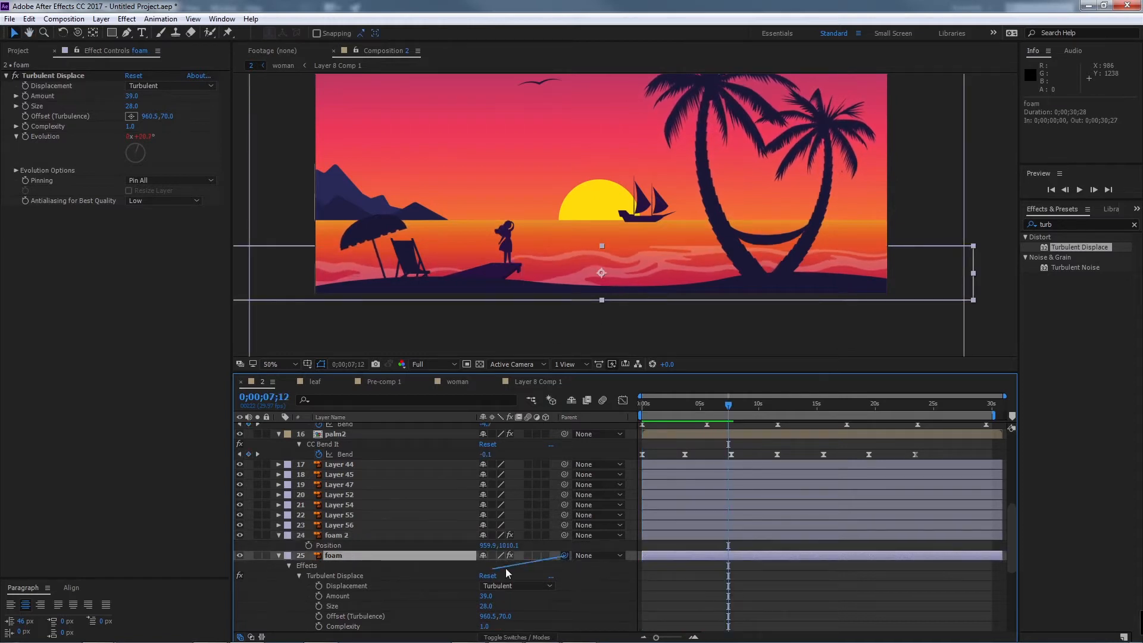
left_click_drag(506, 568, 376, 534)
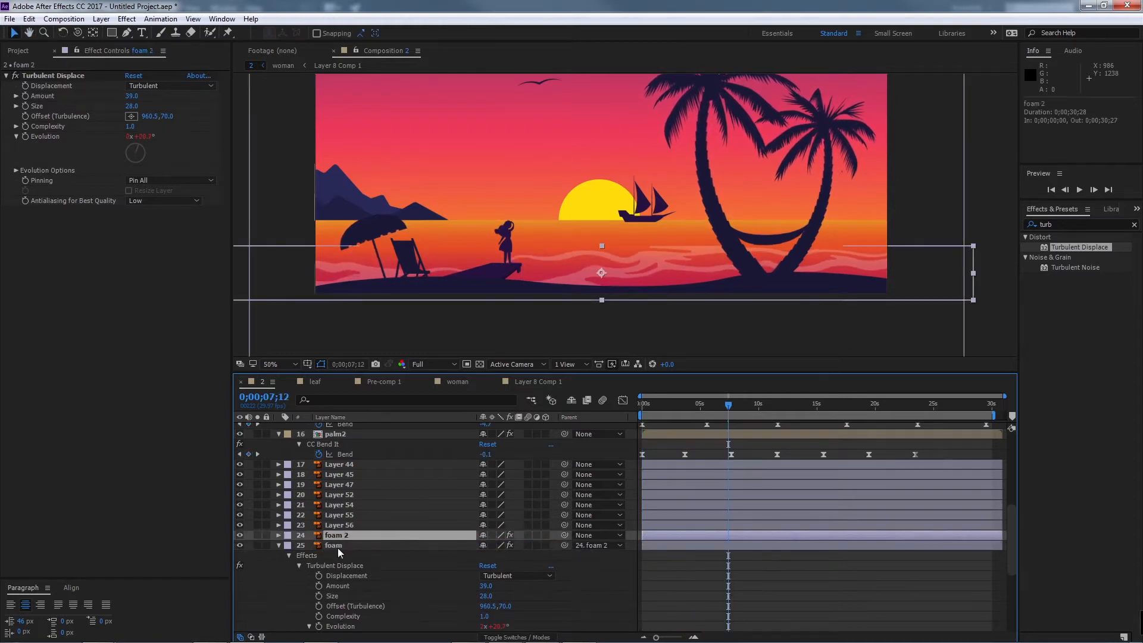
Step: Try to animate the foam 2 layer's Position with keyframes, and undo the change
key("p")
left_click(337, 547)
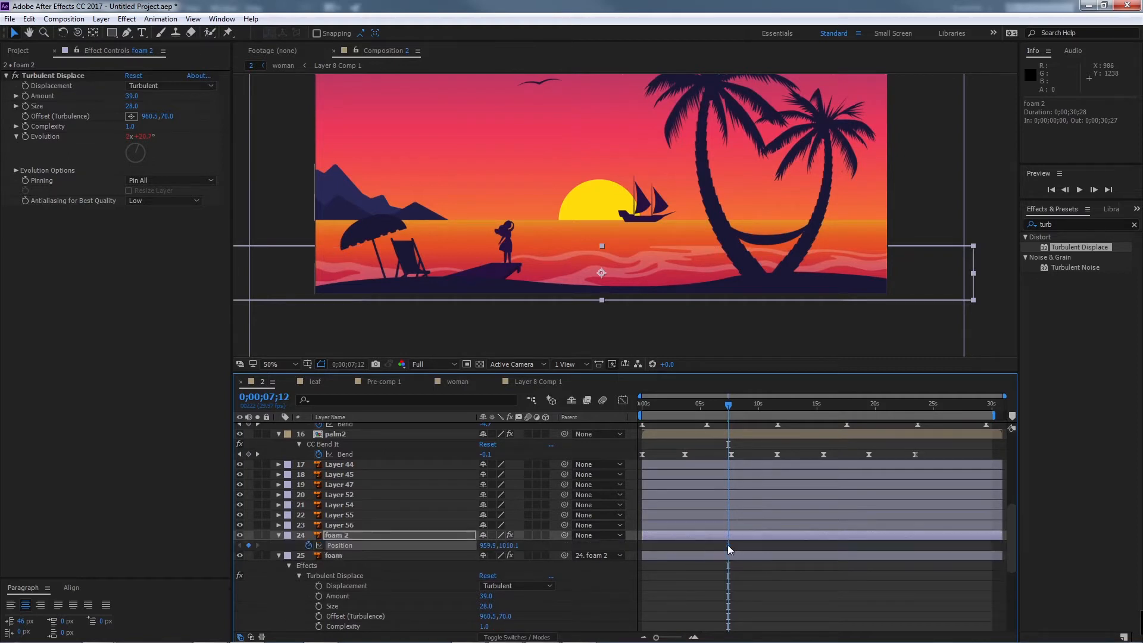
mouse_move(509, 545)
left_mouse_down()
mouse_move(557, 545)
mouse_move(509, 540)
mouse_move(523, 544)
left_mouse_up()
key("ctrl+z")
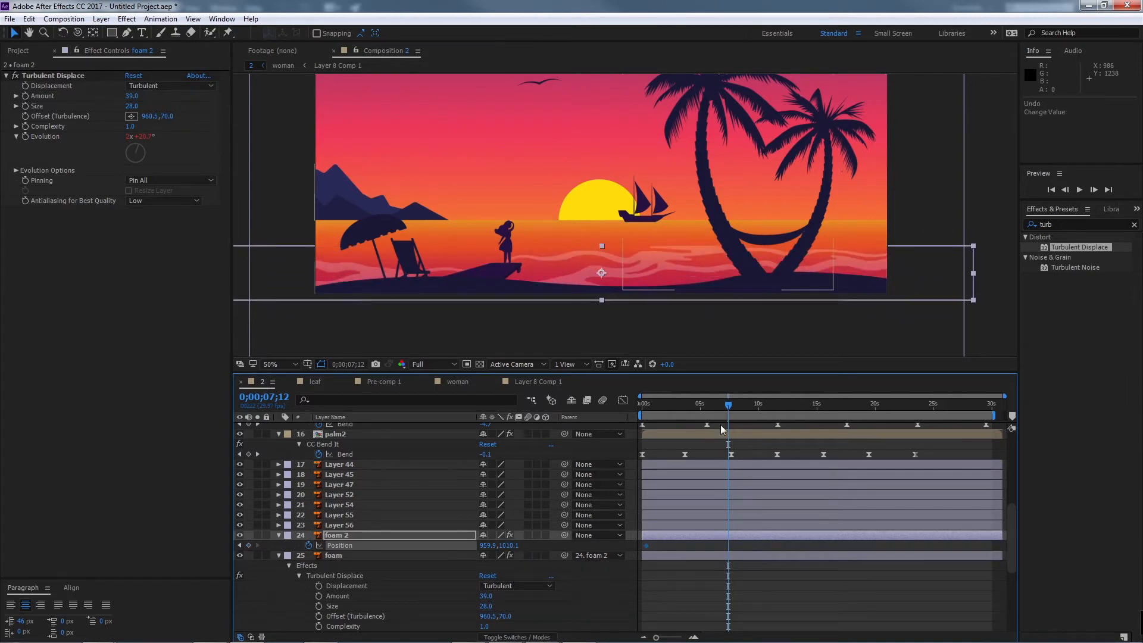
Step: Preview the scene from the first frame to check the movement of both foam layers
key("Home")
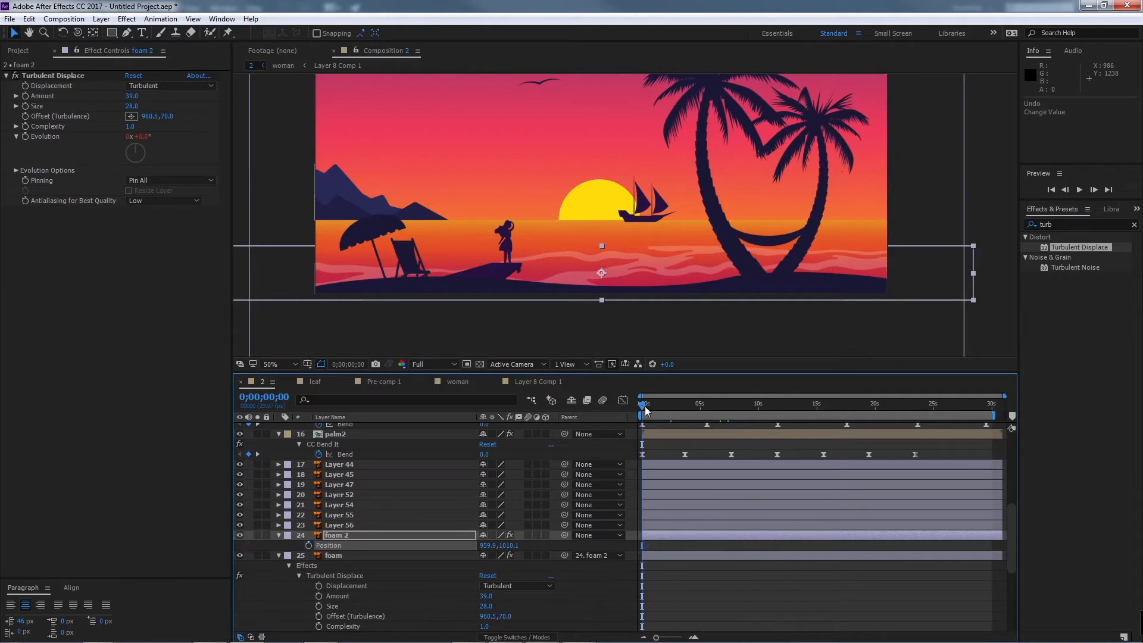
key("space")
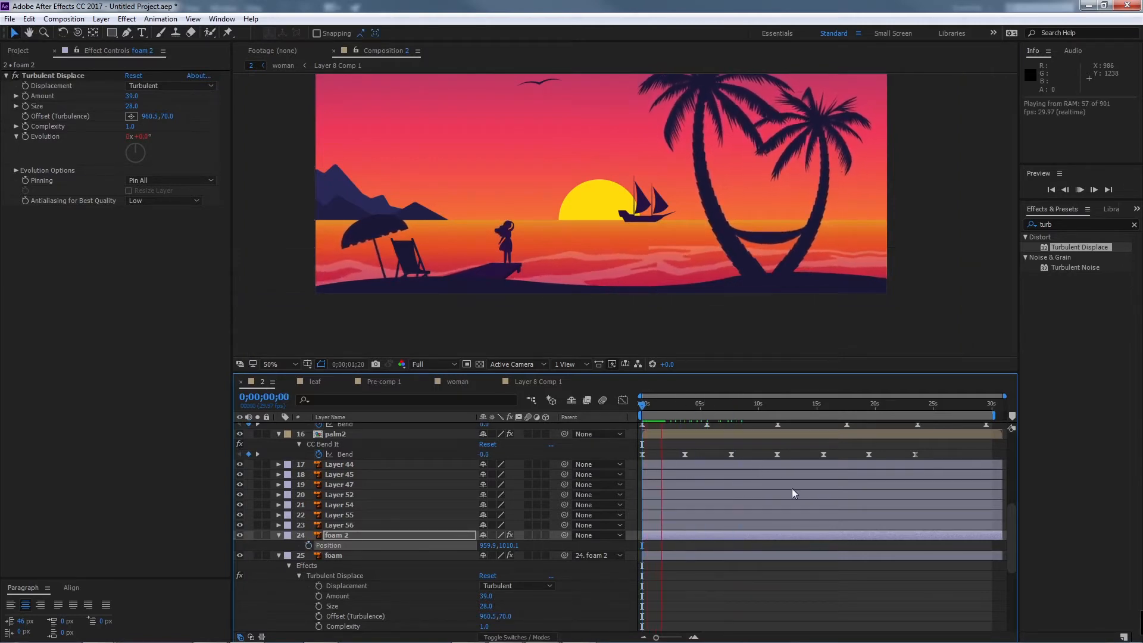
key("space")
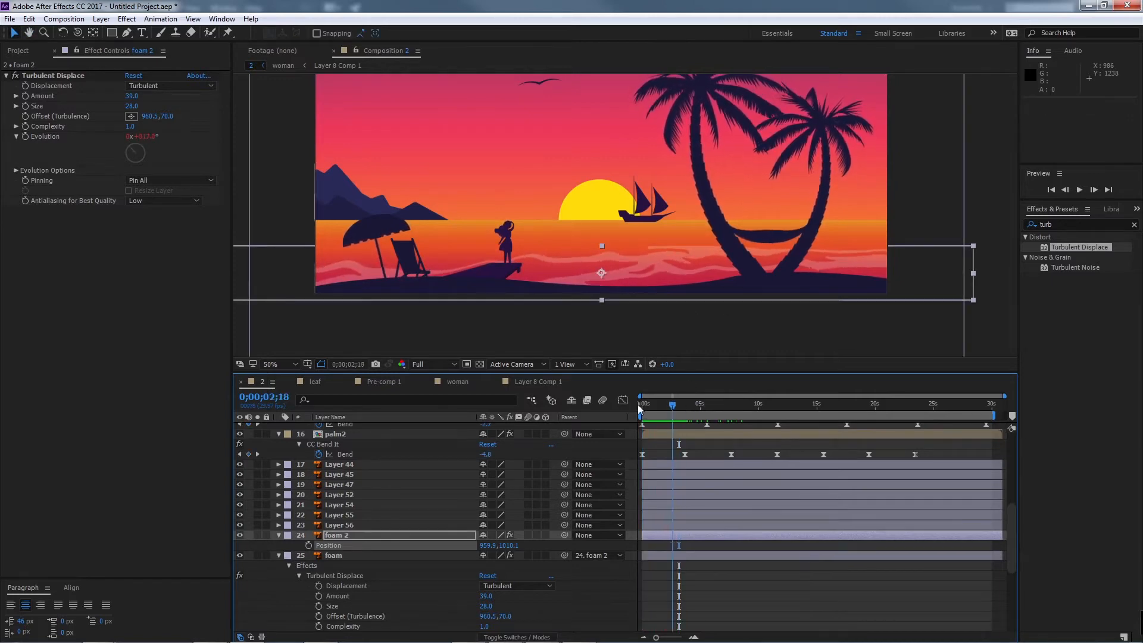
Step: Duplicate the sea layer and solo the copy, sea 2, with the time at the first frame
left_click(637, 404)
left_click(348, 553)
scroll(434, 545, "down", 5)
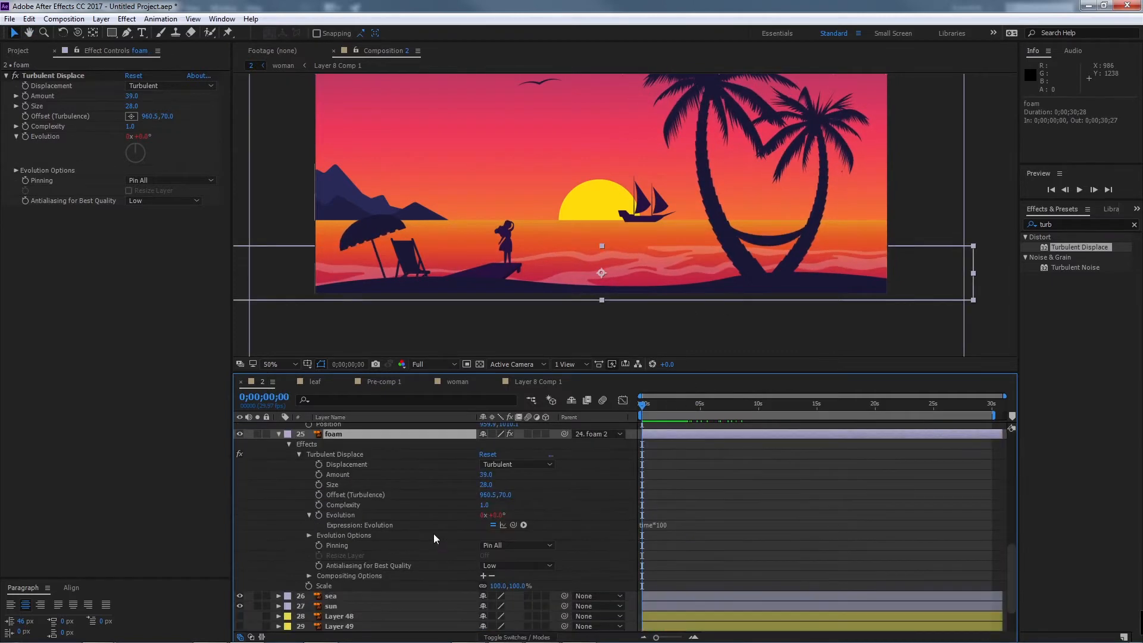
left_click(339, 545)
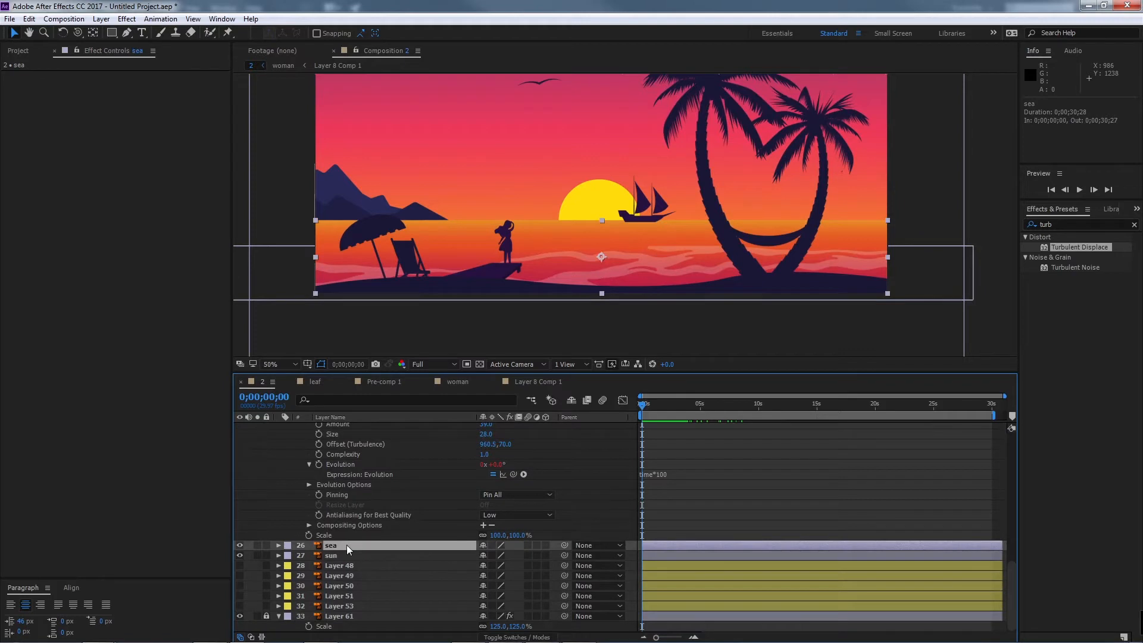
key("ctrl+d")
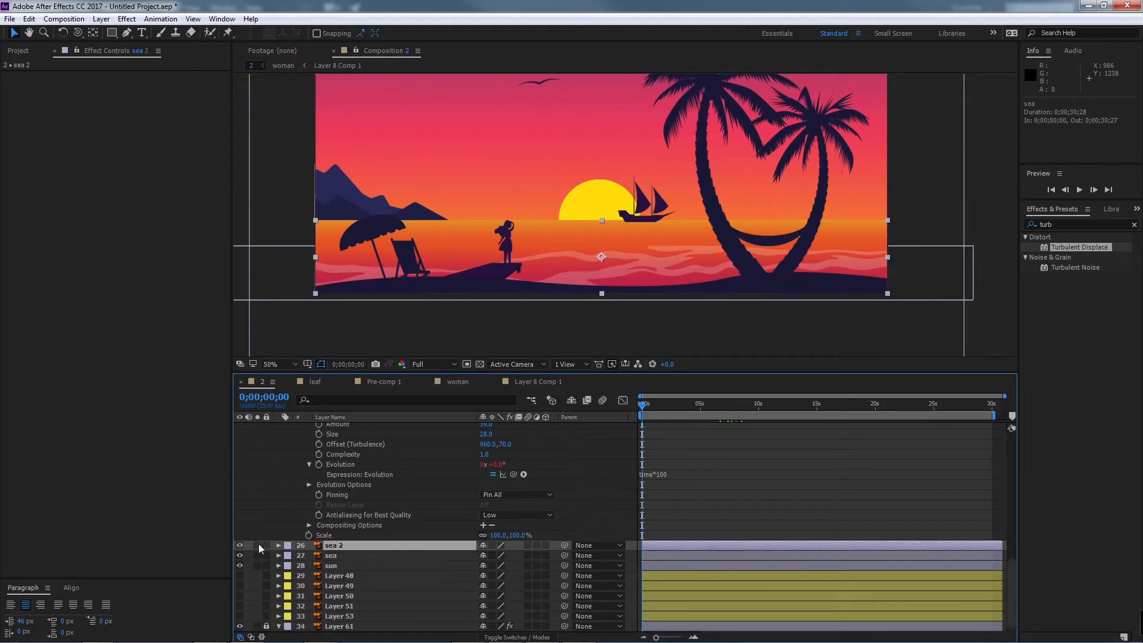
left_click(258, 545)
Step: Search the effects for "frac" and apply Fractal Noise to the sea 2 layer
left_click(1084, 224)
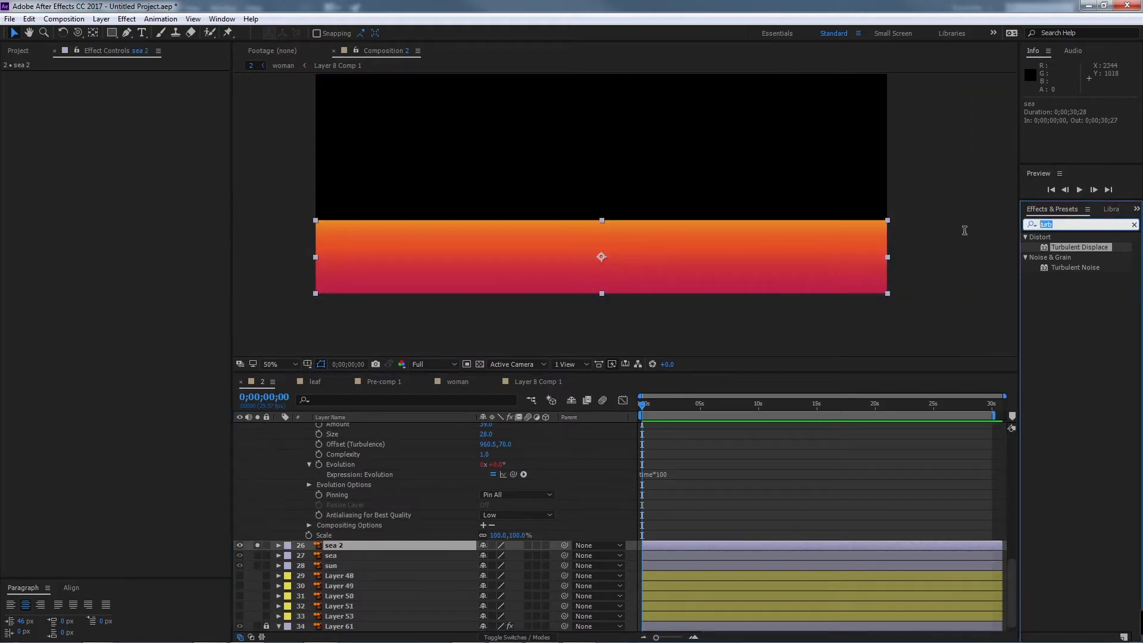
type("frac")
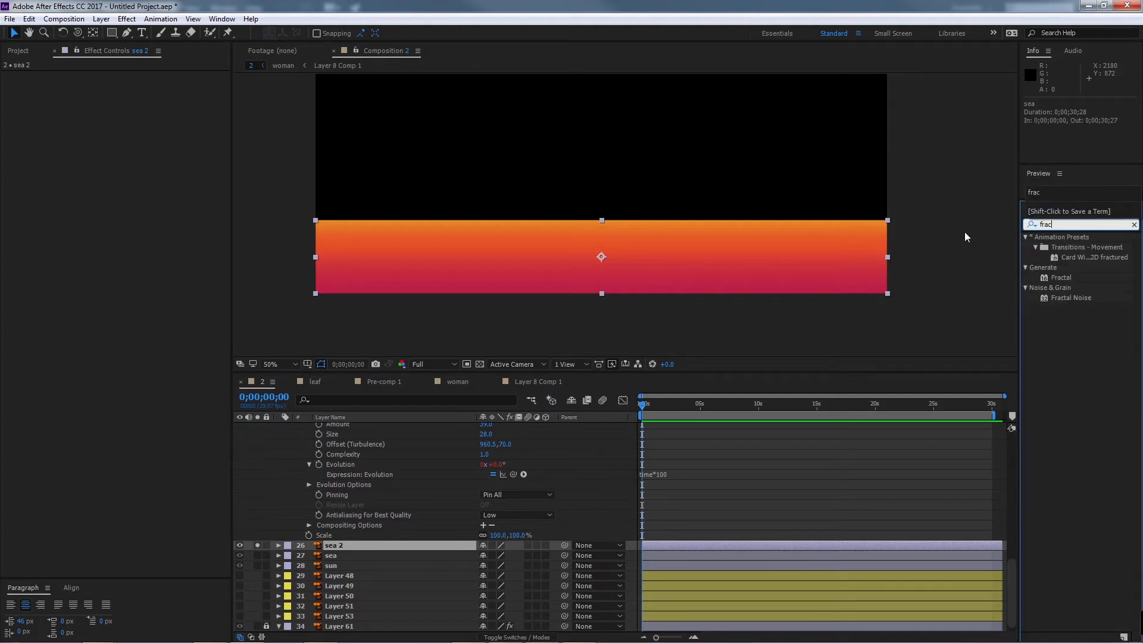
double_click(1089, 297)
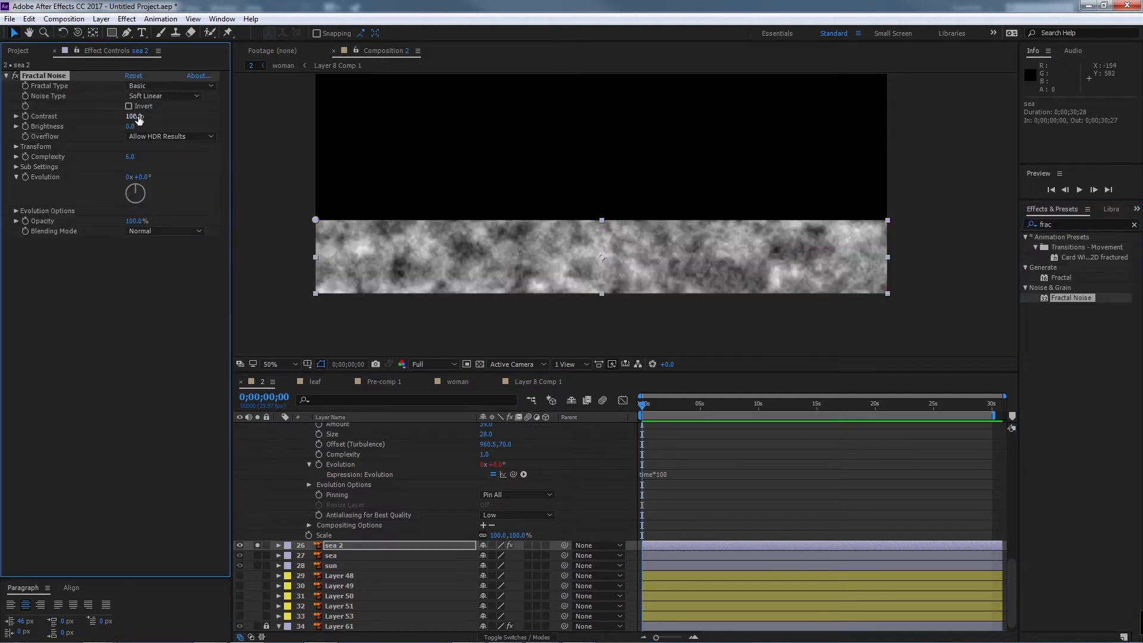
left_click(16, 117)
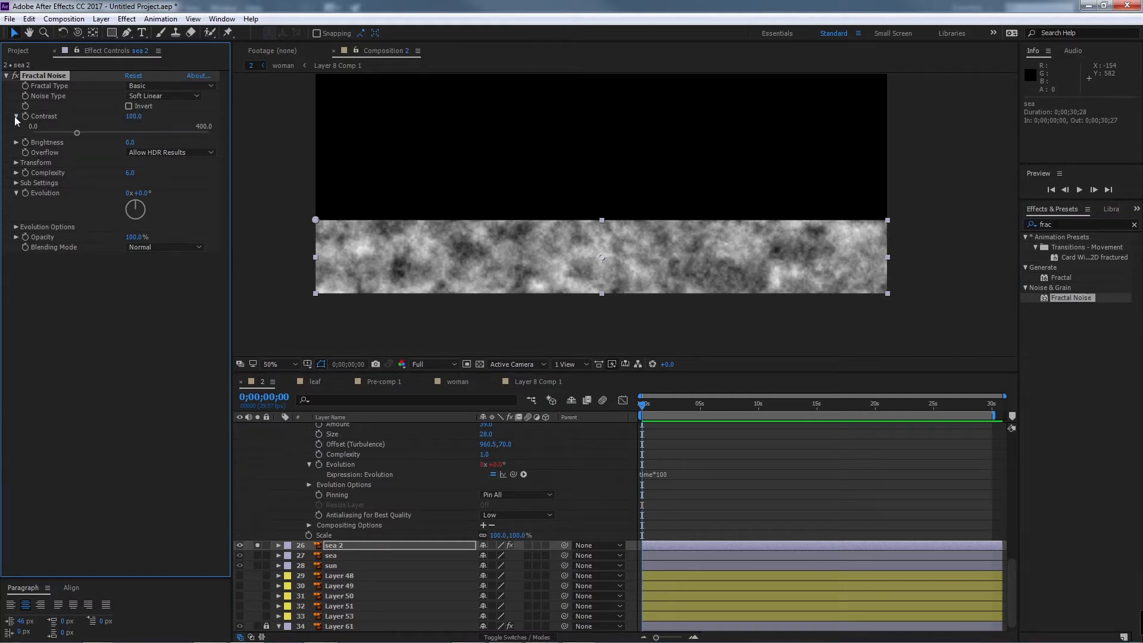
left_click(16, 117)
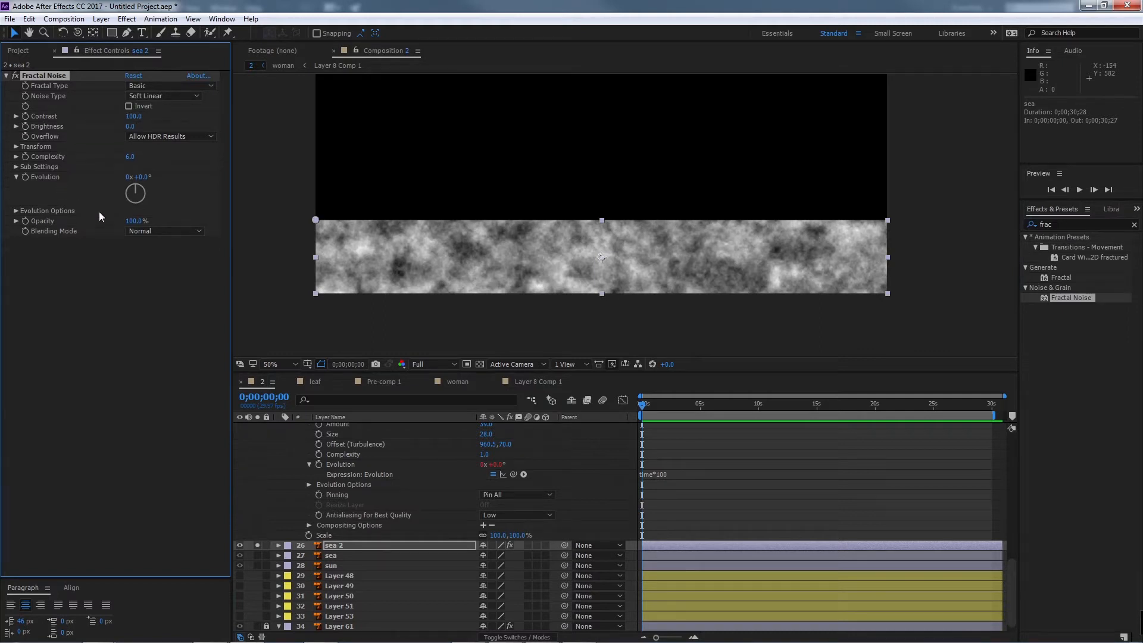
Step: Add the expression time*200 to the Fractal Noise Evolution on sea 2 and preview it
left_click(25, 176, "alt")
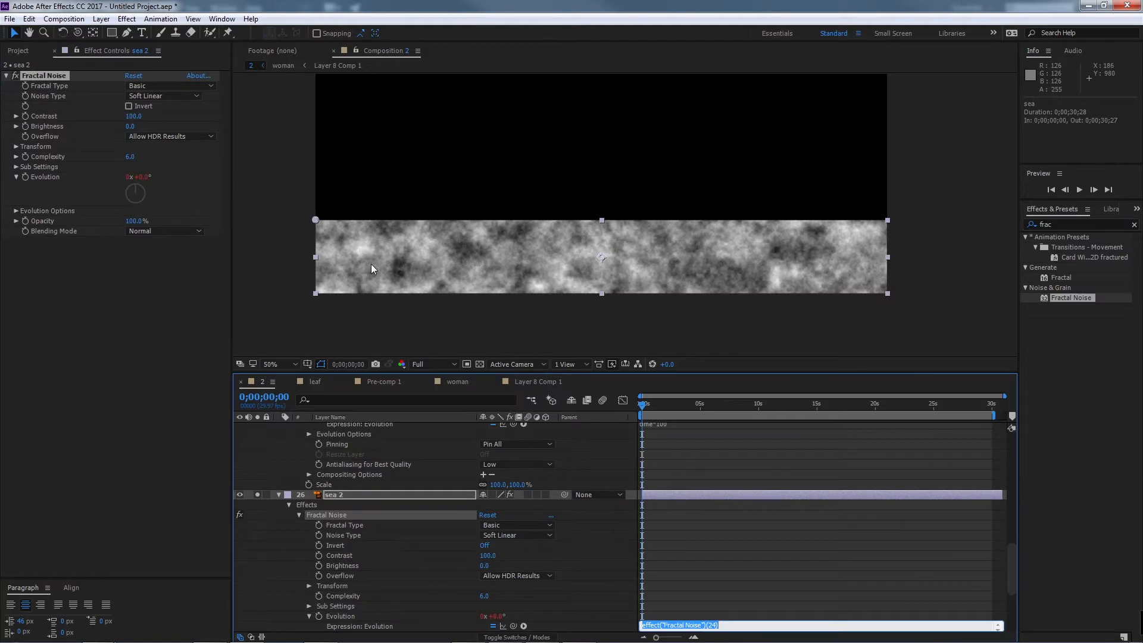
type("time*200")
left_click(726, 535)
key("space")
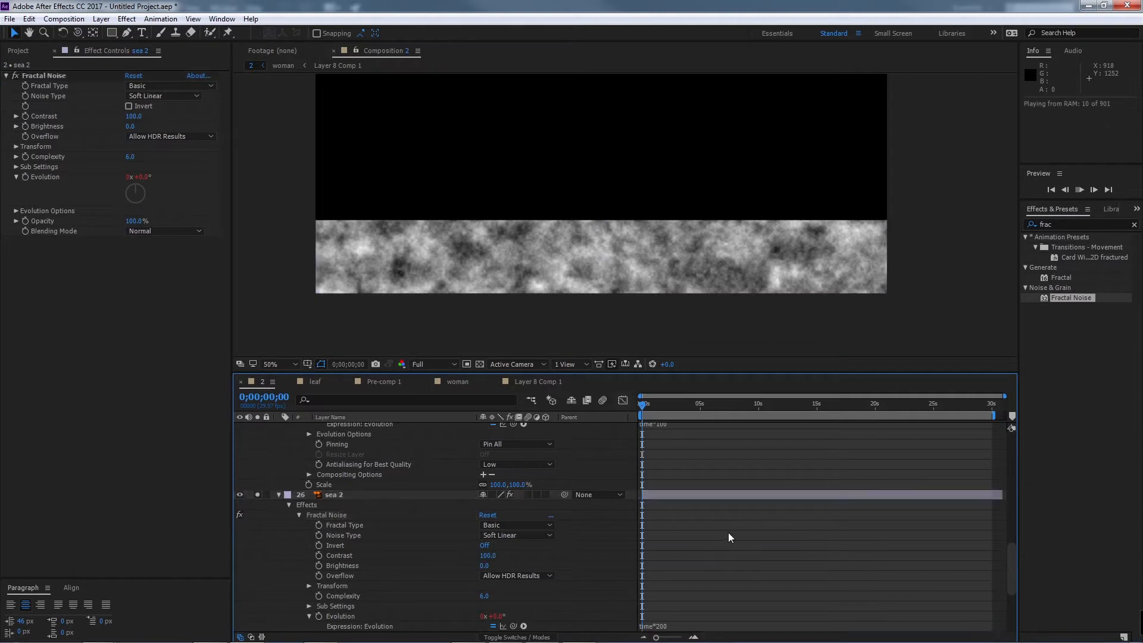
Step: Change the Fractal Noise Evolution expression on sea 2 to time*100 and preview the noise
left_click(666, 625)
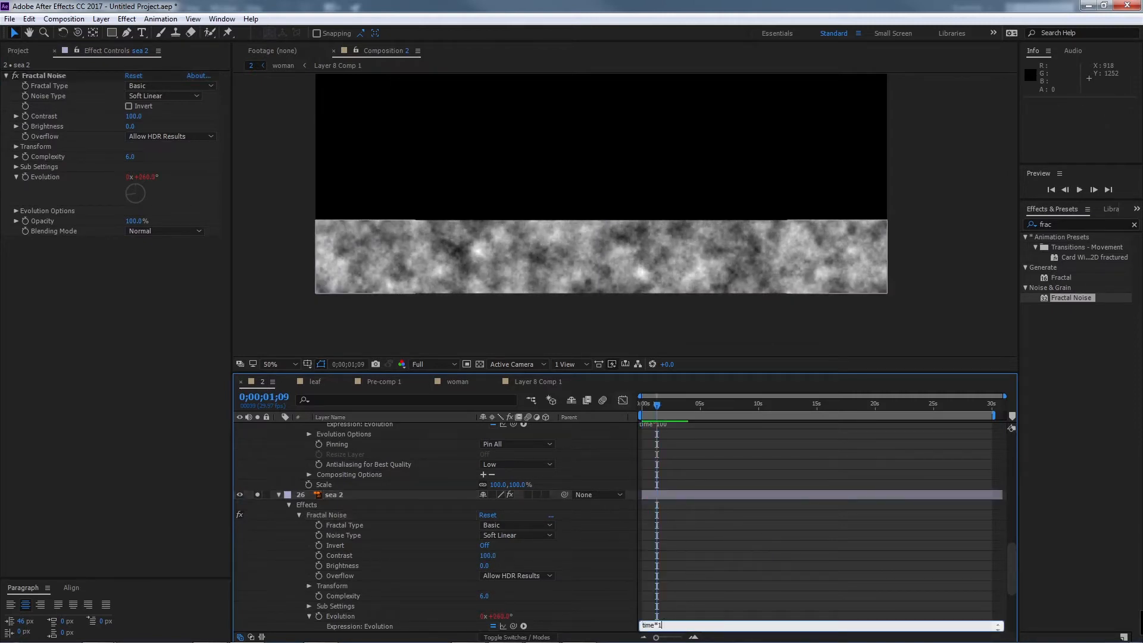
type("100")
left_click(706, 577)
key("space")
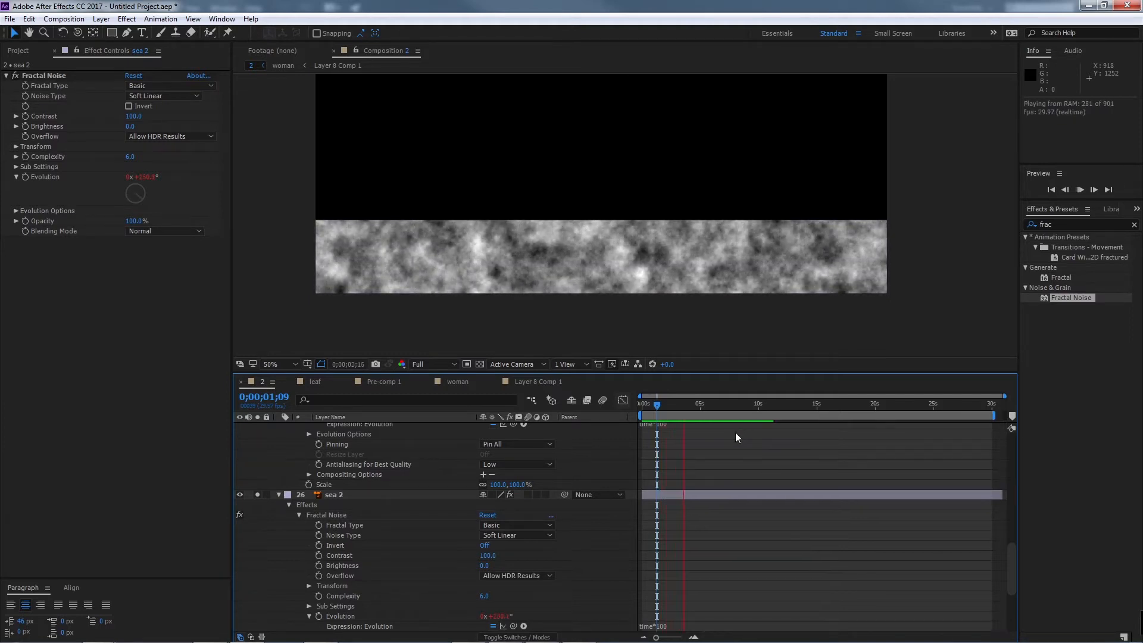
Step: Move the time to 0;00;03;02 and turn off Uniform Scaling in the Fractal Noise Transform settings of sea 2
left_click(687, 418)
mouse_move(688, 418)
left_mouse_down()
mouse_move(631, 405)
mouse_move(677, 408)
left_mouse_up()
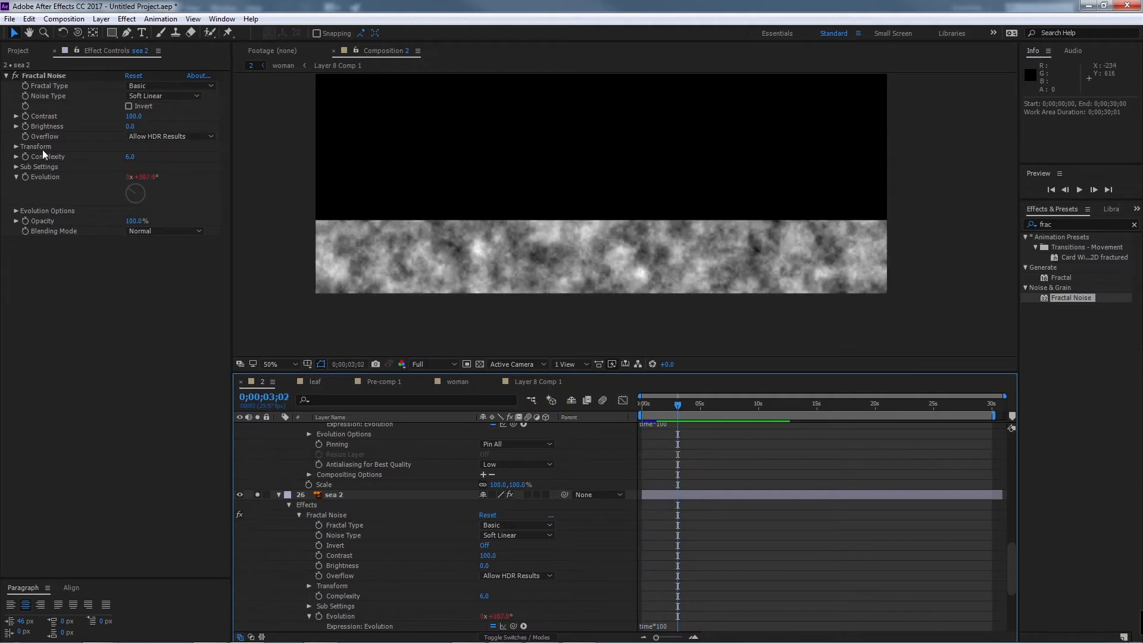
left_click(15, 146)
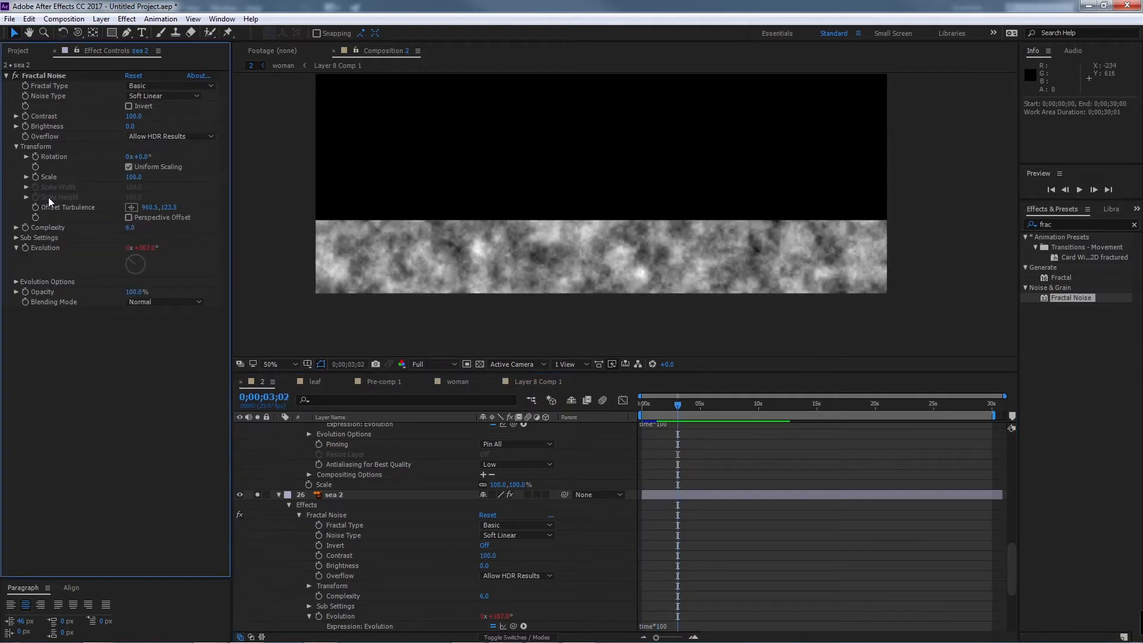
left_click(128, 167)
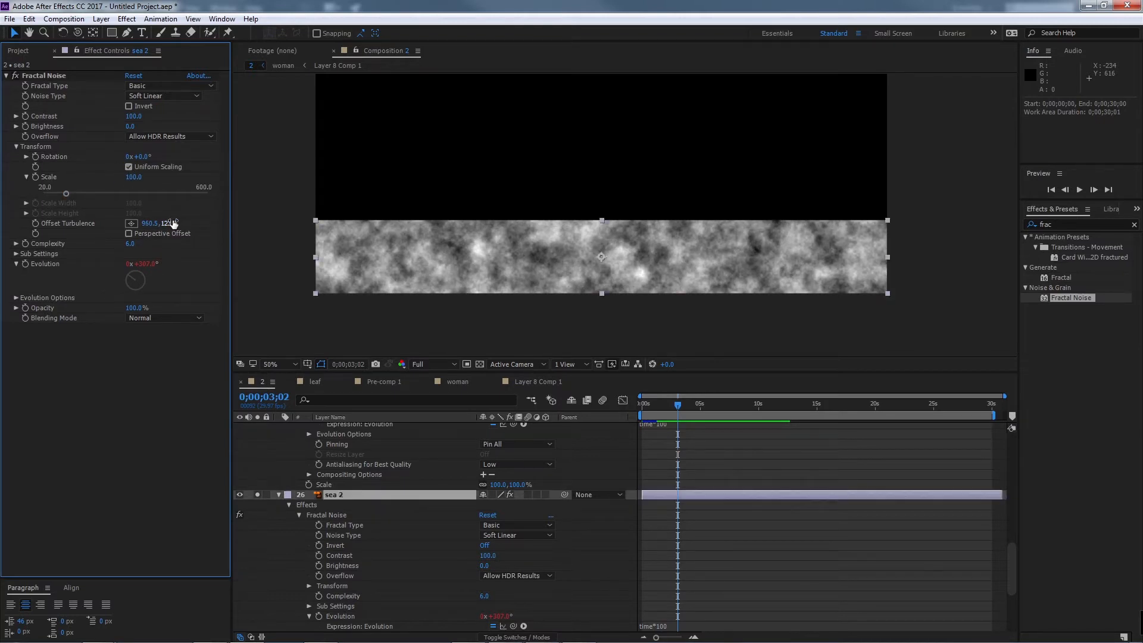
left_click(131, 177)
left_click(129, 167)
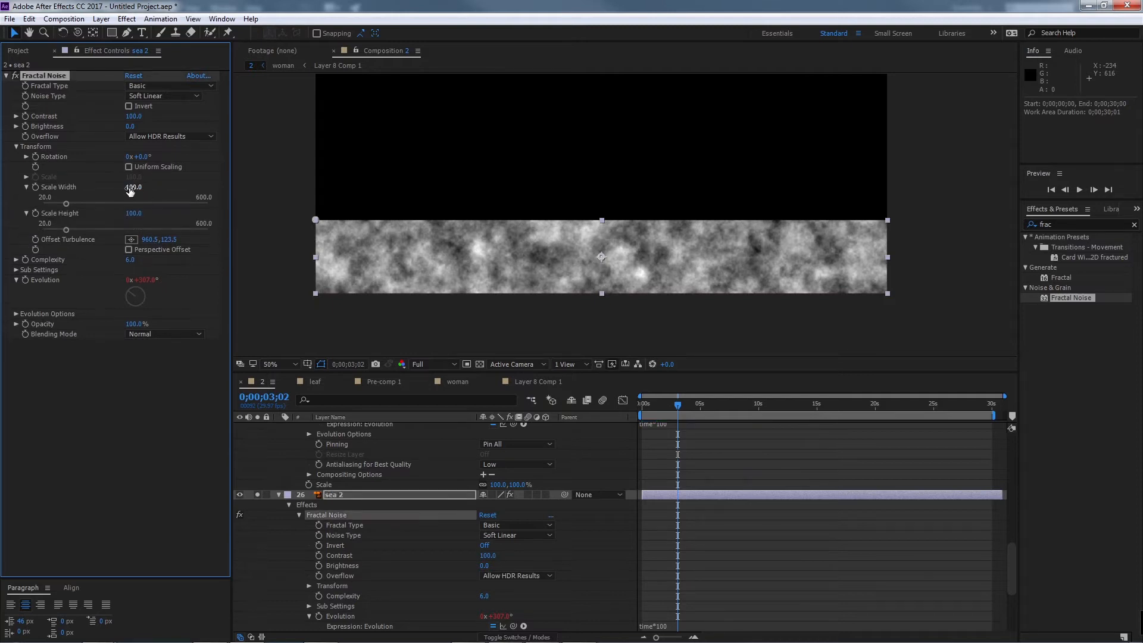
Step: Set the Fractal Noise Scale Width to 170 and Scale Height to 8, and preview the stretched noise
left_click_drag(133, 187, 354, 191)
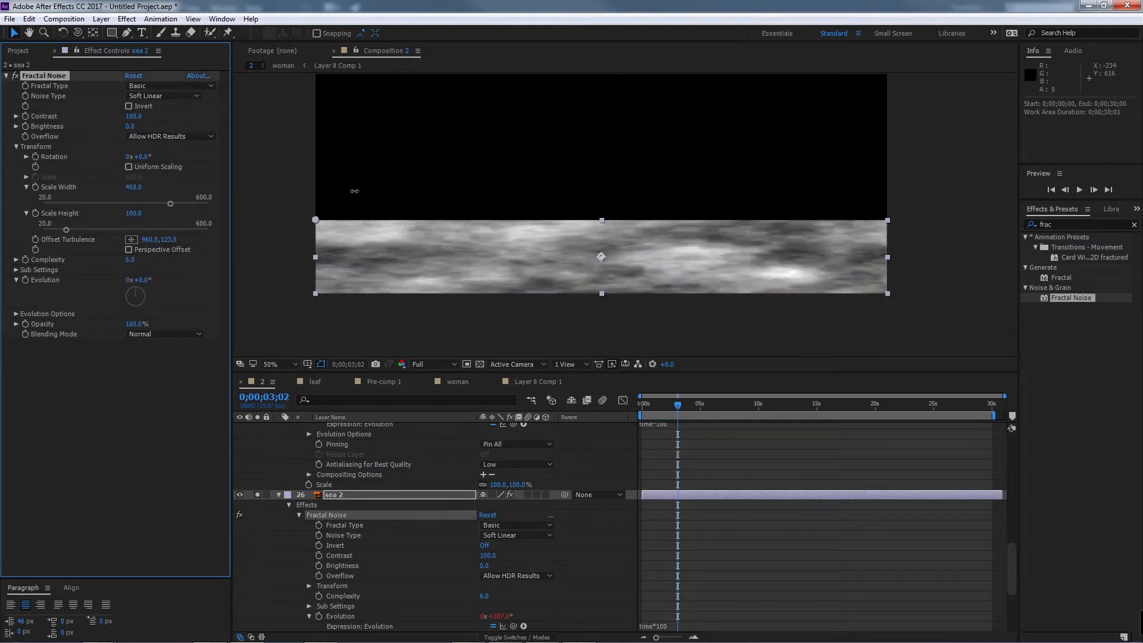
mouse_move(136, 213)
left_mouse_down()
mouse_move(83, 213)
mouse_move(98, 213)
mouse_move(104, 188)
mouse_move(2, 193)
left_mouse_up()
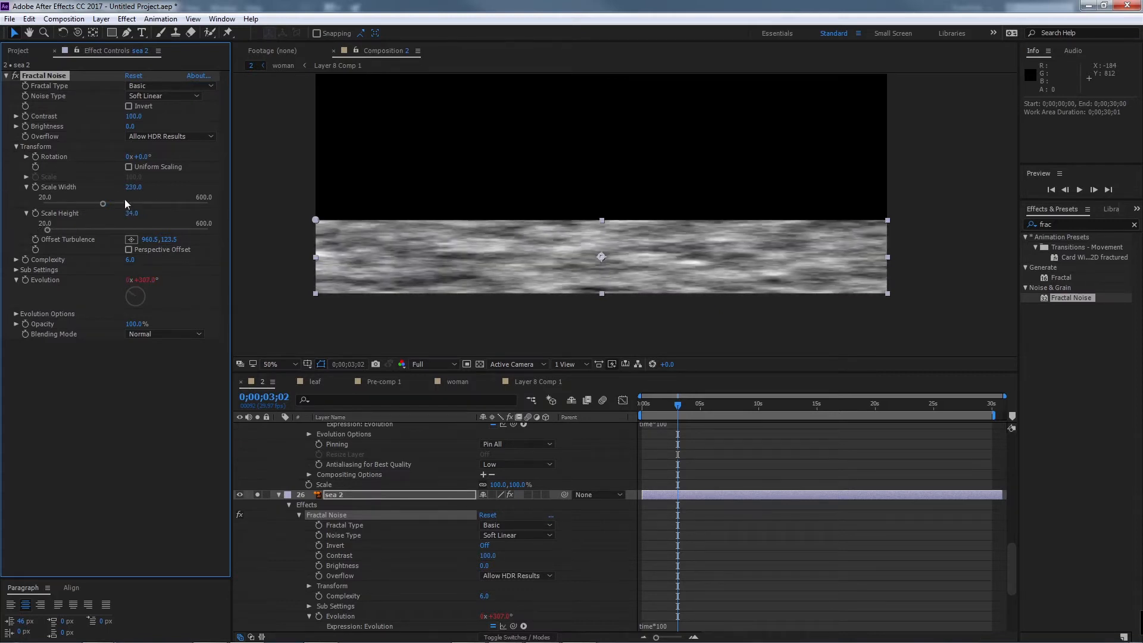
mouse_move(132, 187)
left_mouse_down()
mouse_move(12, 182)
mouse_move(118, 195)
mouse_move(128, 213)
mouse_move(110, 210)
left_mouse_up()
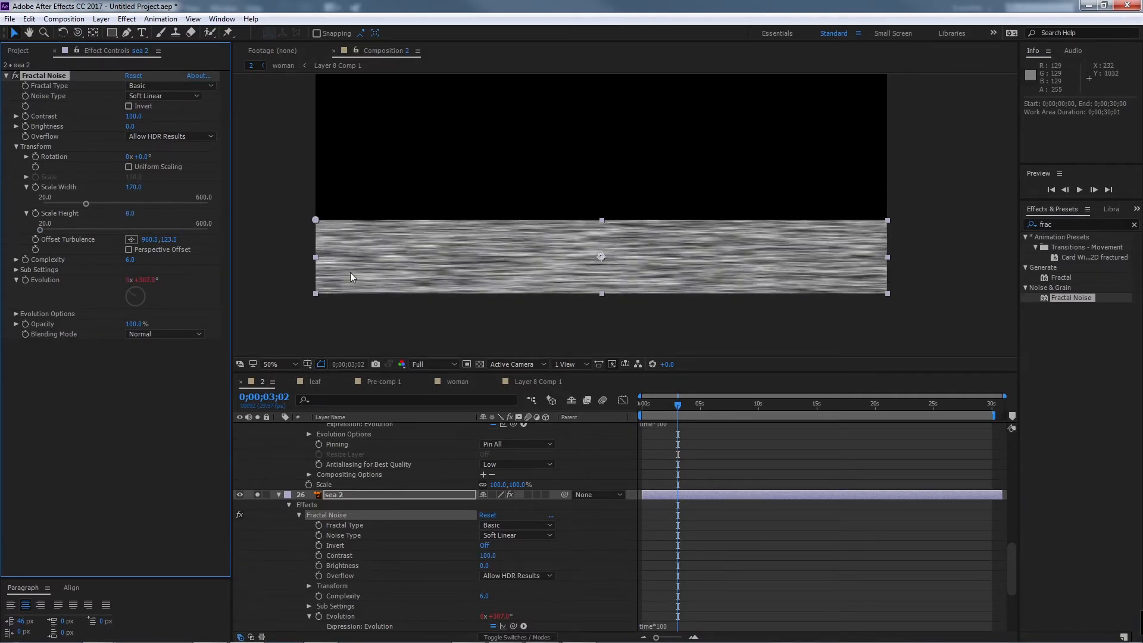
key("space")
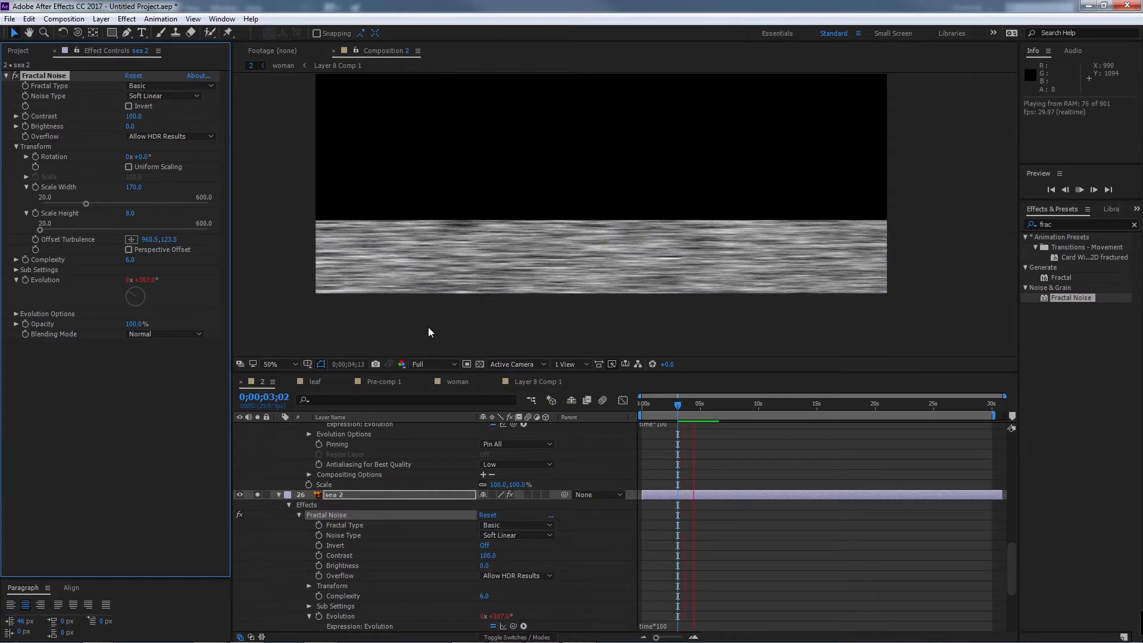
key("space")
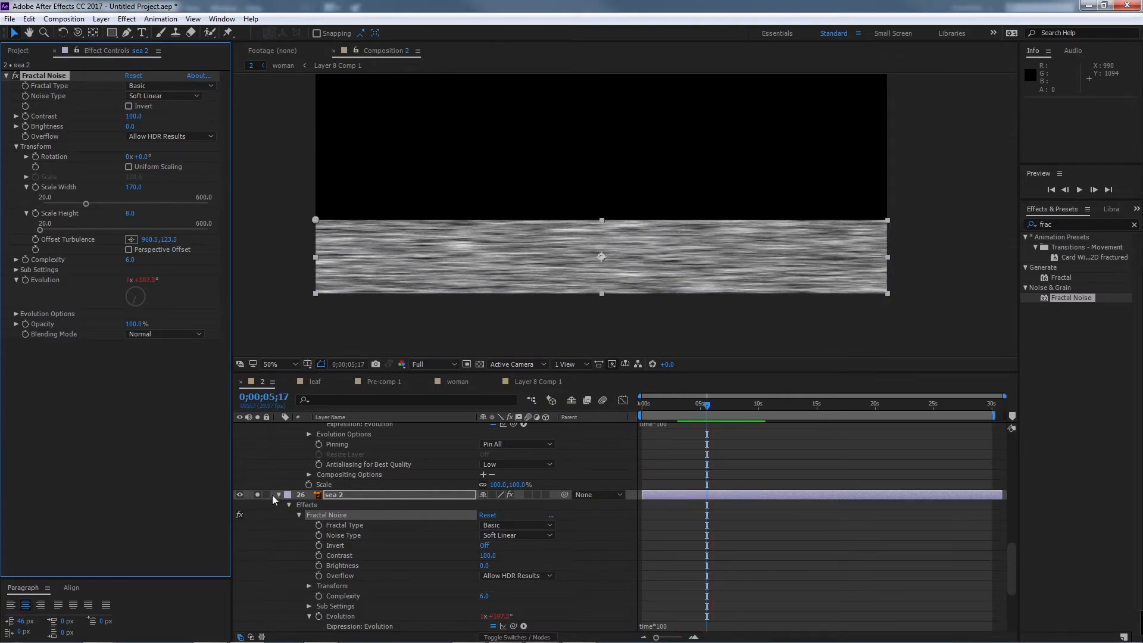
Step: Turn off solo on the sea 2 layer and preview the noise within the full beach scene
left_click(257, 495)
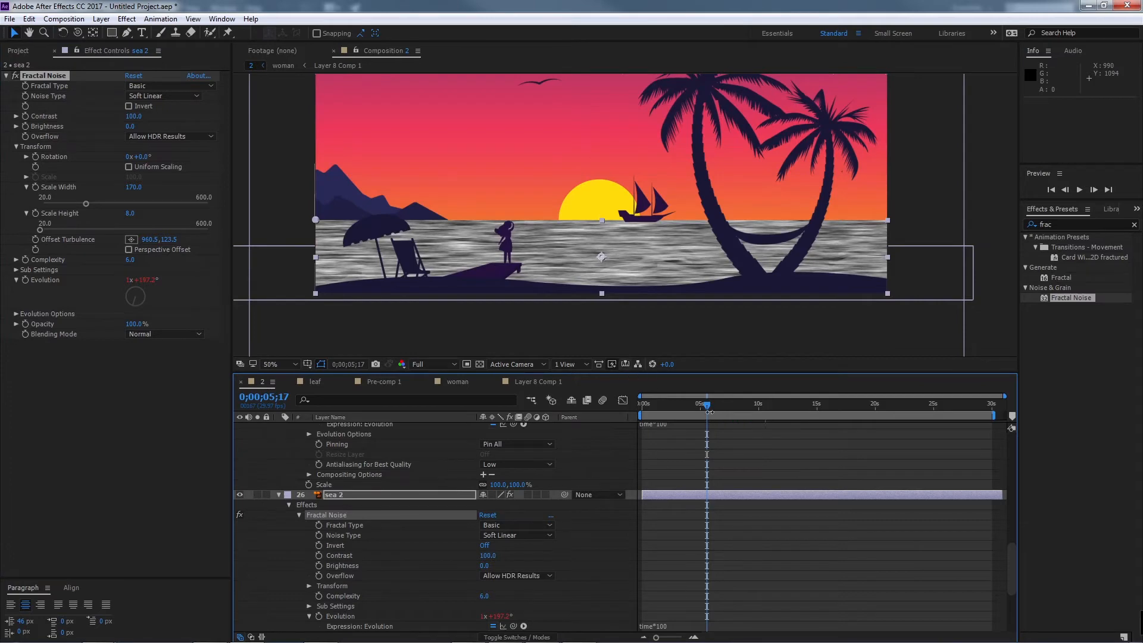
mouse_move(709, 411)
left_mouse_down()
mouse_move(682, 410)
mouse_move(695, 414)
left_mouse_up()
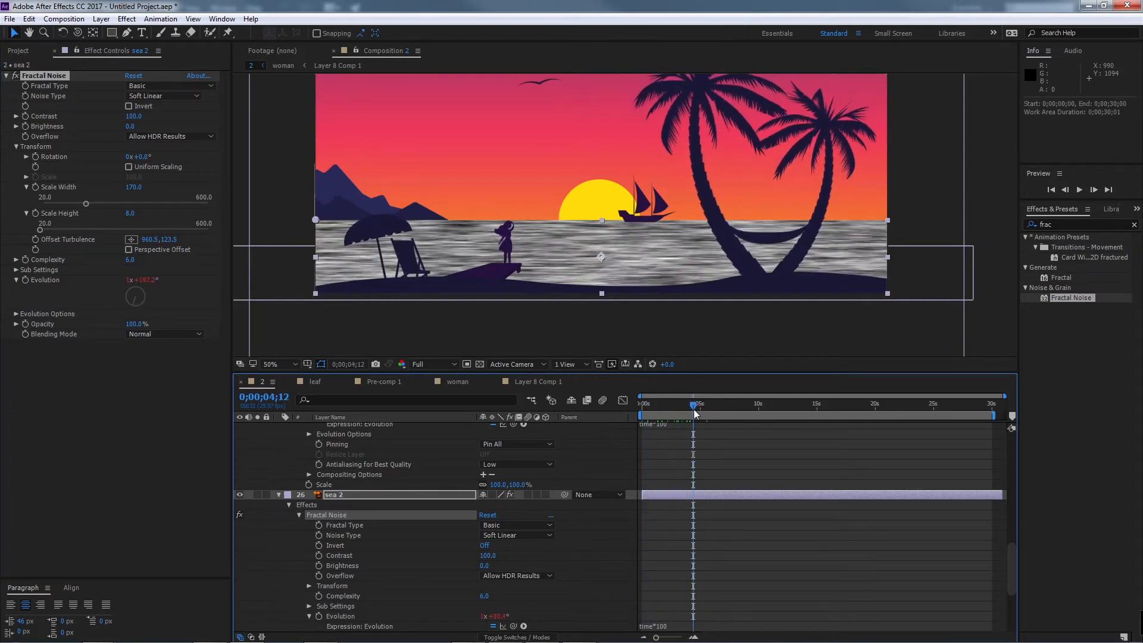
key("space")
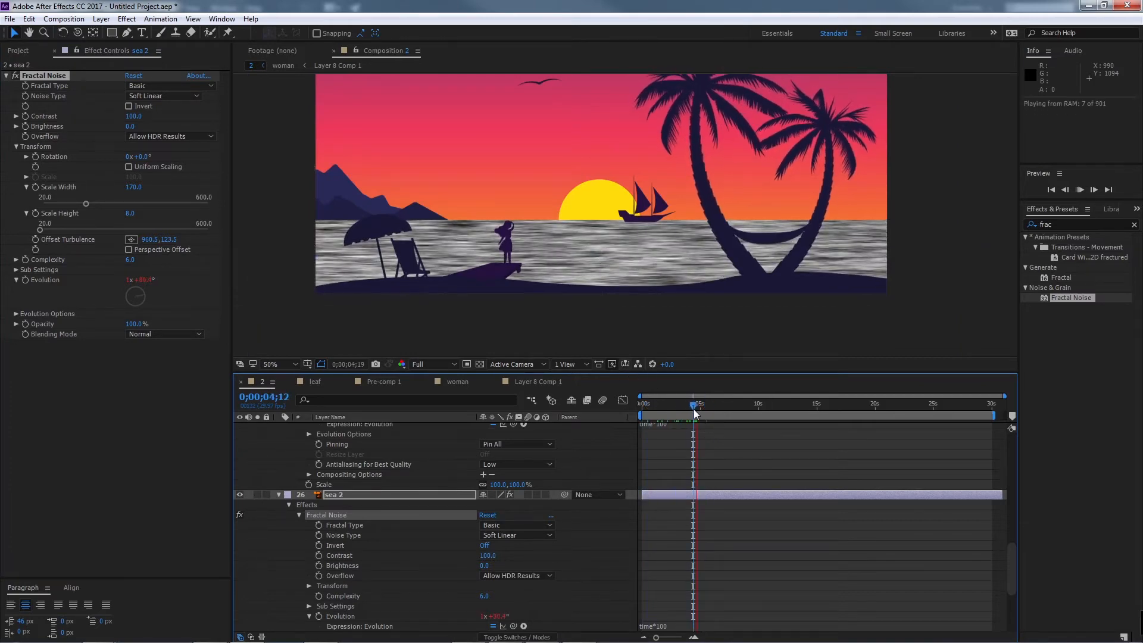
key("space")
left_click_drag(664, 175, 653, 224)
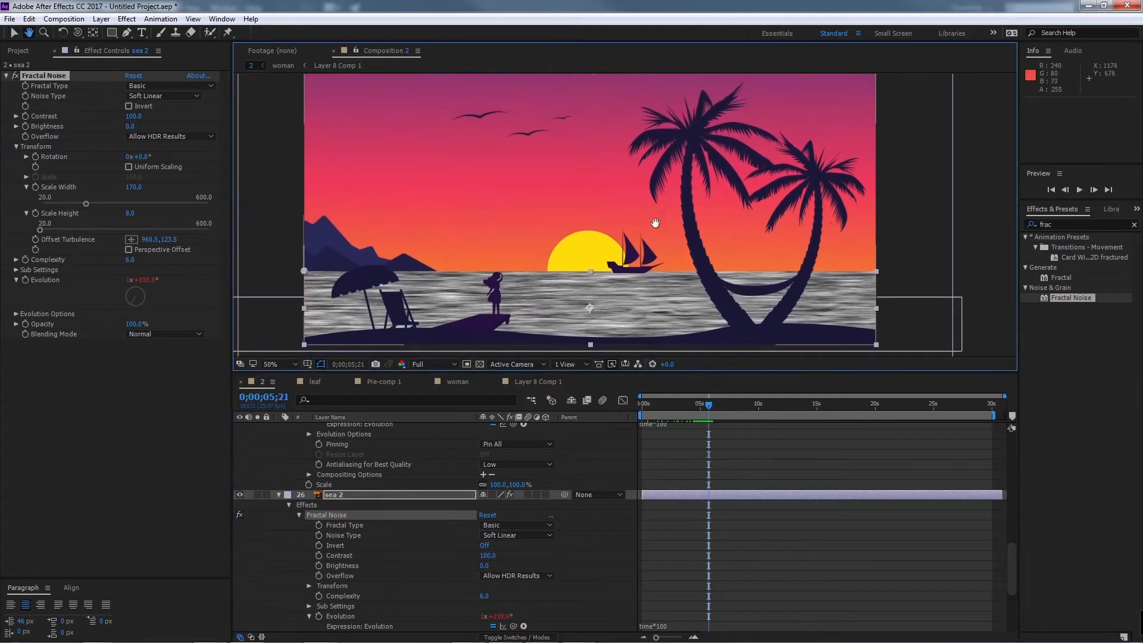
Step: Save the project as 2 in the graphic folder among the recent places
key("ctrl+s")
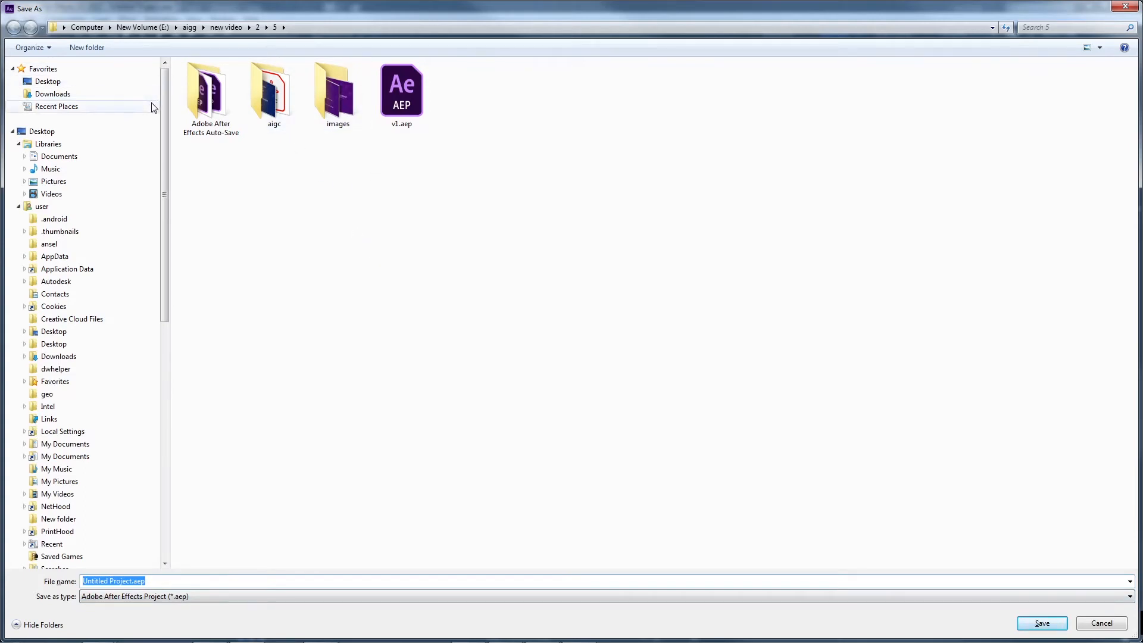
left_click(118, 110)
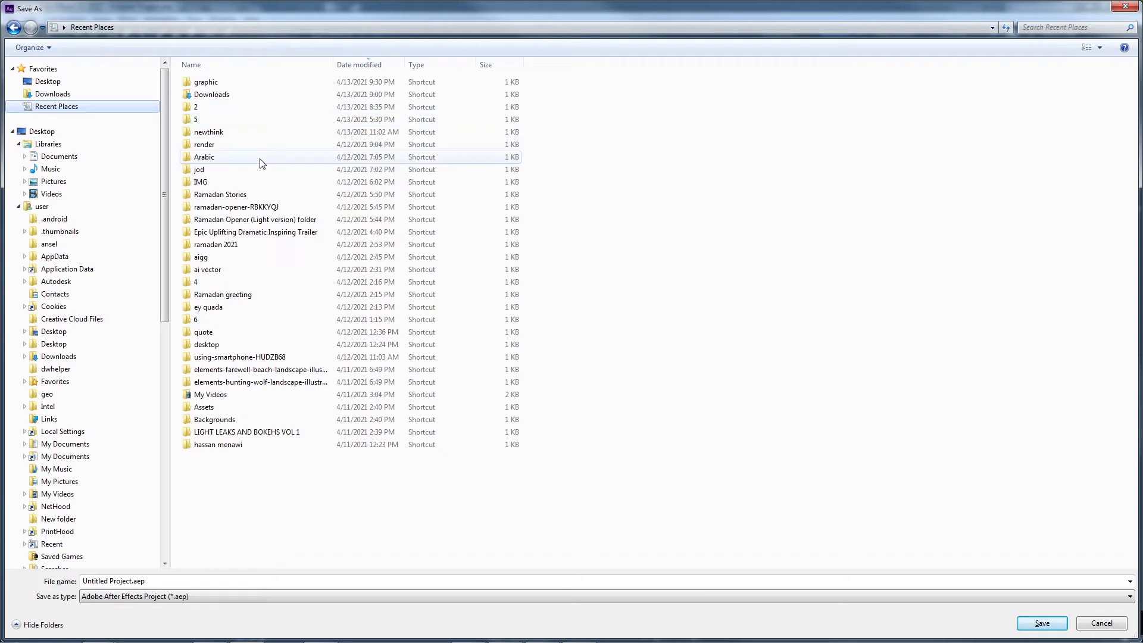
double_click(255, 83)
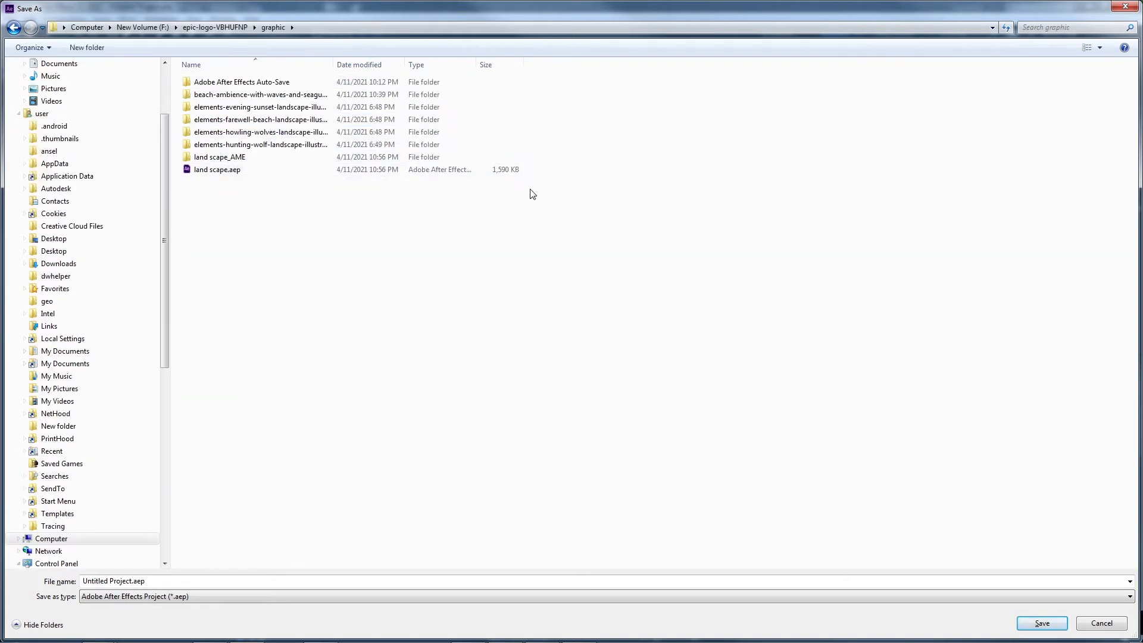
left_click(200, 581)
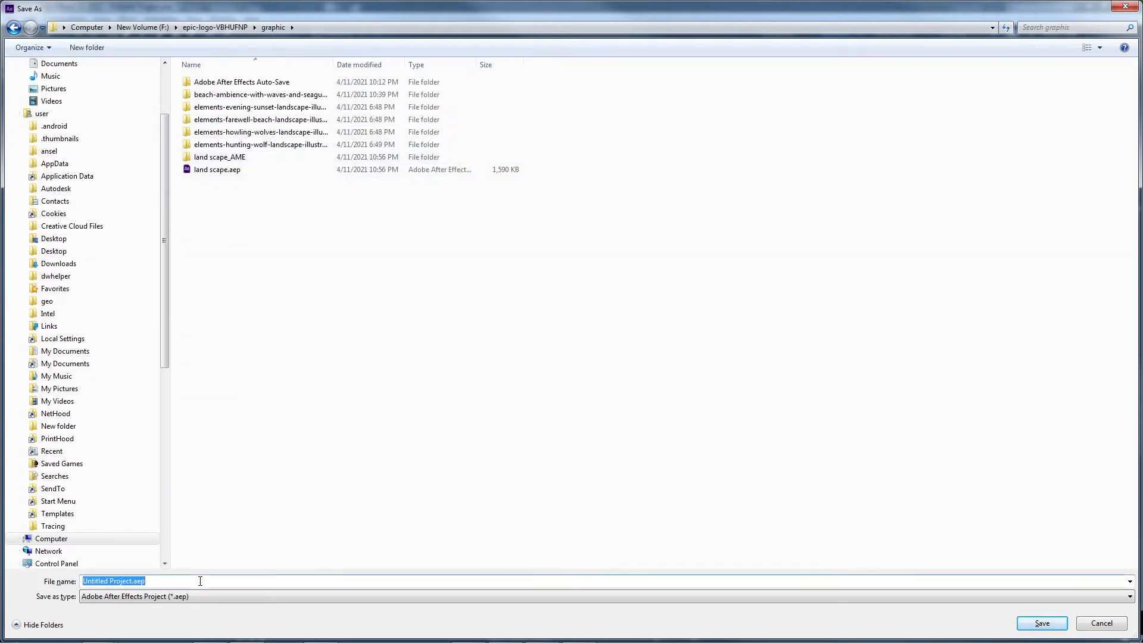
type("2")
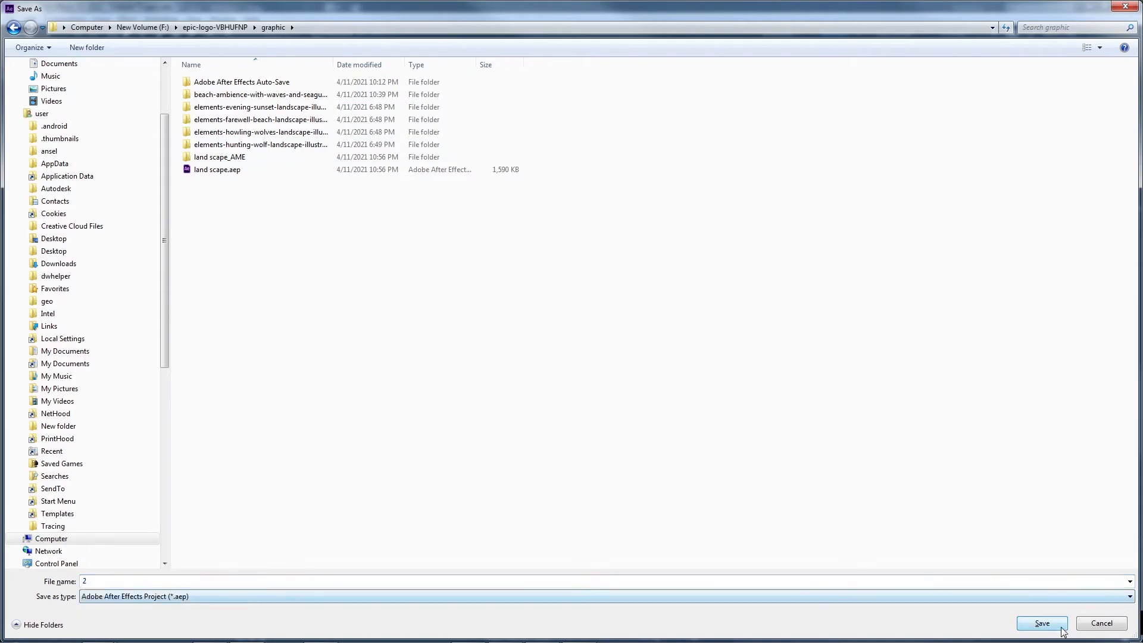
left_click(1041, 623)
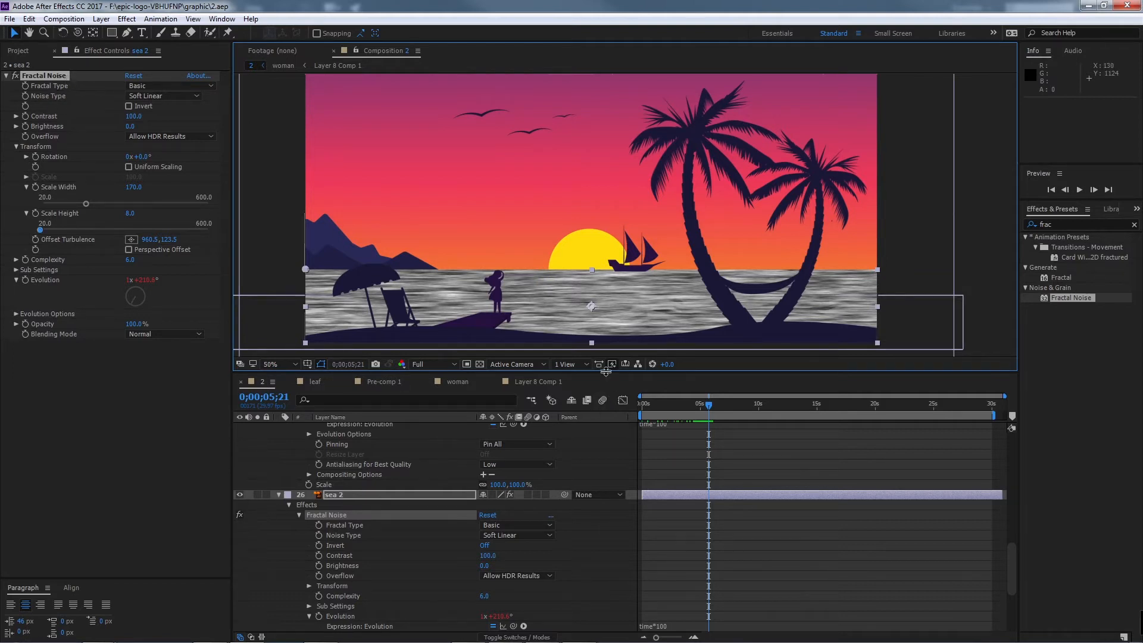
Step: Enlarge the composition viewer slightly, collapse the expanded properties of all unlocked layers and deselect the layers
left_click_drag(606, 375, 608, 387)
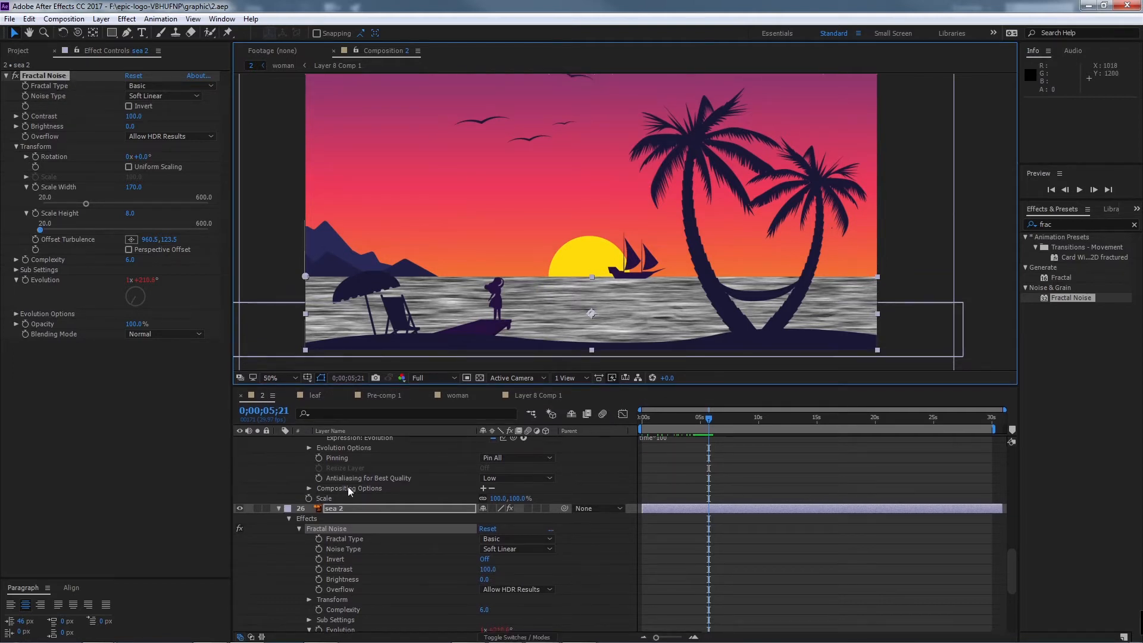
key("ctrl+a")
key("u")
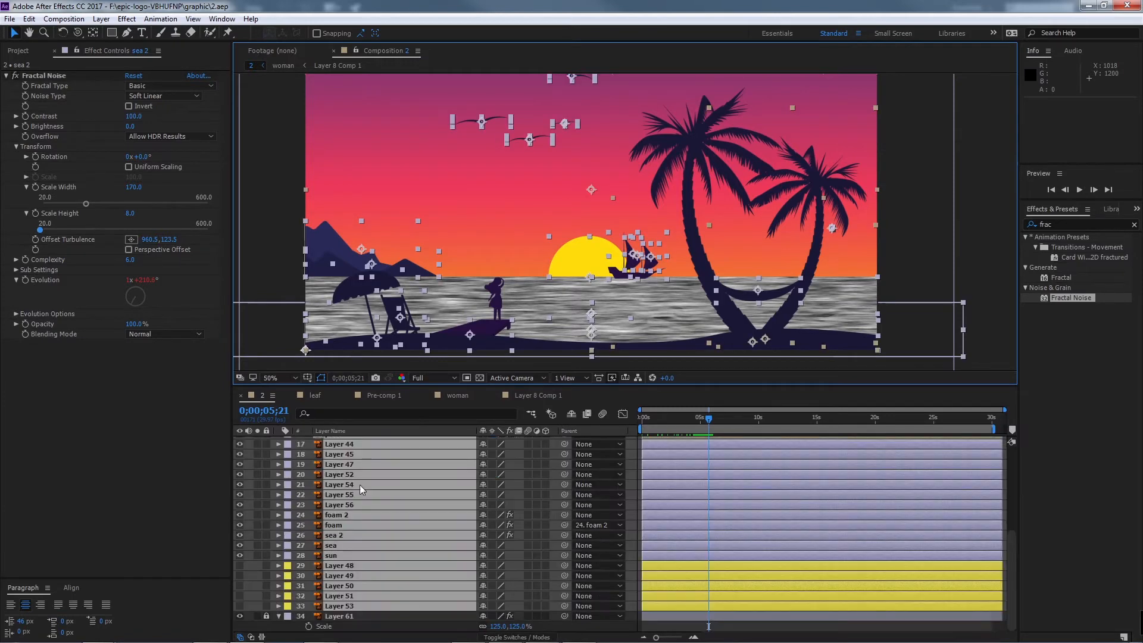
key("F2")
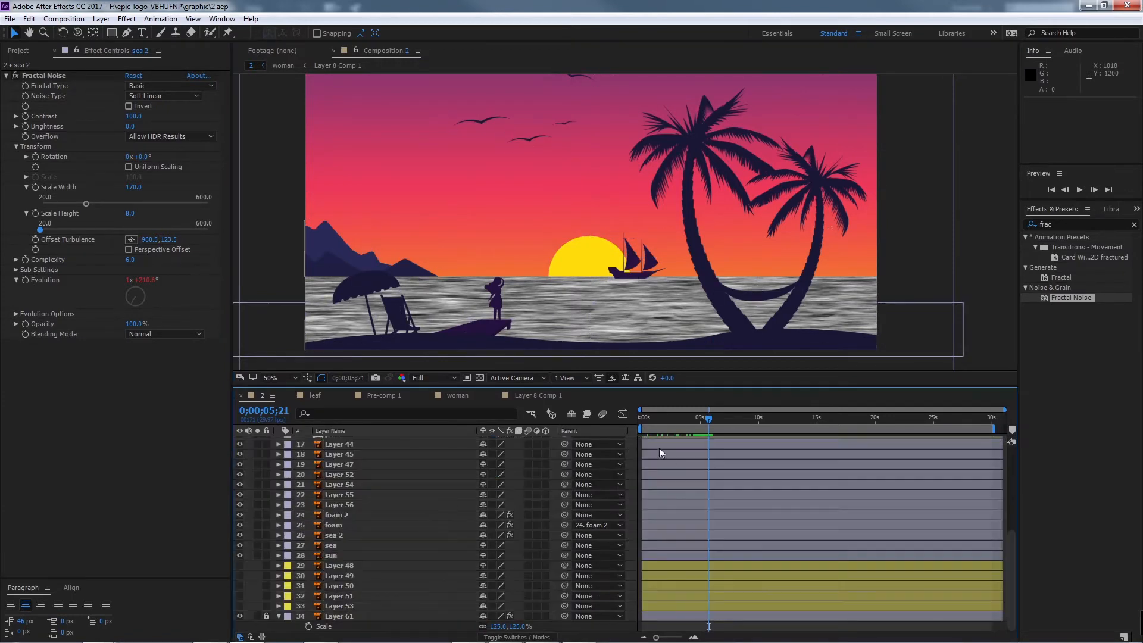
Step: Rename the sea 2 layer as disp
left_click(355, 552)
left_click(351, 545)
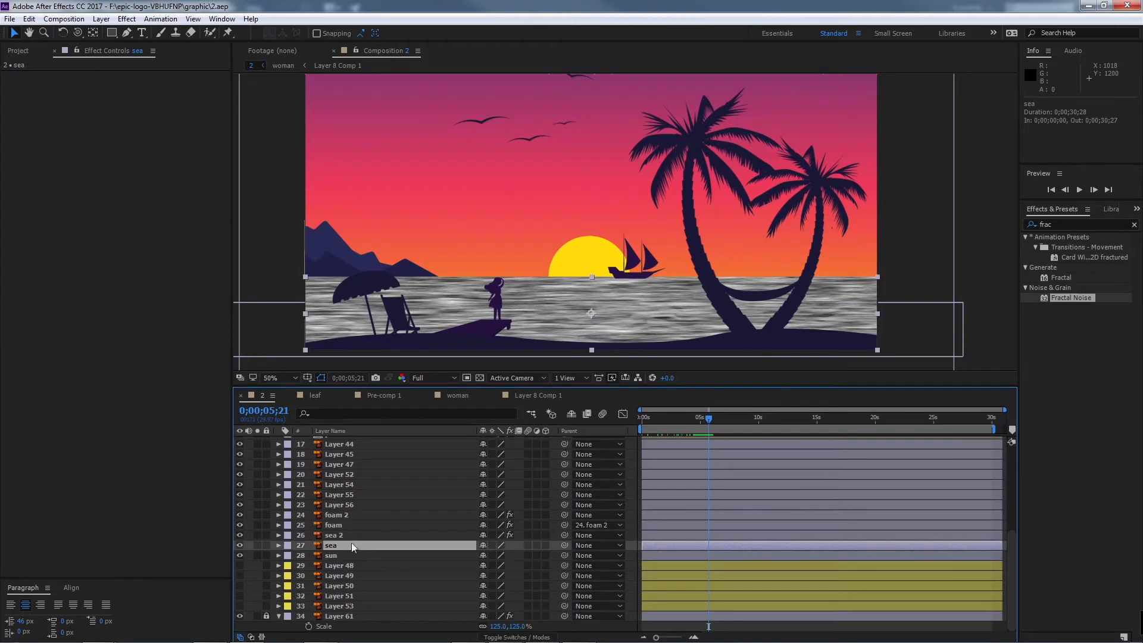
left_click(355, 534)
key("Return")
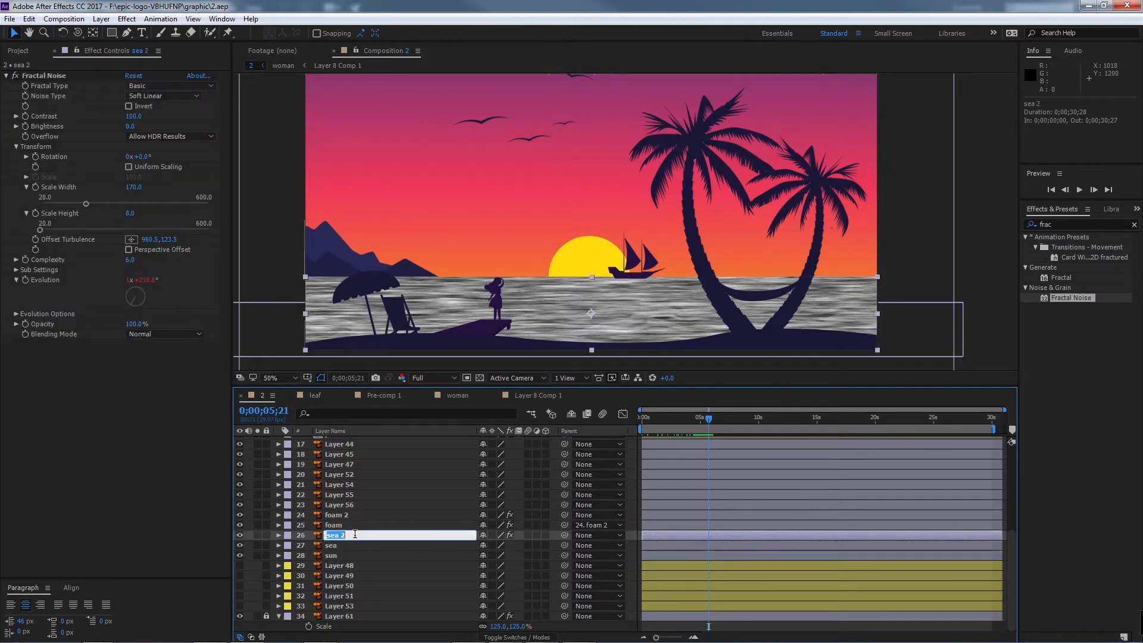
type("disp")
key("Return")
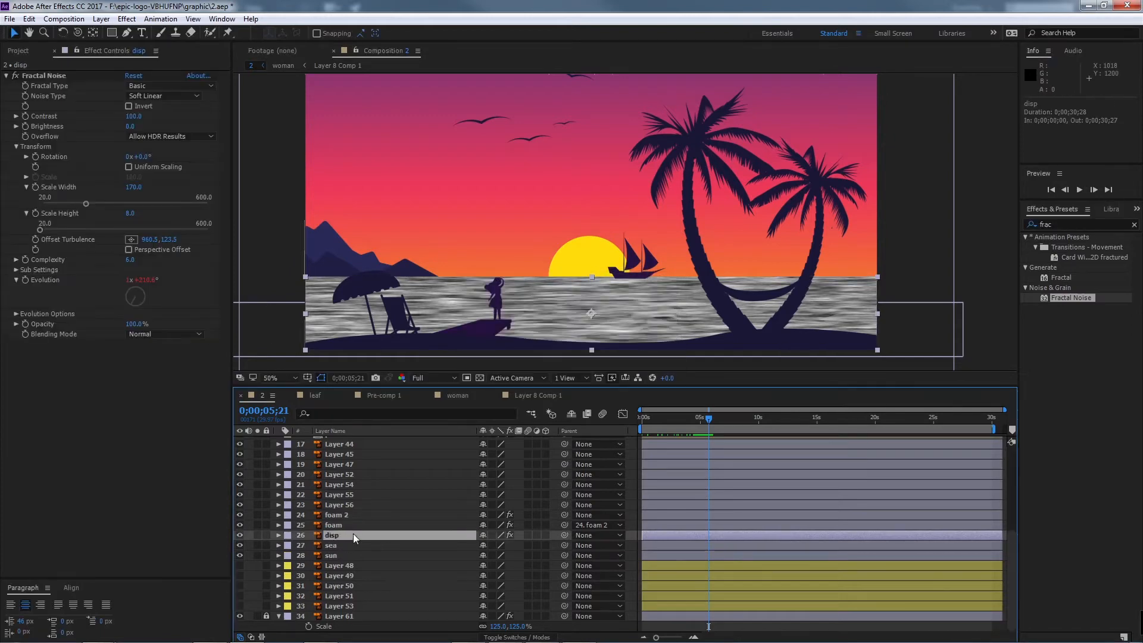
Step: Pre-compose the disp layer with its attributes left in composition 2, and place it hidden directly above Layer 61
key("ctrl+shift+c")
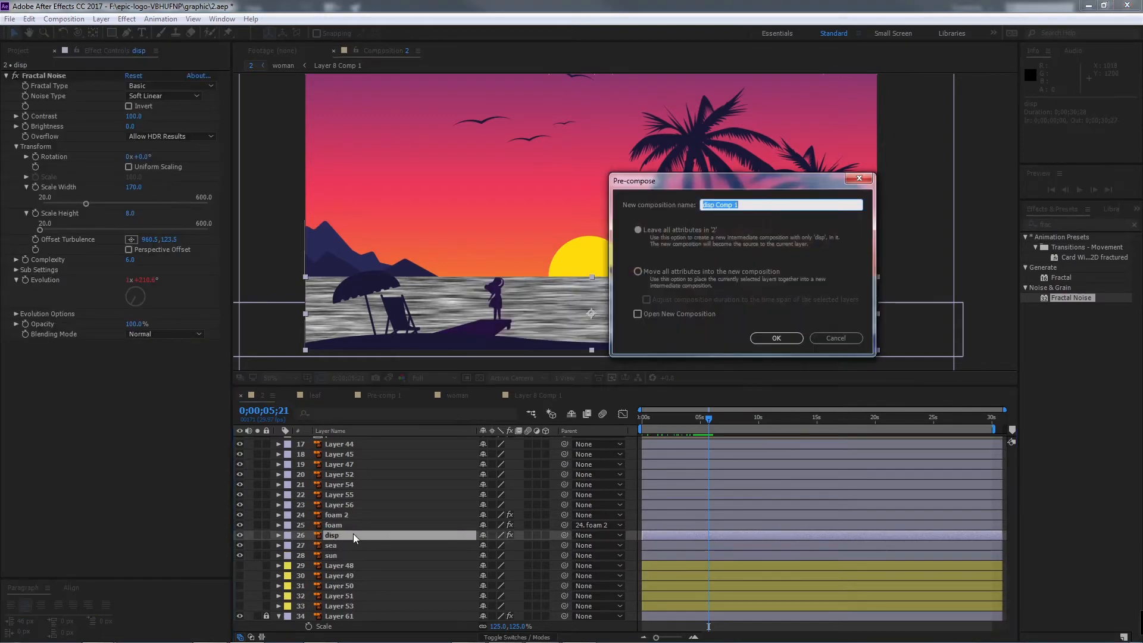
left_click_drag(704, 178, 674, 183)
left_click(745, 343)
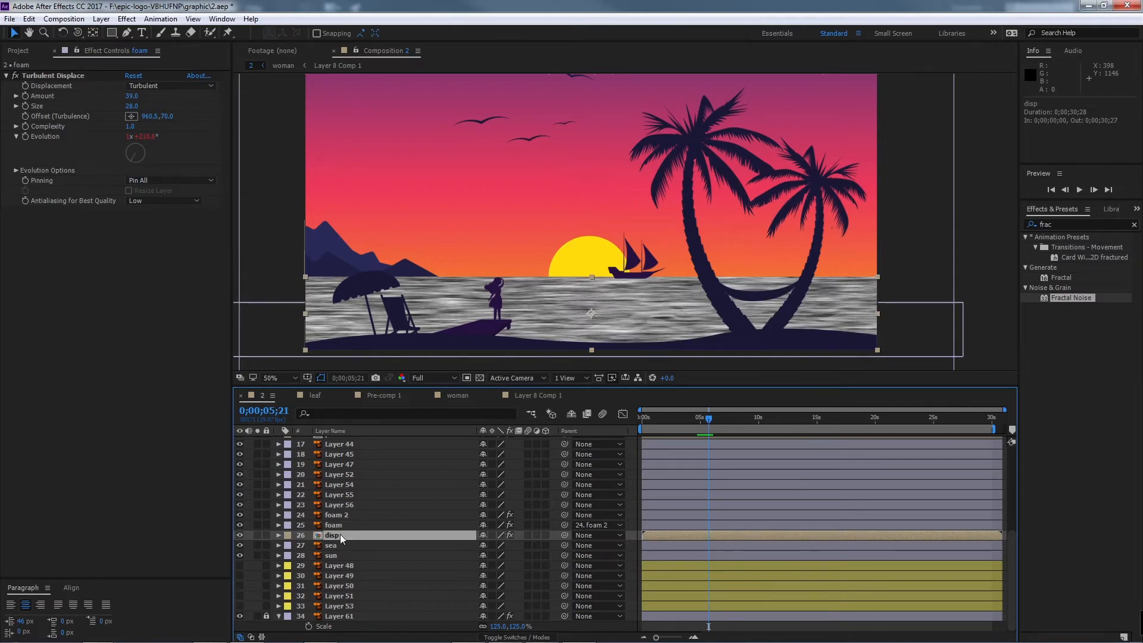
left_click_drag(340, 534, 362, 609)
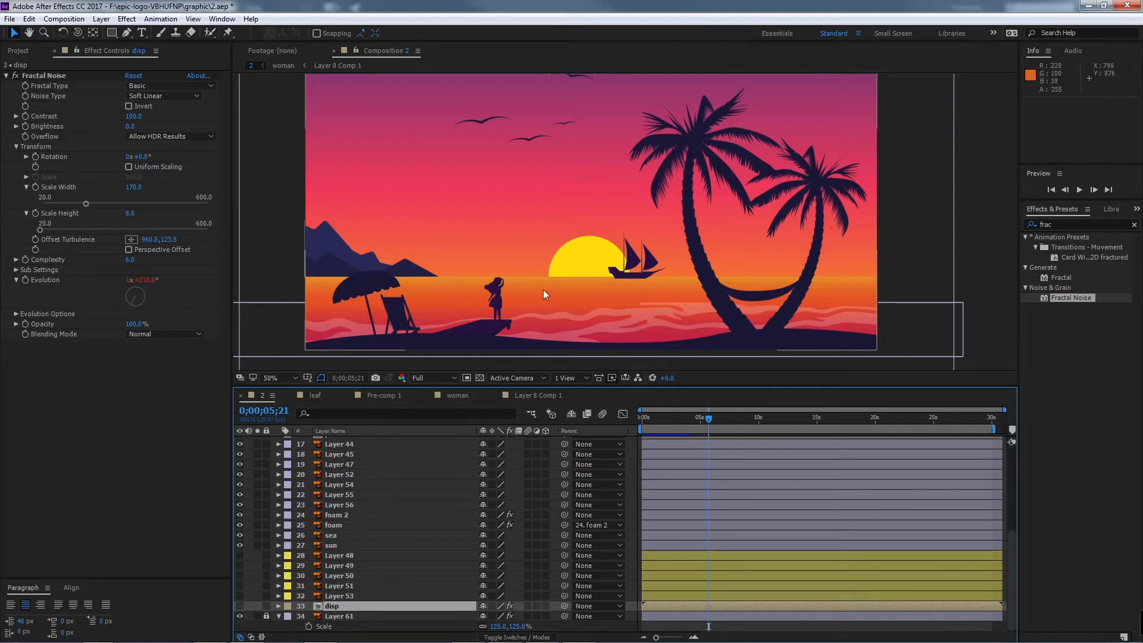
Step: Scale the sun layer to 192% and check the result by toggling the sea layer's visibility off and on
left_click(362, 542)
key("s")
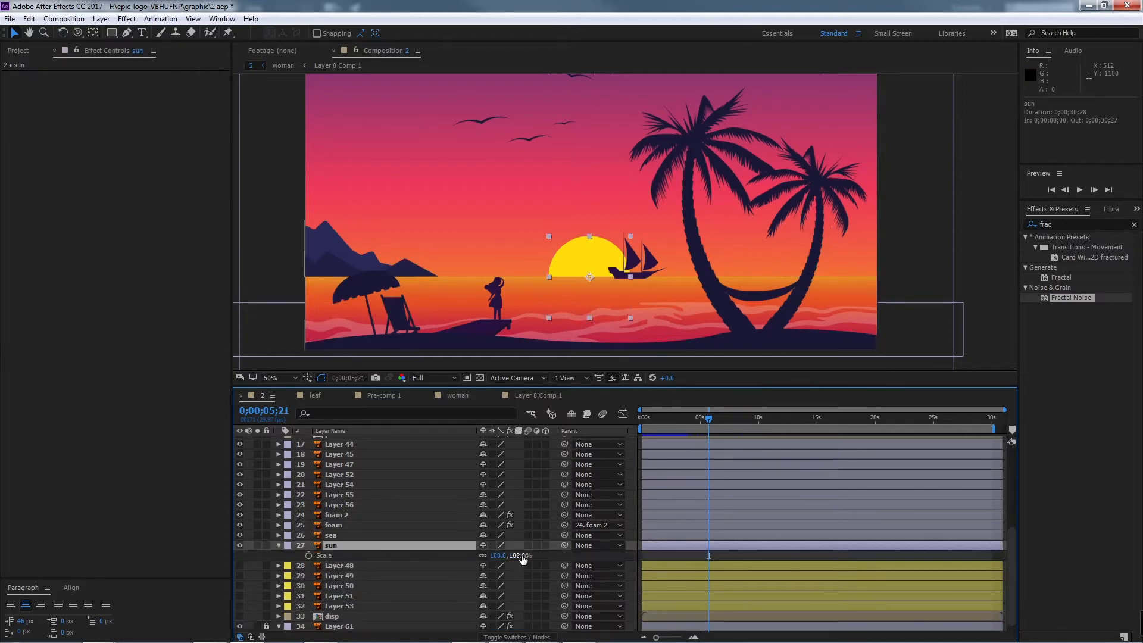
left_click_drag(512, 555, 570, 551)
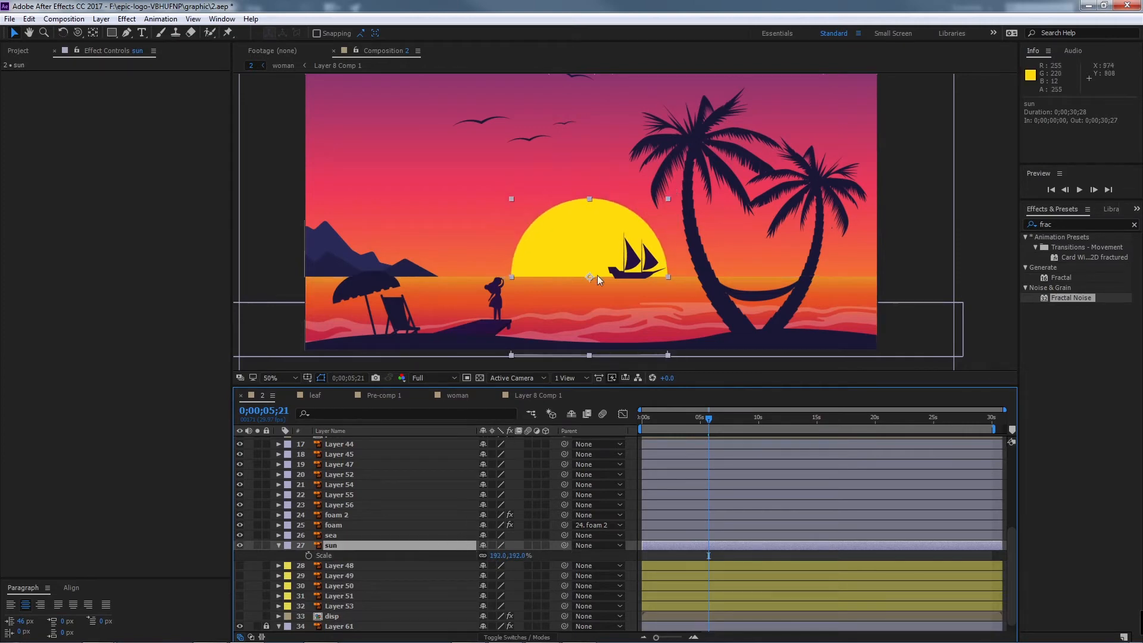
left_click(333, 534)
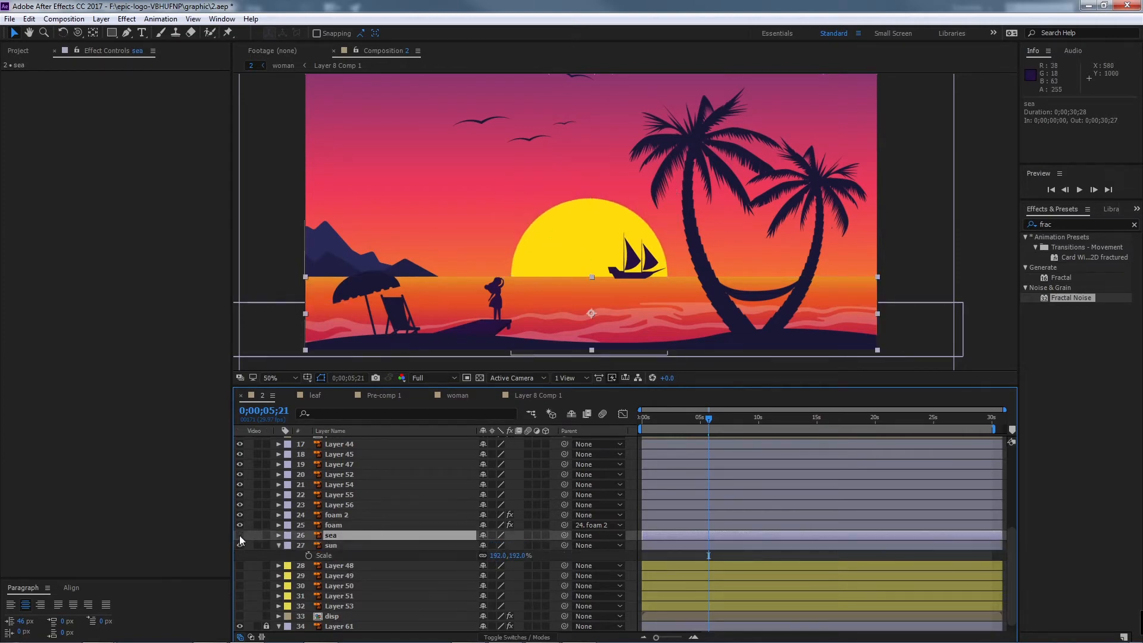
left_click(240, 534)
left_click(239, 534)
Step: Duplicate the enlarged sun layer
left_click(341, 544)
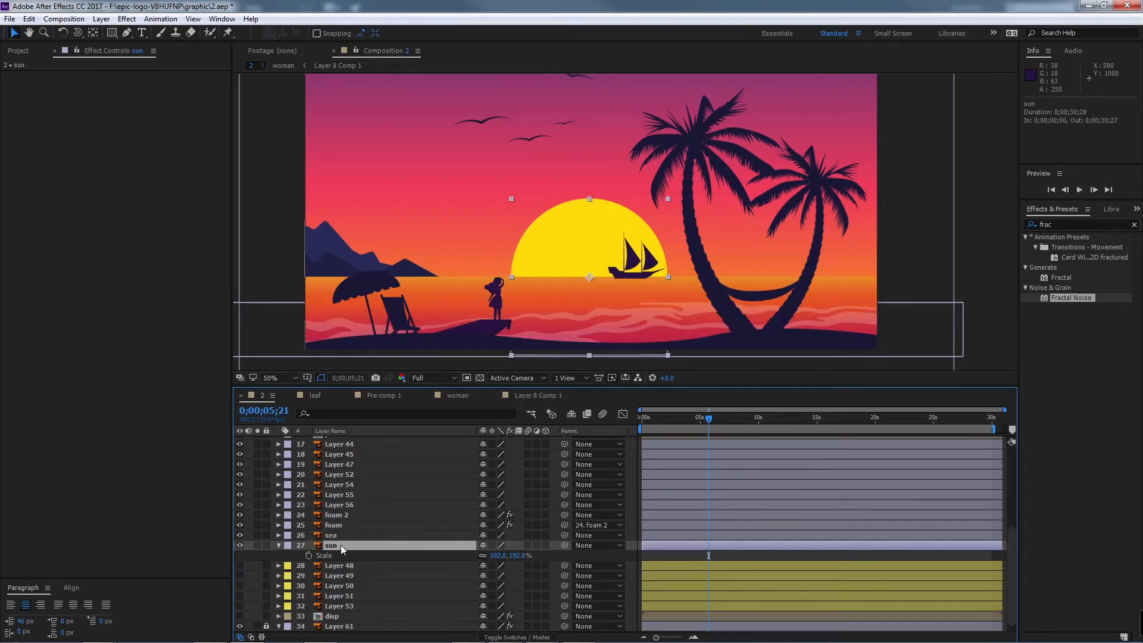
key("ctrl+d")
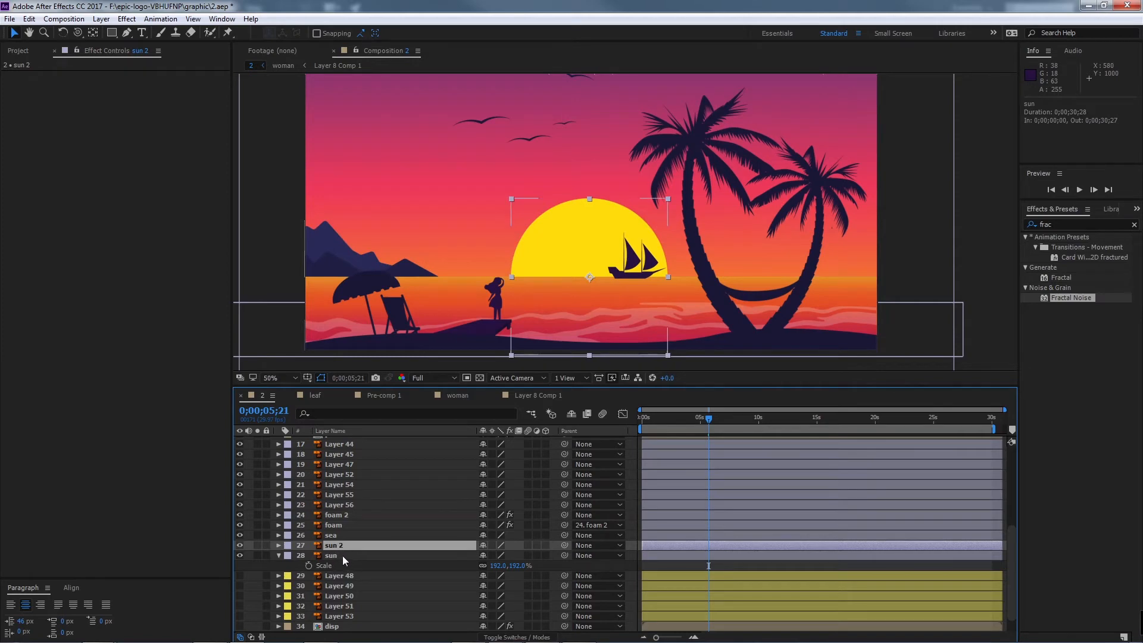
left_click(342, 555)
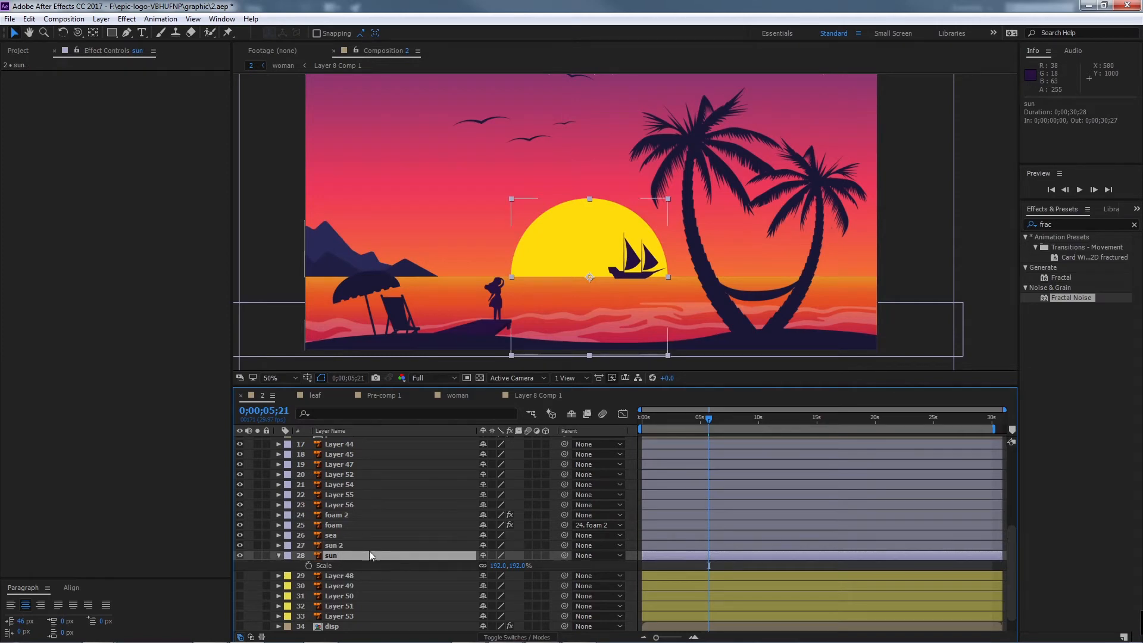
left_click(344, 545)
left_click(340, 534)
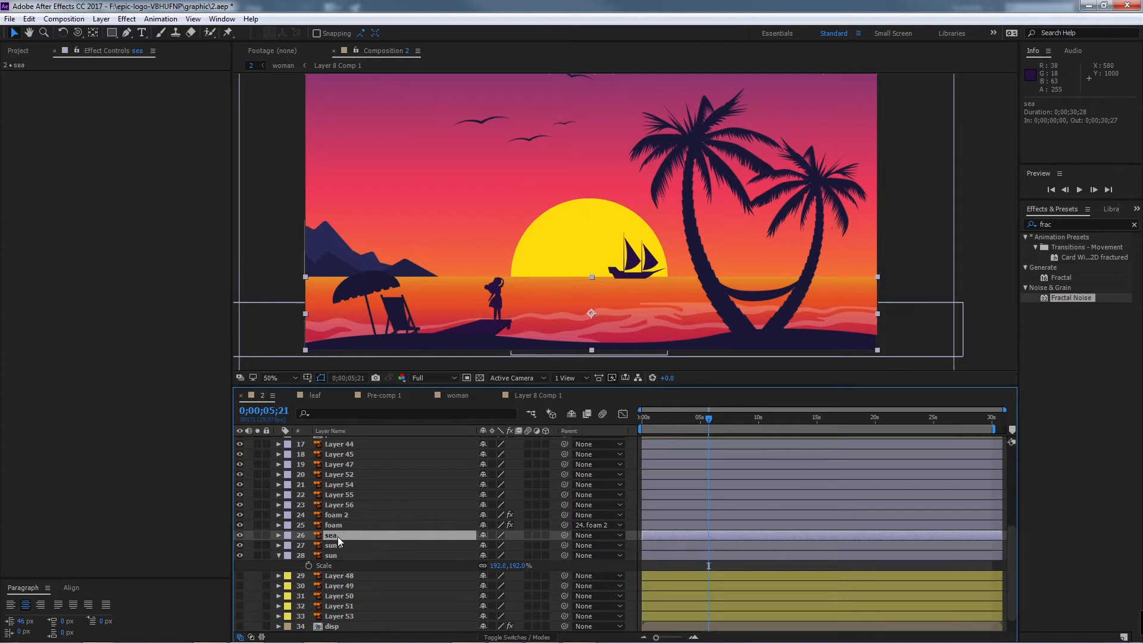
Step: Duplicate the sea layer and move the copy below the sun layer in the layer order
key("ctrl+d")
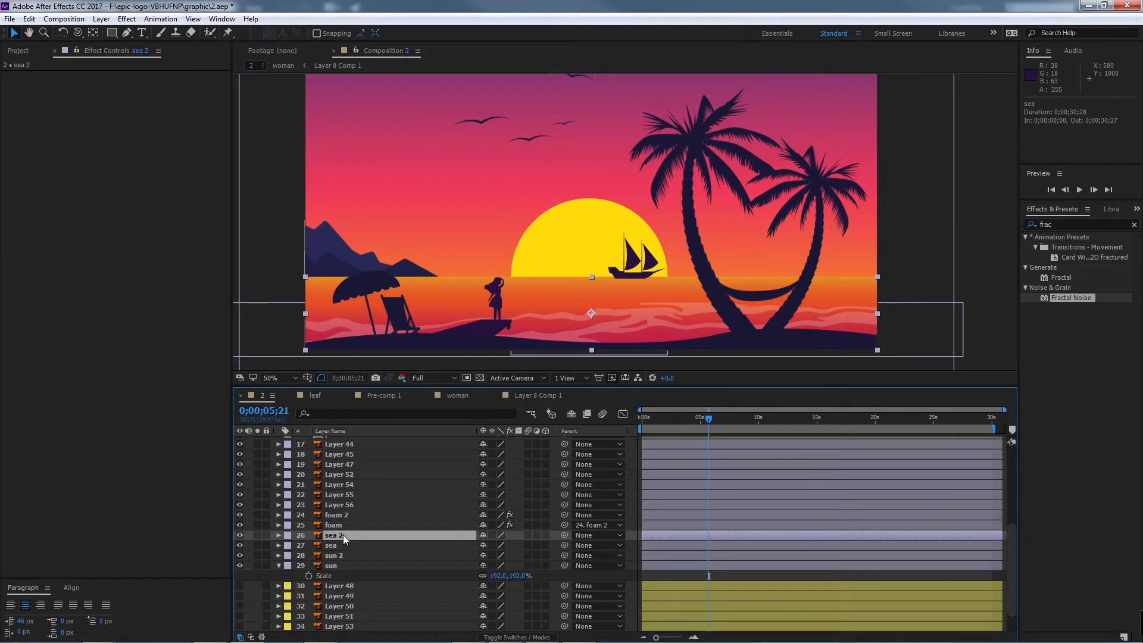
left_click_drag(343, 534, 371, 566)
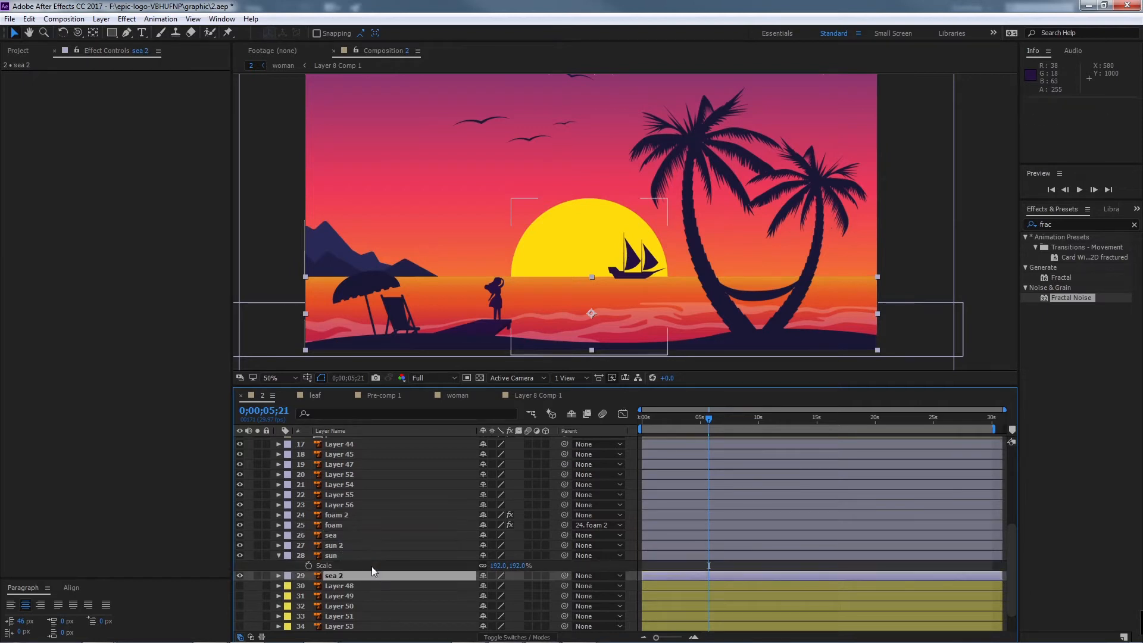
Step: Set the sun 2 layer's track matte to Alpha using the sea layer above it, isolating the two layers to check the result
left_click(341, 545)
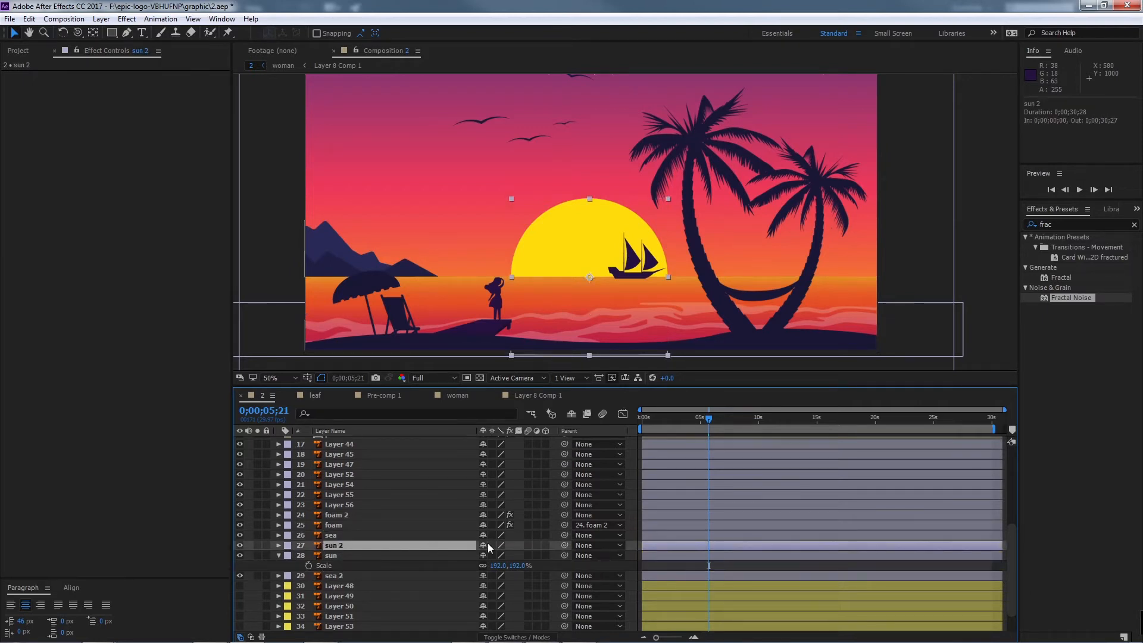
left_click(343, 535, "ctrl")
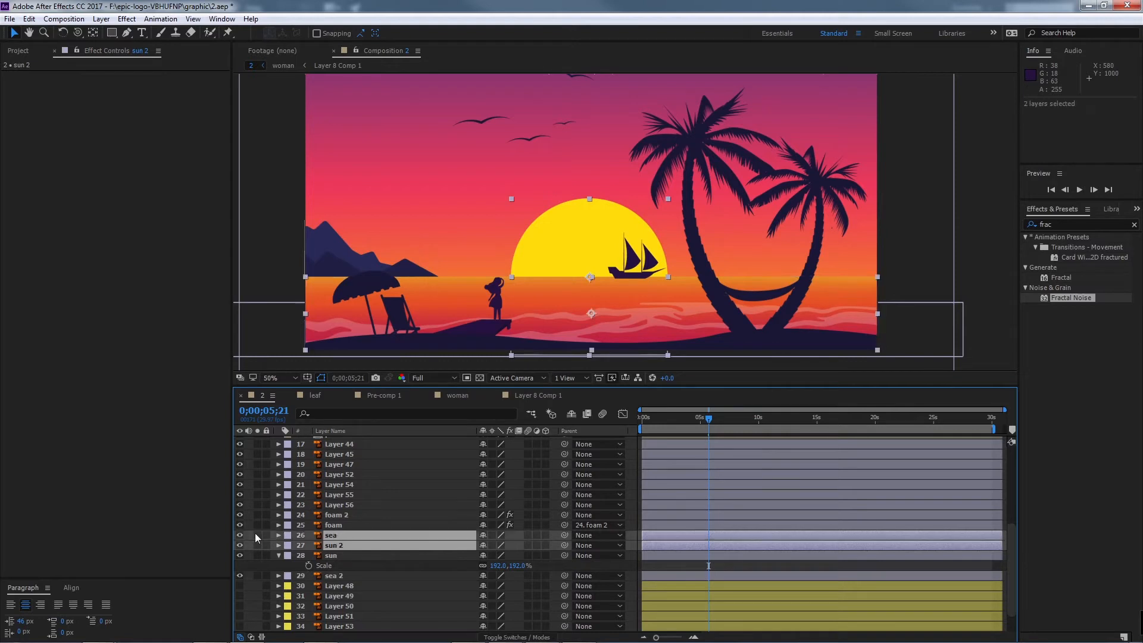
left_click(257, 535)
left_click(333, 546)
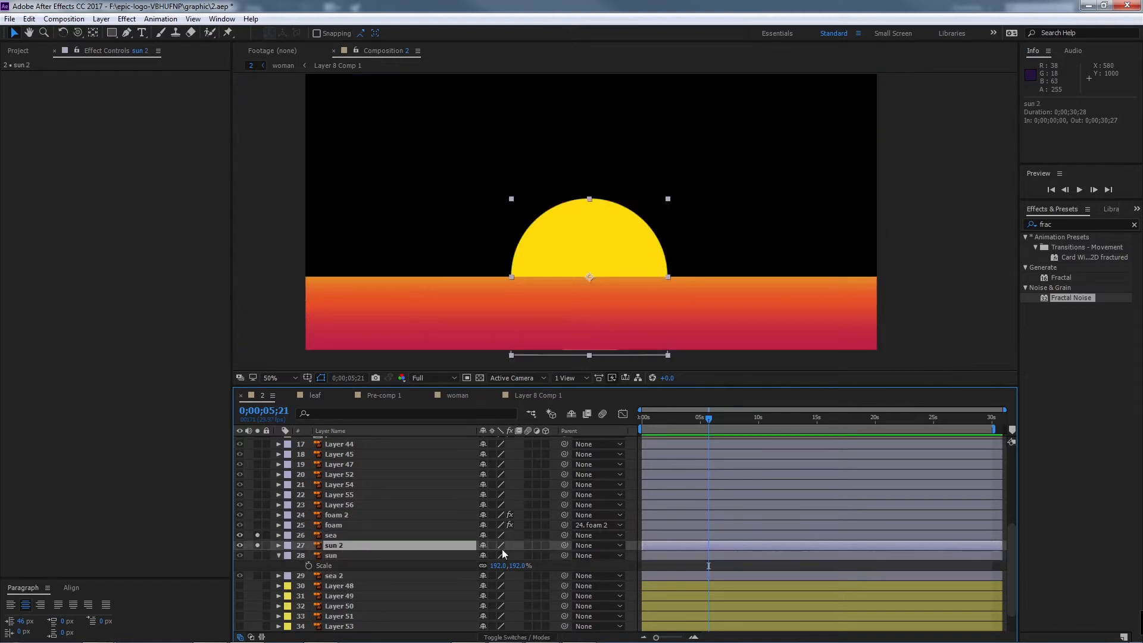
left_click(517, 636)
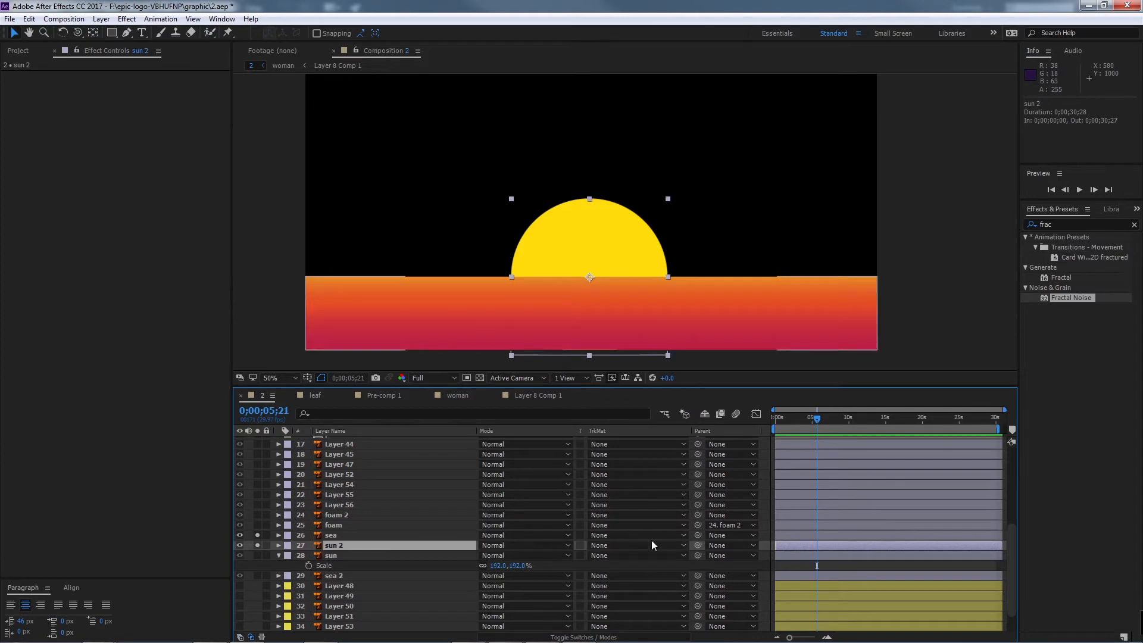
left_click(636, 545)
left_click(639, 576)
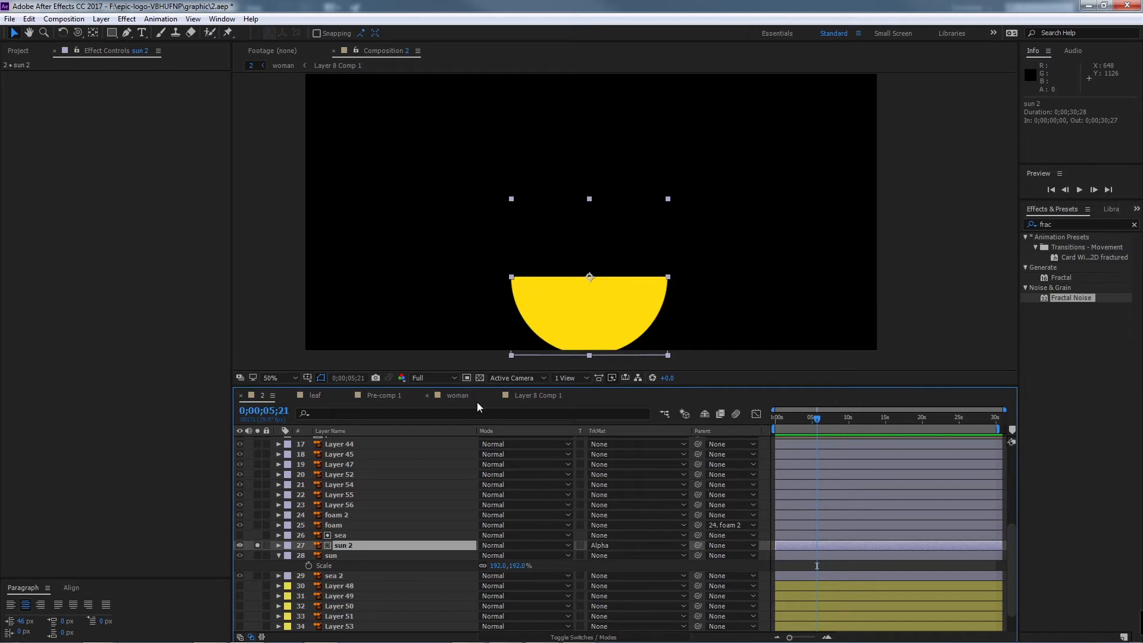
left_click(257, 545)
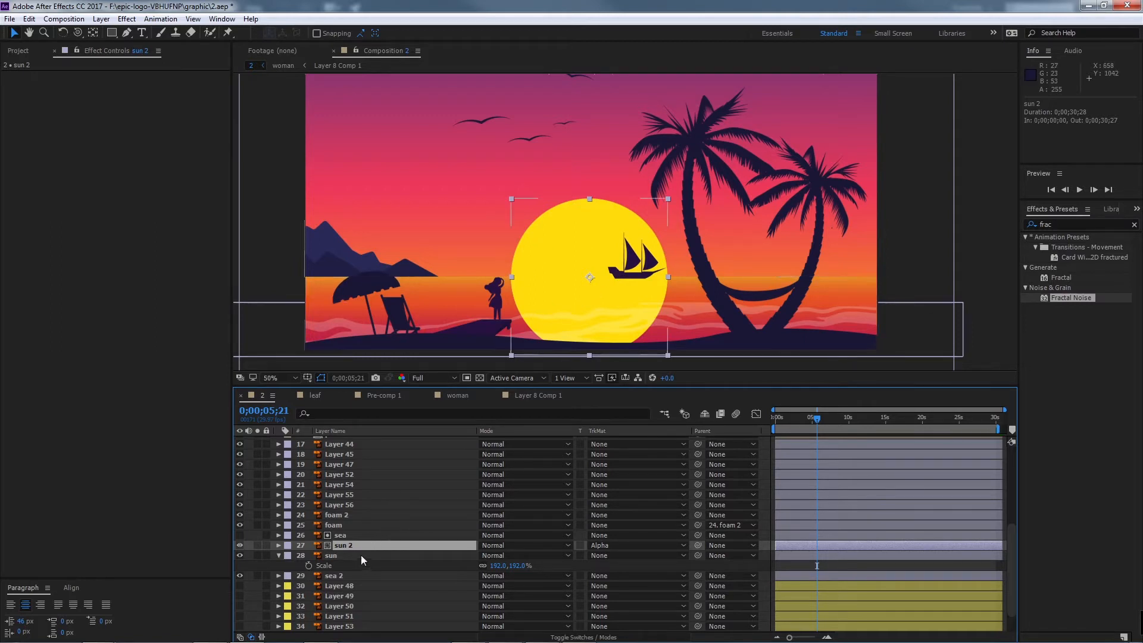
Step: Check the sea 2 and sun layers by toggling their visibility, and move the sun layer below sea 2
left_click(355, 534)
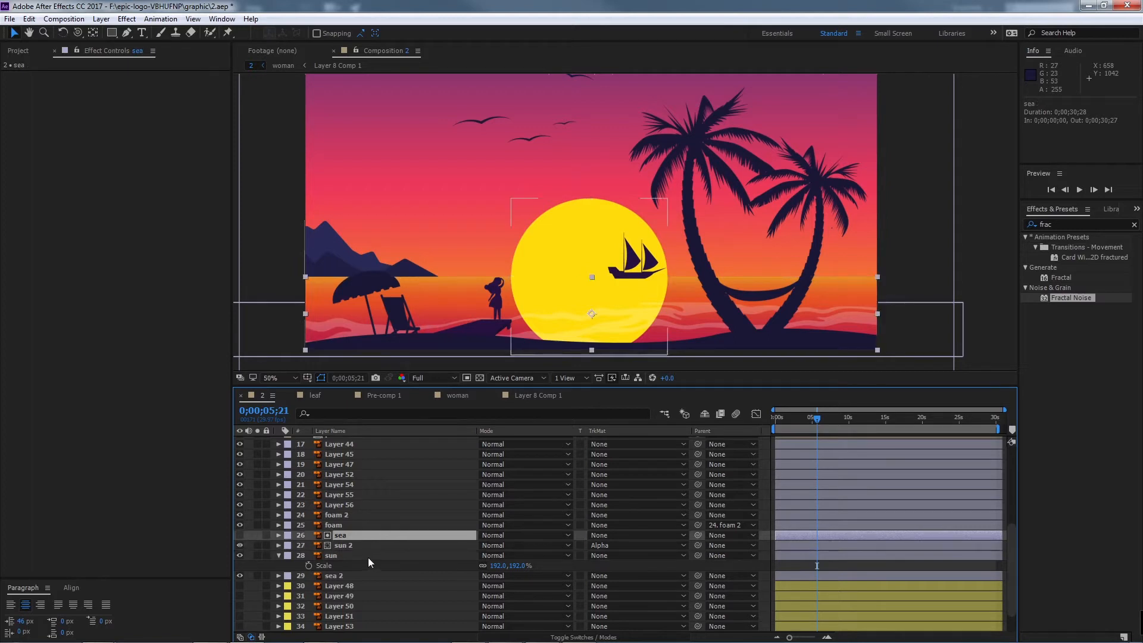
left_click(357, 575)
left_click(239, 575)
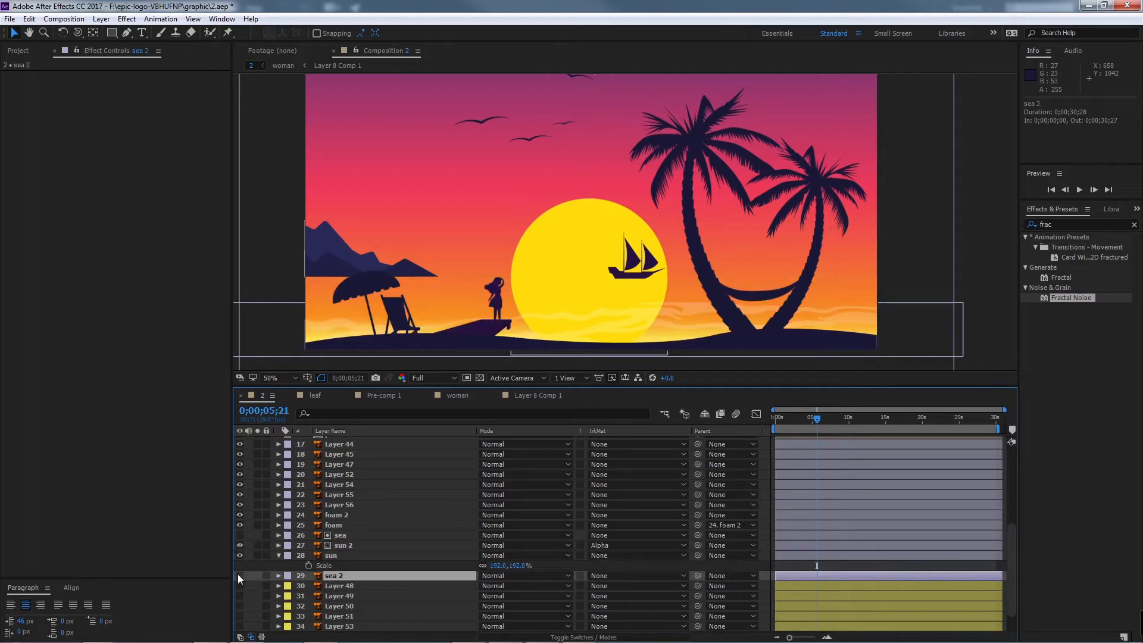
left_click(239, 575)
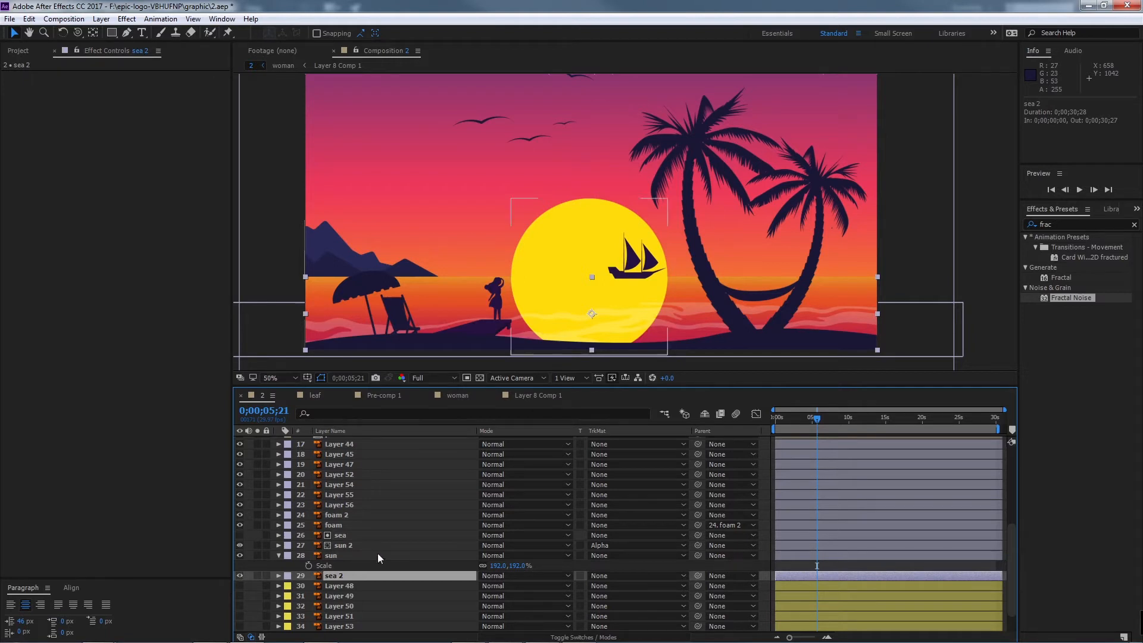
left_click(359, 555)
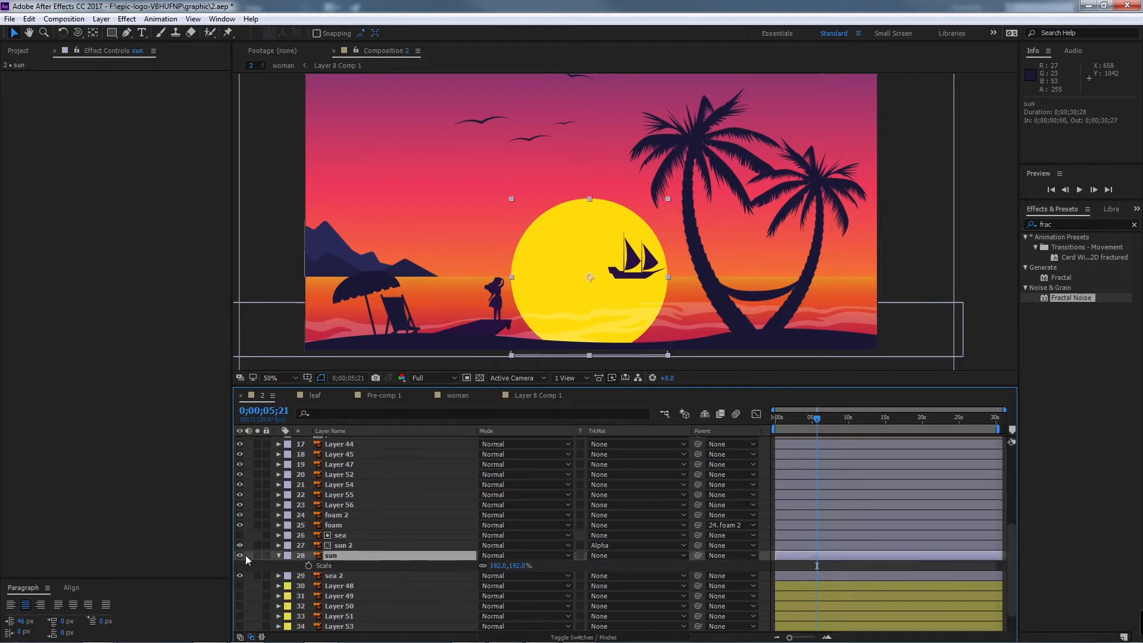
left_click(239, 555)
left_click(239, 555)
left_click_drag(324, 556, 356, 577)
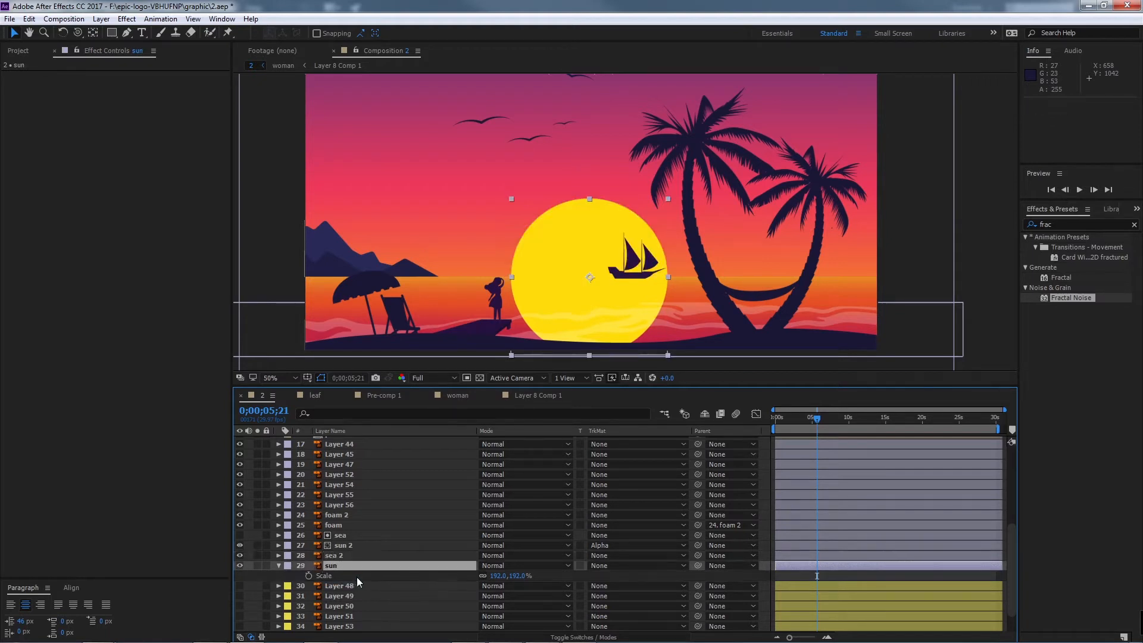
Step: Examine what the sea 2 layer contributes by toggling its visibility and soloing it briefly
left_click(342, 556)
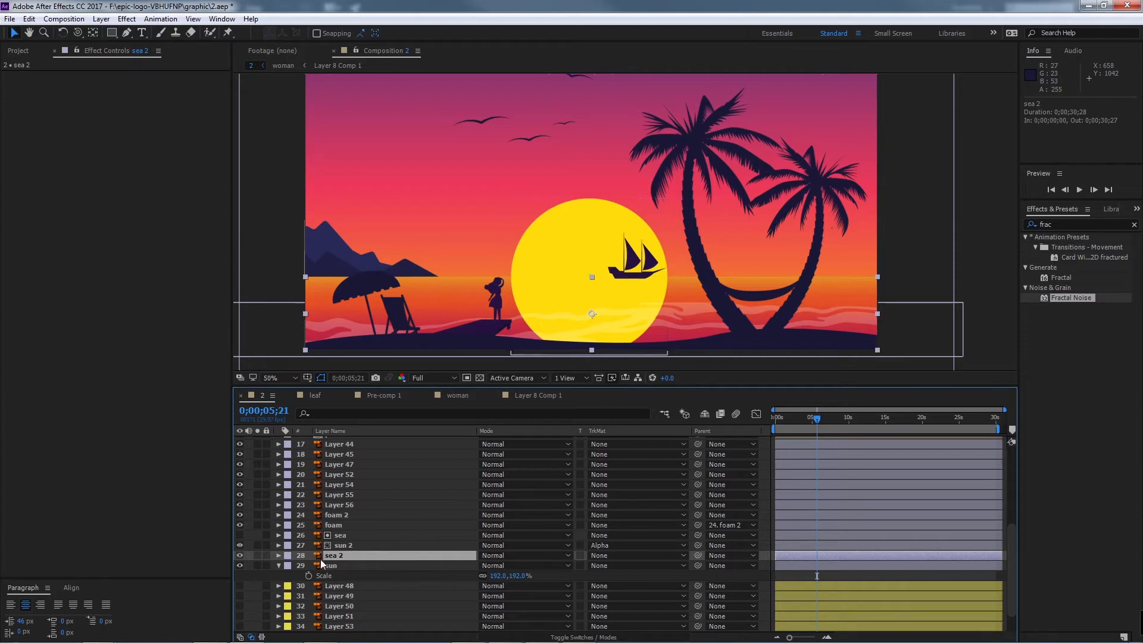
left_click(240, 555)
left_click(240, 554)
left_click(258, 555)
left_click(258, 555)
Step: Pre-compose the sea, sun 2 and sea 2 layers as sea with all attributes moved, and check it by toggling sun and sea visibility
left_click(369, 545, "ctrl")
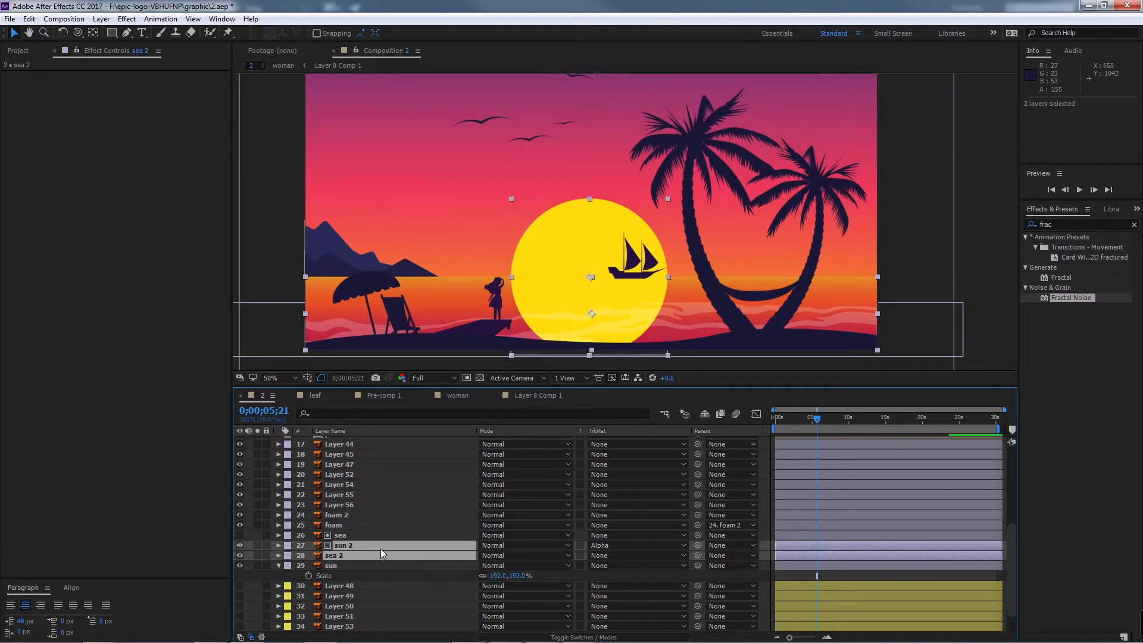
left_click(355, 535, "ctrl")
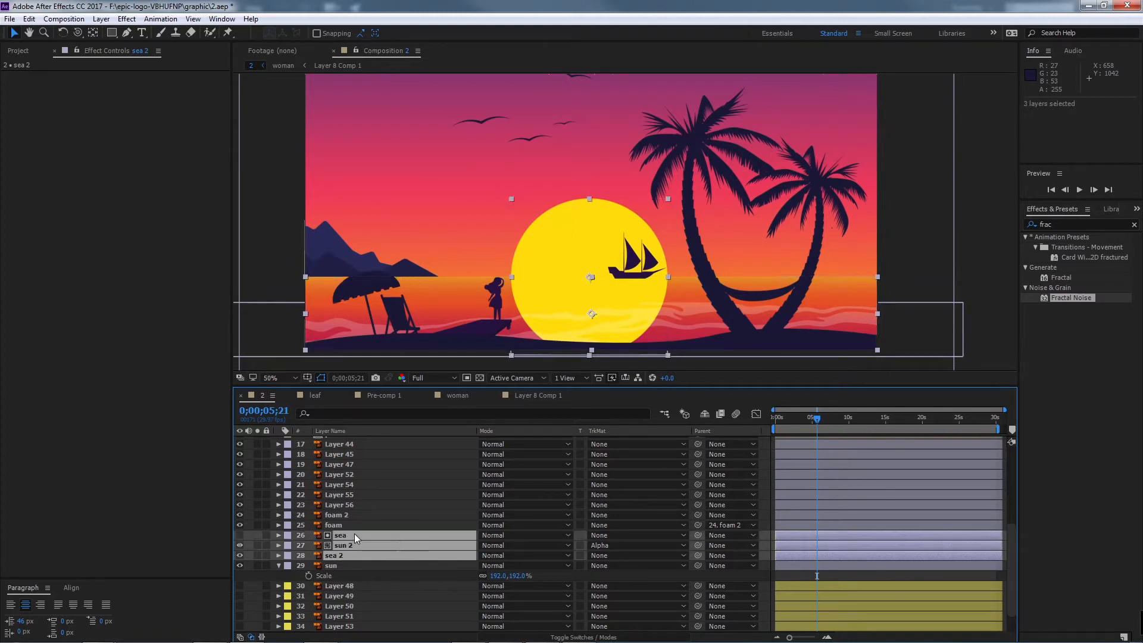
key("ctrl+shift+c")
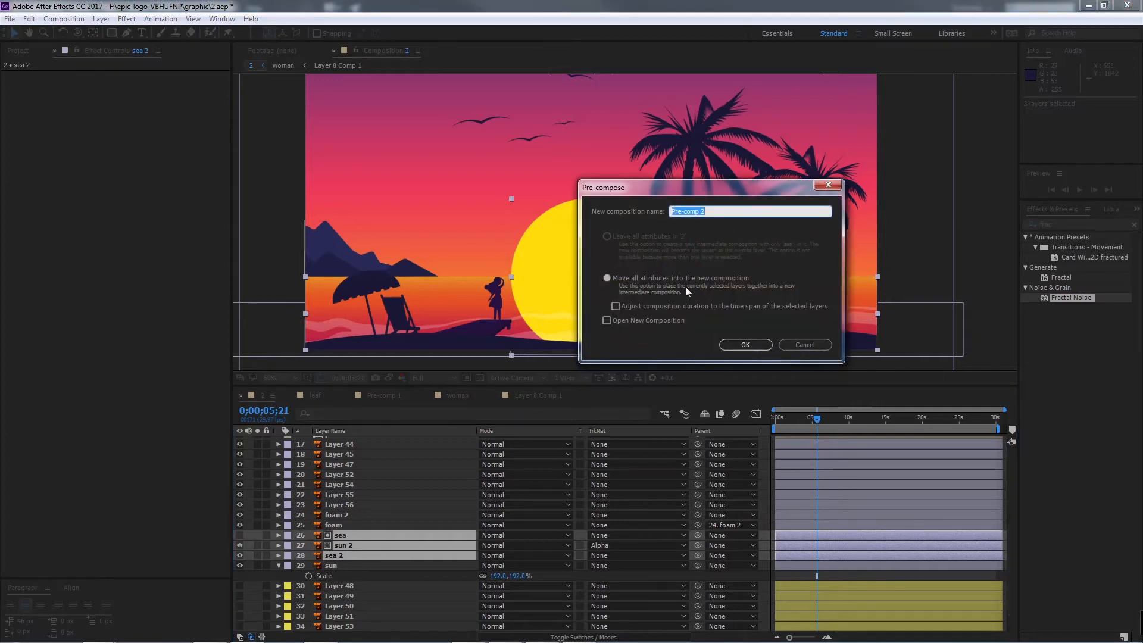
type("sea")
left_click(743, 344)
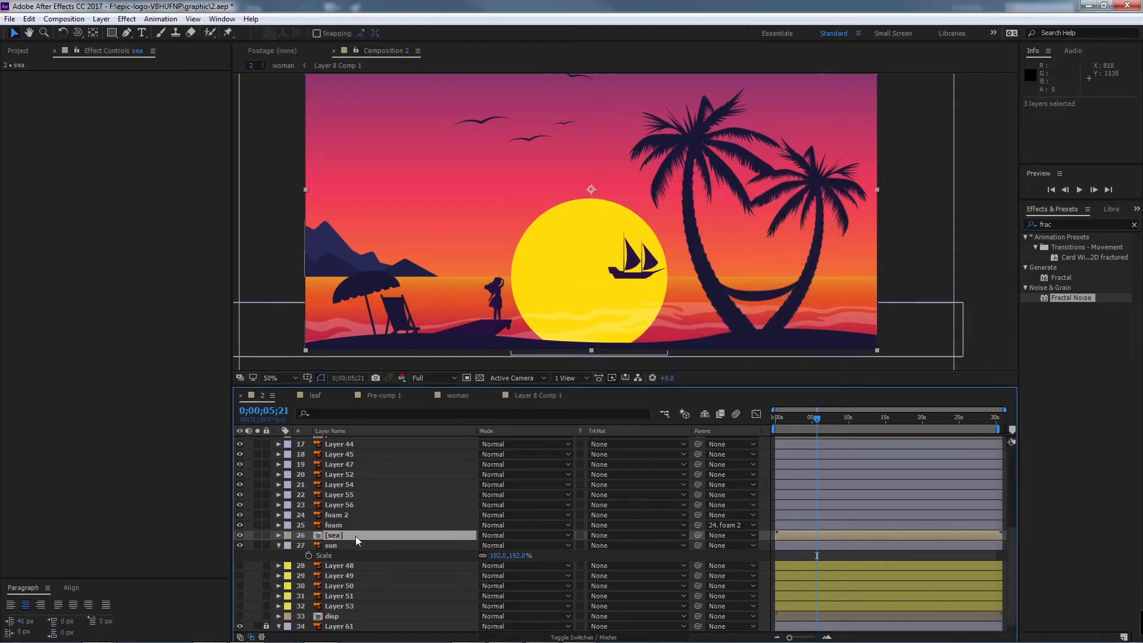
left_click(240, 545)
left_click(240, 545)
left_click(239, 535)
left_click(240, 533)
Step: Search the effects for disp and apply Displacement Map to the pre-composed sea layer
left_click(1077, 223)
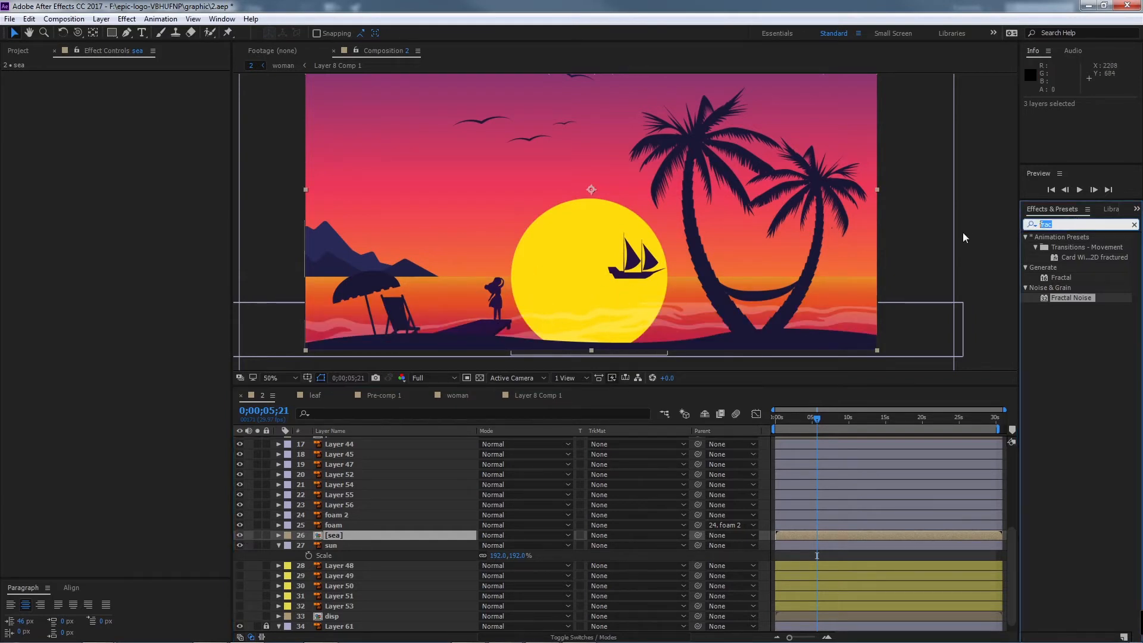
type("disp")
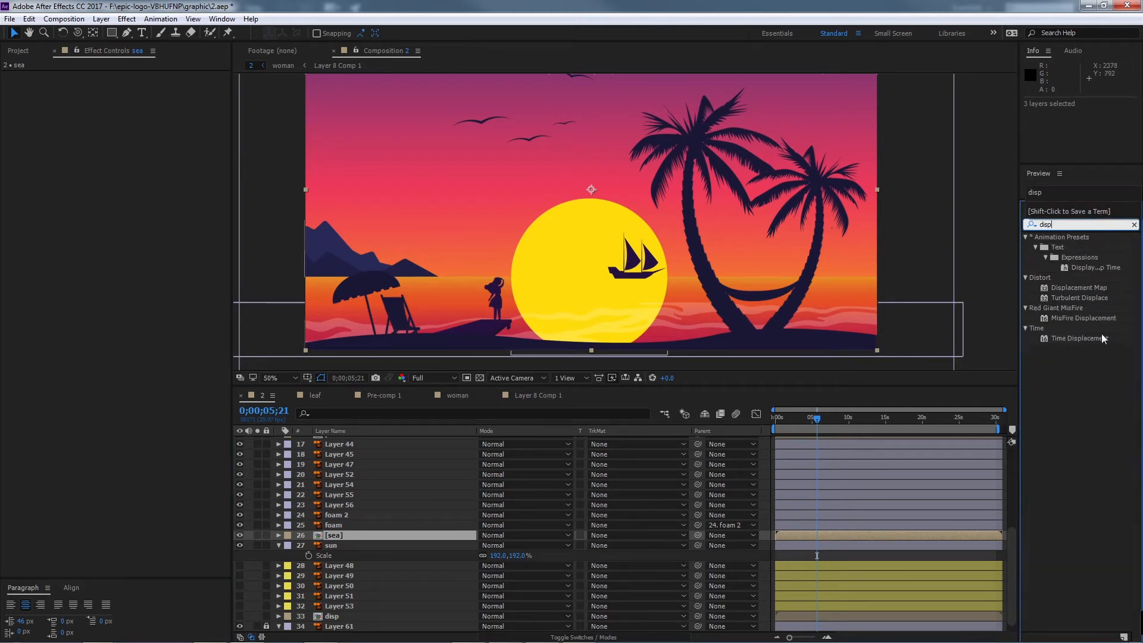
left_click(1098, 287)
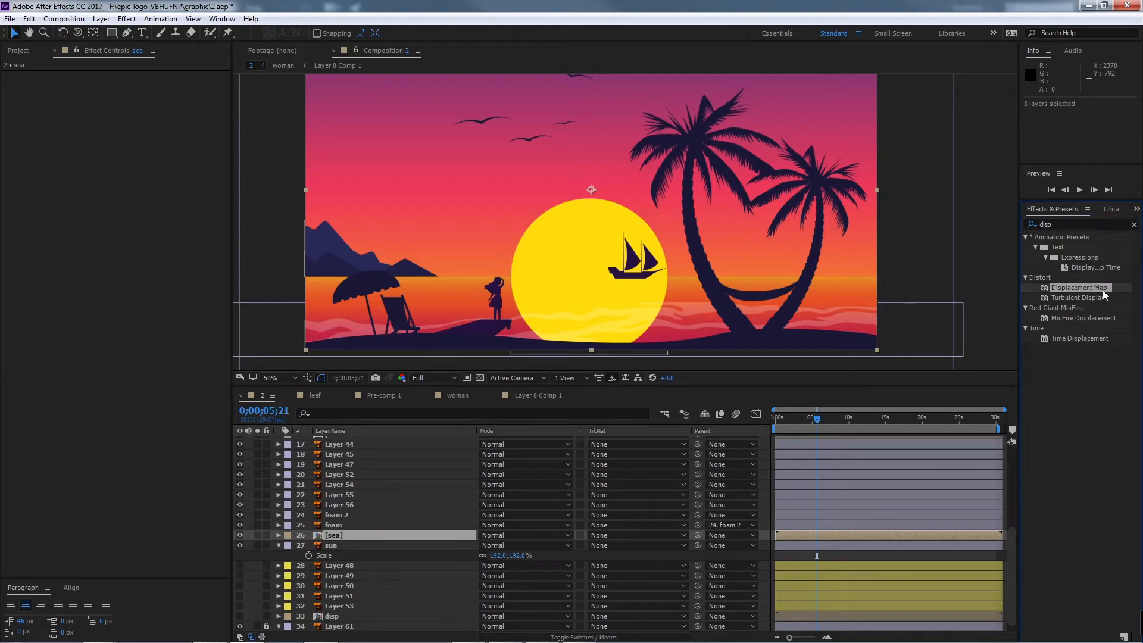
double_click(1102, 290)
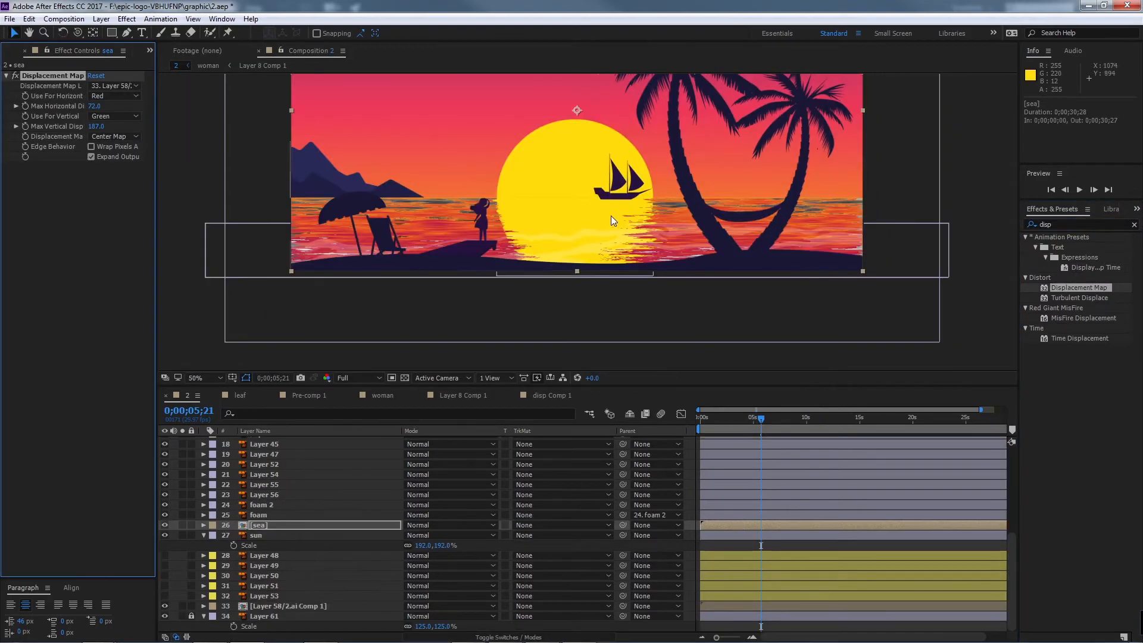
Step: Reset the sea layer's Displacement Map effect and choose Layer 58/2.ai Comp 1 as its displacement map layer
scroll(610, 215, "up", 1)
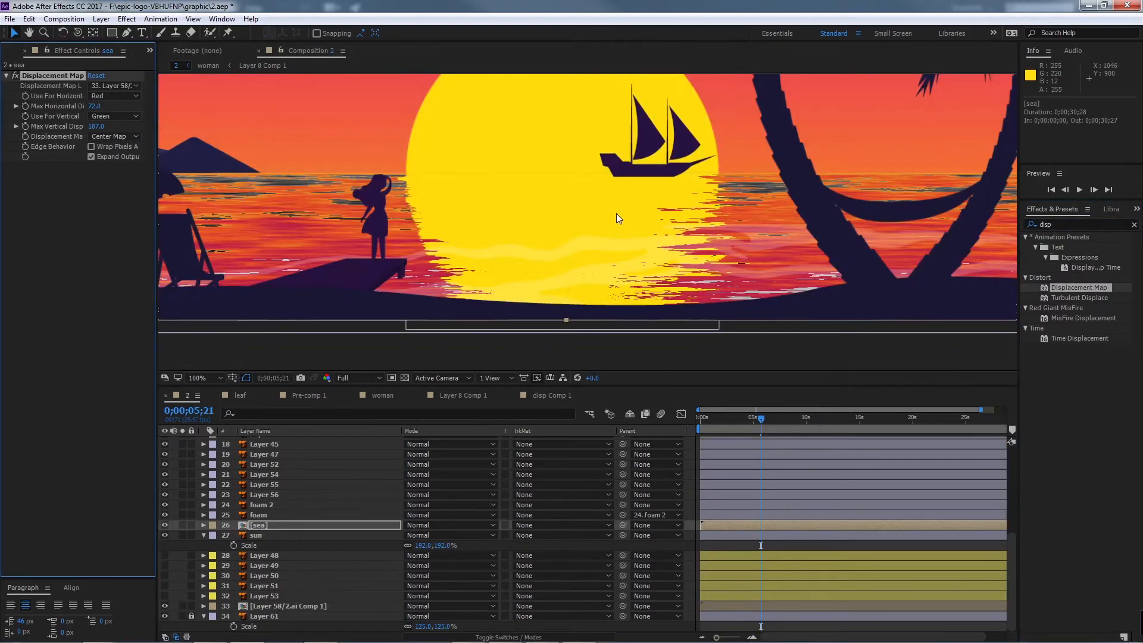
scroll(619, 212, "down", 1)
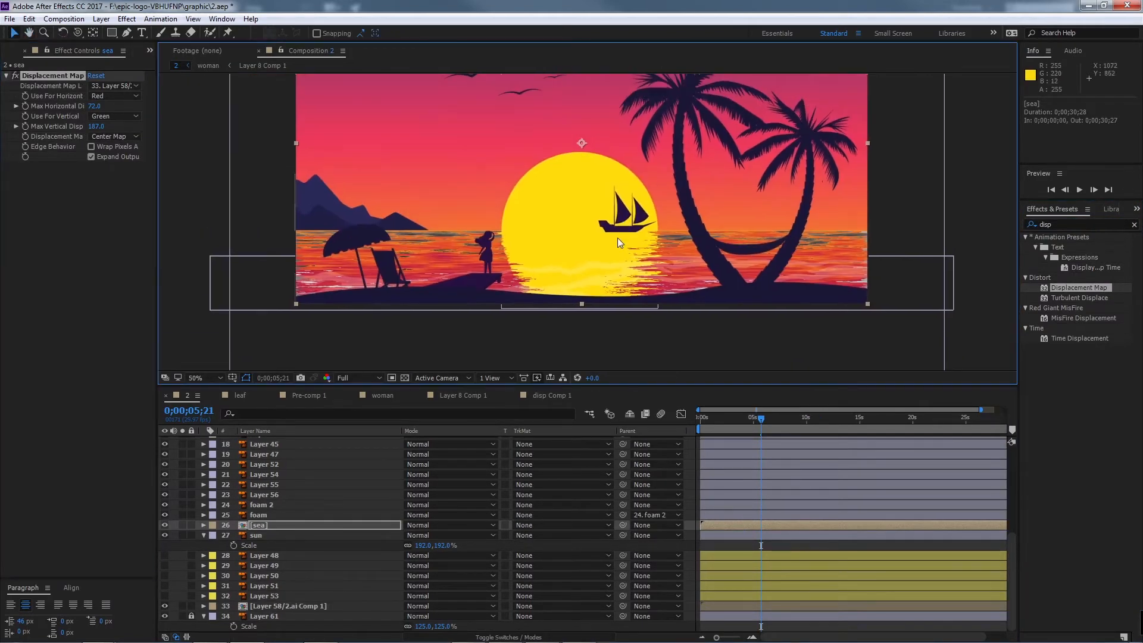
scroll(608, 235, "up", 1)
left_click_drag(608, 234, 575, 208)
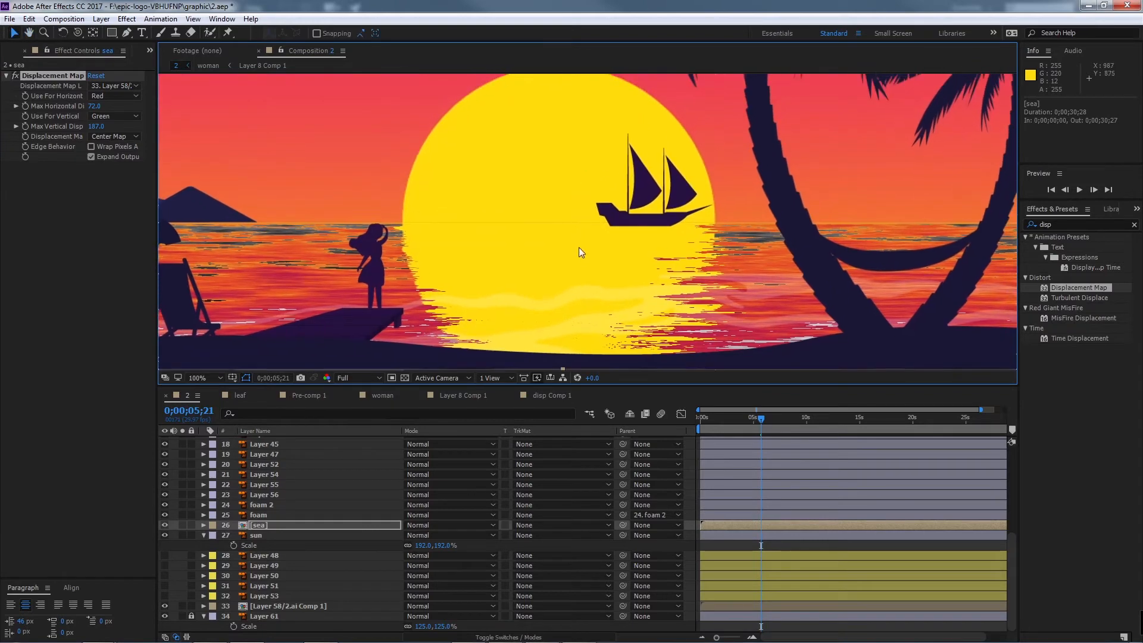
scroll(580, 248, "down", 1)
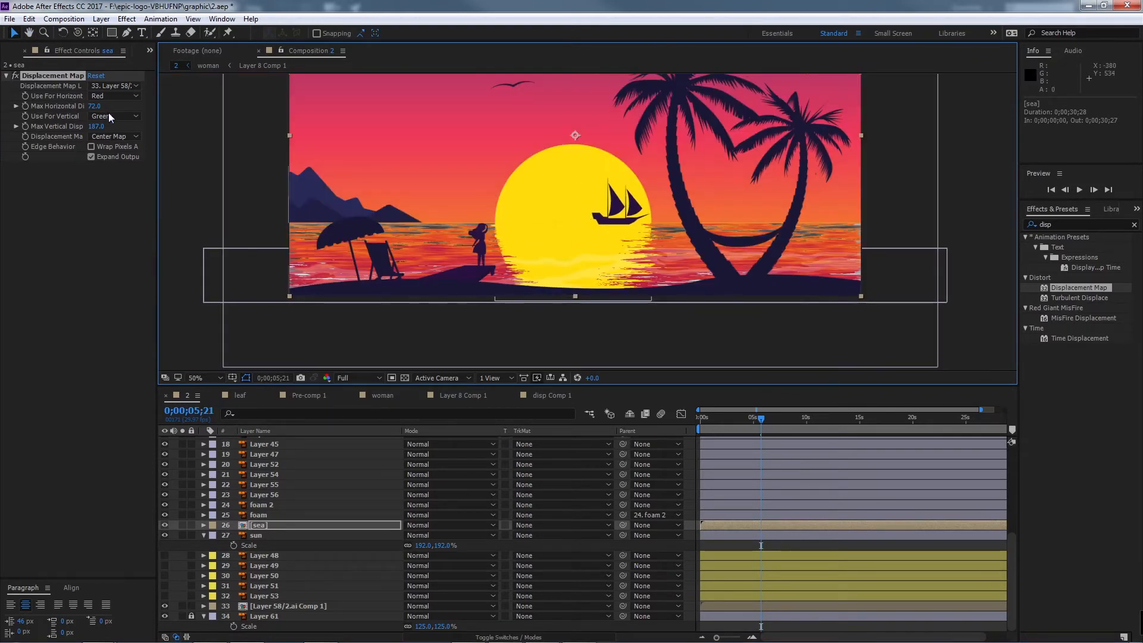
left_click(96, 75)
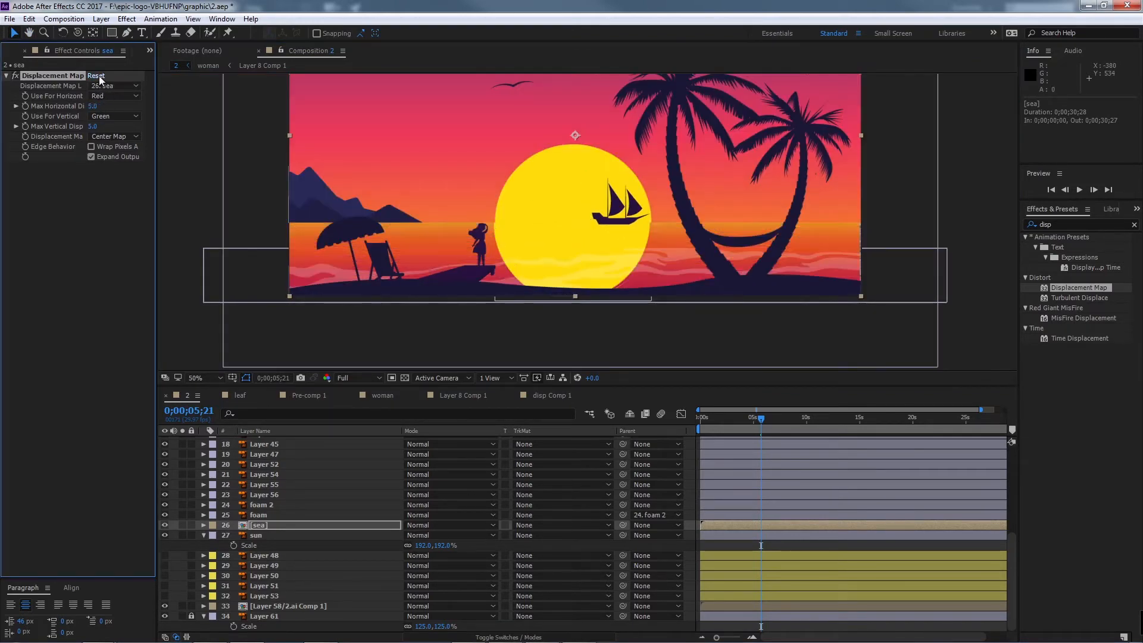
left_click(136, 86)
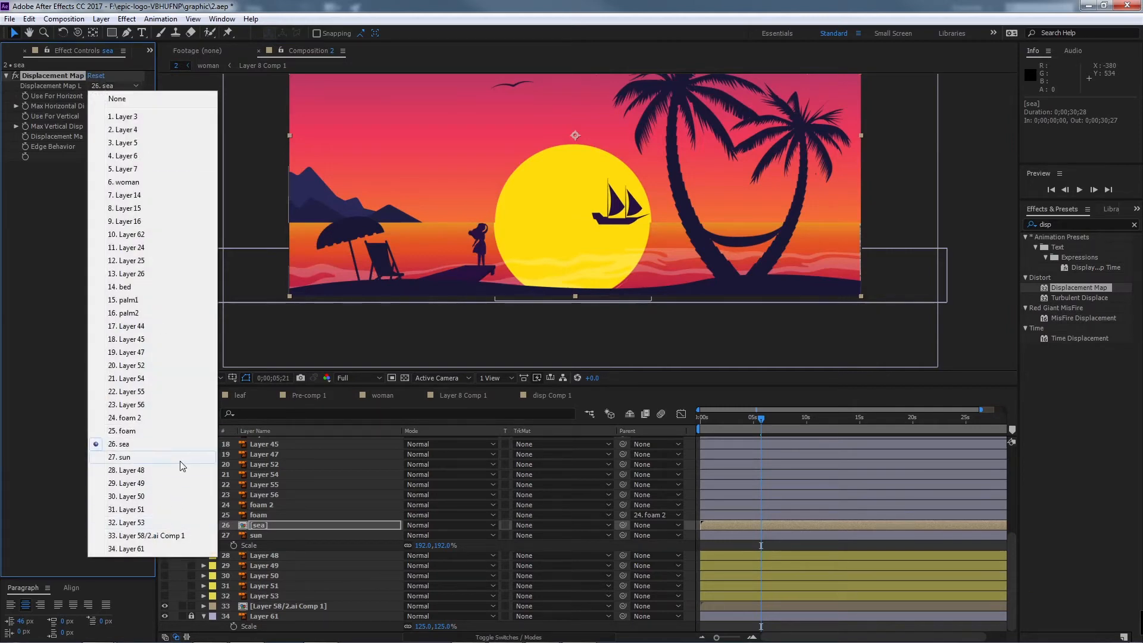
left_click(192, 537)
Step: Set the maximum horizontal displacement to 145 and the vertical to 15, and preview the reflection from the start
scroll(583, 250, "up", 2)
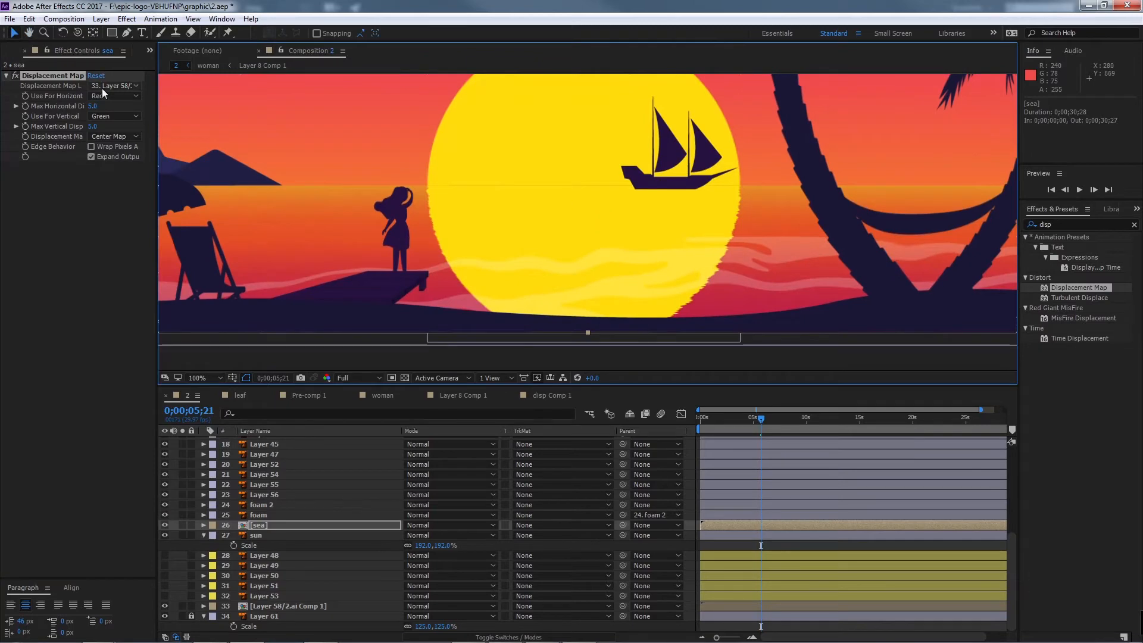
left_click_drag(94, 106, 150, 102)
key("comma")
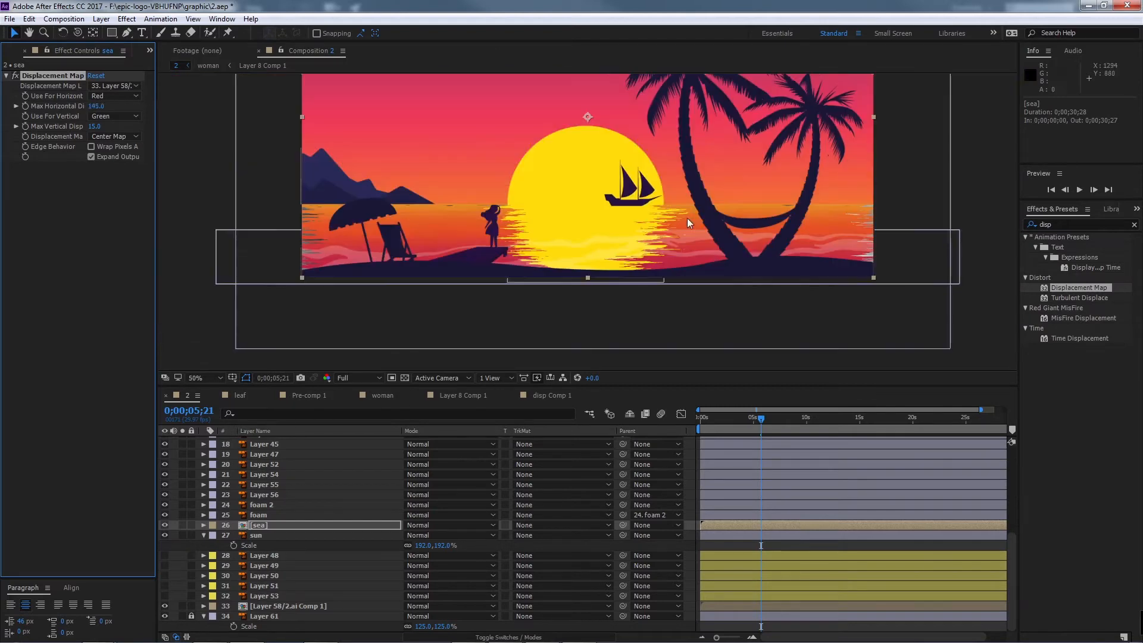
left_click_drag(687, 217, 683, 249)
left_click_drag(760, 420, 668, 416)
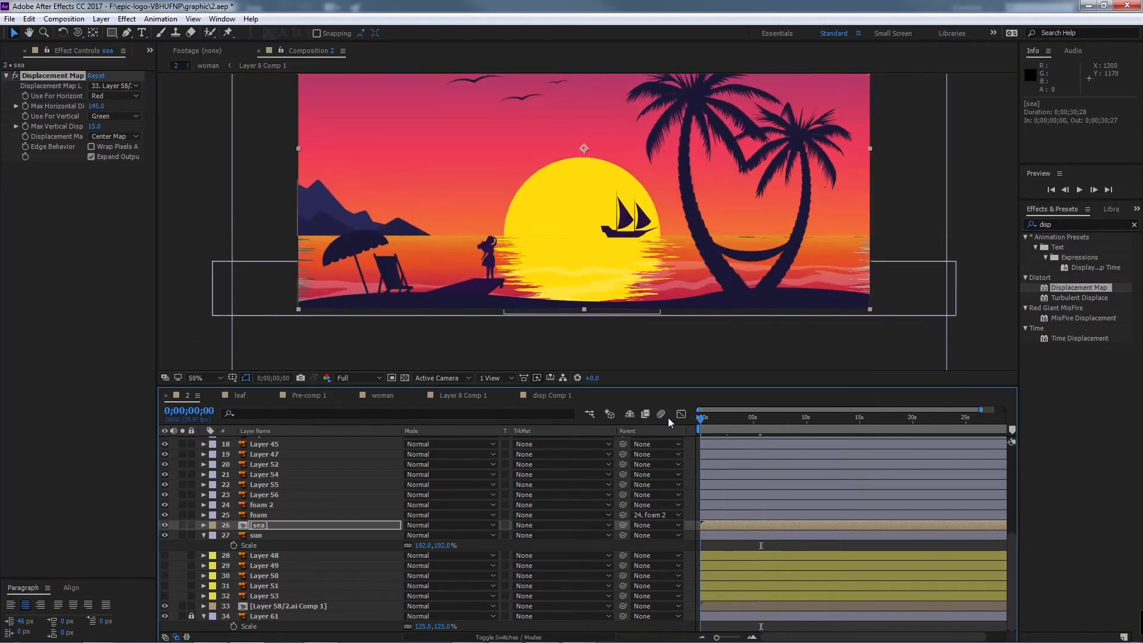
key("space")
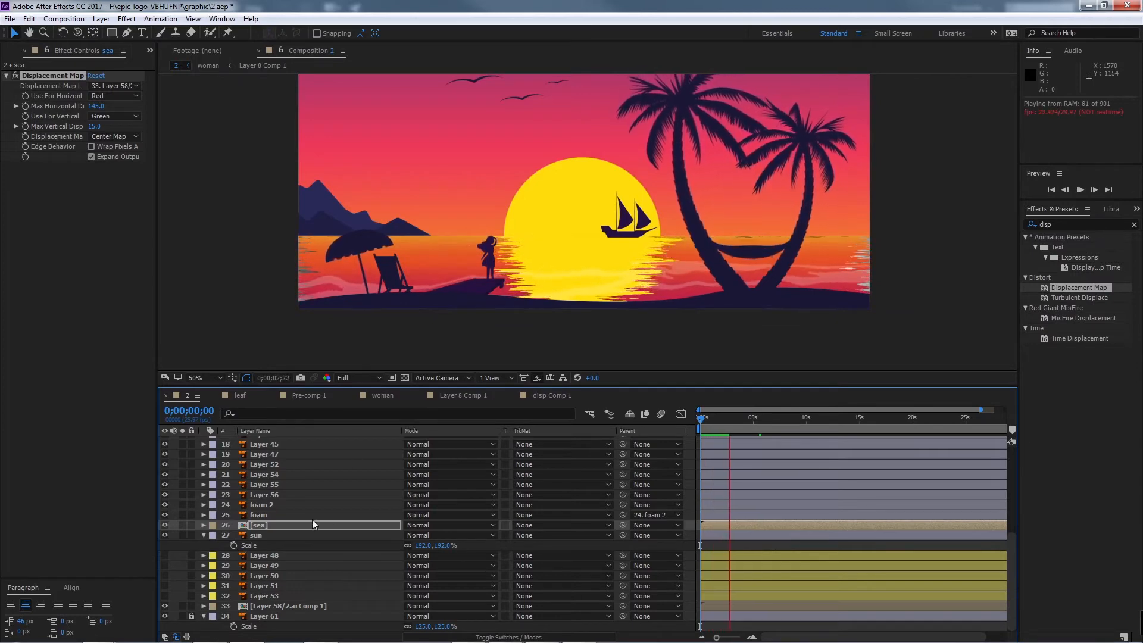
Step: Check the sea layer by toggling its visibility, and hide the Layer 58/2.ai Comp 1 displacement layer
left_click(343, 524)
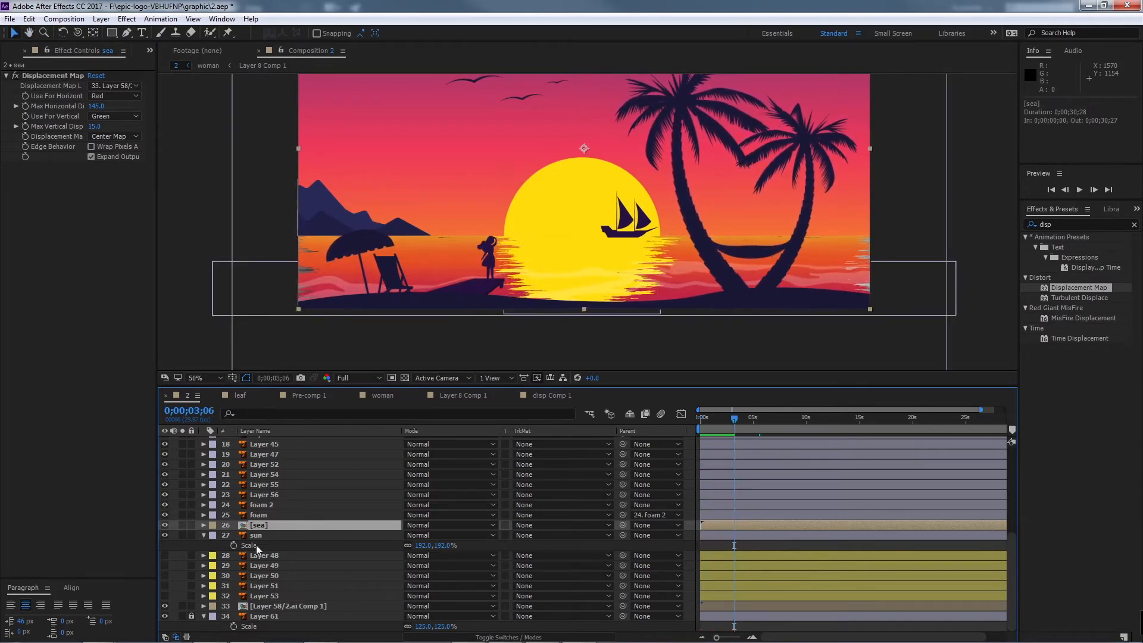
left_click(164, 525)
left_click(165, 525)
left_click(164, 606)
Step: Search the effects for linear and move the current time to 0;00;06;00
double_click(1070, 229)
type("linear")
left_click(787, 364)
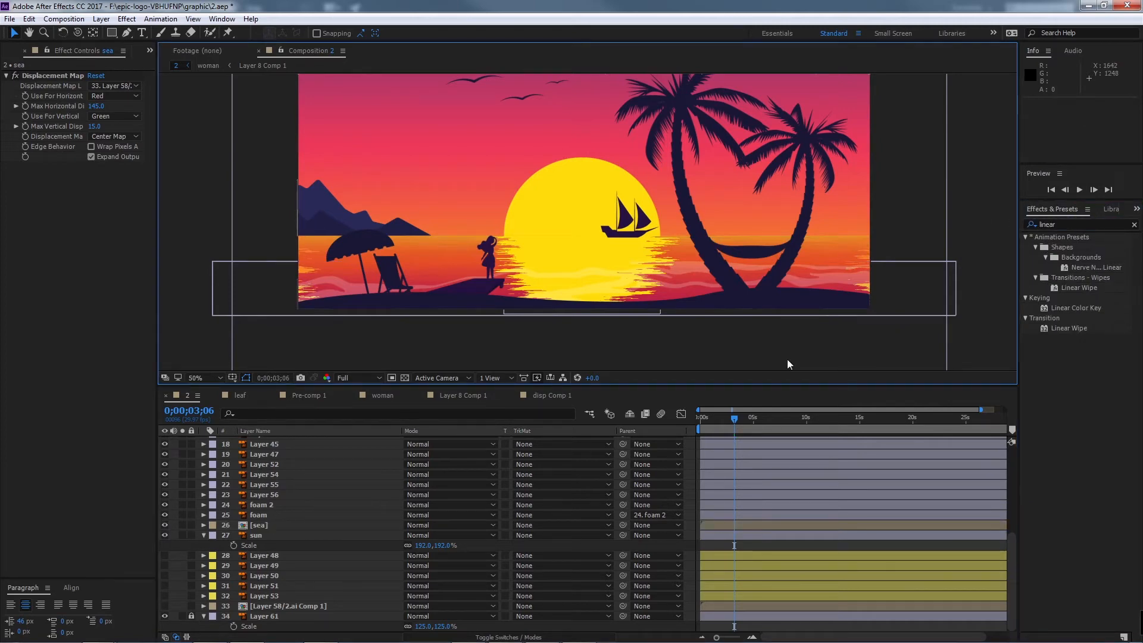
left_click_drag(734, 427, 766, 408)
Step: Rename the Layer 58/2.ai Comp 1 displacement layer as dfisp
left_click(317, 604)
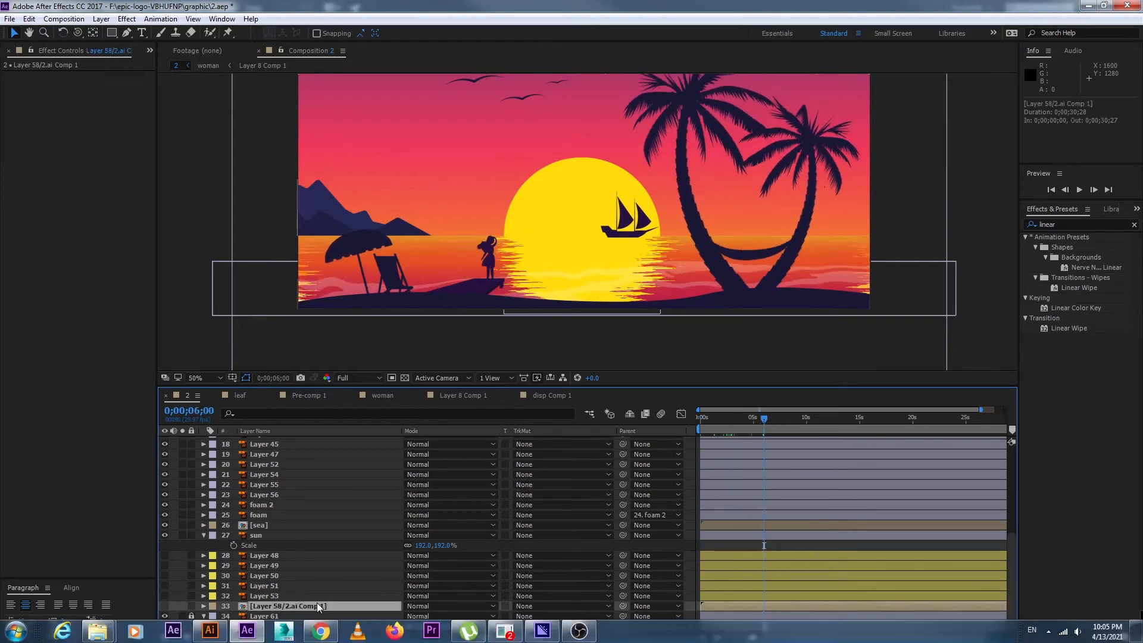
key("Return")
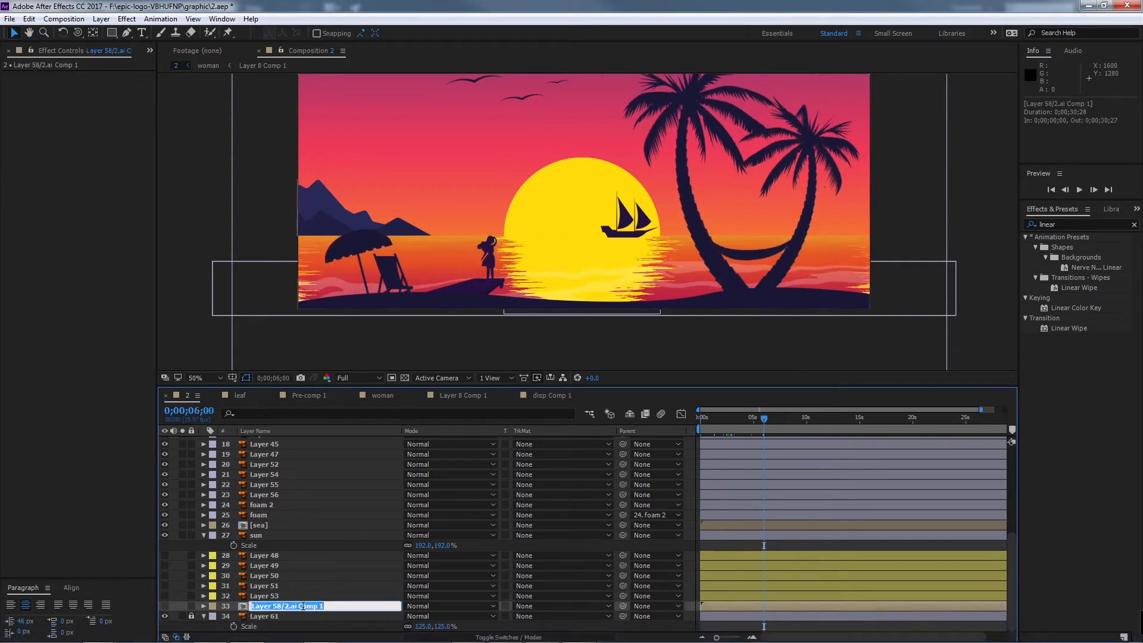
type("dfisp")
key("Return")
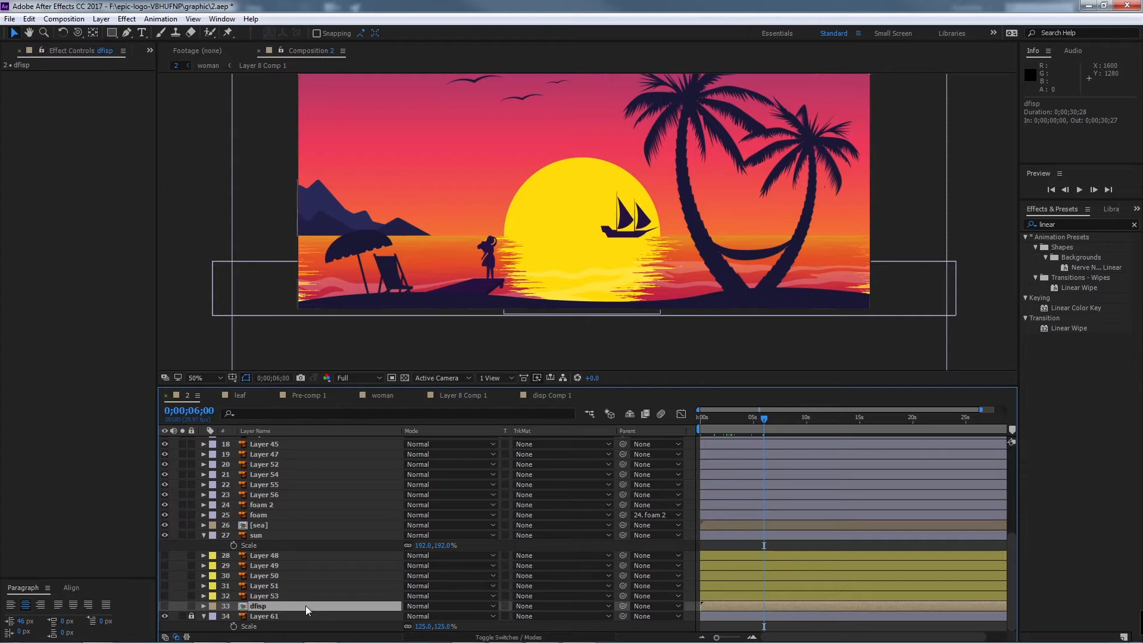
key("ctrl+shift+c")
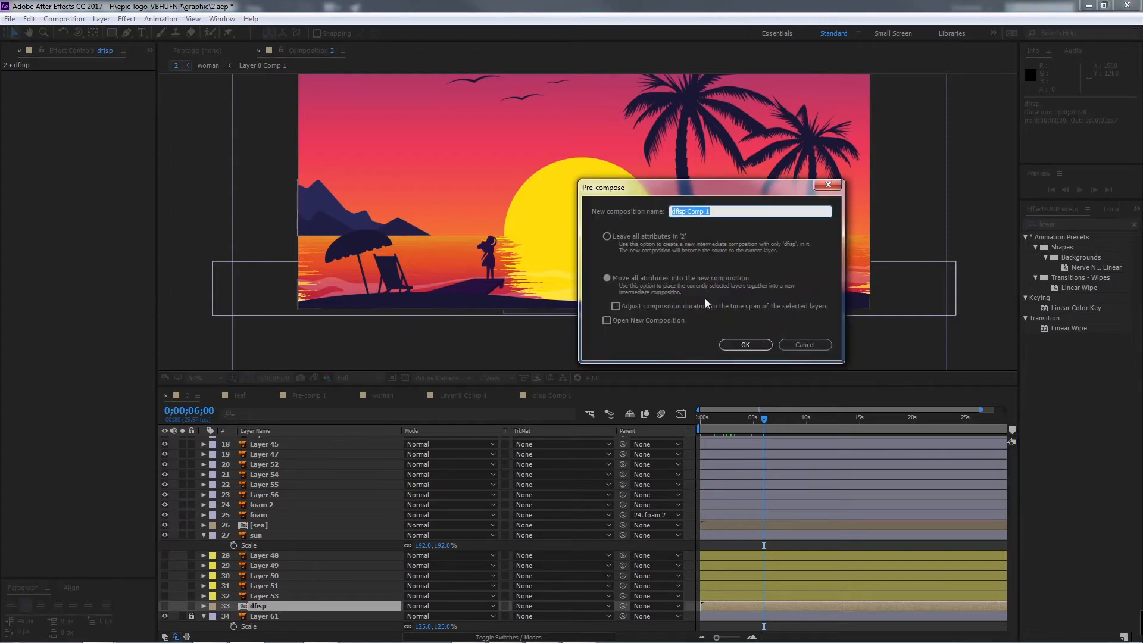
left_click_drag(751, 184, 707, 190)
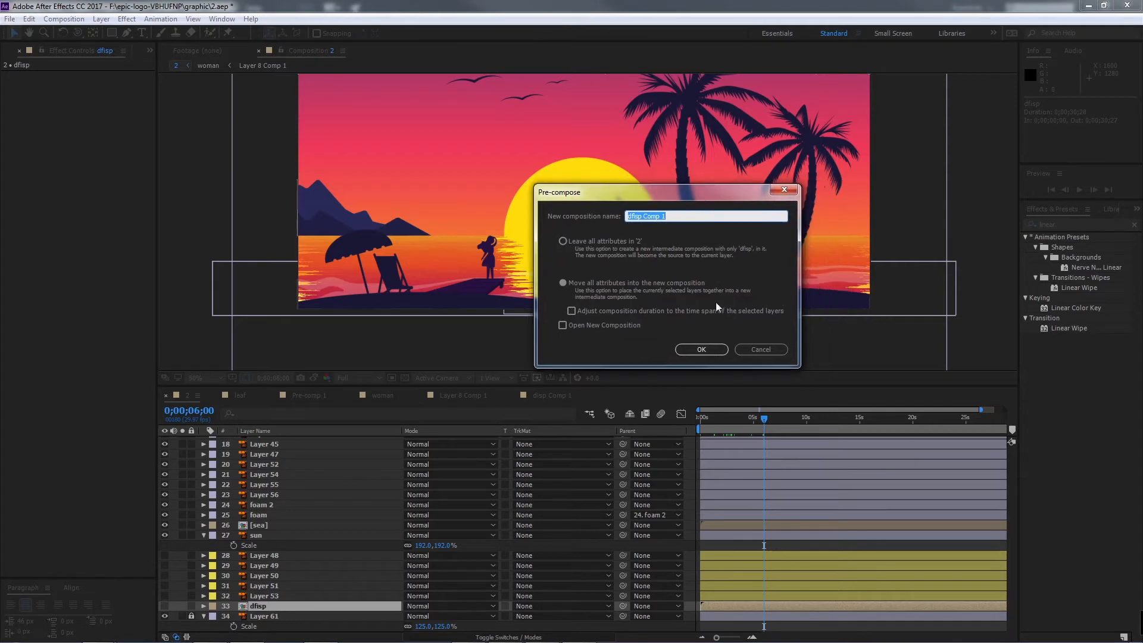
left_click(751, 349)
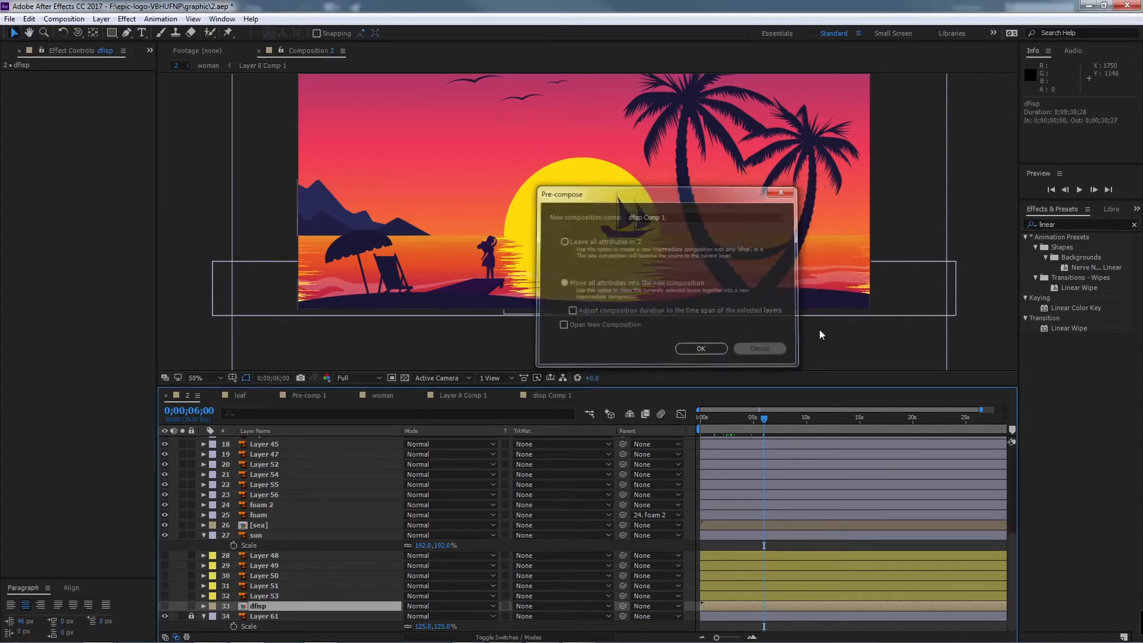
Step: Open the dfisp pre-comp, turn off solo on its fractal noise layer, and return to composition 2
double_click(348, 607)
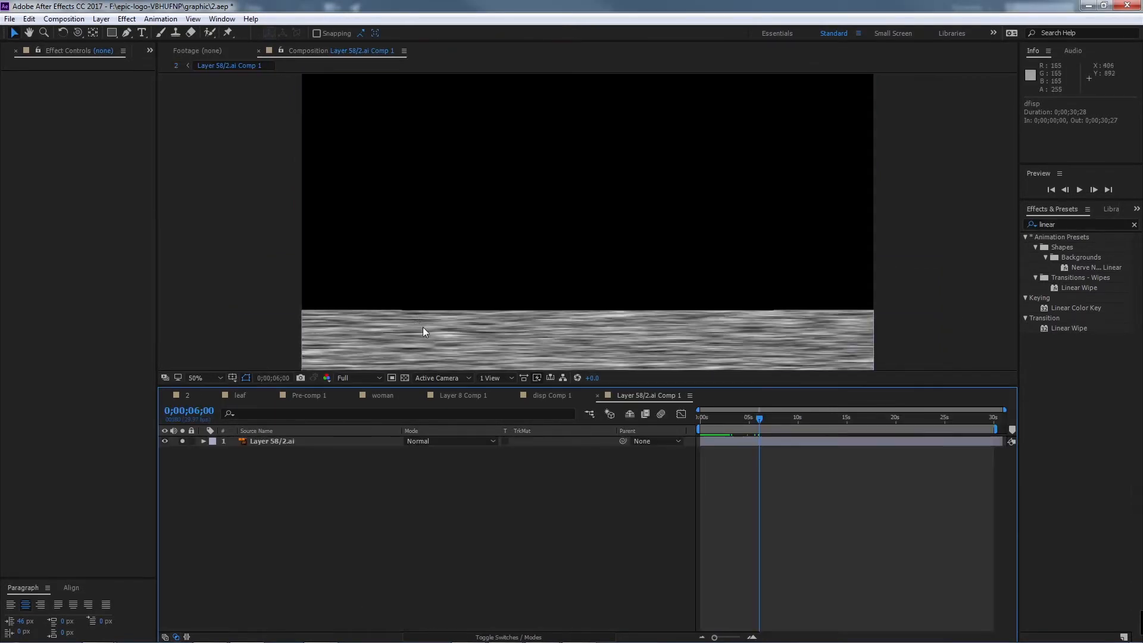
left_click_drag(588, 330, 587, 262)
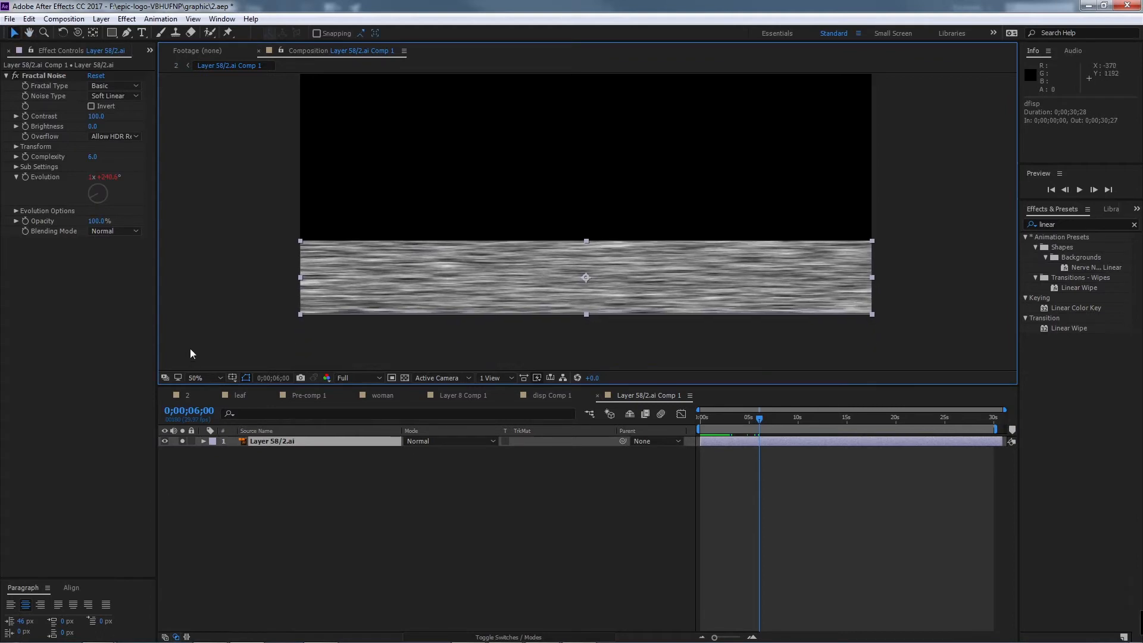
left_click(55, 73)
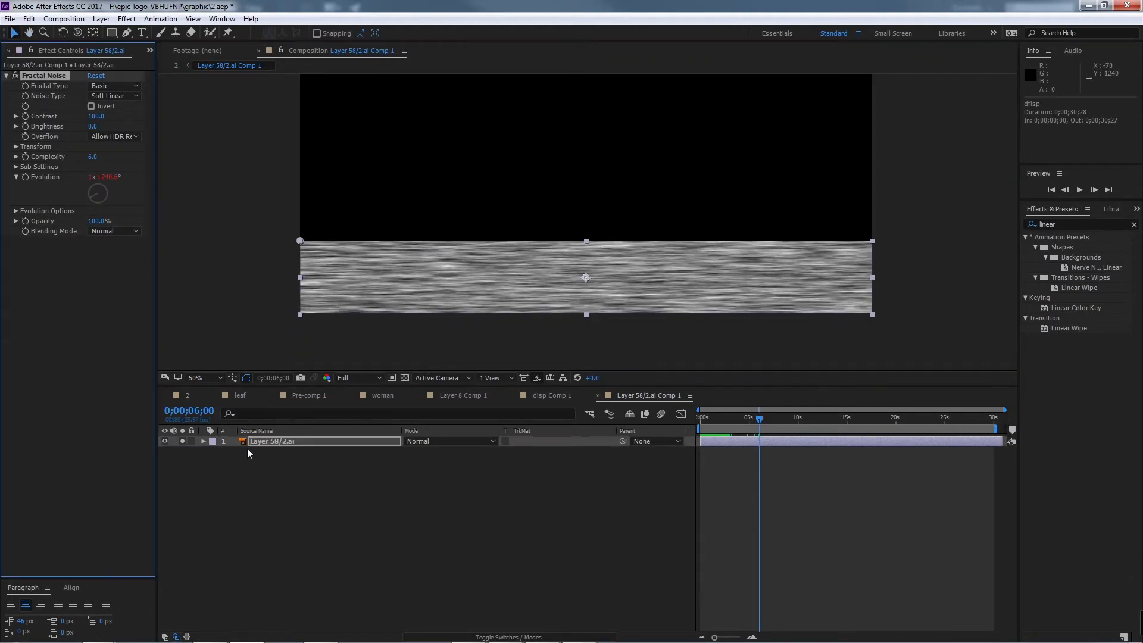
left_click(369, 469)
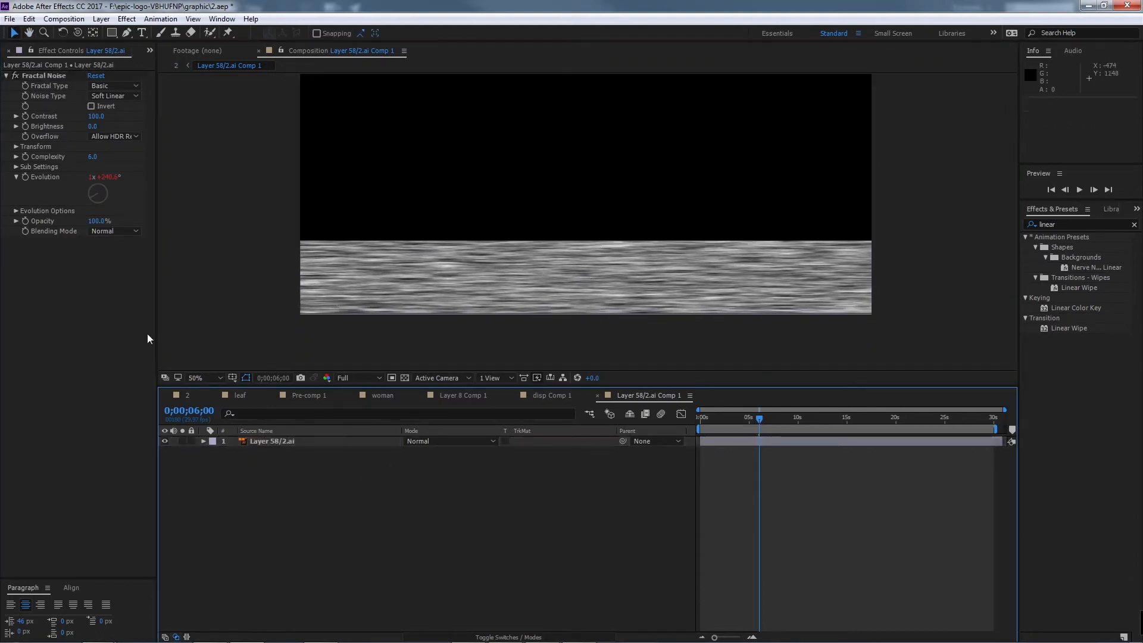
left_click(189, 395)
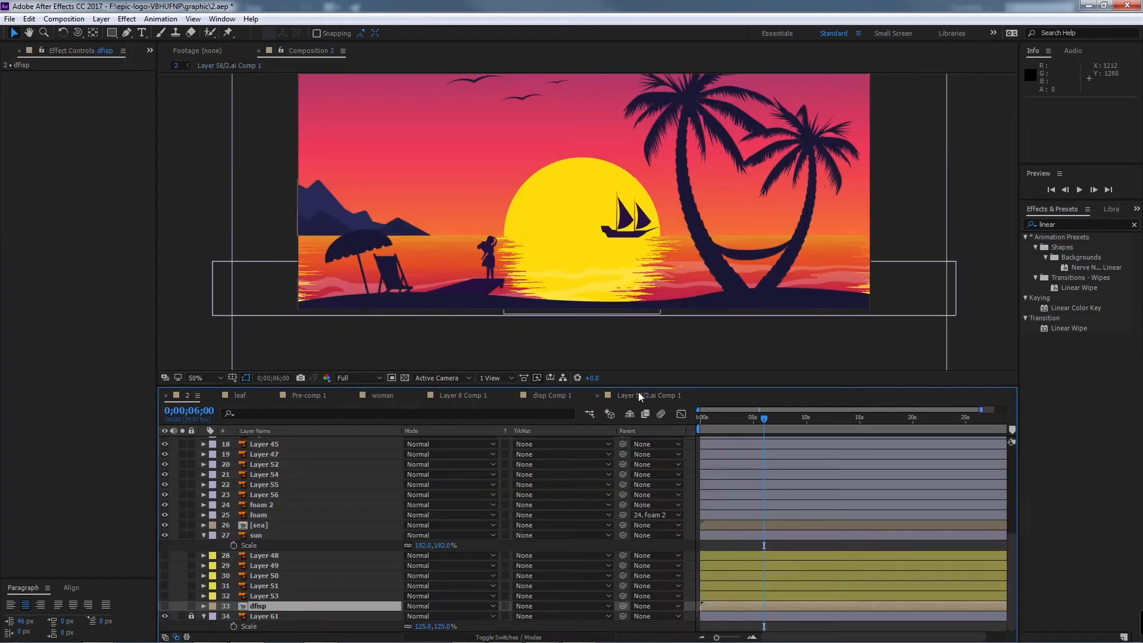
Step: Check the sea pre-comp by toggling its visibility and reviewing its Displacement Map effect's source layer
left_click(301, 535)
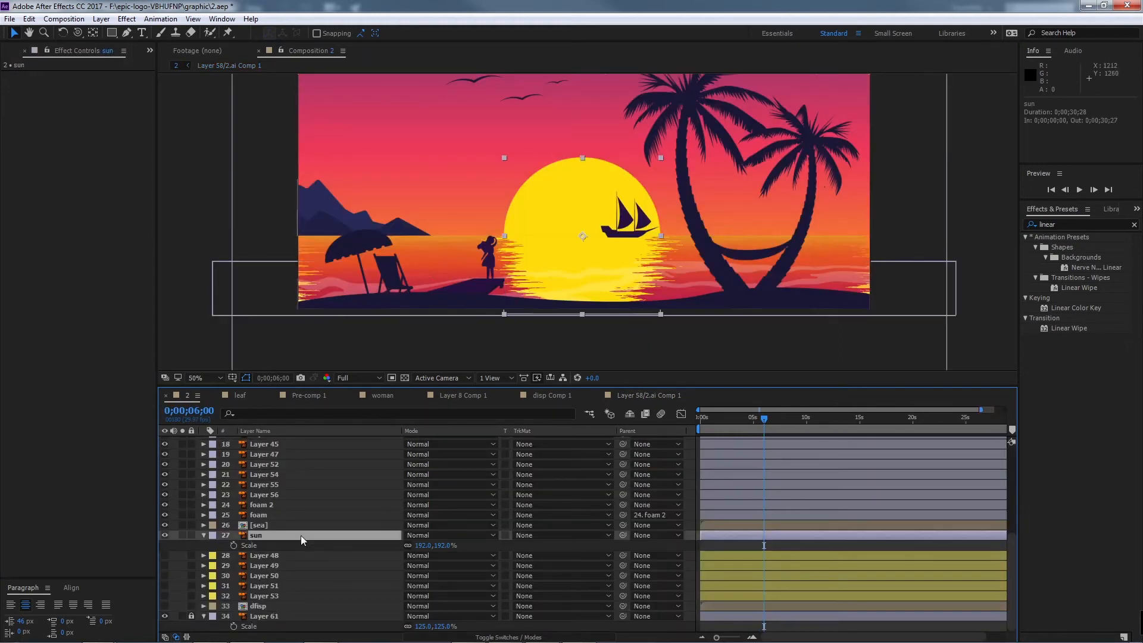
left_click(262, 525)
left_click(163, 524)
left_click(164, 524)
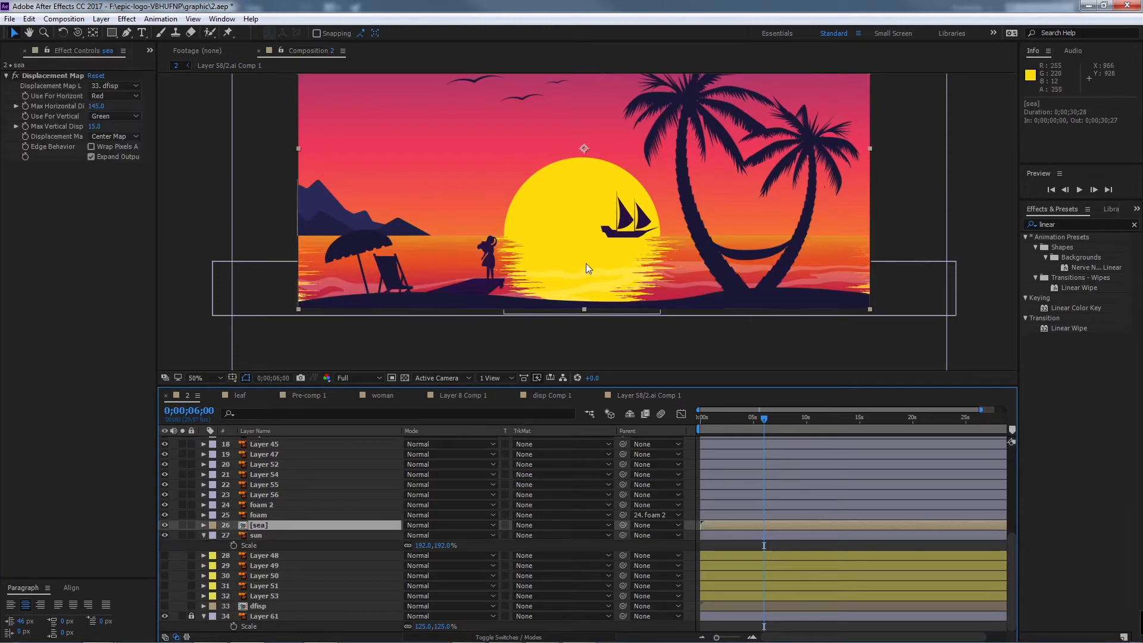
left_click(41, 78)
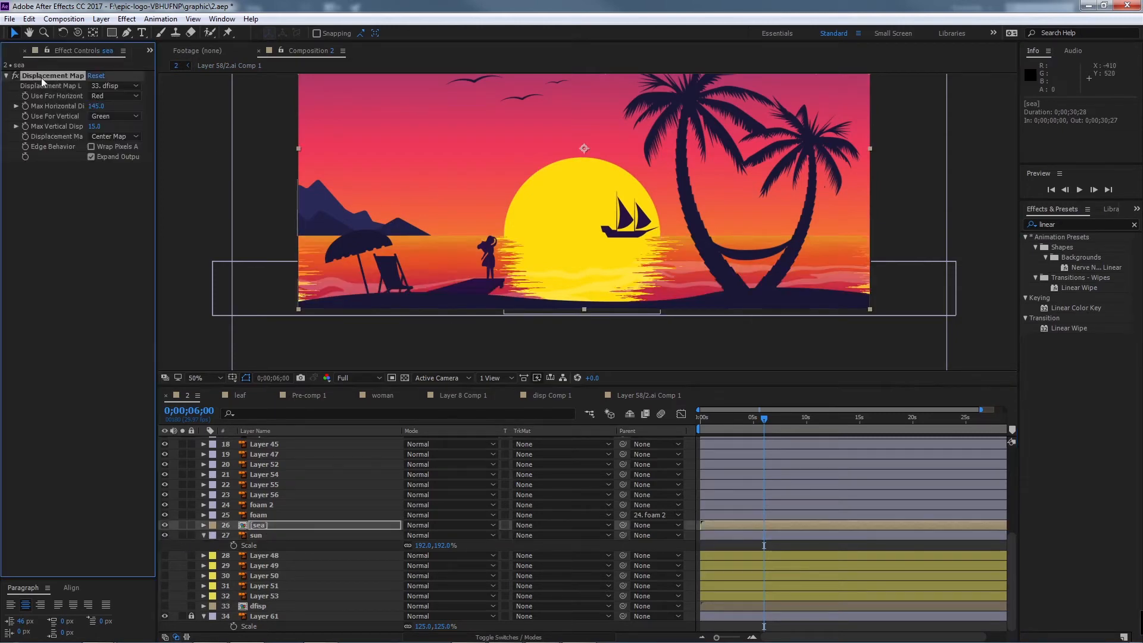
left_click(120, 85)
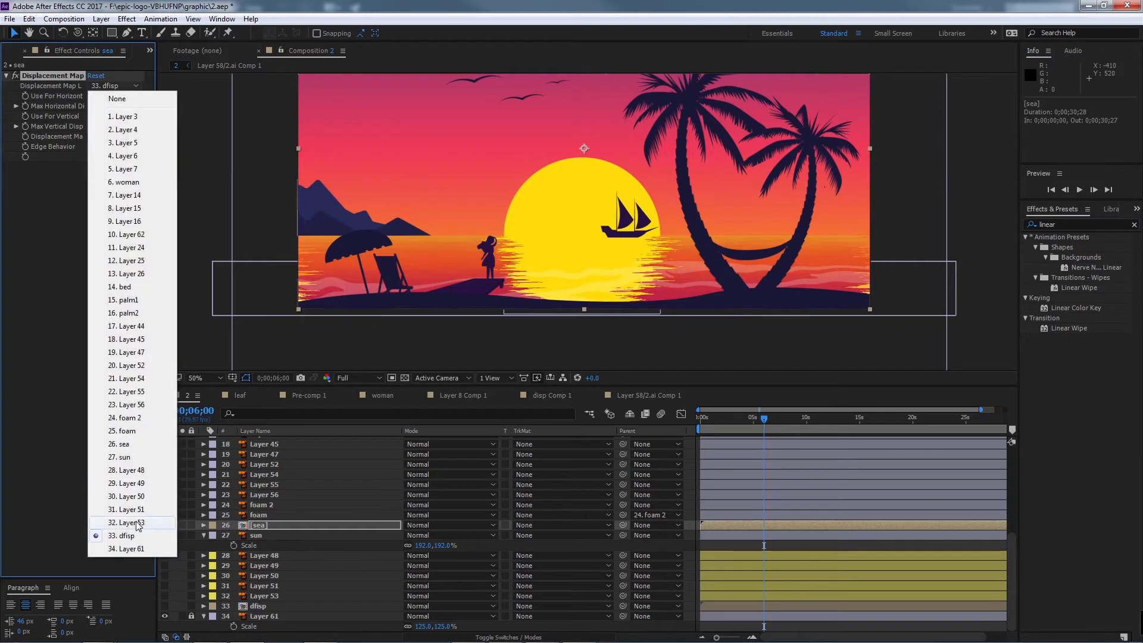
left_click(91, 251)
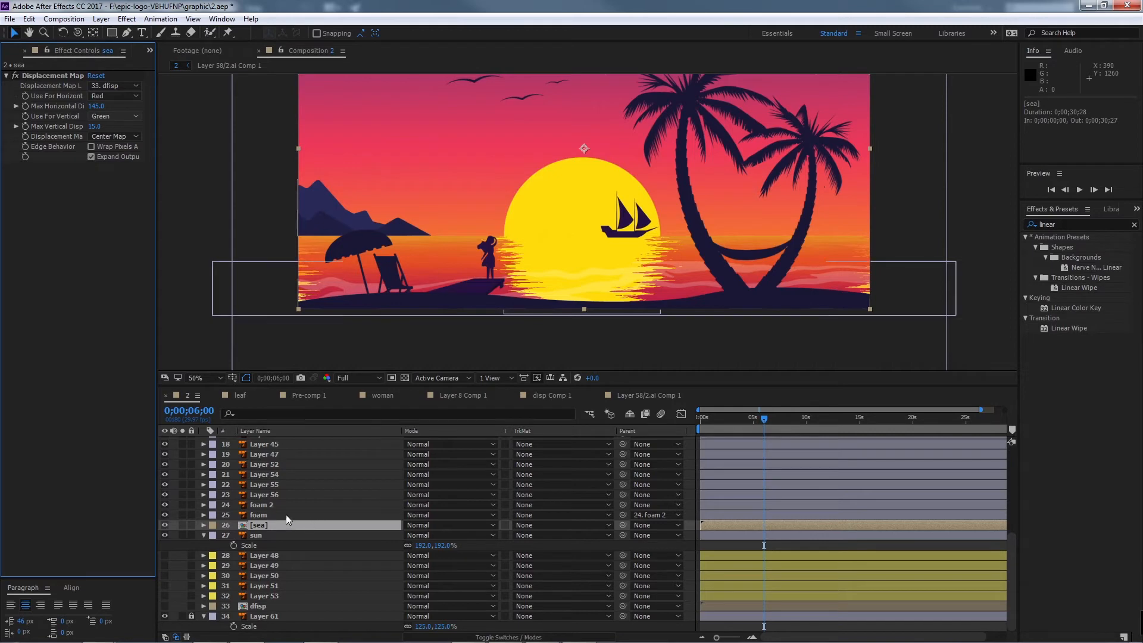
left_click(165, 524)
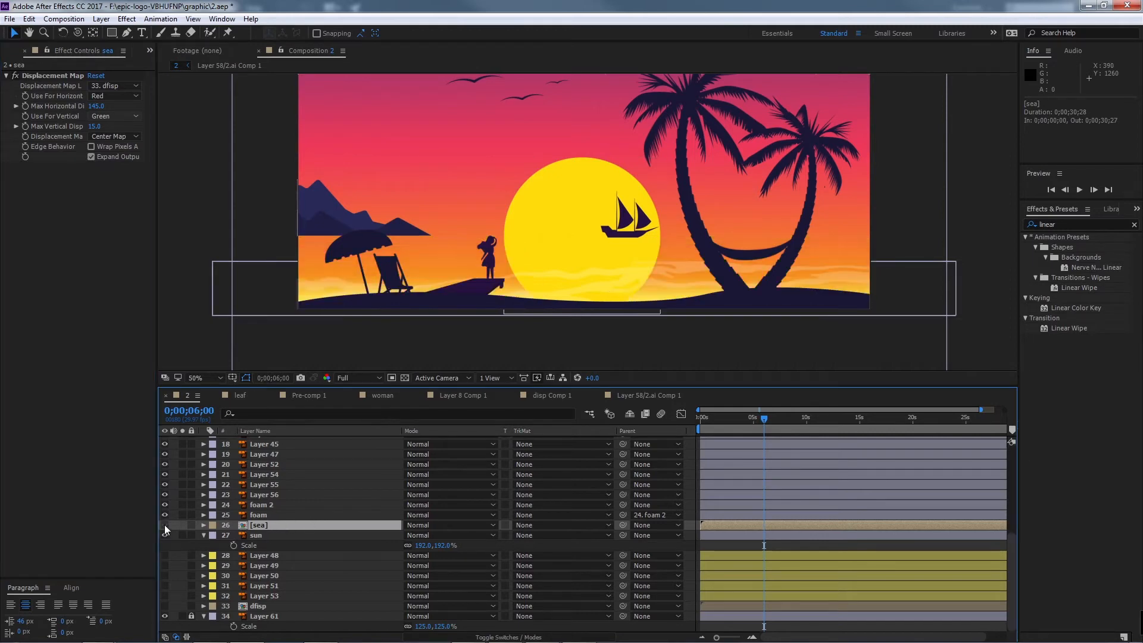
left_click(164, 525)
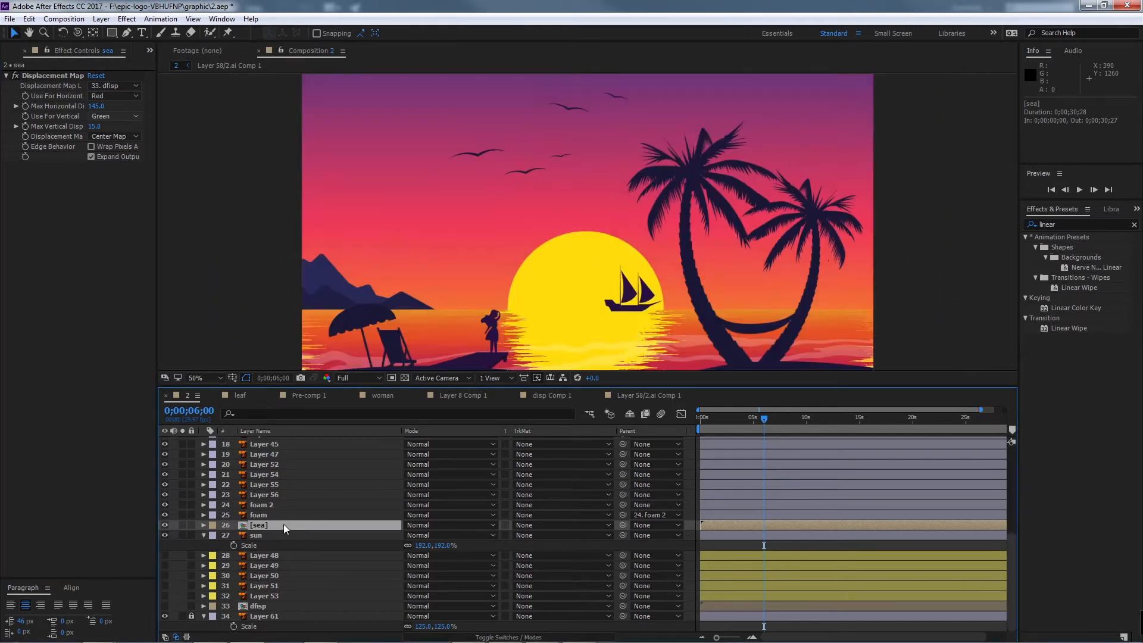
Step: Copy the sea 2 layer from the sea pre-comp into composition 2 and place it directly below the sun layer
double_click(283, 524)
left_click(290, 460)
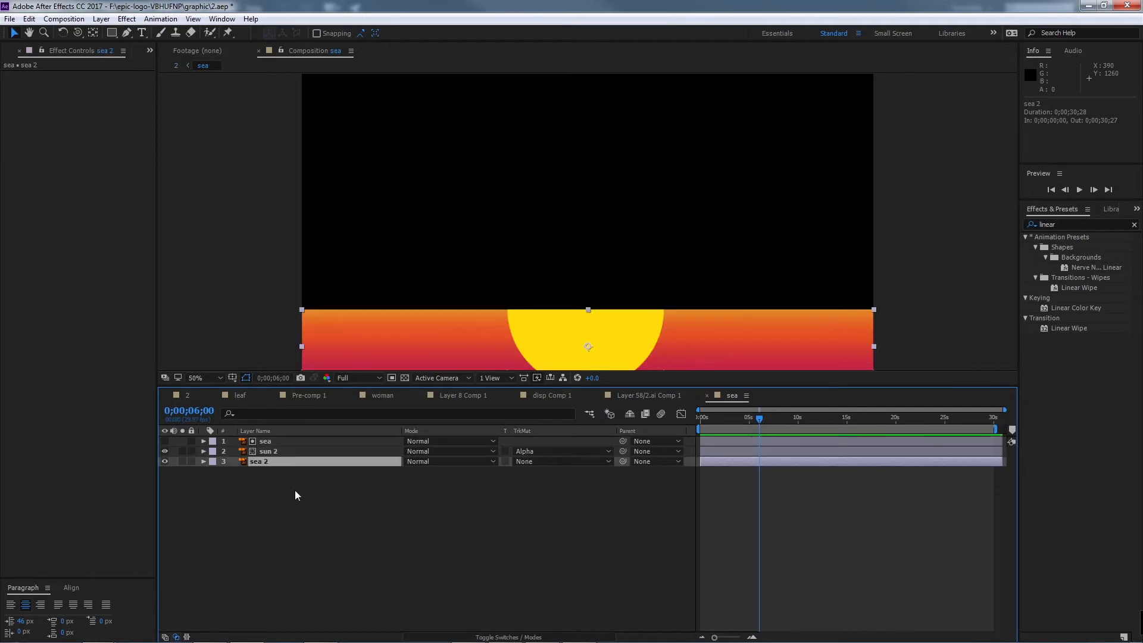
key("ctrl+c")
left_click(187, 395)
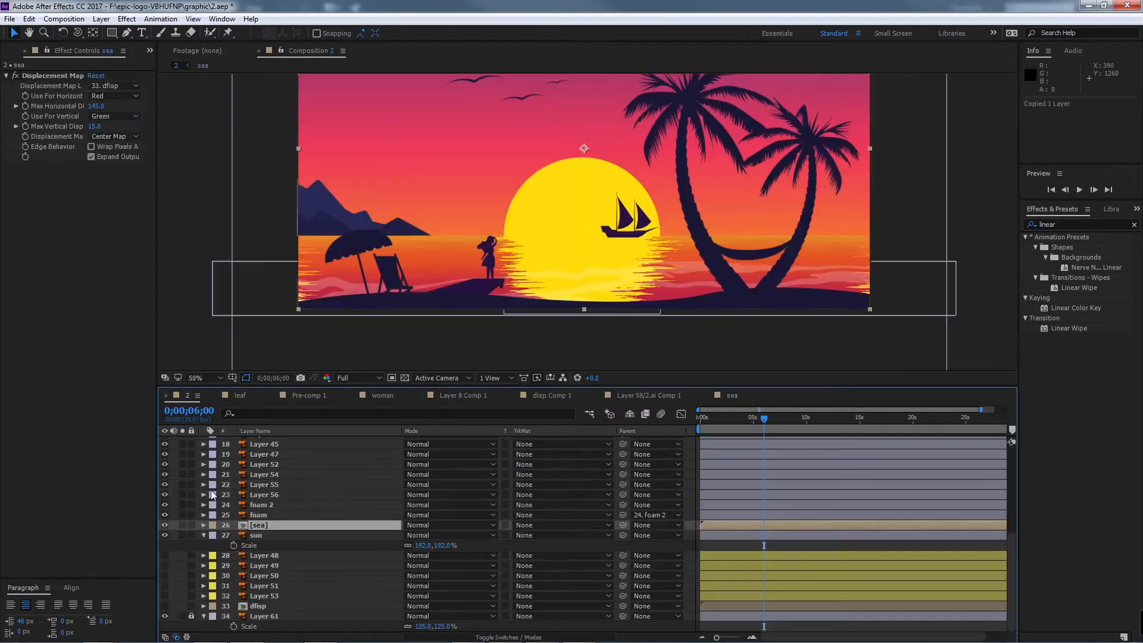
key("ctrl+v")
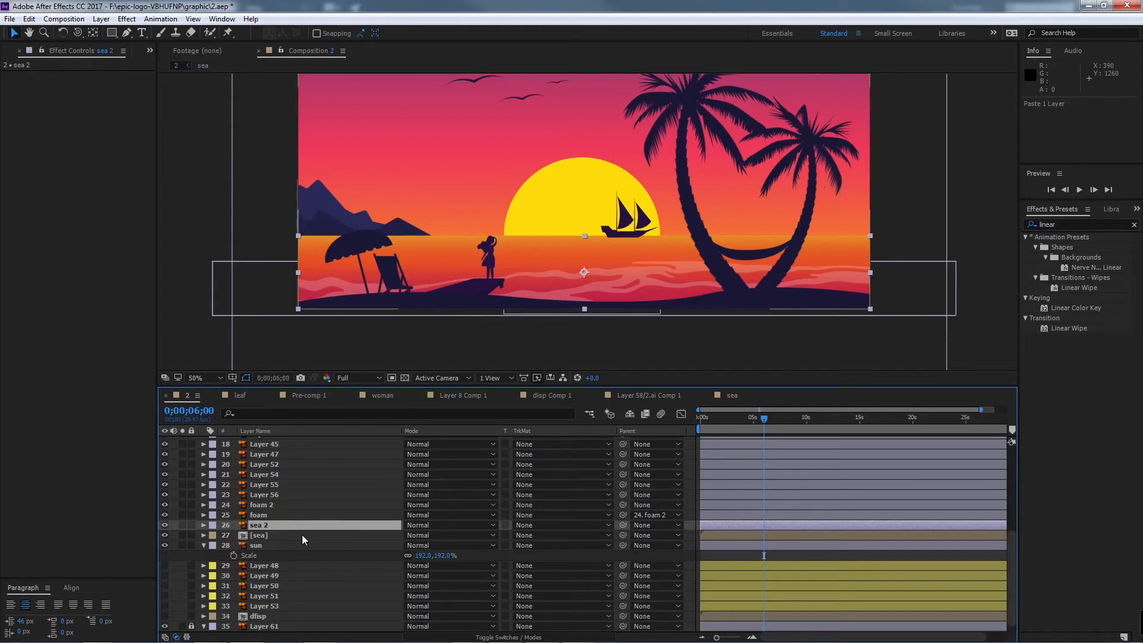
left_click_drag(259, 526, 280, 552)
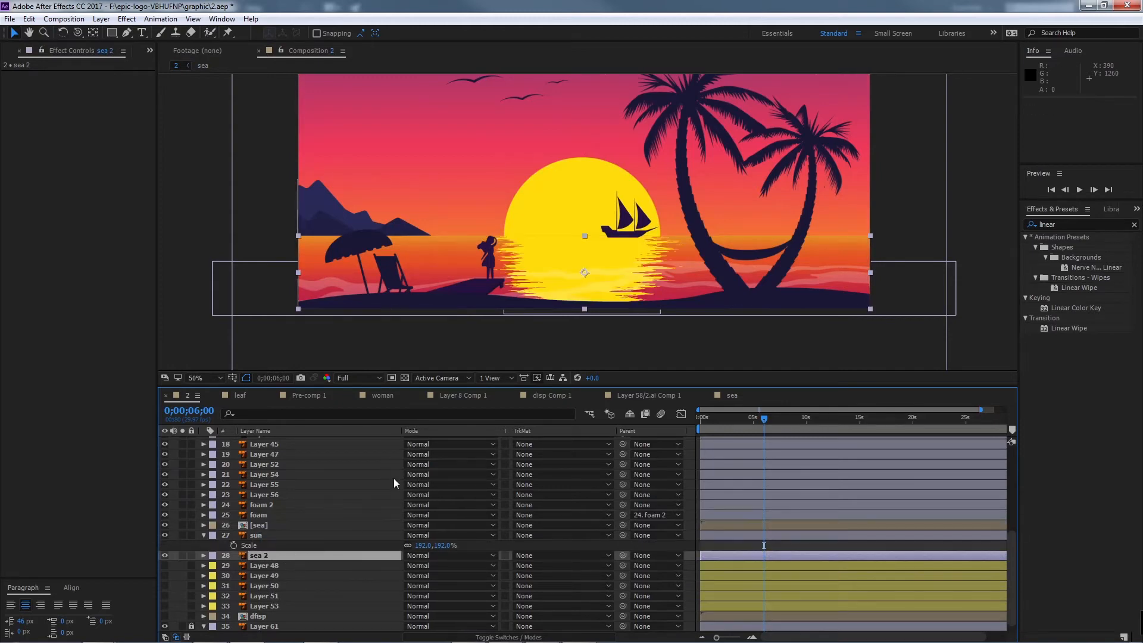
Step: Try lowering the sea pre-comp's opacity, and undo the change
left_click(281, 523)
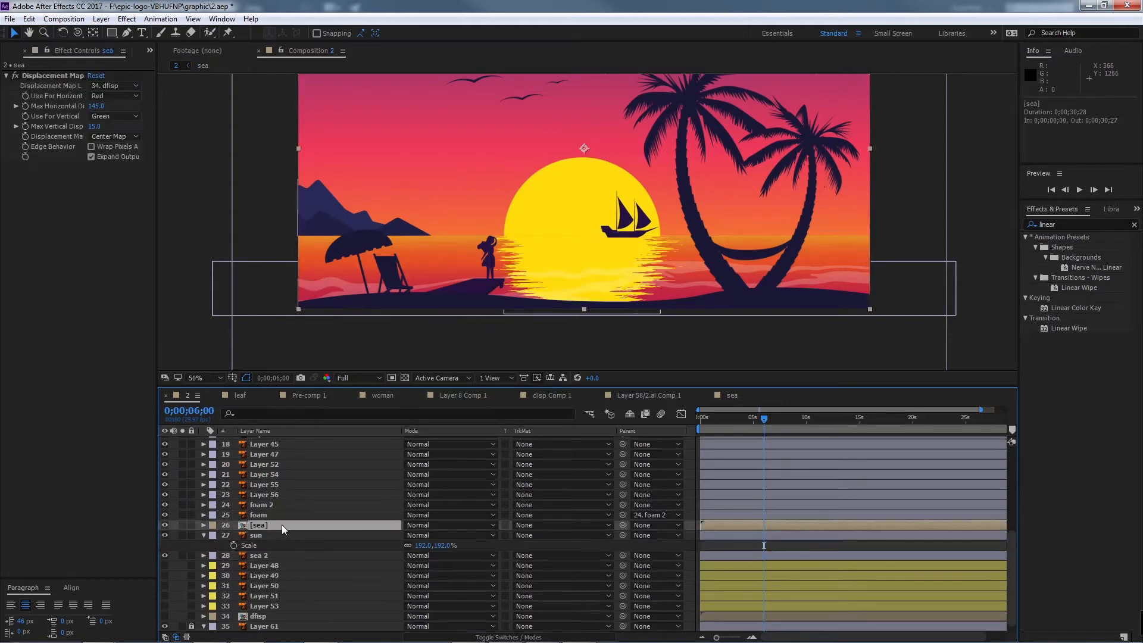
key("t")
left_click_drag(411, 536, 401, 544)
key("ctrl+z")
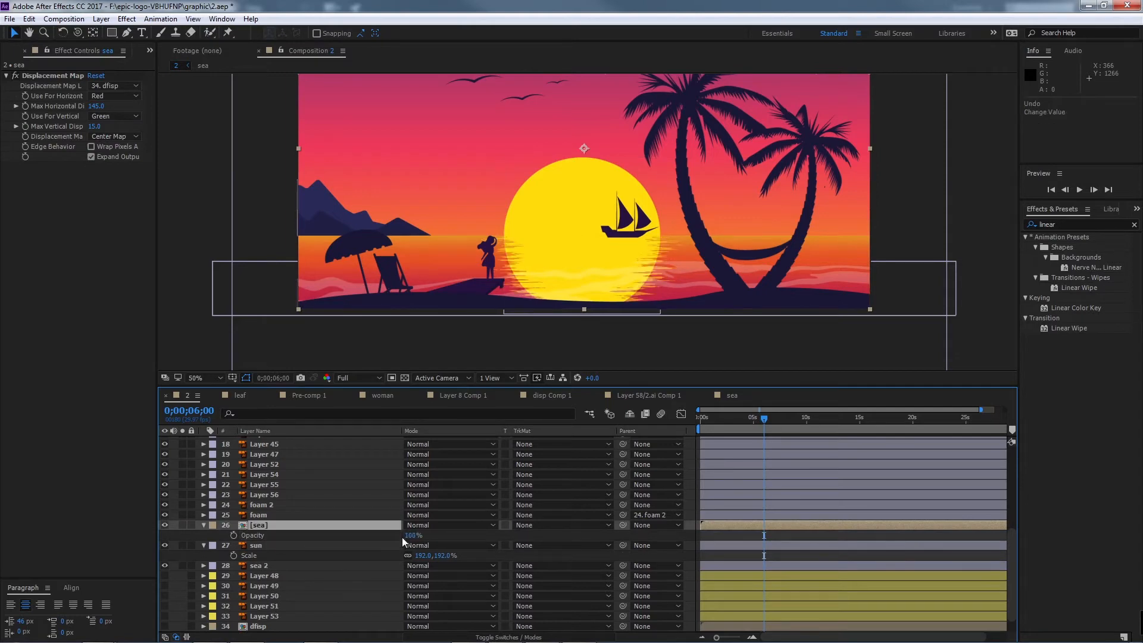
Step: Check the sea 2 and sun layers by soloing each one and toggling the sun's visibility
left_click(265, 544)
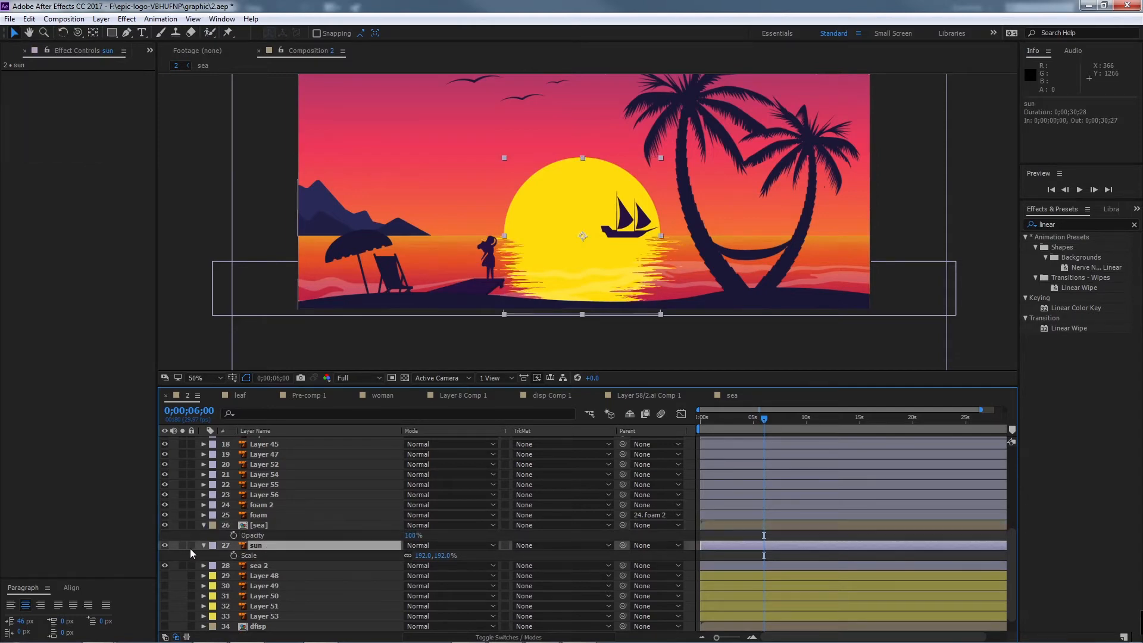
left_click(269, 565)
left_click(183, 565)
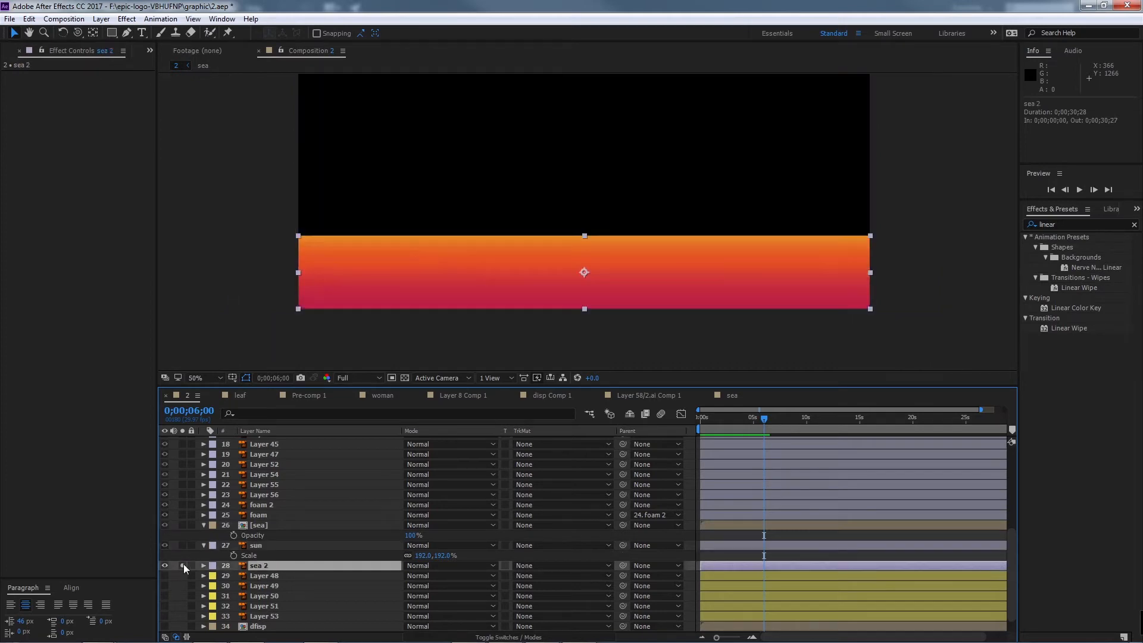
left_click(183, 565)
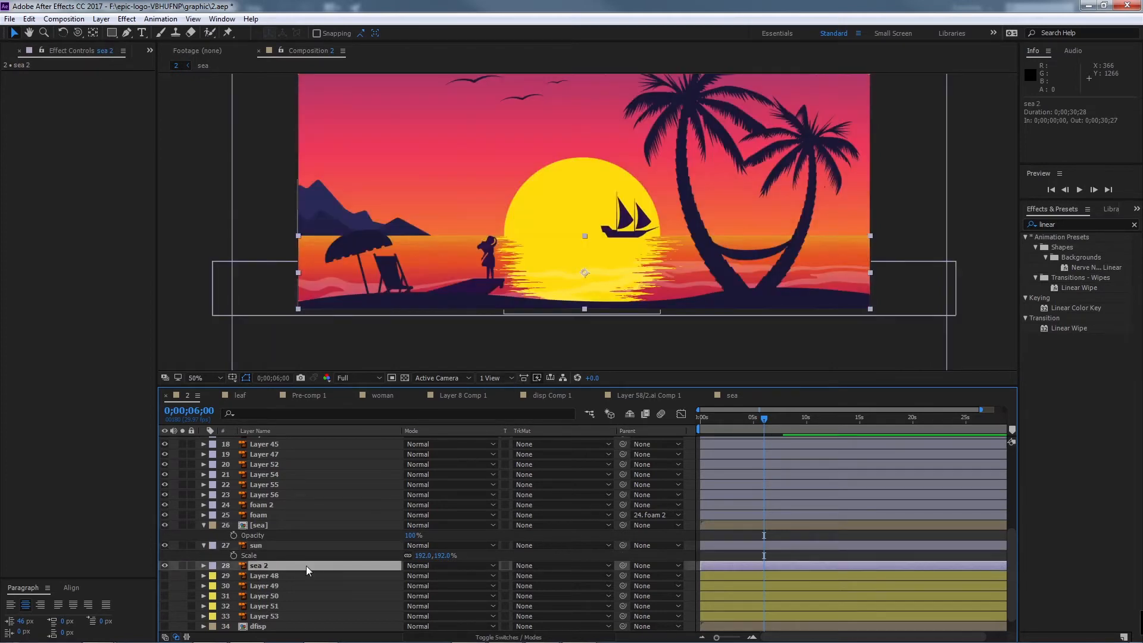
left_click(277, 546)
left_click(162, 545)
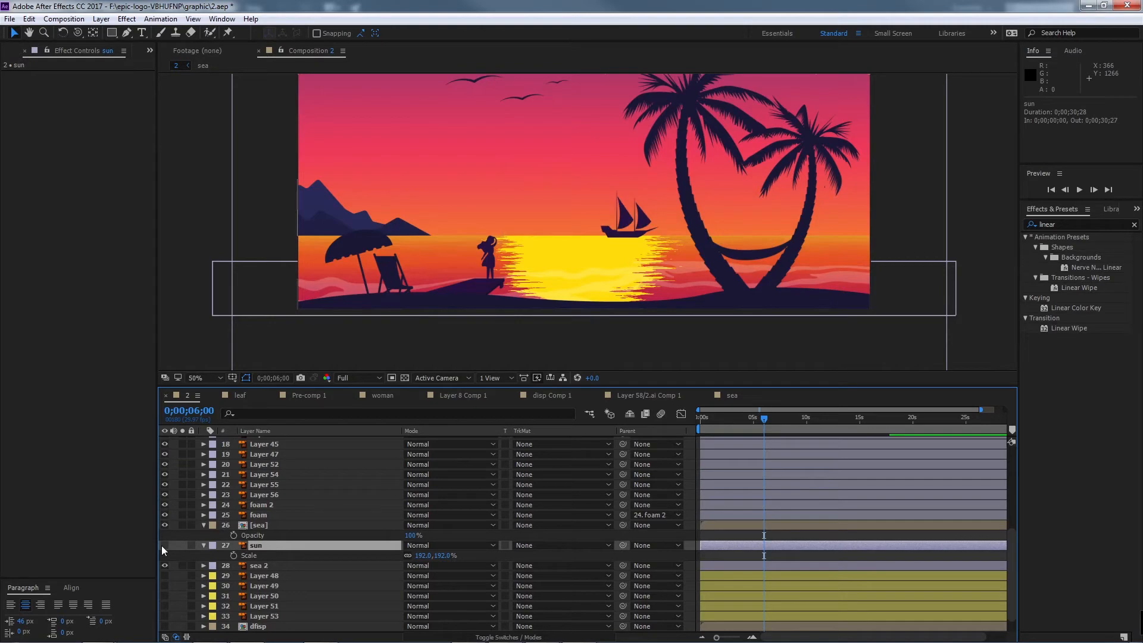
left_click(162, 545)
left_click(183, 545)
left_click(182, 545)
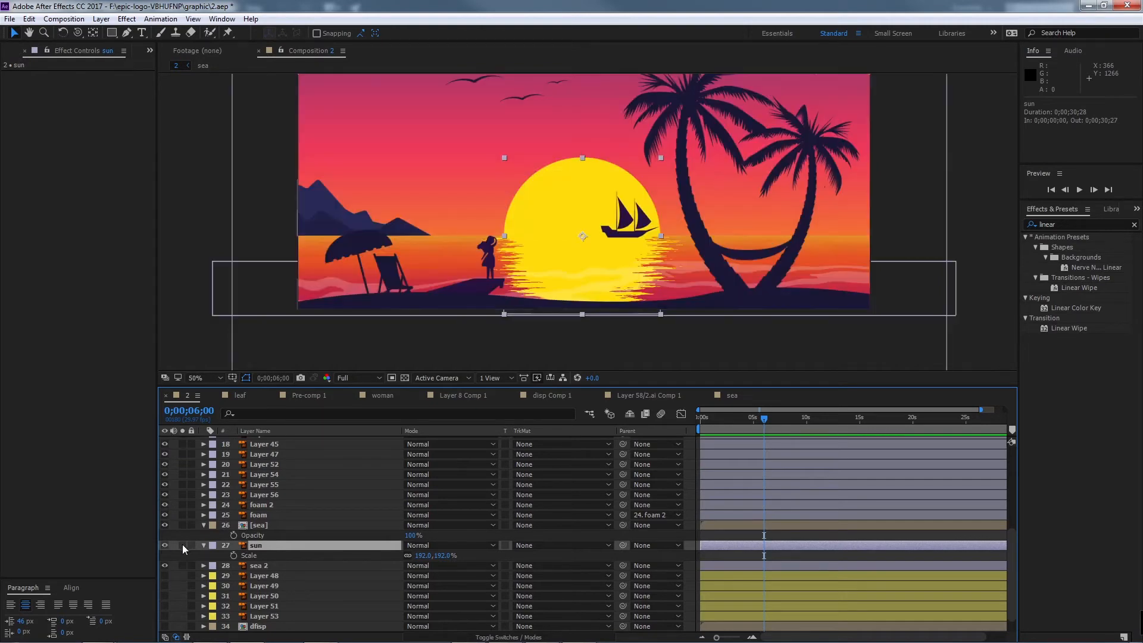
Step: Draw a rectangular mask over the sun layer's half below the horizon and set its mode to Subtract
left_click(111, 33)
left_click_drag(715, 352, 438, 237)
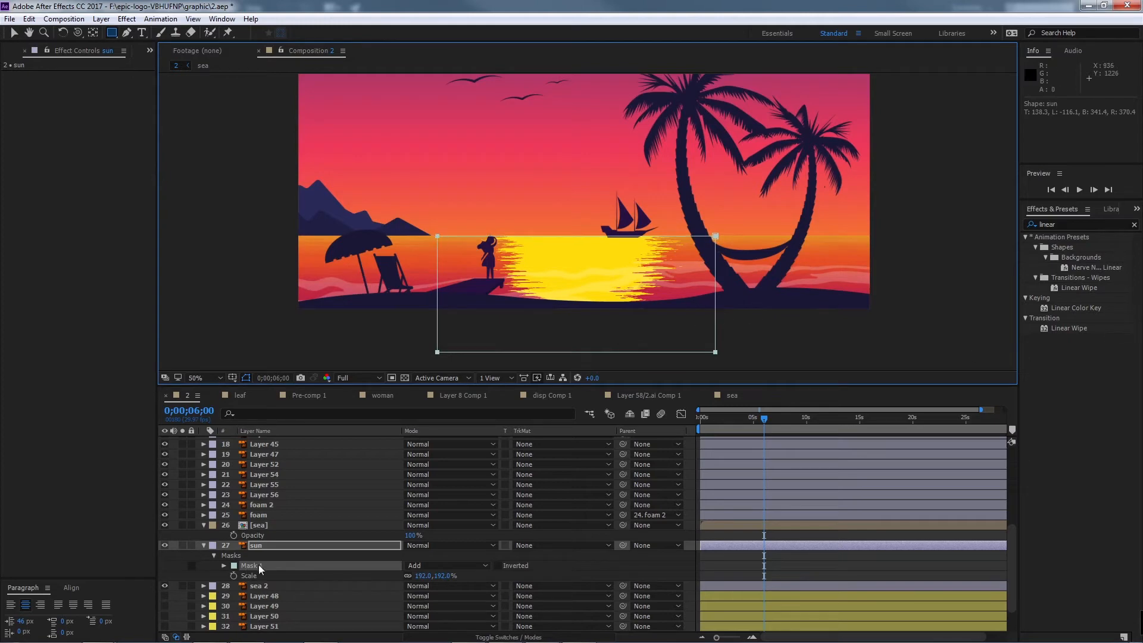
left_click(309, 545)
key("m")
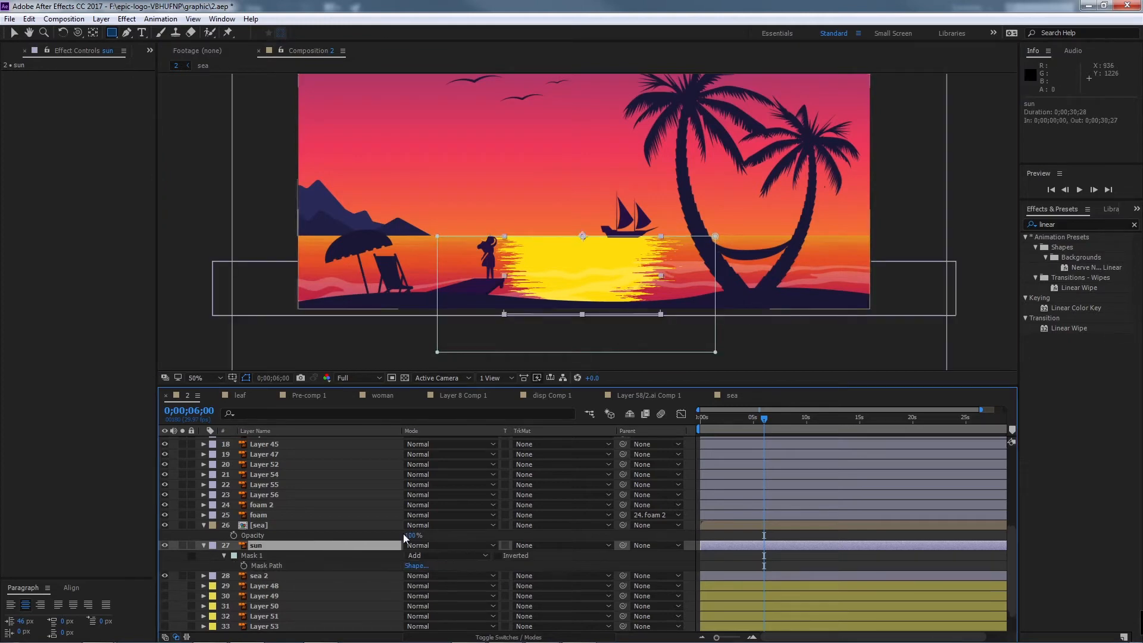
left_click(456, 556)
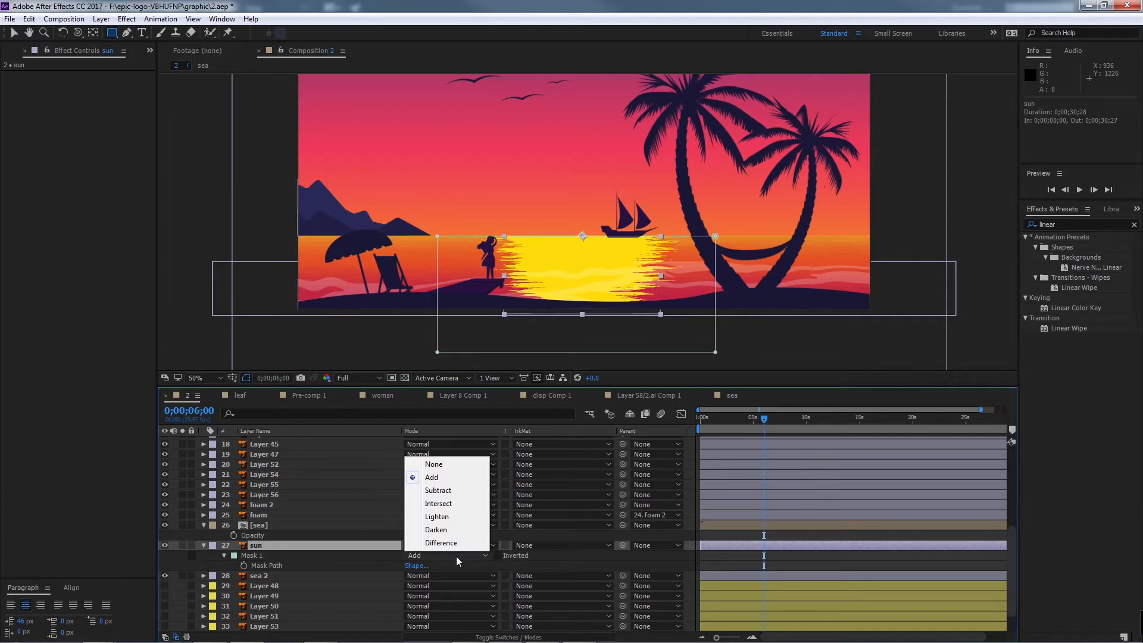
left_click(459, 491)
key("v")
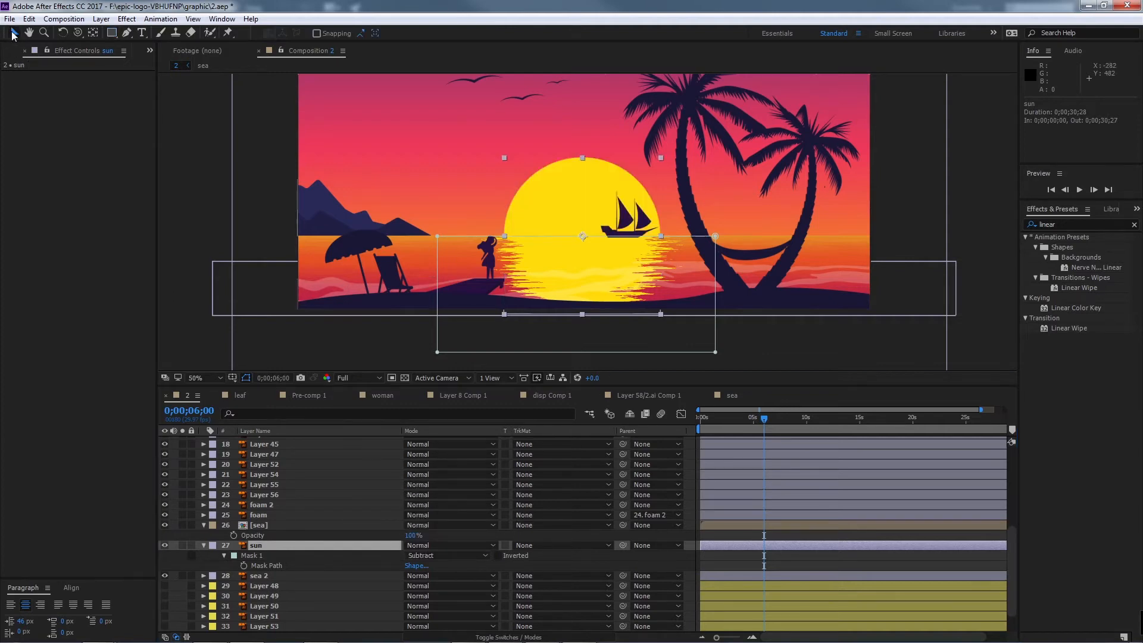
left_click(769, 334)
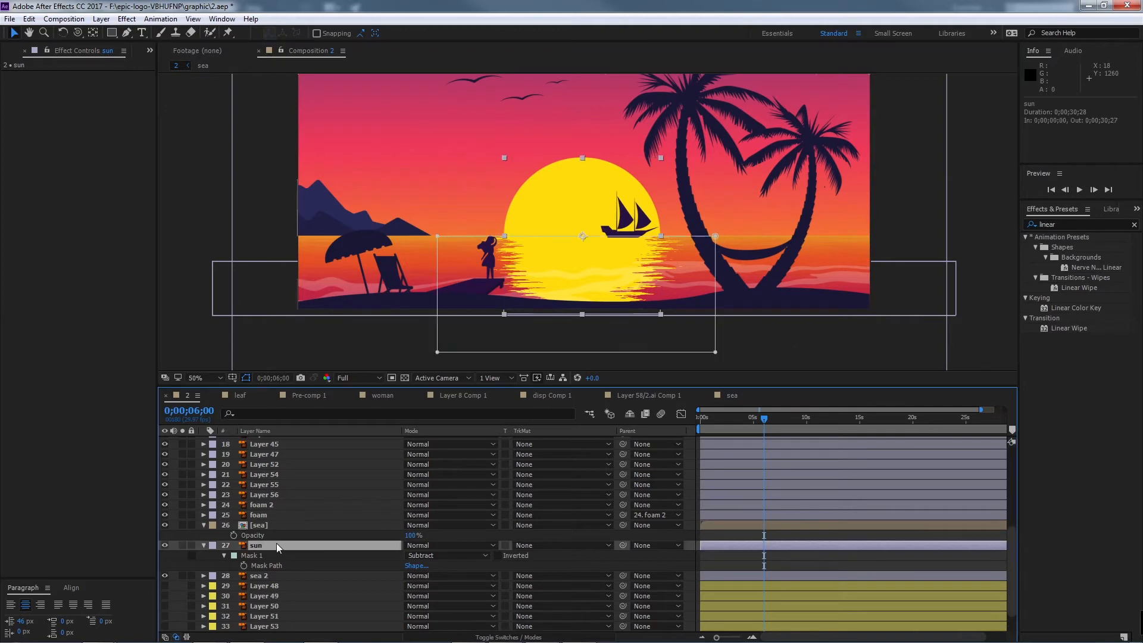
Step: Try various blending modes on the sea pre-comp, including Lighten, Soft Light, Alpha Add and Multiply, and return it to Normal
left_click(279, 524)
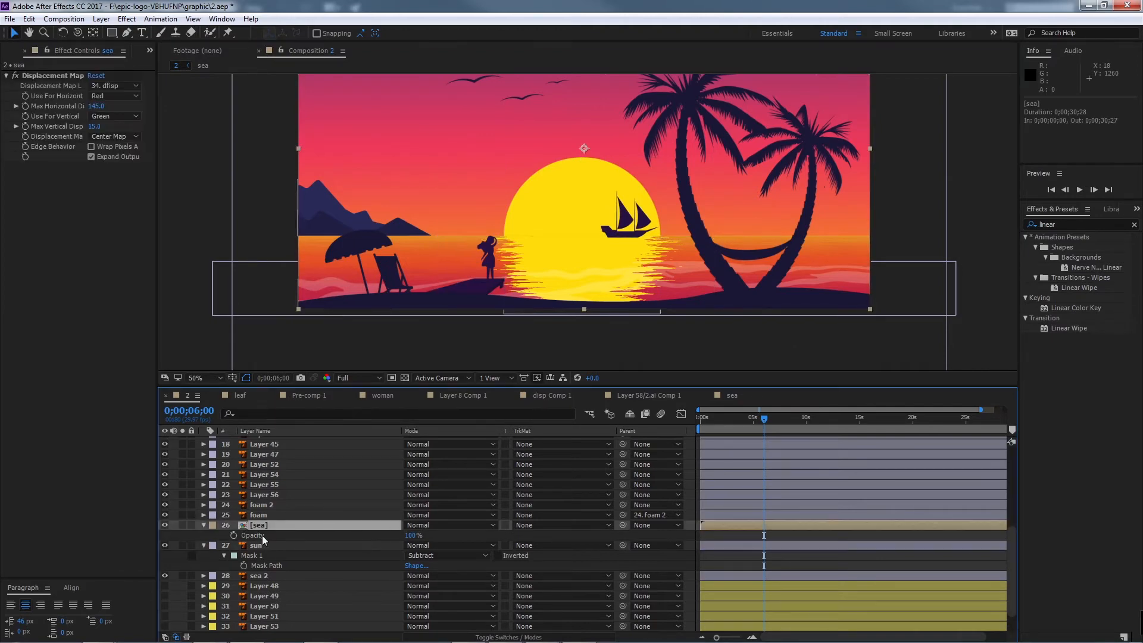
left_click(452, 525)
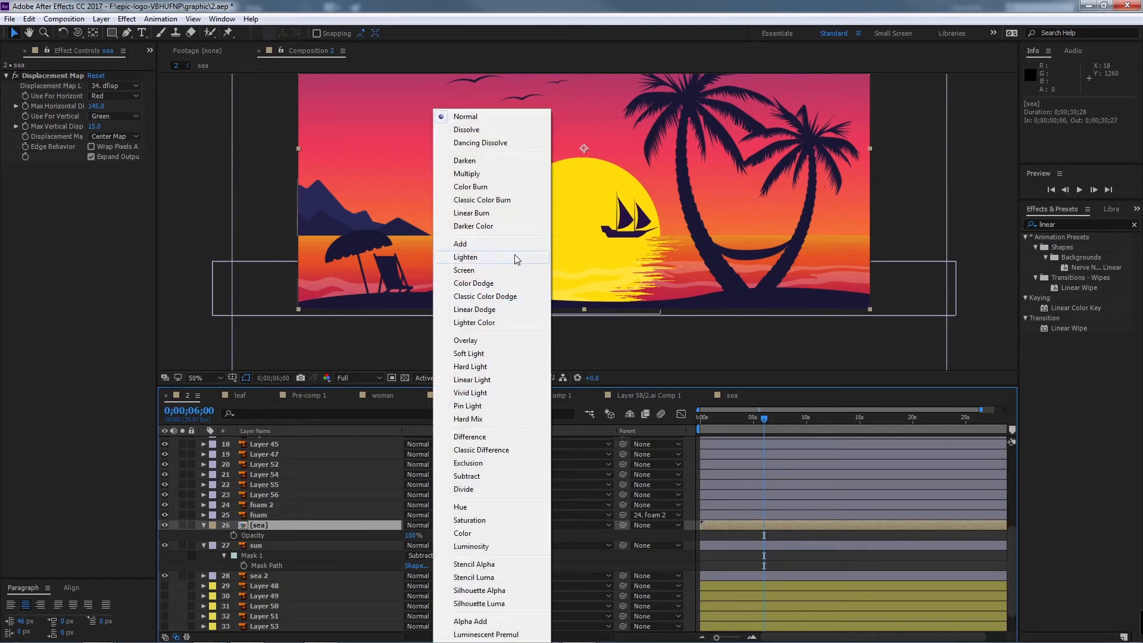
left_click(514, 256)
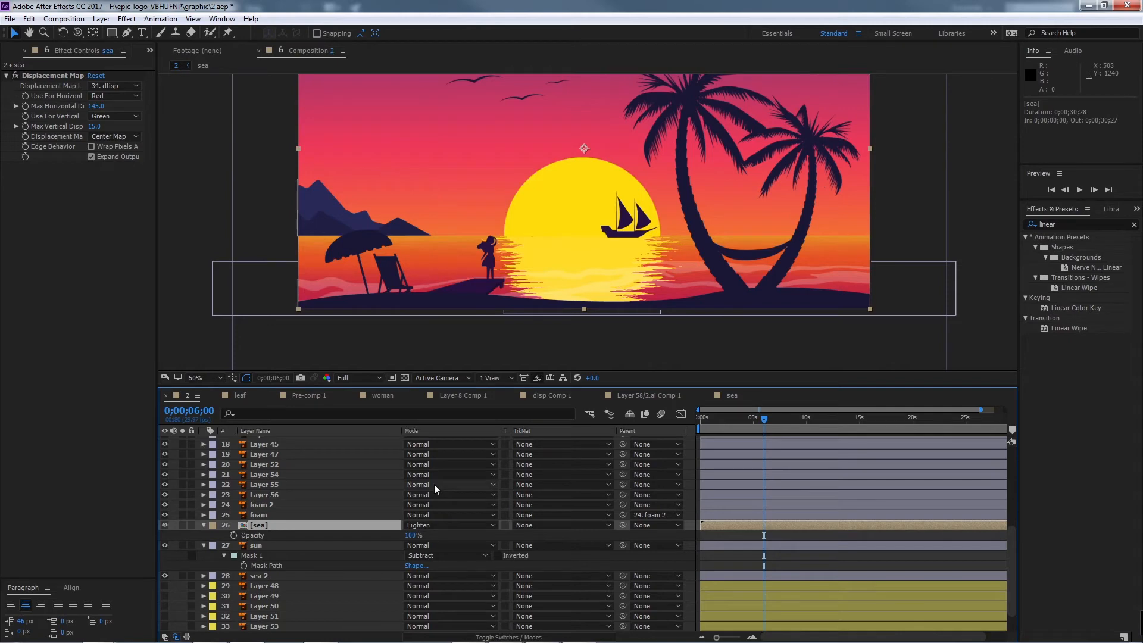
key("shift+equal")
key("shift+equal")
key("shift+equal")
key("shift+equal")
key("shift+equal")
key("shift+equal")
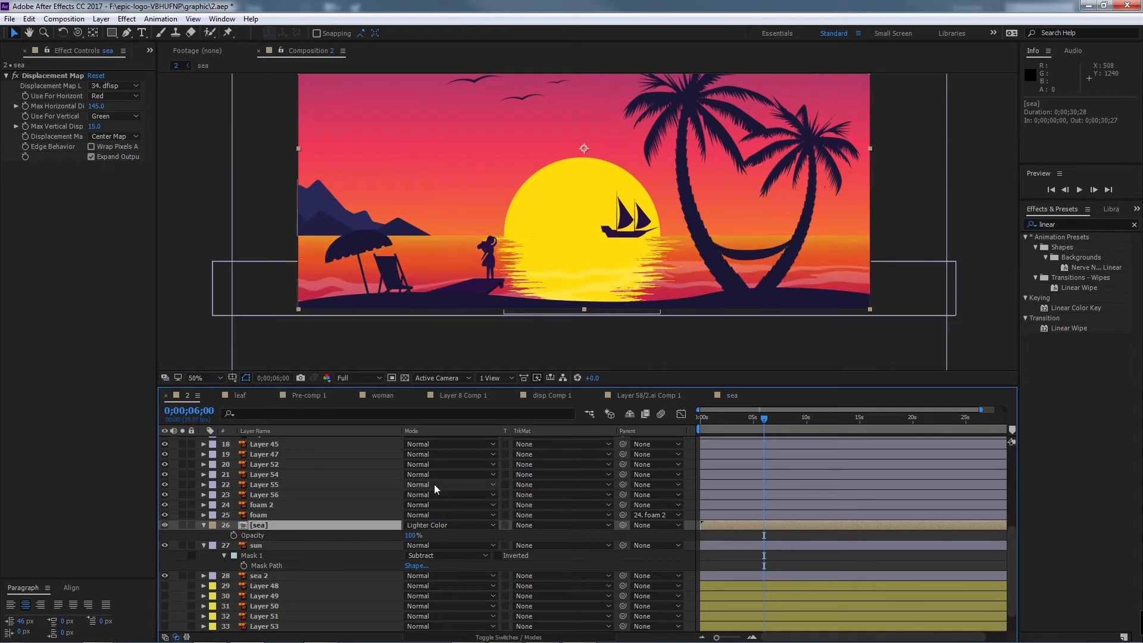
key("shift+equal")
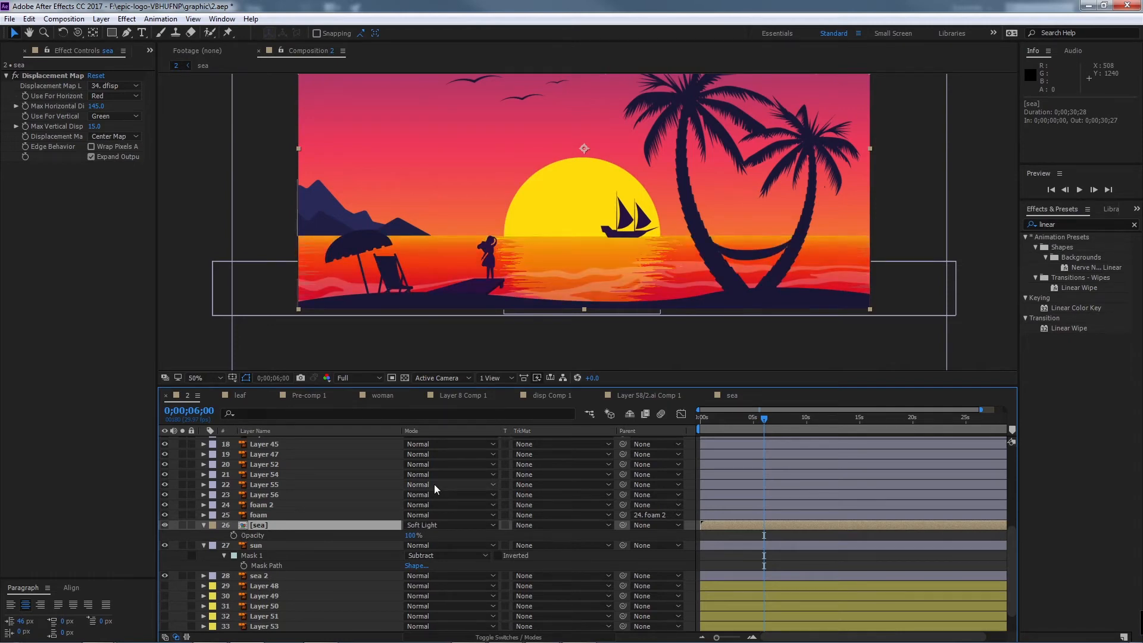
key("shift+equal")
key("shift+minus")
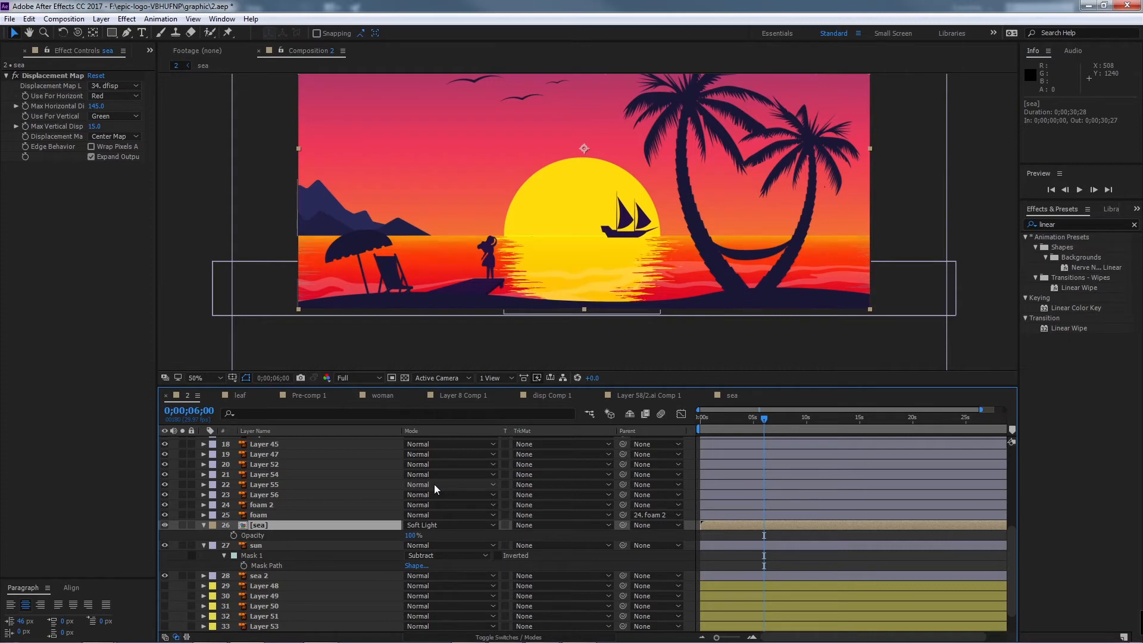
key("shift+equal")
key("shift+equal")
key("shift+equal")
key("shift+equal")
key("shift+equal")
key("shift+equal")
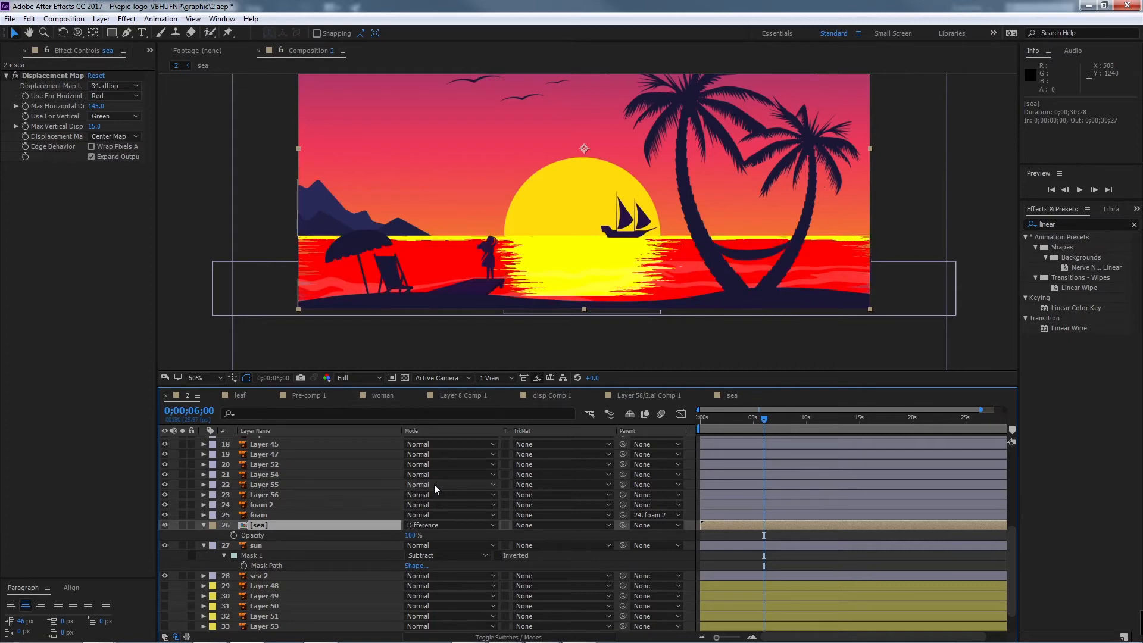
key("shift+equal")
key("shift+equal")
key("shift+equal")
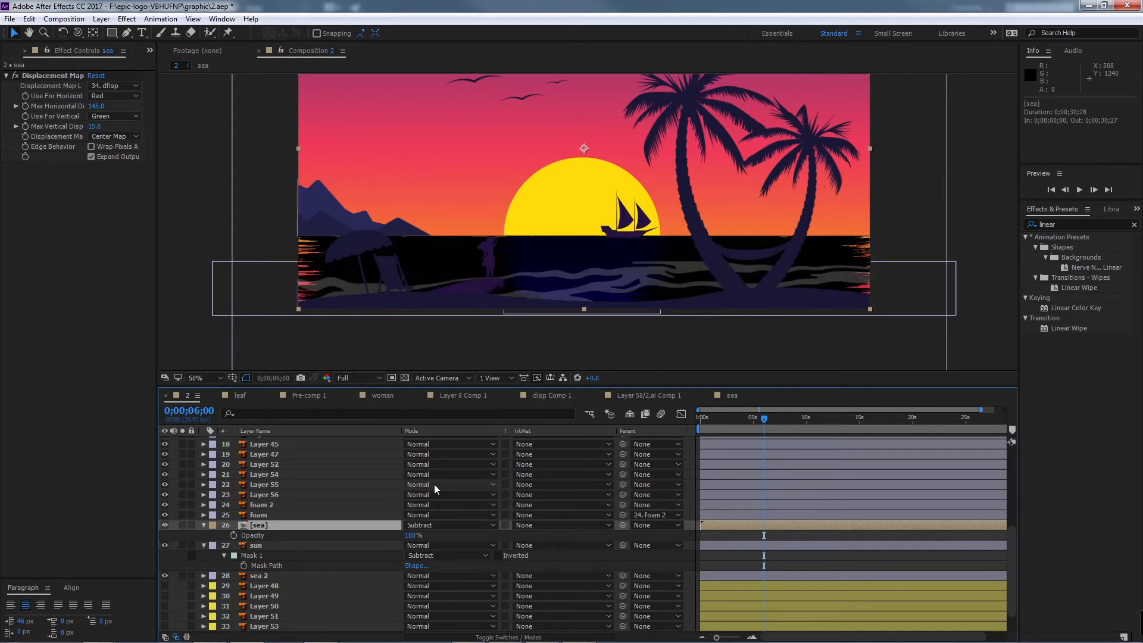
key("shift+equal")
key("shift+equal")
key("shift+equal")
key("shift+equal")
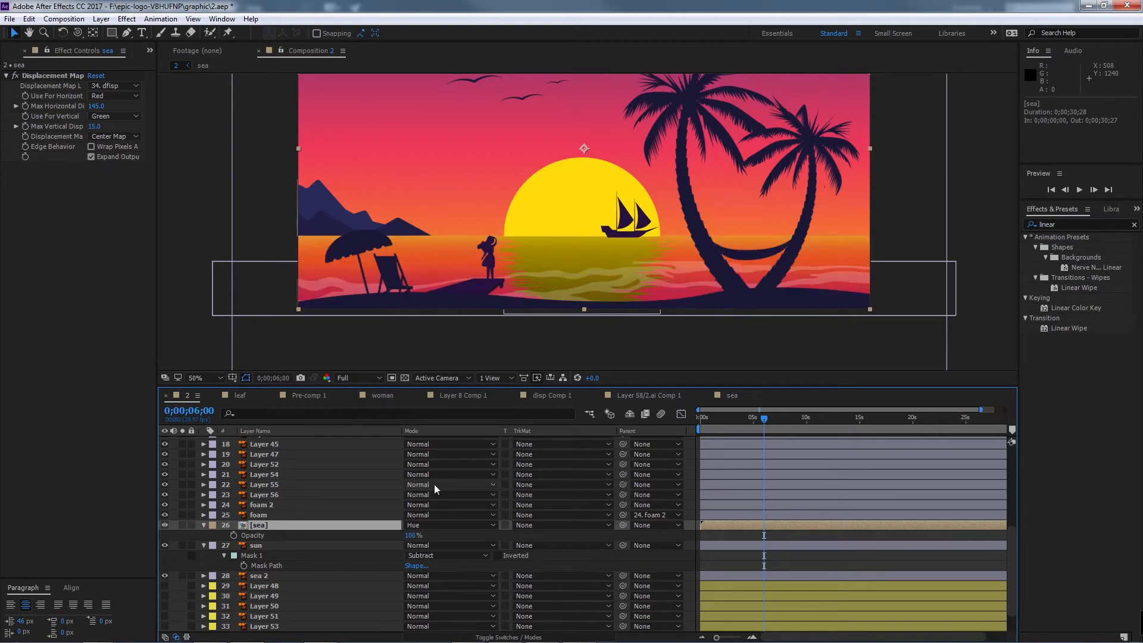
key("shift+equal")
key("shift+equal")
key("shift+equal")
key("shift+equal")
key("shift+equal")
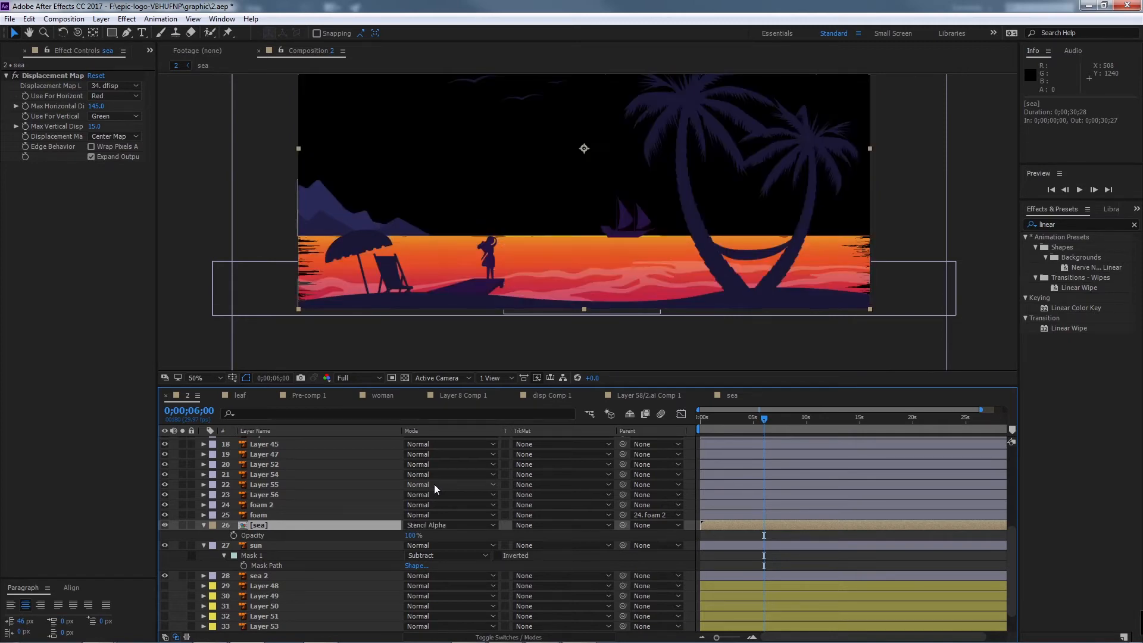
key("shift+equal")
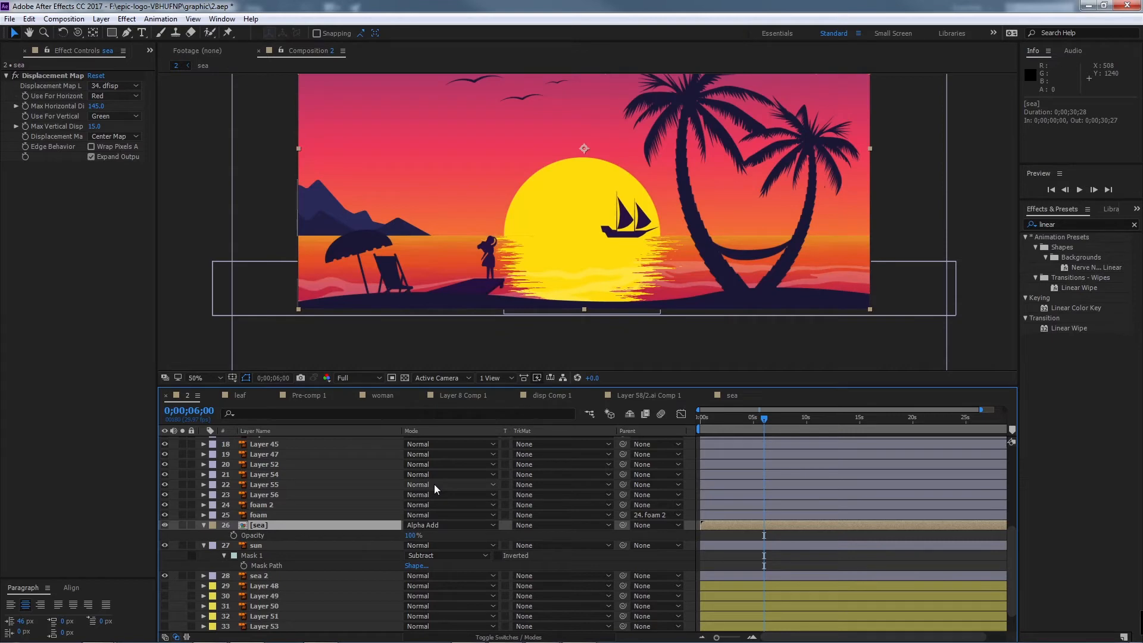
left_click(453, 524)
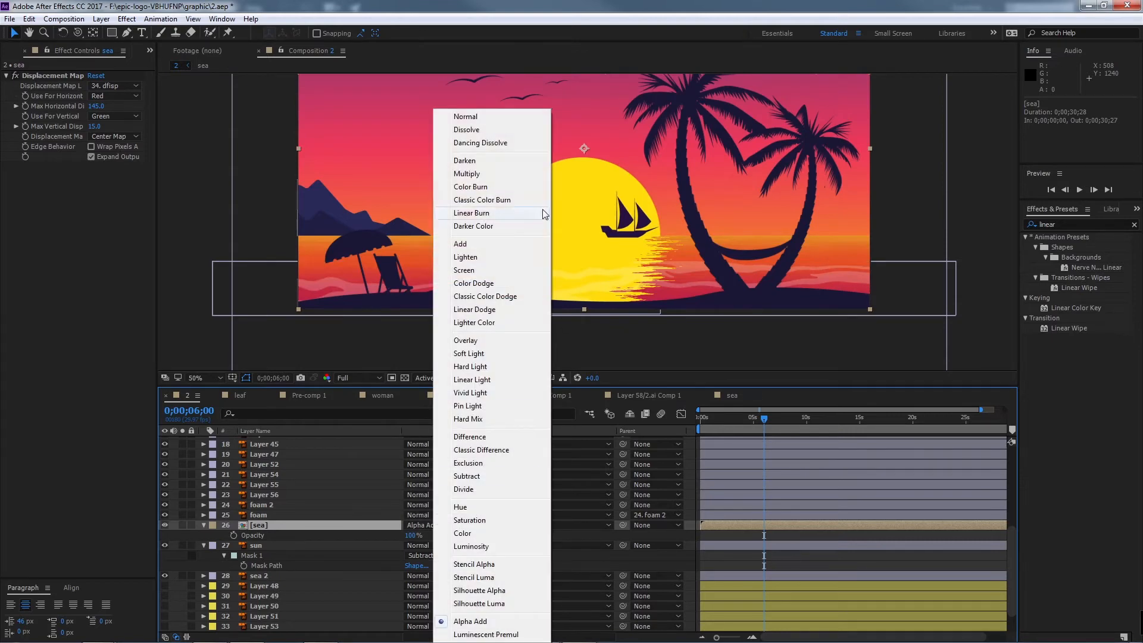
left_click(515, 177)
left_click(463, 526)
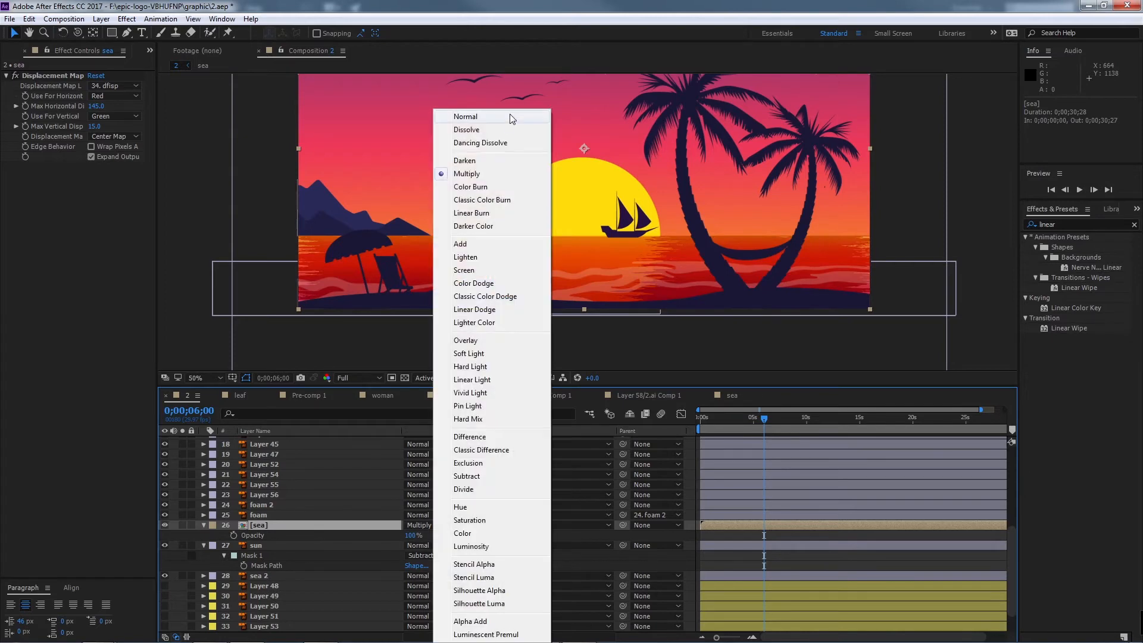
left_click(510, 115)
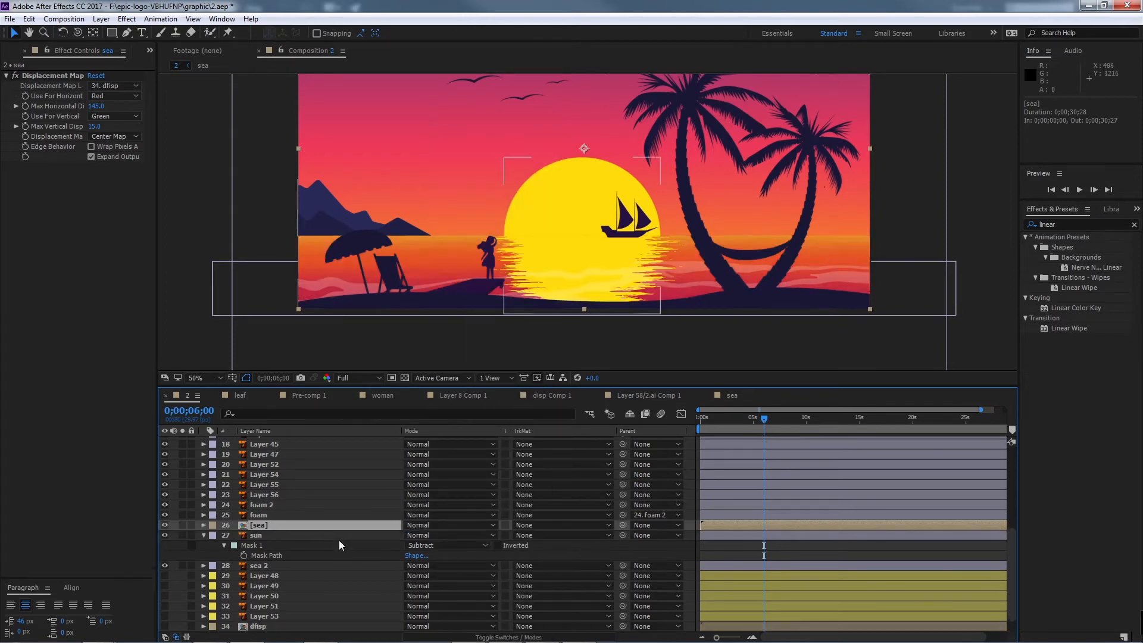
Step: Lower the sea pre-comp's opacity to 60% and preview the animation from the first frame
left_click_drag(408, 539, 391, 537)
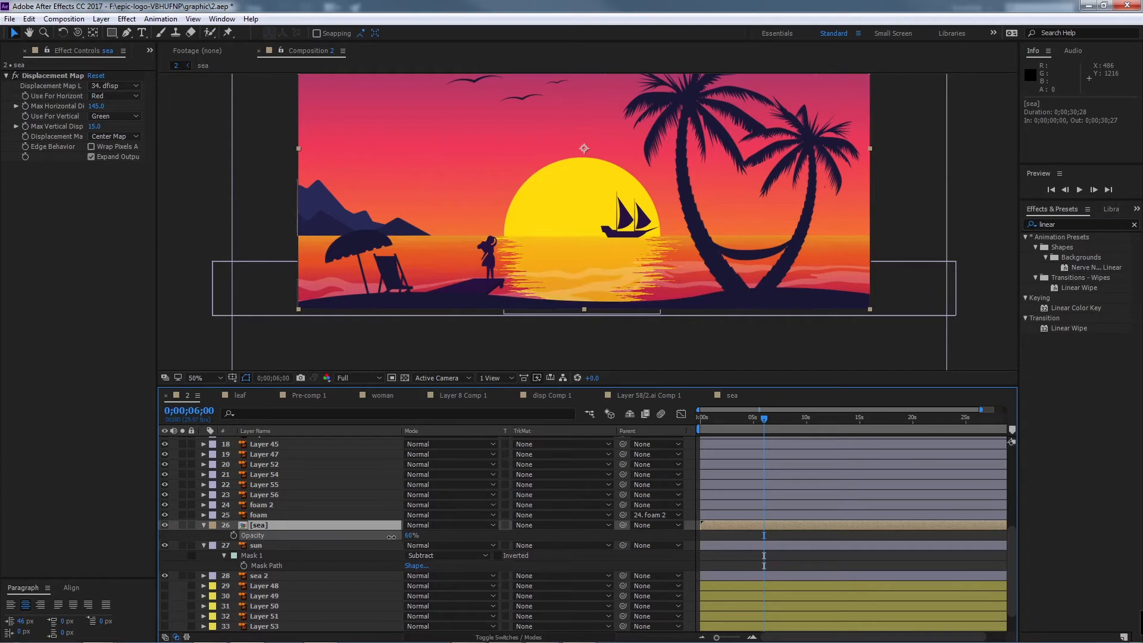
left_click(363, 525)
left_click_drag(763, 420, 700, 424)
key("space")
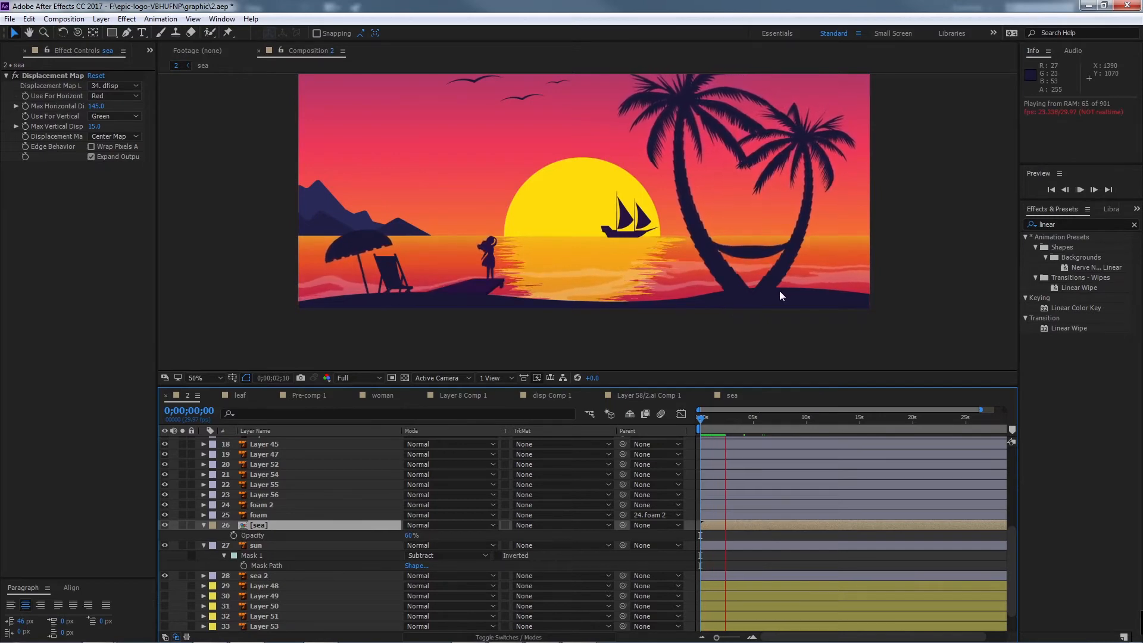
key("space")
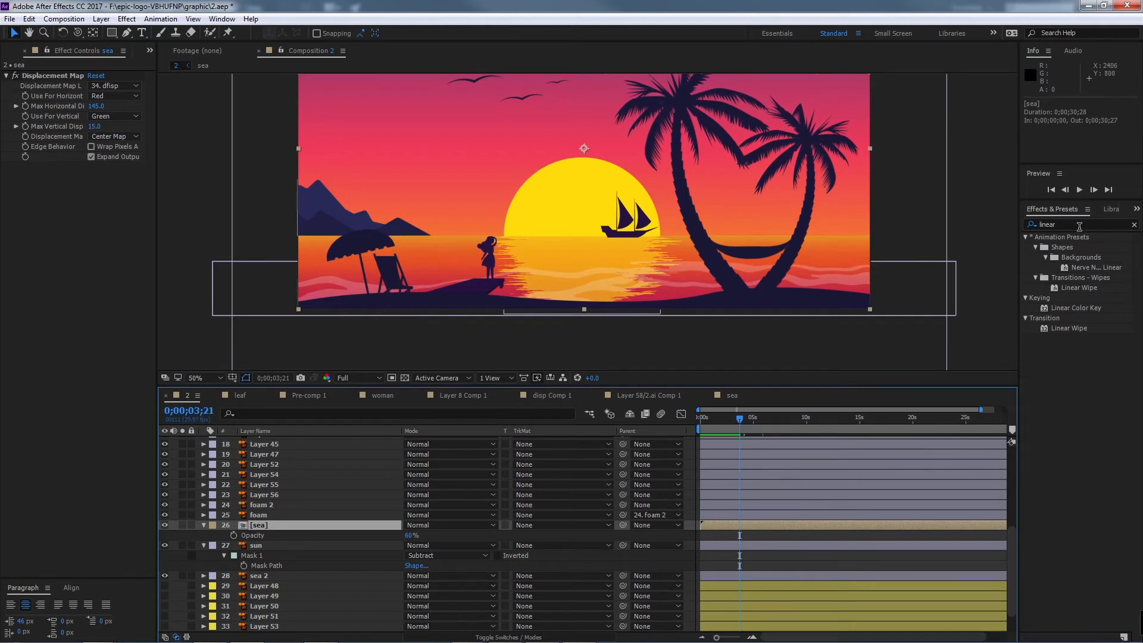
Step: Apply Linear Wipe to the sea pre-comp with a 0° wipe angle, 11% transition completion and a feather of 78
left_click_drag(1077, 330, 77, 242)
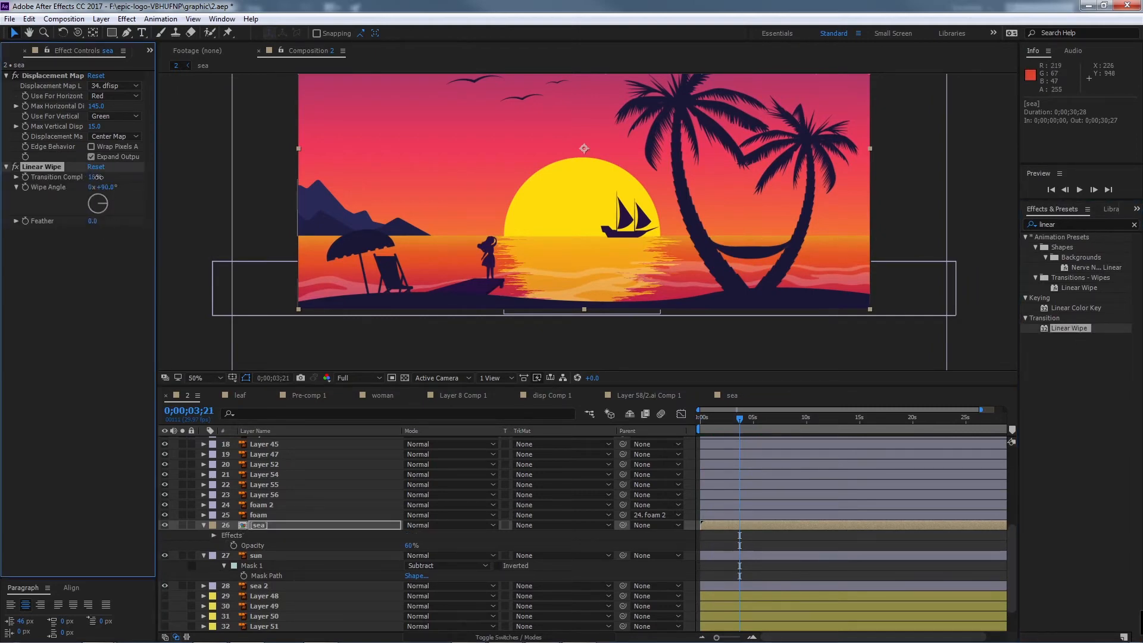
left_click_drag(107, 176, 98, 199)
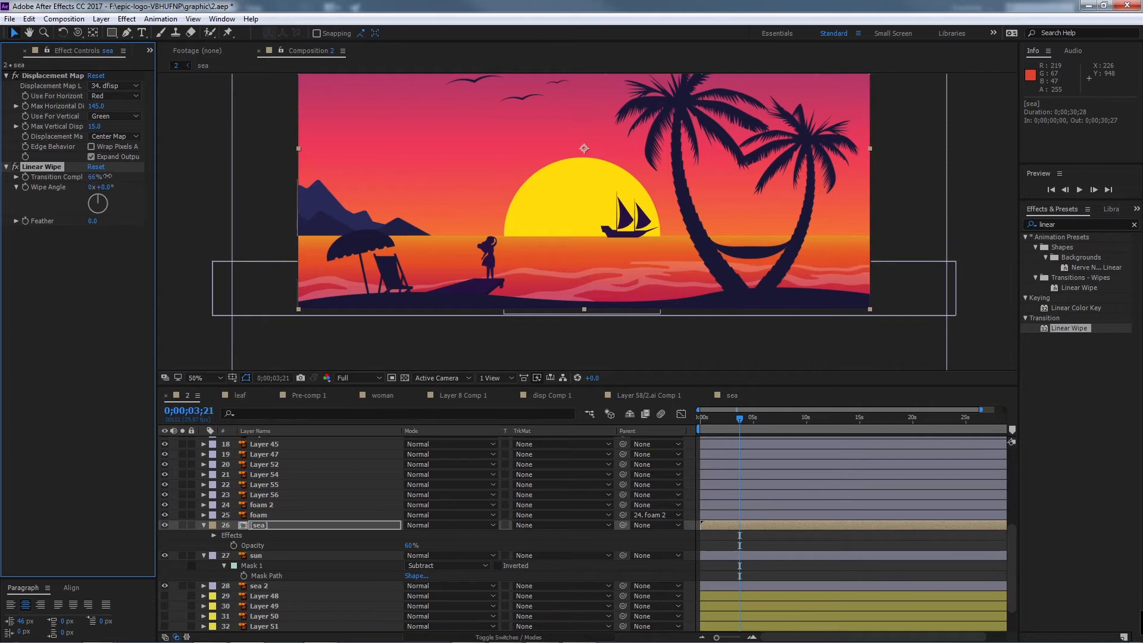
left_click_drag(89, 178, 73, 177)
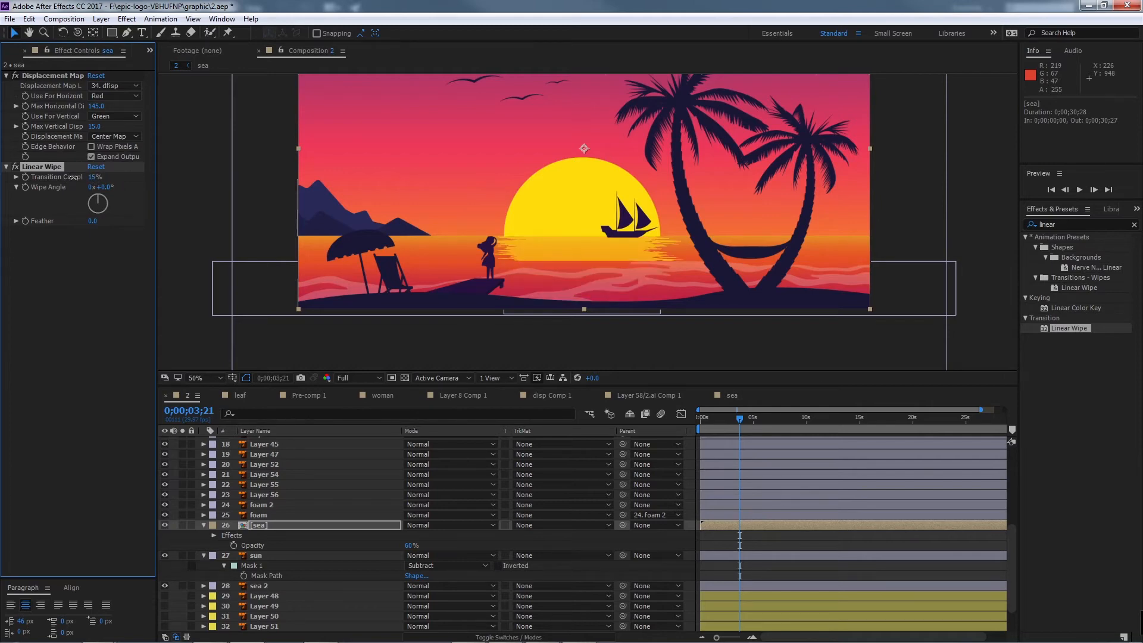
left_click_drag(92, 221, 125, 220)
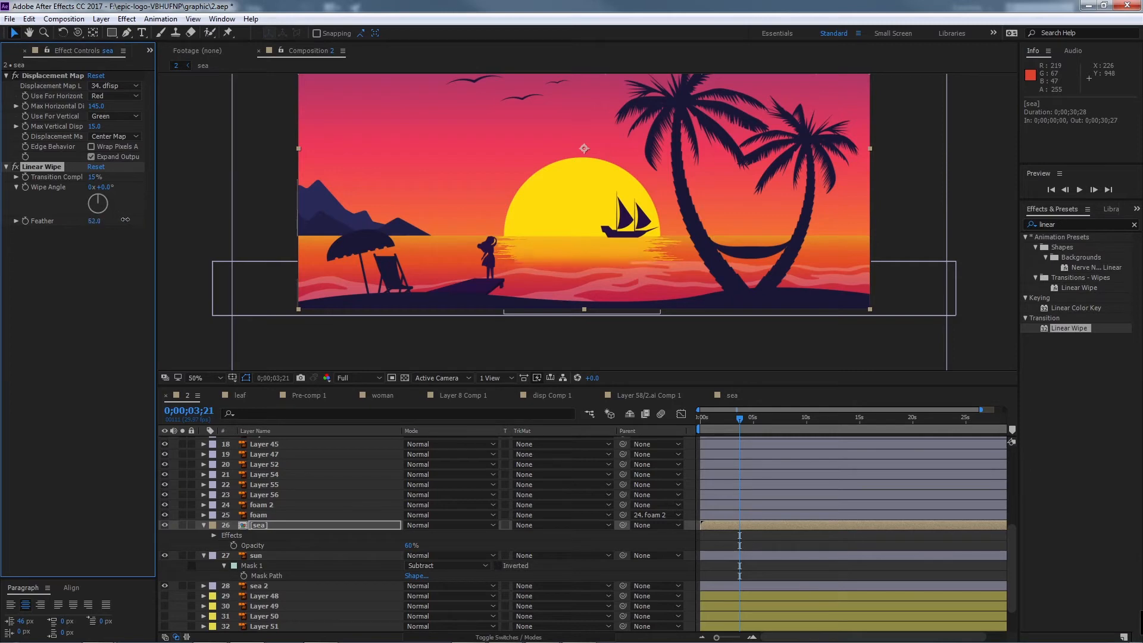
left_click_drag(93, 176, 89, 178)
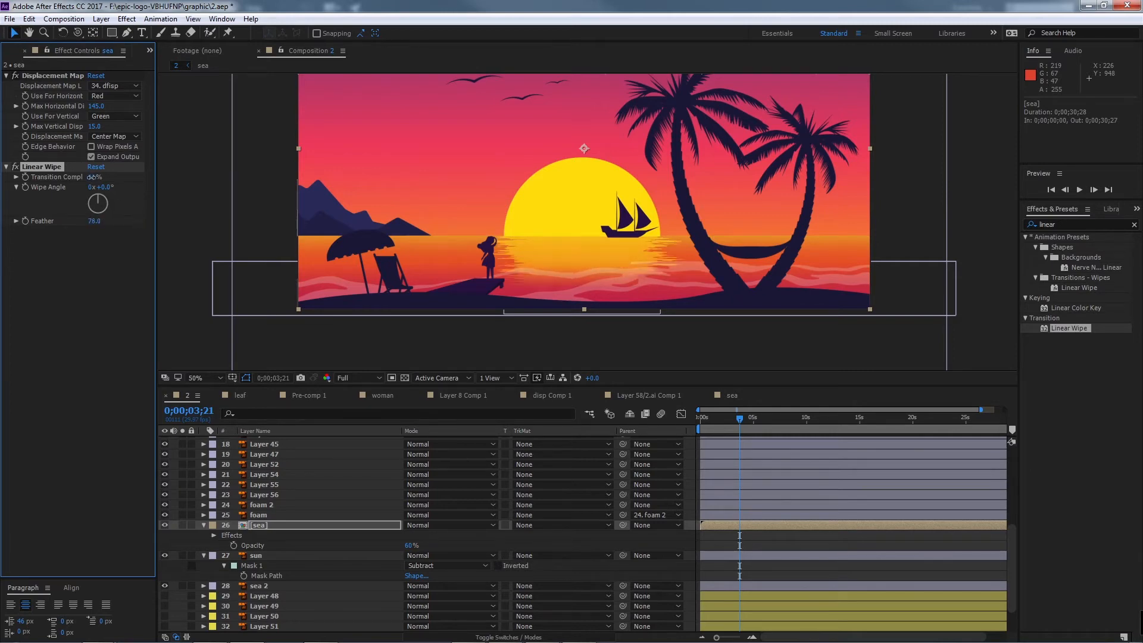
Step: Play the composition from the start and examine the sun's faded reflection around the ship, both close up and in the full scene
left_click_drag(739, 416, 700, 416)
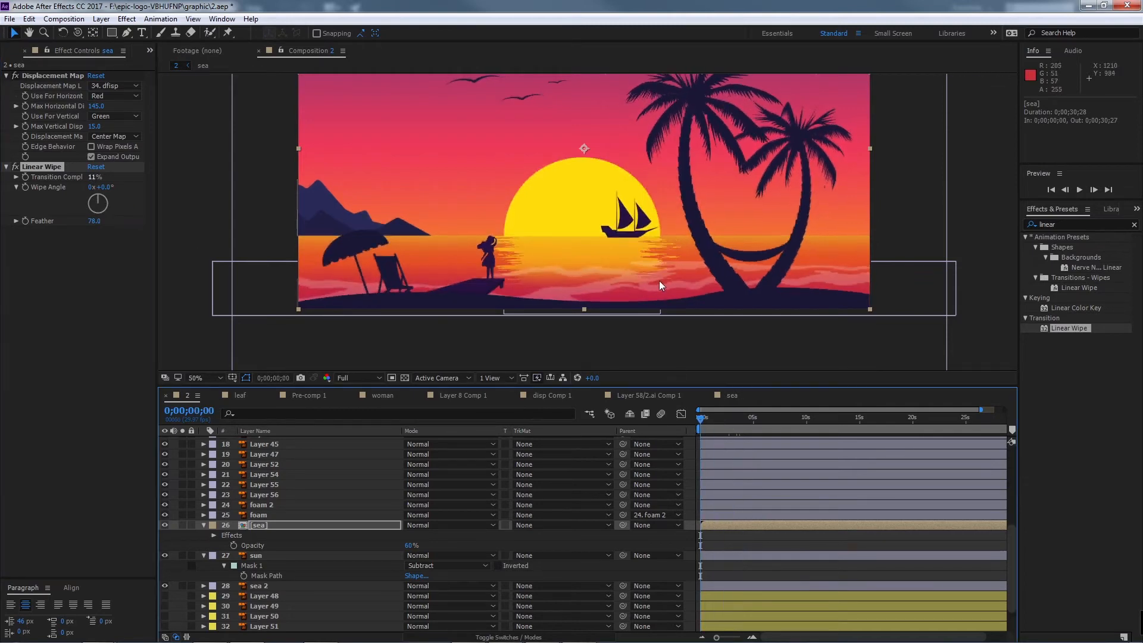
scroll(658, 280, "down", 1)
key("space")
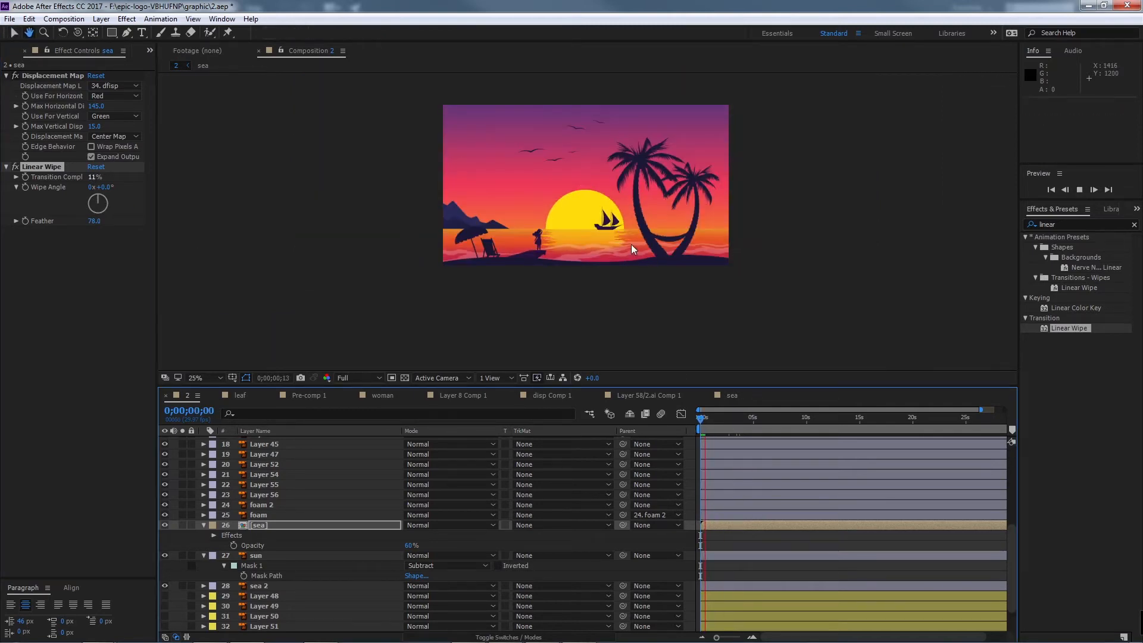
scroll(630, 244, "up", 3)
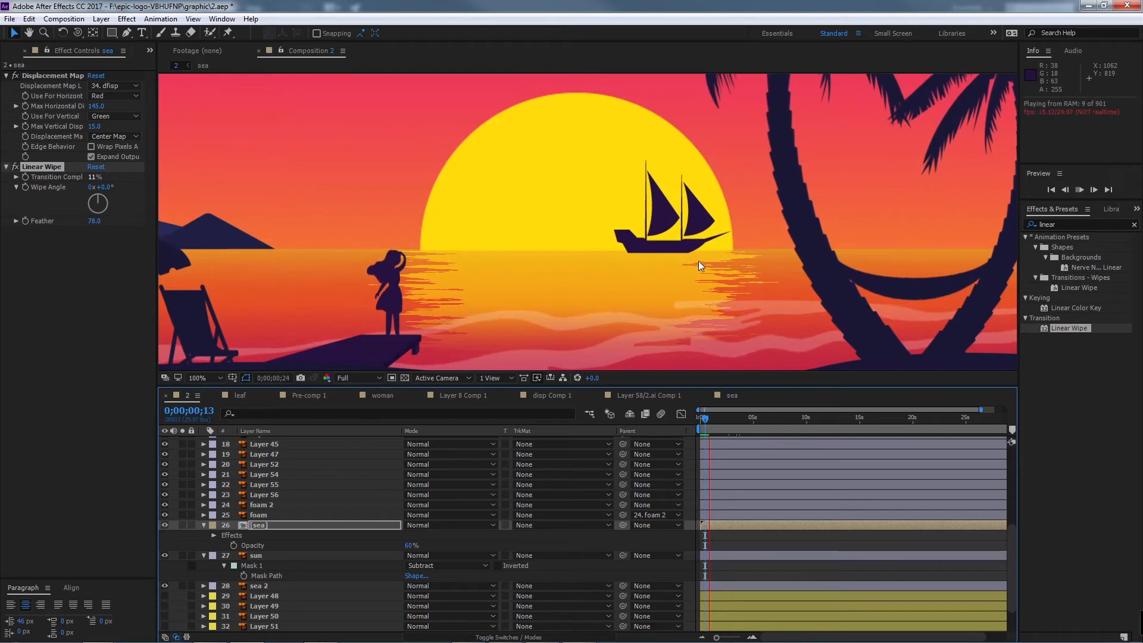
scroll(620, 267, "down", 2)
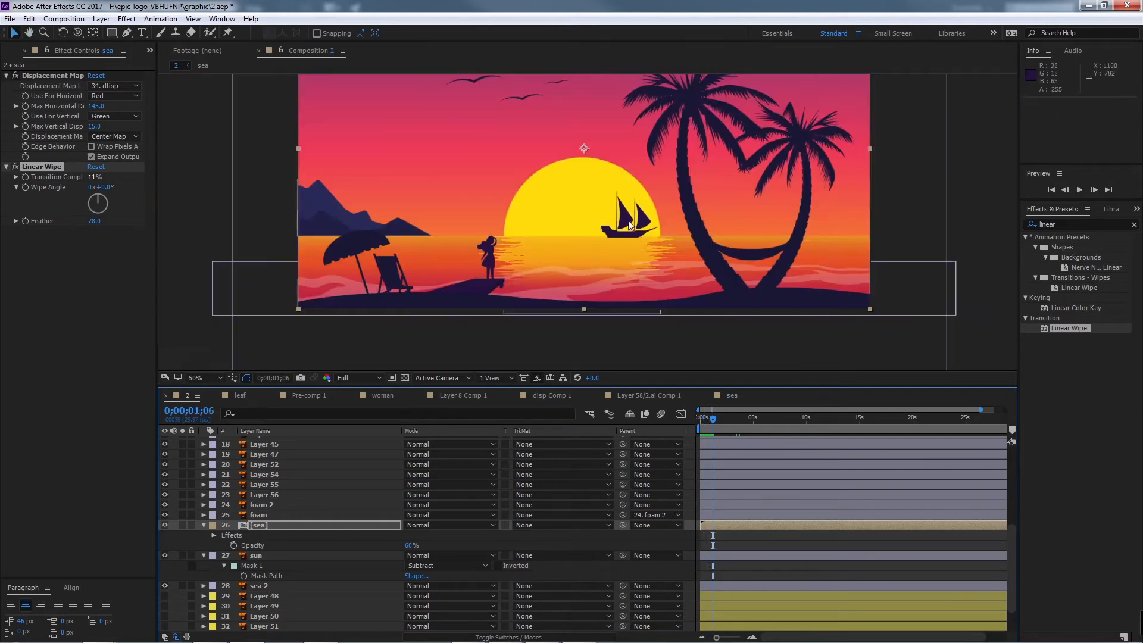
left_click_drag(714, 424, 653, 429)
left_click_drag(588, 135, 582, 158)
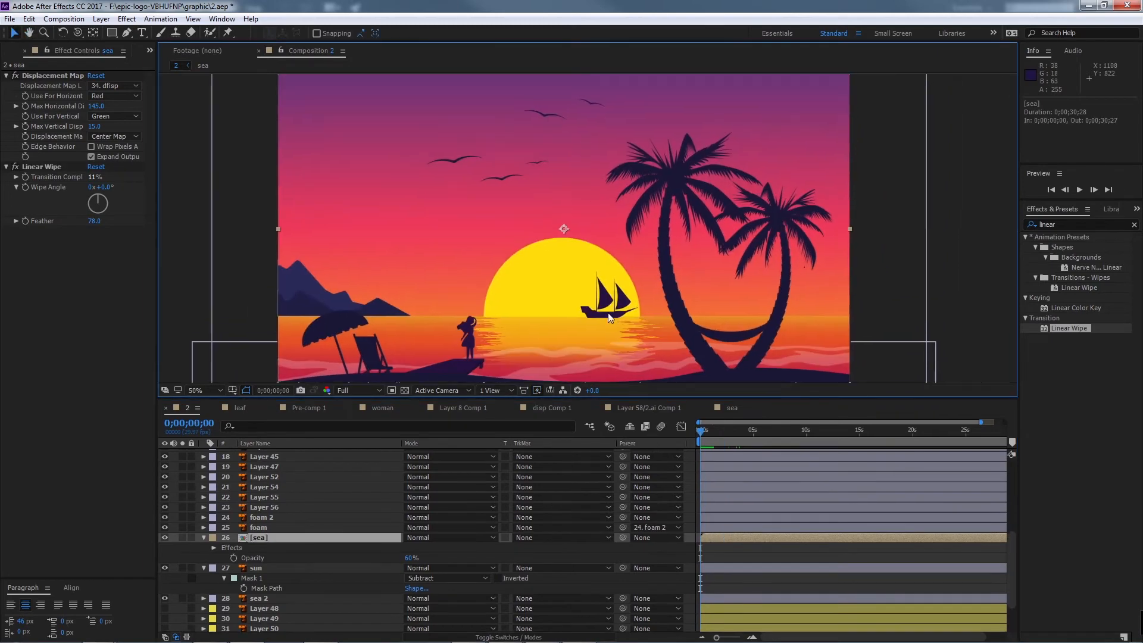
scroll(607, 315, "up", 1)
left_click_drag(628, 331, 614, 202)
left_click_drag(594, 285, 602, 252)
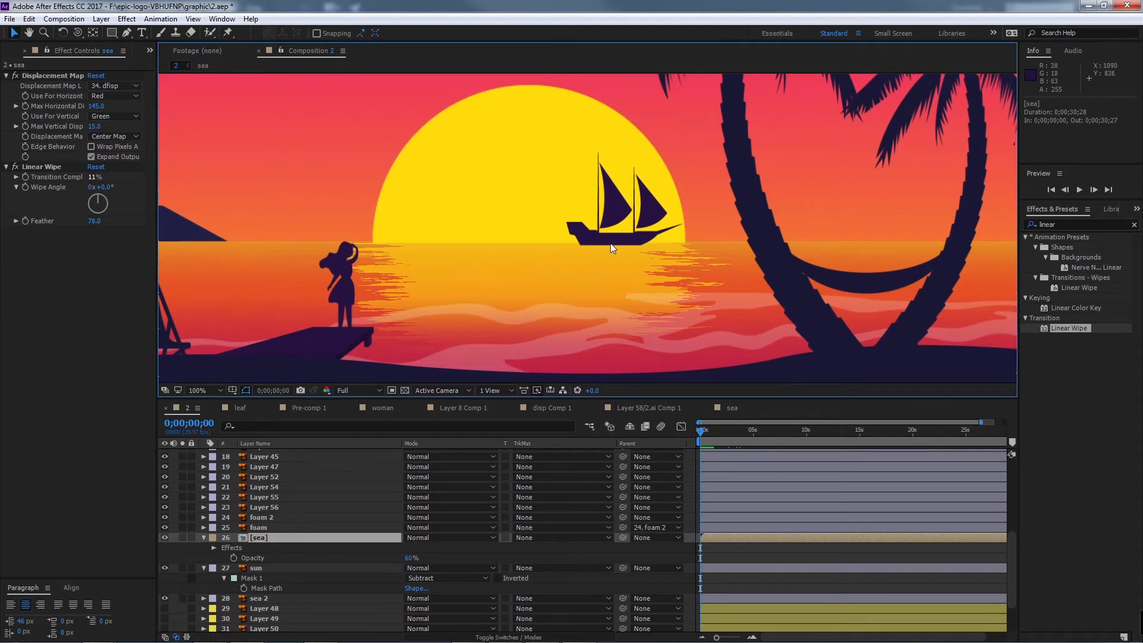
scroll(620, 241, "down", 1)
left_click(984, 242)
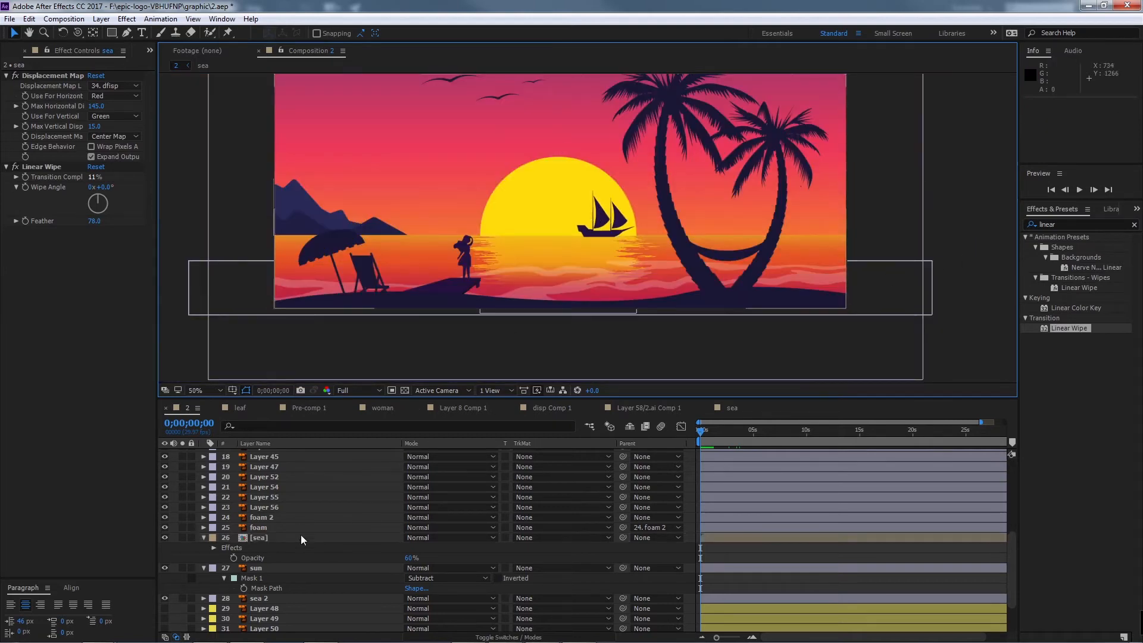
Step: Delete the four bird layers Layer 4 to Layer 7, keeping only the Layer 3 bird in the sky
left_click_drag(303, 474, 302, 474)
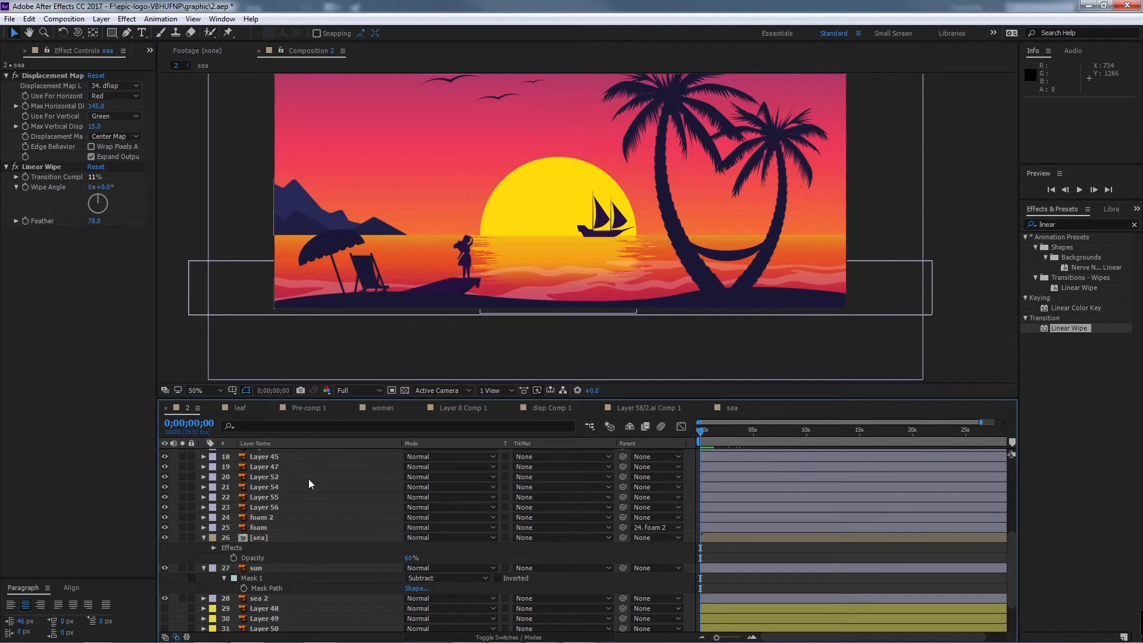
scroll(287, 499, "up", 5)
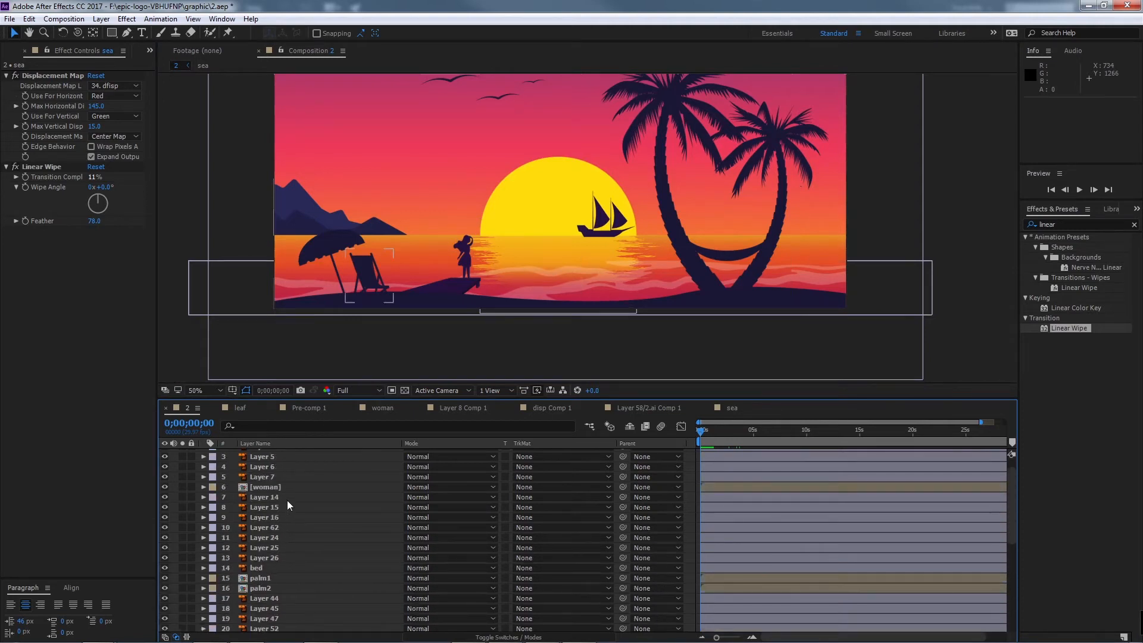
scroll(305, 505, "up", 1)
left_click(278, 453)
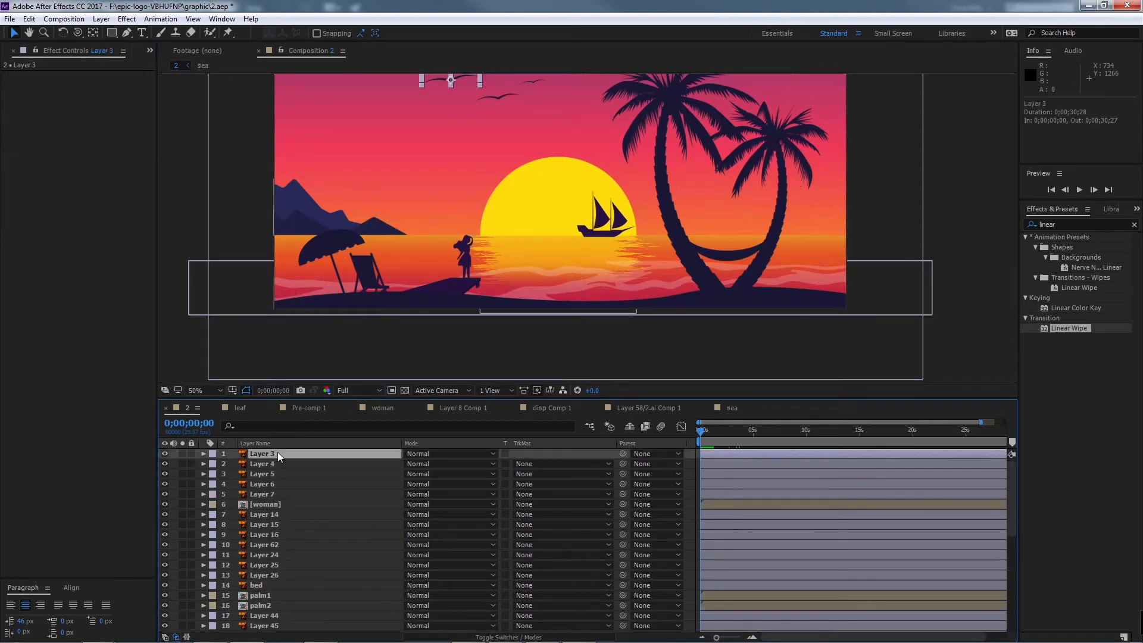
left_click_drag(537, 138, 528, 225)
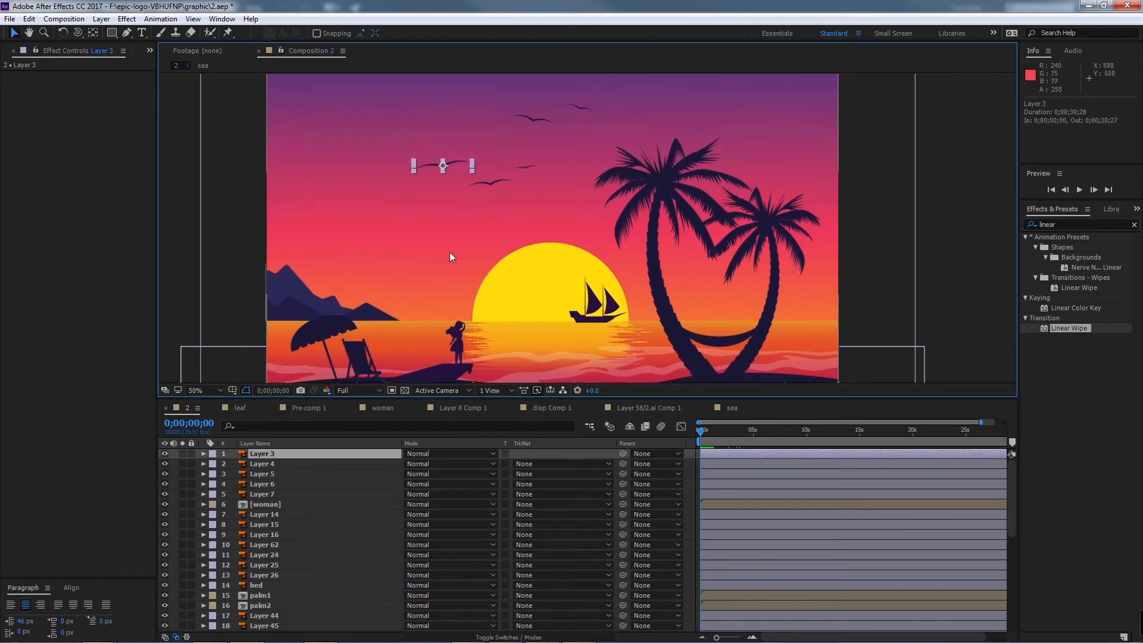
left_click(301, 465)
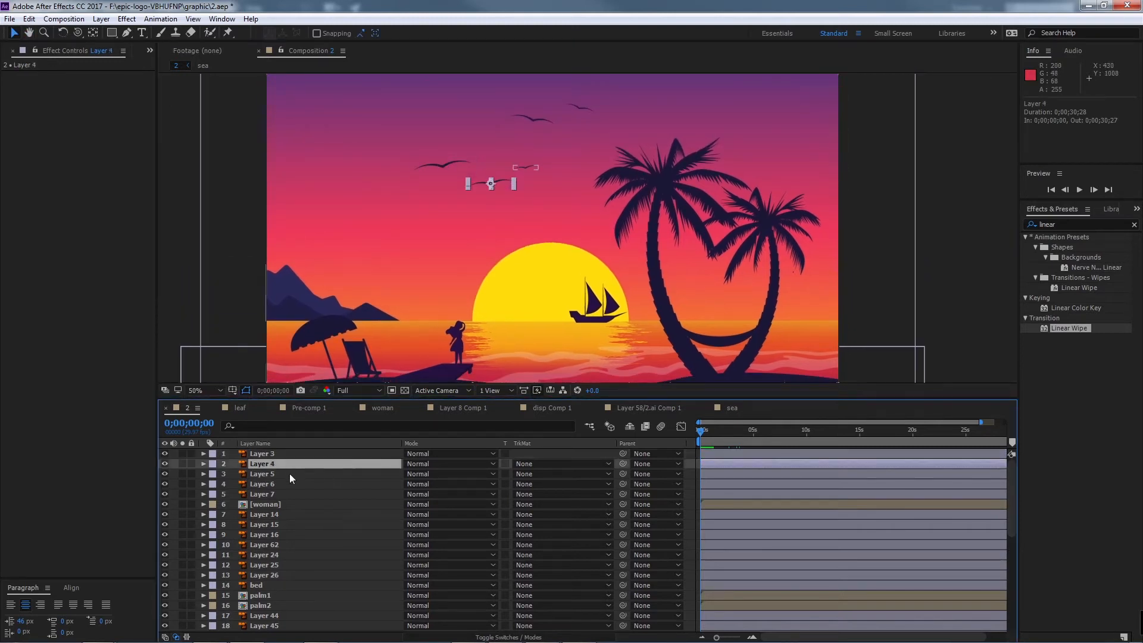
left_click(289, 473, "ctrl")
left_click(284, 484, "ctrl")
left_click(293, 494, "ctrl")
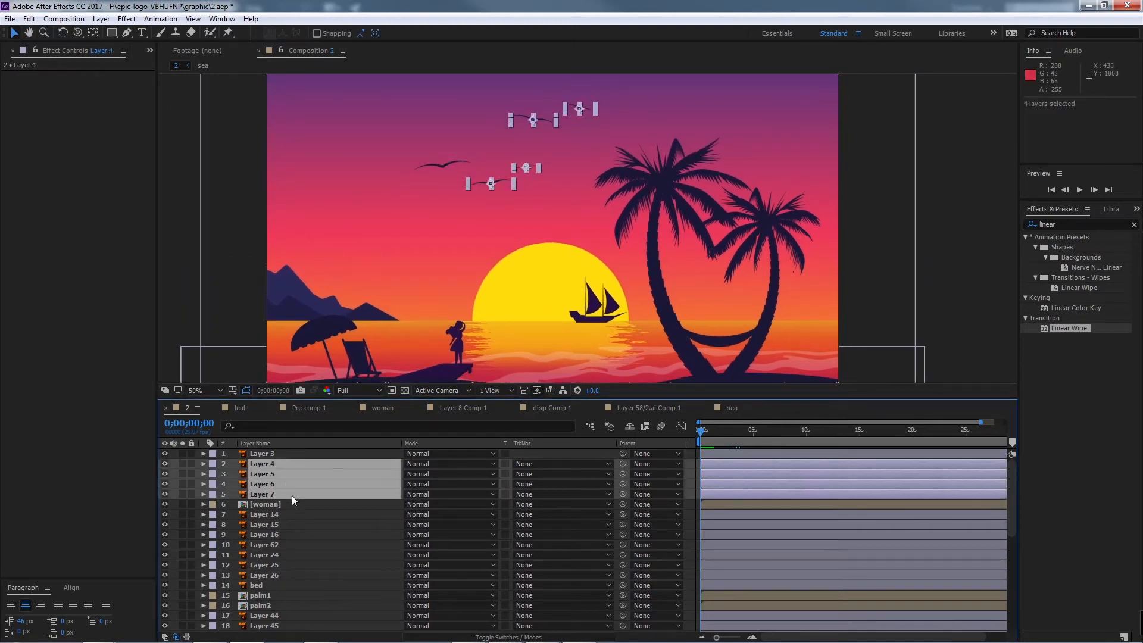
key("Delete")
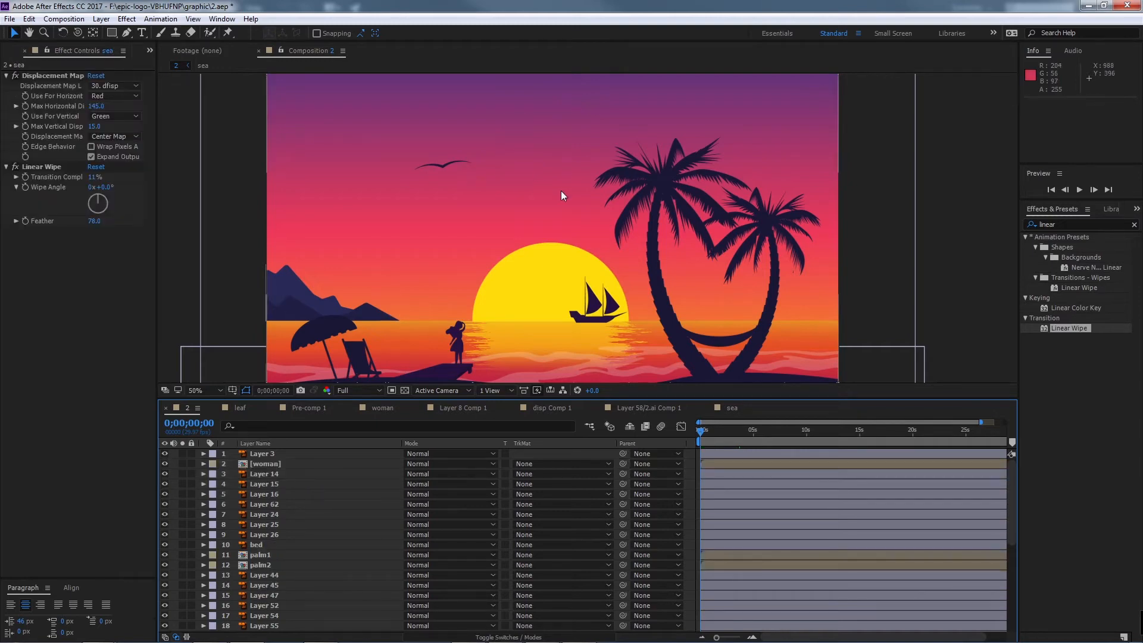
Step: Identify the contents of Layer 3, Layer 14 and Layer 15 by selecting them and briefly hiding the first two
left_click(437, 162)
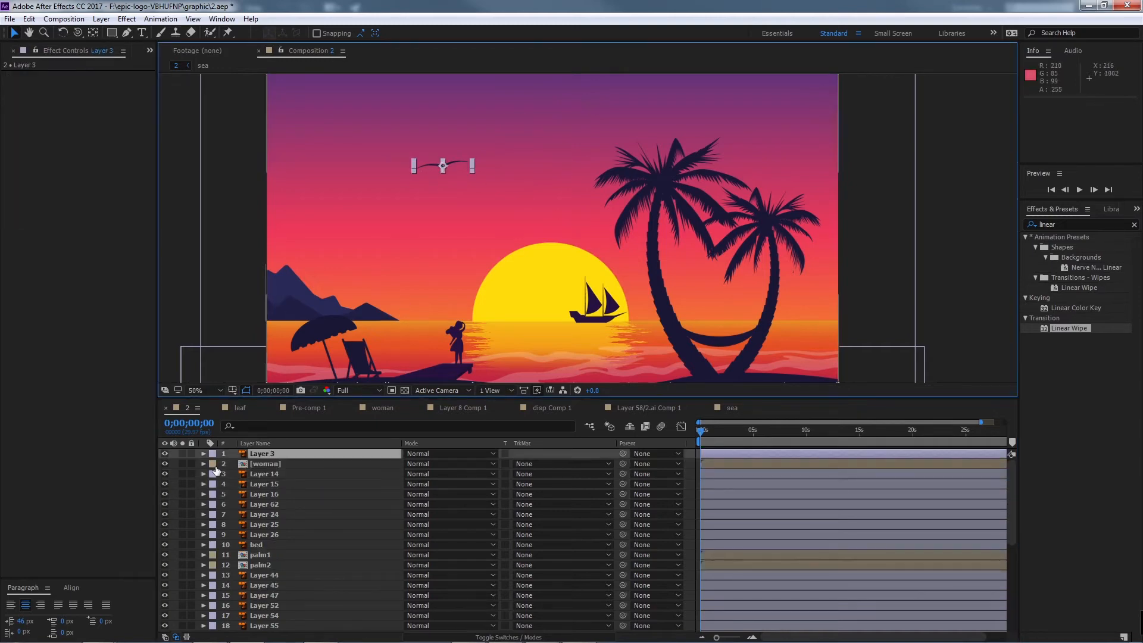
left_click(164, 454)
left_click(165, 453)
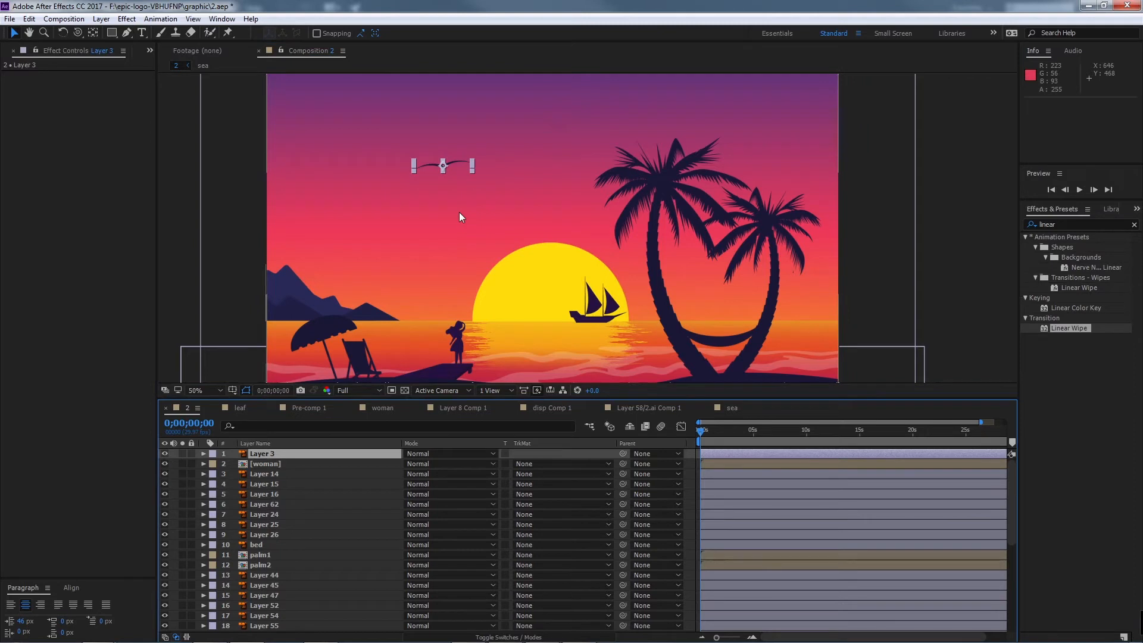
left_click(283, 475)
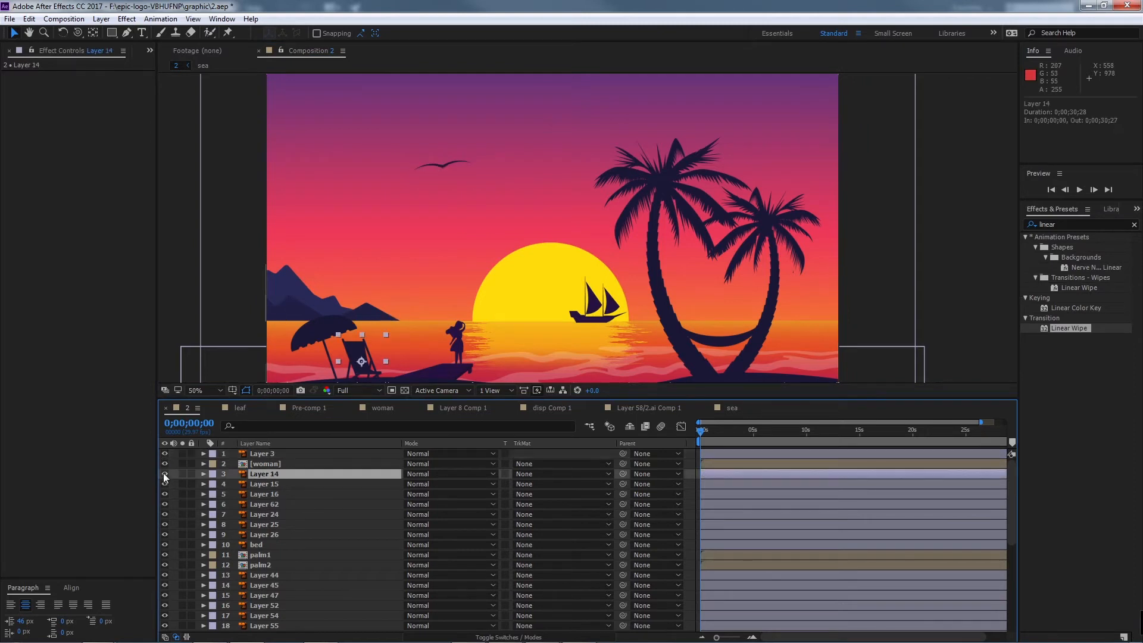
left_click(164, 474)
left_click(165, 474)
left_click(268, 483)
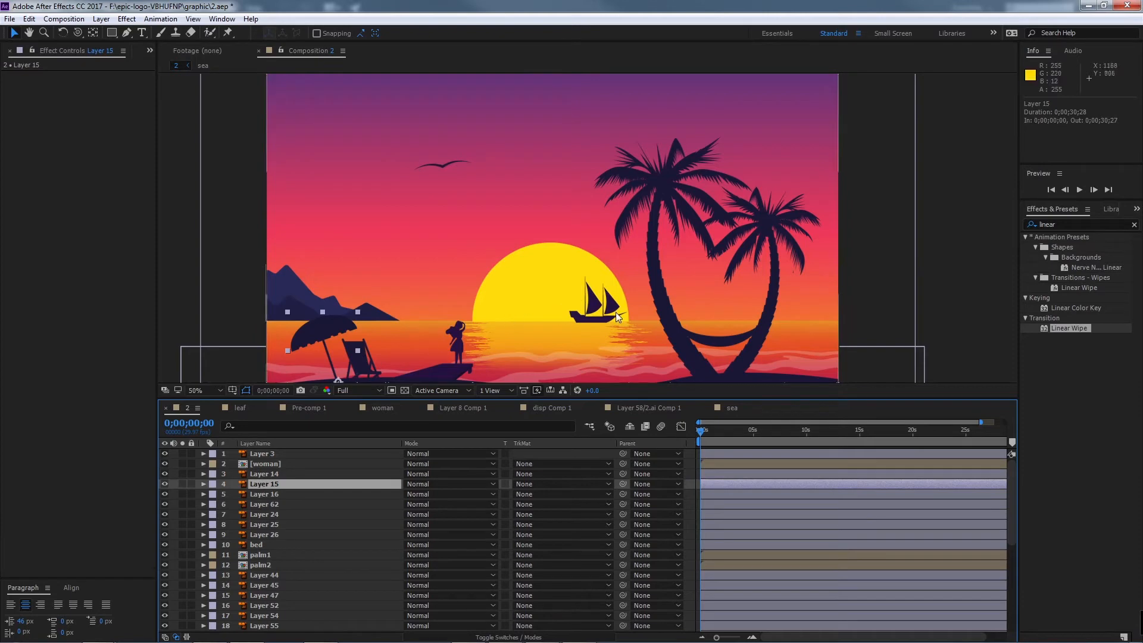
Step: Pre-compose the ship's Layer 24, Layer 25 and Layer 26 into a new composition named "ship"
scroll(304, 524, "down", 1)
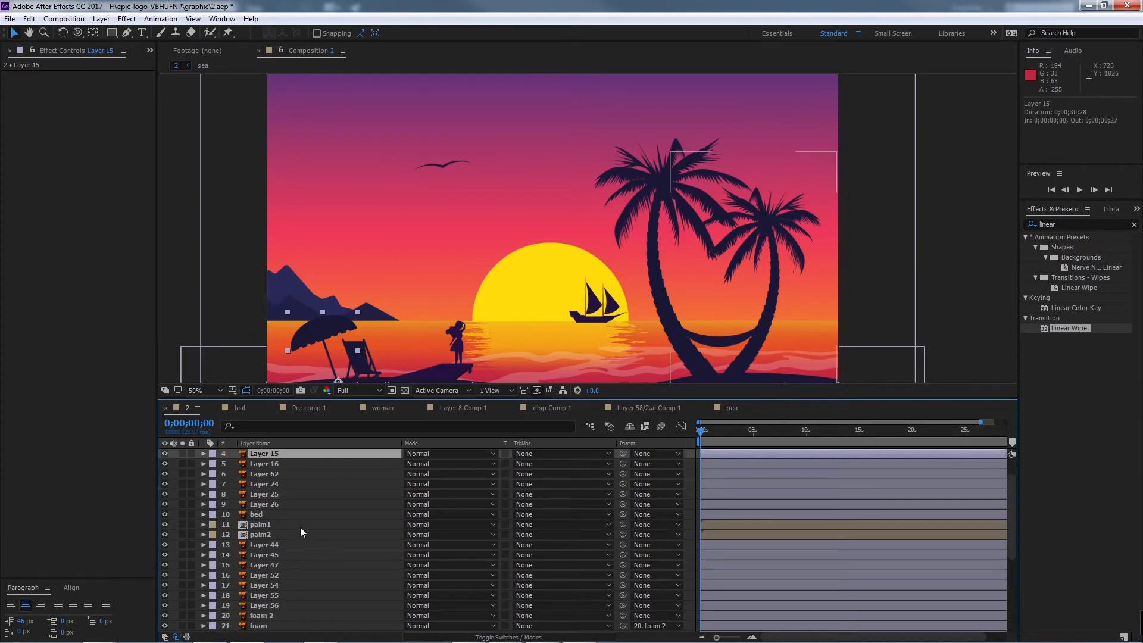
left_click(269, 494, "shift")
left_click(269, 484, "ctrl")
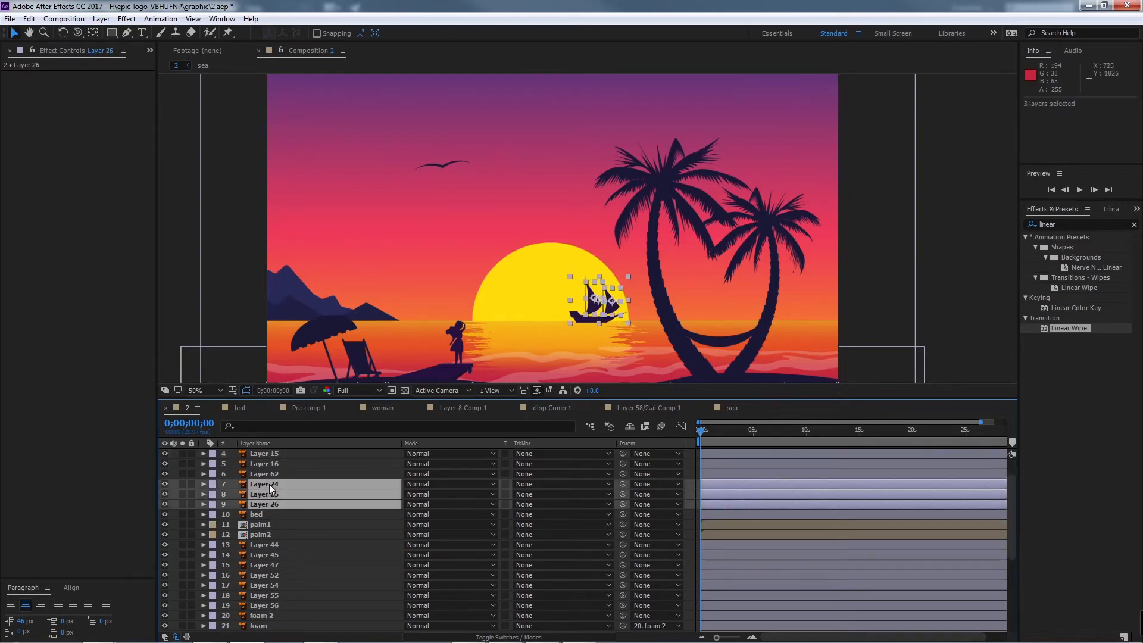
left_click(165, 484)
left_click(166, 483)
key("ctrl+shift+c")
type("ship")
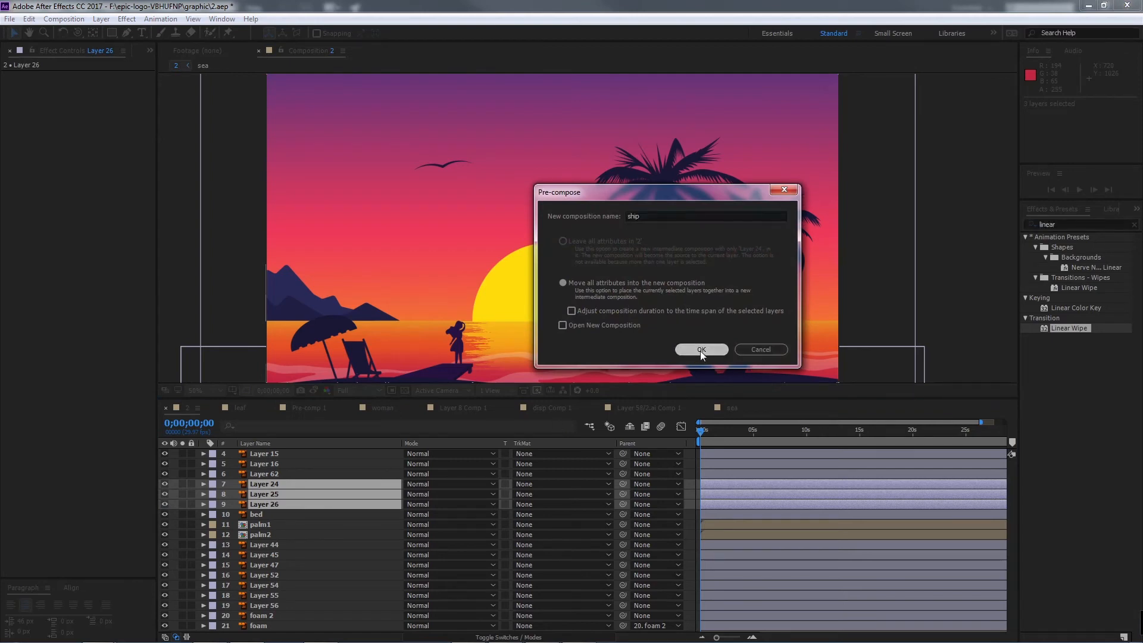
left_click(700, 351)
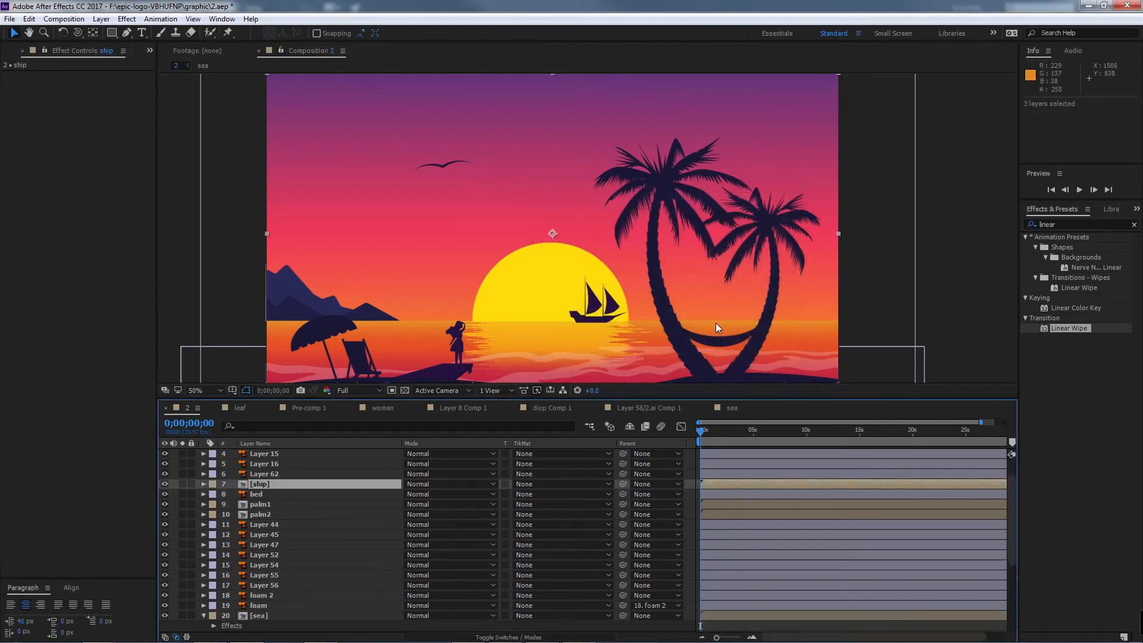
Step: Open the ship pre-comp and crop it to a region of interest about 568 × 380 px around the ship
double_click(313, 483)
left_click_drag(672, 256, 623, 234)
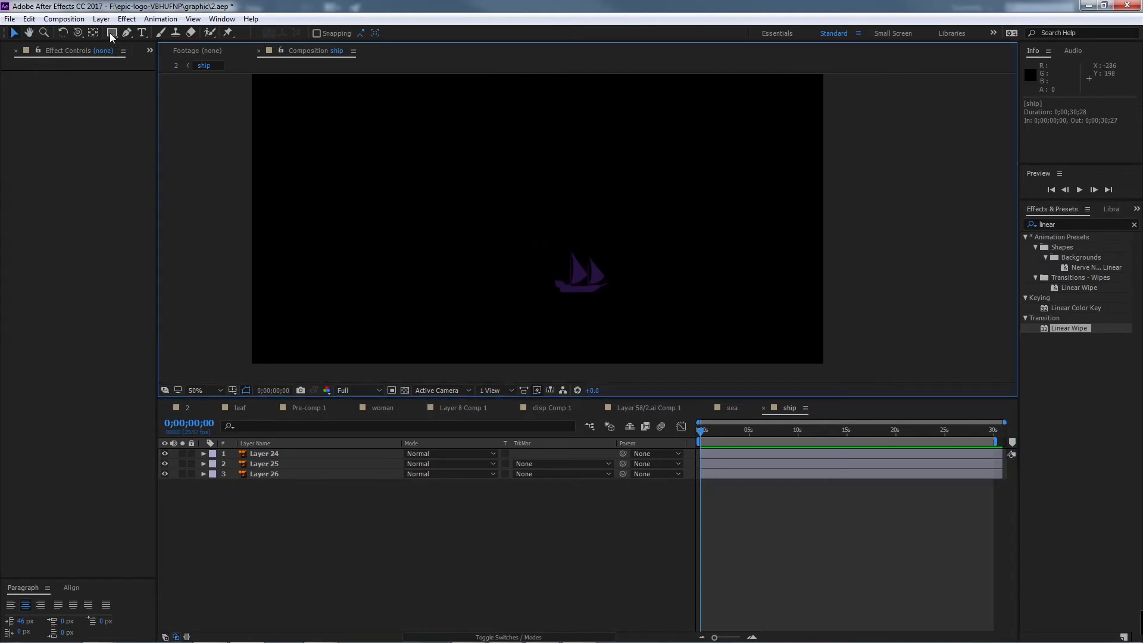
left_click(391, 389)
left_click_drag(497, 215, 670, 331)
left_click(63, 18)
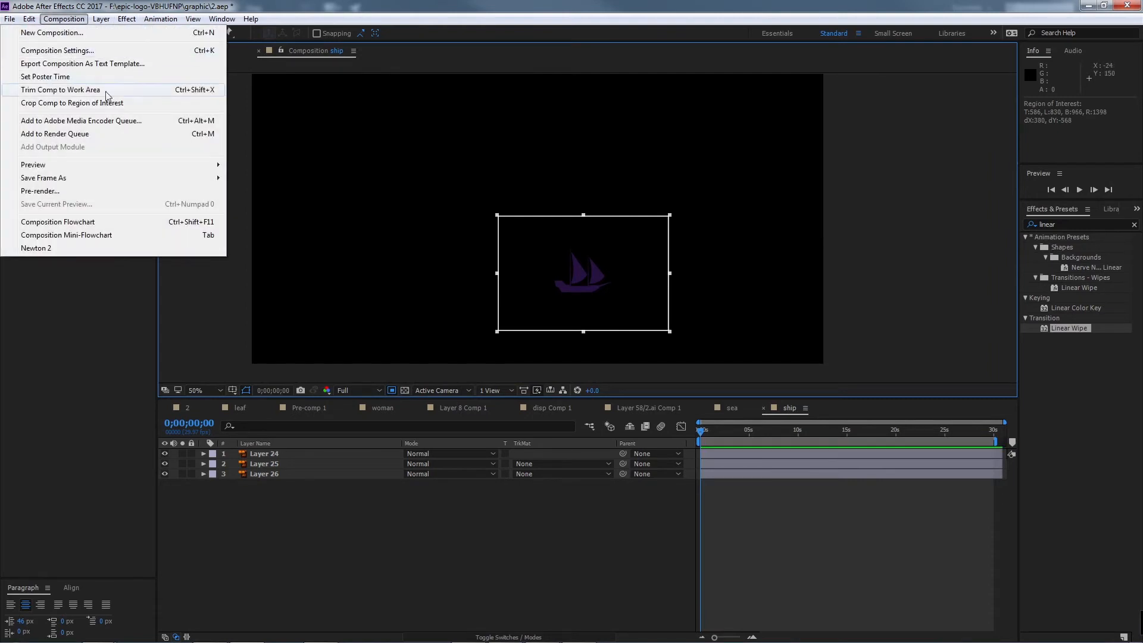
left_click(90, 103)
key("period")
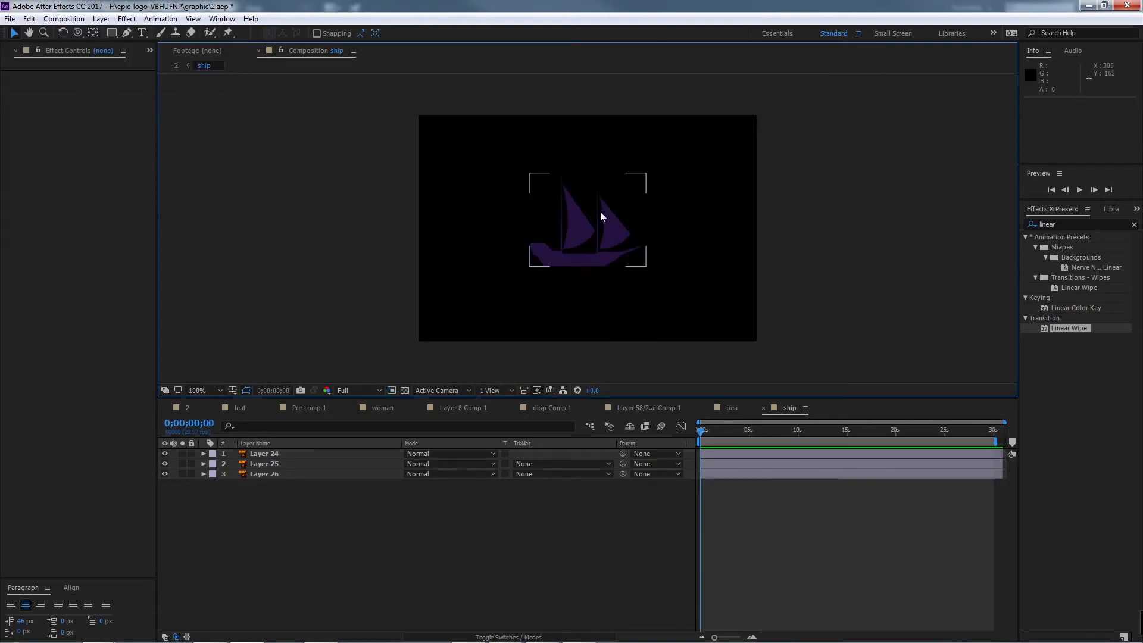
Step: Scrub the ship composition and examine which parts Layer 24 and Layer 25 contain, briefly hiding Layer 24
left_click_drag(699, 430, 771, 435)
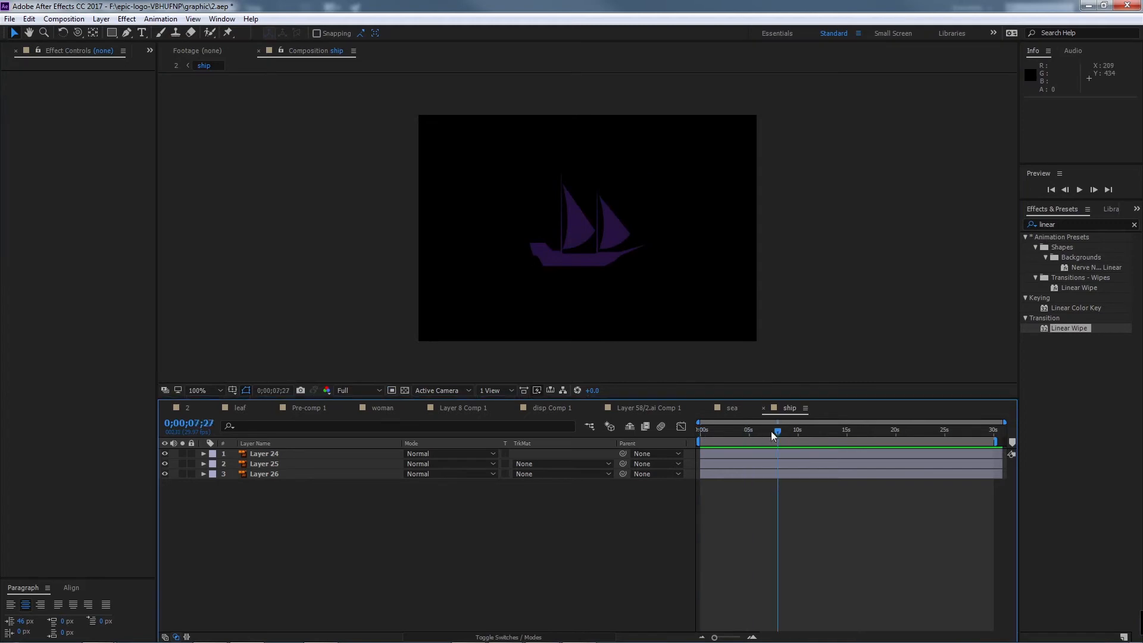
key("Home")
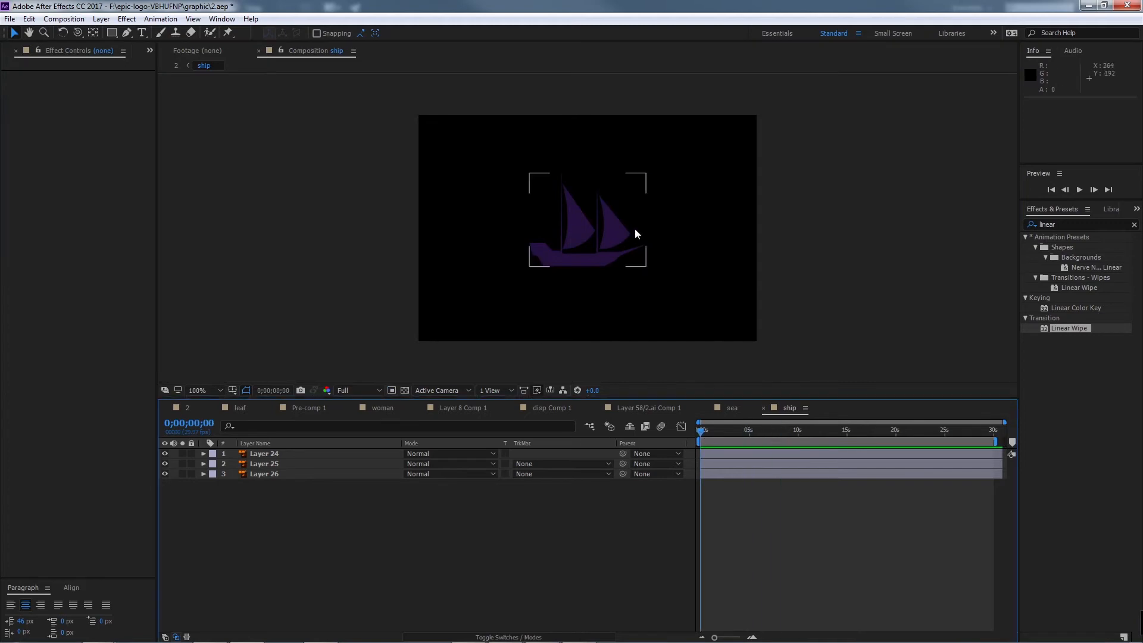
left_click(594, 266)
scroll(587, 202, "up", 1)
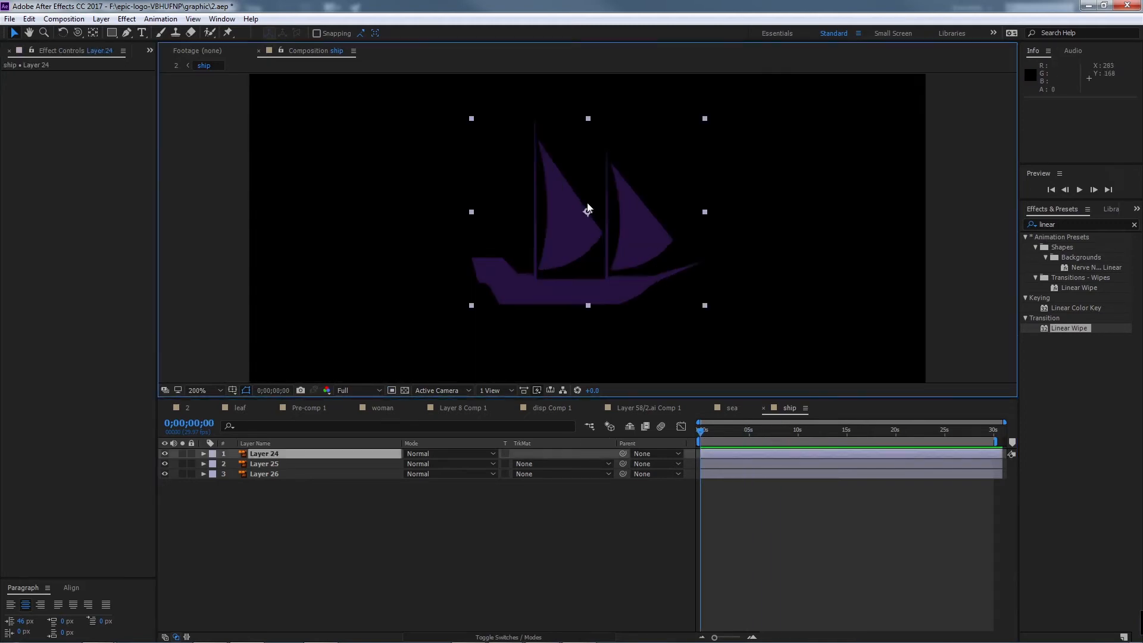
left_click(288, 466)
left_click(285, 452, "shift")
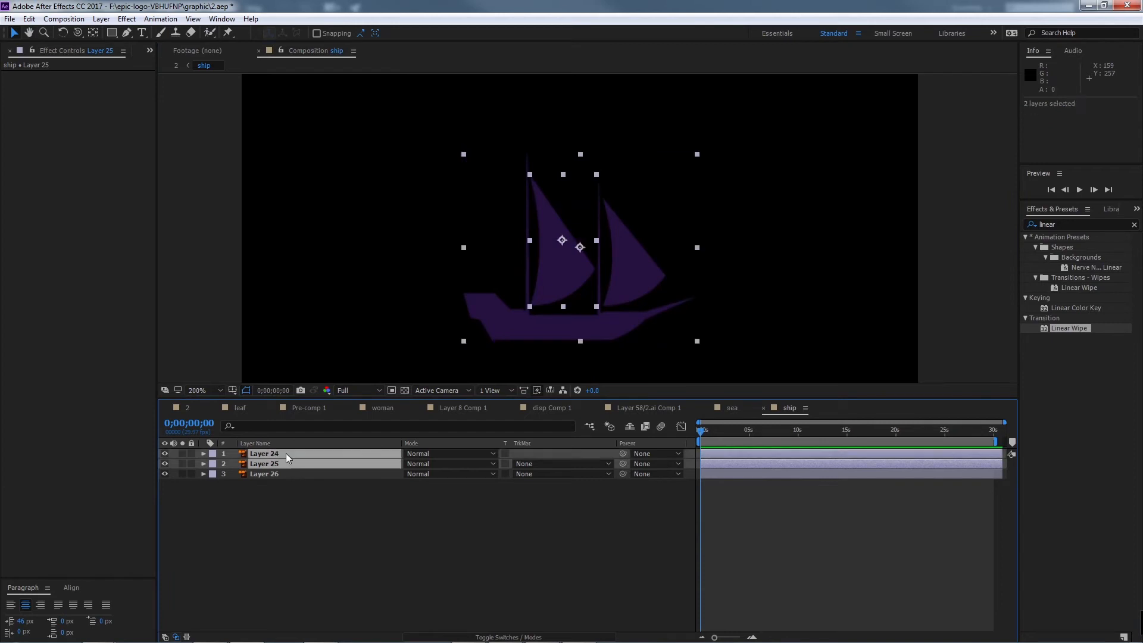
left_click(244, 513)
left_click(256, 455)
left_click(165, 453)
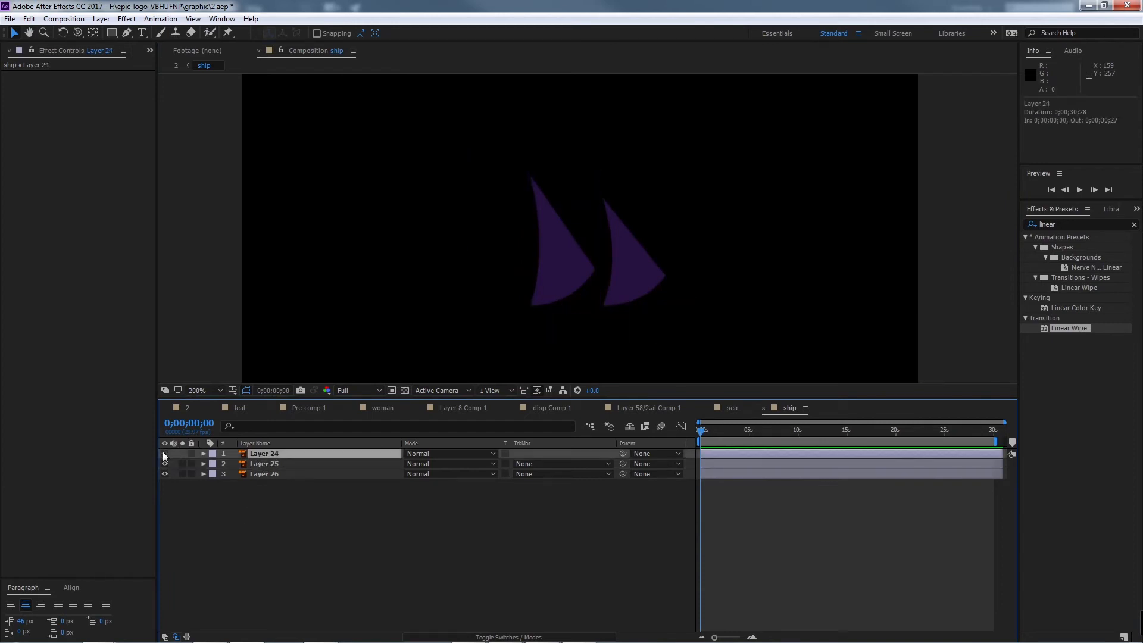
left_click(165, 454)
Step: Create shapes from the vector Layer 25, the ship's larger sail, and select the resulting outlines layer
left_click(280, 464)
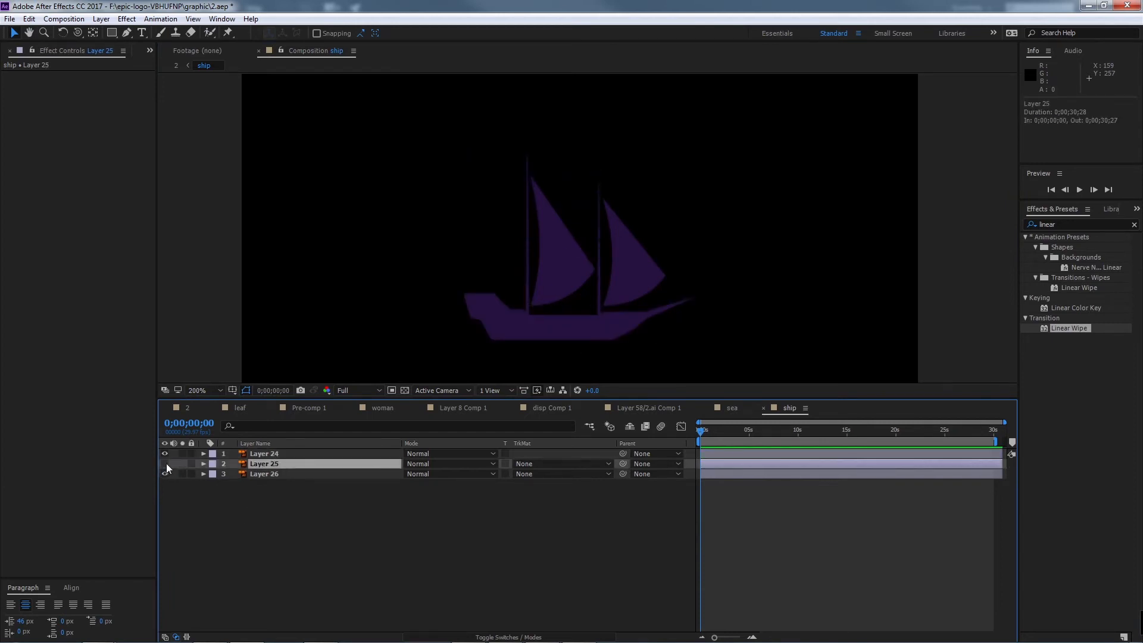
right_click(280, 463)
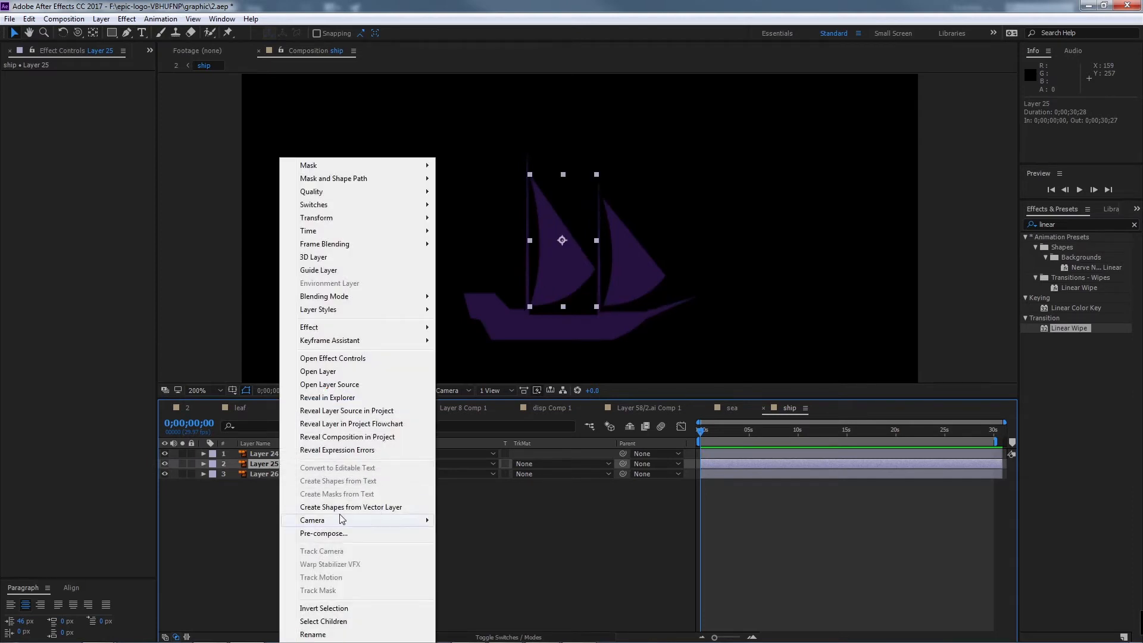
left_click(402, 509)
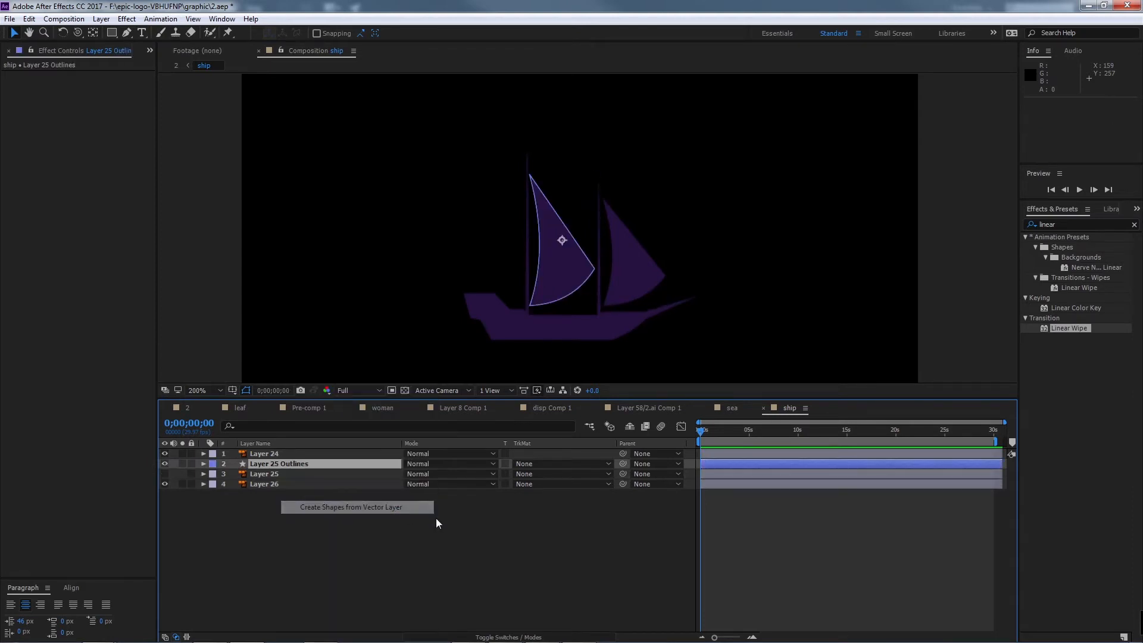
key("space")
left_click_drag(589, 234, 594, 242)
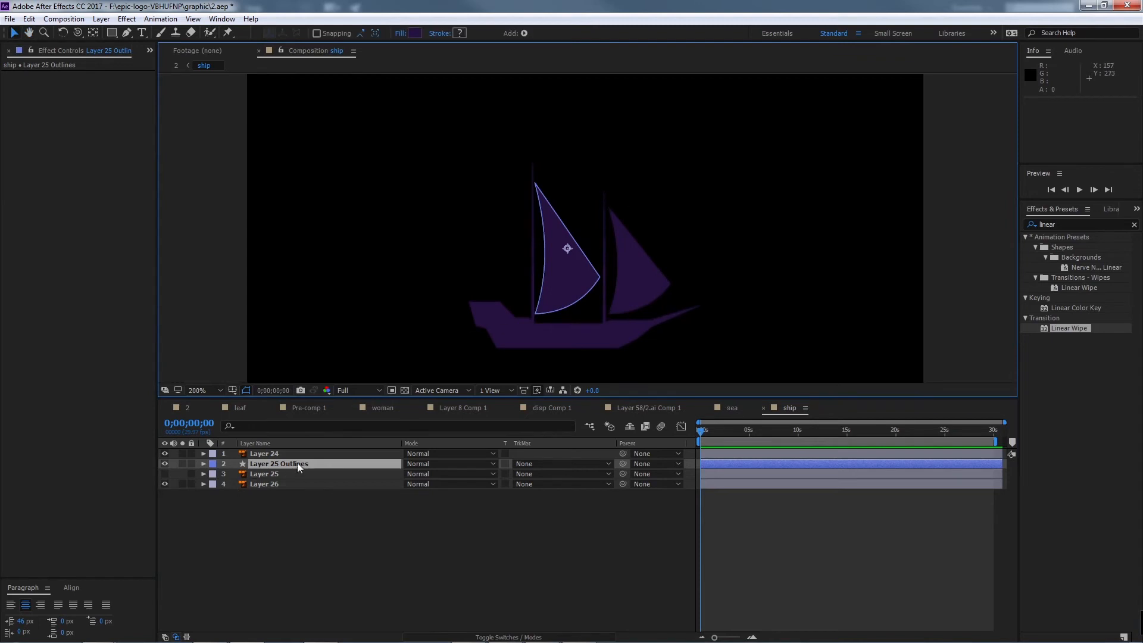
left_click(297, 463)
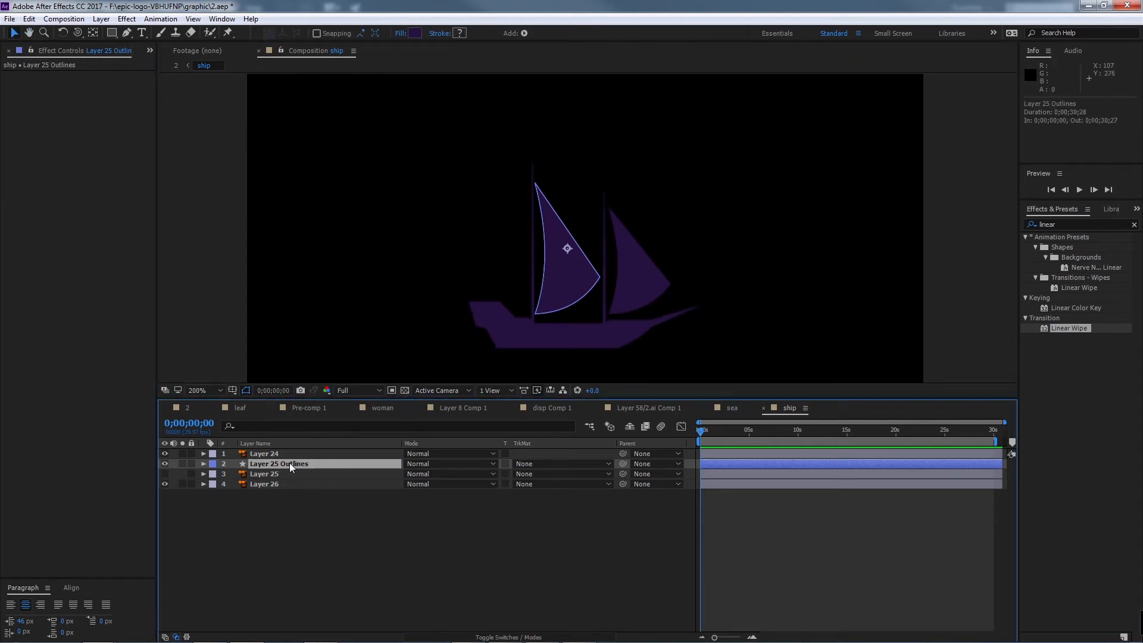
Step: Delete the Layer 25 and Layer 26 layers from the ship composition
left_click(266, 475)
key("Delete")
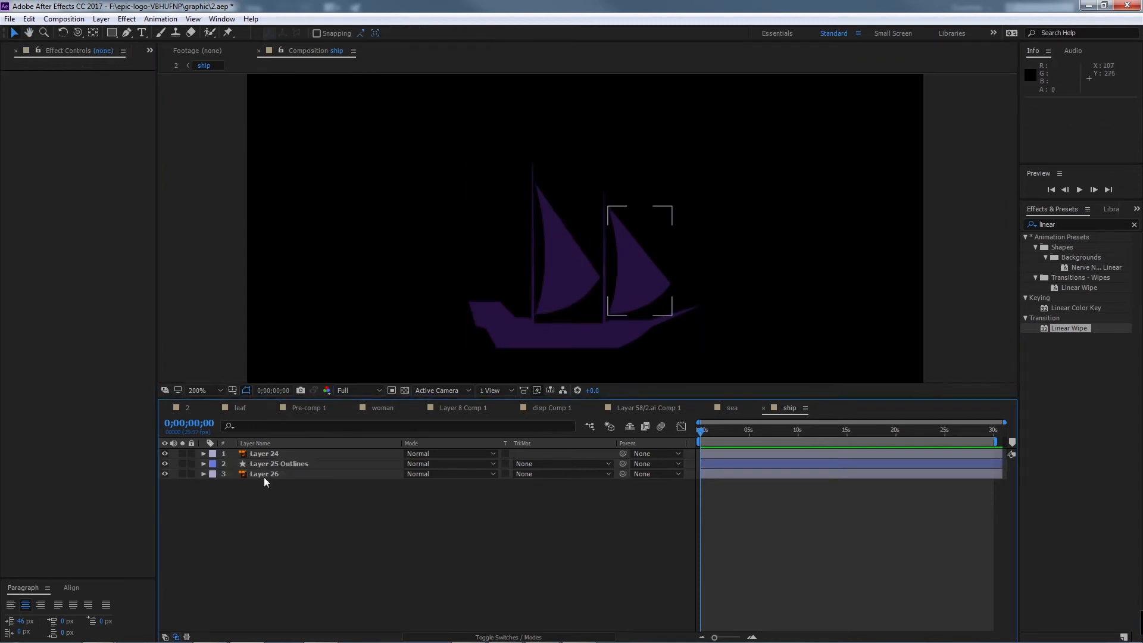
key("Delete")
Step: Find the Wave Warp effect by searching for "wav" and apply it to Layer 25 Outlines
left_click(298, 454)
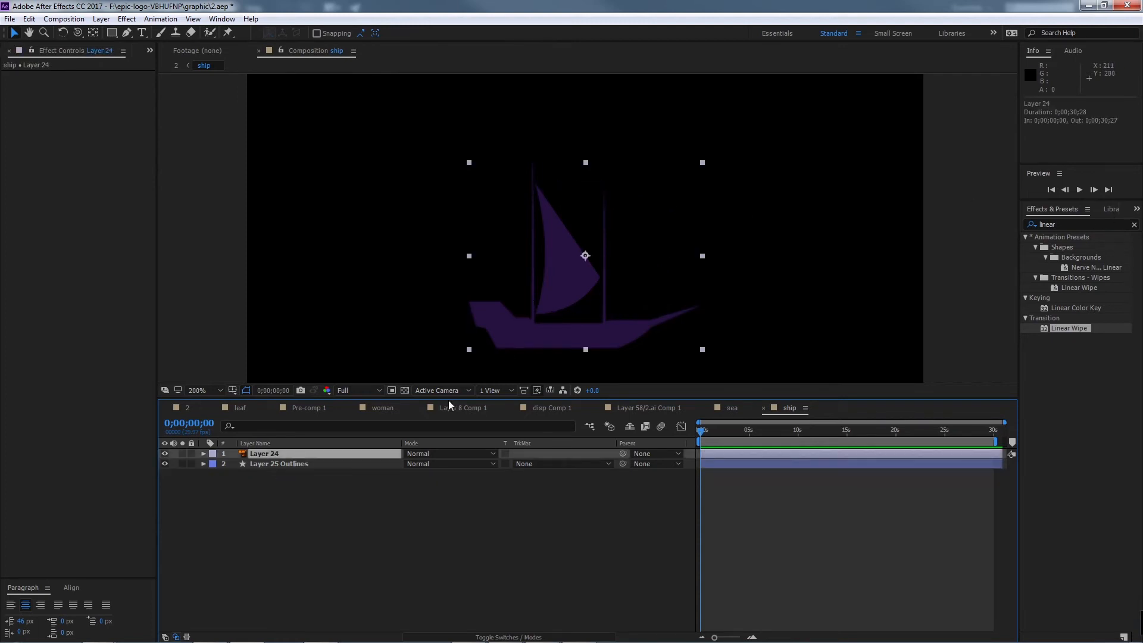
left_click(284, 466)
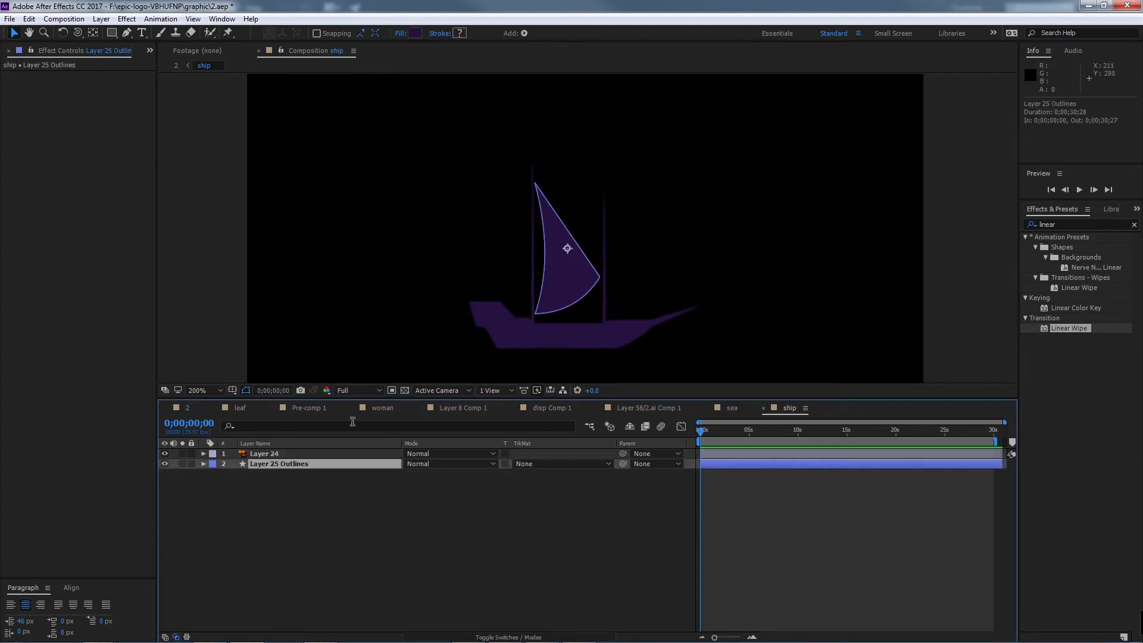
left_click(1081, 225)
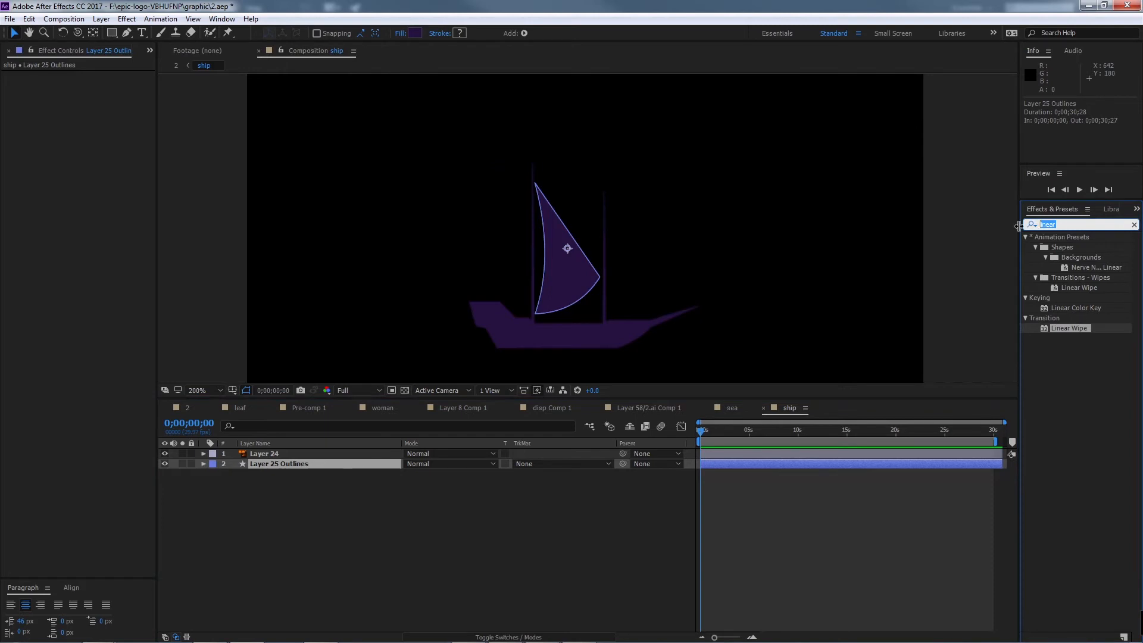
type("wav")
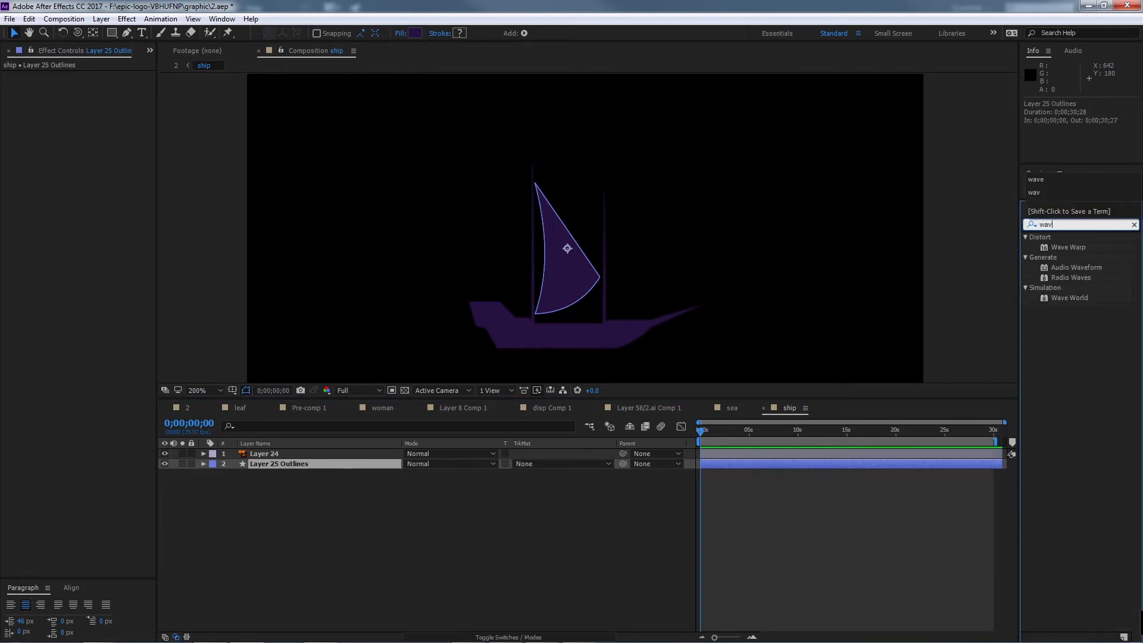
double_click(1082, 249)
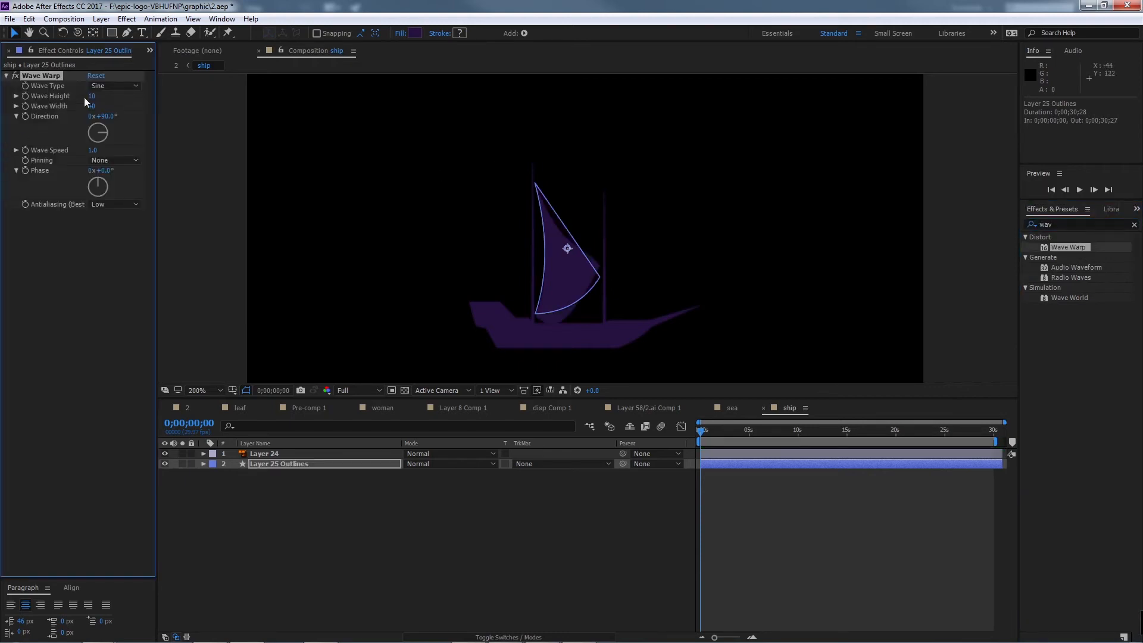
Step: Set the sail's Wave Height to -9 and preview the animation
left_click_drag(94, 95, 79, 107)
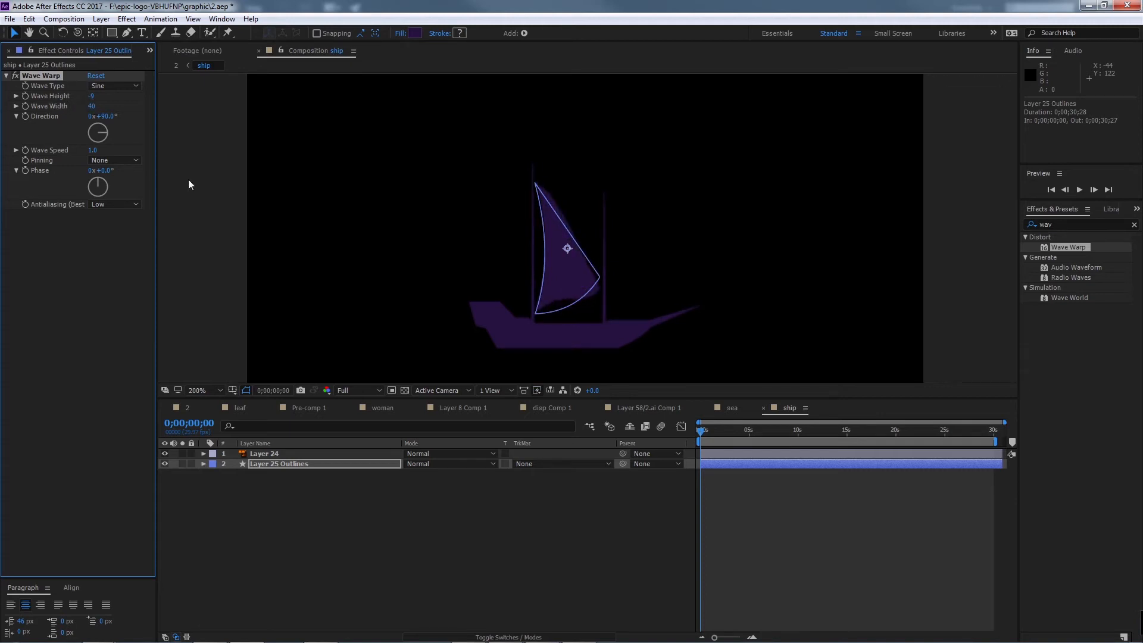
left_click(811, 513)
key("space")
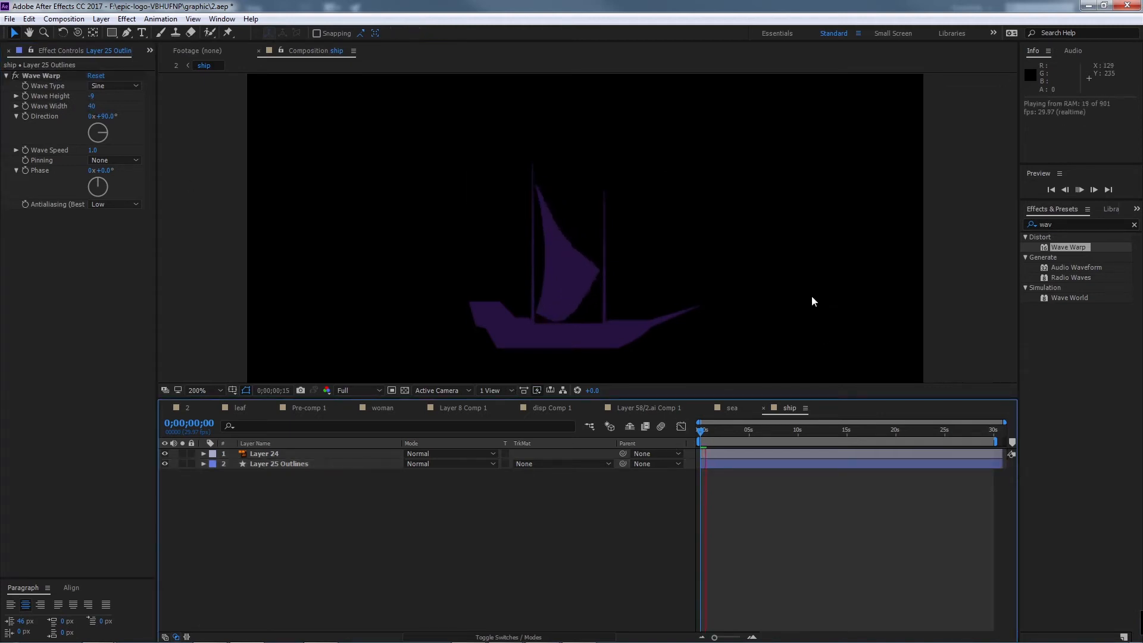
key("space")
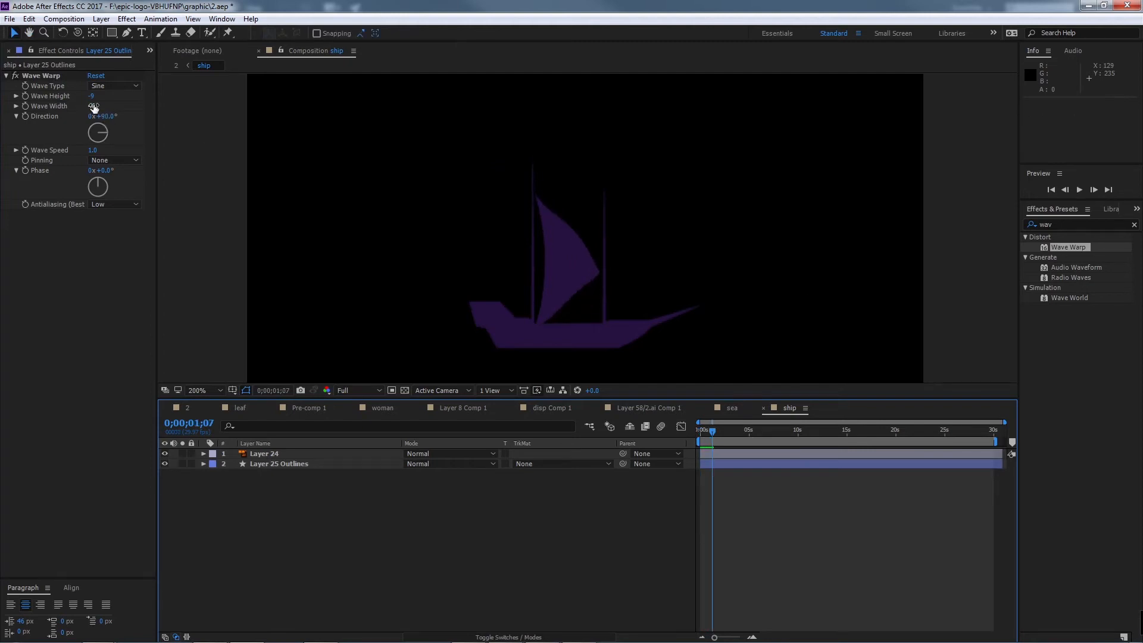
Step: Reduce the sail's Wave Width to 37 and play the animation
left_click_drag(93, 100, 76, 107)
key("ctrl+z")
key("space")
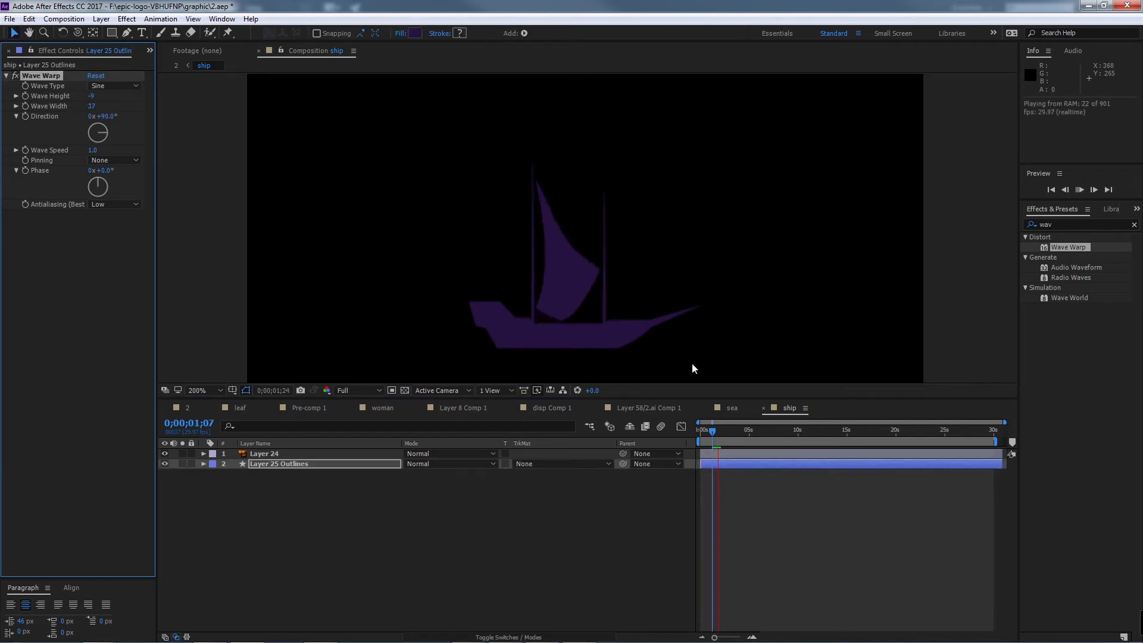
Step: Lower the sail's Wave Width to 27 and preview the animation from the first frame
left_click_drag(90, 106, 38, 112)
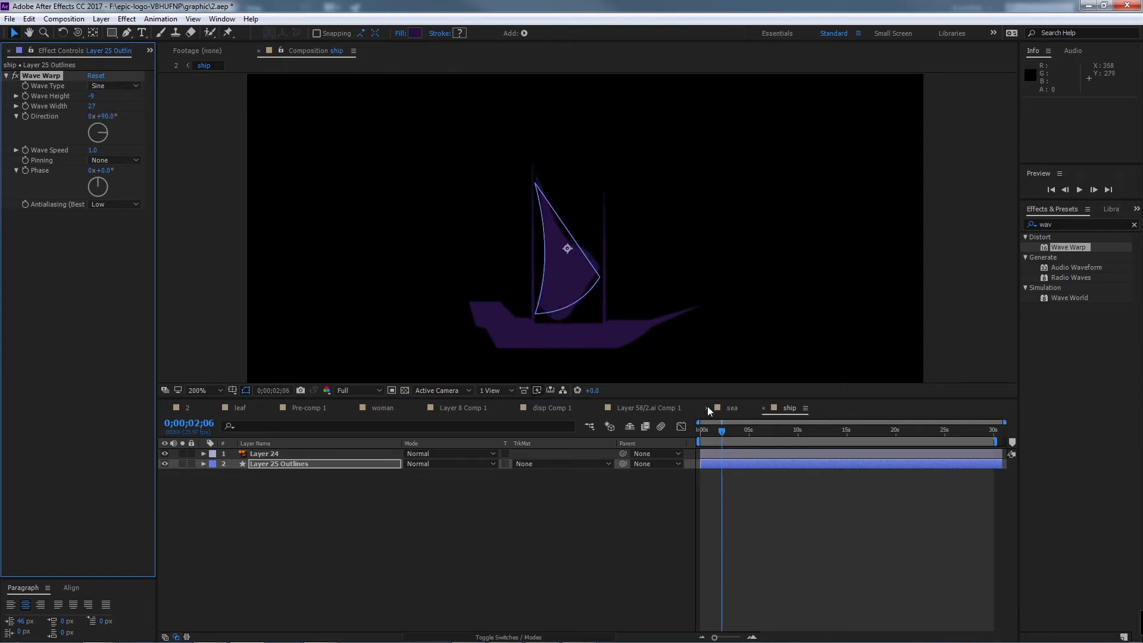
left_click_drag(721, 431, 698, 434)
key("space")
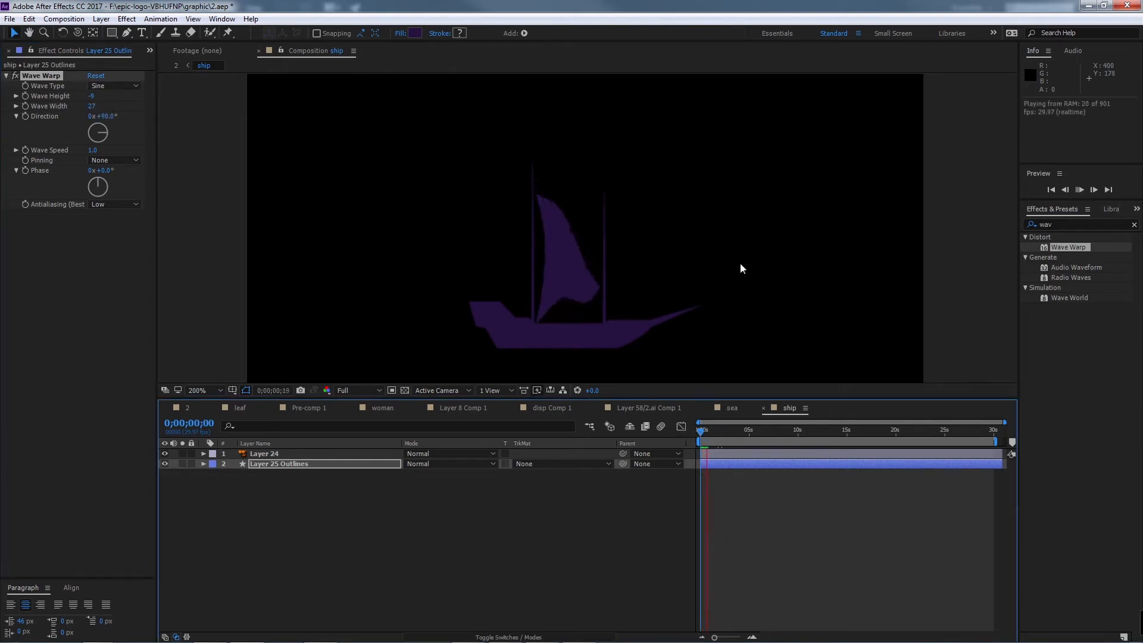
key("space")
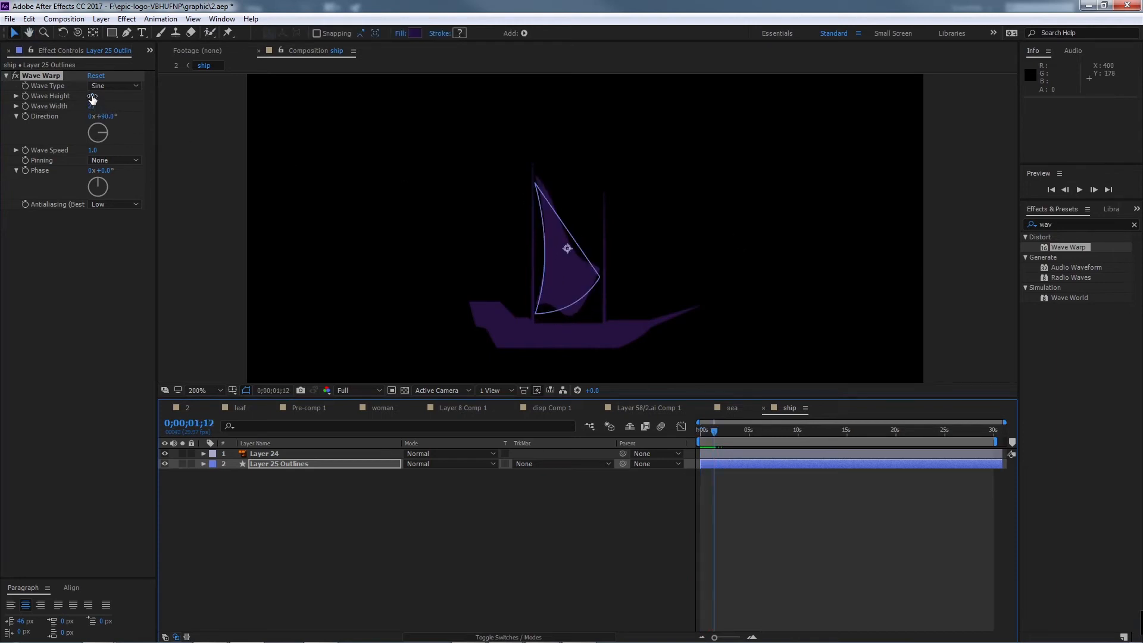
Step: Set both Wave Height and Wave Width to 1 on the sail's Wave Warp and preview it
left_click_drag(92, 96, 98, 98)
left_click(93, 97)
type("1")
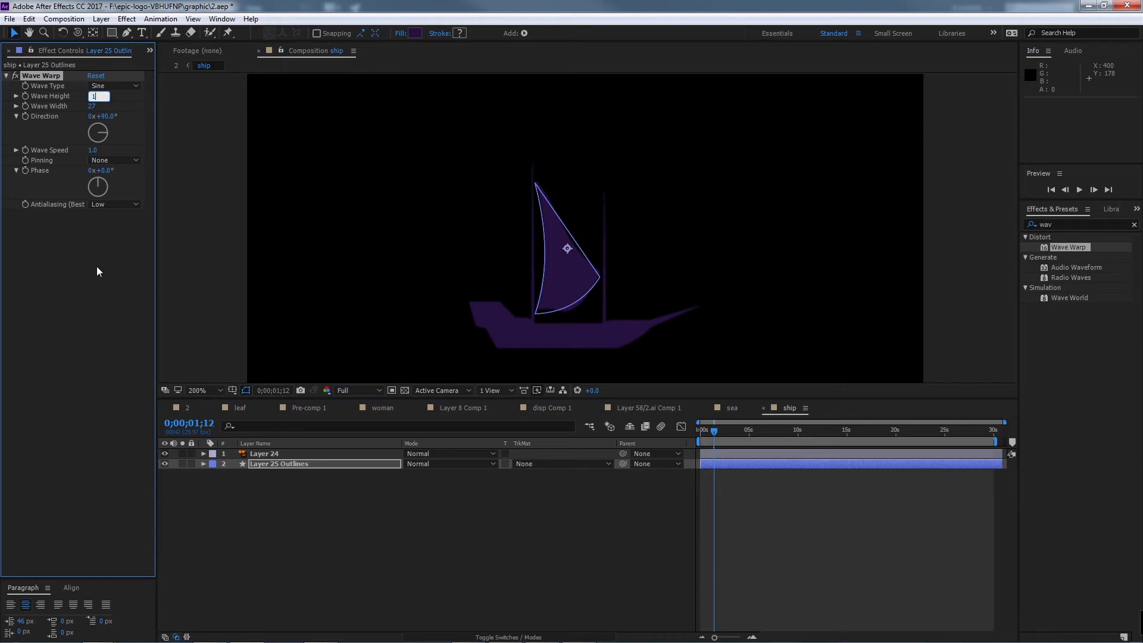
left_click(97, 266)
left_click(89, 106)
type("1")
left_click(92, 278)
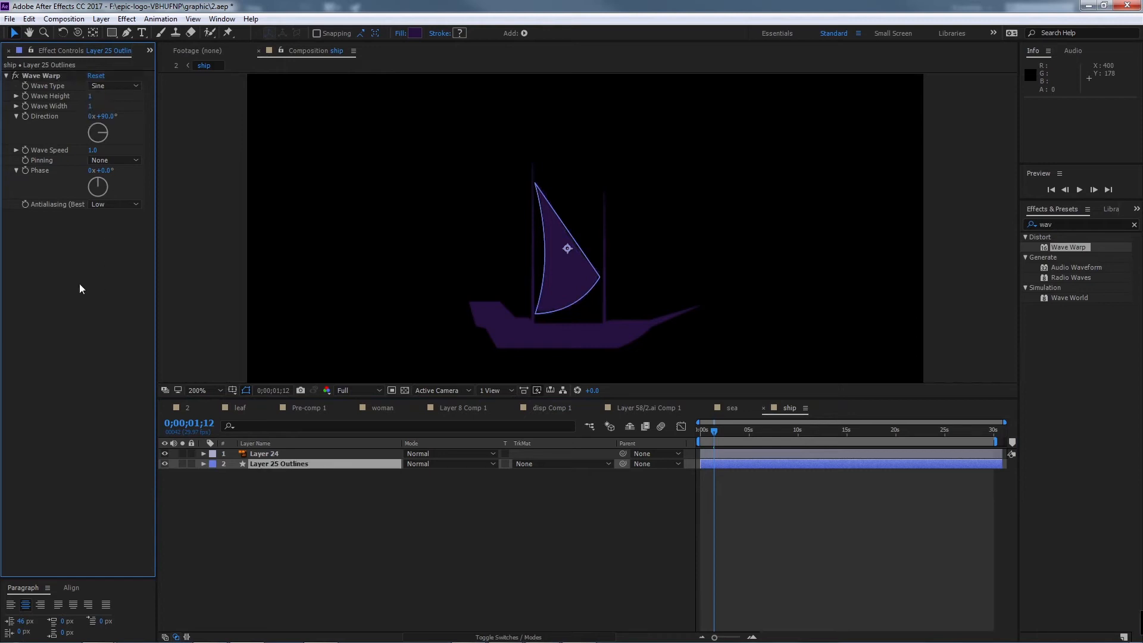
key("space")
key("space")
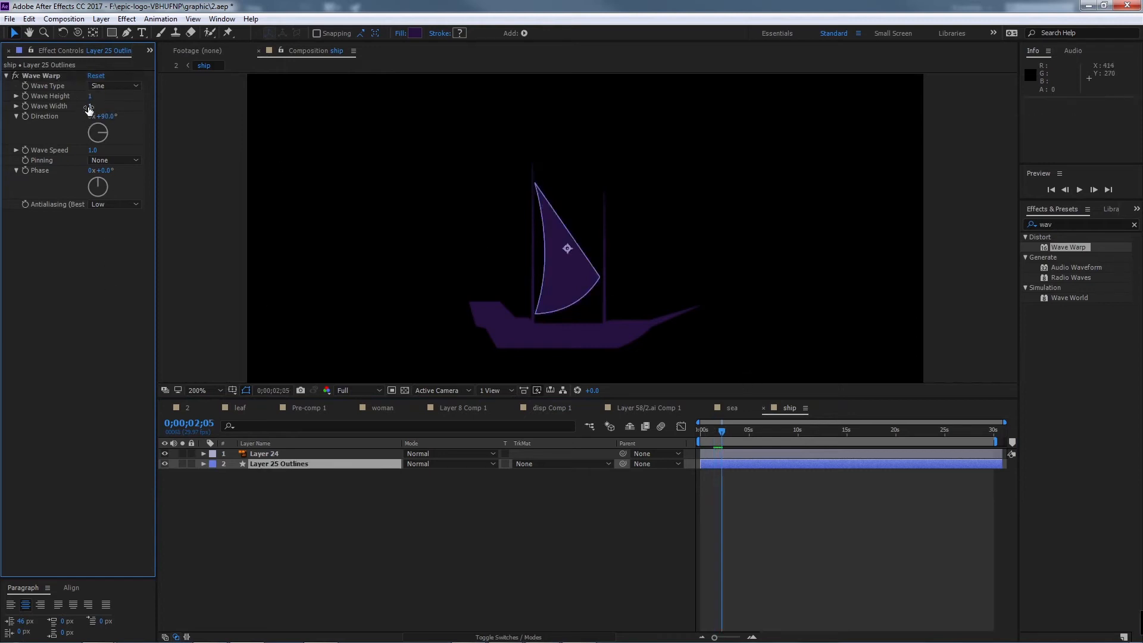
Step: Set the sail's Wave Width to 3 and preview the motion
left_click(90, 107)
type("3")
left_click(94, 272)
key("space")
key("space")
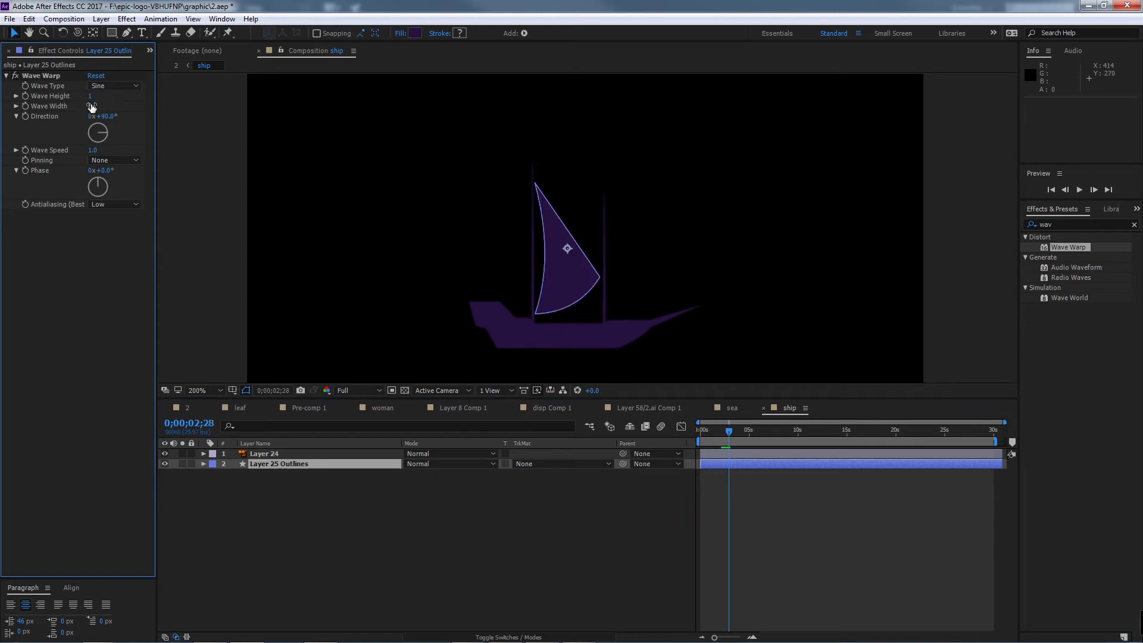
Step: Set the sail's Wave Width to 8 and preview from the start of the composition
left_click(91, 107)
type("8")
left_click_drag(732, 429, 710, 429)
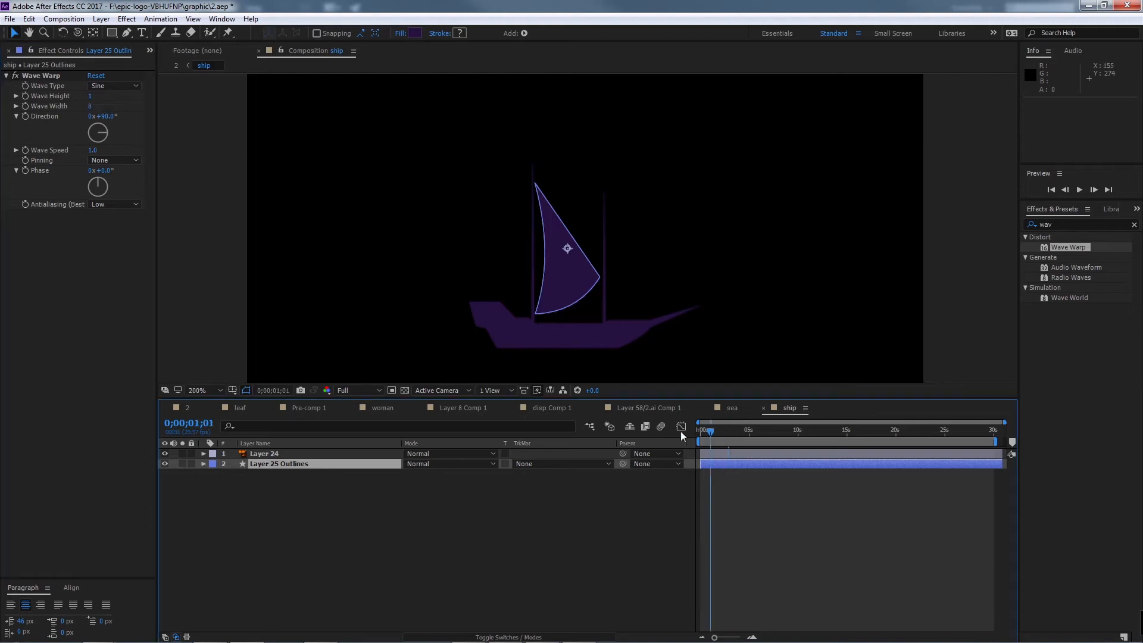
key("Home")
key("space")
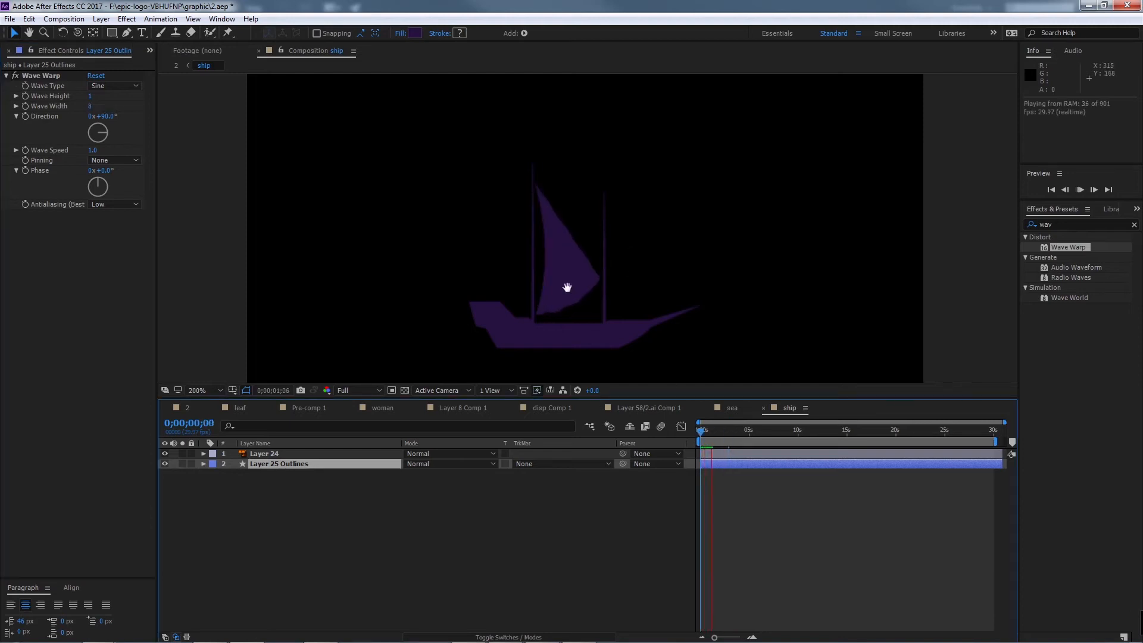
Step: Raise the sail's Wave Height to 2 and play the composition from the beginning
left_click(90, 96)
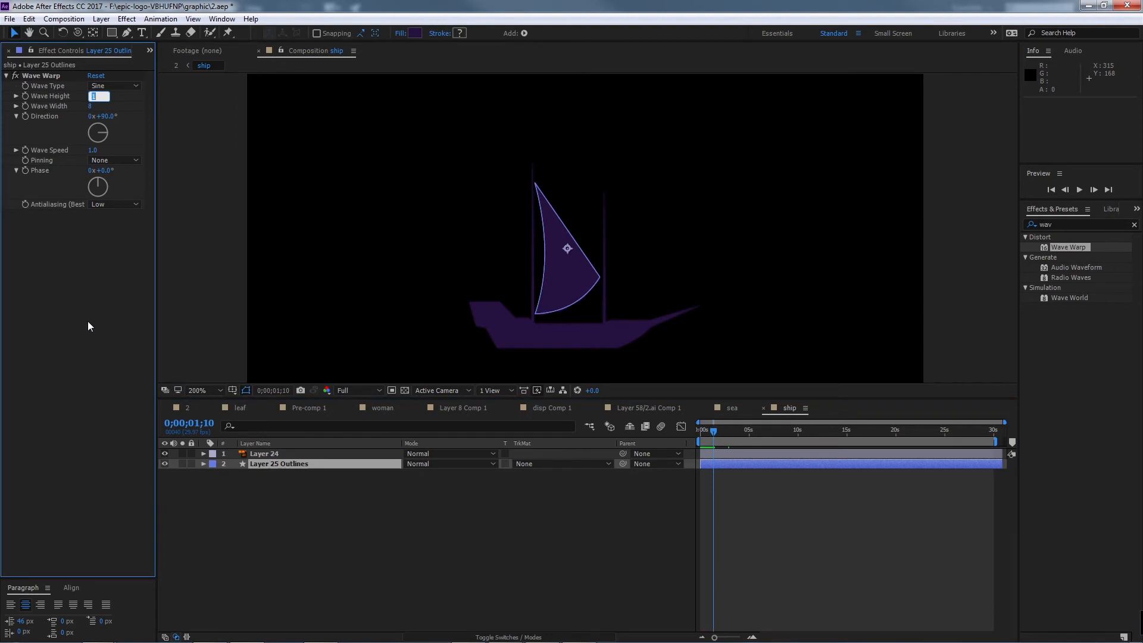
key("Return")
key("Home")
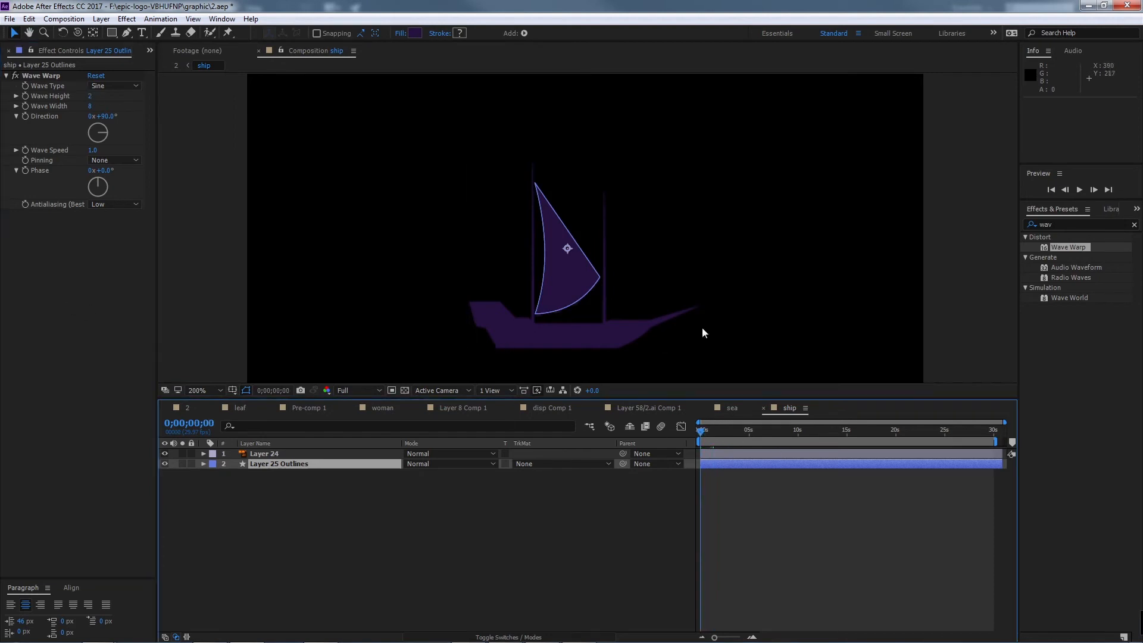
key("space")
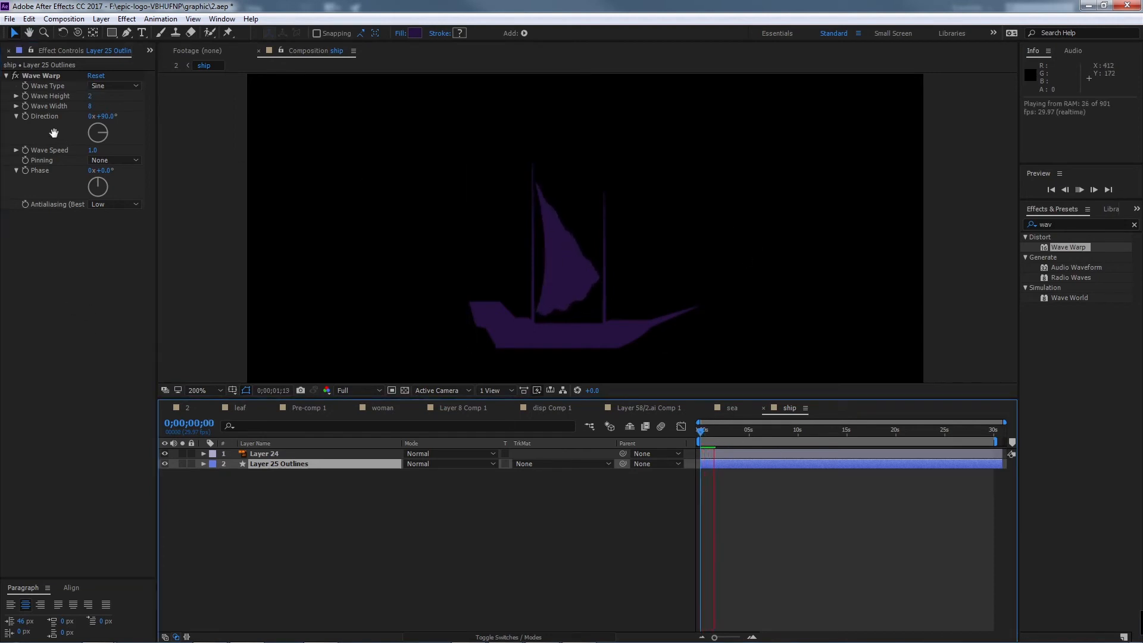
key("space")
Step: Set the sail's Wave Height to 4 and Wave Width to 27, and preview from the first frame
left_click(90, 96)
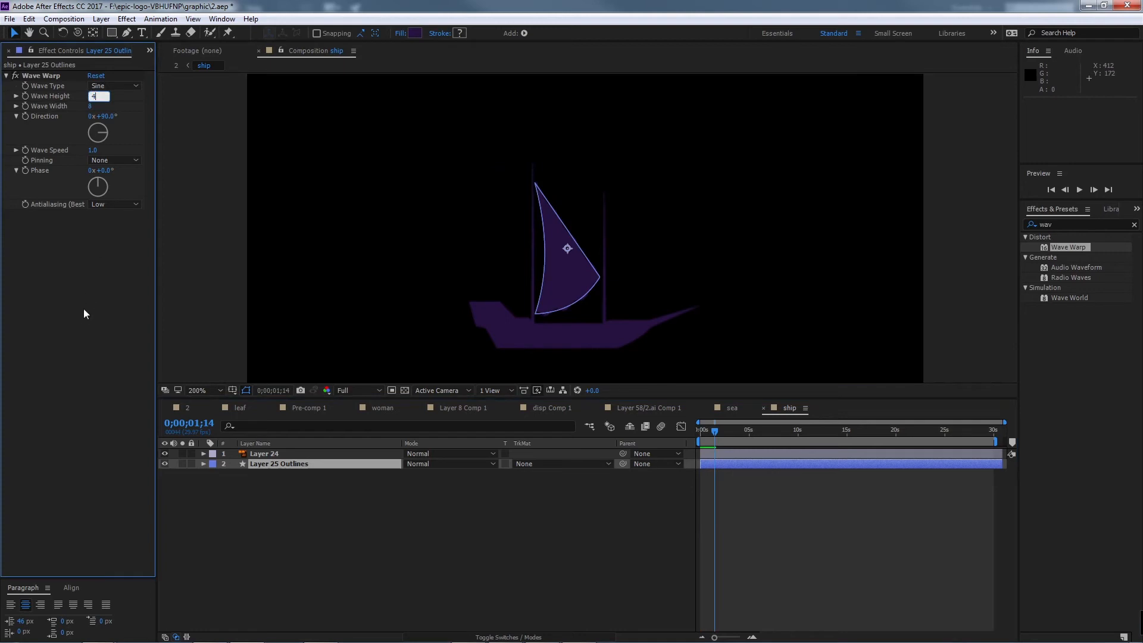
key("Return")
left_click_drag(90, 108, 199, 101)
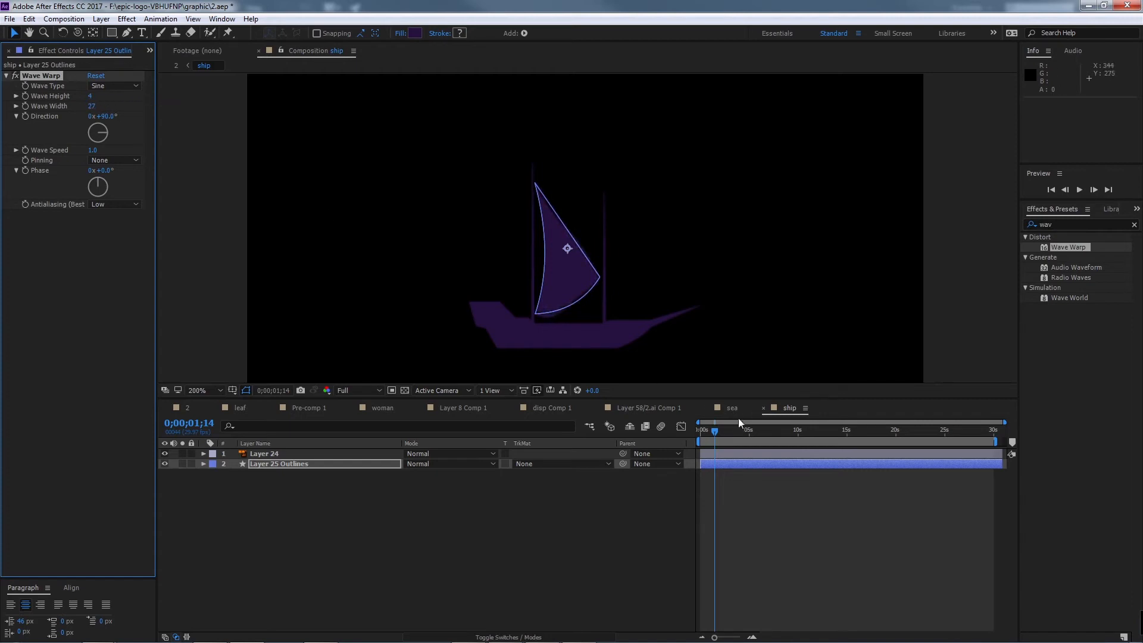
left_click_drag(714, 429, 688, 429)
left_click(806, 591)
key("space")
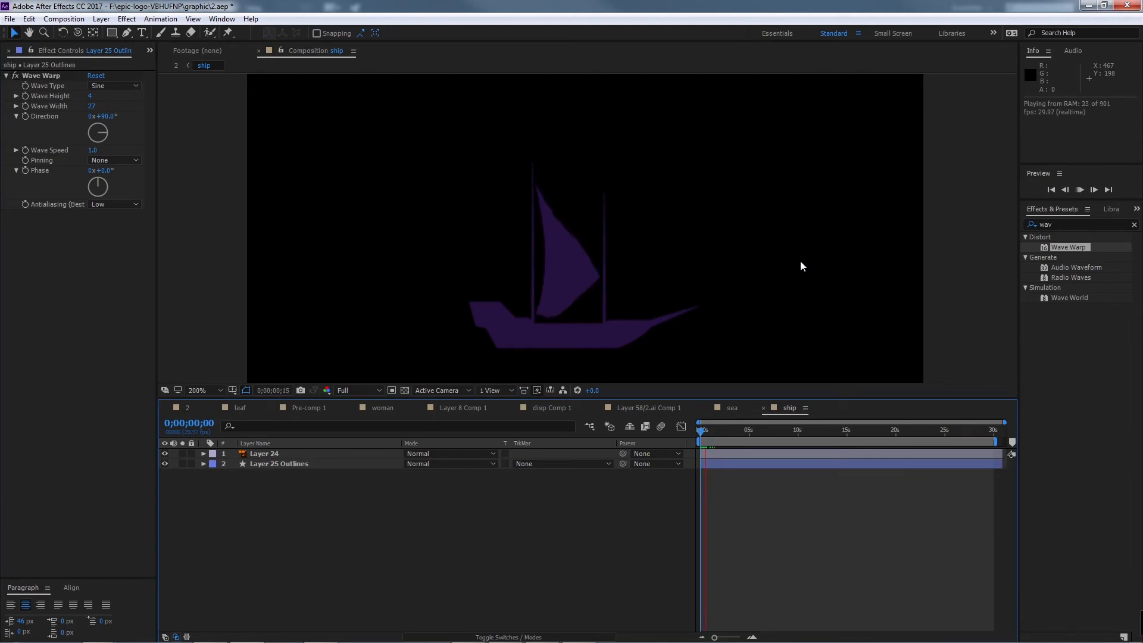
key("space")
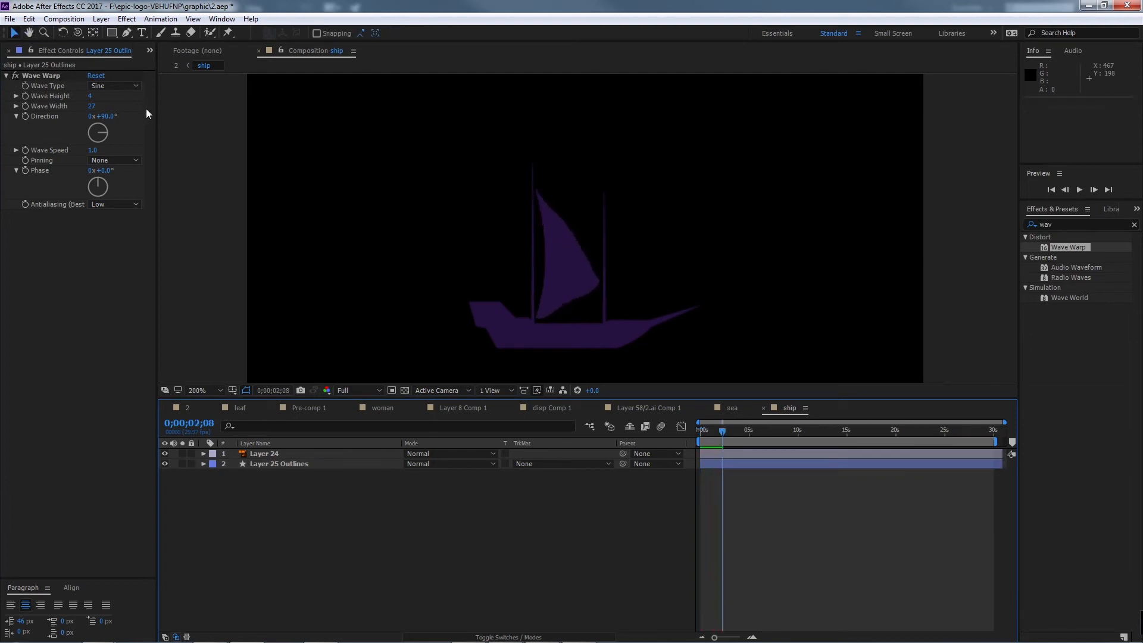
Step: Reduce the sail's Wave Height to 2 and preview the animation from the first frame
left_click(90, 96)
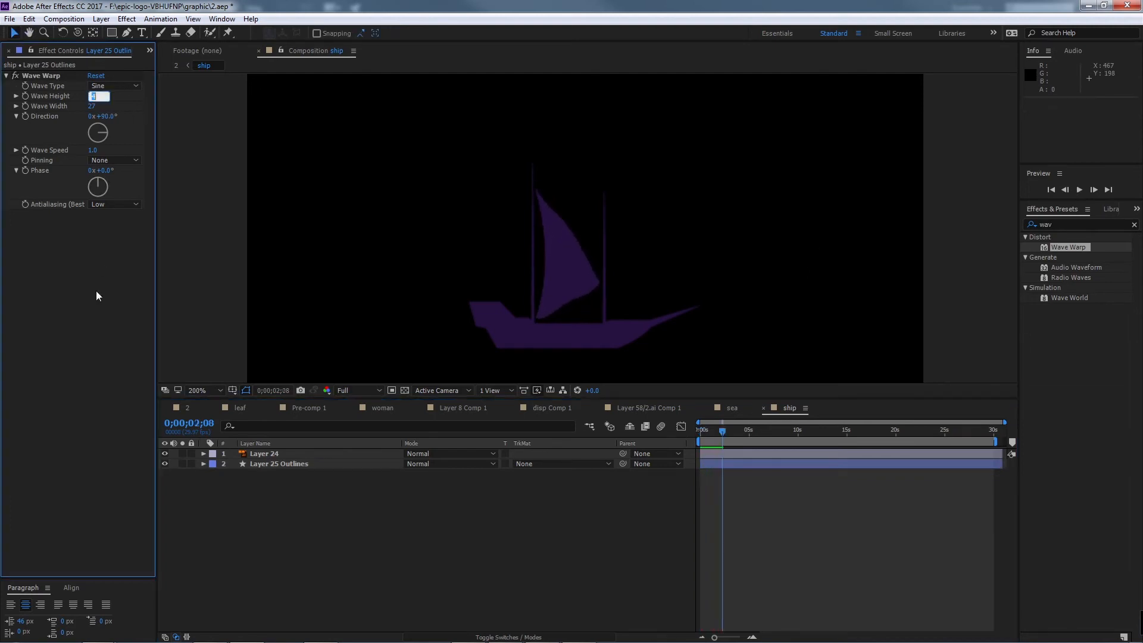
type("2")
key("Return")
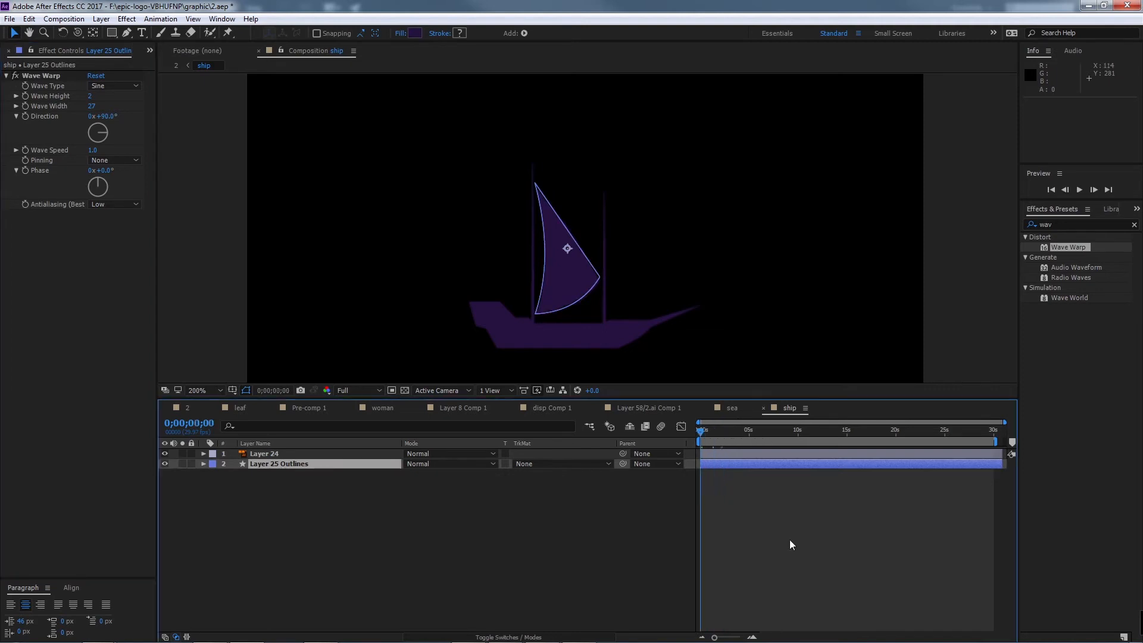
left_click(789, 539)
key("space")
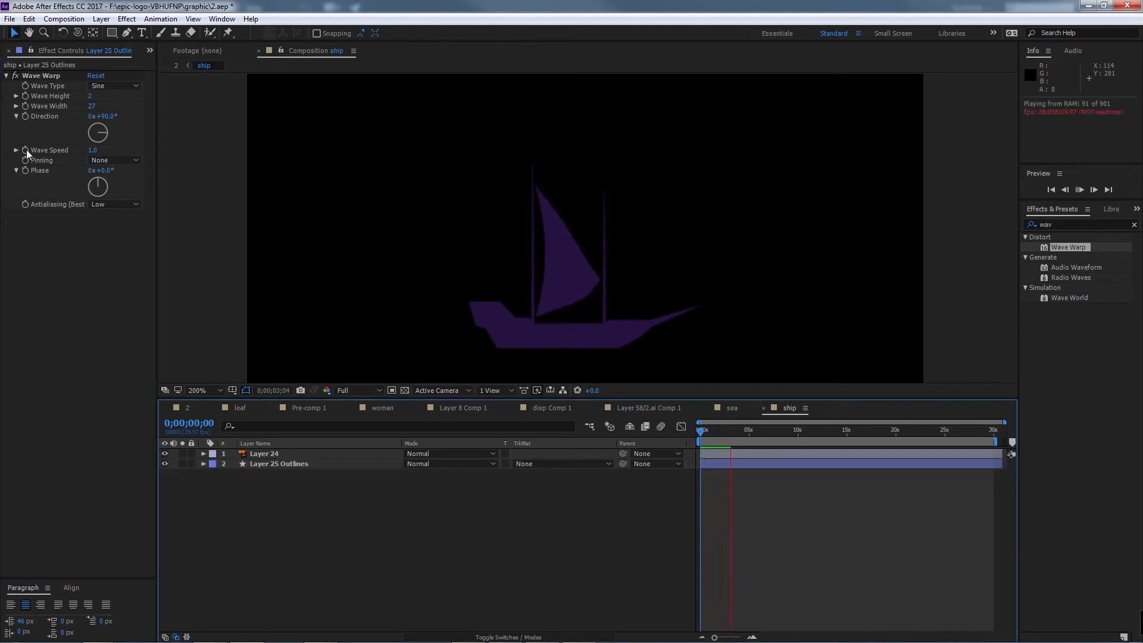
left_click(43, 76)
Step: Duplicate Layer 25 Outlines and move the copy onto the ship's second mast
left_click(300, 463)
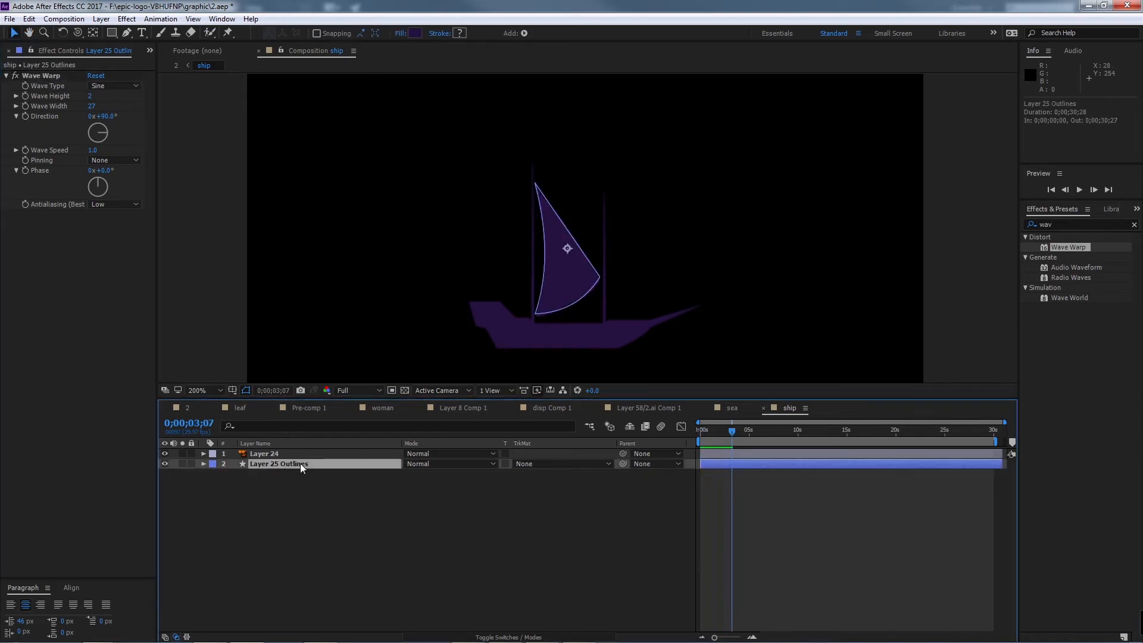
key("ctrl+d")
left_click(566, 283)
left_click_drag(566, 283, 637, 293)
key("Return")
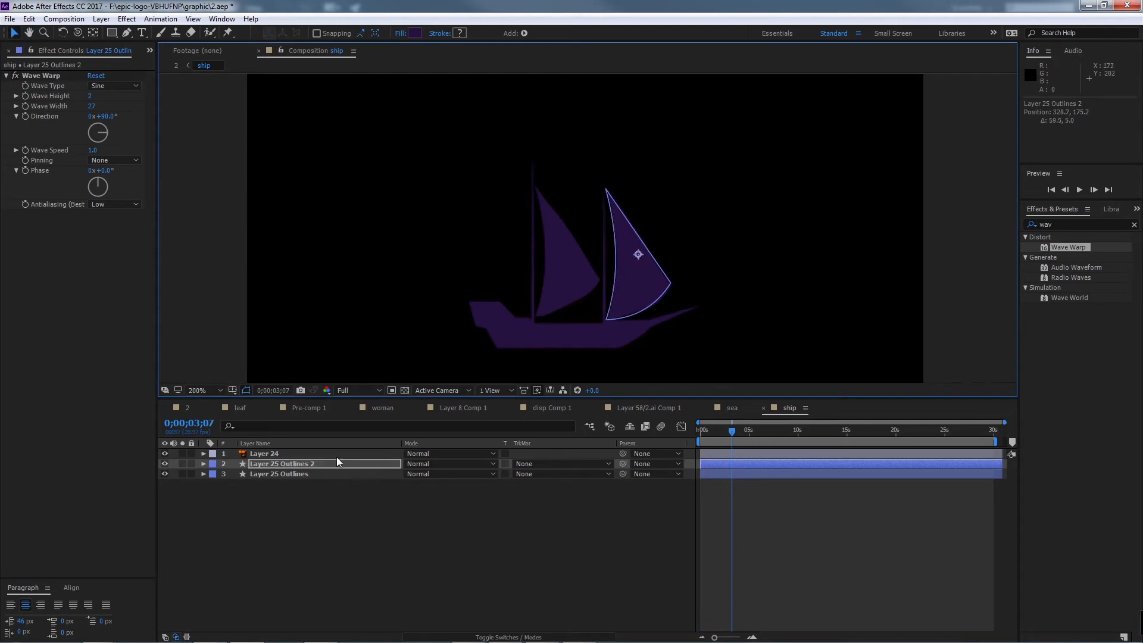
Step: Scale the duplicated sail down to 84% and nudge it into line with the second mast
key("s")
left_click_drag(424, 473, 418, 473)
left_click_drag(648, 288, 642, 289)
Step: Set the duplicated sail's Wave Width to 24 and Wave Height to 3, and preview both sails from the start
left_click(320, 464)
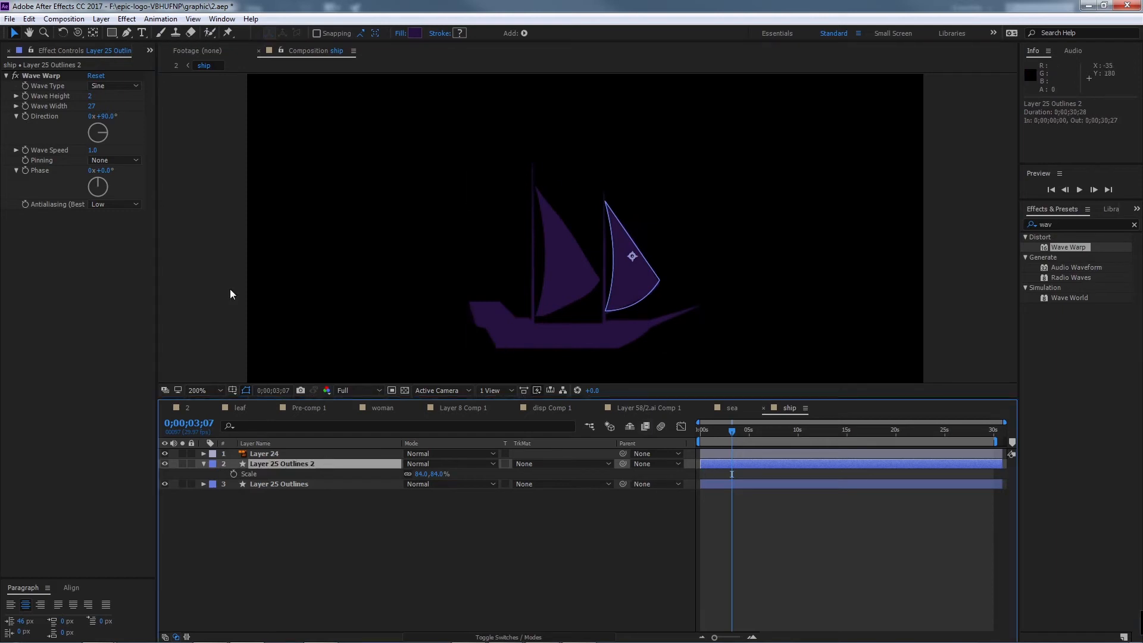
left_click(92, 106)
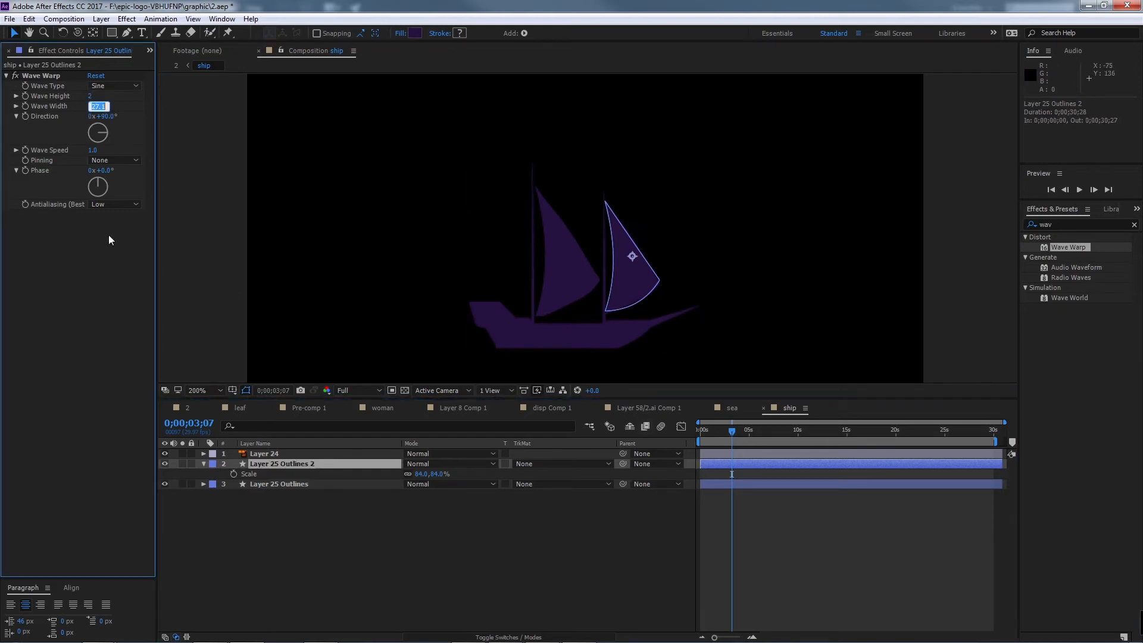
left_click(99, 107)
type("4")
left_click(86, 284)
left_click(91, 97)
left_click(87, 294)
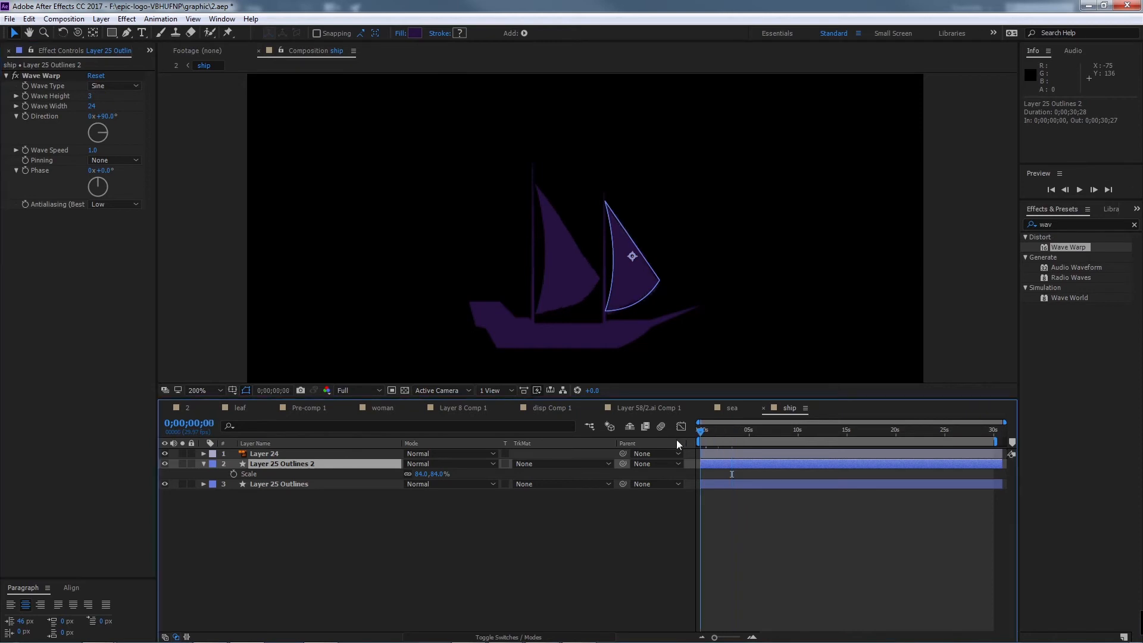
left_click(755, 288)
key("space")
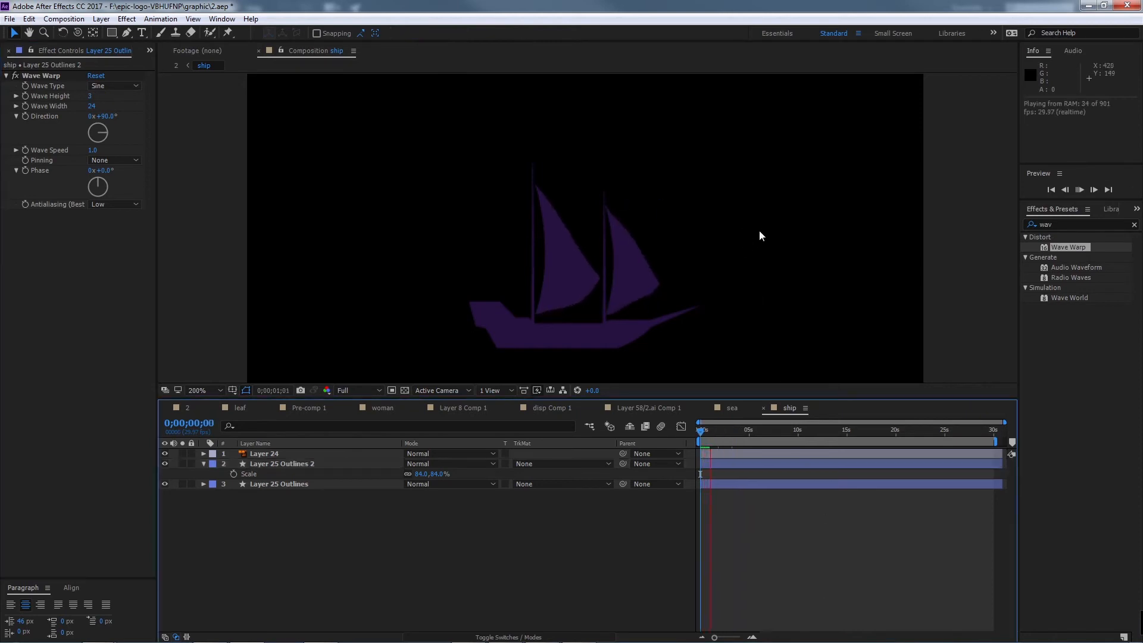
Step: In composition 2, move the ship down onto the horizon in front of the sun, at Position 966, 775
key("space")
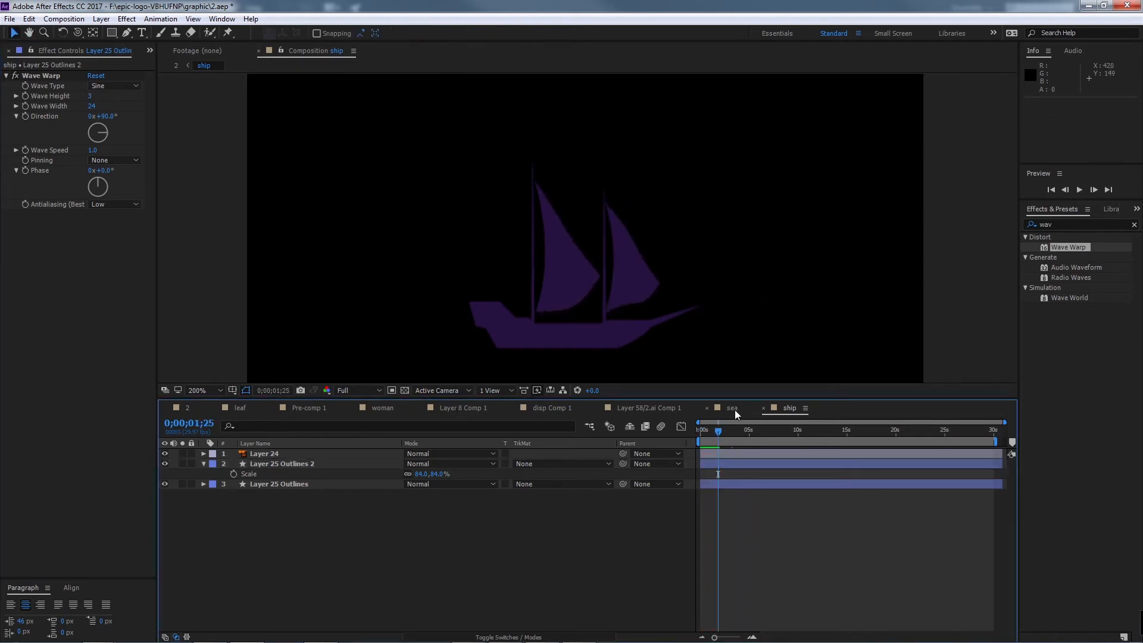
left_click(189, 409)
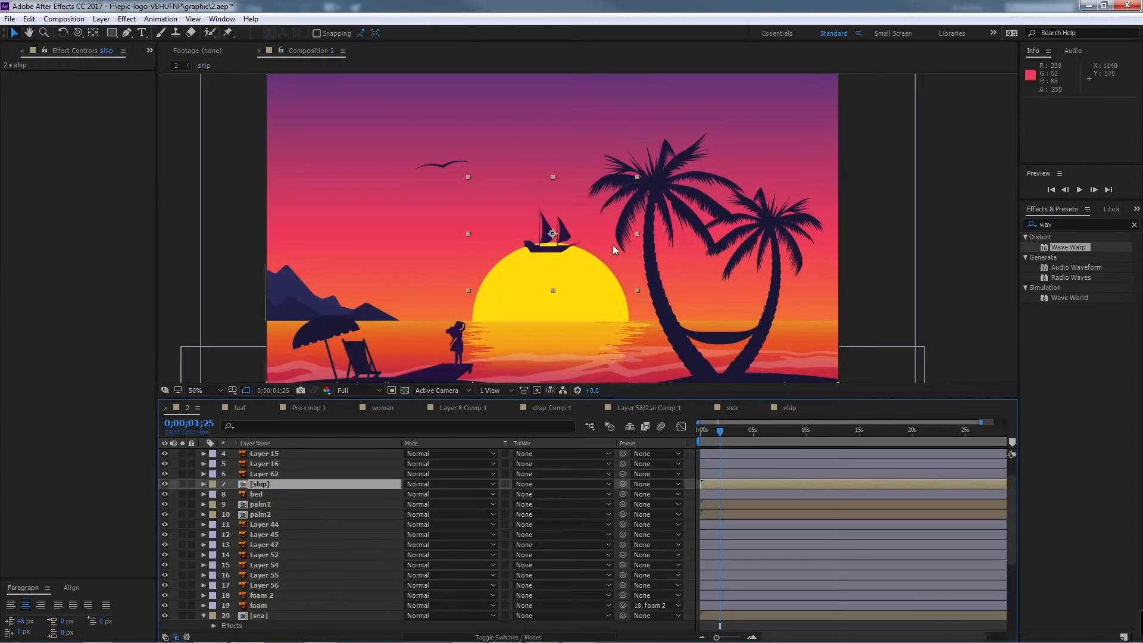
scroll(613, 244, "up", 2)
left_click_drag(533, 278, 594, 200)
scroll(554, 337, "down", 1)
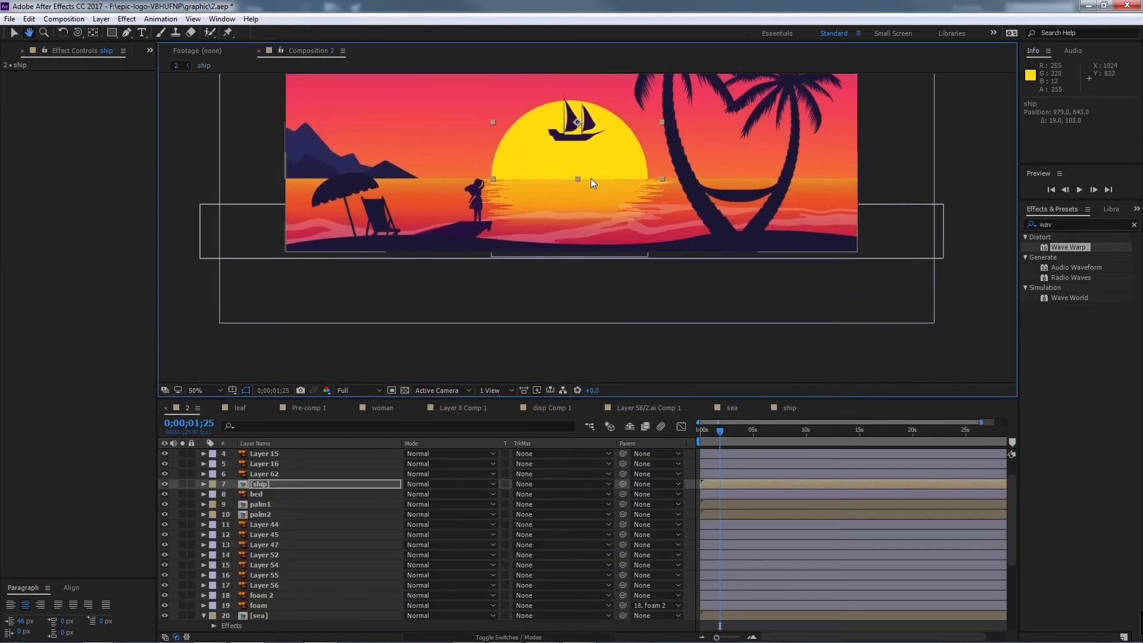
scroll(590, 177, "up", 1)
left_click_drag(596, 96, 584, 317)
left_click_drag(727, 439, 688, 441)
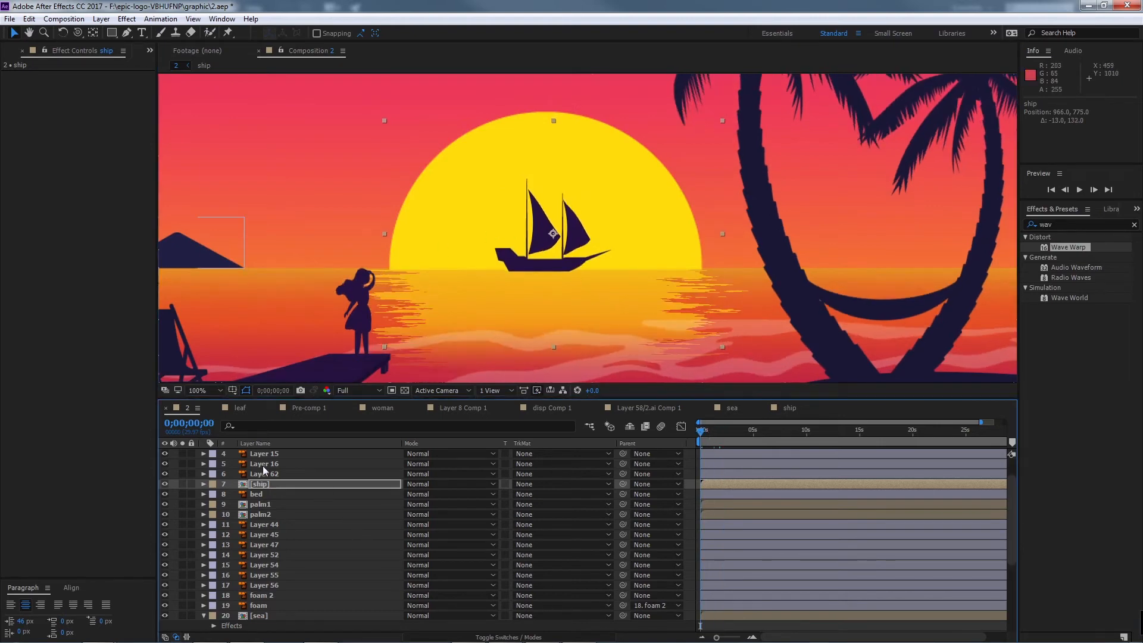
Step: Duplicate the ship layer, flip the lower copy vertically and move it beneath the hull as a reflection at Position 966, 902
left_click(316, 485)
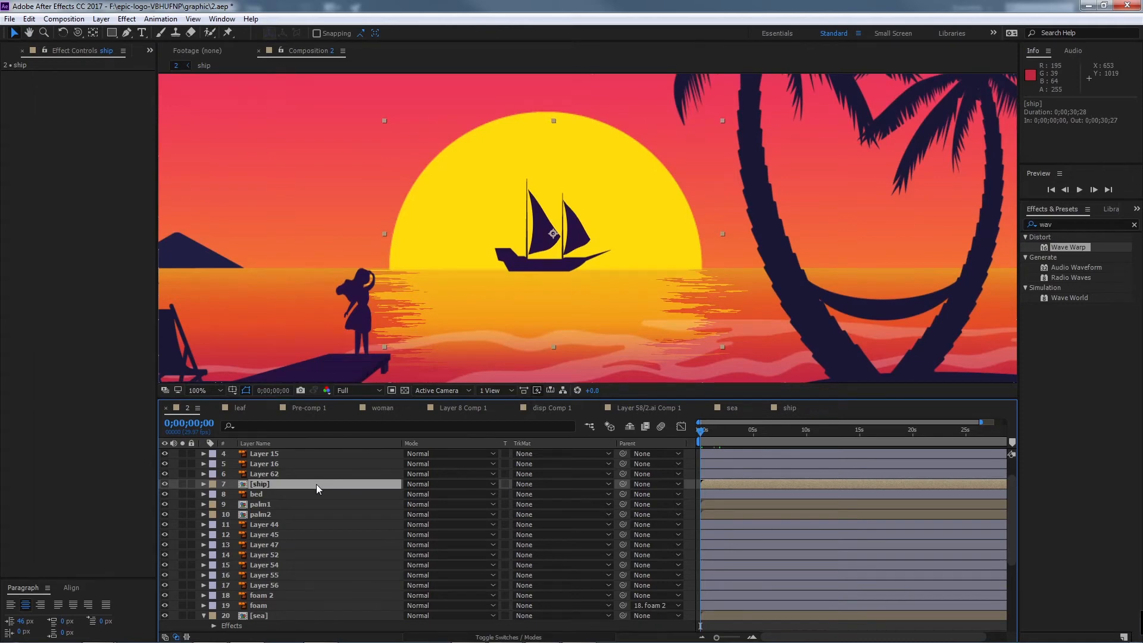
key("ctrl+d")
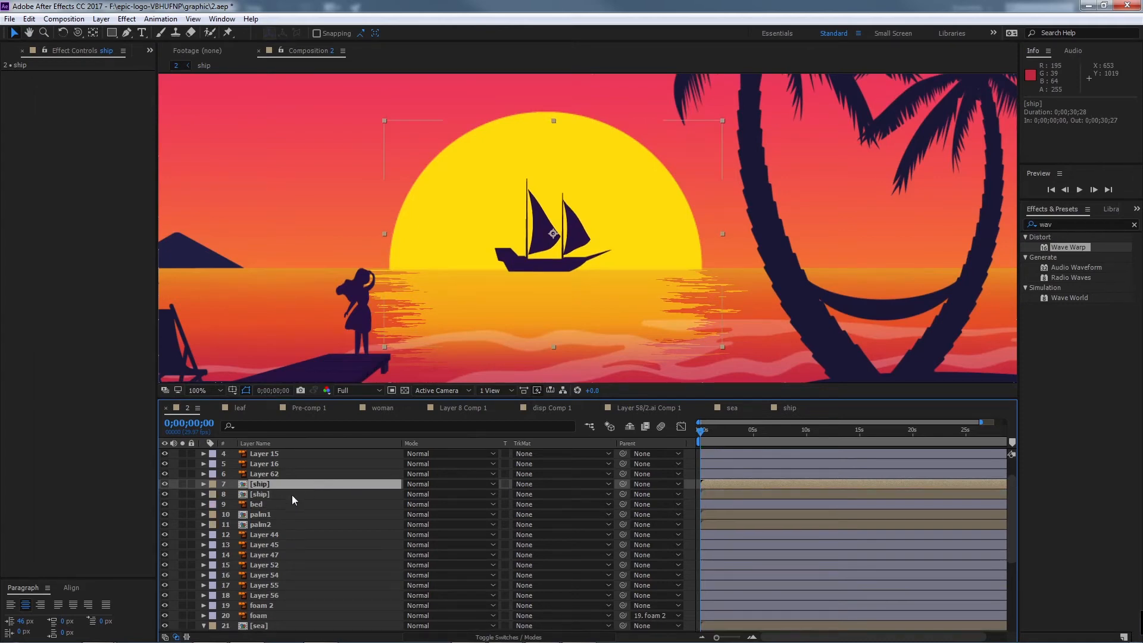
left_click(295, 495)
right_click(292, 494)
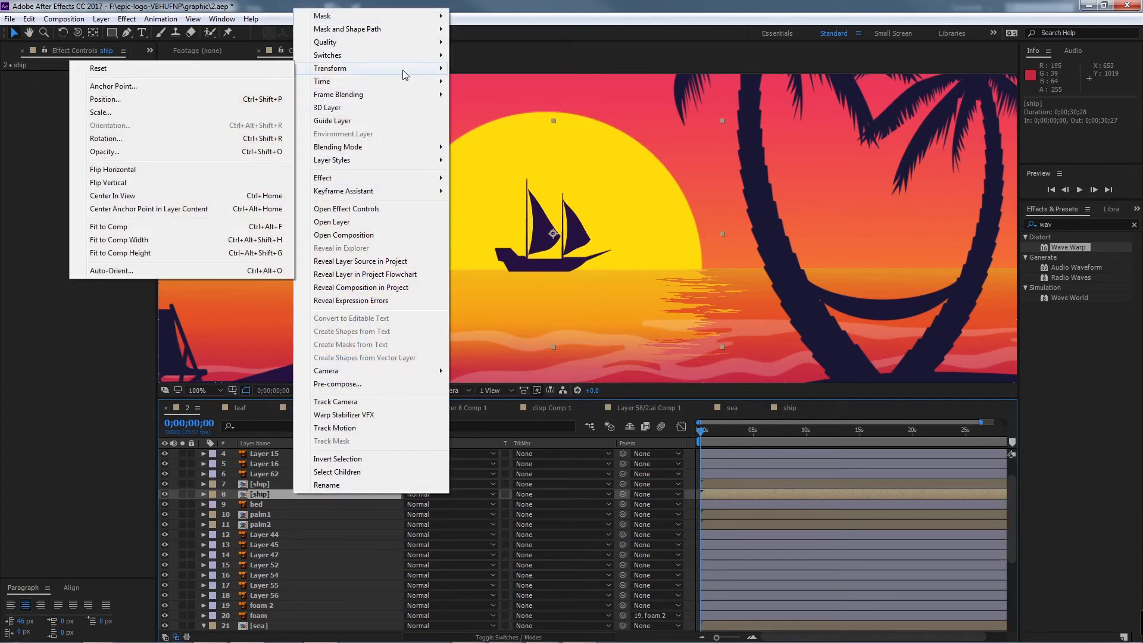
left_click(241, 190)
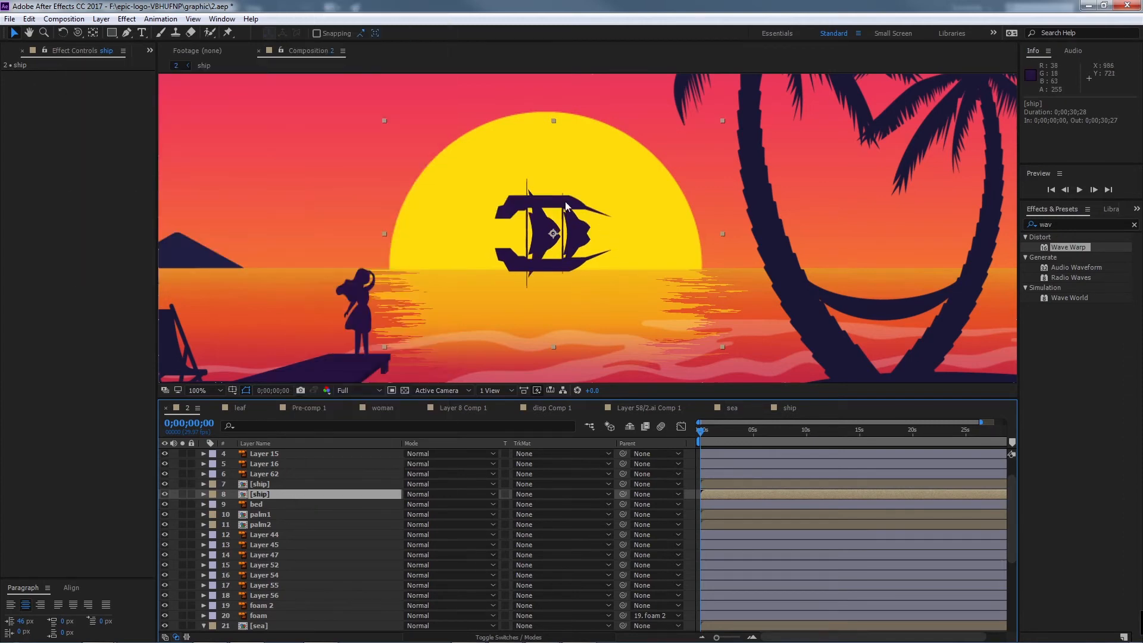
left_click_drag(561, 204, 561, 280)
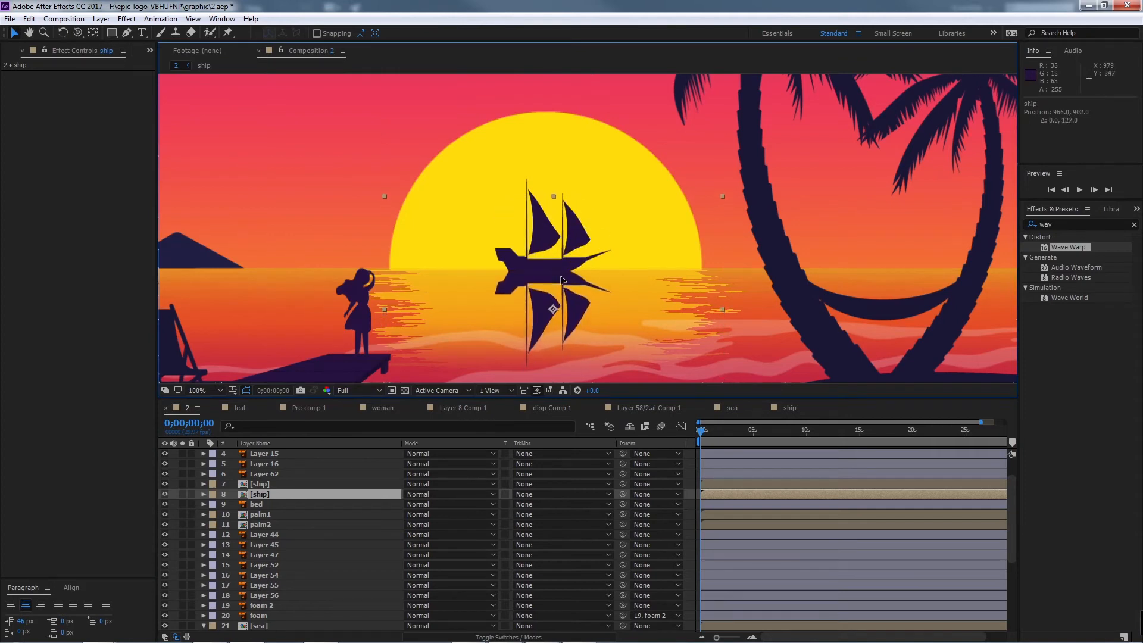
key("Return")
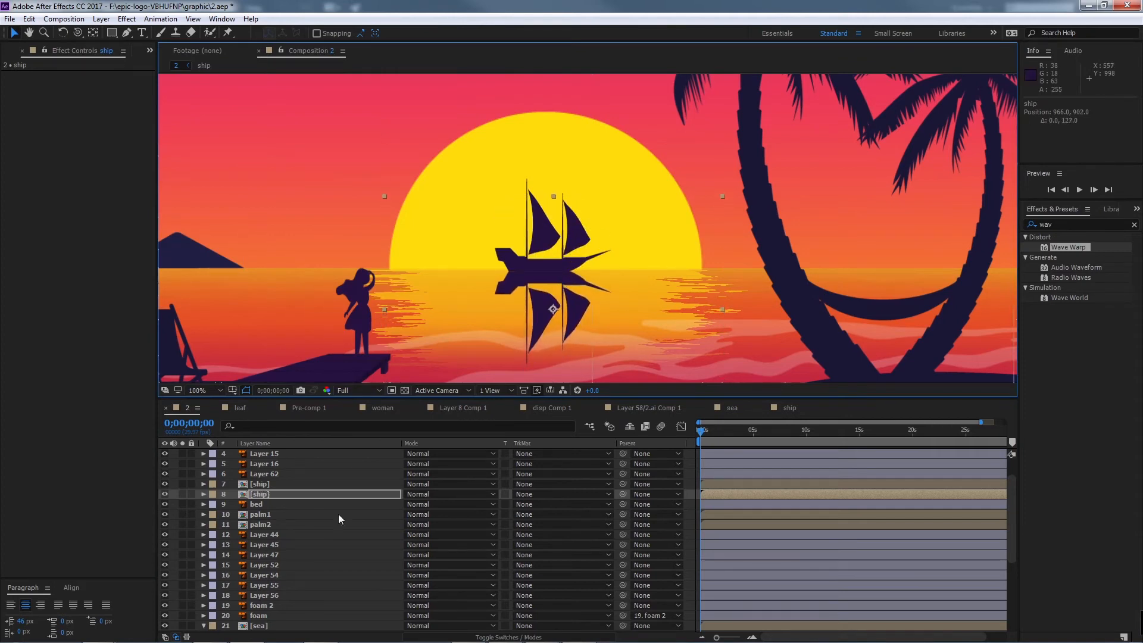
Step: Scrub through the opening frames to check the reflection, and set the flipped ship copy's blending mode to Hard Light
left_click(710, 431)
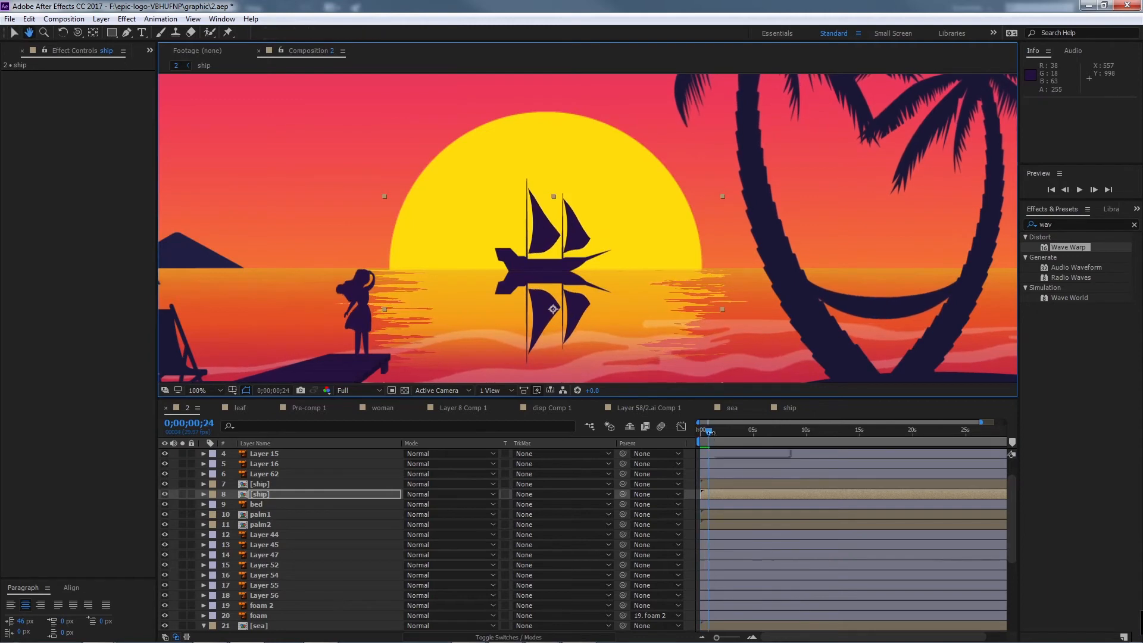
left_click_drag(710, 431, 662, 430)
left_click(299, 497)
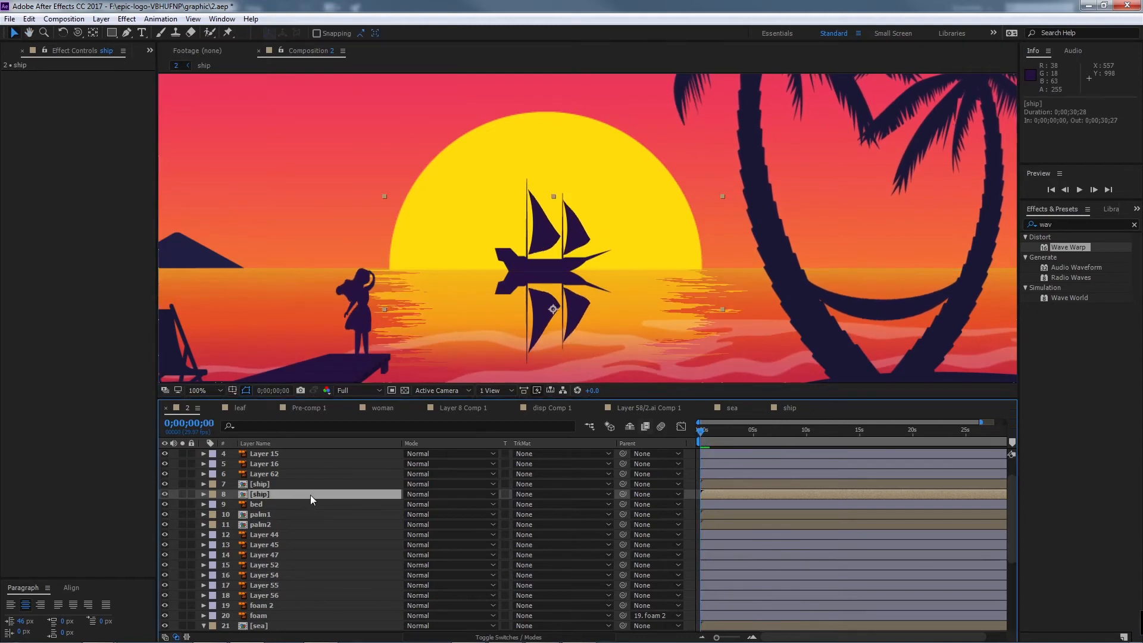
left_click(455, 493)
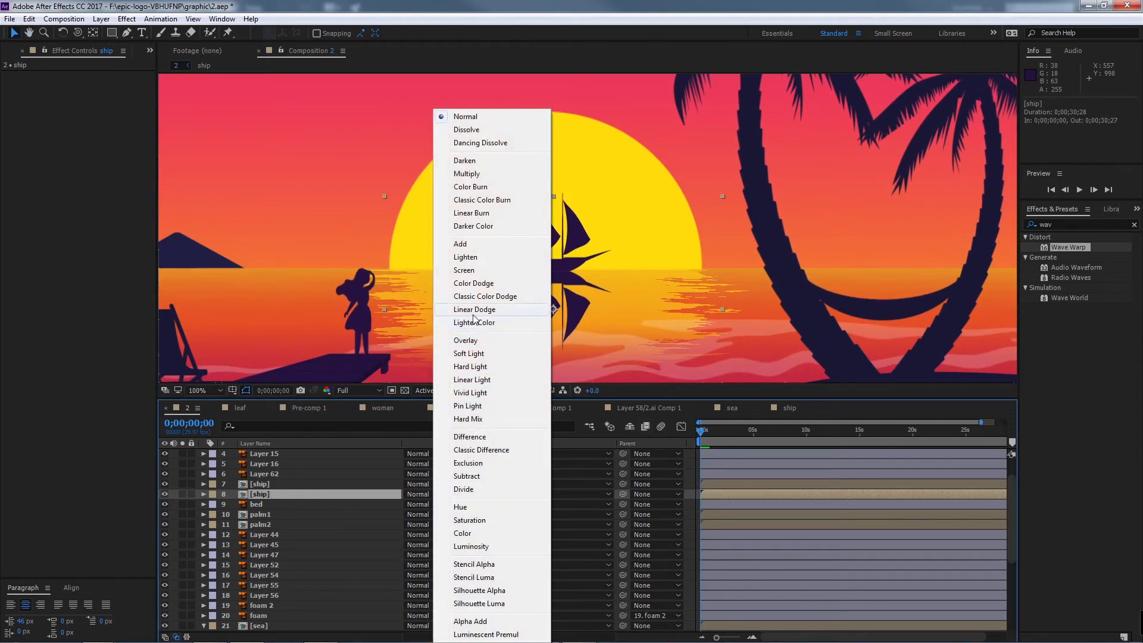
left_click(509, 366)
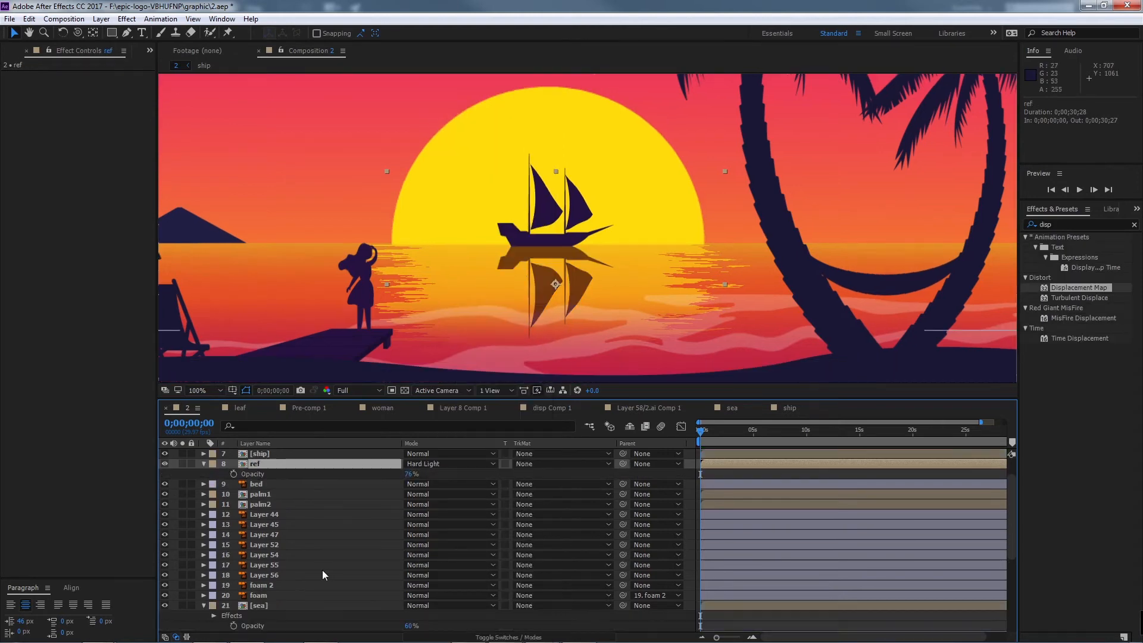
Step: Duplicate the sea 2 layer and place the copy directly beneath the ref layer in the layer stack
scroll(323, 569, "down", 4)
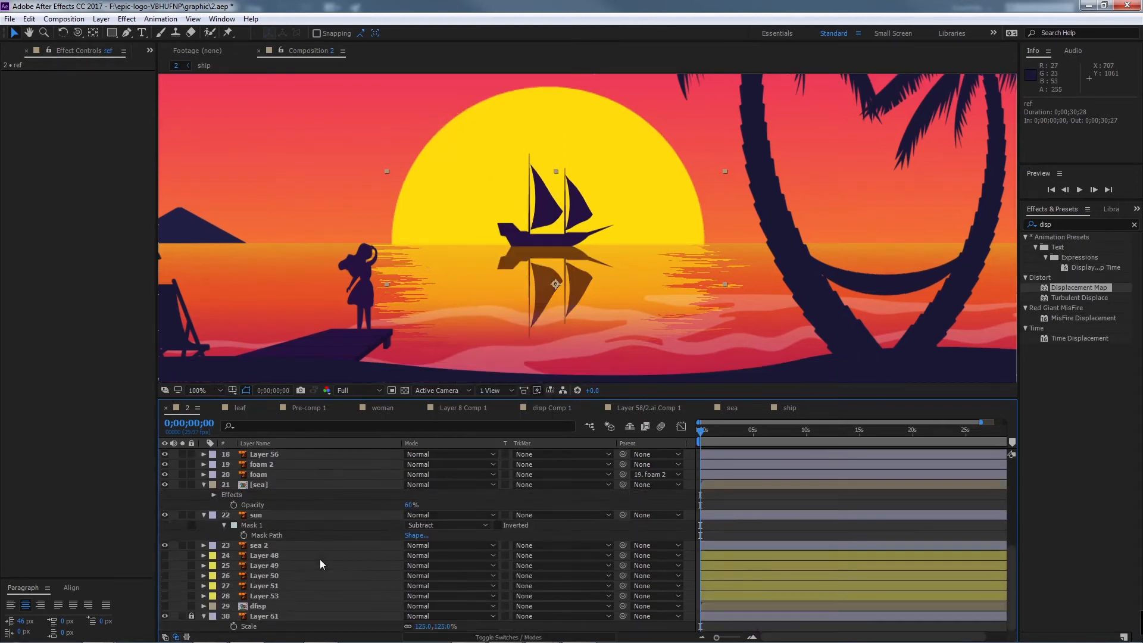
left_click(292, 547)
left_click(164, 545)
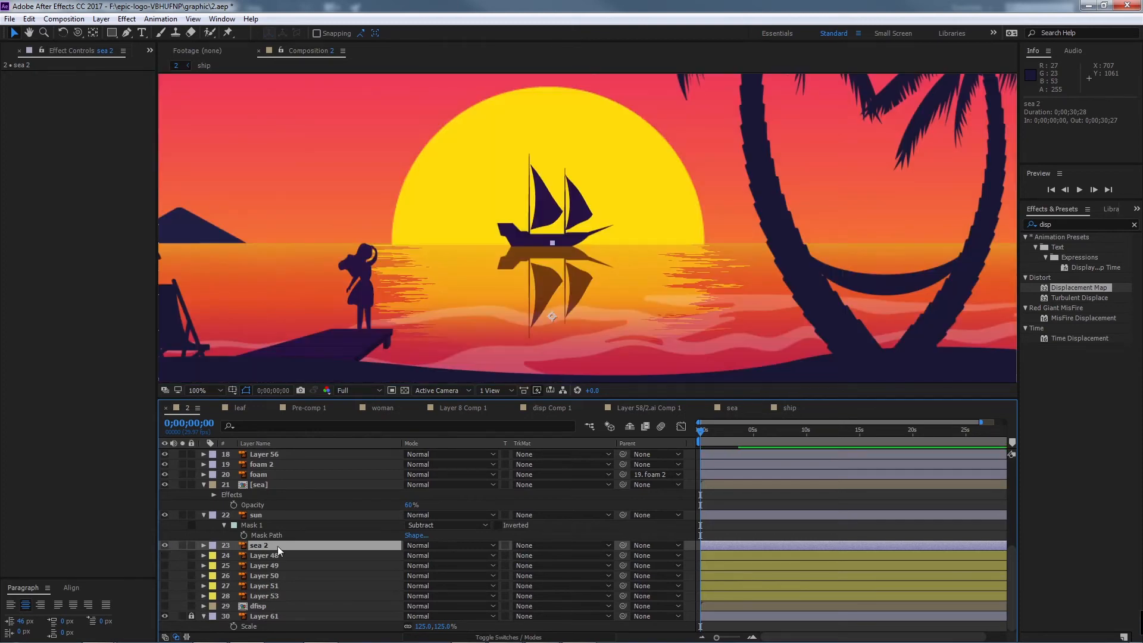
key("ctrl+d")
left_click_drag(277, 545, 281, 449)
left_click_drag(281, 450, 294, 526)
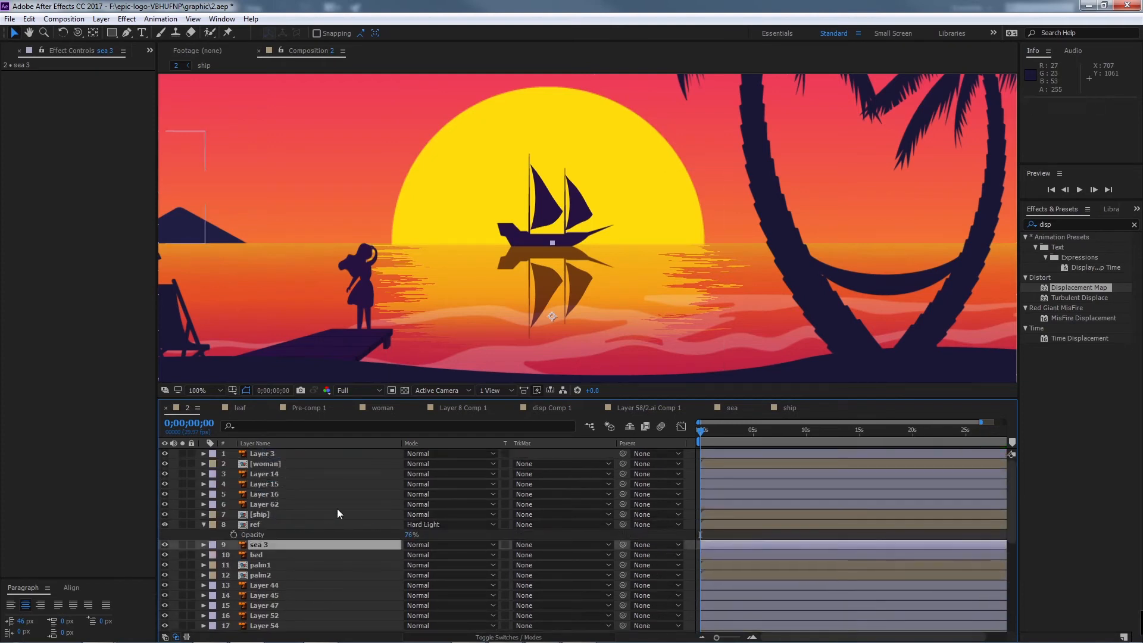
left_click(269, 523, "ctrl")
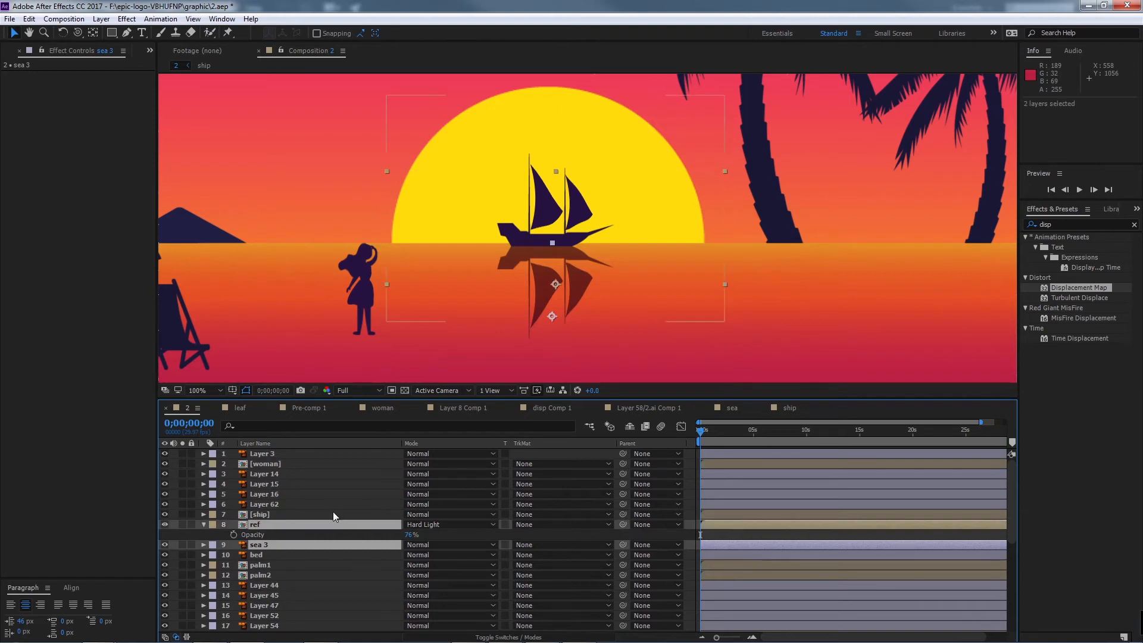
left_click(263, 524, "ctrl")
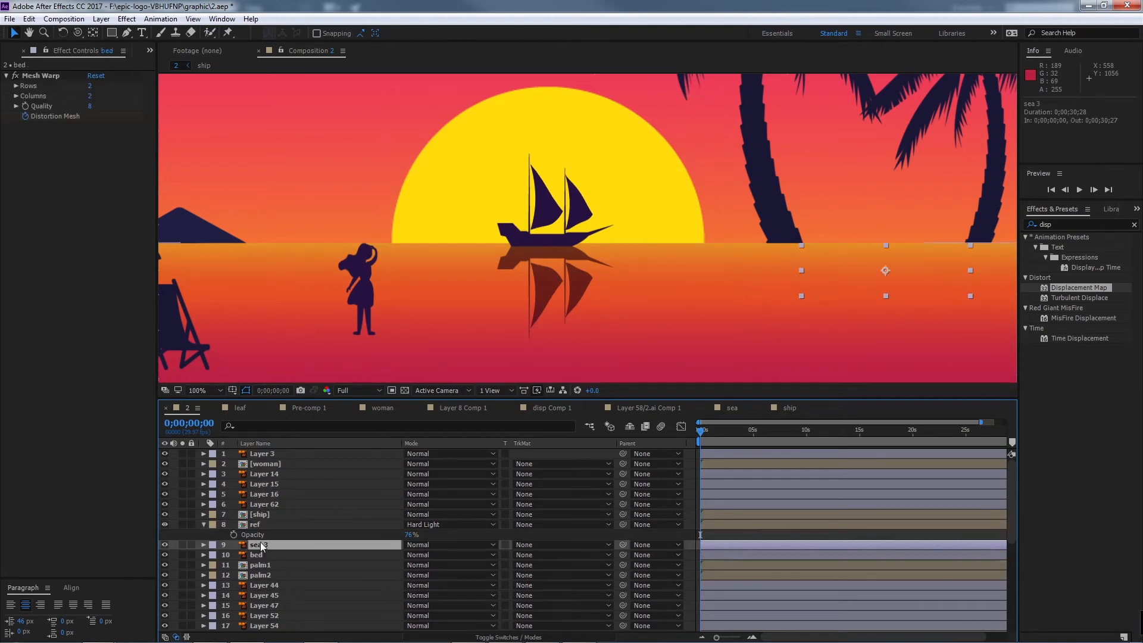
Step: Add Position keyframes to the ship and ref layers at the first frame
left_click(261, 516)
left_click_drag(560, 250, 599, 262)
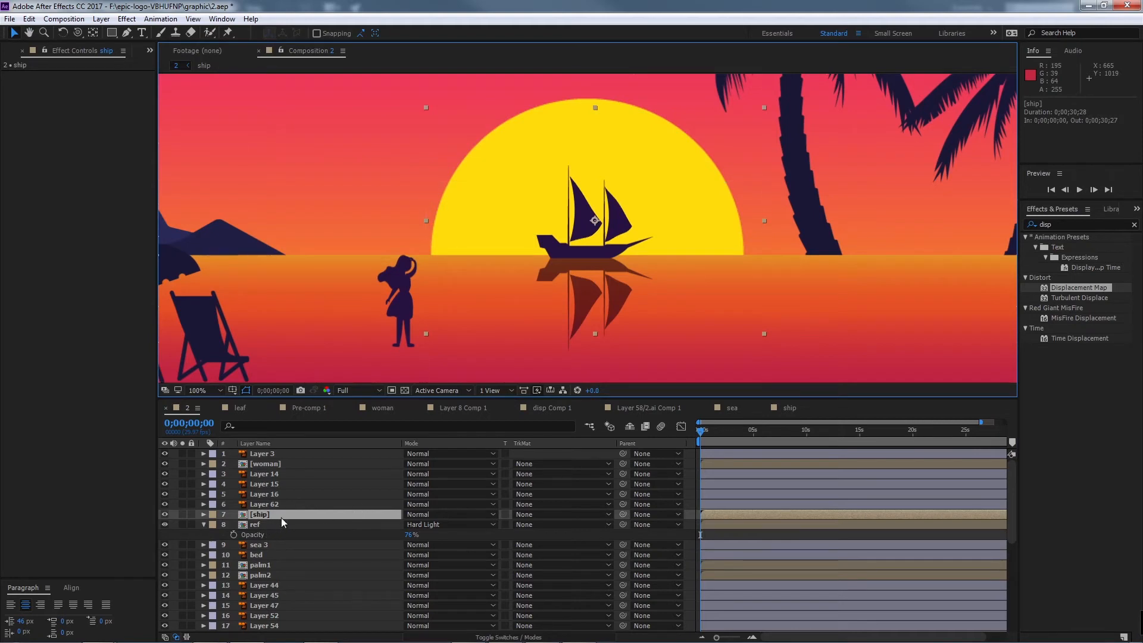
key("p")
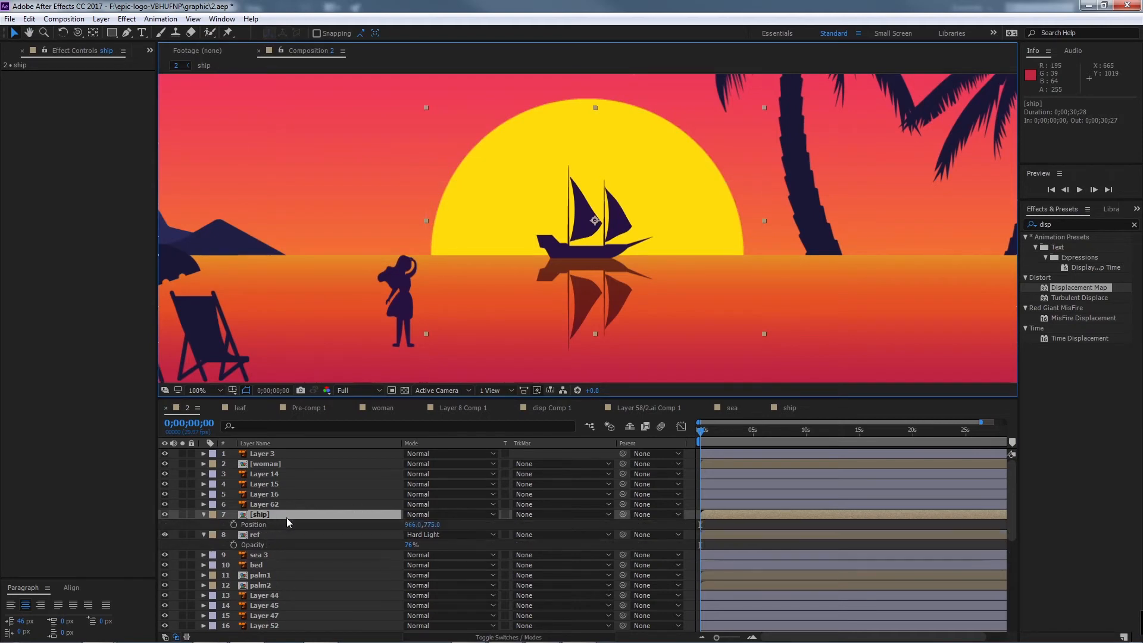
left_click(234, 524)
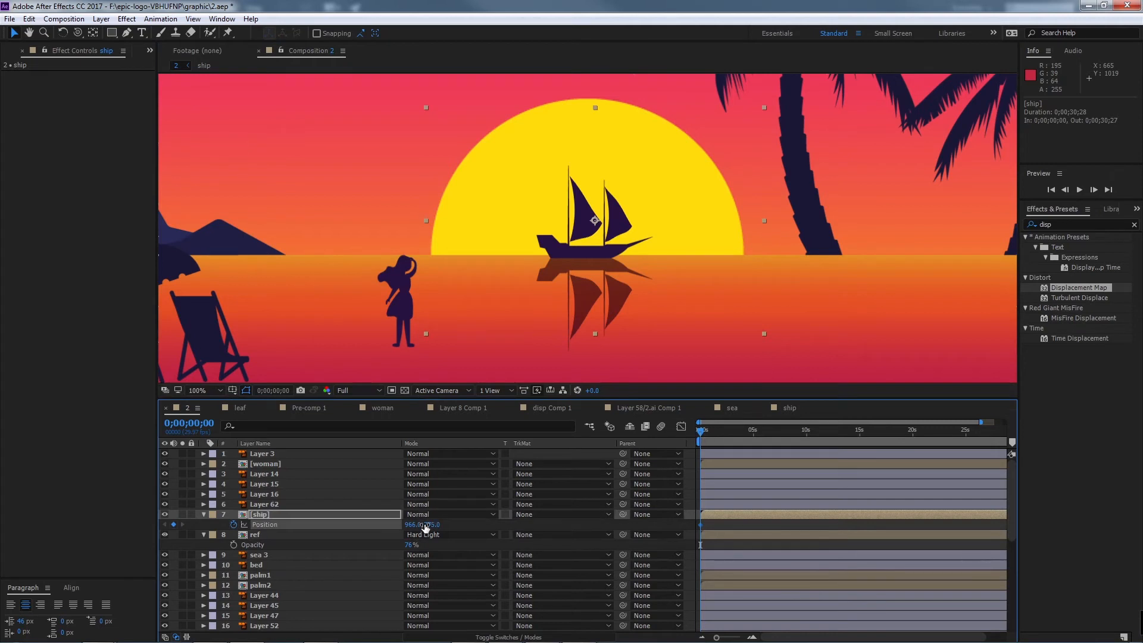
left_click(273, 534)
key("p")
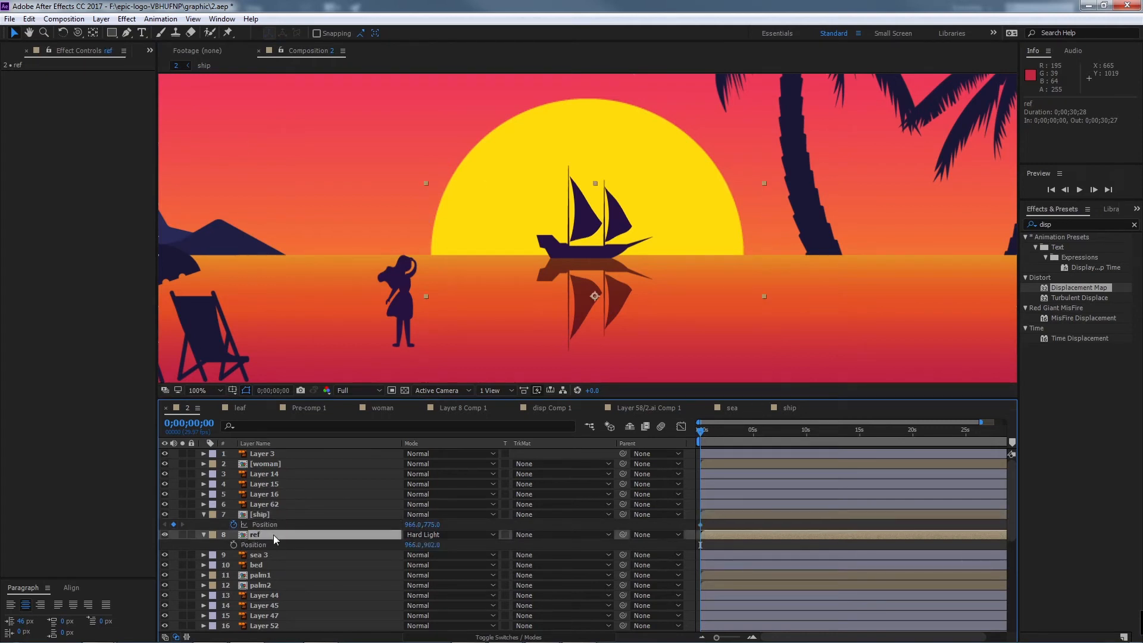
key("alt+shift+p")
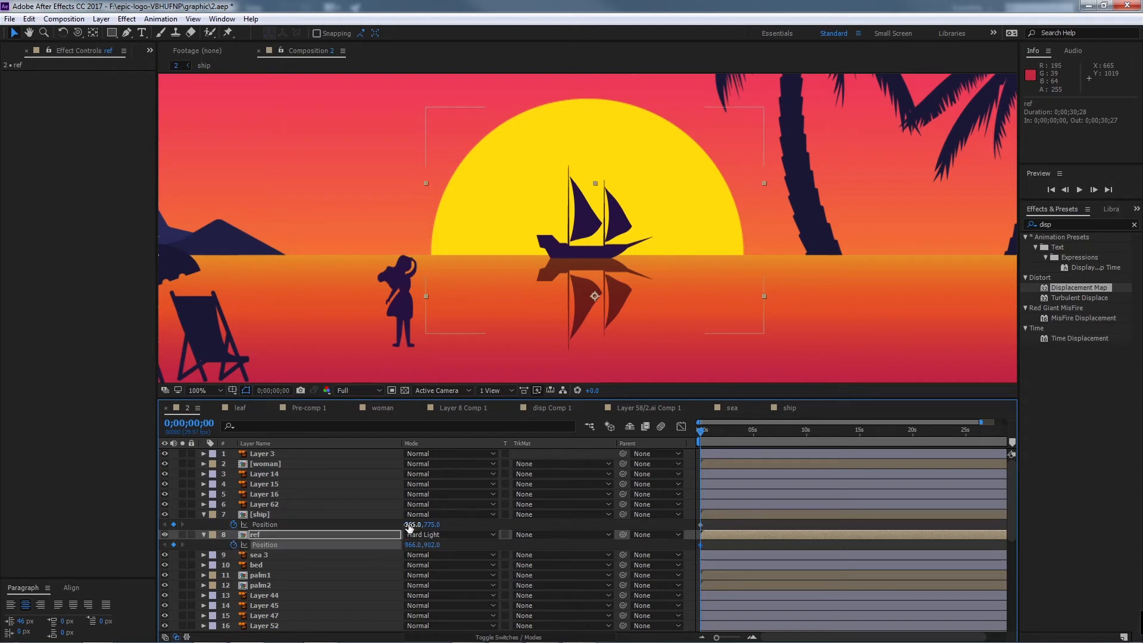
Step: Set the horizontal Position of both the ship and its reflection to 646 at the first frame
left_click_drag(416, 524, 195, 500)
left_click(265, 535)
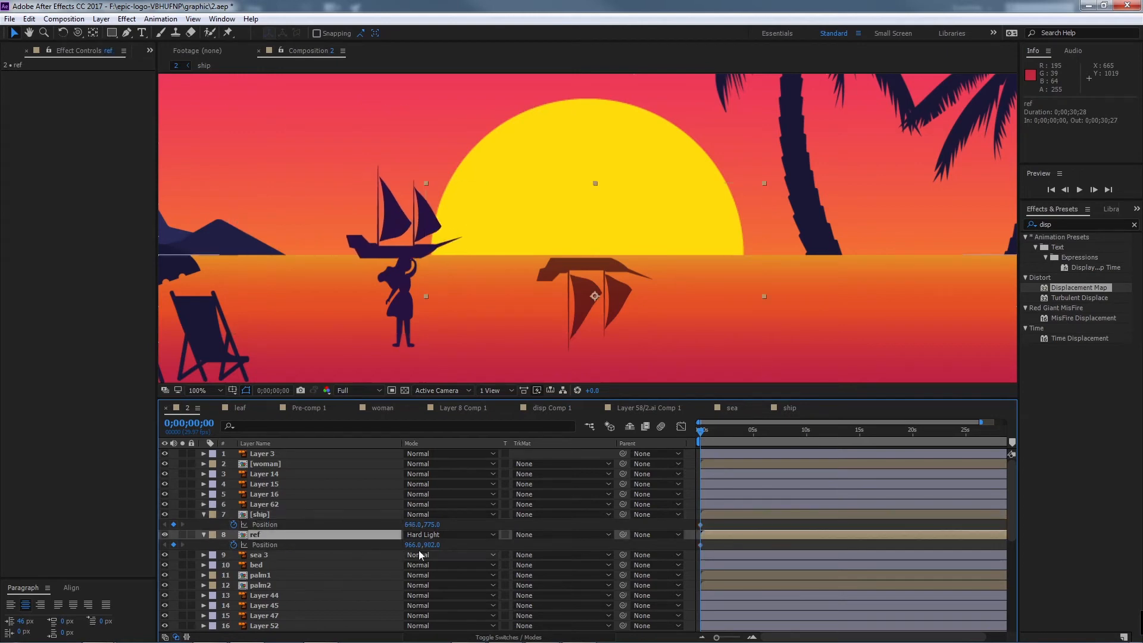
left_click_drag(413, 544, 210, 529)
key("Return")
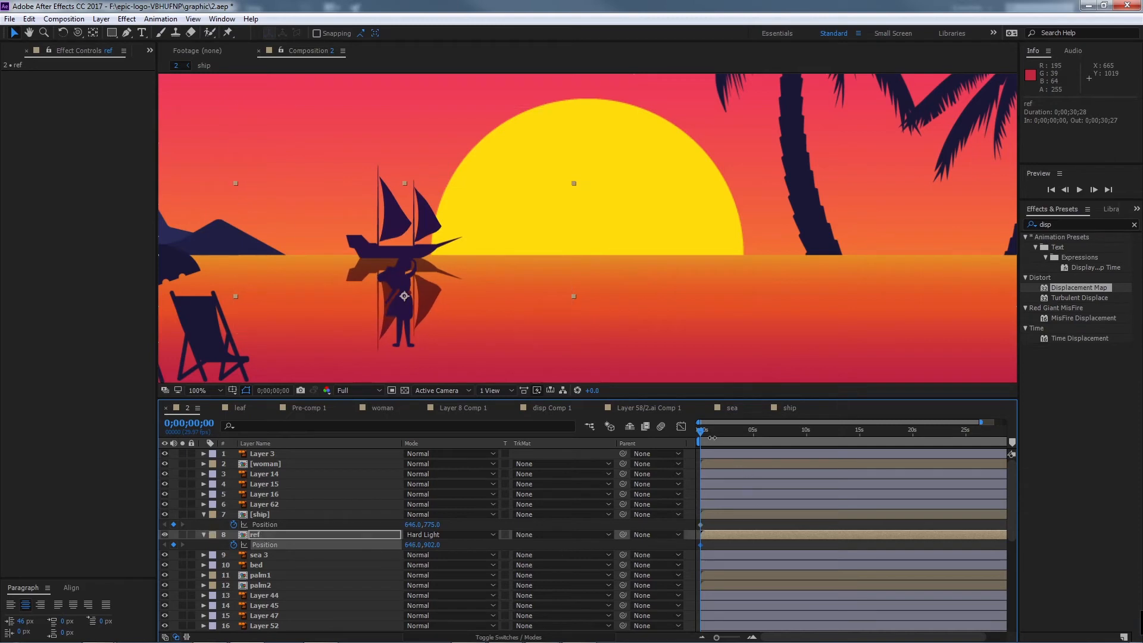
Step: At 0;00;23;08, set the ship's horizontal Position to 1496 and move the ref layer across to line up beneath it
left_click_drag(707, 431, 946, 443)
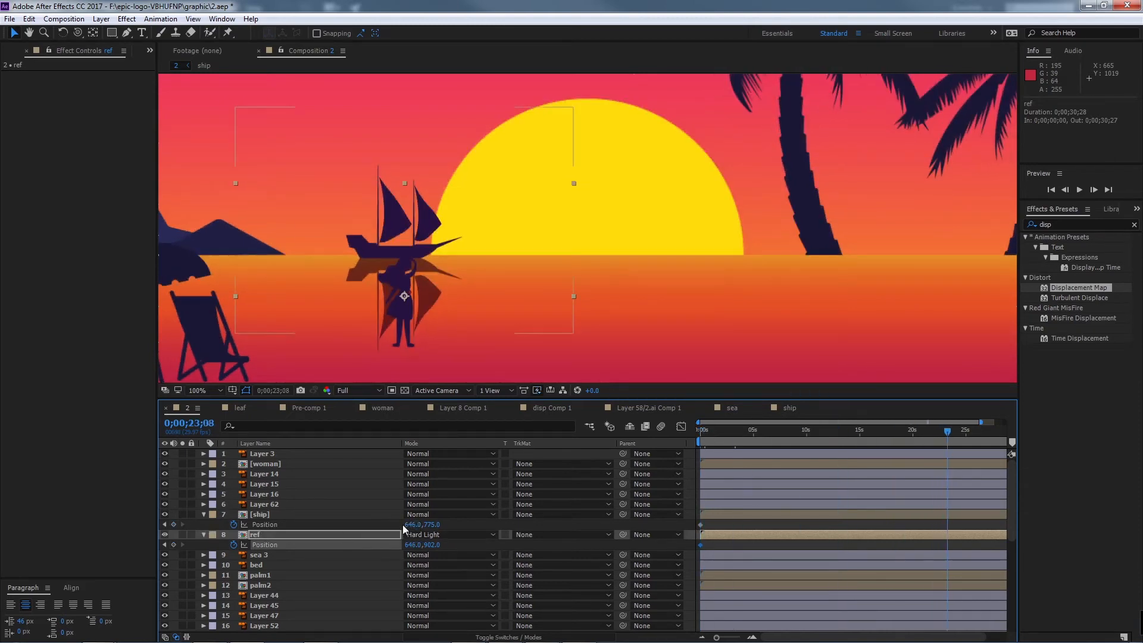
left_click_drag(409, 525, 906, 514)
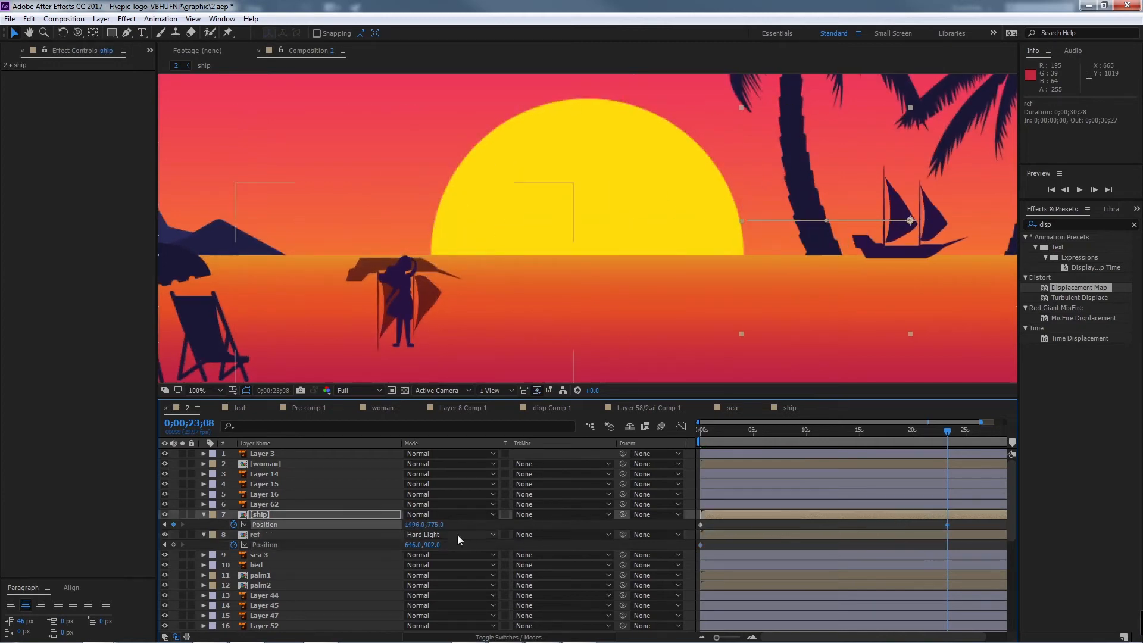
left_click(292, 534)
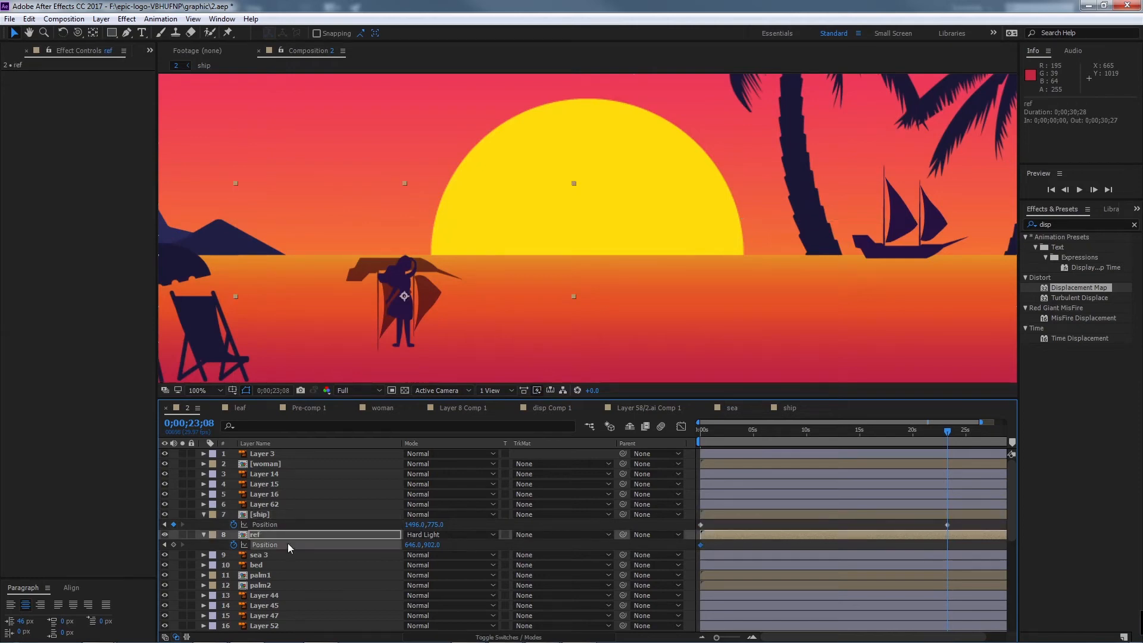
key("ctrl+v")
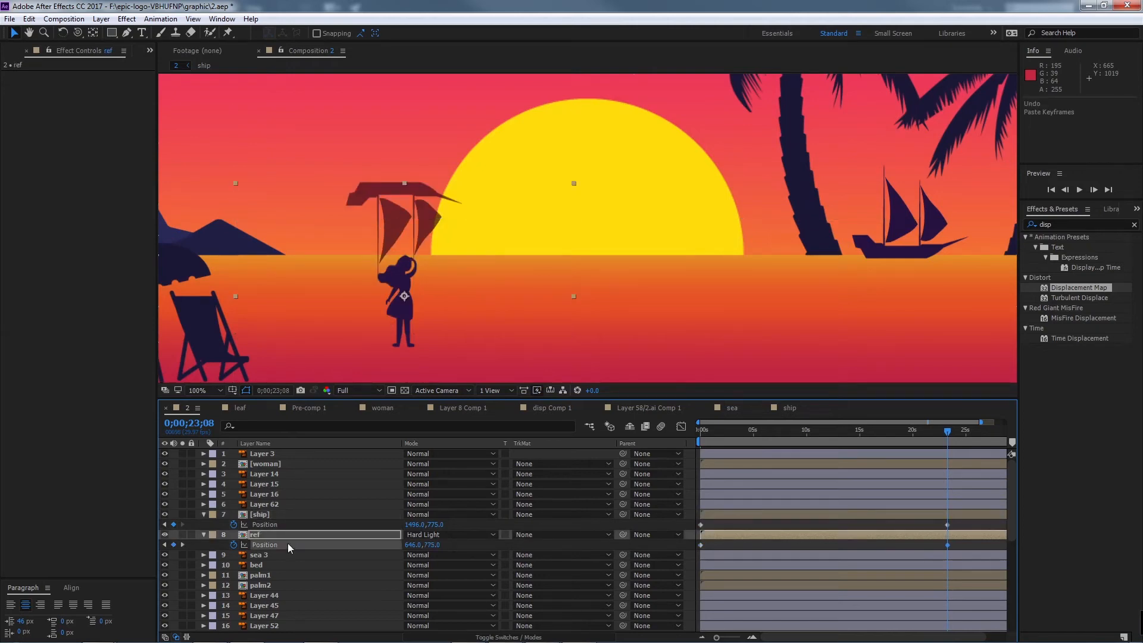
key("ctrl+z")
left_click_drag(409, 547, 861, 495)
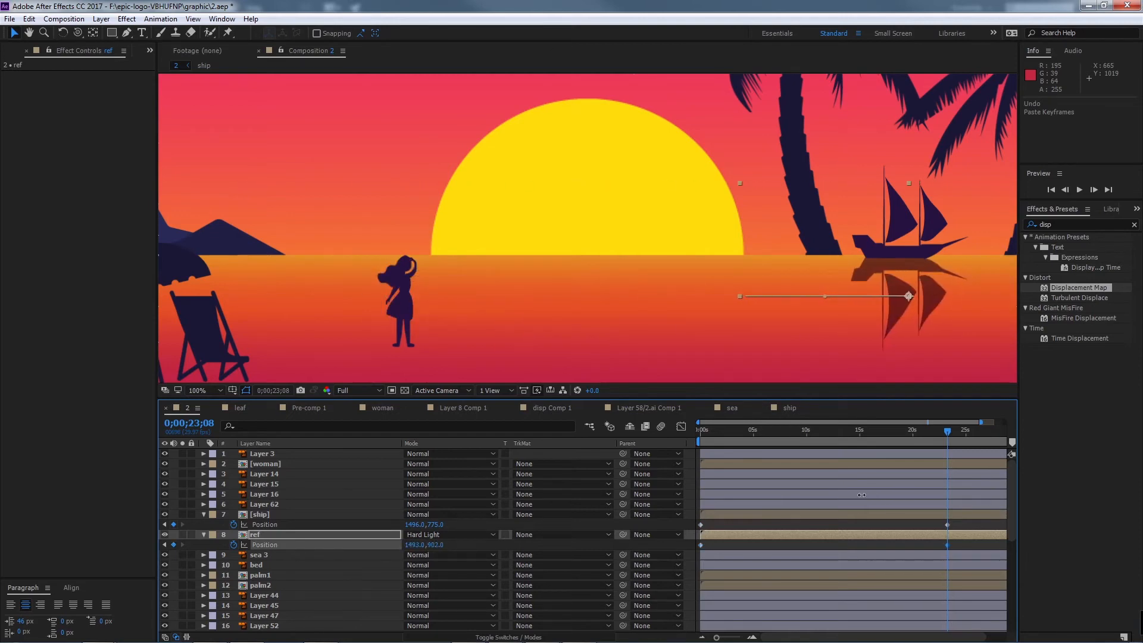
Step: Preview the ship and its reflection sailing across the sea from the first frame
left_click_drag(947, 430, 704, 438)
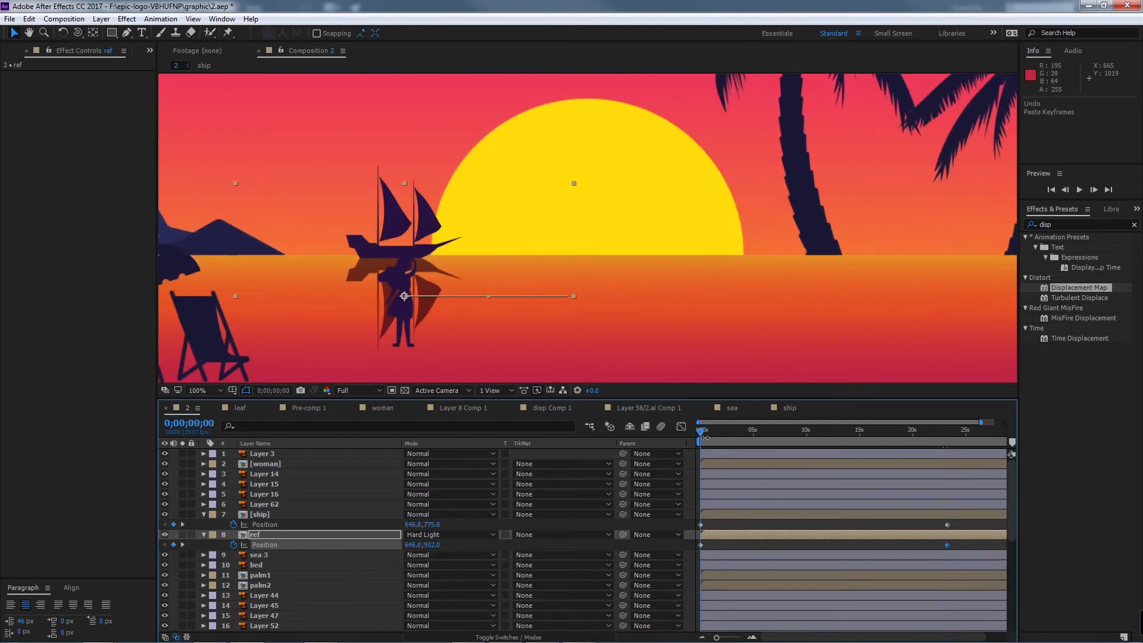
key("space")
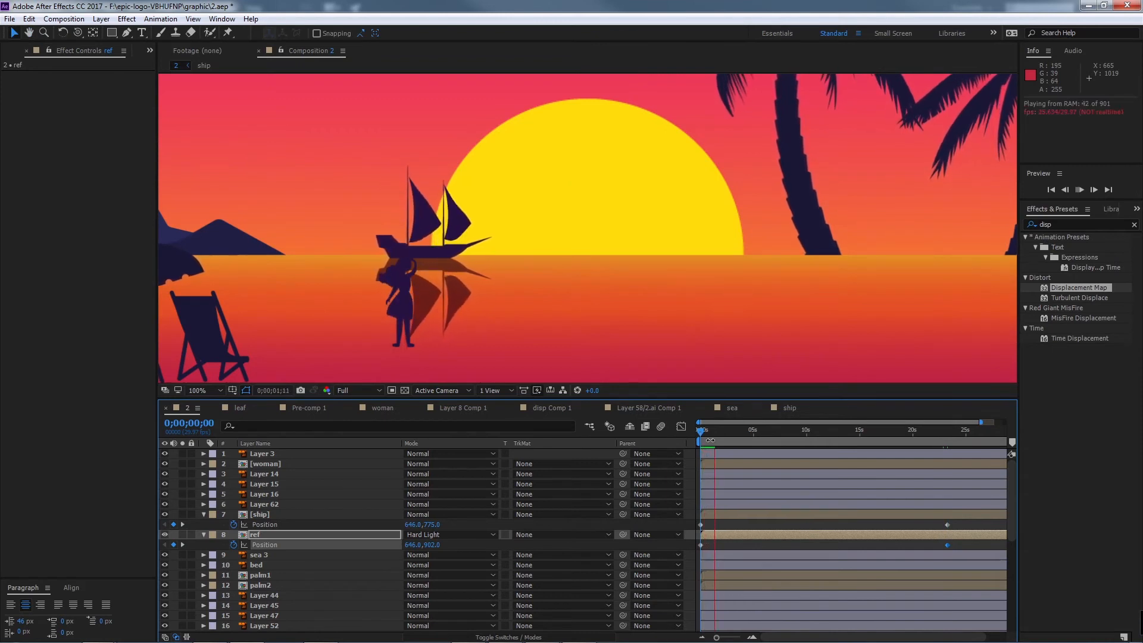
key("space")
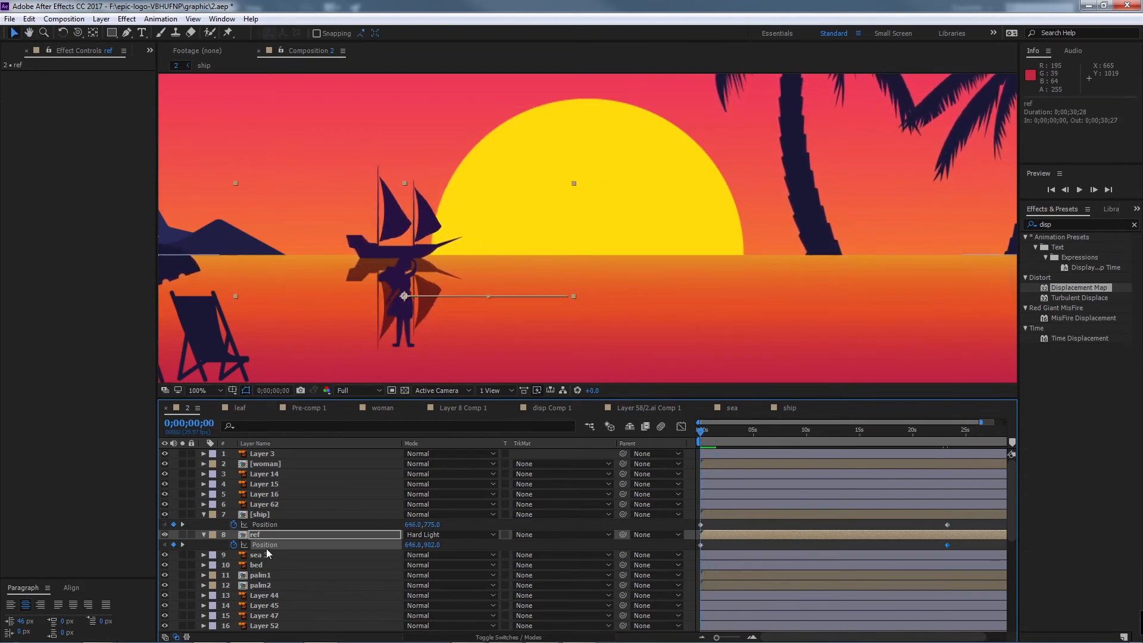
left_click(284, 537)
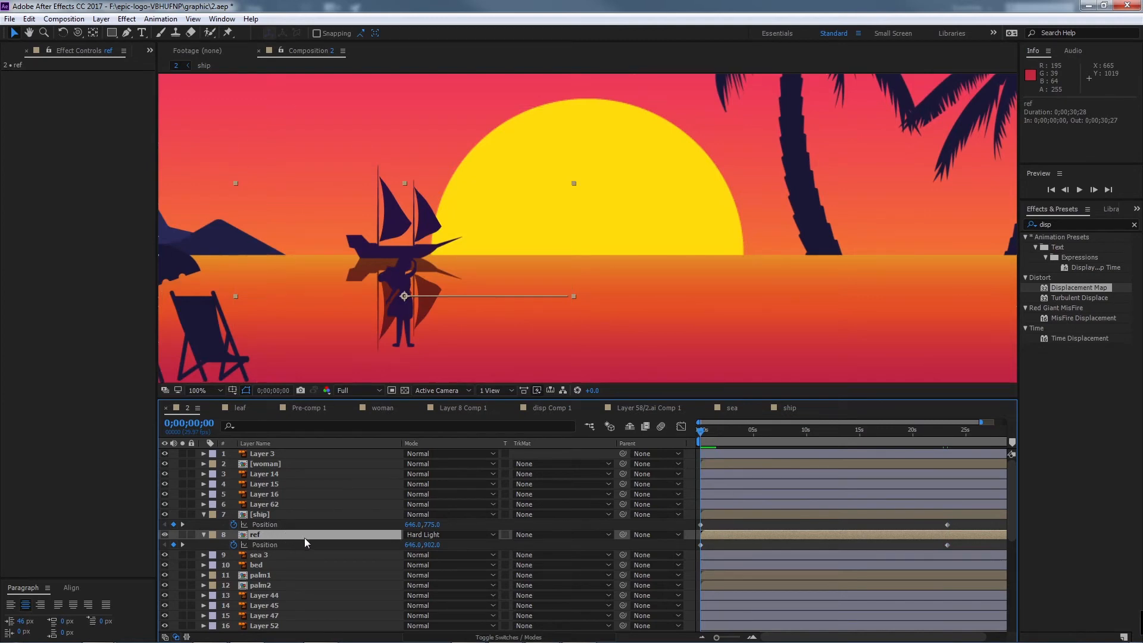
Step: Pre-compose the ref and sea 3 layers together as Pre-comp 2, moving all attributes into the new composition
left_click(279, 552, "ctrl")
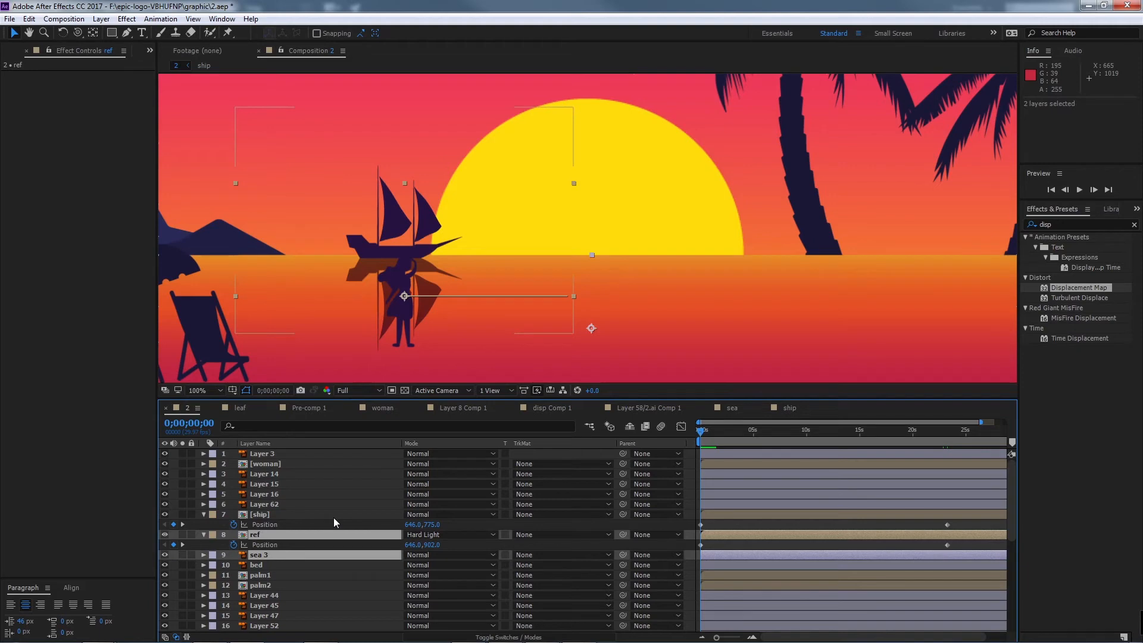
key("ctrl+shift+c")
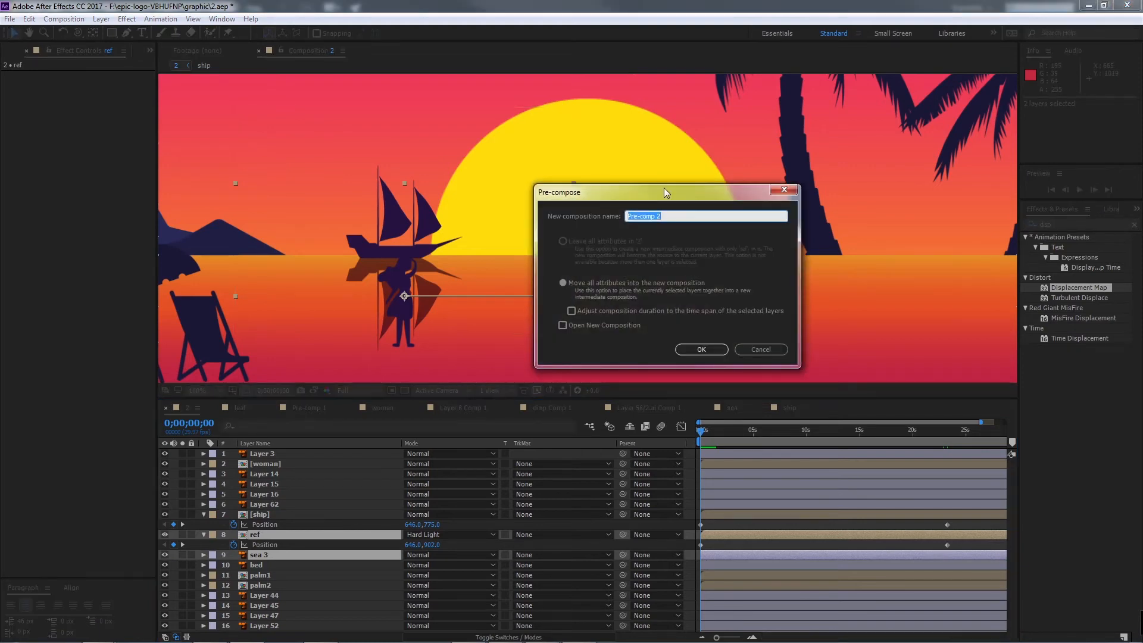
left_click_drag(663, 187, 659, 197)
left_click(700, 359)
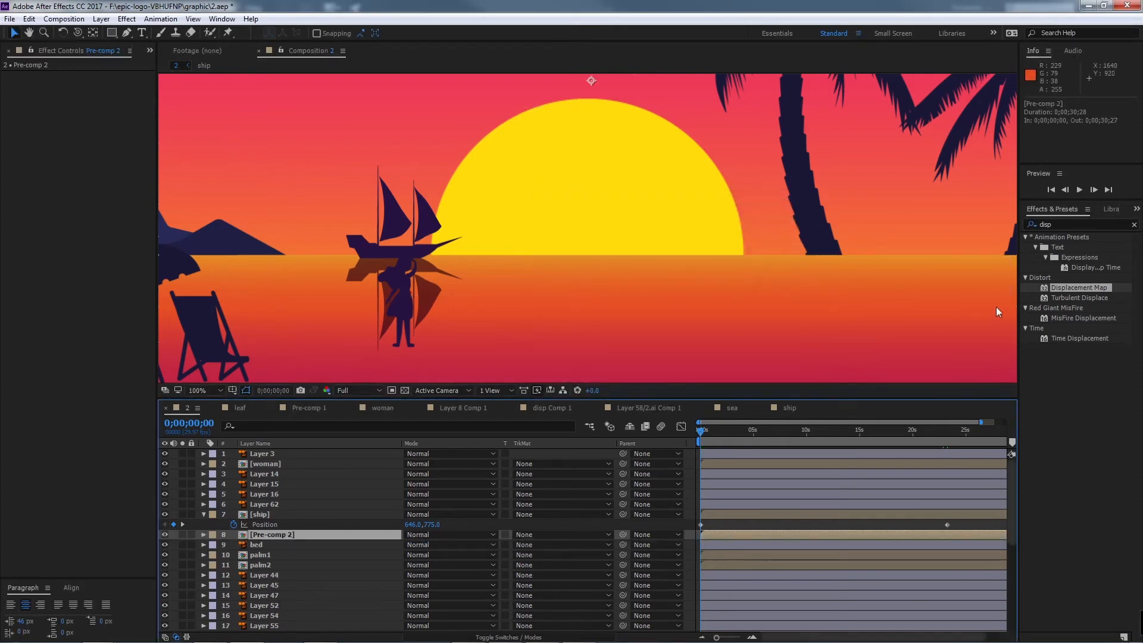
Step: Apply the Displacement Map effect to Pre-comp 2 and use the dfisp layer as its displacement map
double_click(1098, 289)
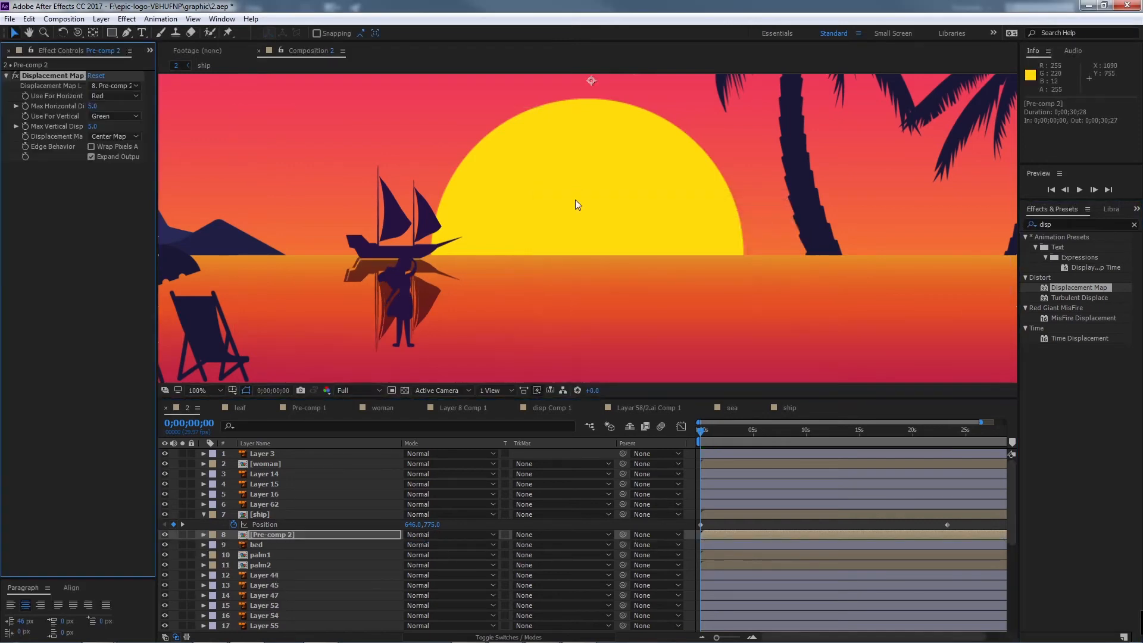
left_click(114, 87)
left_click(146, 477)
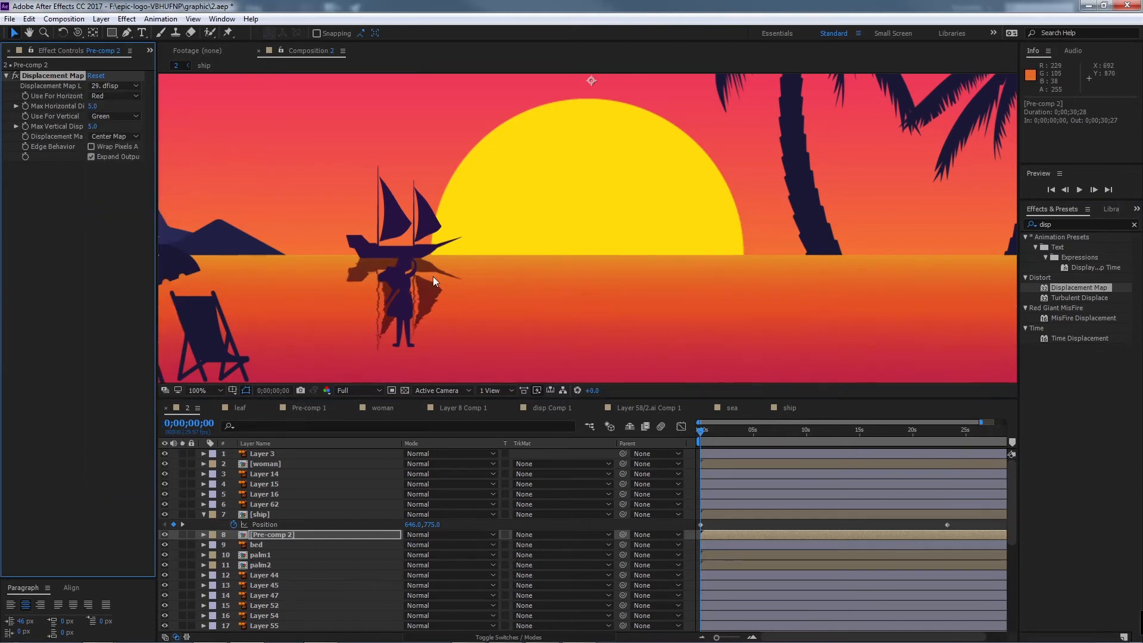
Step: Inspect the ship's rippled reflection up close and preview its motion on the water
scroll(433, 276, "up", 1)
left_click_drag(386, 265, 666, 216)
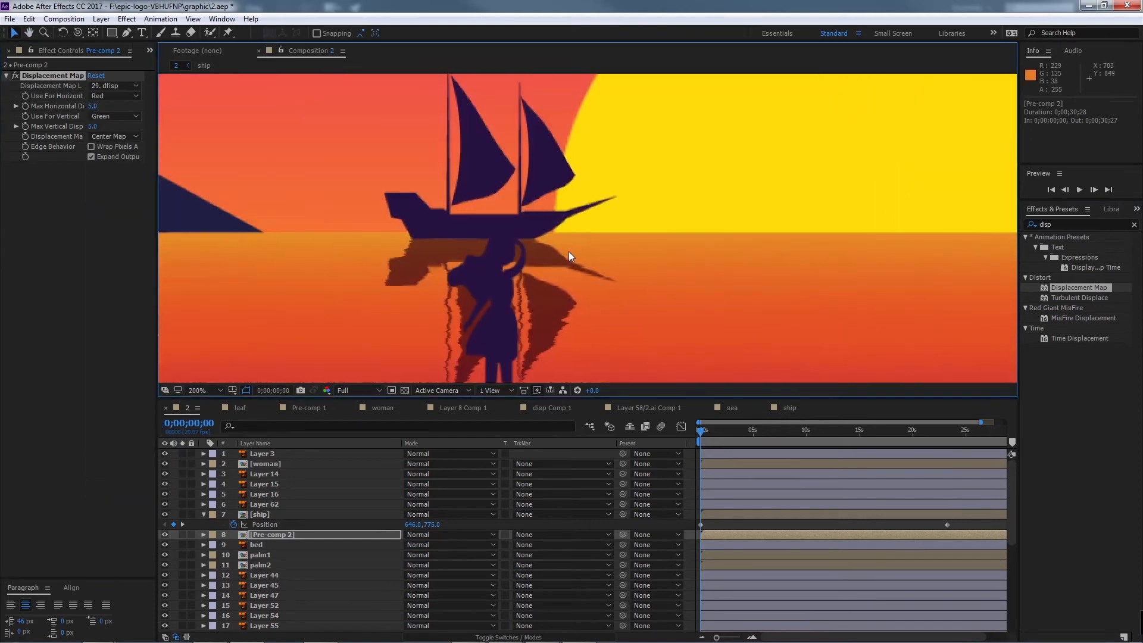
scroll(571, 250, "down", 1)
key("space")
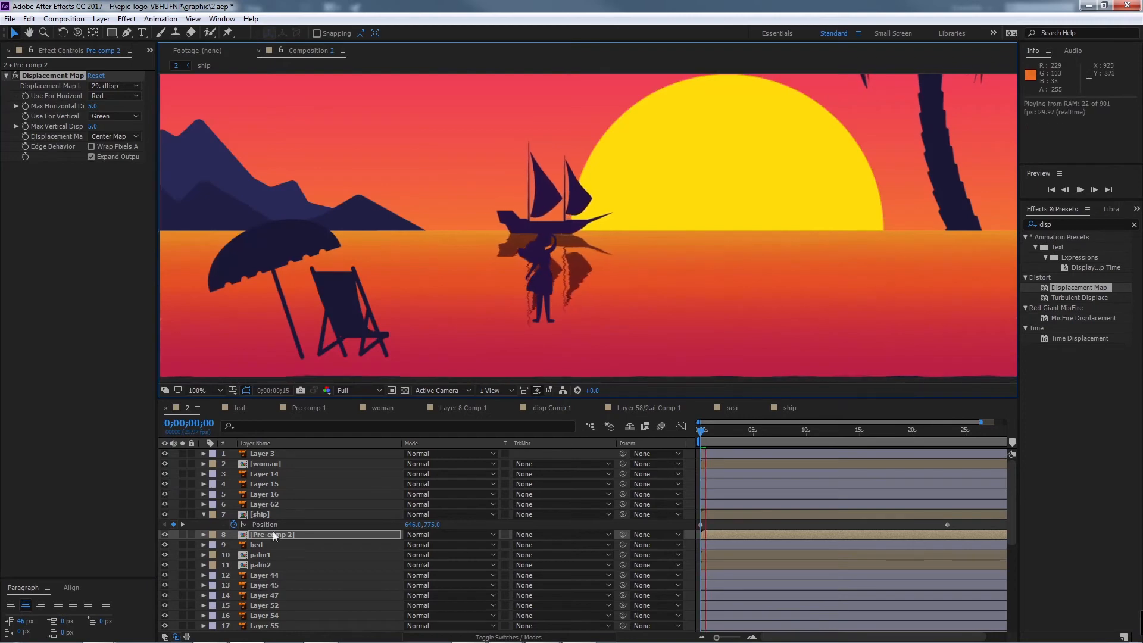
key("space")
scroll(340, 530, "down", 6)
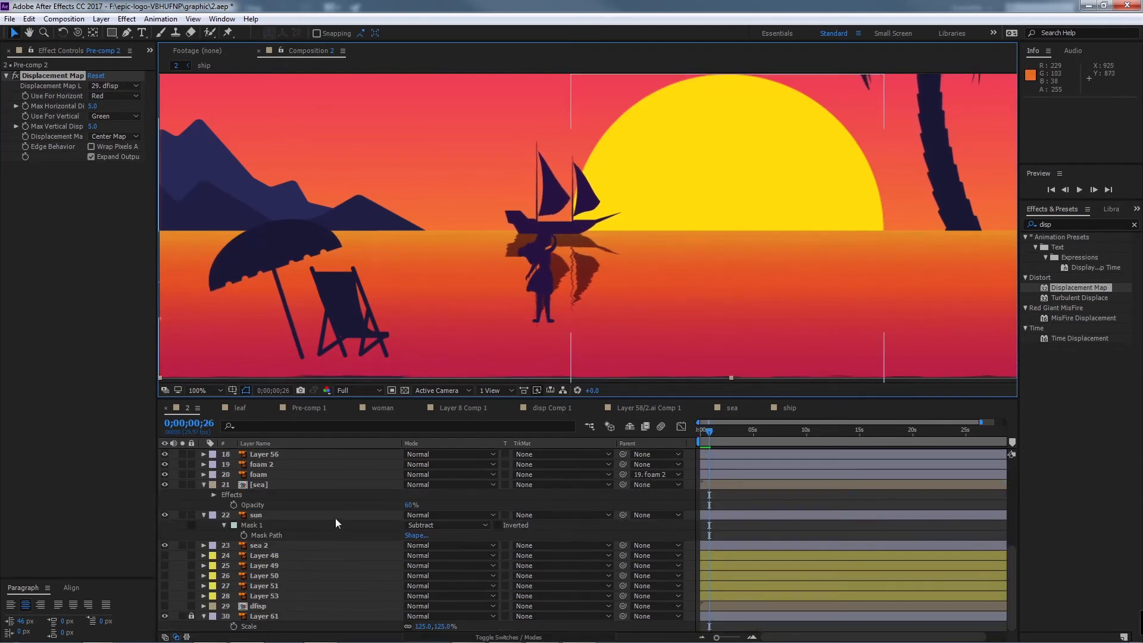
scroll(329, 530, "up", 4)
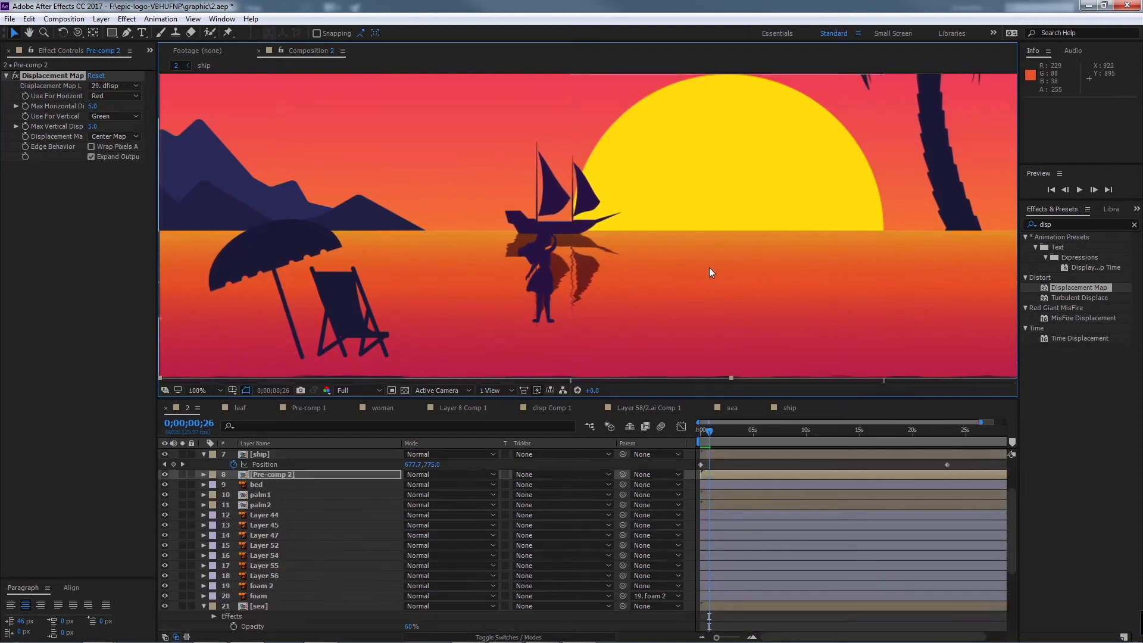
Step: Rename the Pre-comp 2 layer as ref
left_click(324, 475)
scroll(639, 262, "down", 1)
left_click_drag(680, 261, 610, 283)
scroll(558, 264, "up", 1)
left_click_drag(497, 257, 578, 230)
left_click(291, 476)
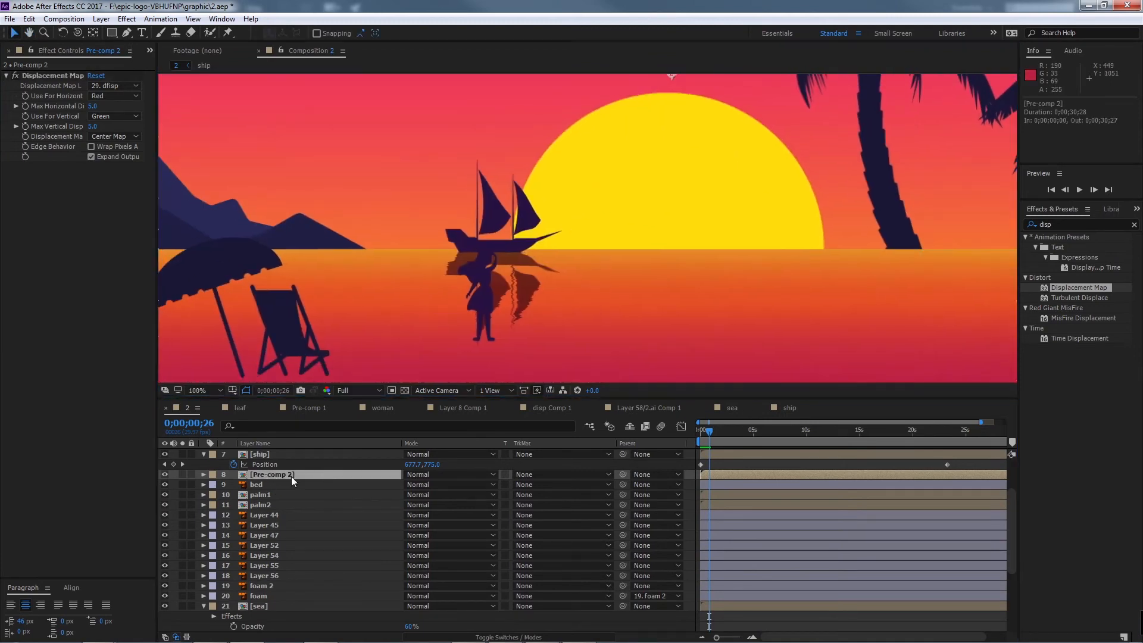
scroll(309, 489, "up", 1)
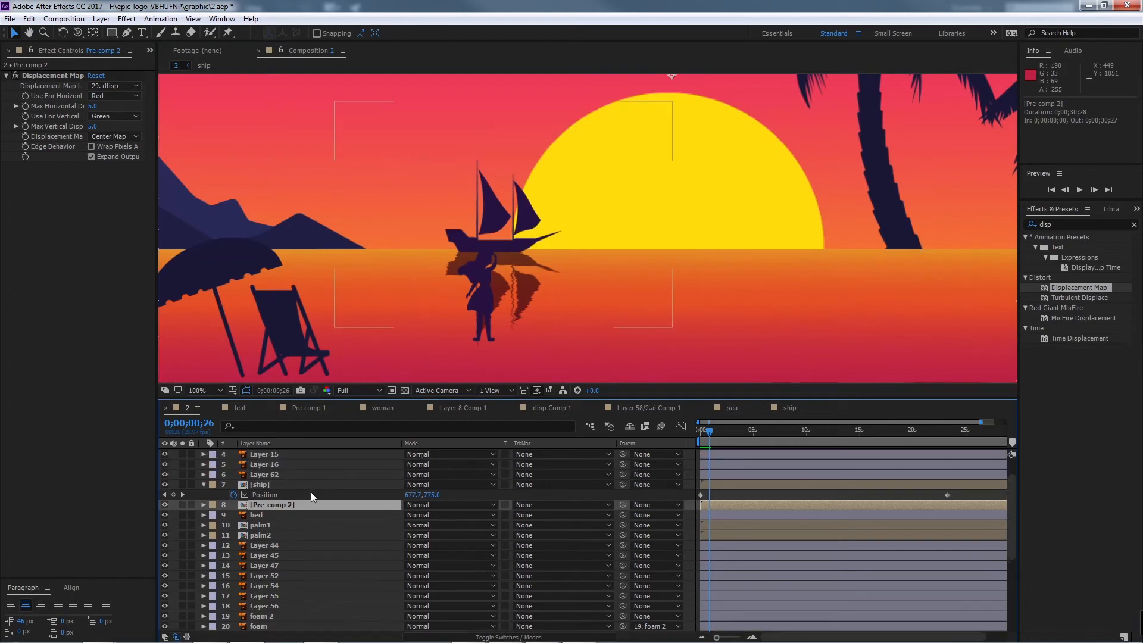
key("Return")
type("ref")
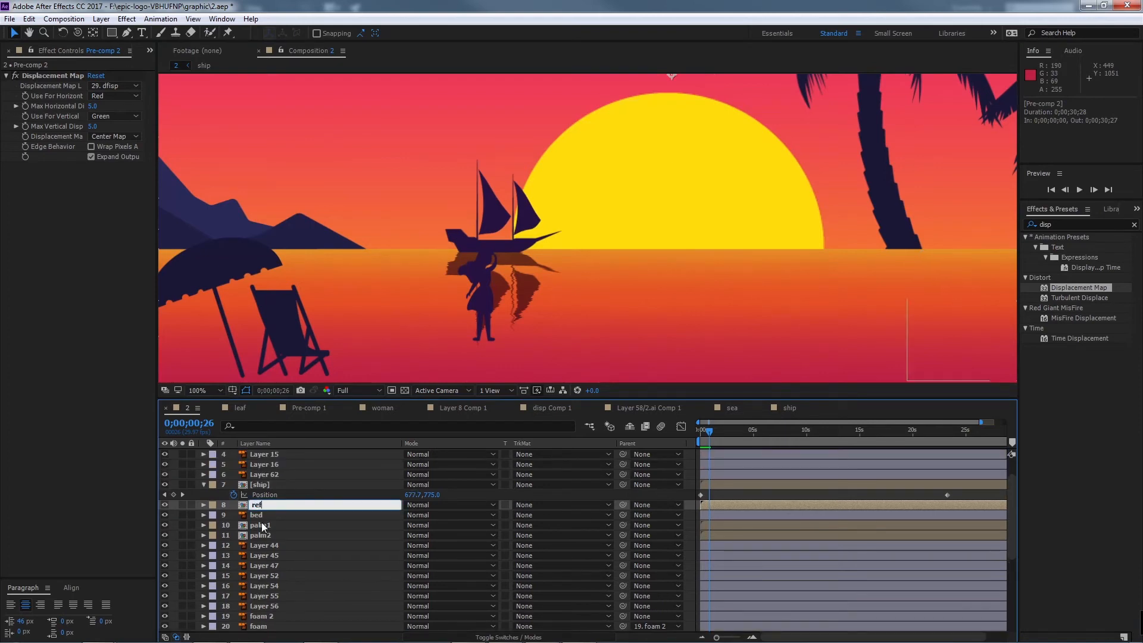
key("Return")
Step: Inside the ref pre-comp, set the nested ref layer's blending mode to Normal and return to composition 2
double_click(289, 503)
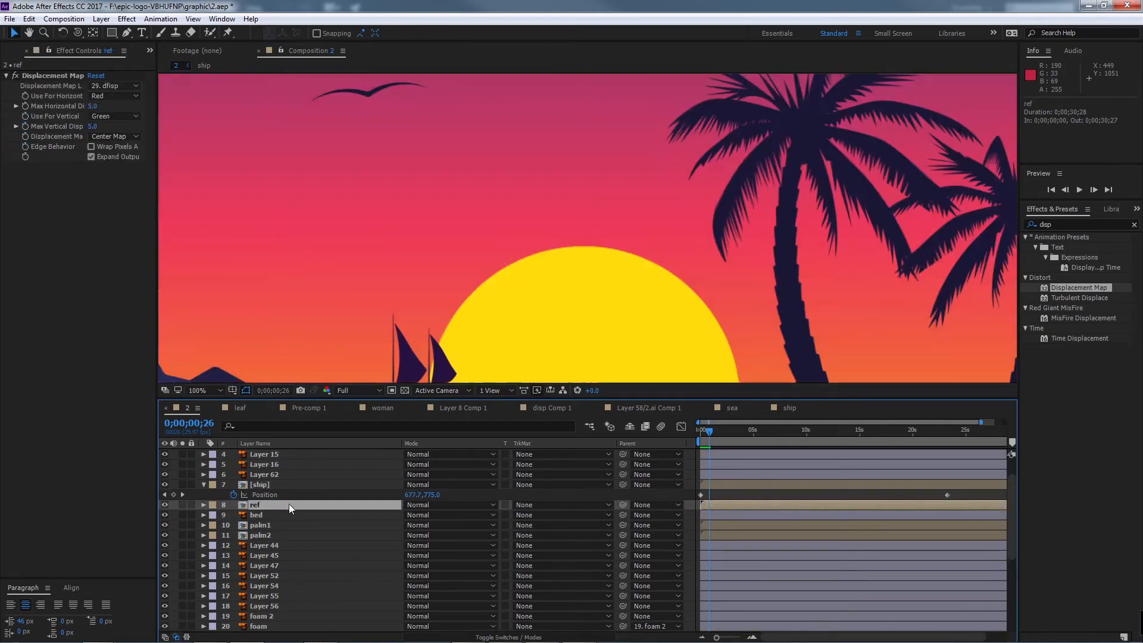
left_click(284, 455)
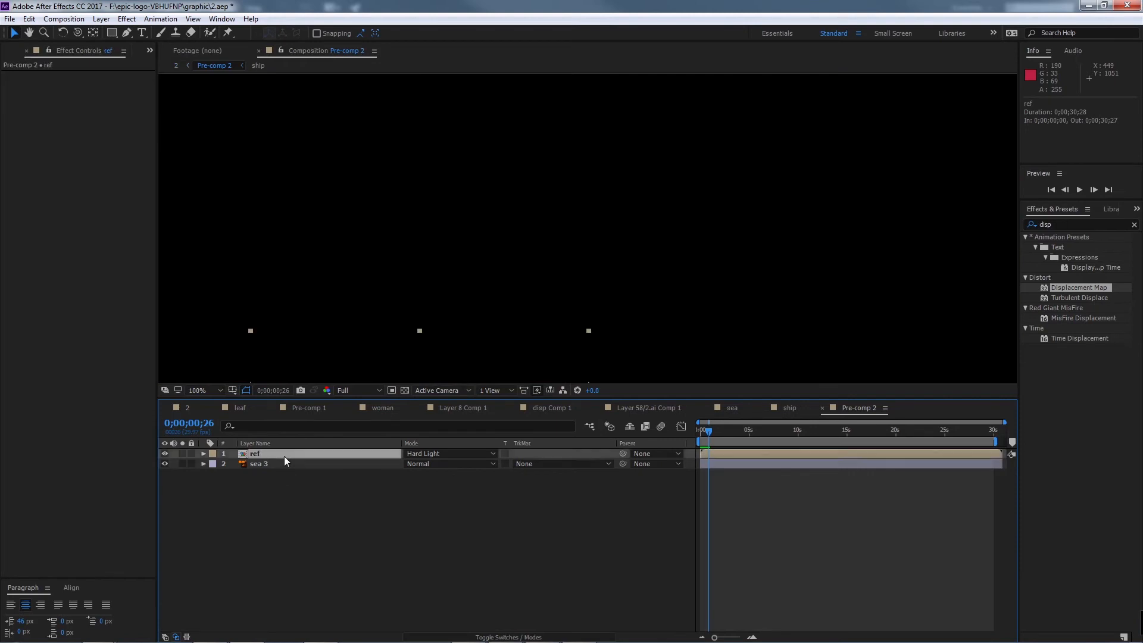
left_click(452, 453)
left_click(493, 121)
left_click(185, 409)
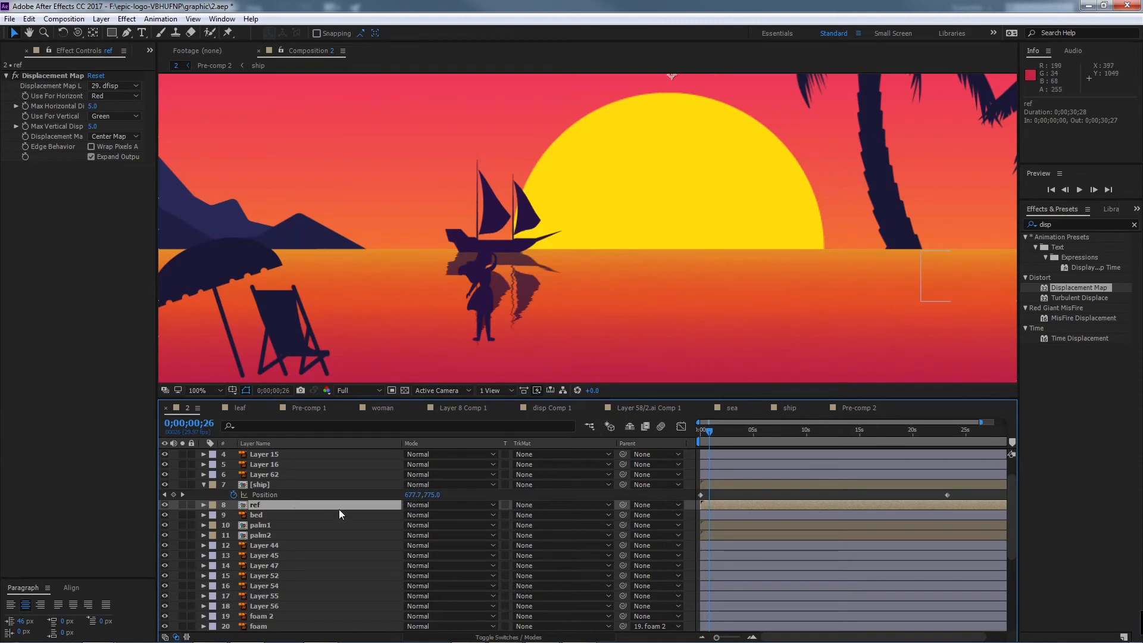
Step: Try successive blending modes on the ref pre-comp layer, including Darken, Lighten, Soft Light, Hard Light and Pin Light, ending on Divide
key("shift+equal")
key("shift+equal")
key("shift+equal")
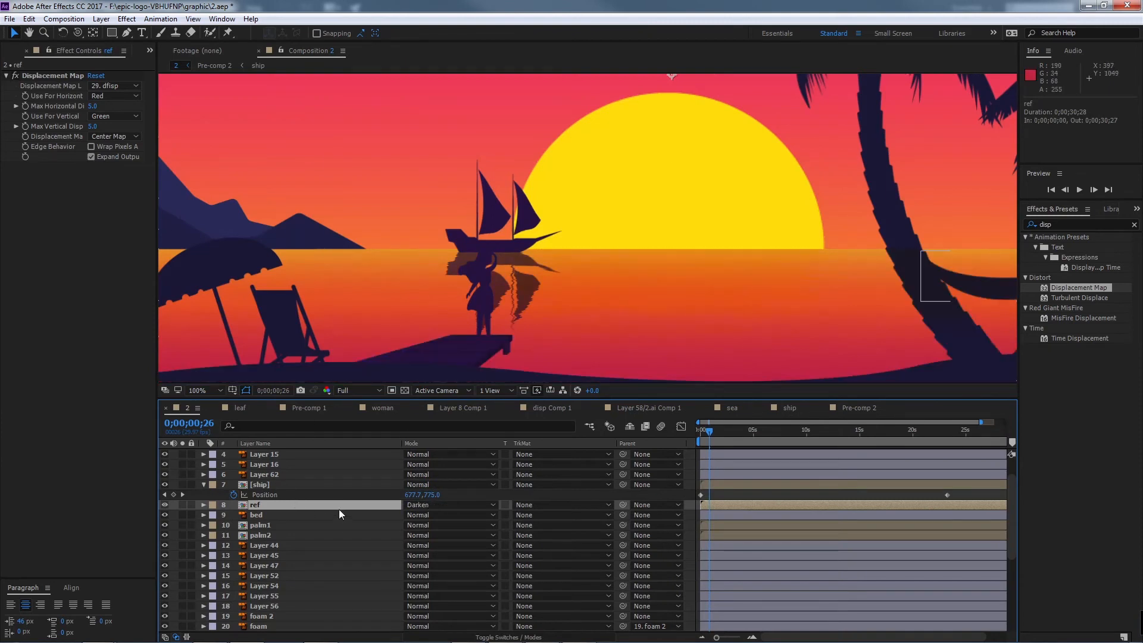
key("shift+equal")
key("shift+equal")
key("shift+equal")
key("shift+equal")
key("shift+equal")
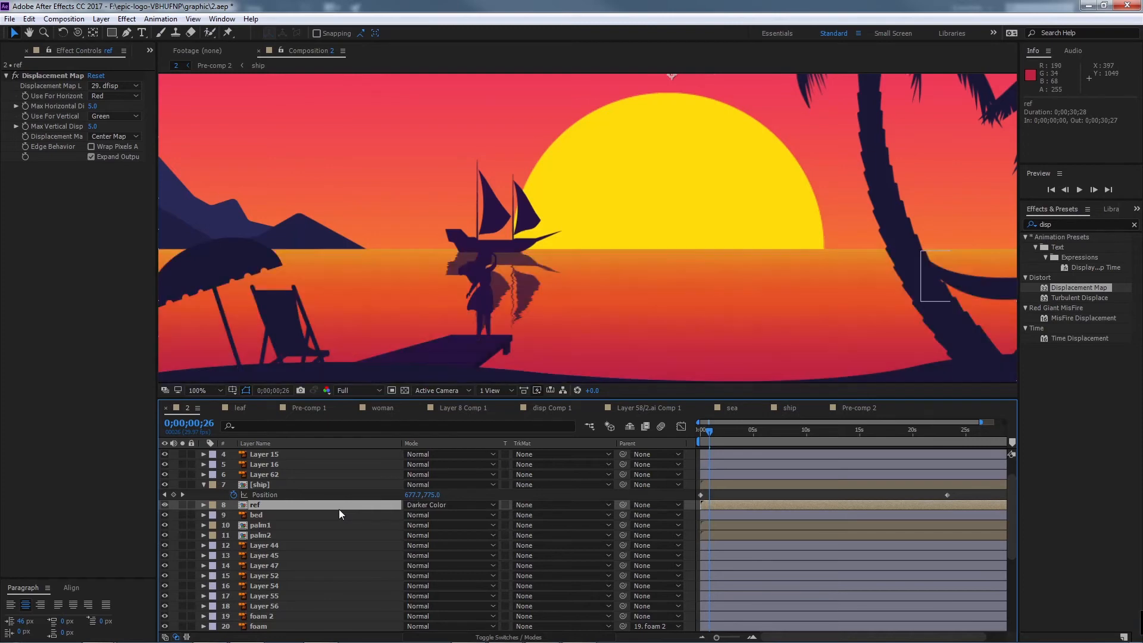
key("shift+equal")
key("shift+equal")
key("shift+equal")
key("shift+equal")
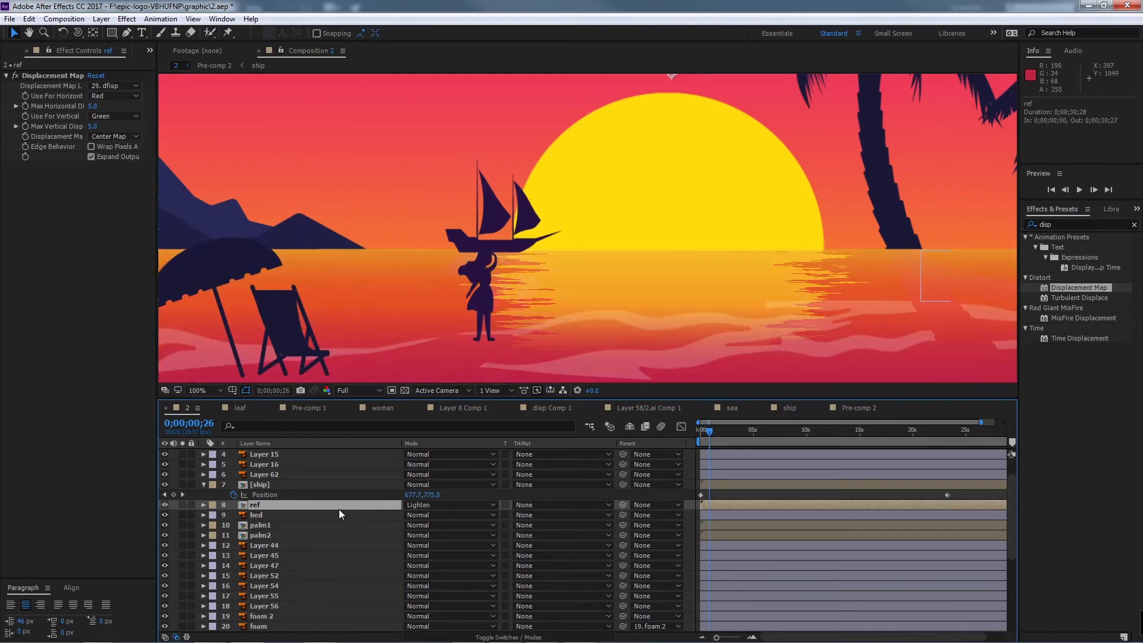
key("shift+equal")
key("shift+equal")
key("shift+equal")
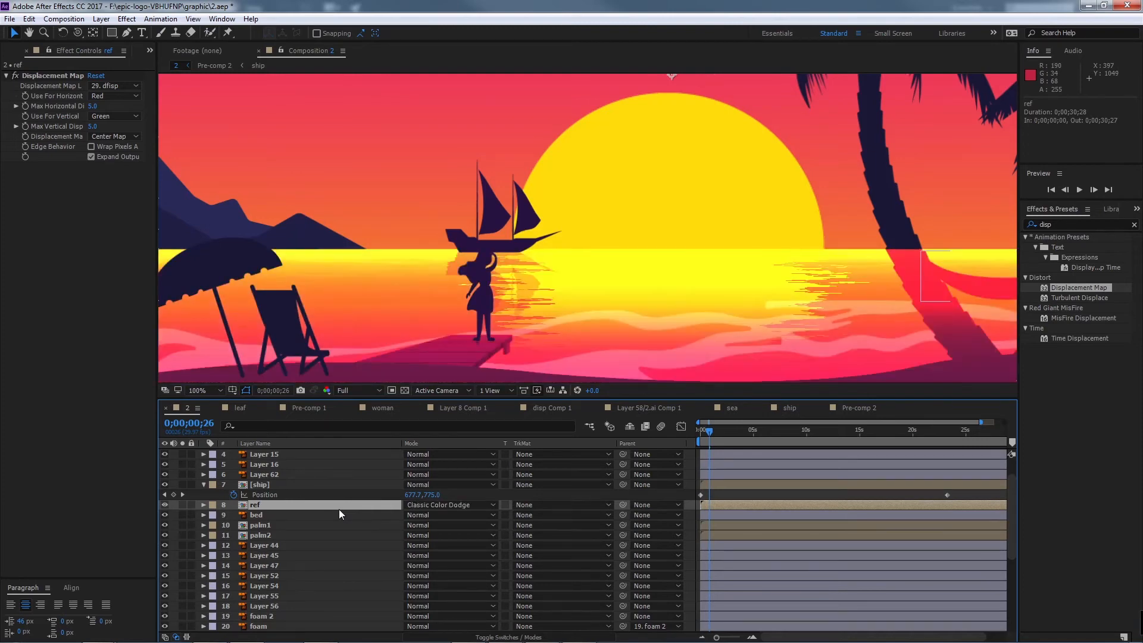
key("shift+equal")
key("shift+equal")
key("shift+equal")
key("shift+equal")
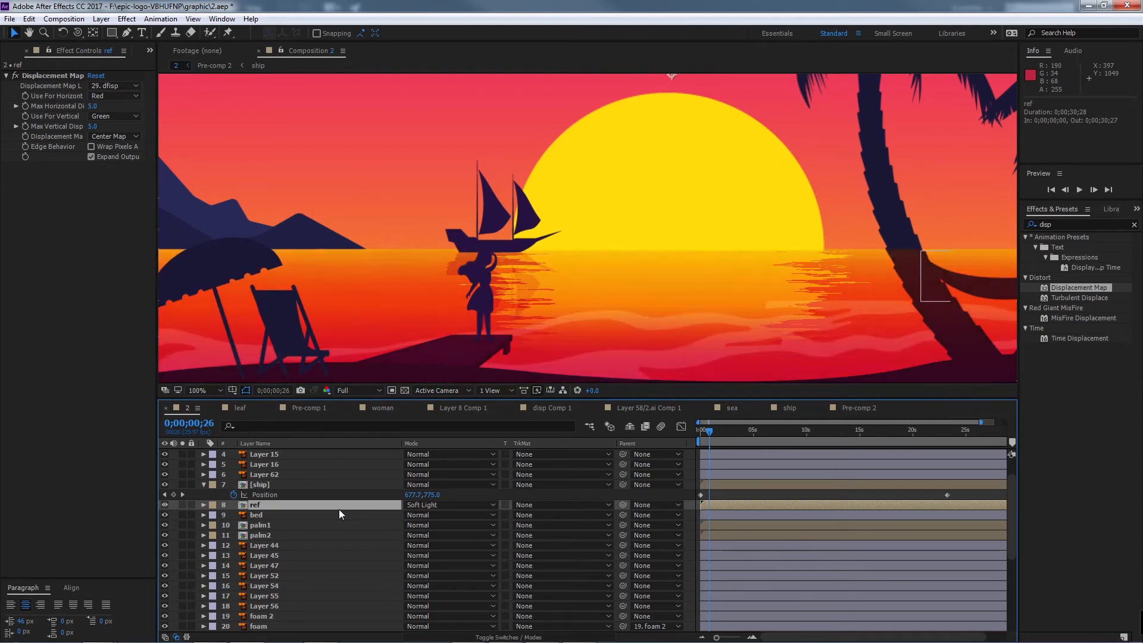
key("shift+minus")
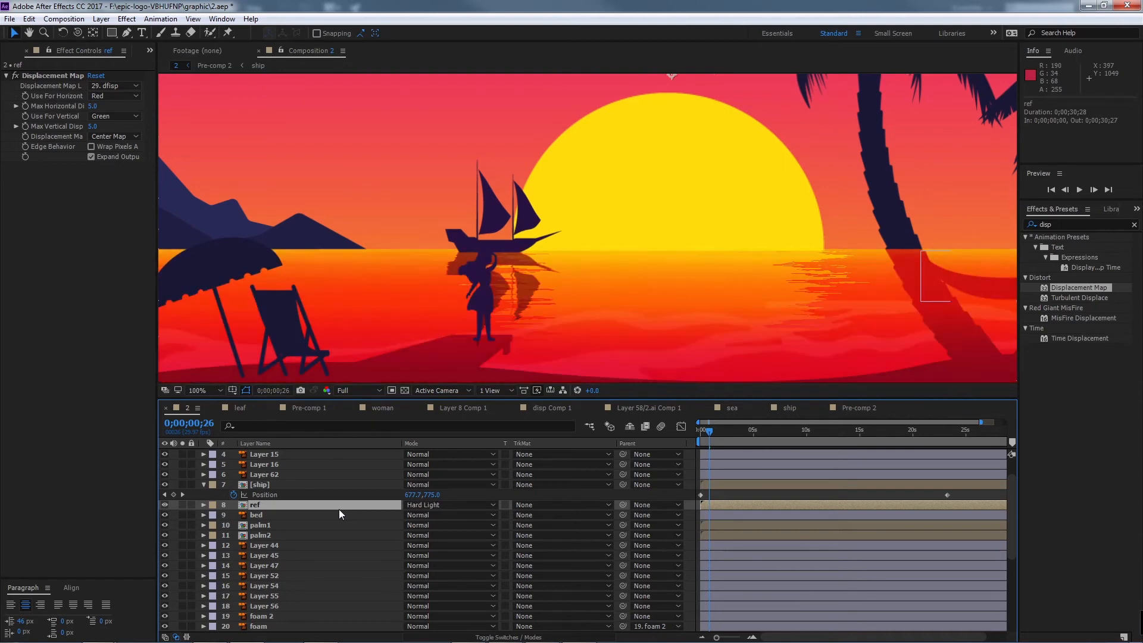
key("shift+equal")
key("shift+equal")
key("shift+equal")
key("shift+equal")
key("shift+equal")
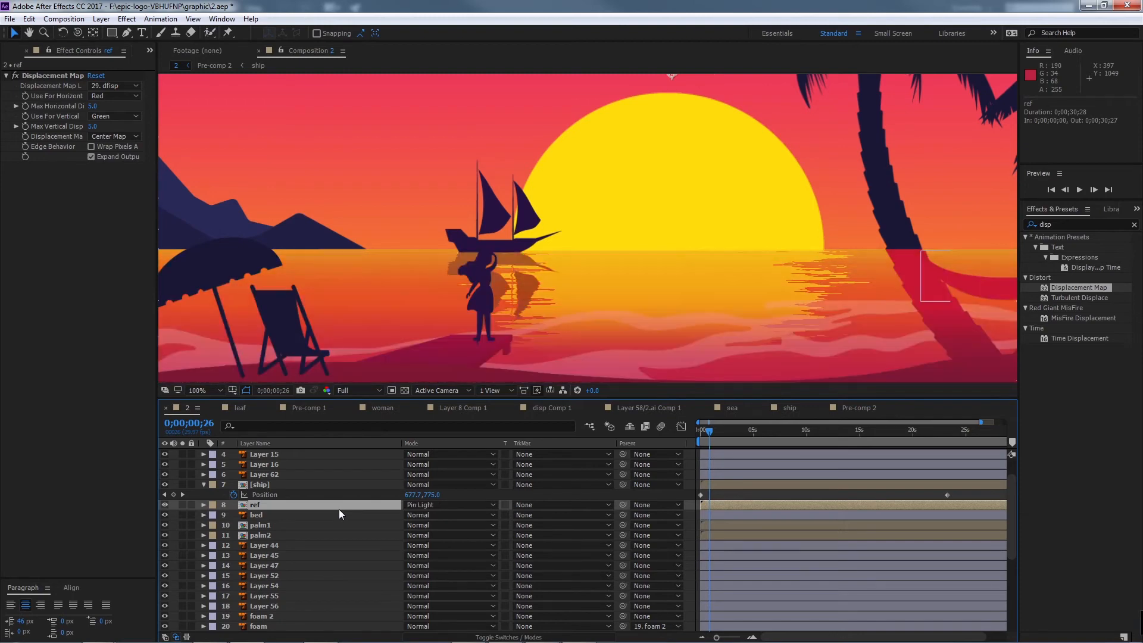
key("shift+equal")
key("shift+equal")
key("shift+equal")
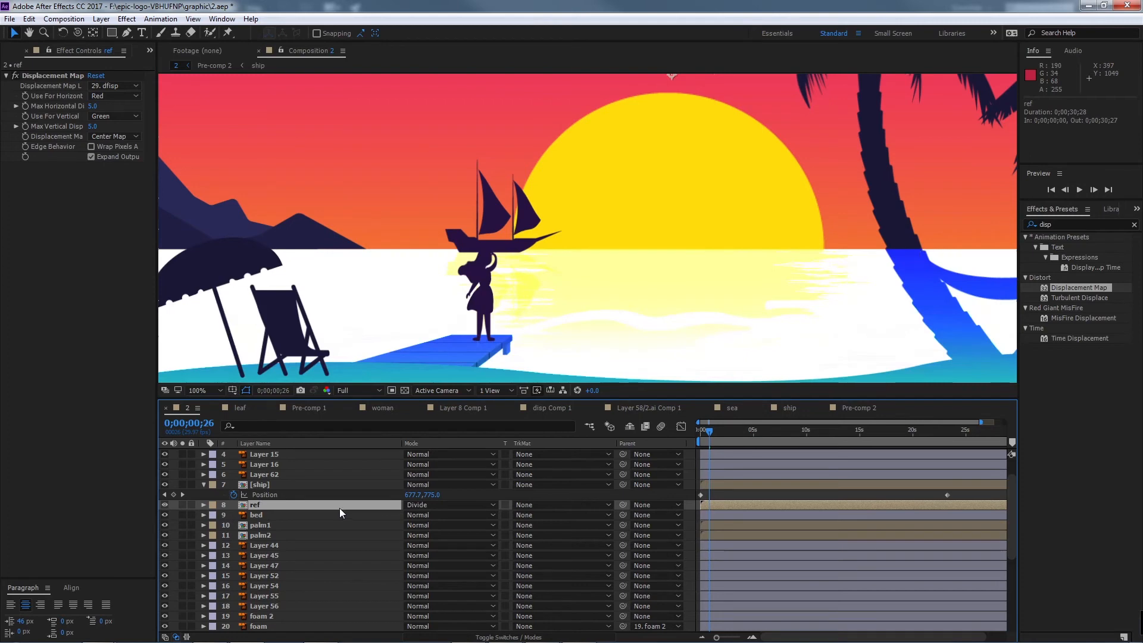
Step: Open the ref pre-comp, go to 0;00;06;05 and apply the Tint effect to the sea 3 layer
double_click(340, 504)
left_click(294, 465)
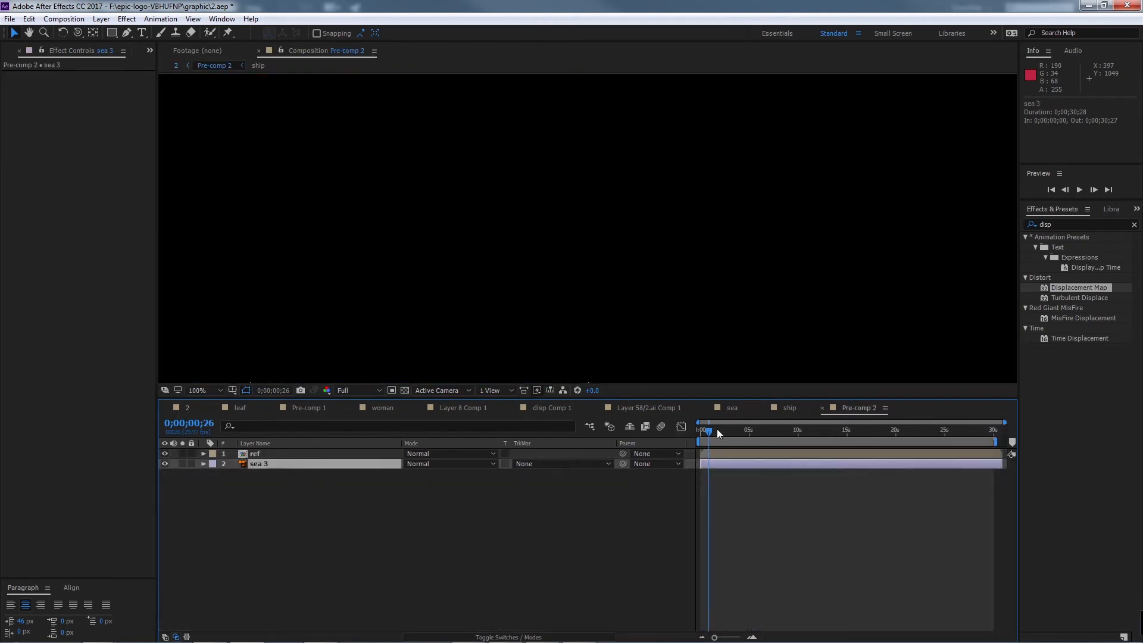
left_click(760, 429)
key("comma")
left_click_drag(659, 359, 665, 273)
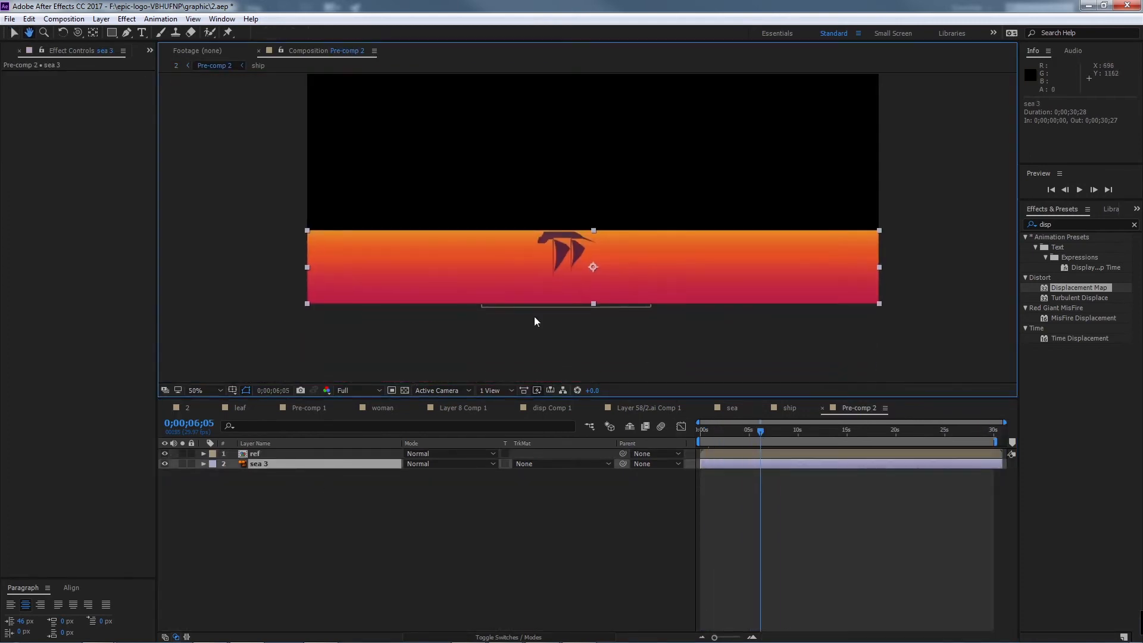
left_click_drag(1099, 228, 1016, 224)
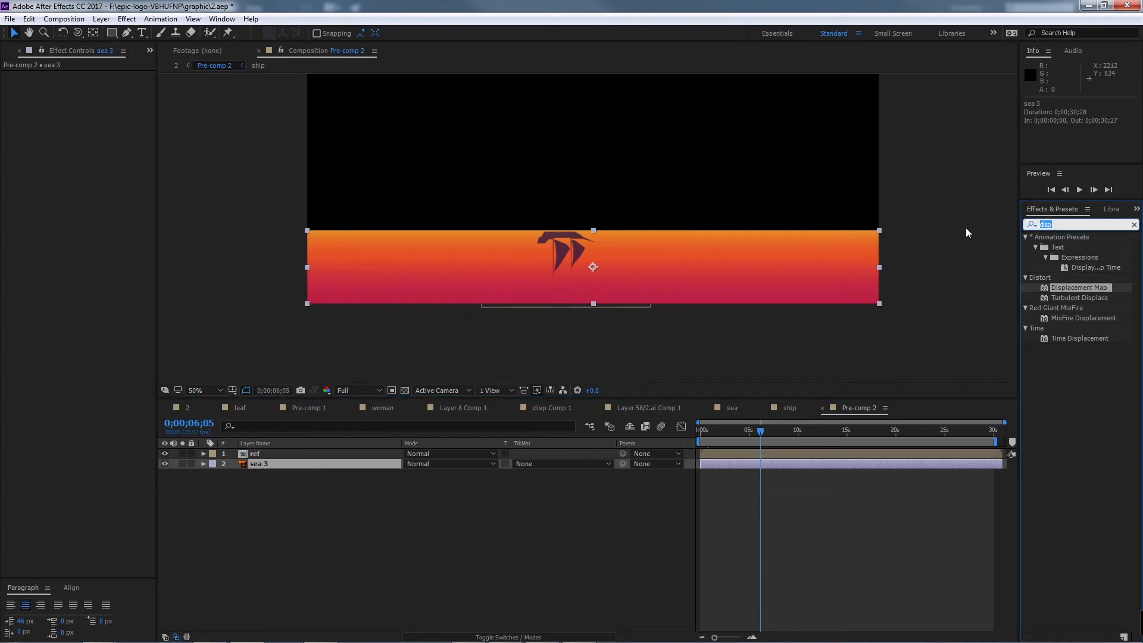
type("tint")
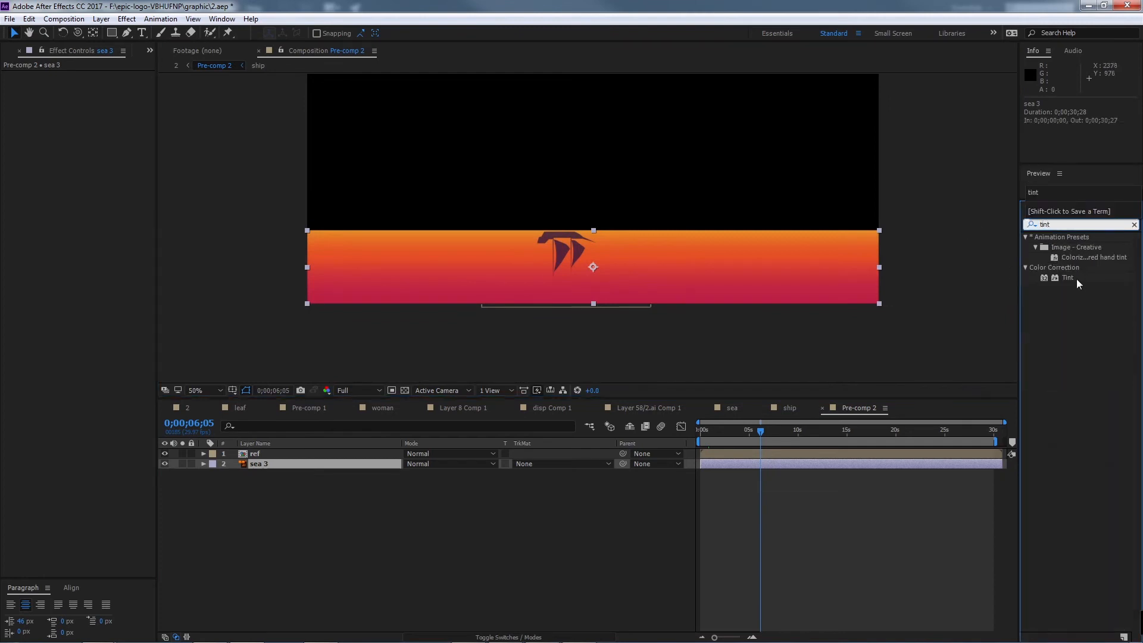
double_click(1068, 277)
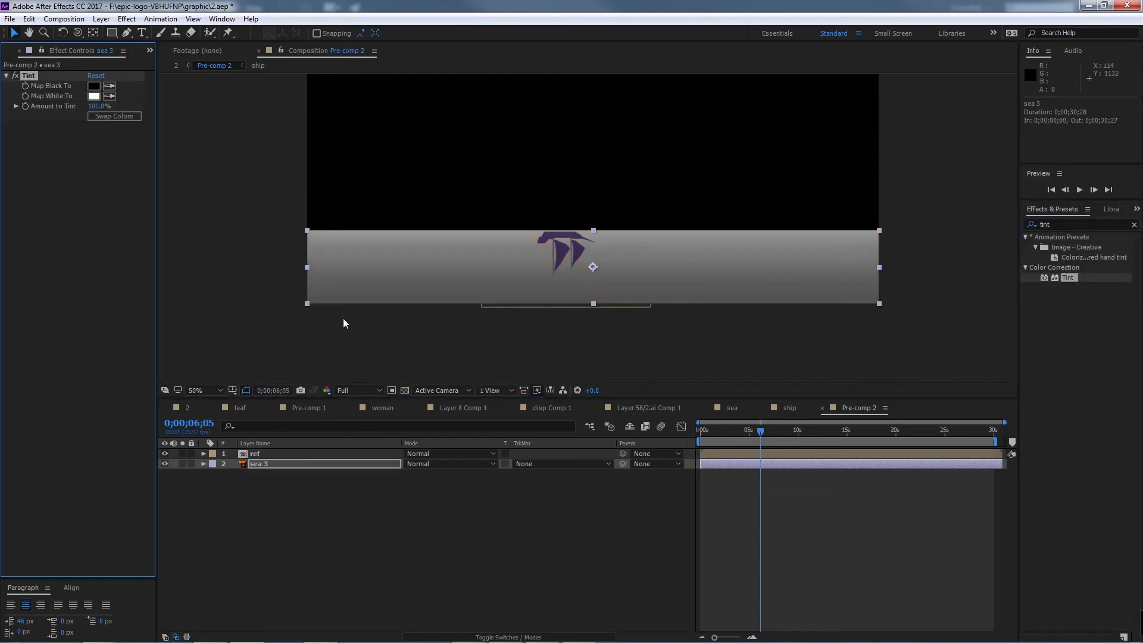
Step: Apply the Fill effect to the ref layer inside the pre-comp
left_click(357, 453)
left_click_drag(1071, 224, 988, 221)
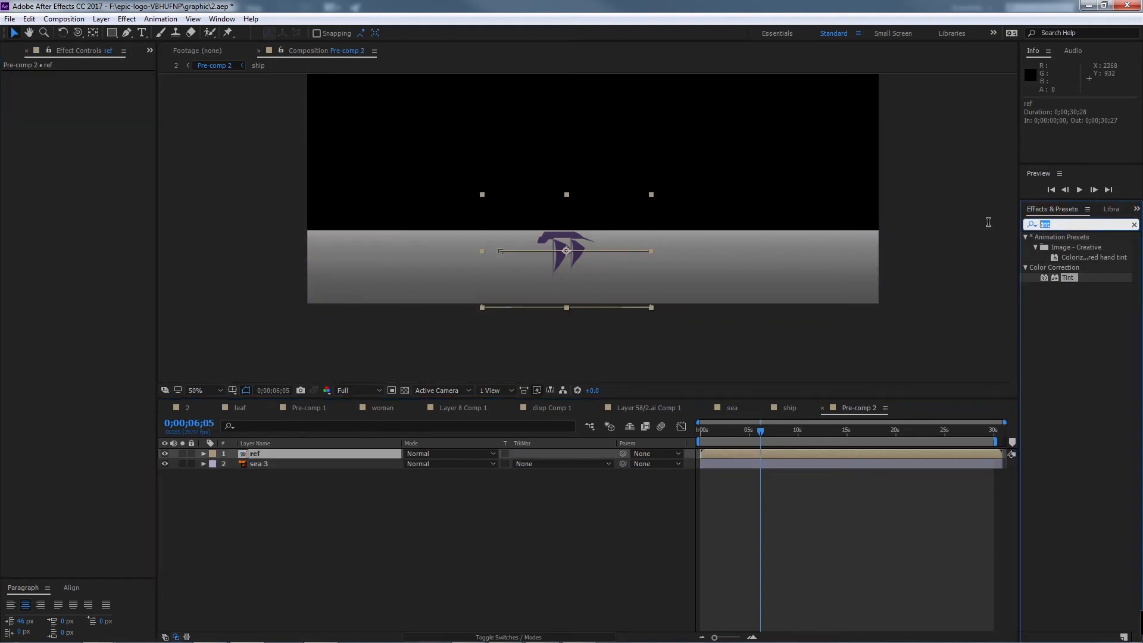
type("fill")
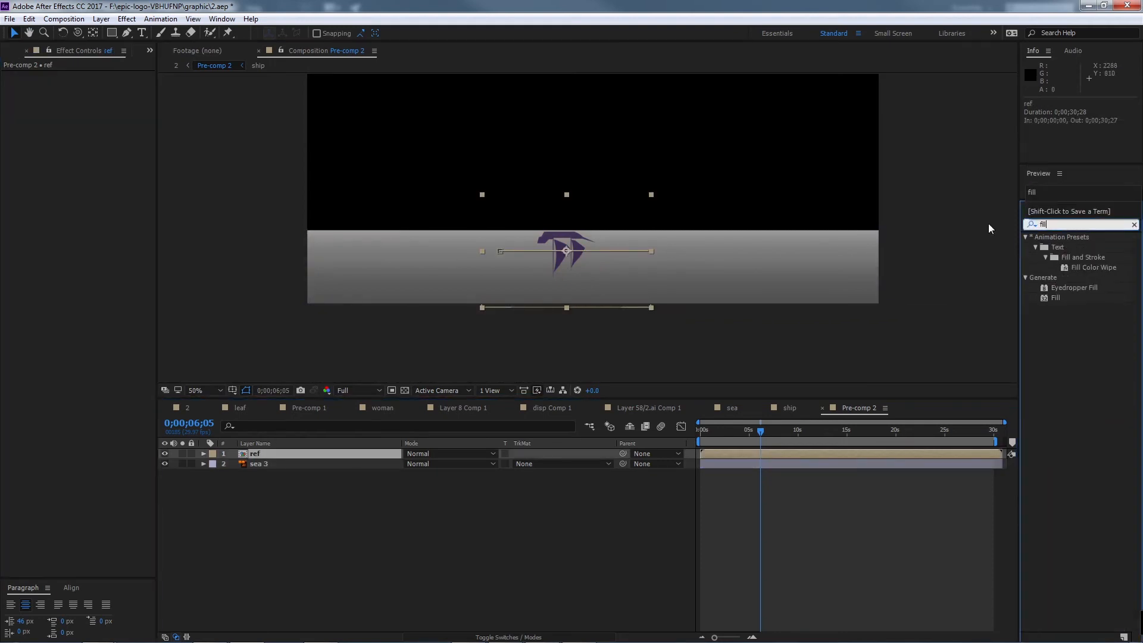
double_click(1060, 301)
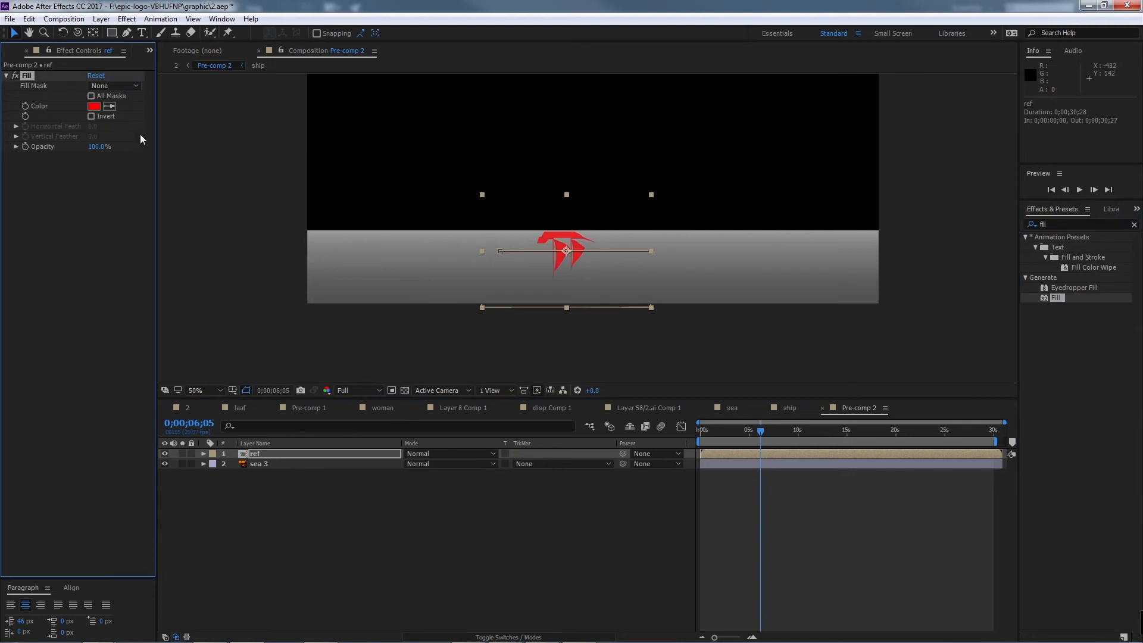
Step: Try black (000000) as the Fill color of the ref layer
left_click(93, 107)
left_click_drag(60, 357, 37, 420)
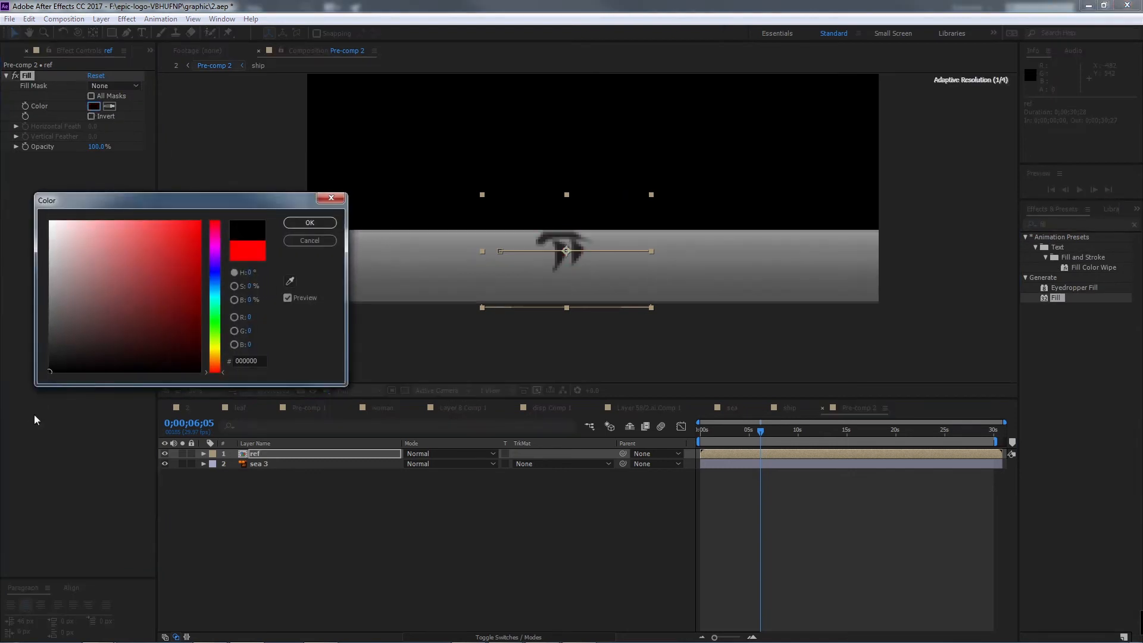
left_click(301, 227)
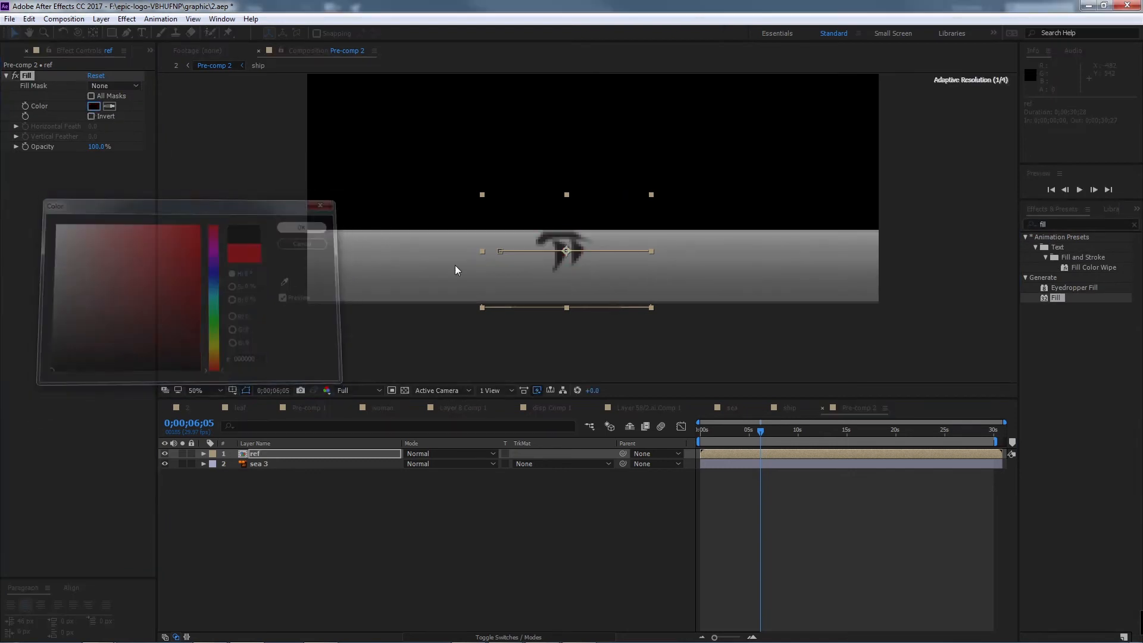
Step: Set the ref layer's Fill color to white
left_click(278, 455)
left_click(93, 106)
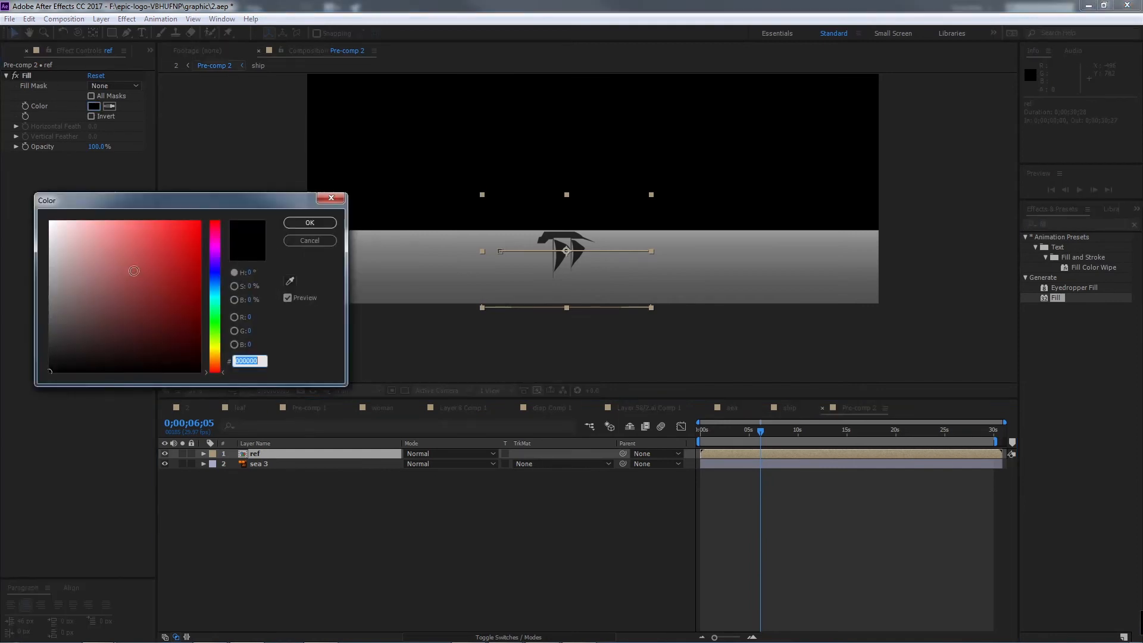
left_click(50, 221)
left_click(303, 223)
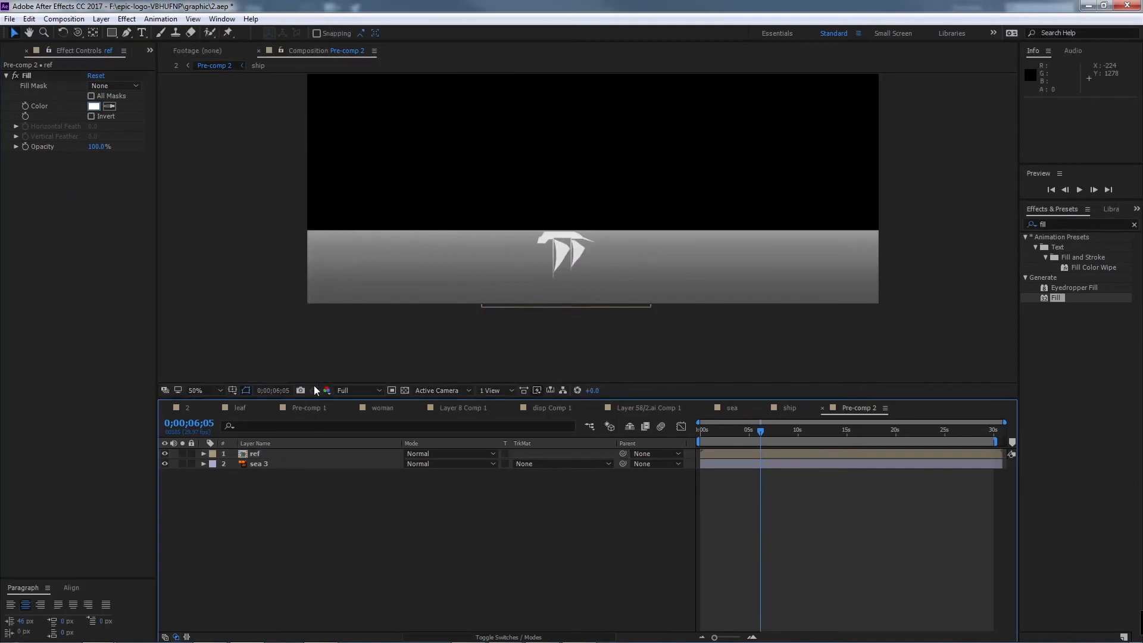
Step: Return to composition 2 and set the ref layer's blending mode to Overlay
left_click(188, 408)
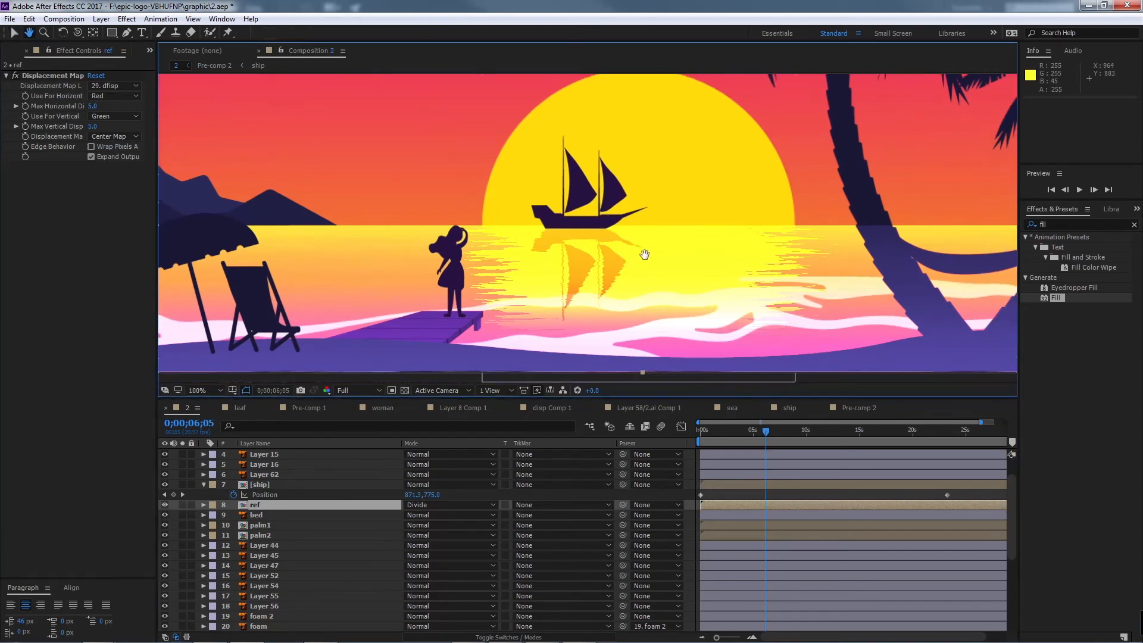
left_click(440, 505)
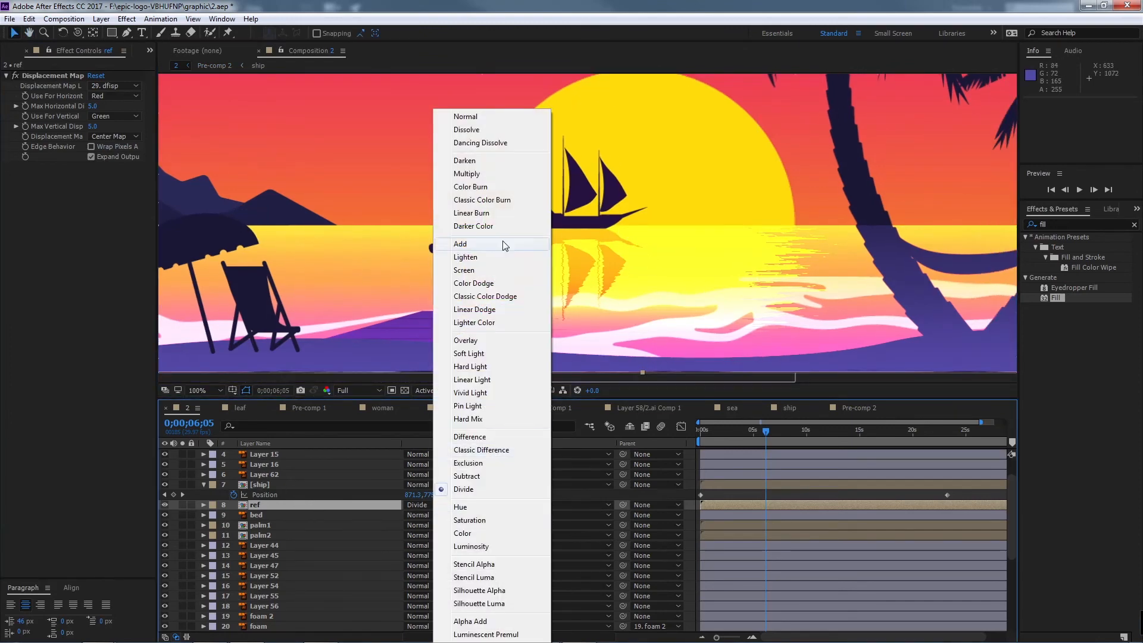
left_click(515, 343)
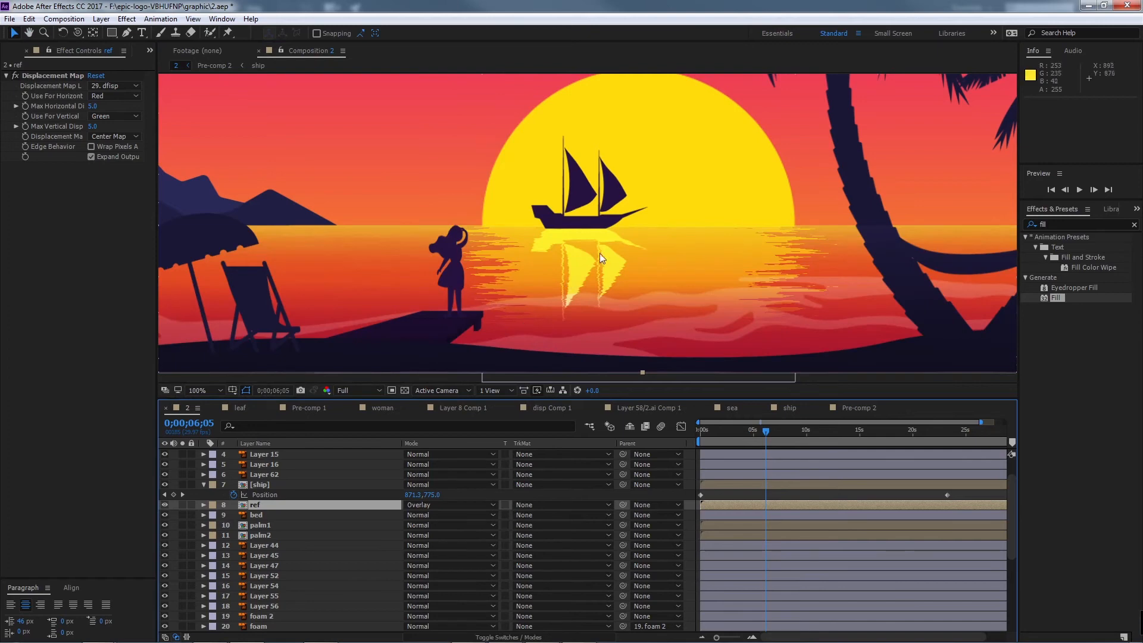
left_click_drag(686, 240, 522, 266)
left_click(442, 505)
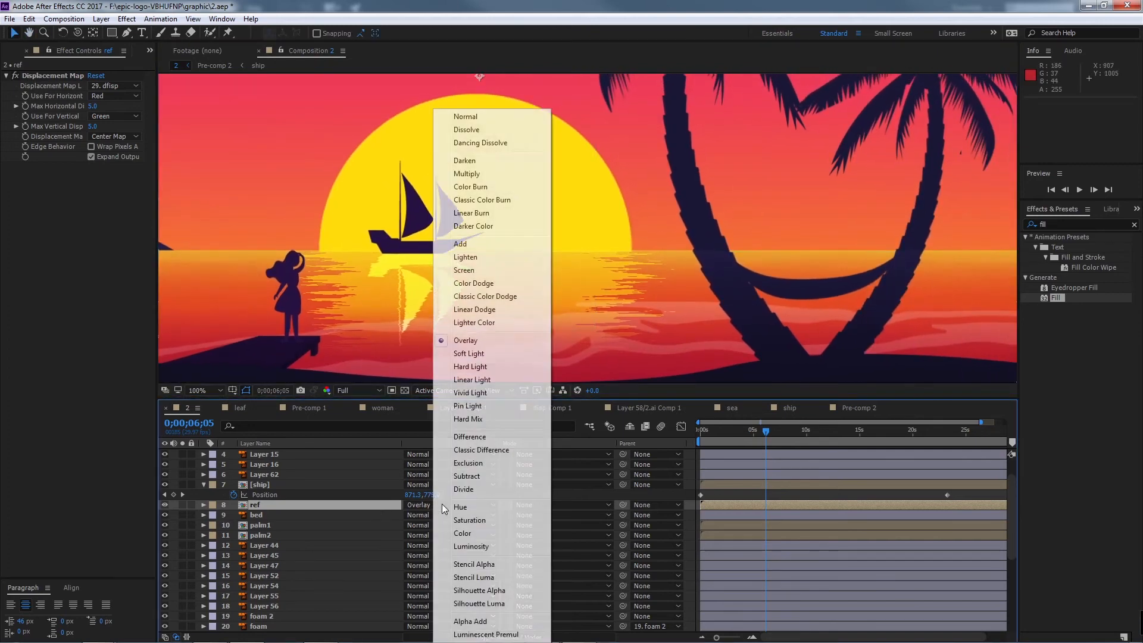
left_click(362, 508)
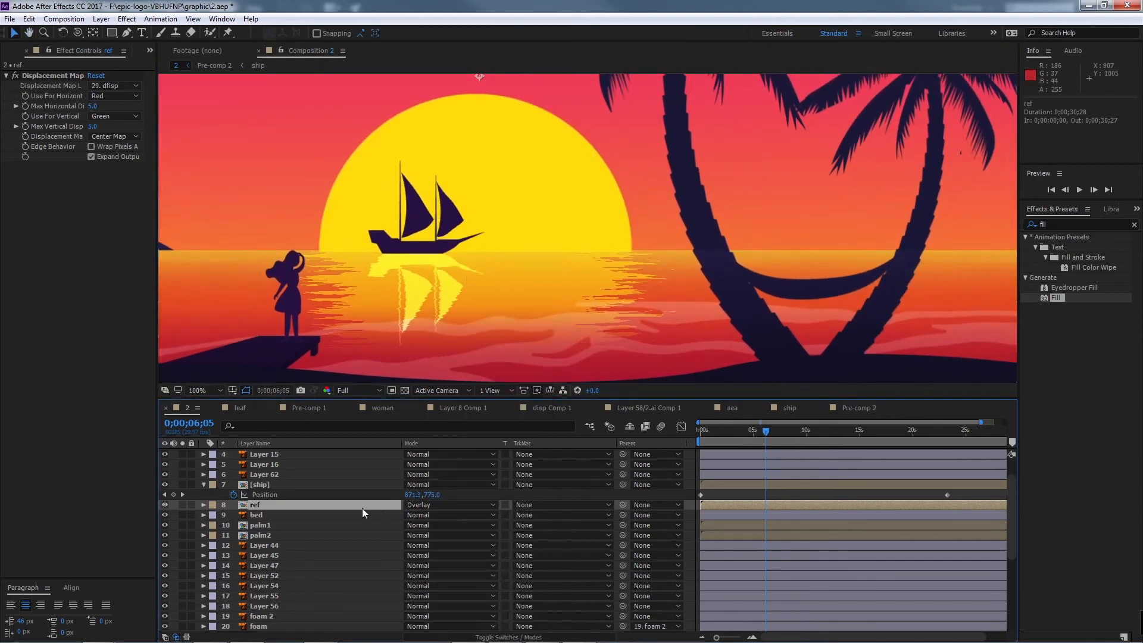
Step: Open the ref pre-comp and set the Fill color of its ref layer to black (000000)
double_click(361, 505)
left_click(290, 464)
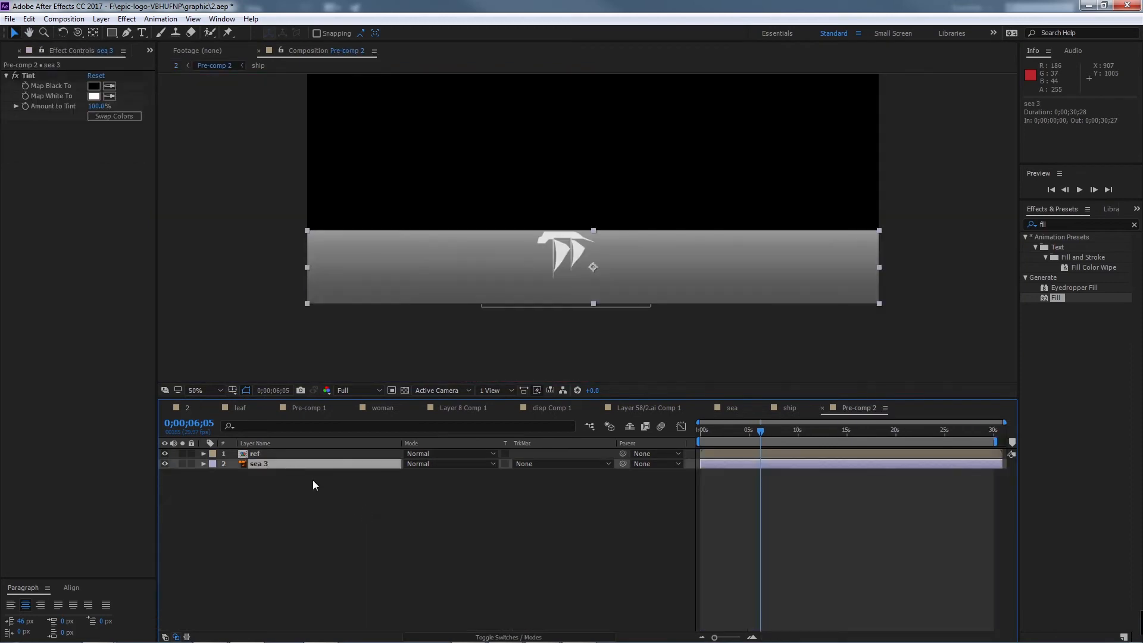
left_click(311, 453)
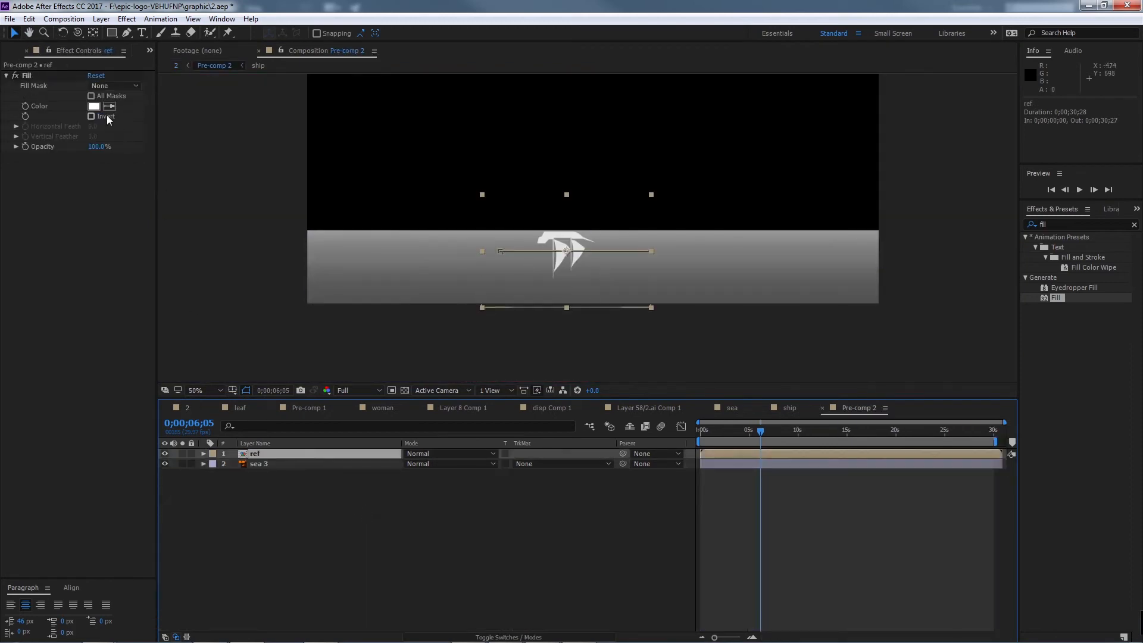
left_click(93, 111)
left_click_drag(74, 332, 18, 400)
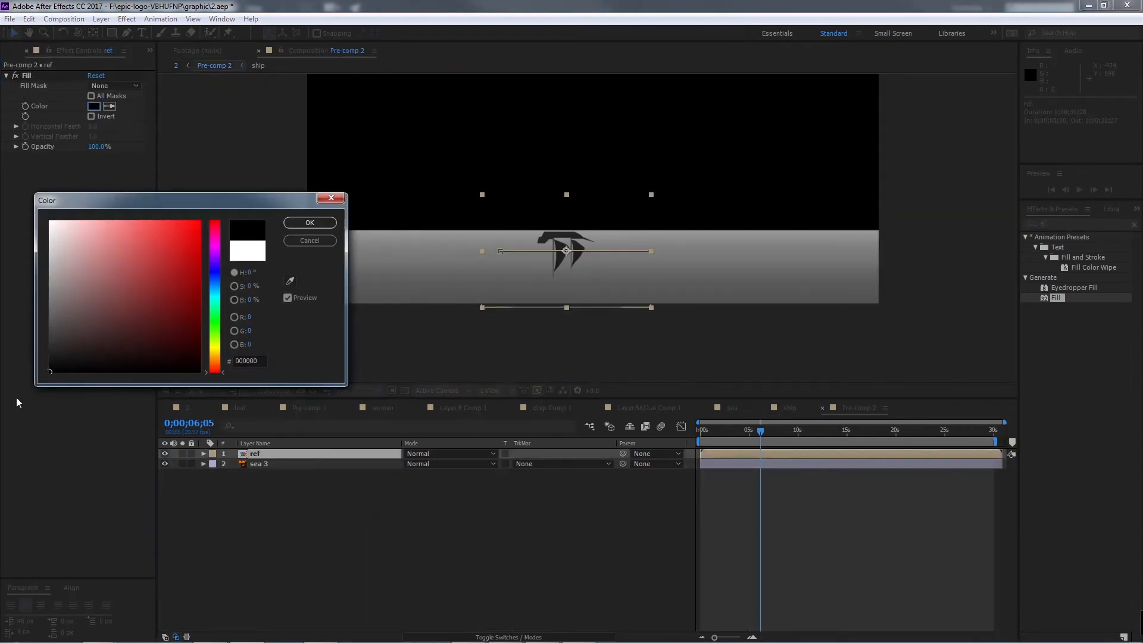
left_click(316, 223)
Step: Return to composition 2 and preview the ship's reflection from the start of the timeline
left_click(186, 408)
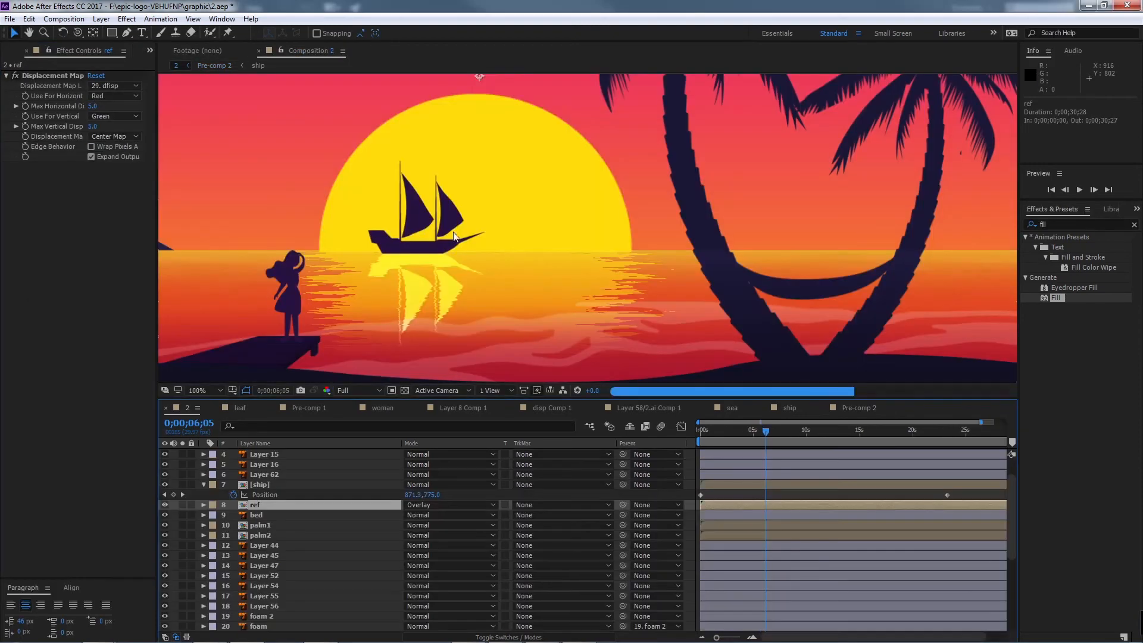
left_click_drag(752, 432, 673, 430)
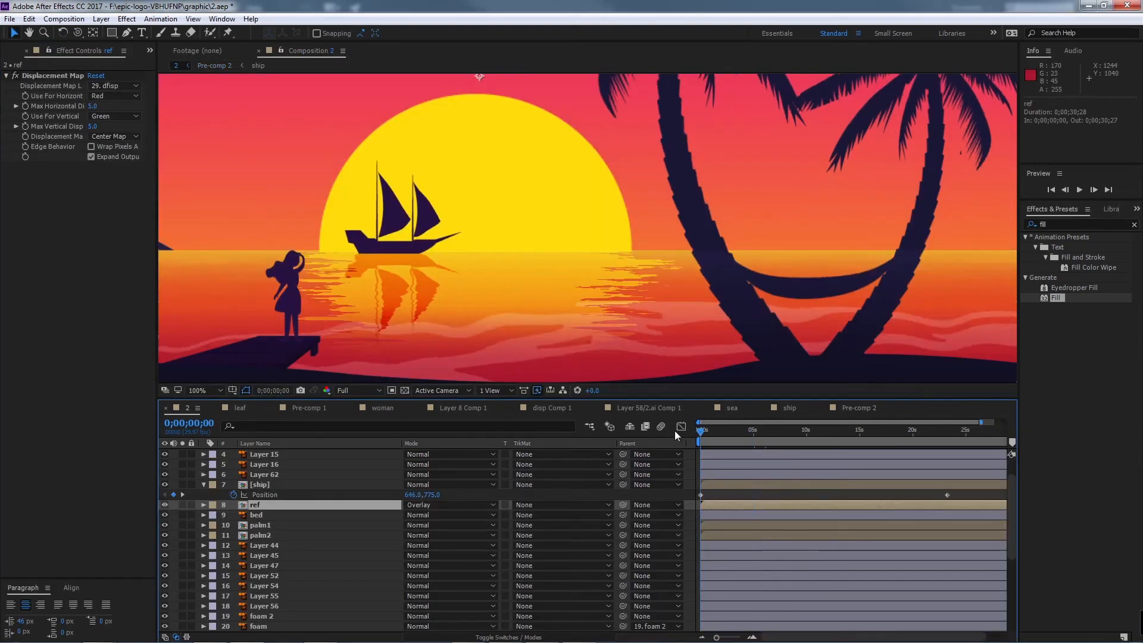
scroll(563, 279, "down", 1)
key("space")
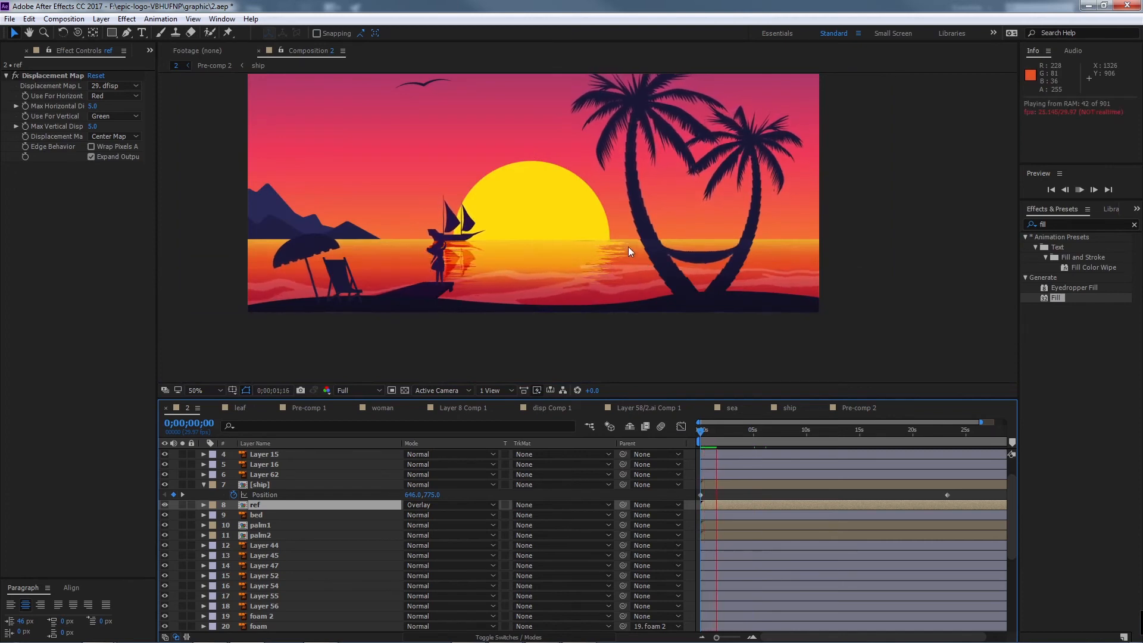
scroll(474, 250, "up", 2)
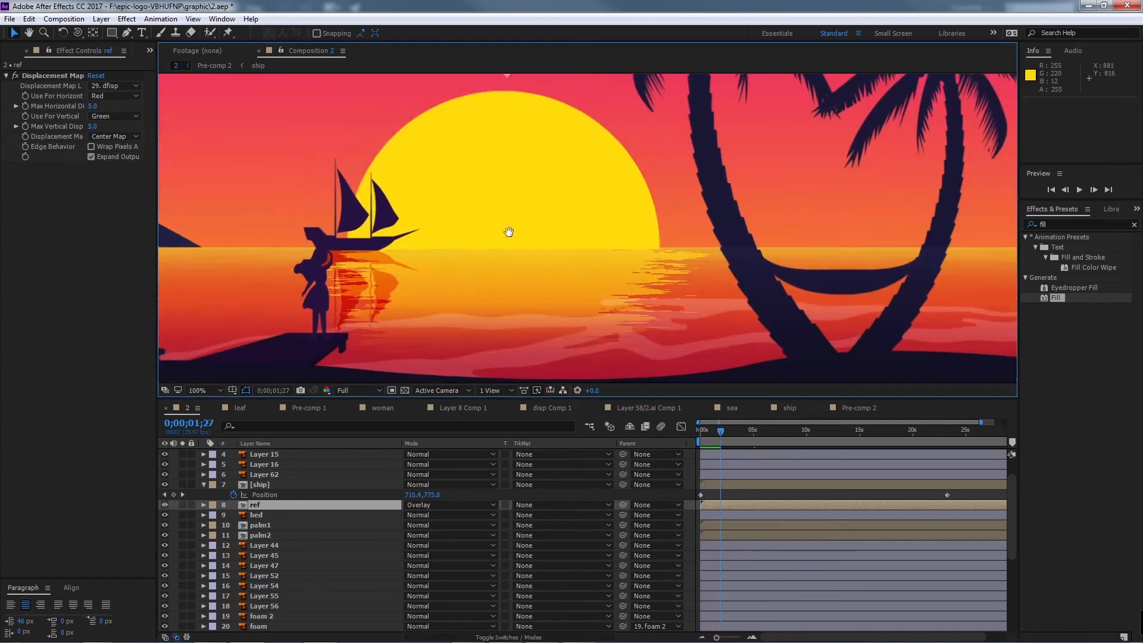
Step: Find the Linear Wipe effect and apply it to the ref layer in composition 2
left_click(1077, 224)
type("l")
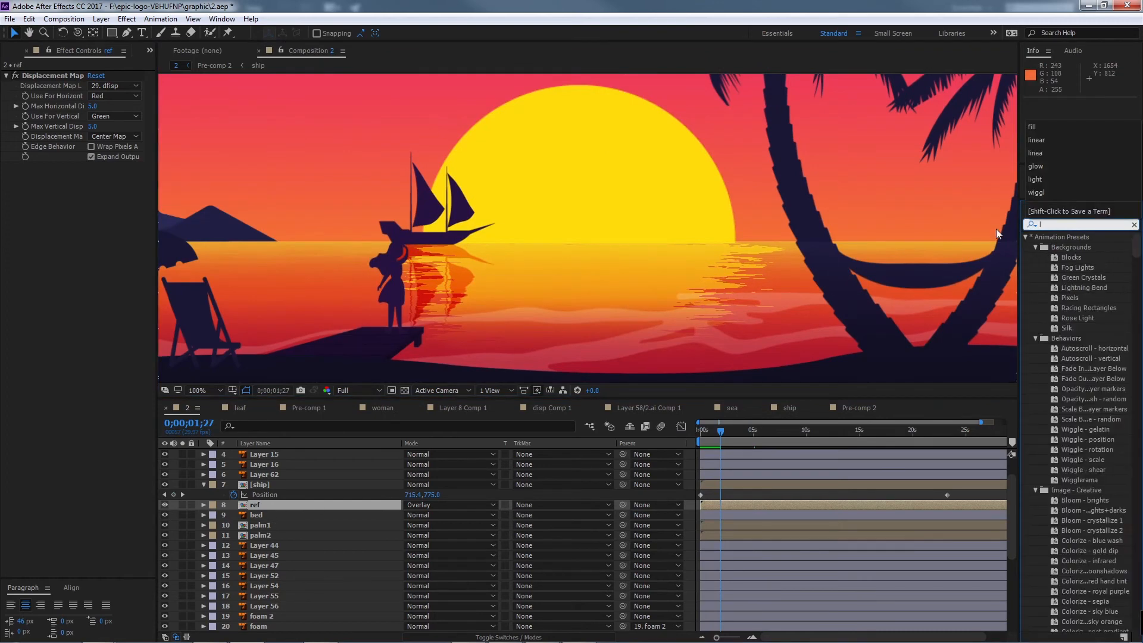
type("ine")
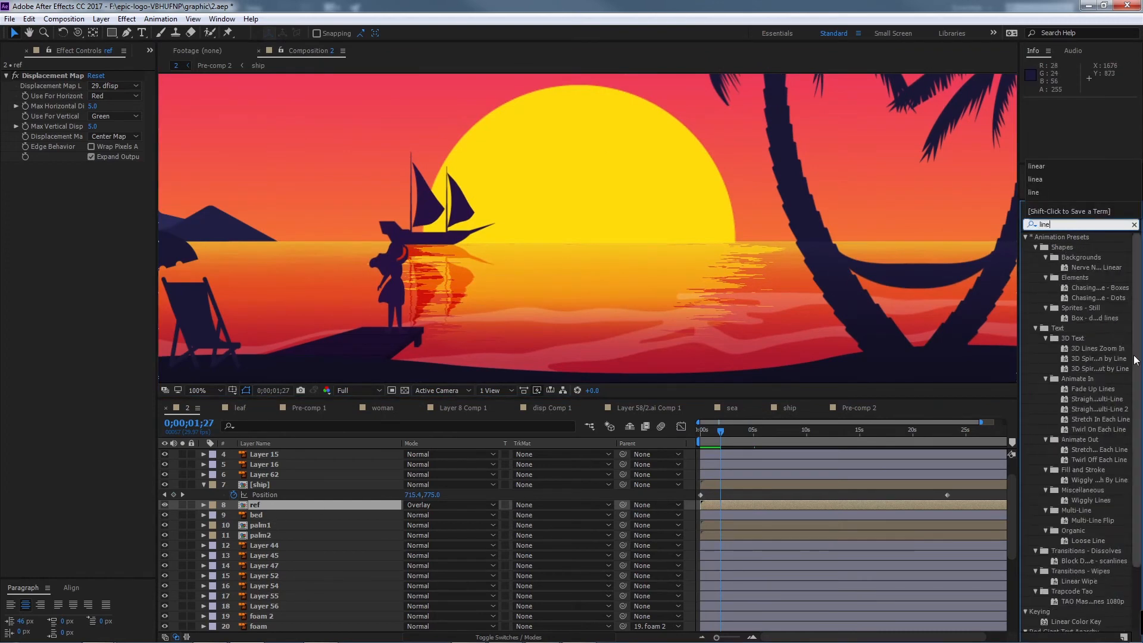
left_click_drag(1135, 359, 1129, 522)
double_click(1084, 631)
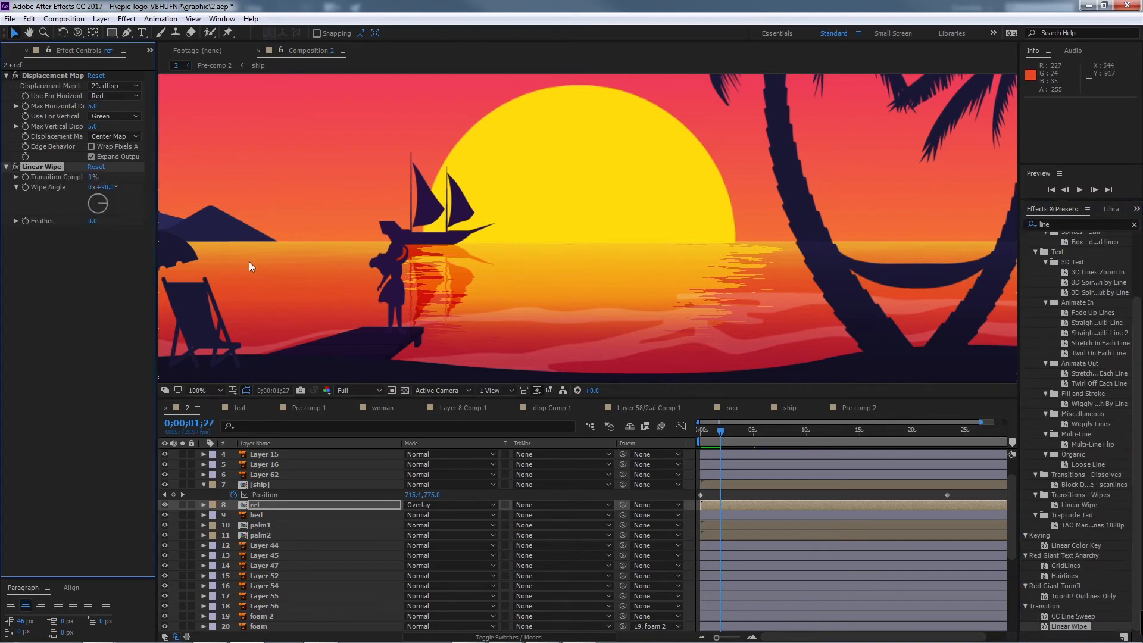
Step: Try raising the Linear Wipe's Transition Completion on the ref layer, then take the effect off this layer
left_click_drag(97, 177, 112, 177)
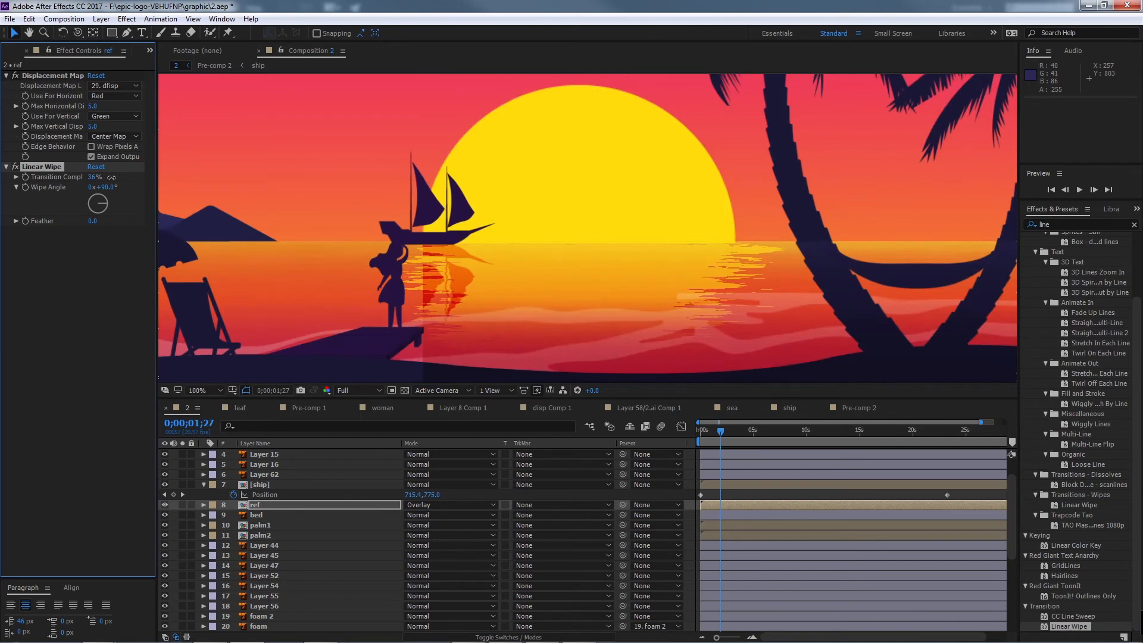
left_click(87, 244)
left_click(61, 167)
key("Delete")
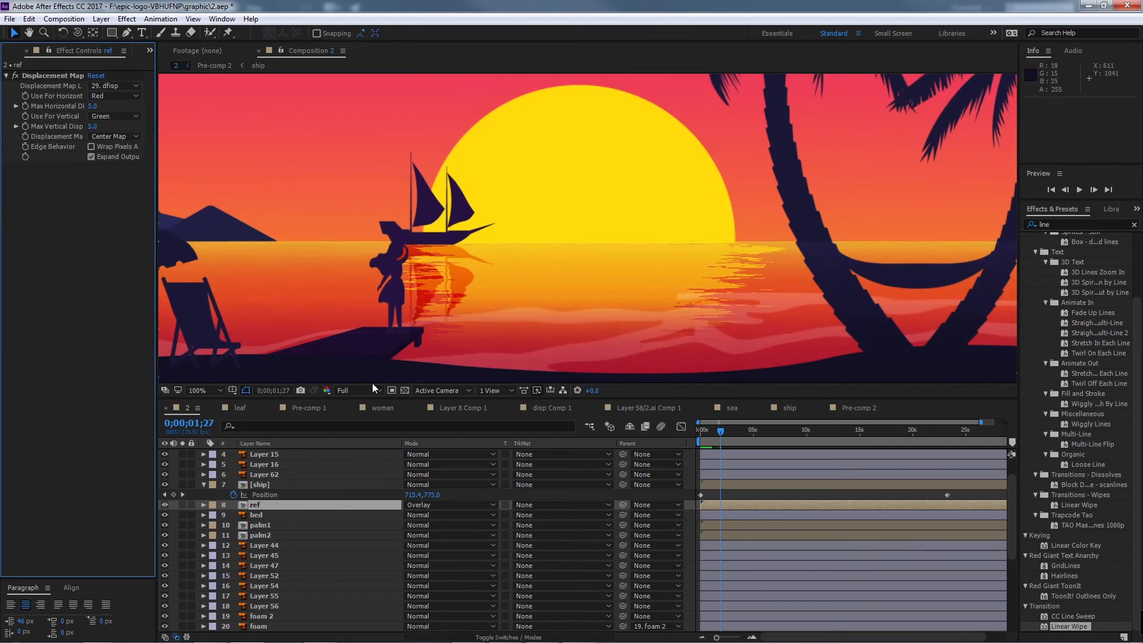
Step: Paste Linear Wipe onto the ref layer inside Pre-comp 2, with 50% Transition Completion, a 180° Wipe Angle and a Feather of about 23
double_click(326, 507)
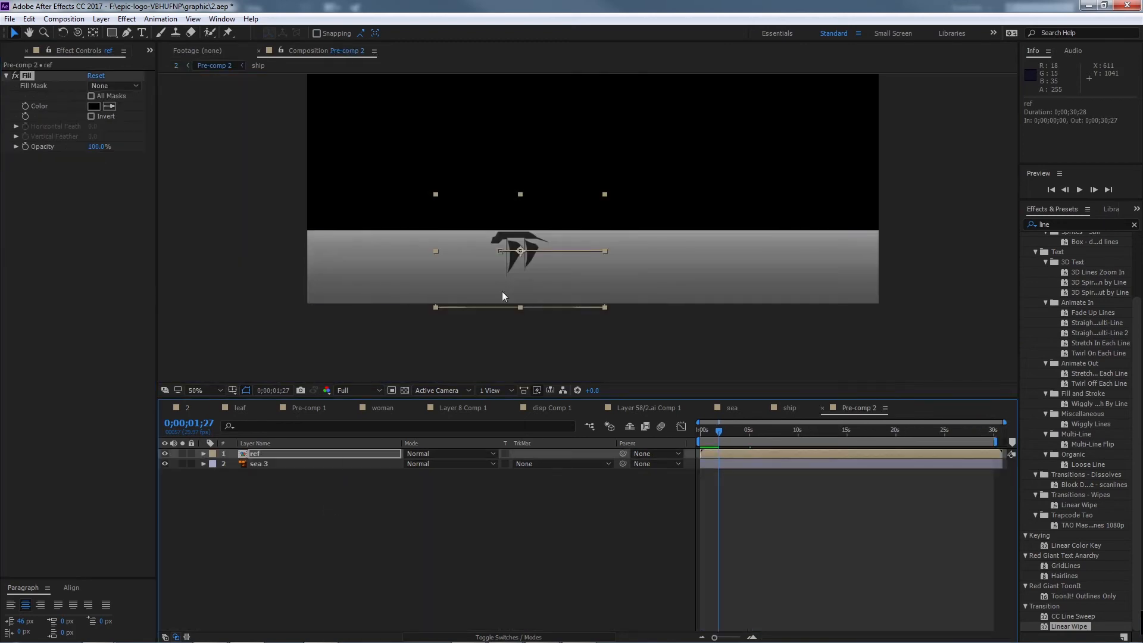
scroll(527, 237, "up", 1)
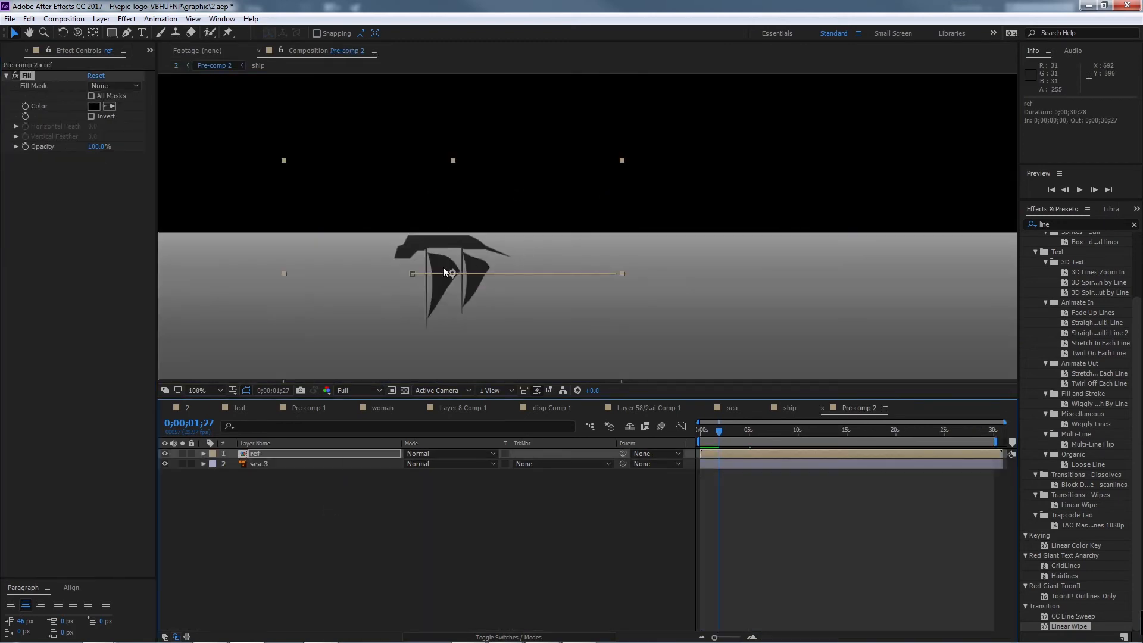
left_click(303, 456)
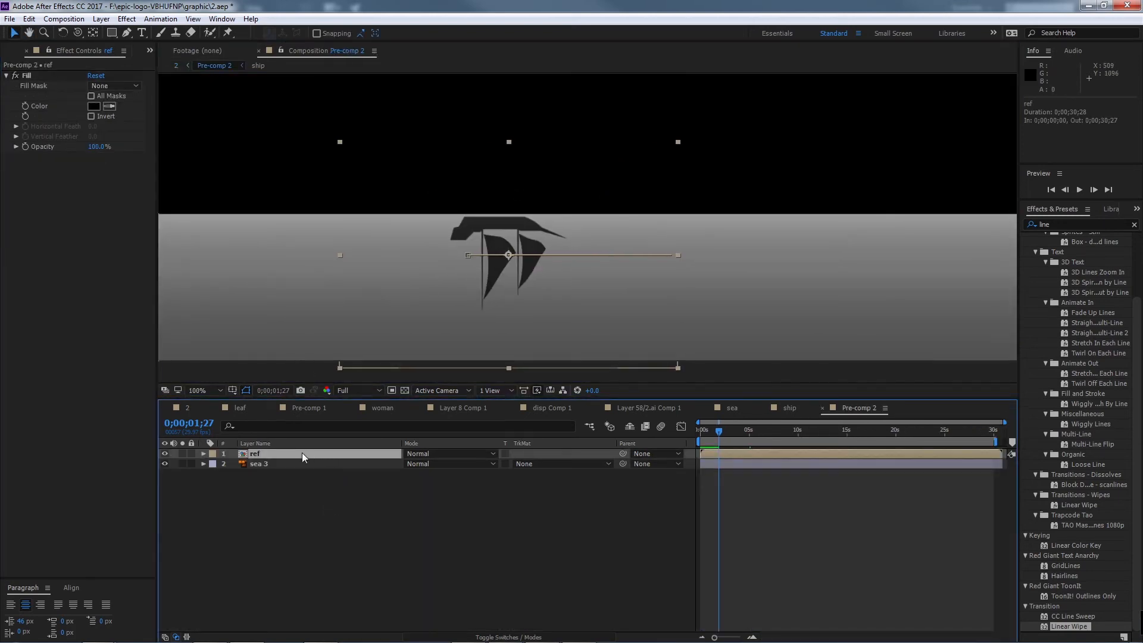
key("ctrl+v")
left_click_drag(111, 177, 114, 212)
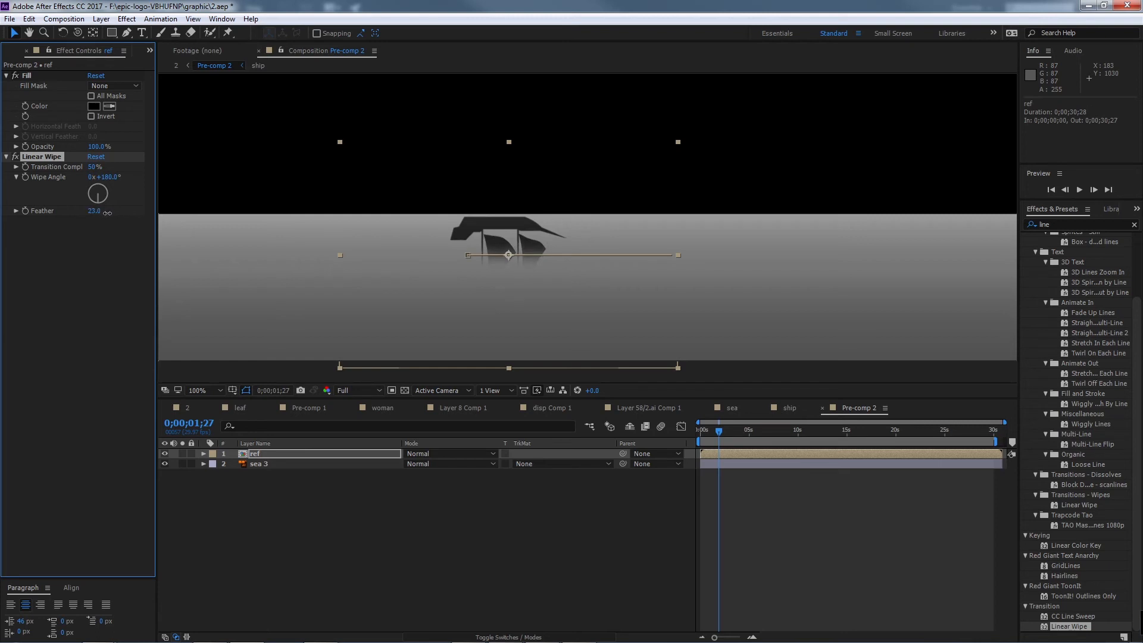
Step: Return to composition 2 and set the ref layer's blending mode to Normal
left_click(190, 408)
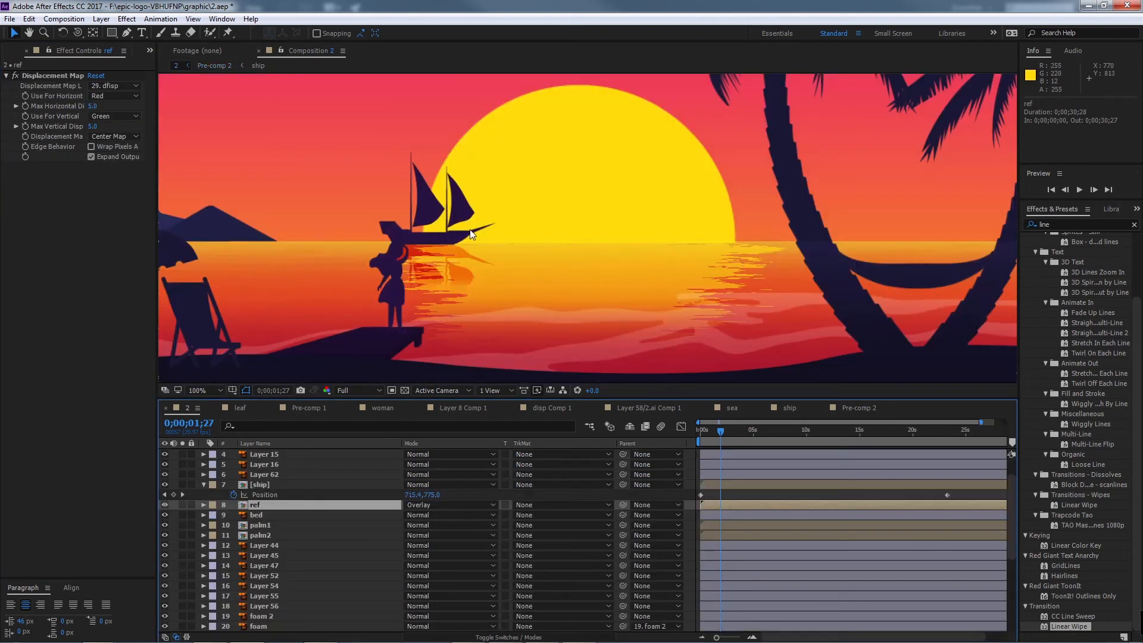
left_click_drag(498, 240, 485, 244)
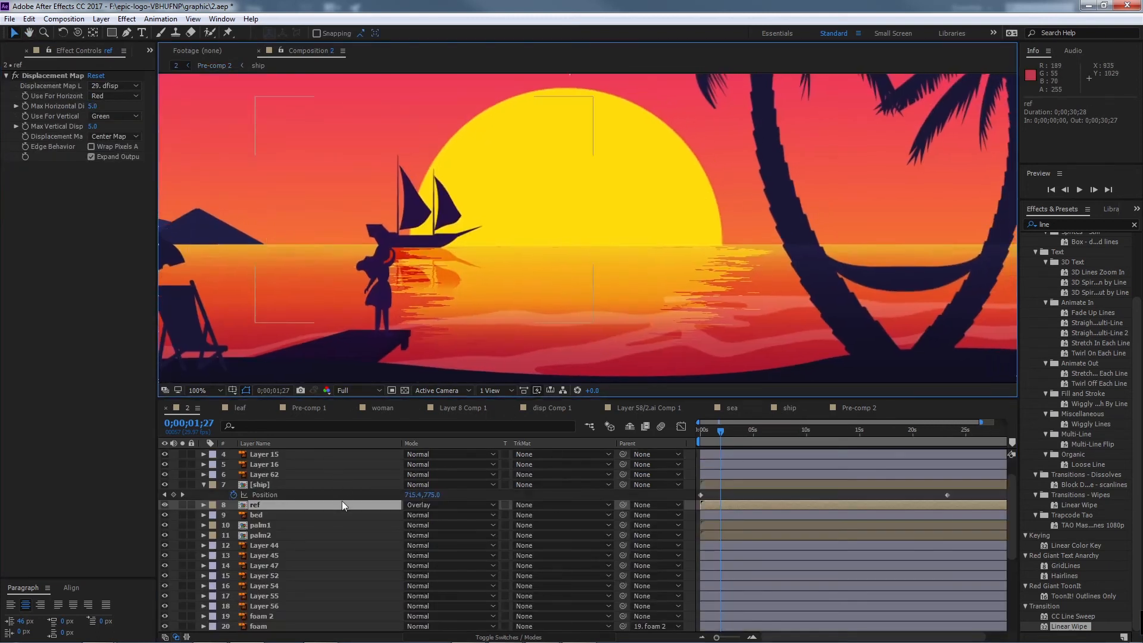
left_click(433, 506)
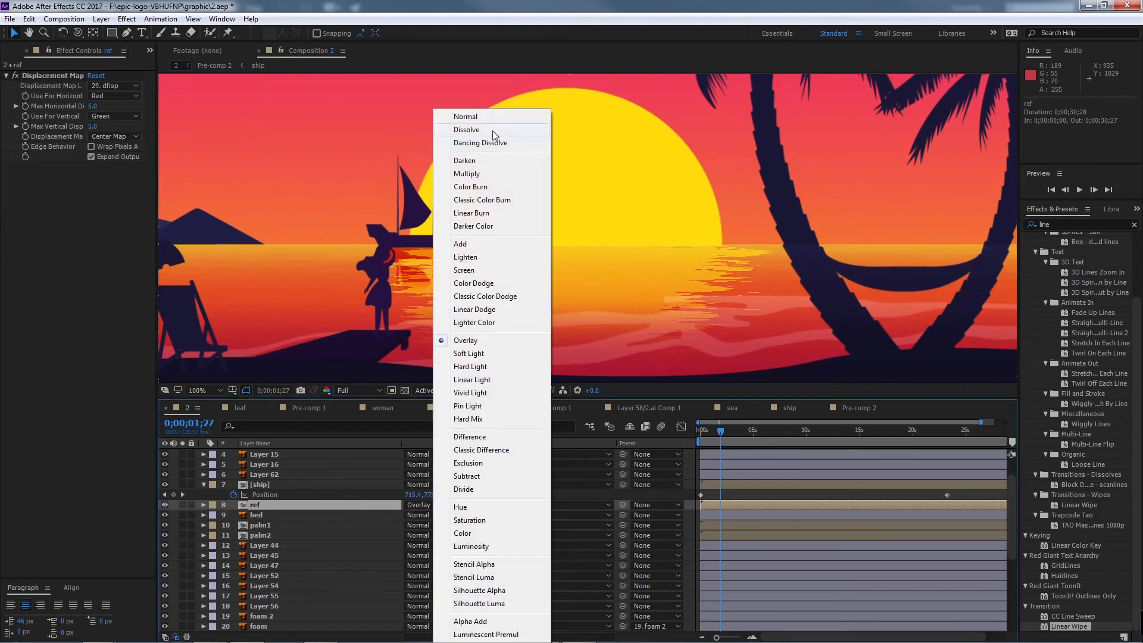
left_click(493, 118)
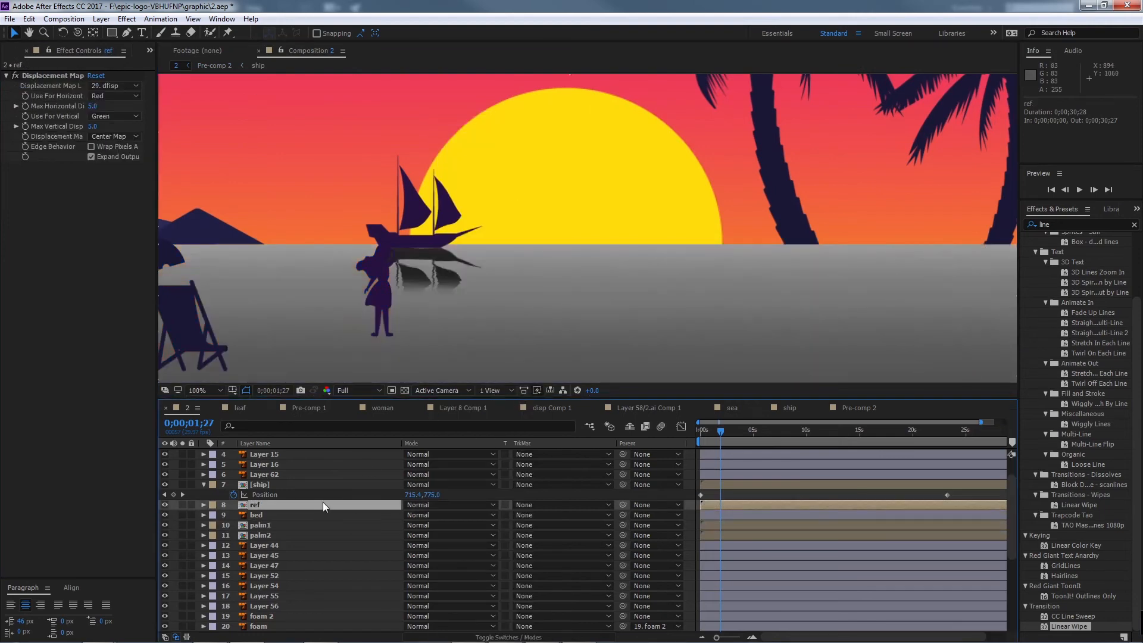
Step: Cycle the ref layer forward through the blending modes, including Linear Burn, Lighten and Linear Dodge, and settle on Overlay
key("shift+equal")
key("shift+equal")
key("shift+equal")
key("shift+equal")
key("shift+equal")
key("shift+equal")
key("shift+equal")
key("shift+equal")
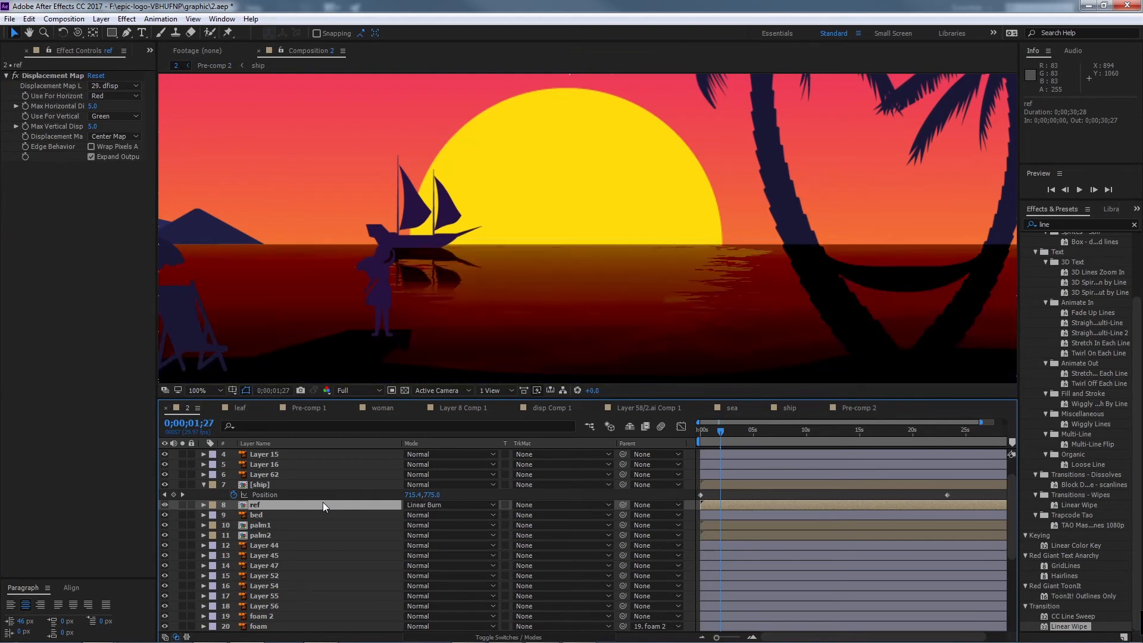
key("shift+equal")
key("shift+equal")
key("shift+equal")
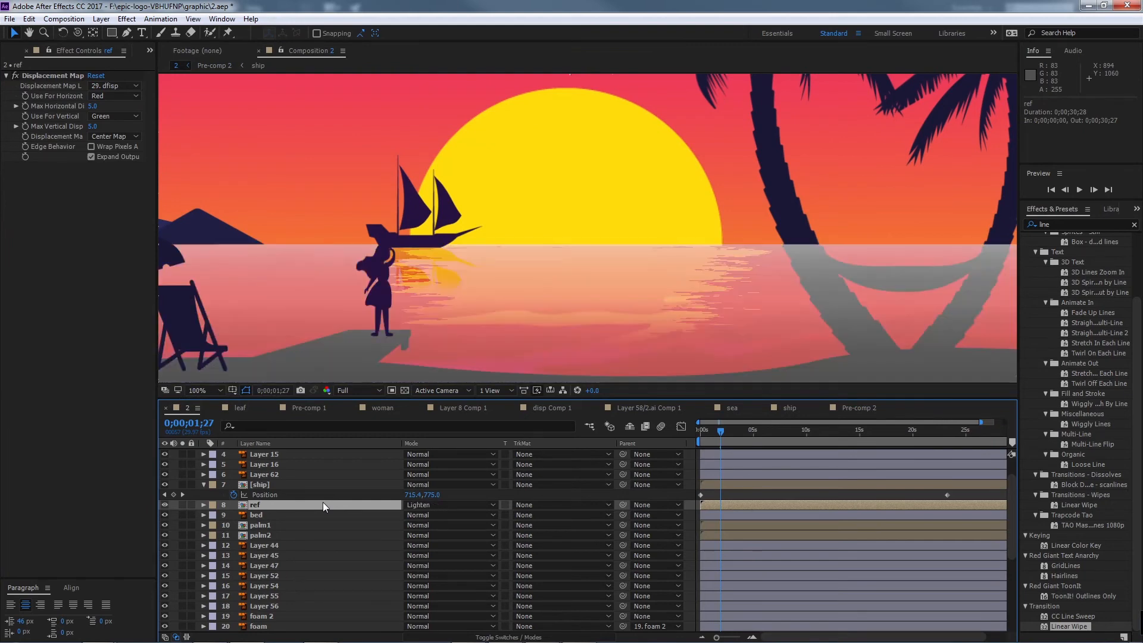
key("shift+equal")
key("shift+equal")
key("shift+equal")
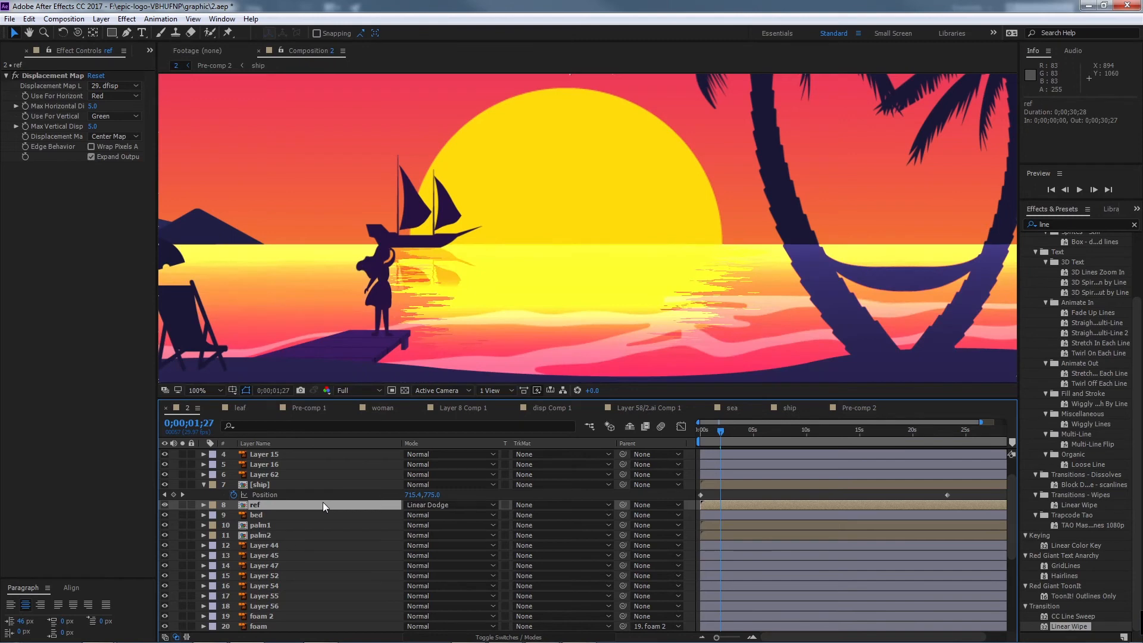
key("shift+equal")
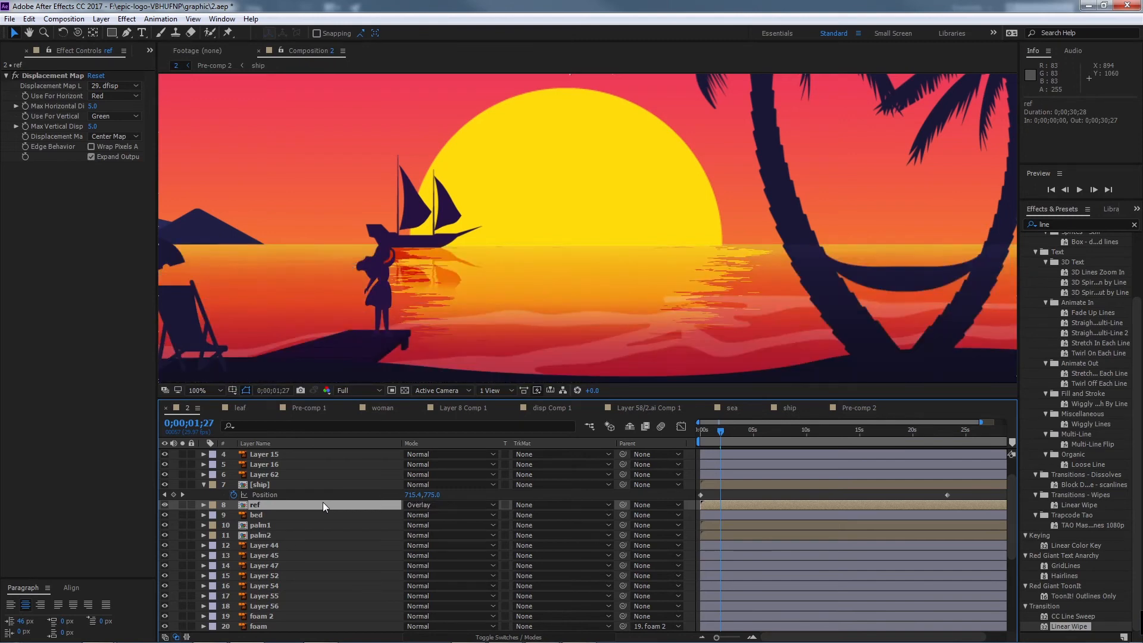
Step: Reduce the ref layer's Opacity to 75%
key("t")
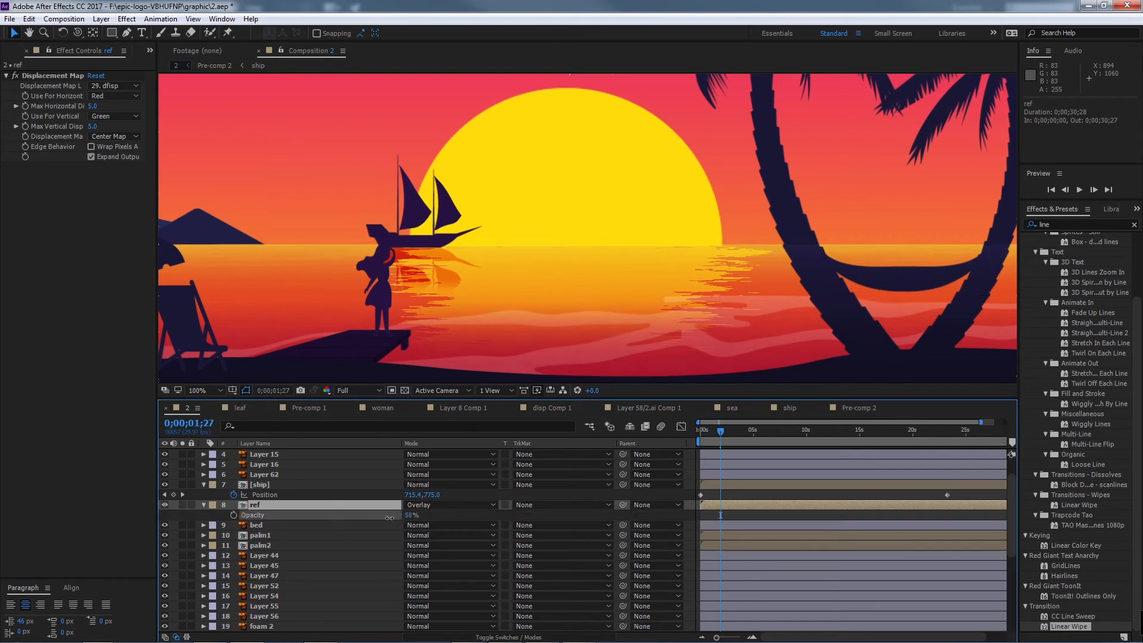
mouse_move(389, 518)
left_mouse_down()
mouse_move(332, 522)
mouse_move(381, 522)
left_mouse_up()
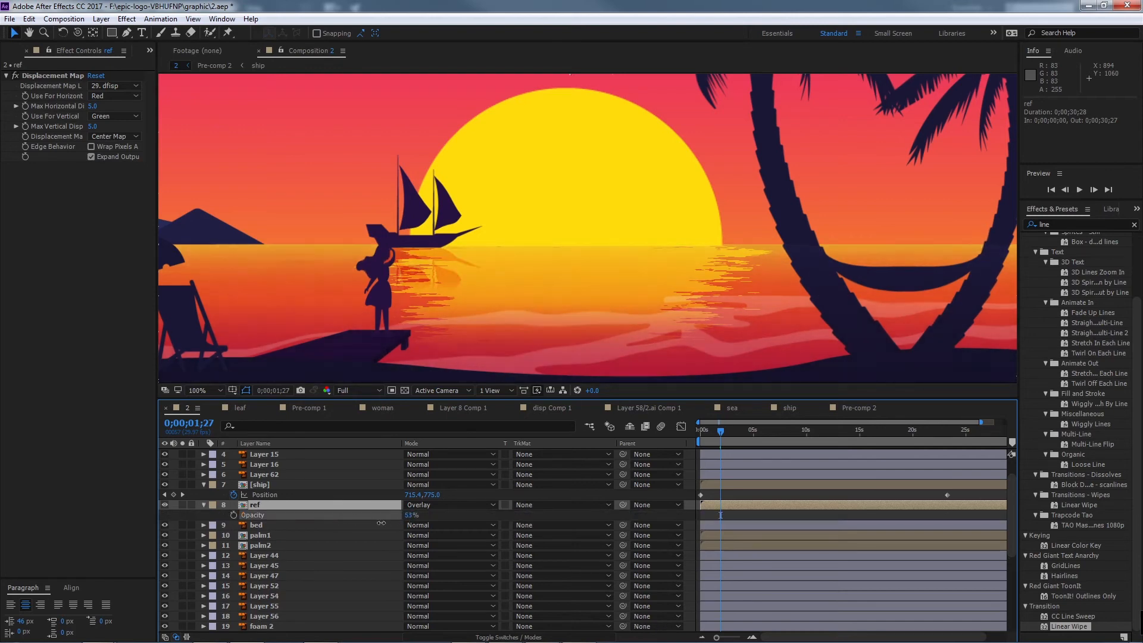
scroll(609, 243, "down", 1)
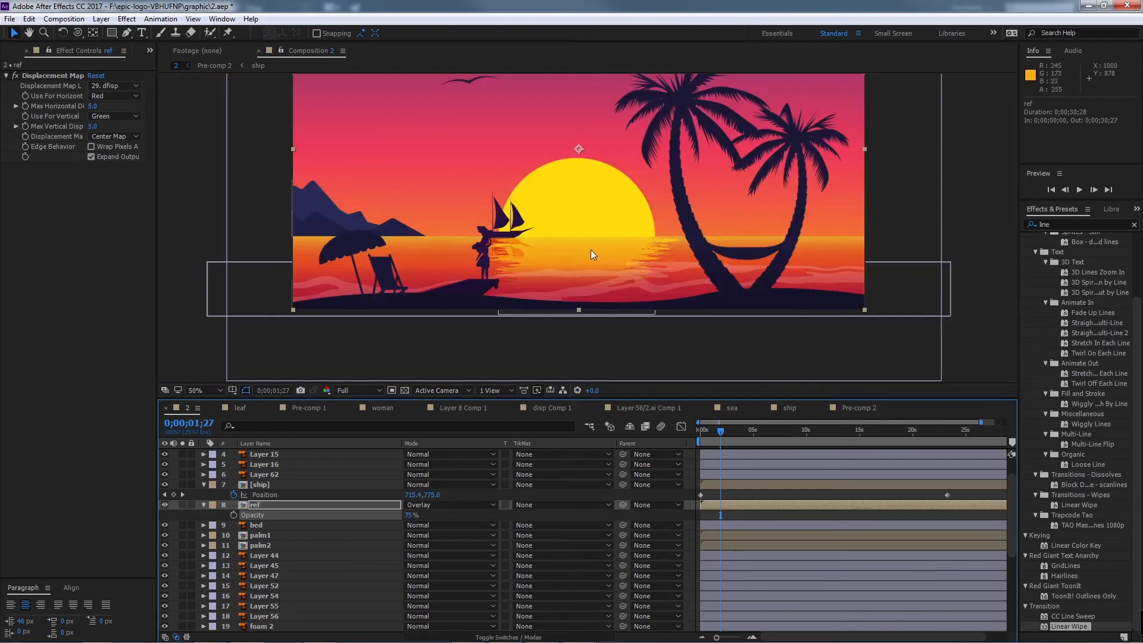
Step: Preview the ship's reflection from the start and check it again at 0;00;08;07
left_click_drag(721, 432, 660, 442)
key("space")
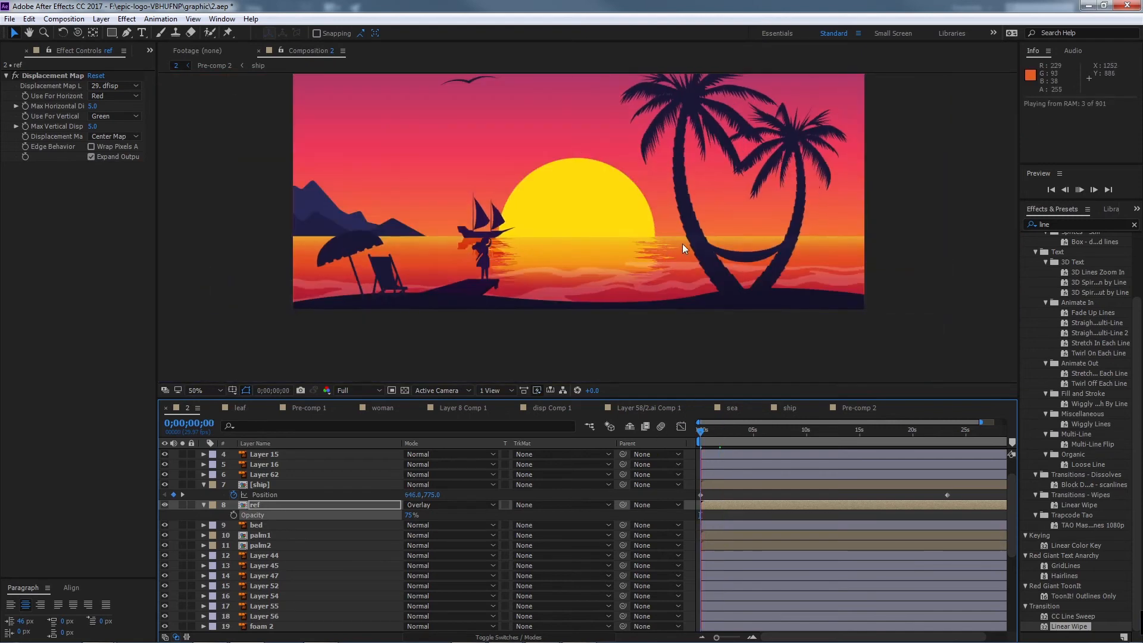
scroll(587, 243, "up", 1)
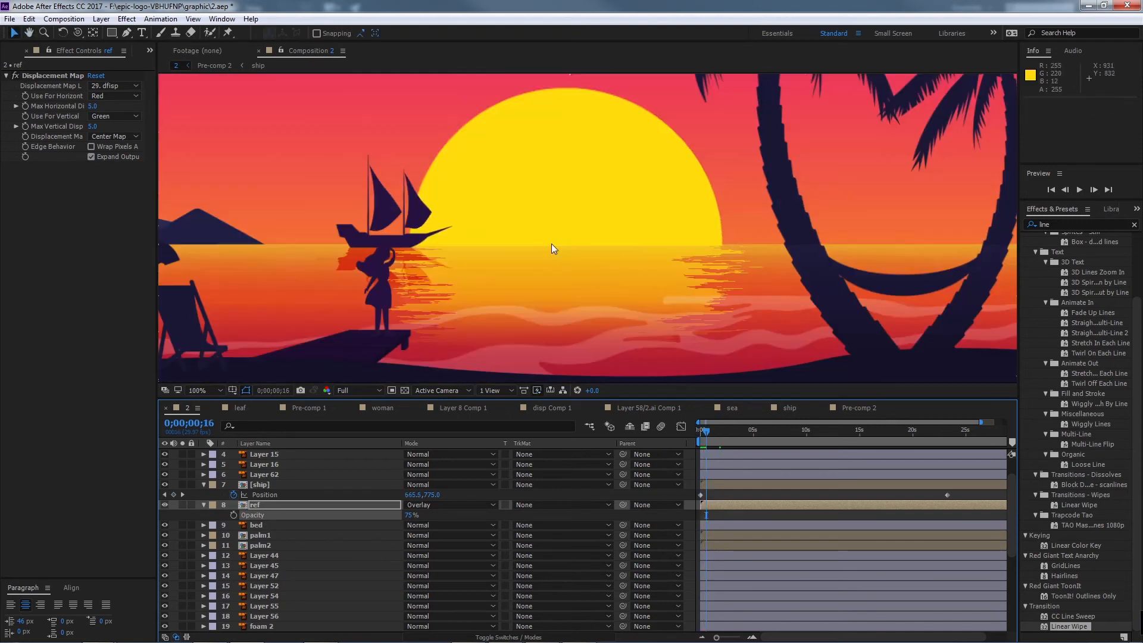
left_click_drag(729, 427, 787, 429)
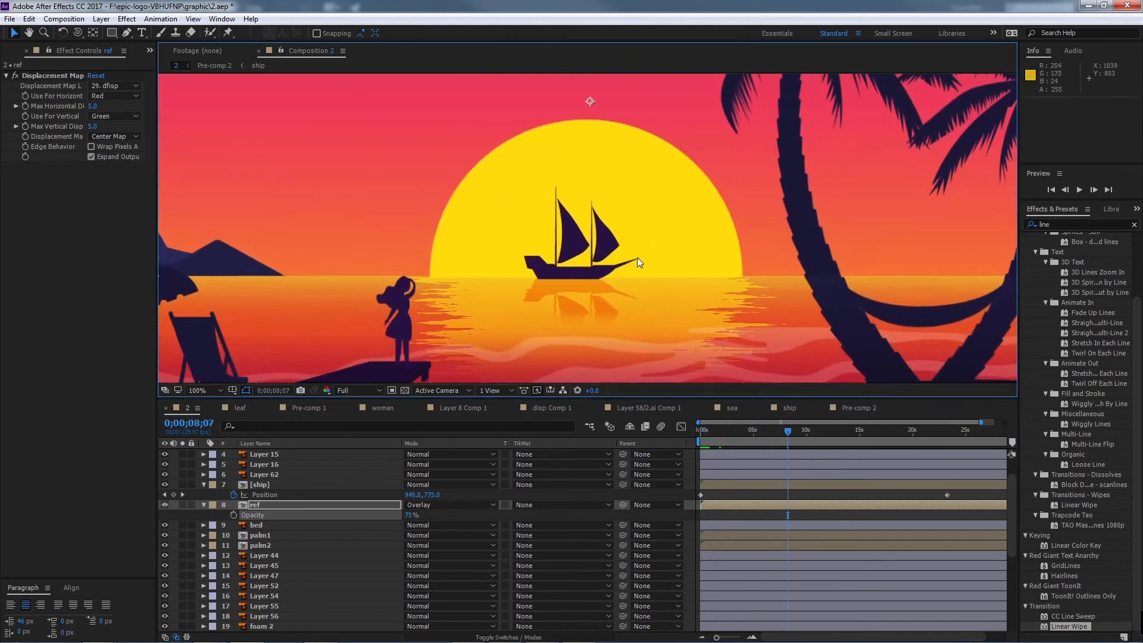
Step: Preview the whole beach scene from 0;00;08;07 to check the ship and its reflection in motion
scroll(598, 279, "up", 1)
scroll(607, 265, "down", 3)
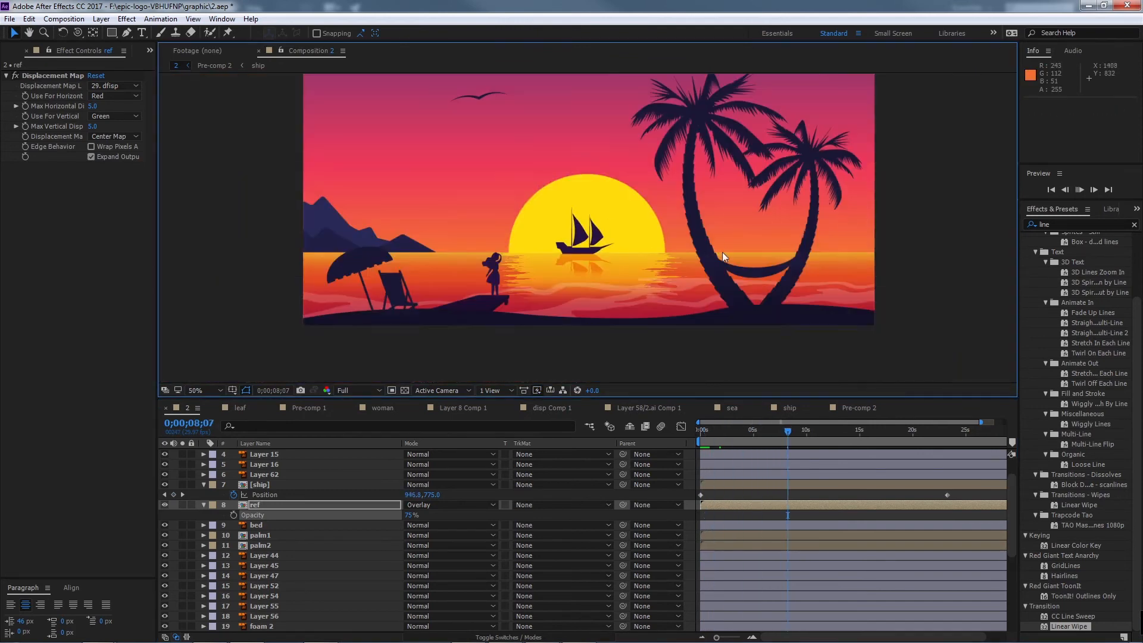
key("space")
key("space")
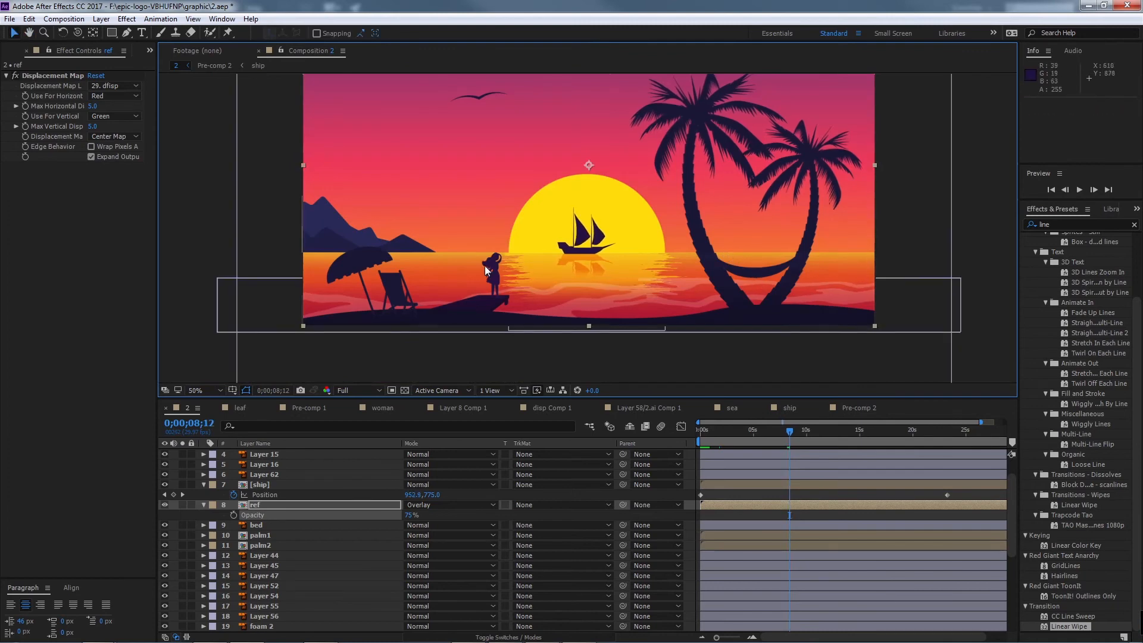
key("space")
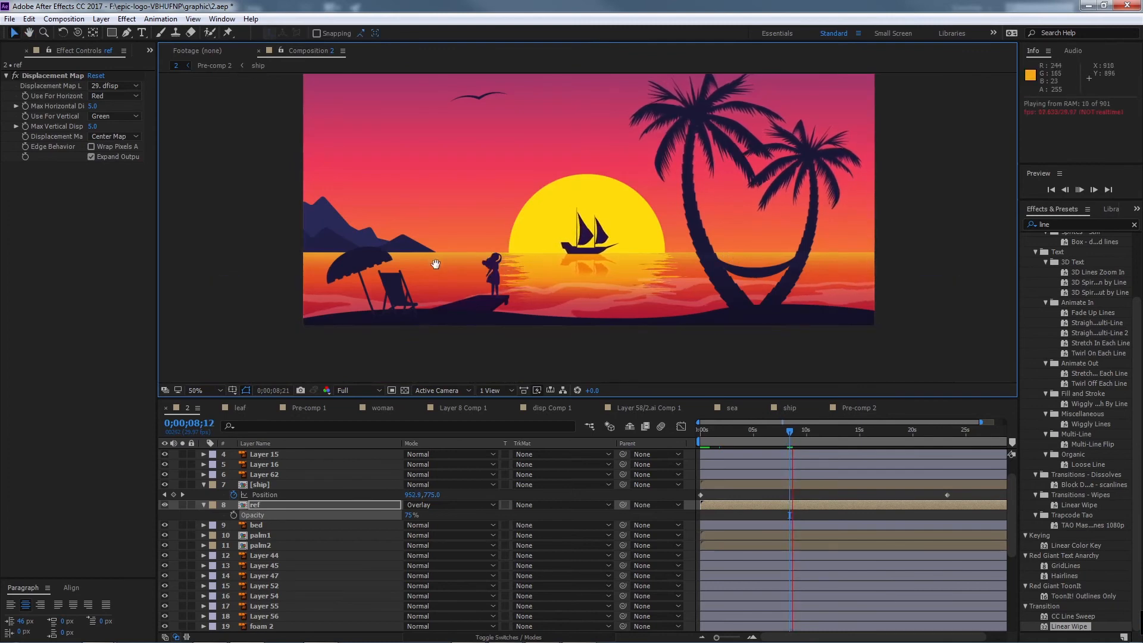
key("space")
Step: Return to the start of the timeline and collapse the animated properties of all layers
left_click_drag(550, 224, 623, 249)
scroll(482, 172, "up", 1)
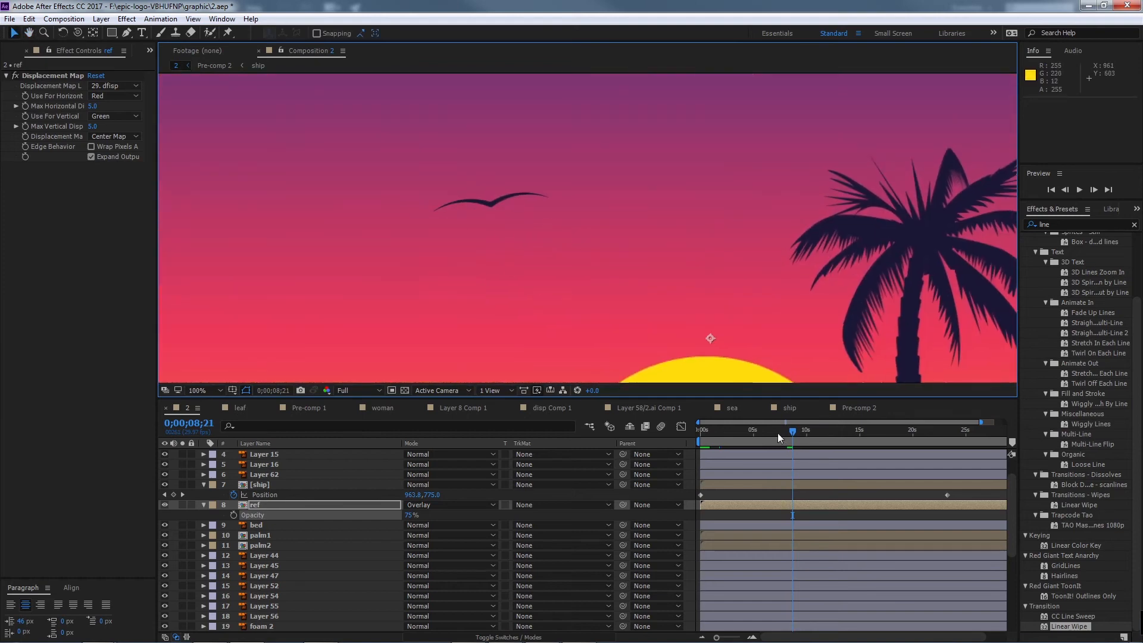
left_click_drag(778, 433, 676, 437)
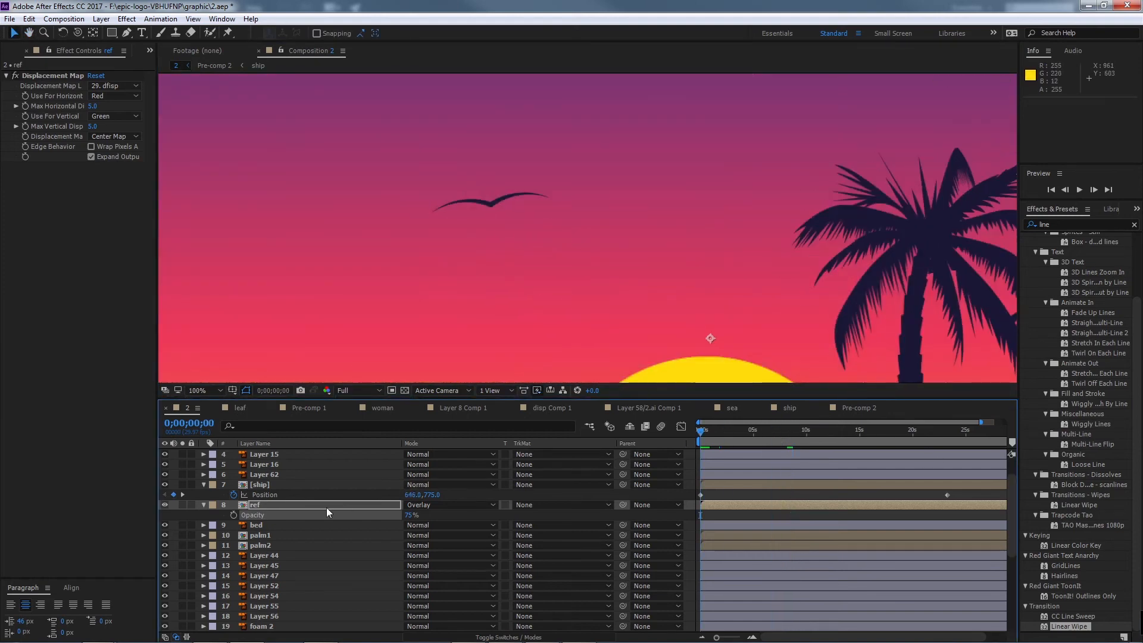
key("ctrl+a")
key("u")
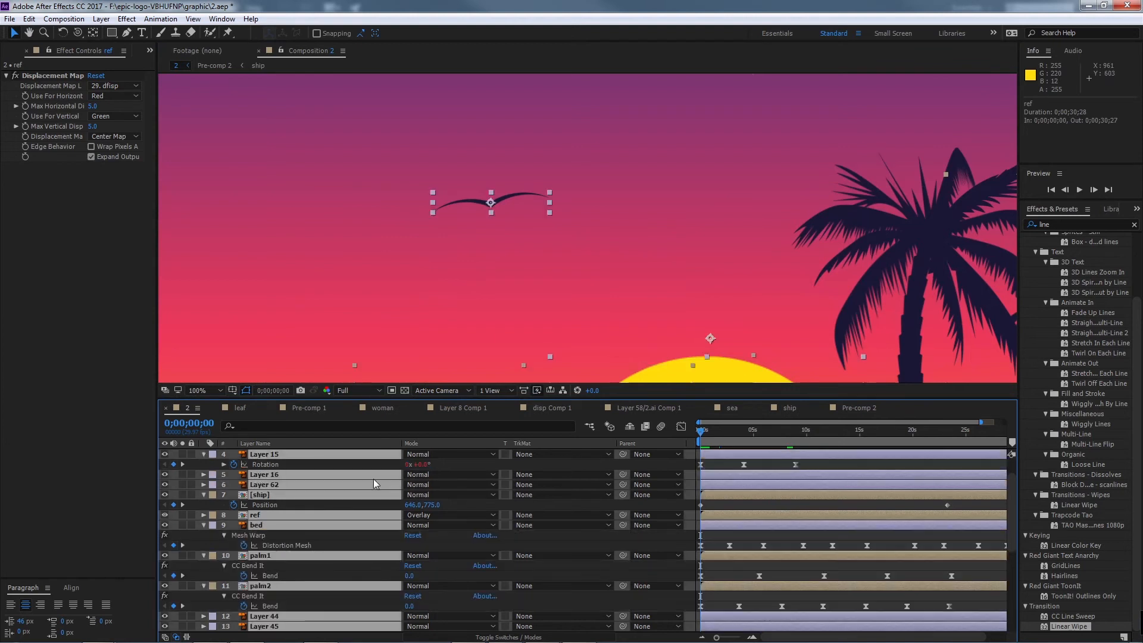
key("ctrl+shift+a")
key("u")
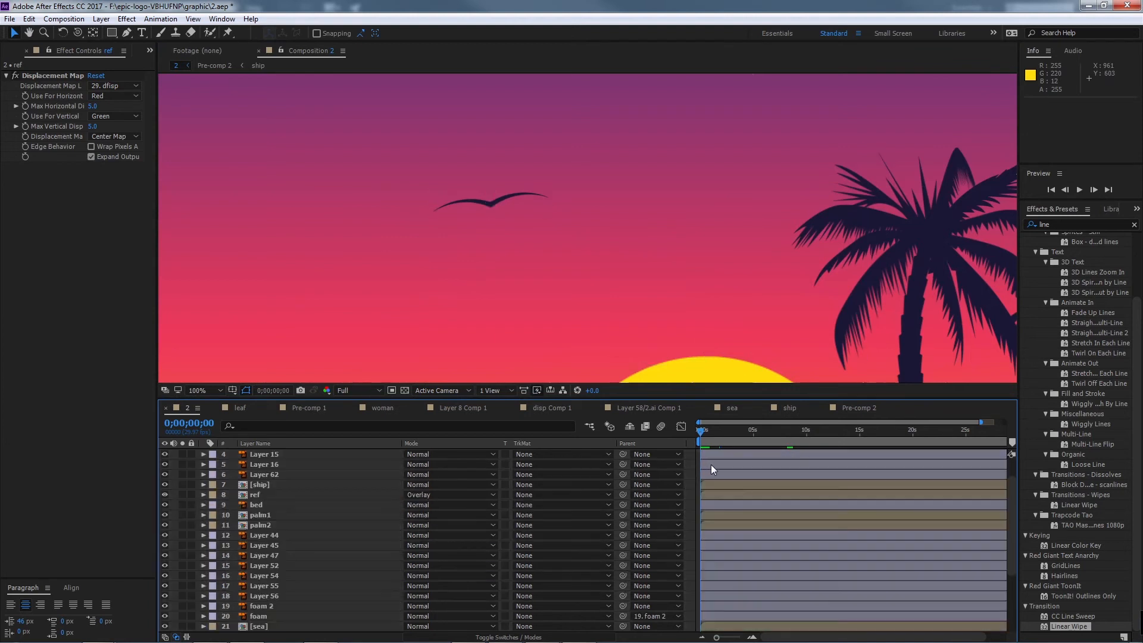
Step: Select the flying bird's layer and rename it bird
left_click(483, 200)
left_click_drag(519, 211, 556, 221)
scroll(552, 220, "up", 2)
scroll(320, 480, "up", 2)
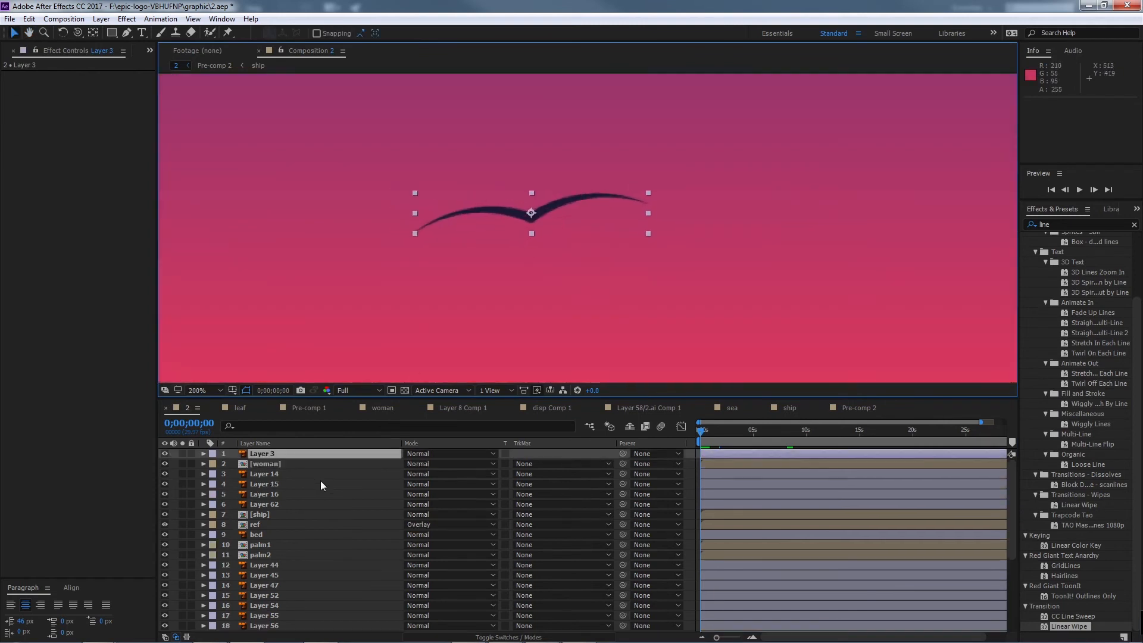
left_click(317, 454)
key("Return")
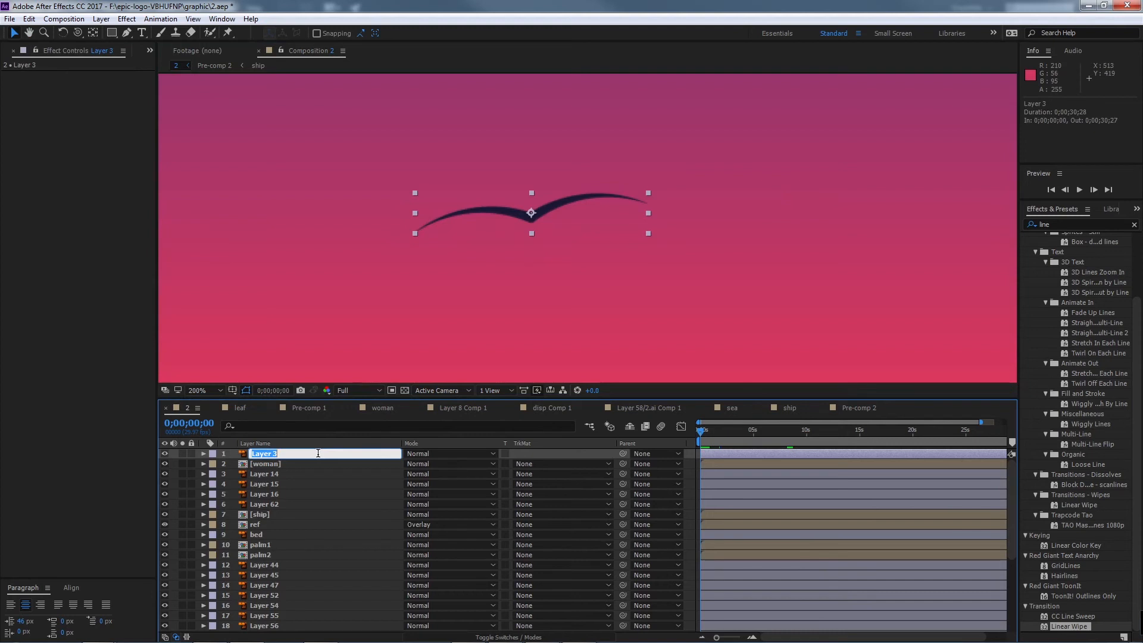
type("bird")
key("Return")
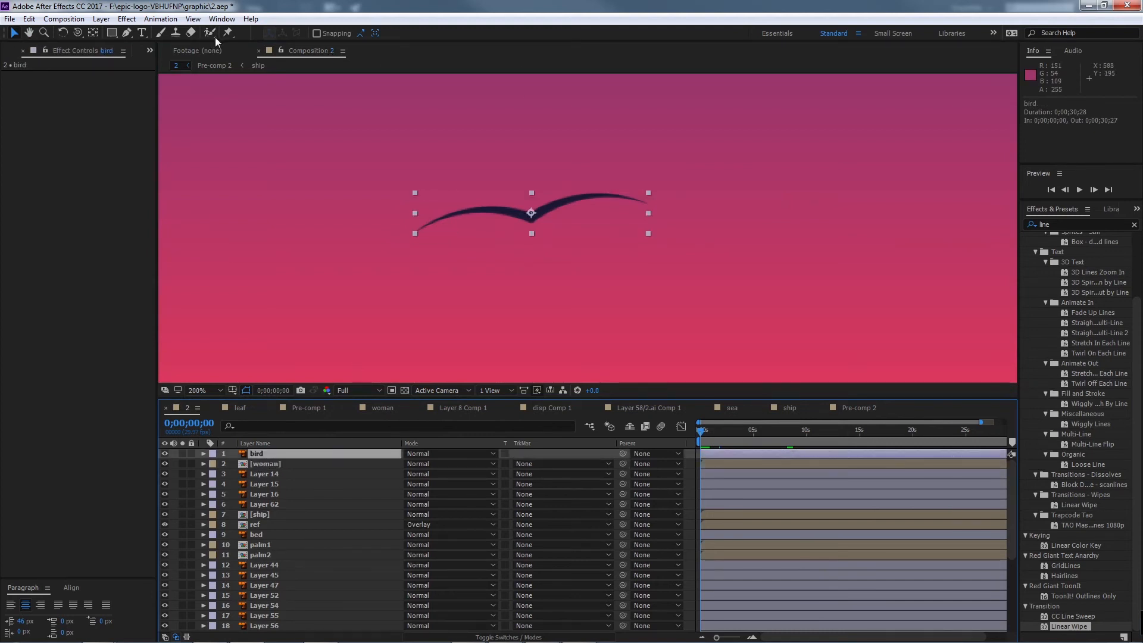
Step: Place three Puppet pins on the bird: one at the body's centre and one at each wingtip
left_click(227, 33)
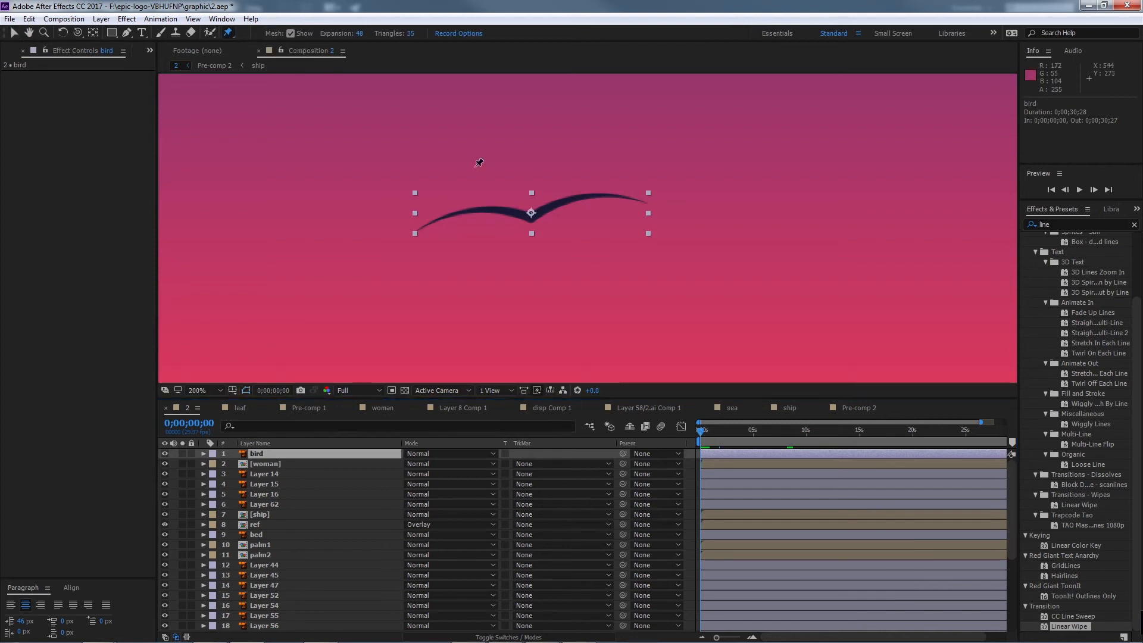
left_click(534, 214)
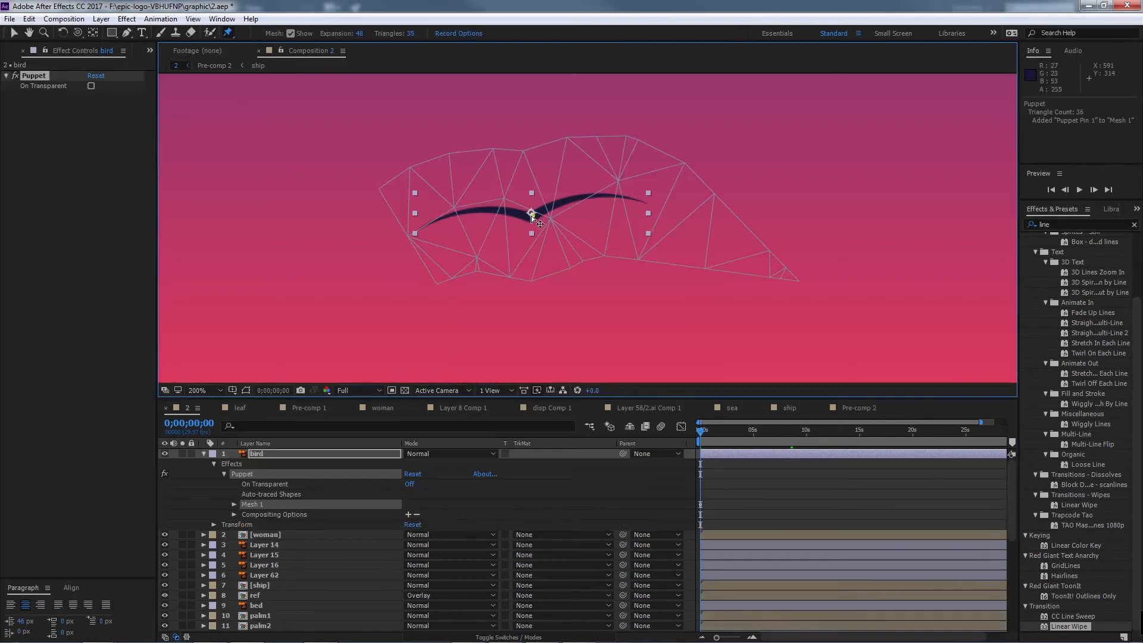
left_click(415, 232)
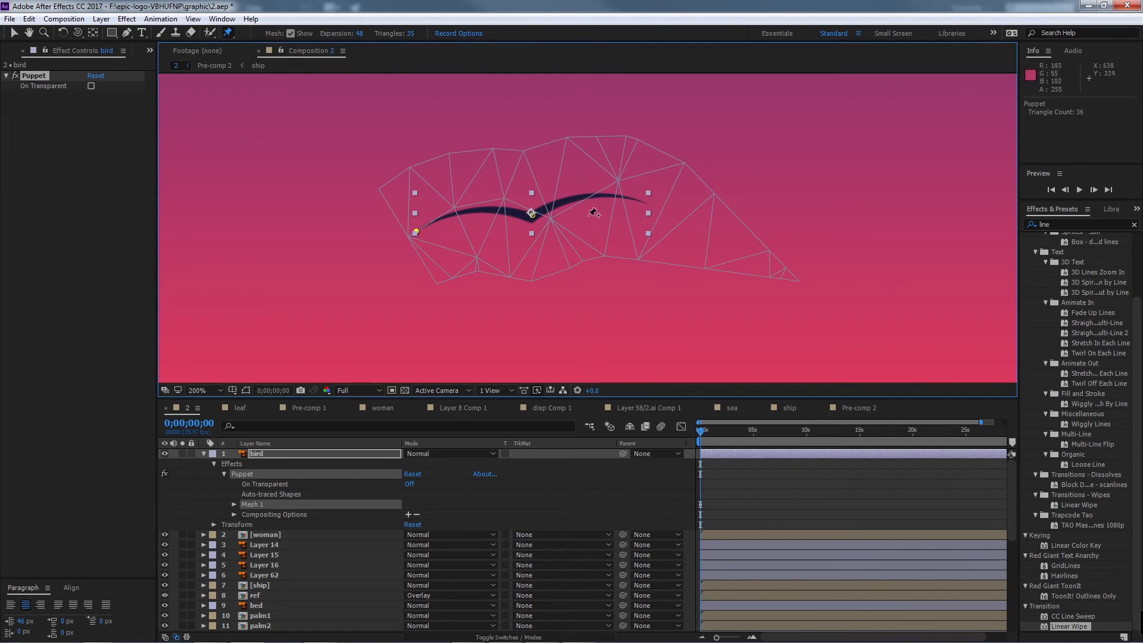
left_click(641, 201)
left_click(12, 33)
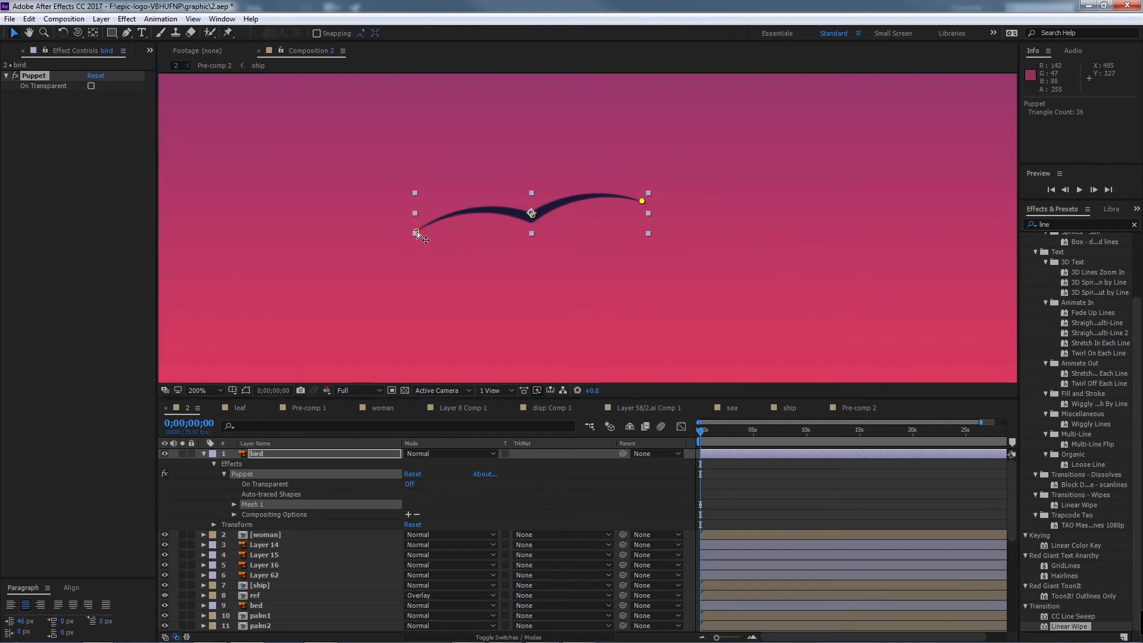
Step: Try bending each of the bird's wings by lowering its wingtip pin, and undo both moves
left_click_drag(417, 235, 417, 251)
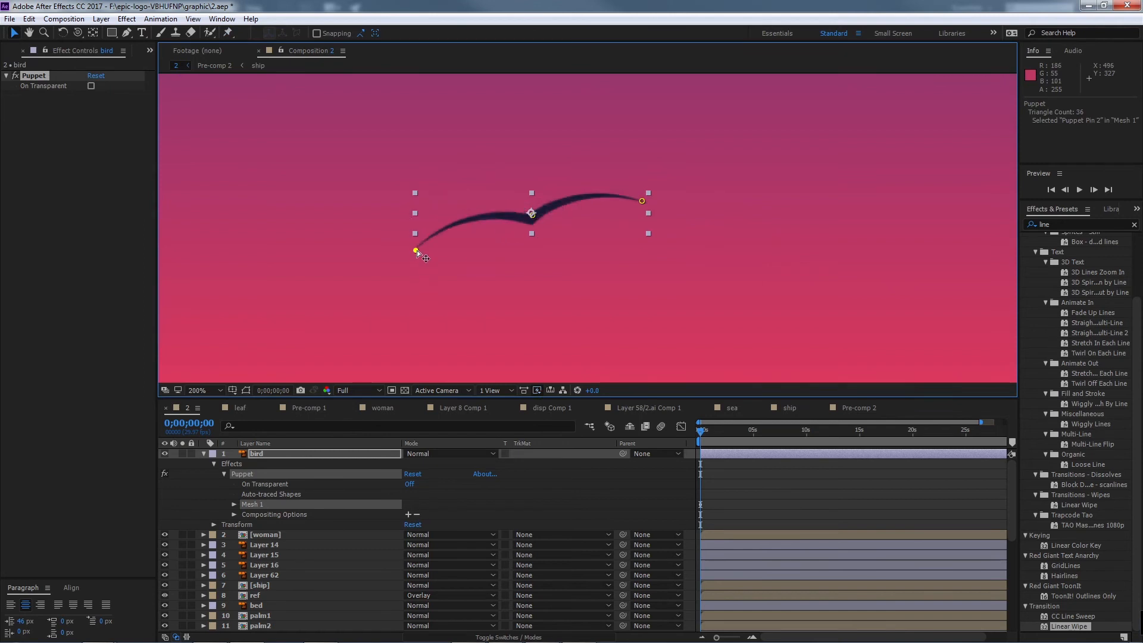
key("ctrl+z")
left_click_drag(642, 201, 648, 243)
key("ctrl+z")
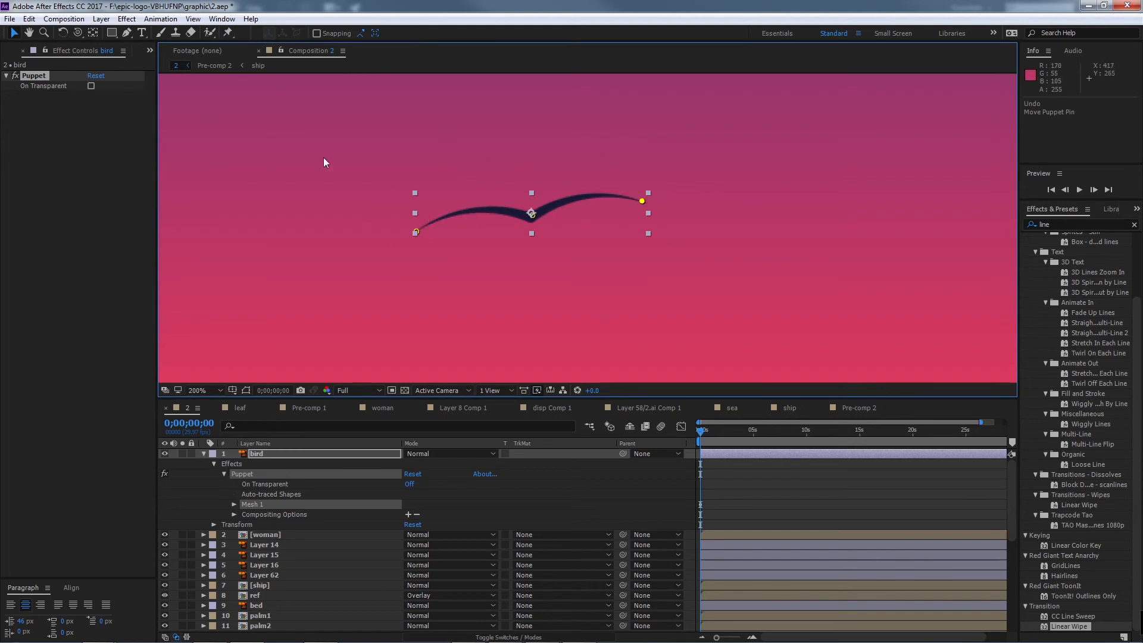
Step: Turn off the Puppet mesh display, then reveal and select the Position keyframes of all three bird pins
left_click(228, 33)
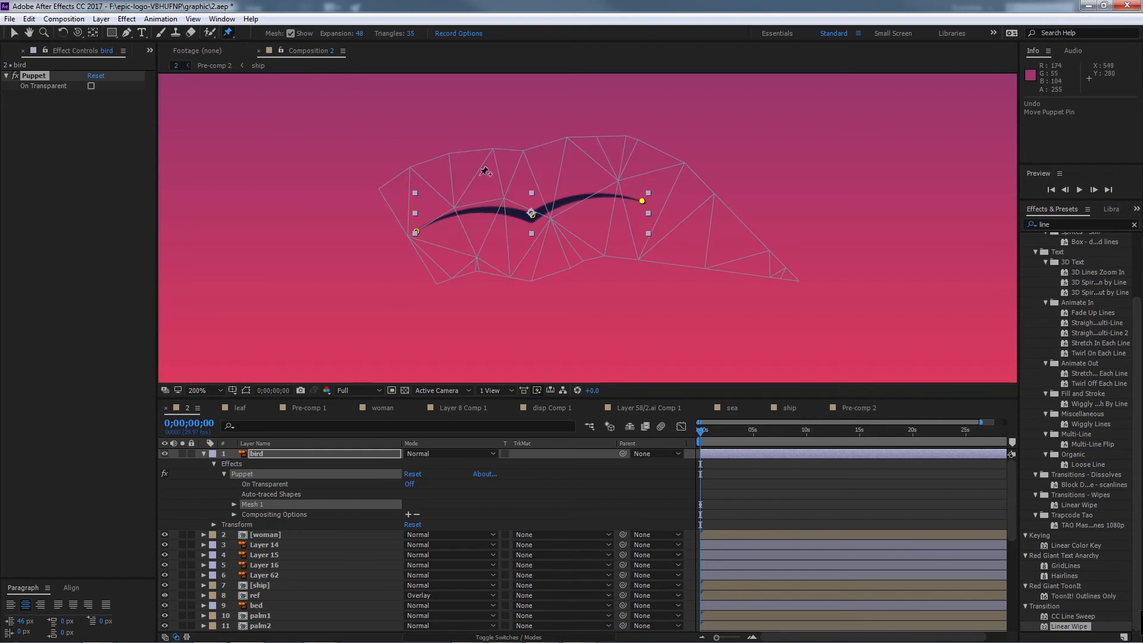
left_click(291, 34)
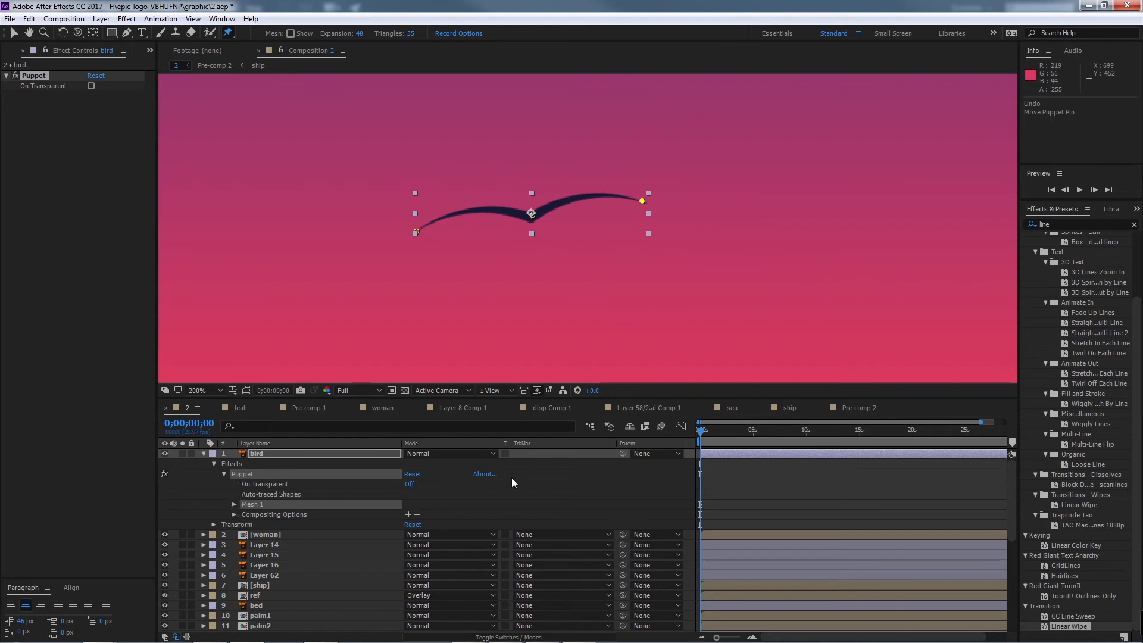
left_click(233, 504)
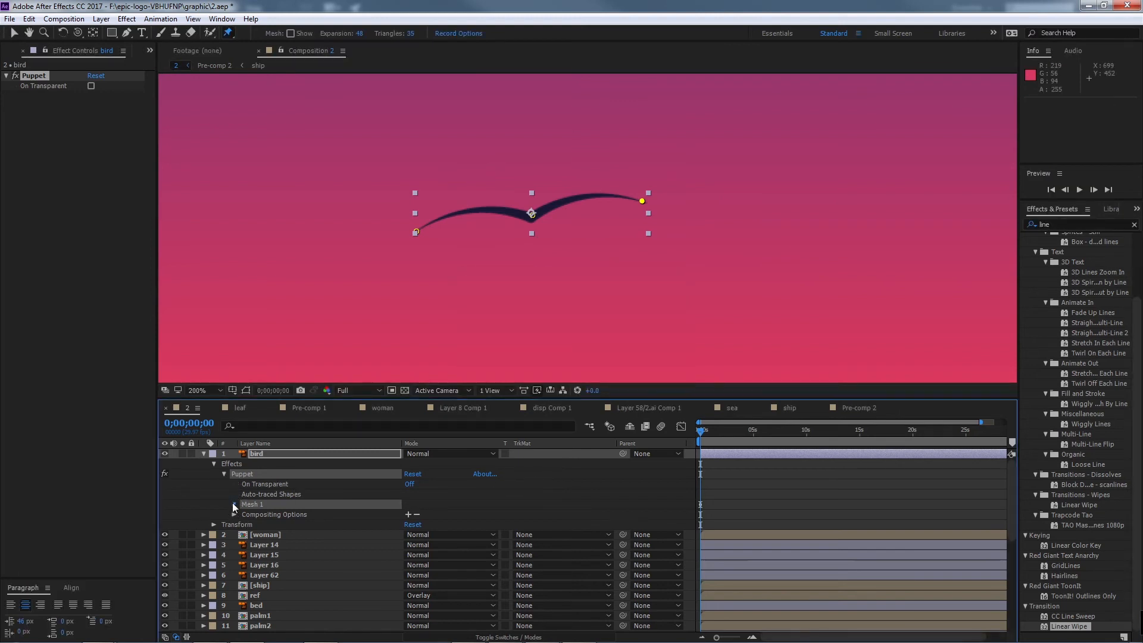
key("u")
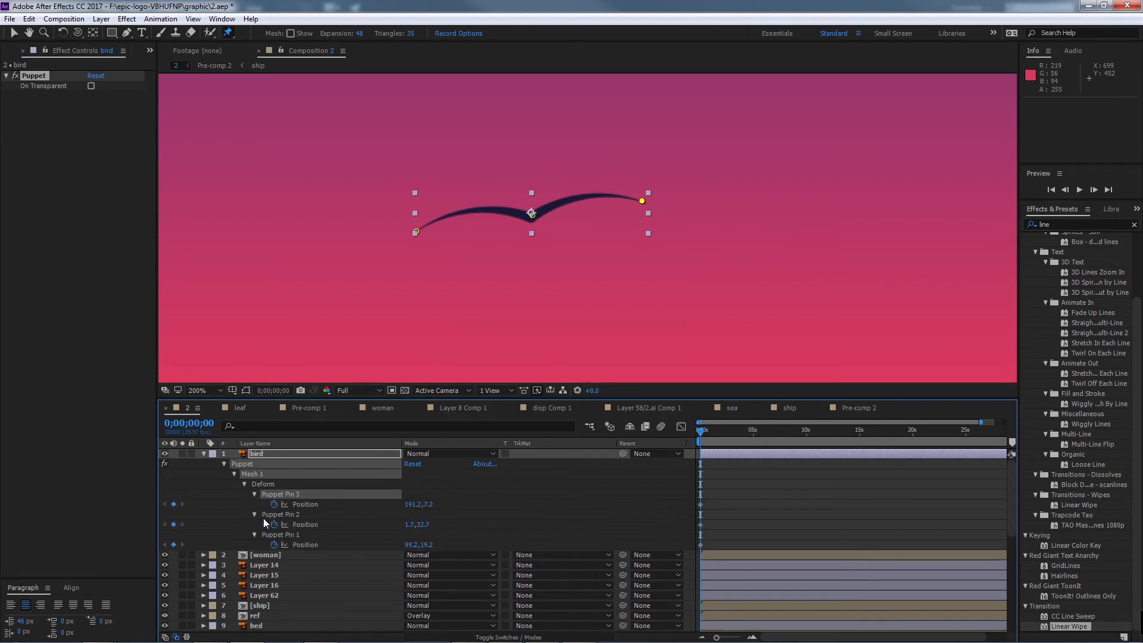
left_click_drag(707, 499, 694, 549)
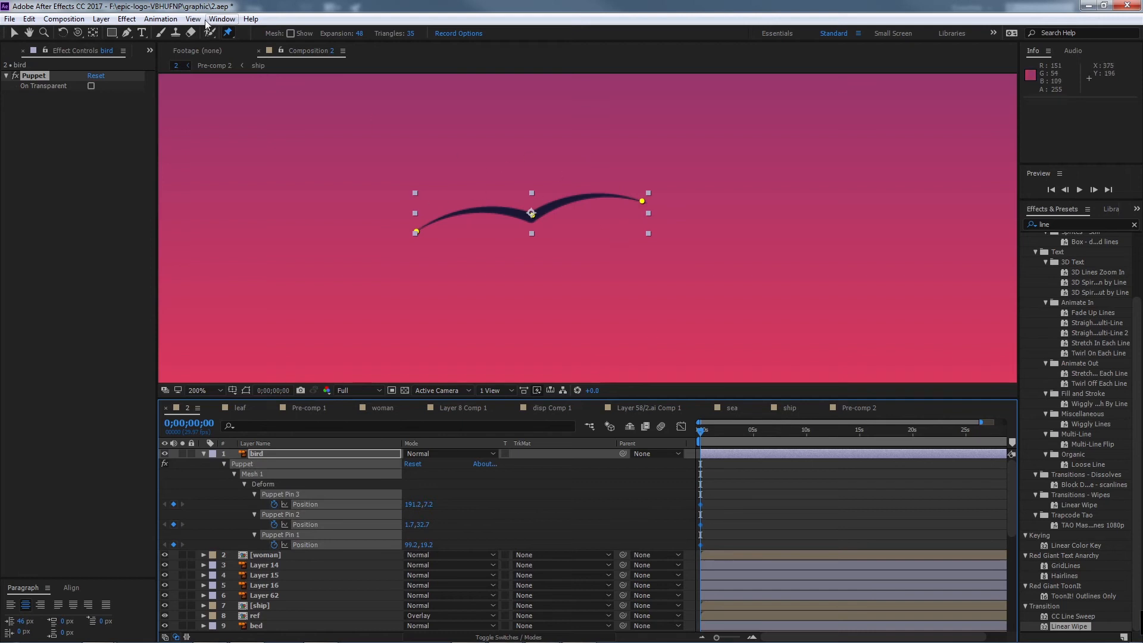
left_click(14, 34)
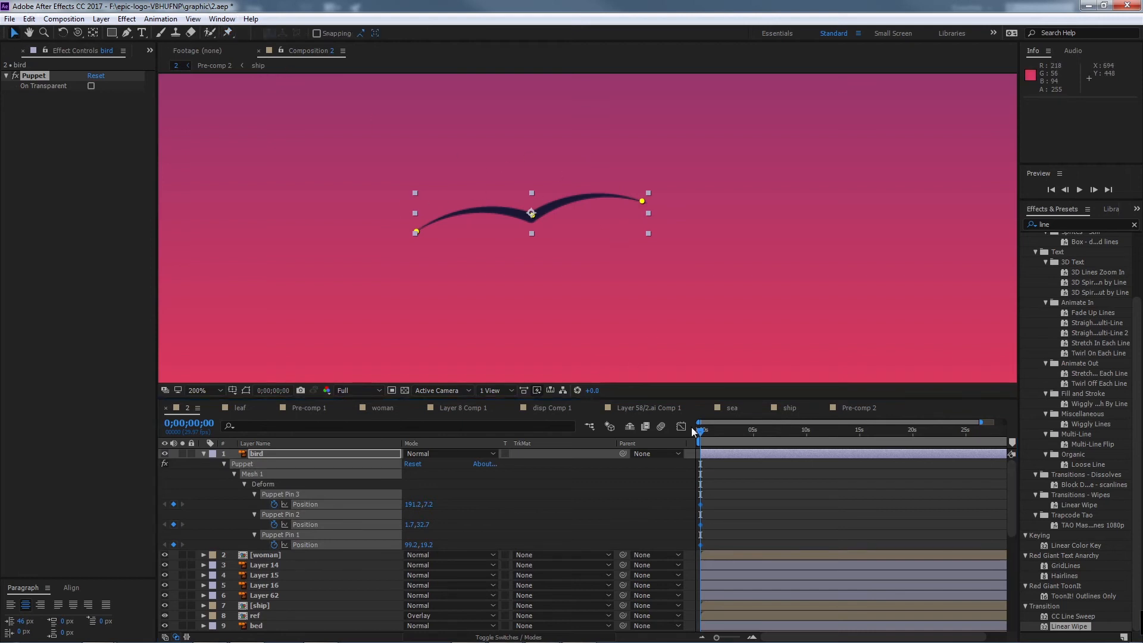
Step: At 0;00;02;12, lower the bird's wings by moving Puppet Pin 3 to about 181, 26 and Puppet Pin 2 to about 24, 44
left_click_drag(703, 431, 725, 431)
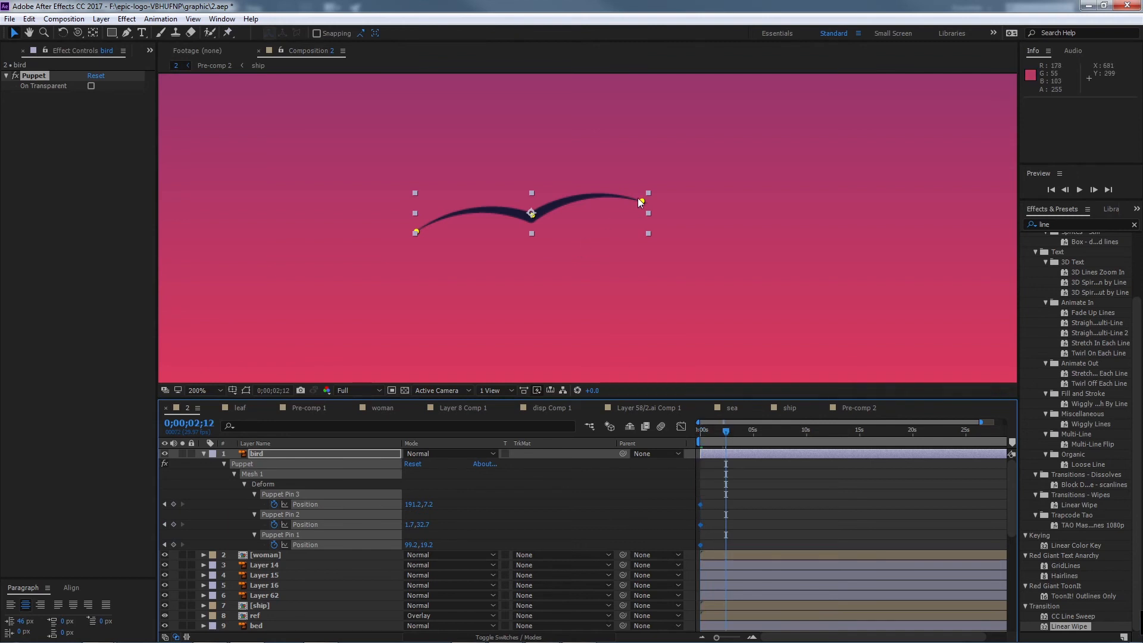
left_click_drag(641, 200, 637, 209)
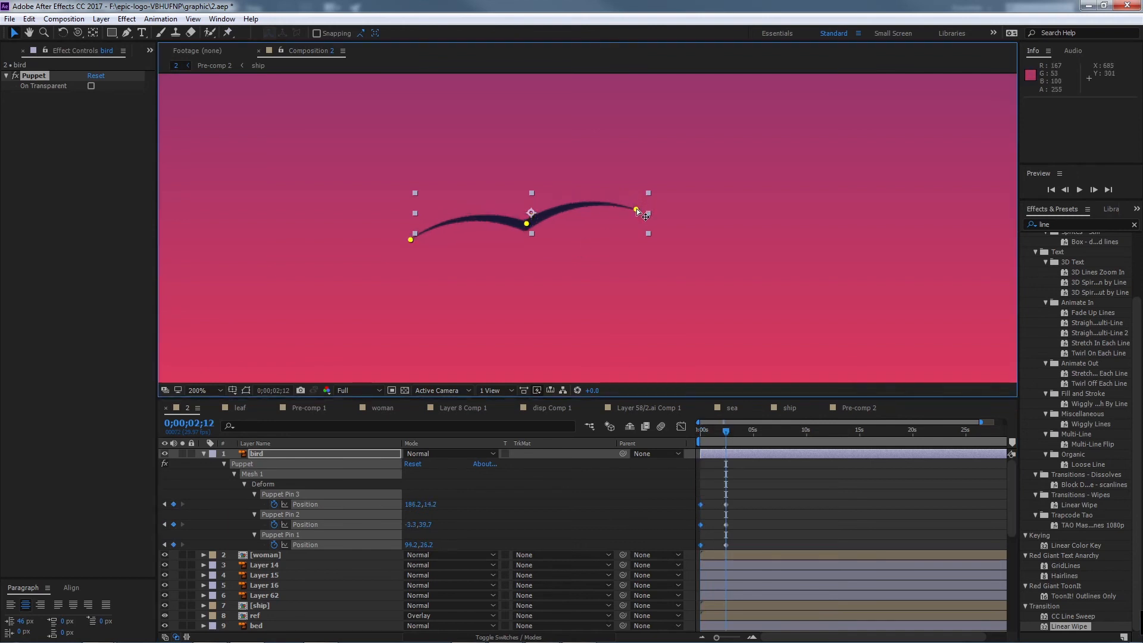
key("ctrl+z")
left_click(689, 335)
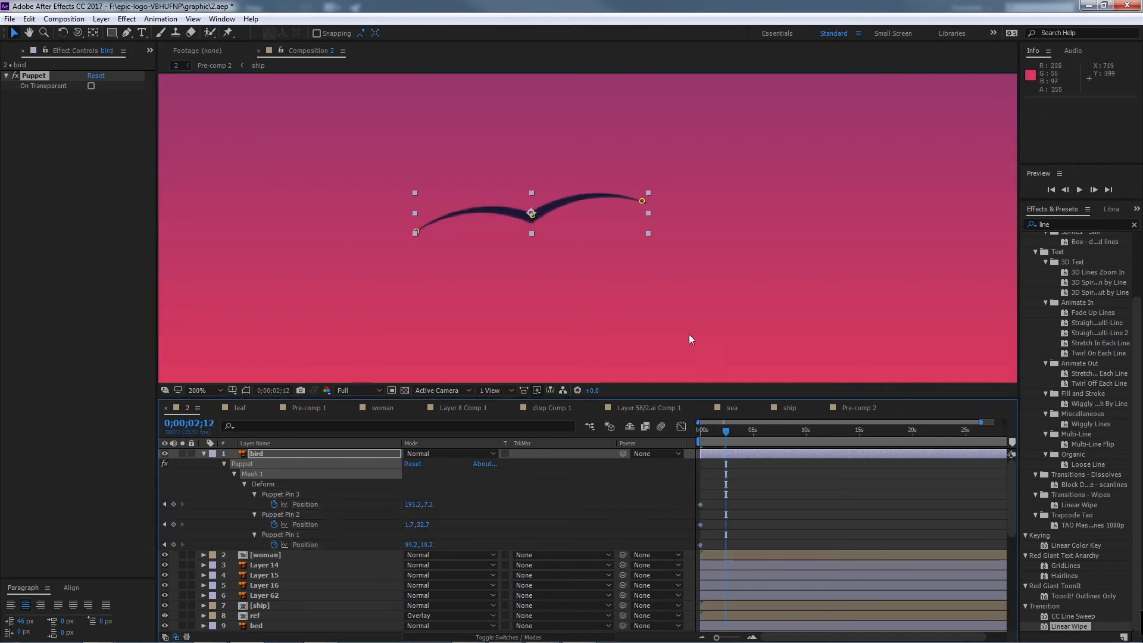
left_click_drag(642, 201, 630, 223)
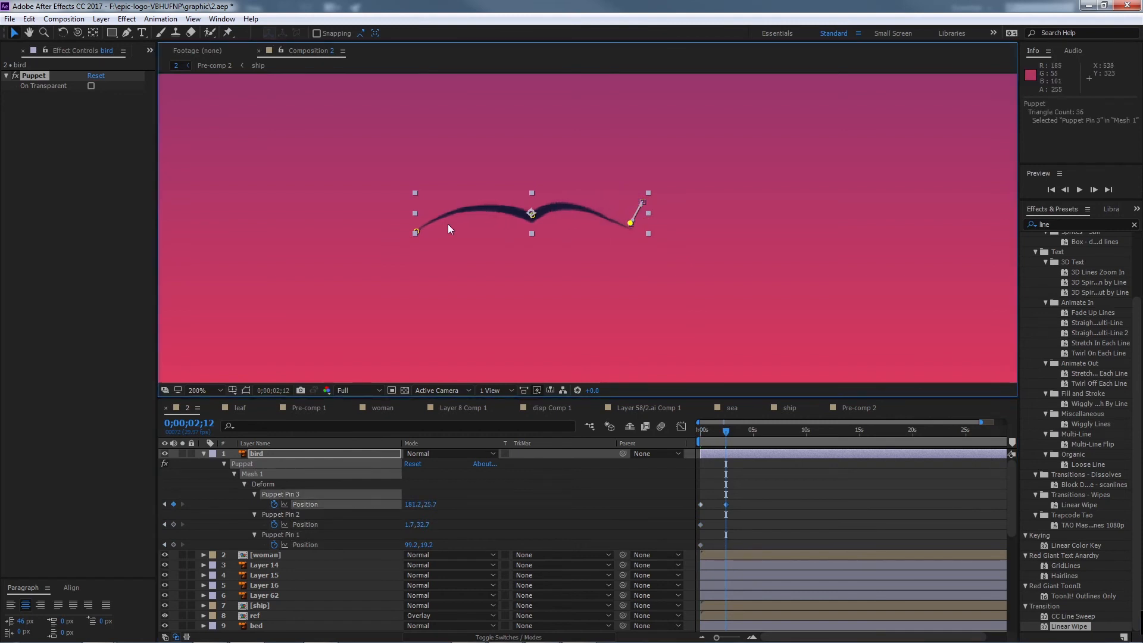
left_click_drag(416, 232, 443, 244)
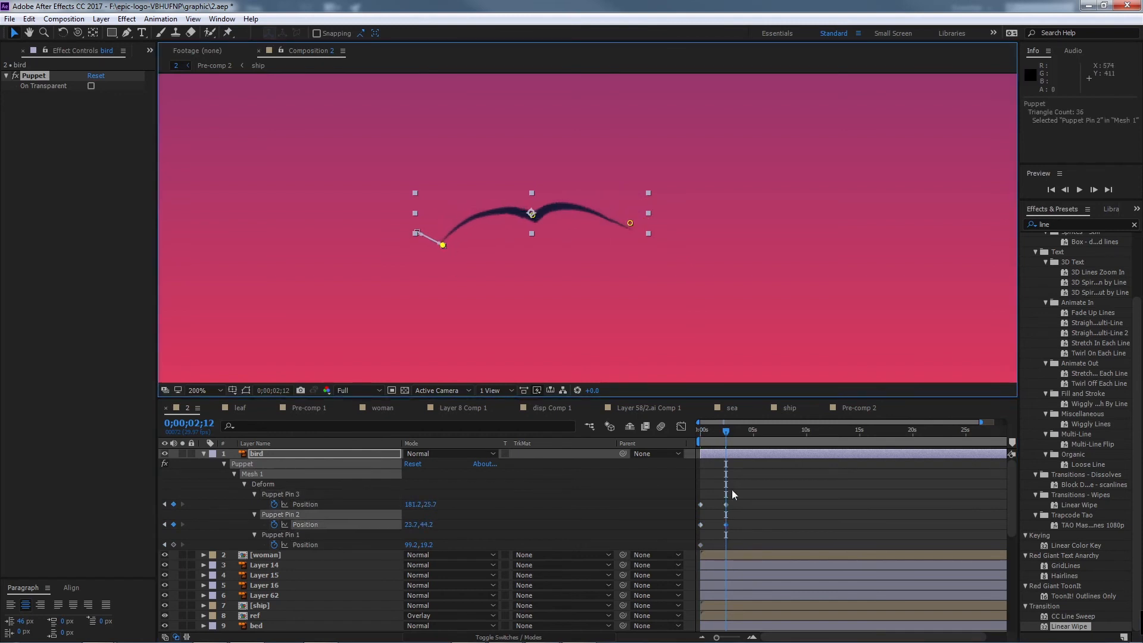
Step: Bring the lowered-wing keyframes forward to about one second and apply Easy Ease to all the pin keyframes
left_click_drag(727, 432, 712, 509)
left_click_drag(727, 490, 695, 553)
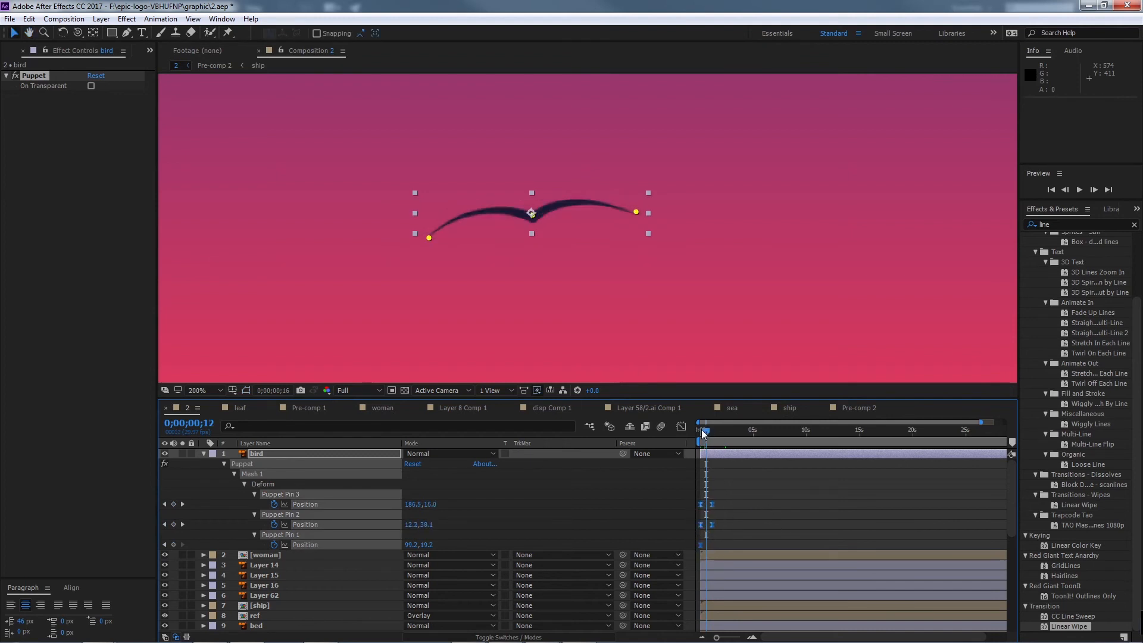
left_click_drag(703, 433, 712, 440)
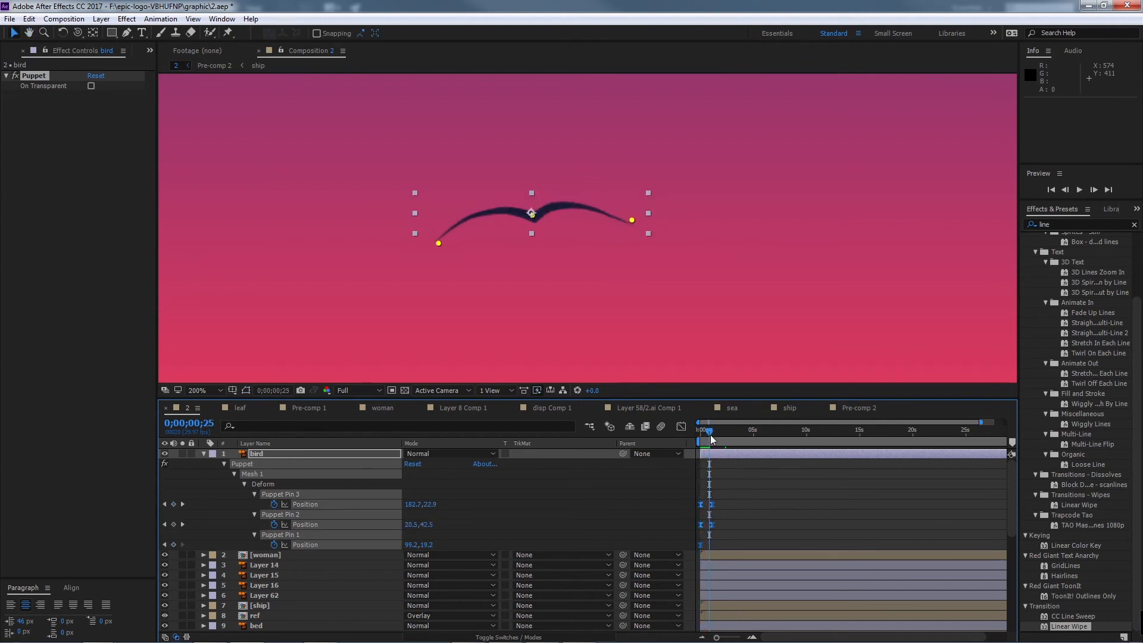
Step: Shift the lowered-wing keyframes to 0;00;00;11 for a faster flap and preview it from the start
key("Home")
left_click_drag(716, 637, 731, 636)
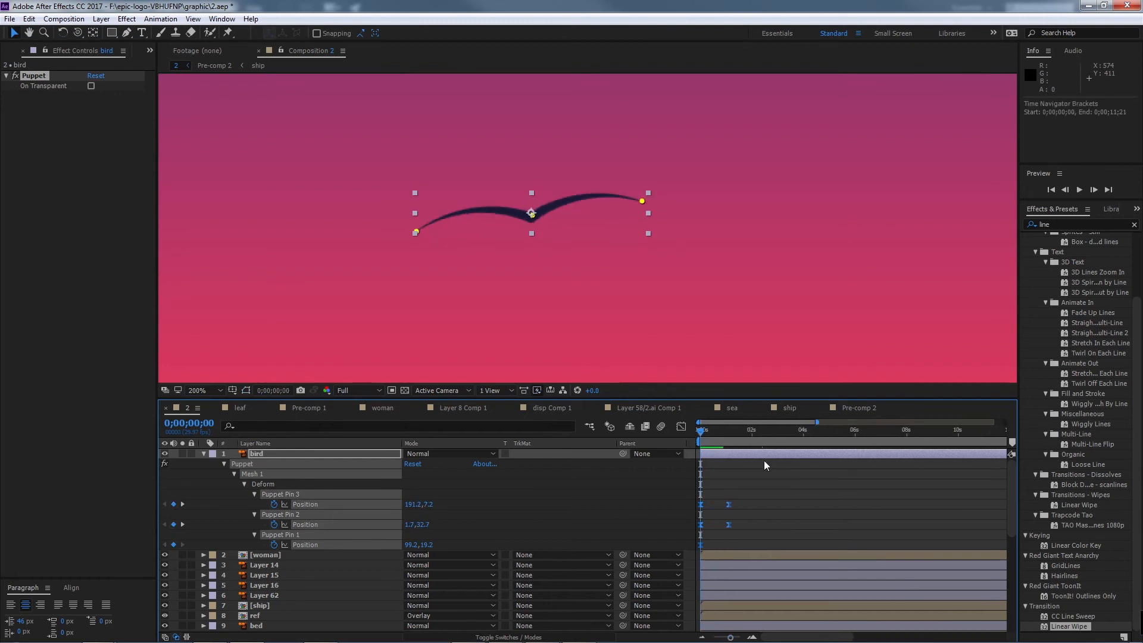
left_click_drag(749, 491, 711, 507)
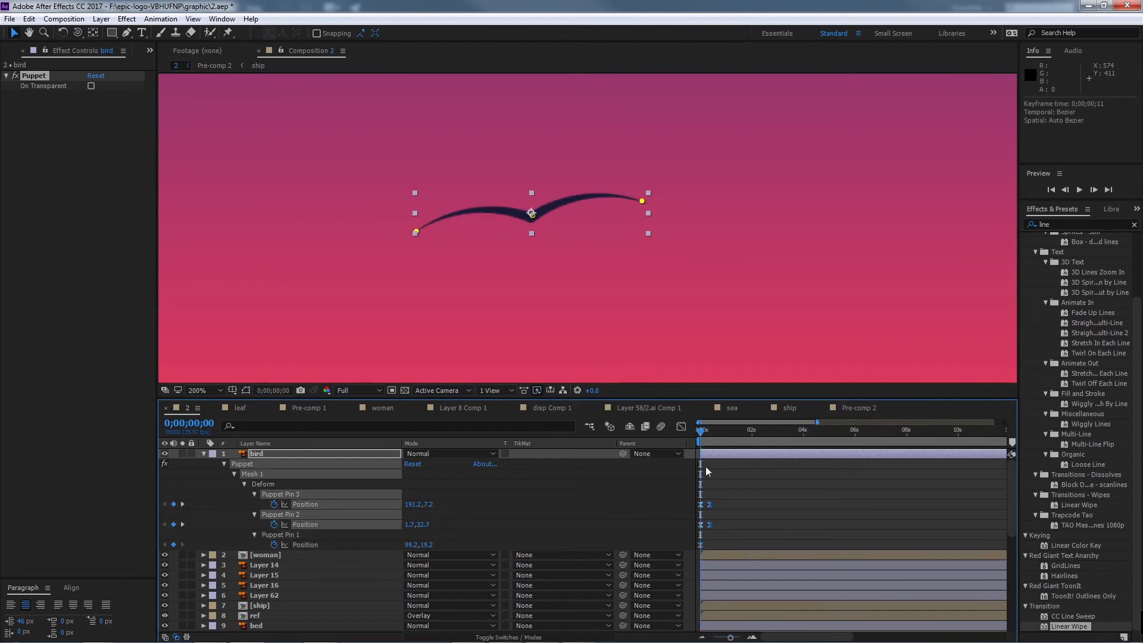
key("space")
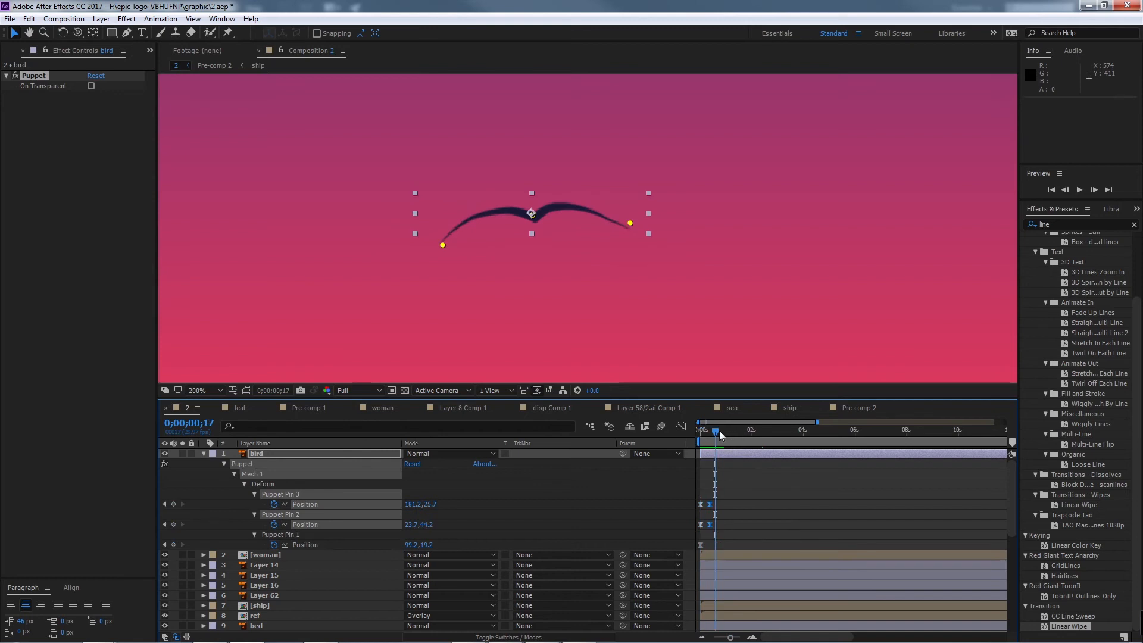
Step: Copy the three opening pin keyframes and place the copies at 0;00;00;22 to raise the wings again
left_click_drag(705, 498, 700, 553)
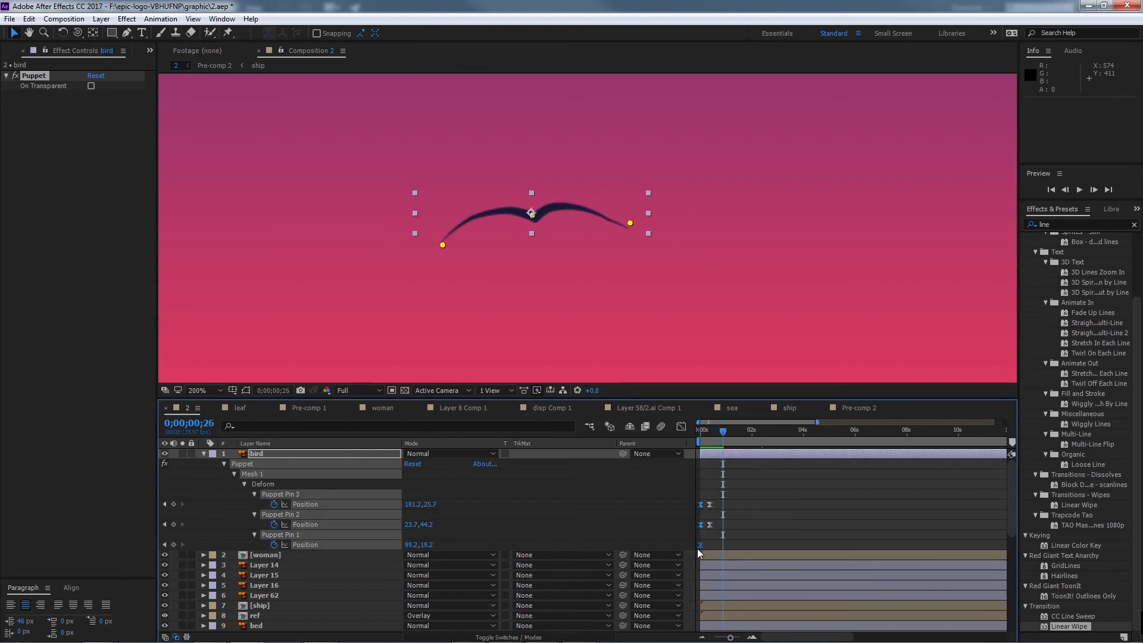
key("ctrl+c")
key("ctrl+v")
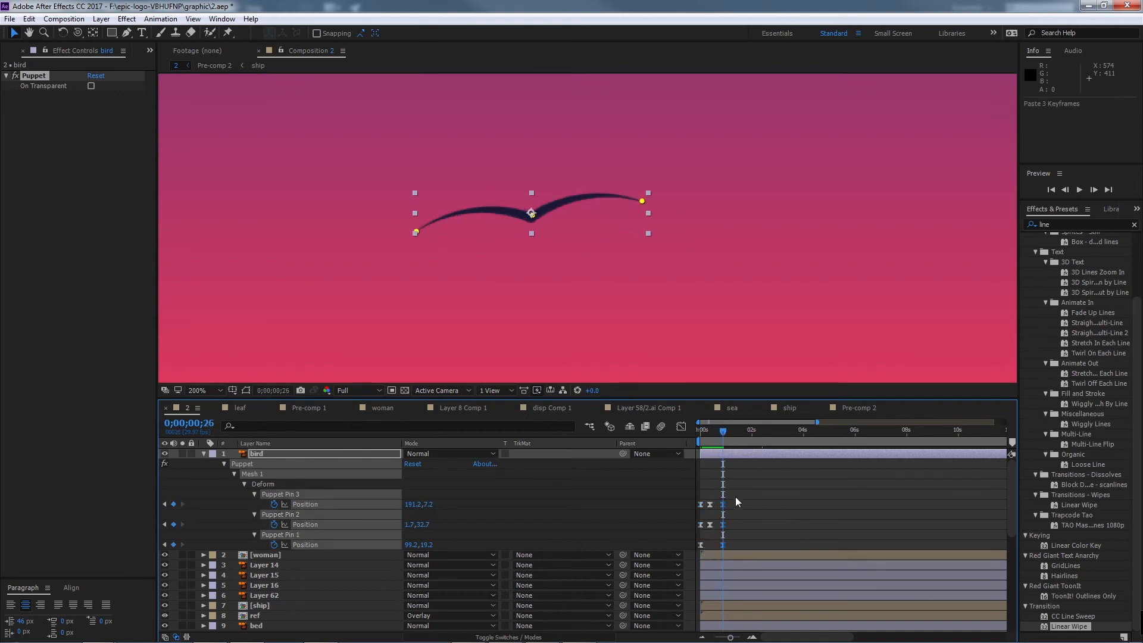
left_click_drag(722, 507, 718, 507)
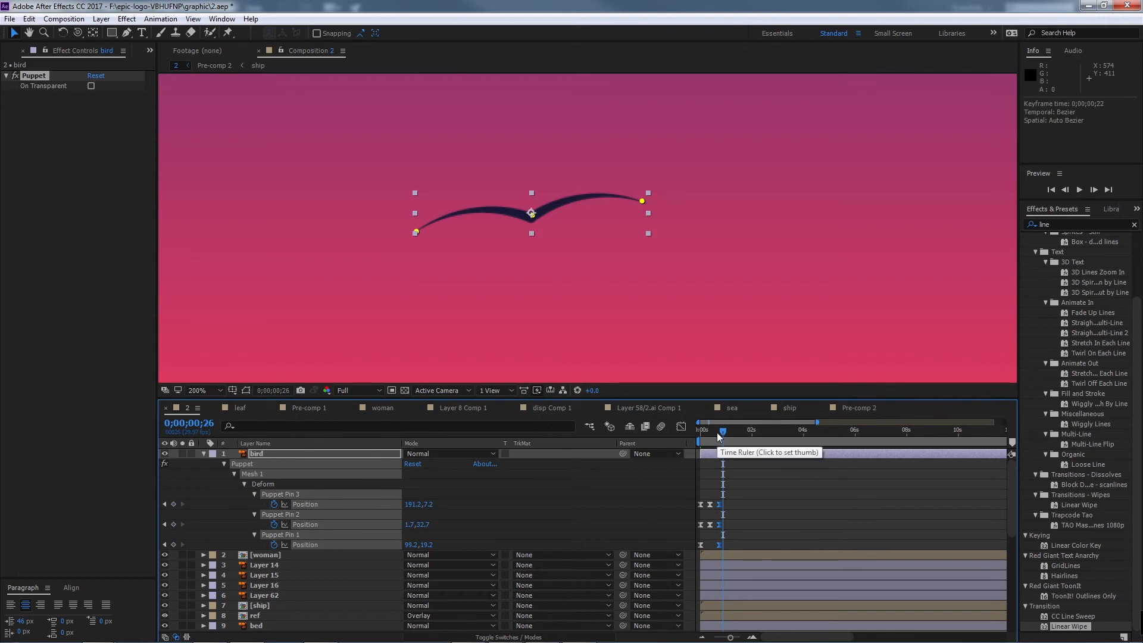
Step: Preview the flap, compress all the pin keyframes so it ends at about 0;00;00;10, and preview the faster motion
key("Home")
key("comma")
key("space")
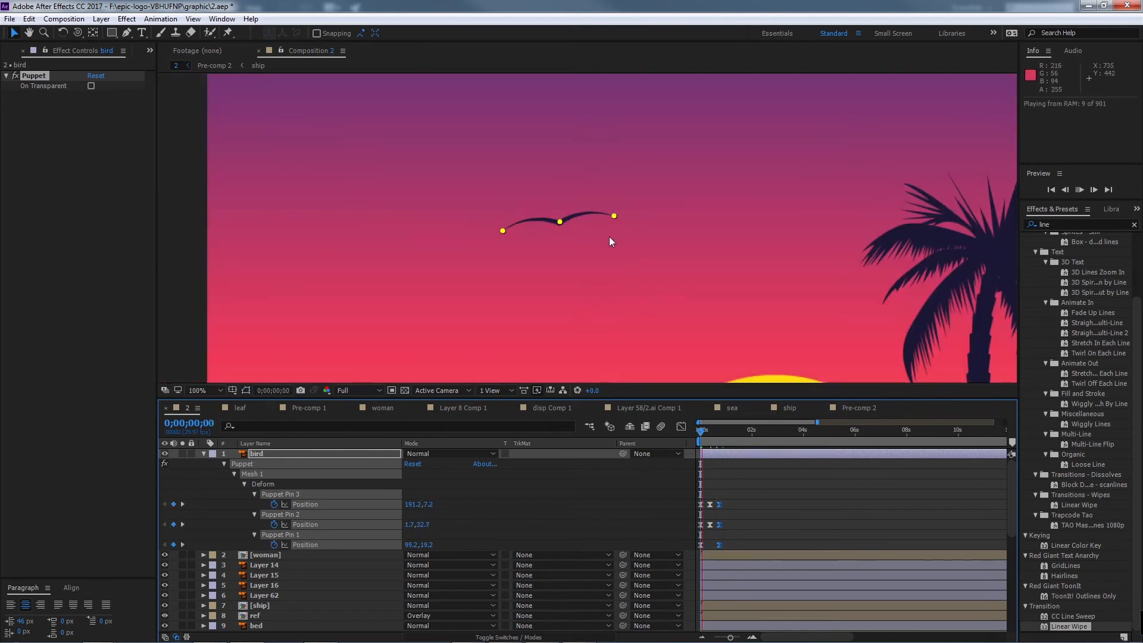
key("space")
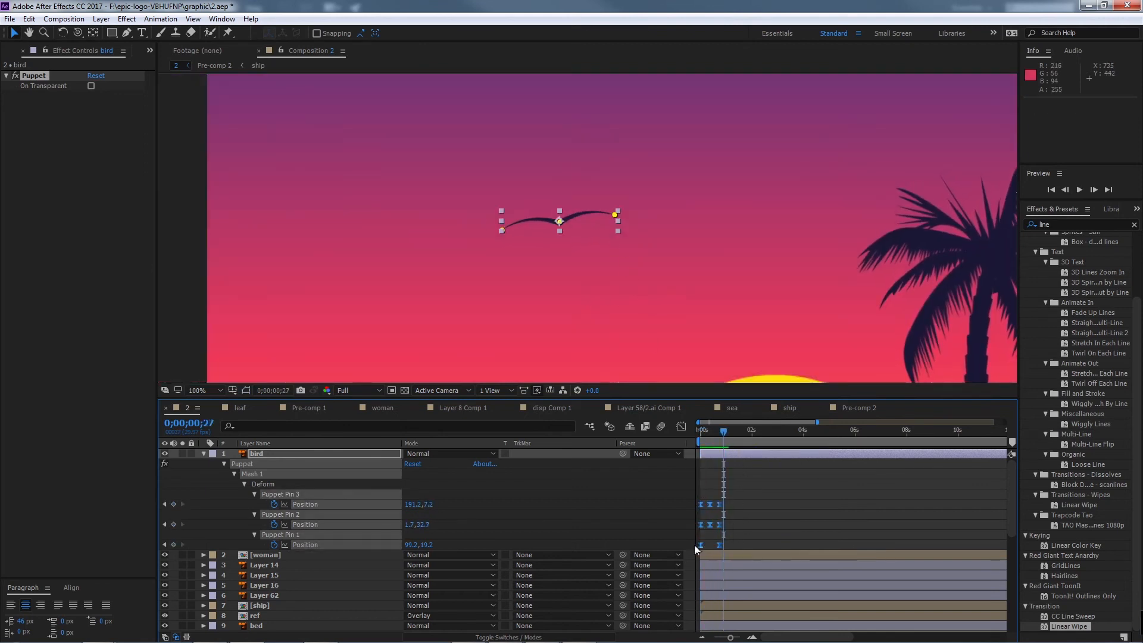
left_click_drag(725, 636, 736, 637)
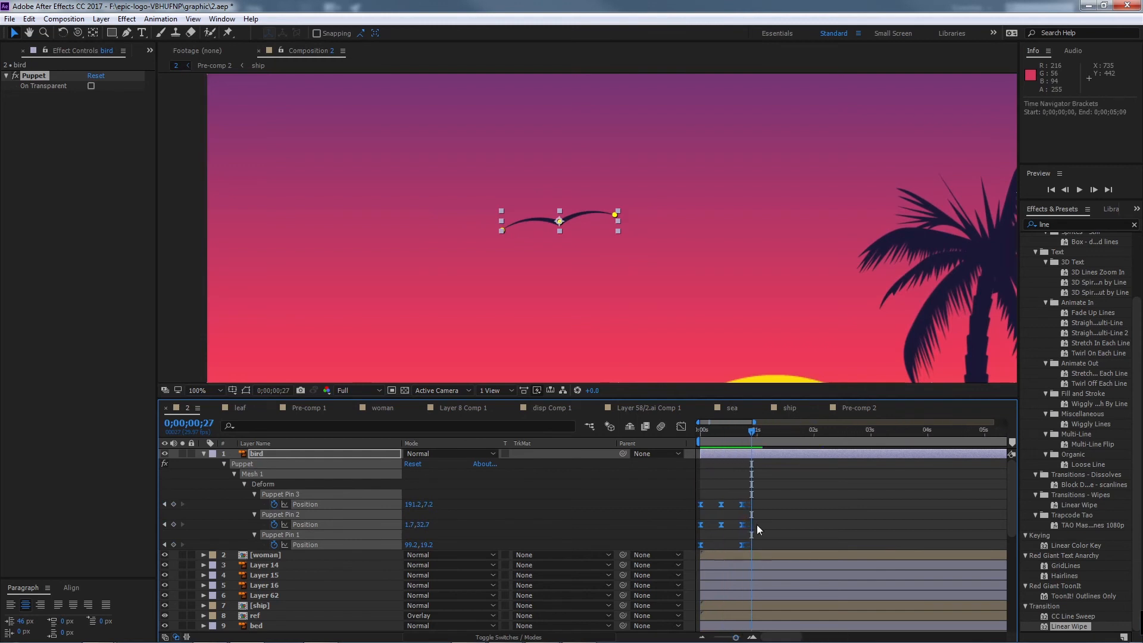
left_click_drag(741, 545, 719, 545)
key("space")
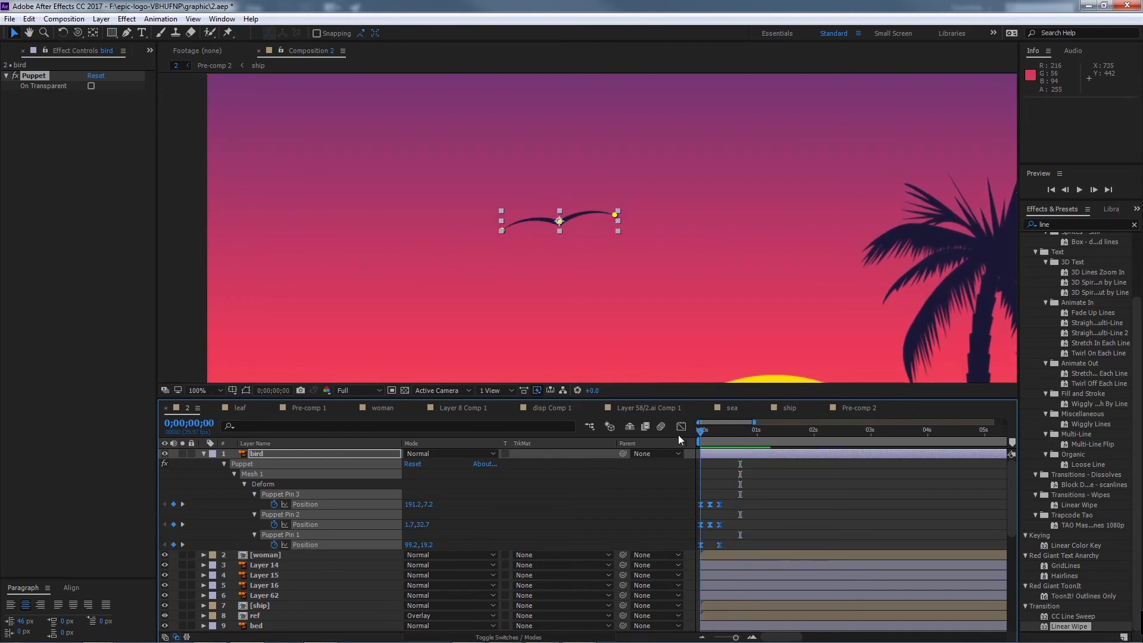
key("space")
Step: Copy the flap's pin keyframes, paste them at about 0;00;00;16 for a second flap, and preview the result
left_click_drag(731, 439, 745, 438)
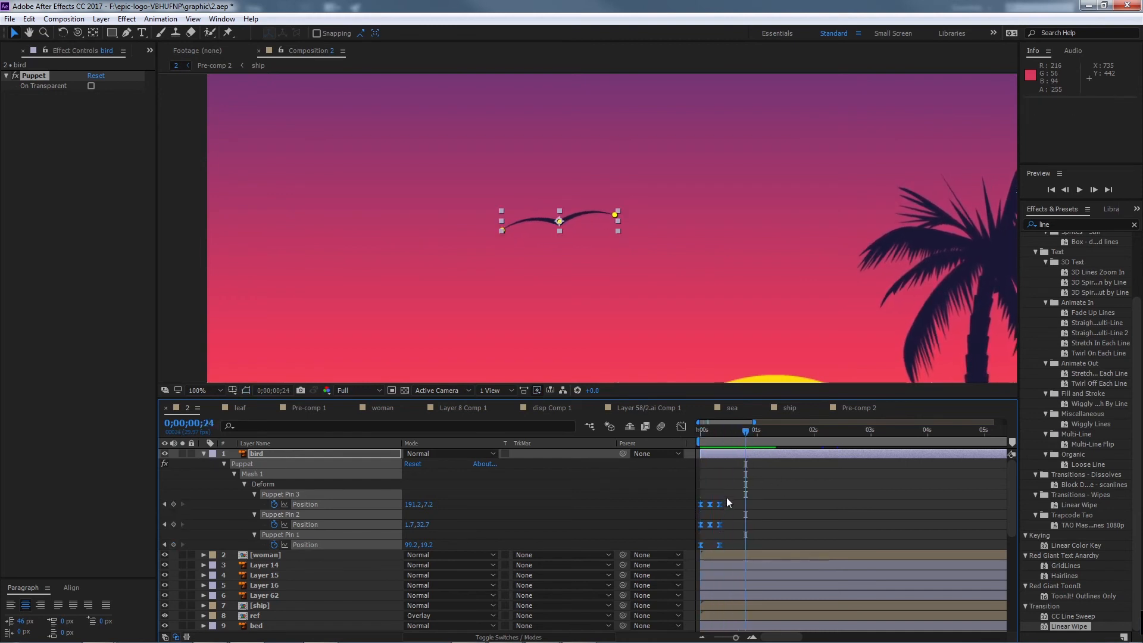
left_click_drag(730, 493, 696, 556)
key("ctrl+c")
left_click_drag(745, 435, 669, 437)
key("ctrl+v")
key("space")
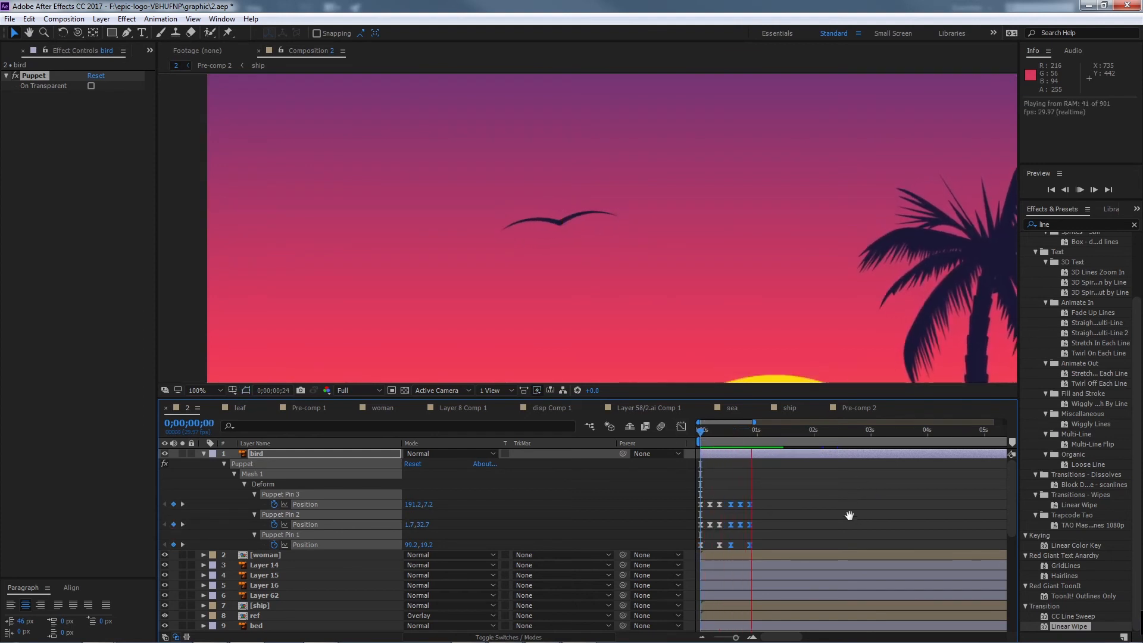
Step: Compress both flaps together to end at about 0;00;00;15 and preview them at full-scene view
left_click_drag(691, 493, 731, 549)
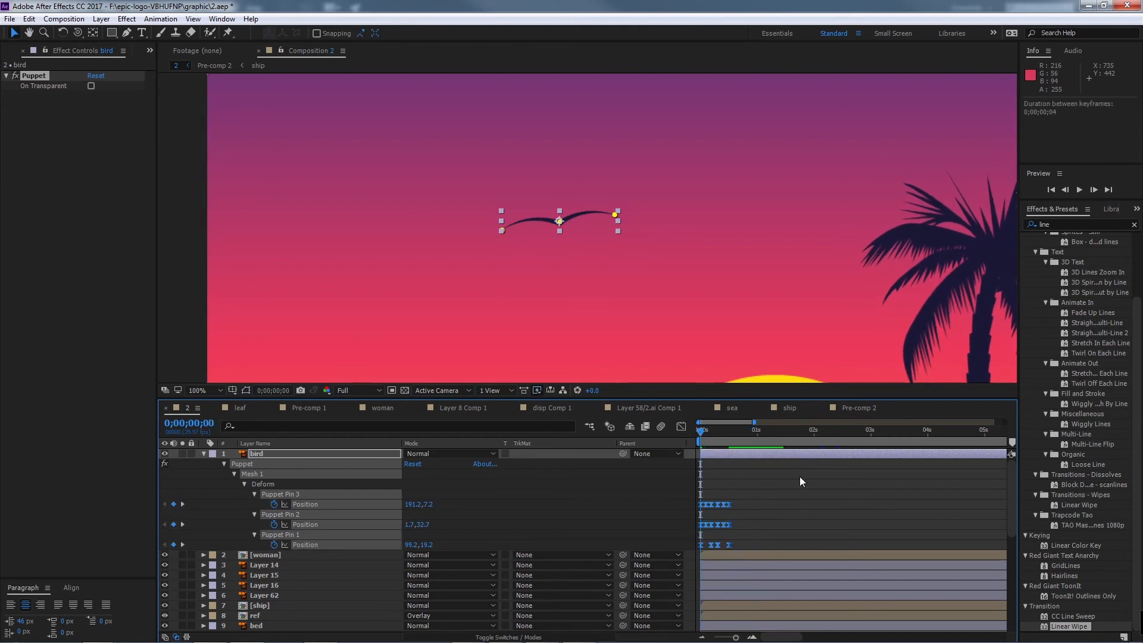
key("space")
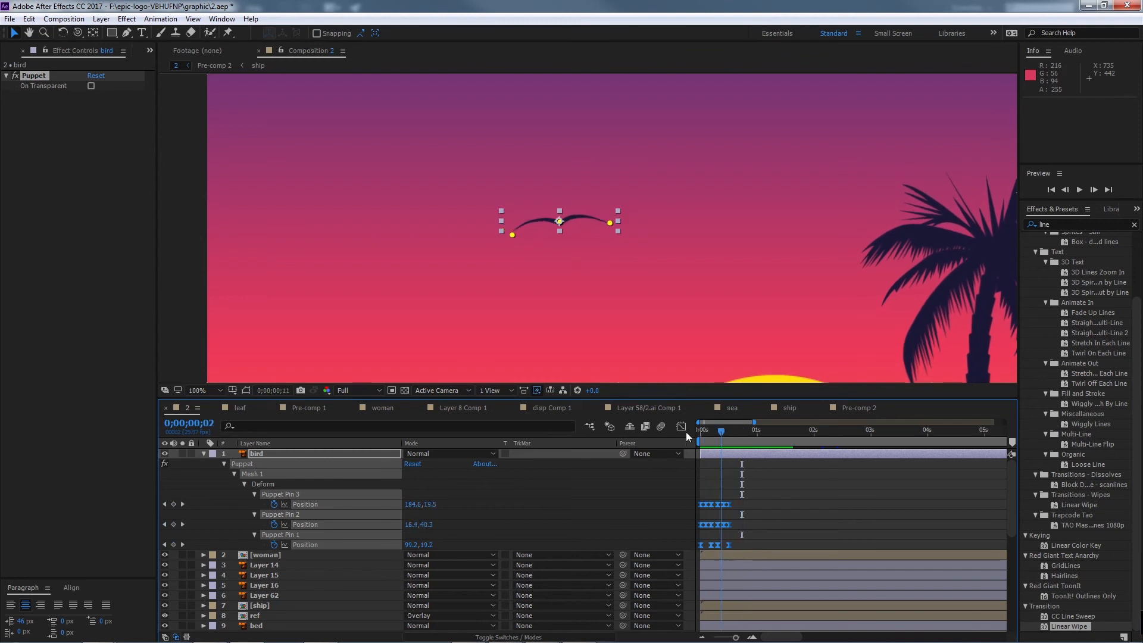
key("space")
scroll(608, 216, "down", 2)
scroll(608, 217, "up", 1)
left_click(615, 96)
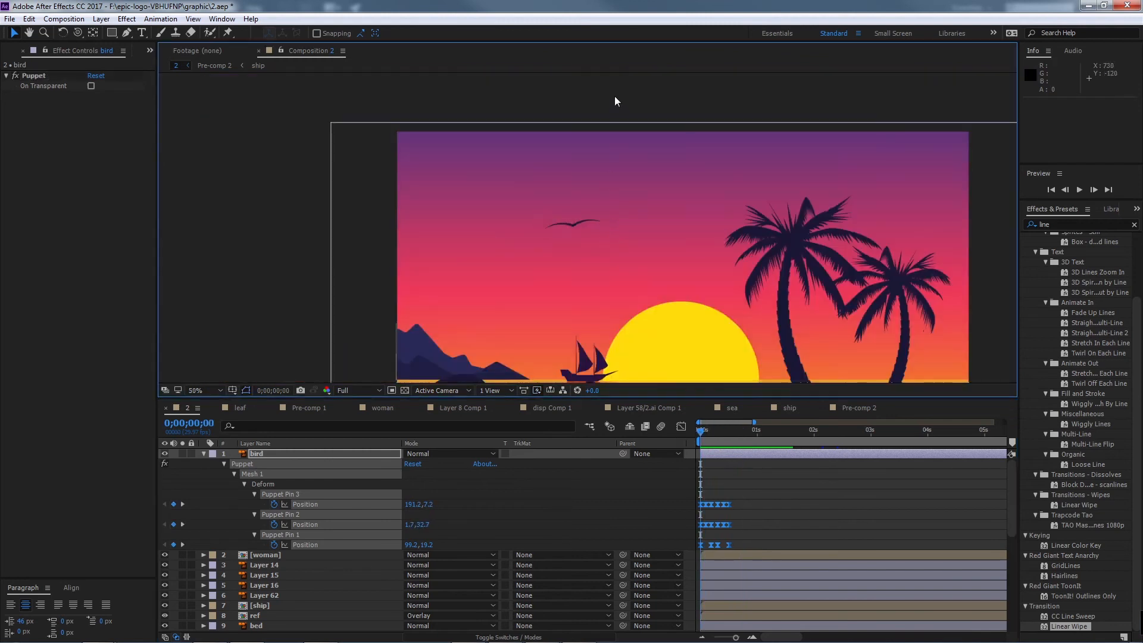
key("space")
key("space")
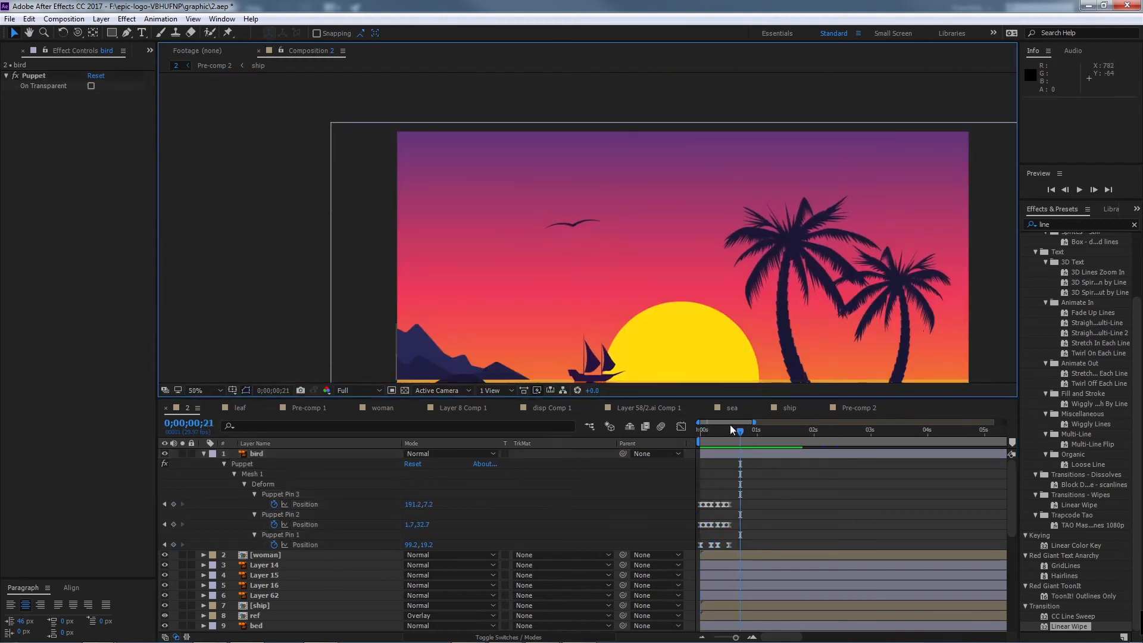
Step: Compress the double flap further so its last keyframes fall at about 0;00;00;11, and preview it
left_click_drag(730, 425, 673, 434)
scroll(587, 231, "up", 1)
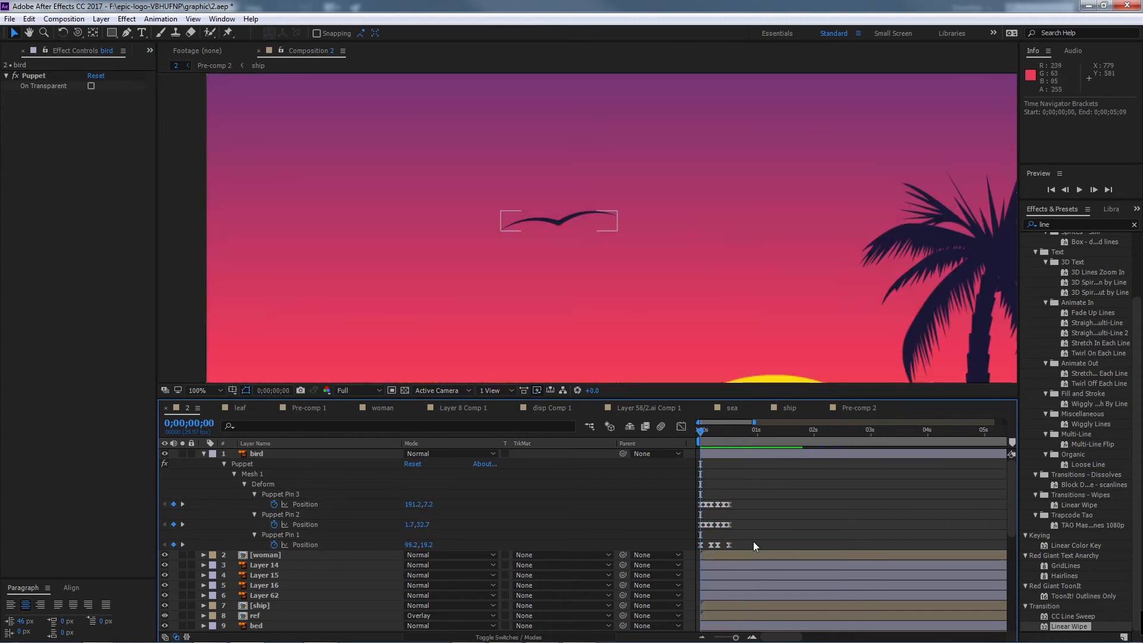
left_click_drag(736, 637, 738, 637)
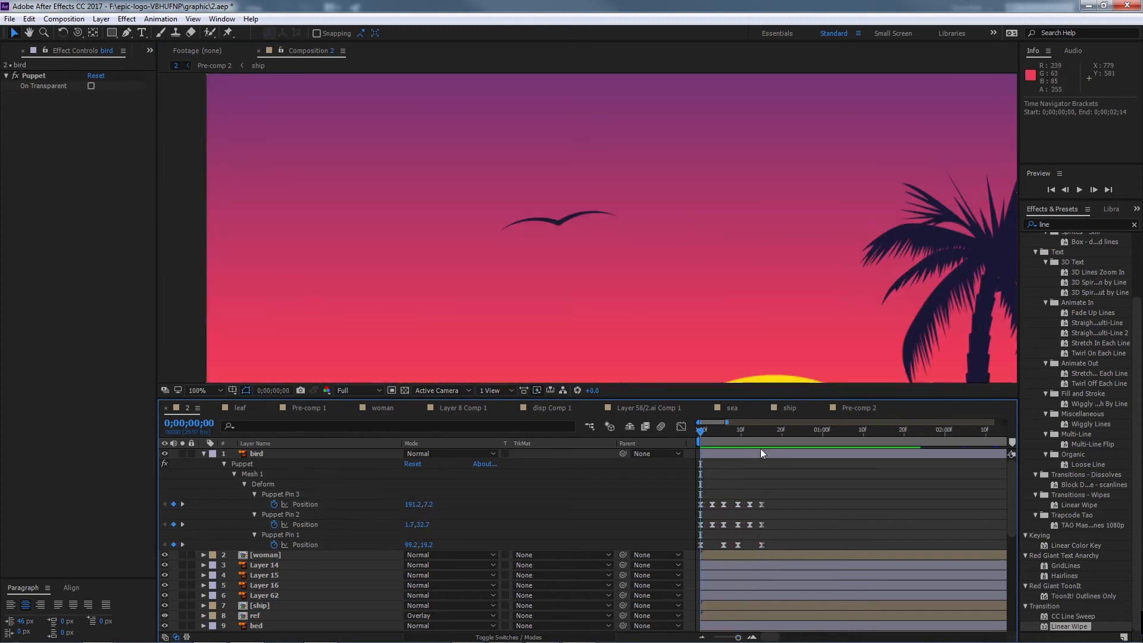
left_click_drag(783, 491, 743, 545)
key("space")
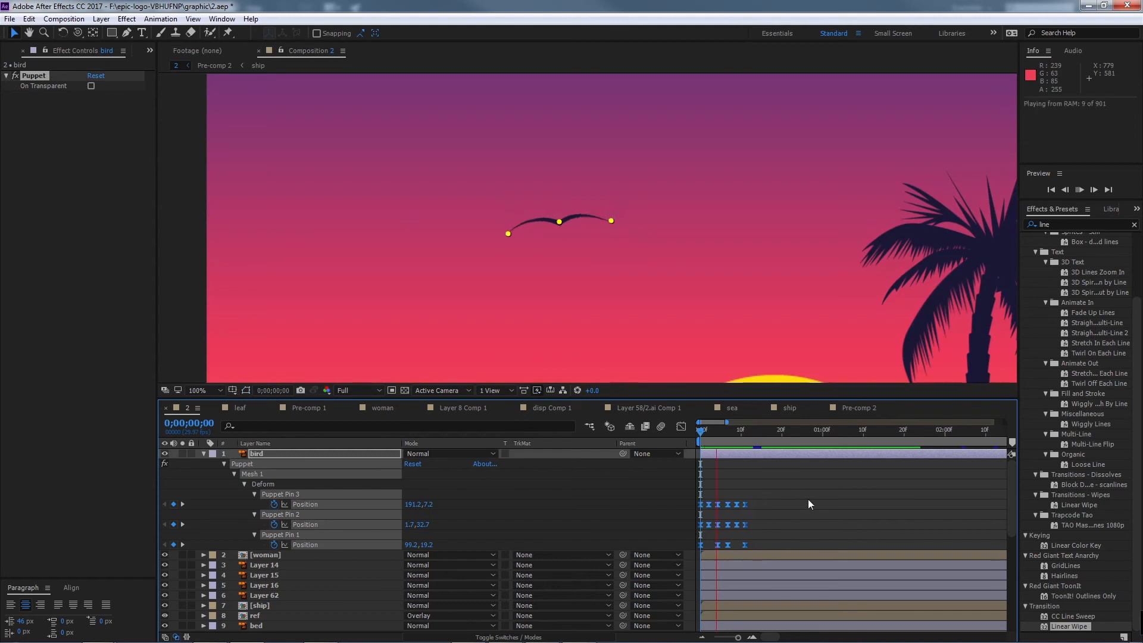
Step: Copy the double flap's 16 keyframes, paste them at 0;00;00;23, and preview the pause between the flaps
left_click(774, 430)
left_click_drag(775, 431, 758, 437)
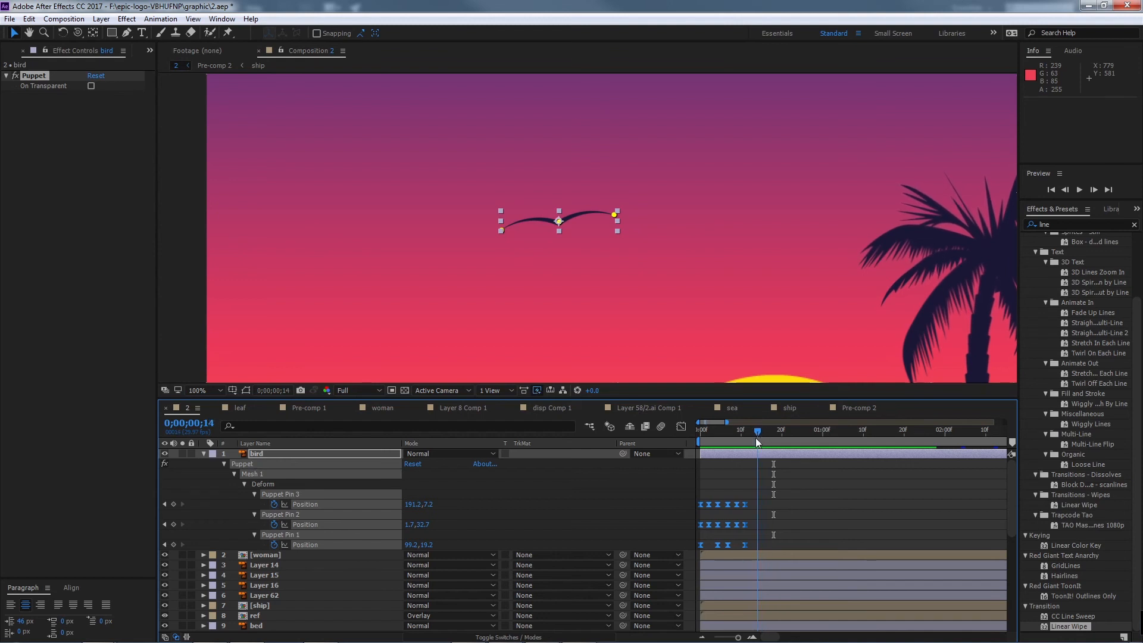
left_click_drag(776, 495, 698, 548)
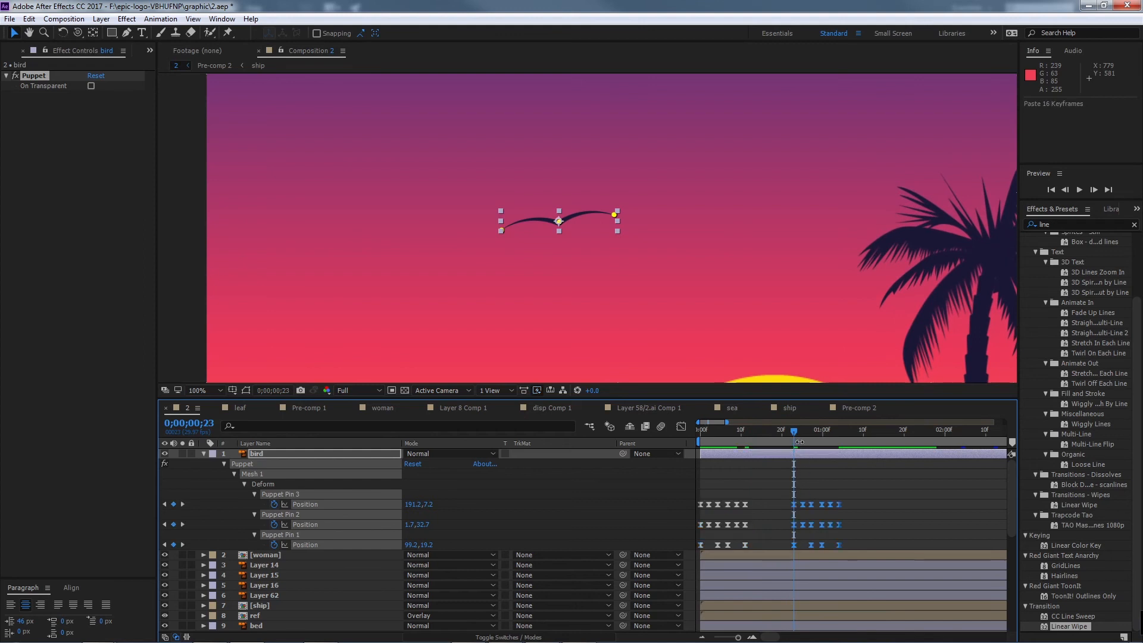
key("space")
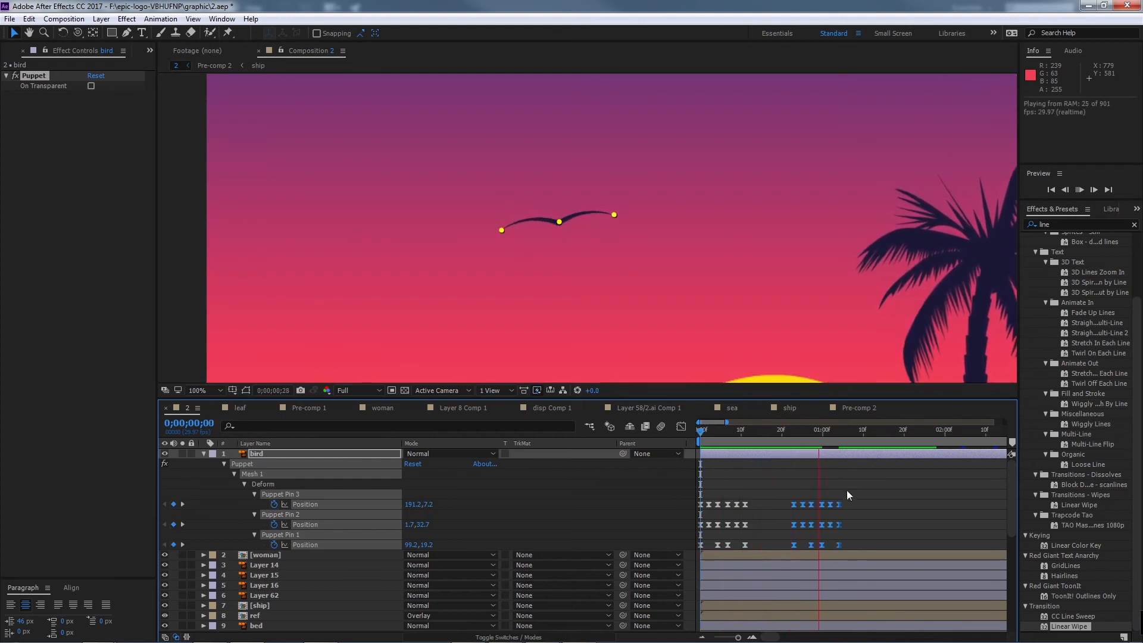
left_click(846, 431)
left_click_drag(749, 446, 653, 454)
key("space")
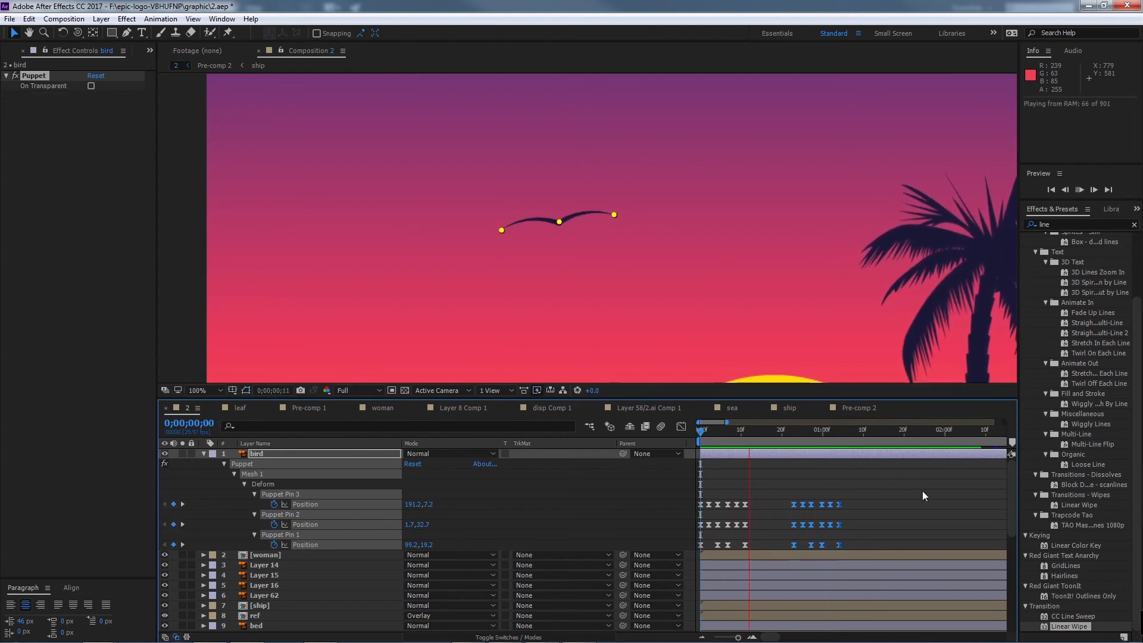
Step: Delay the second double flap's keyframes so they sit between about one and two seconds
left_click(826, 438)
left_click_drag(826, 438, 892, 442)
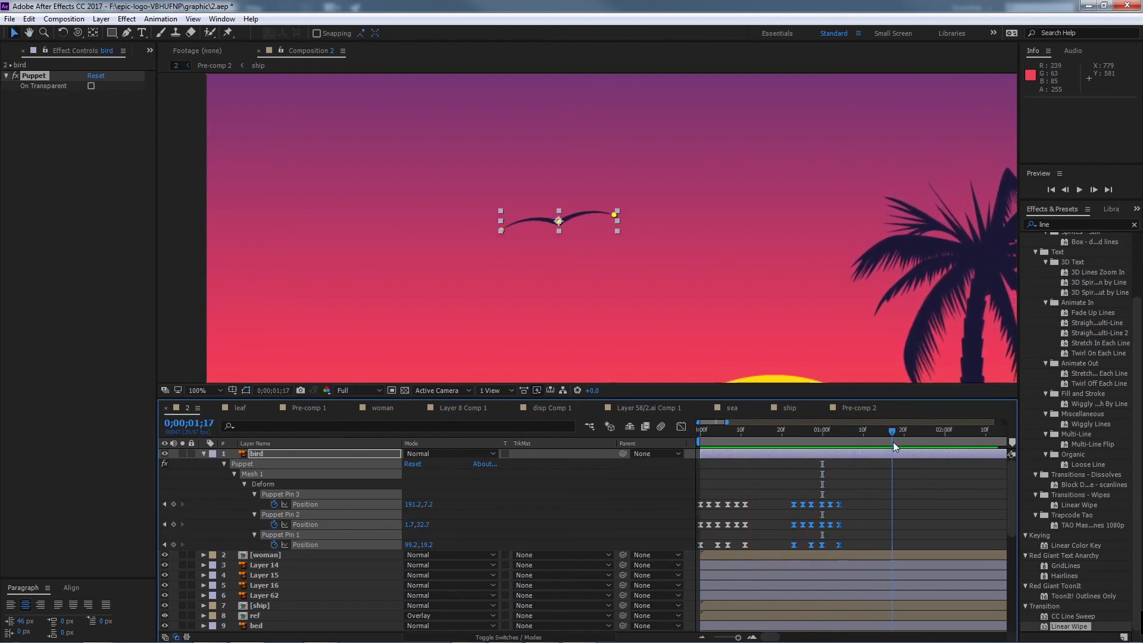
left_click_drag(739, 635, 729, 637)
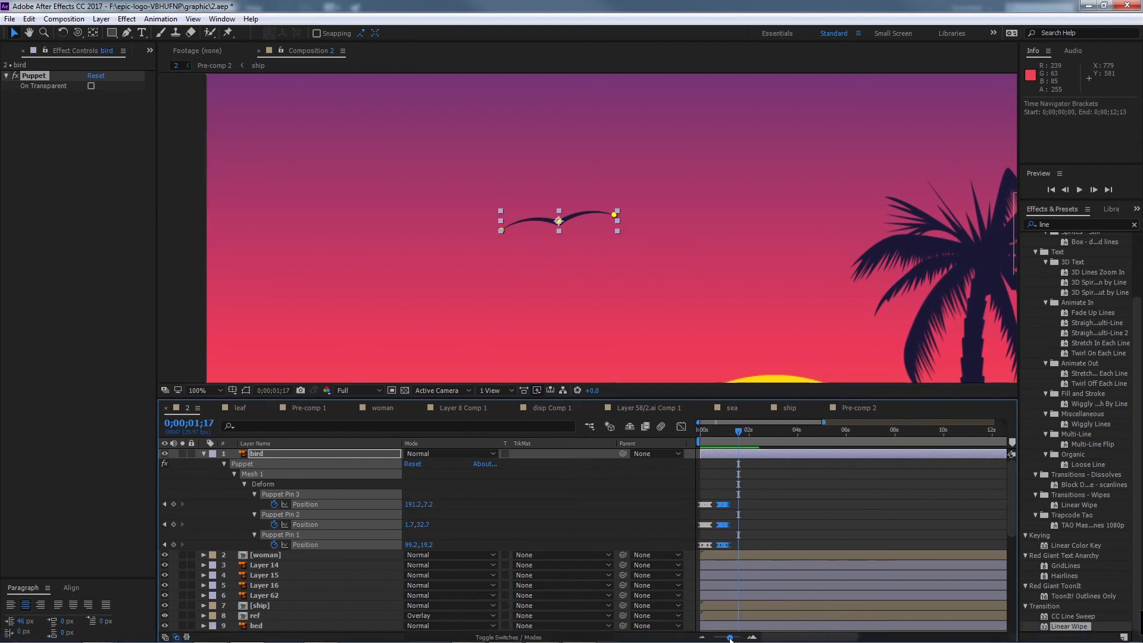
left_click_drag(738, 438, 772, 437)
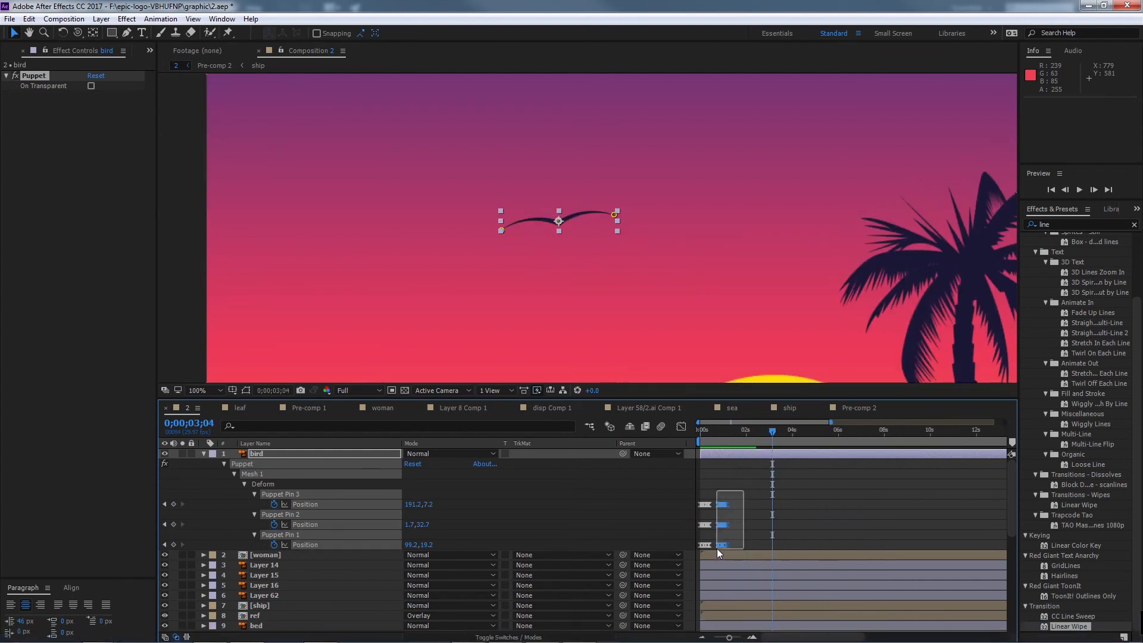
left_click_drag(735, 504, 744, 505)
Step: Copy all 32 flap keyframes and paste them at 0;00;03;04, about seven seconds and 0;00;10;18
left_click_drag(752, 492, 698, 554)
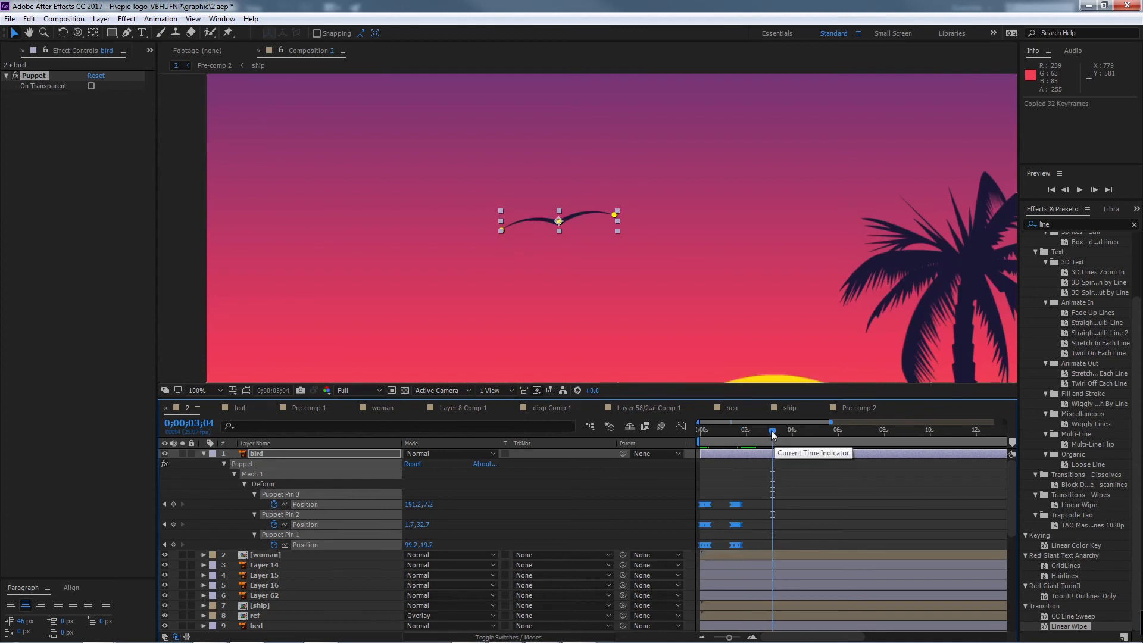
left_click_drag(772, 432, 946, 440)
key("ctrl+v")
key("ctrl+v")
left_click_drag(728, 637, 715, 638)
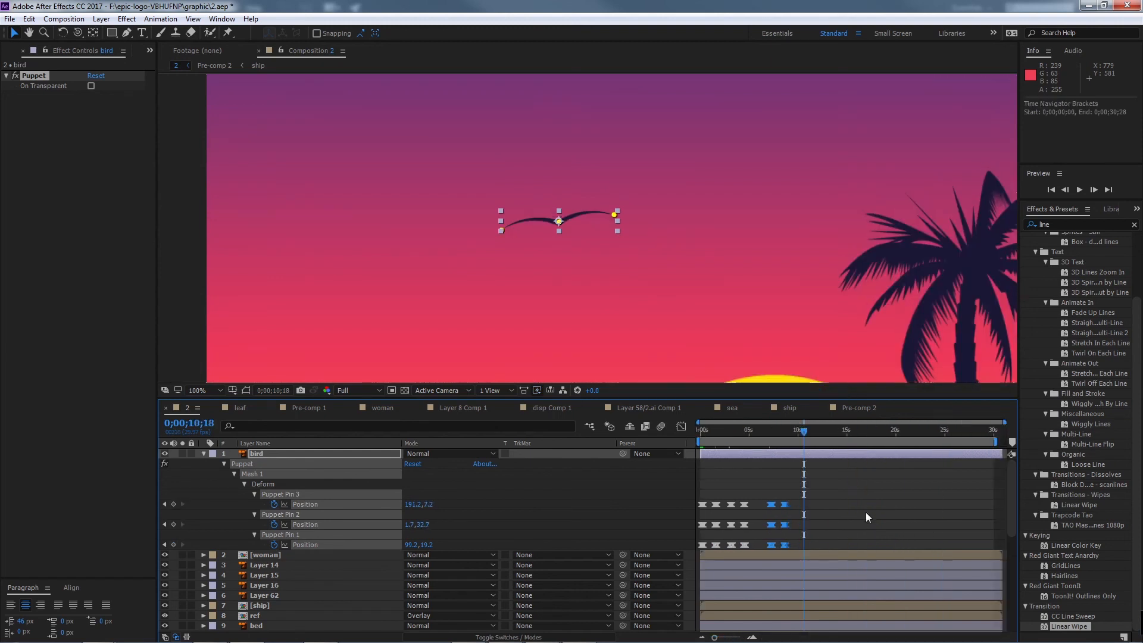
key("ctrl+v")
Step: Copy all 128 pin keyframes, paste them after the existing ones, shift the copies to start at about 0;00;14;22, and preview
left_click_drag(814, 435, 864, 435)
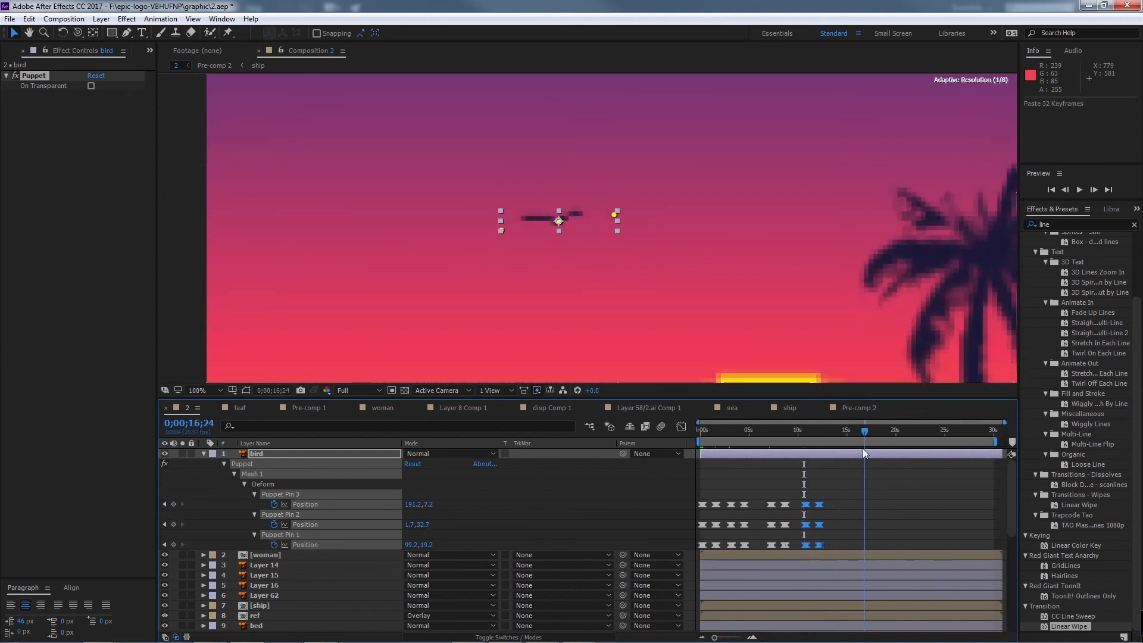
left_click_drag(850, 484, 687, 564)
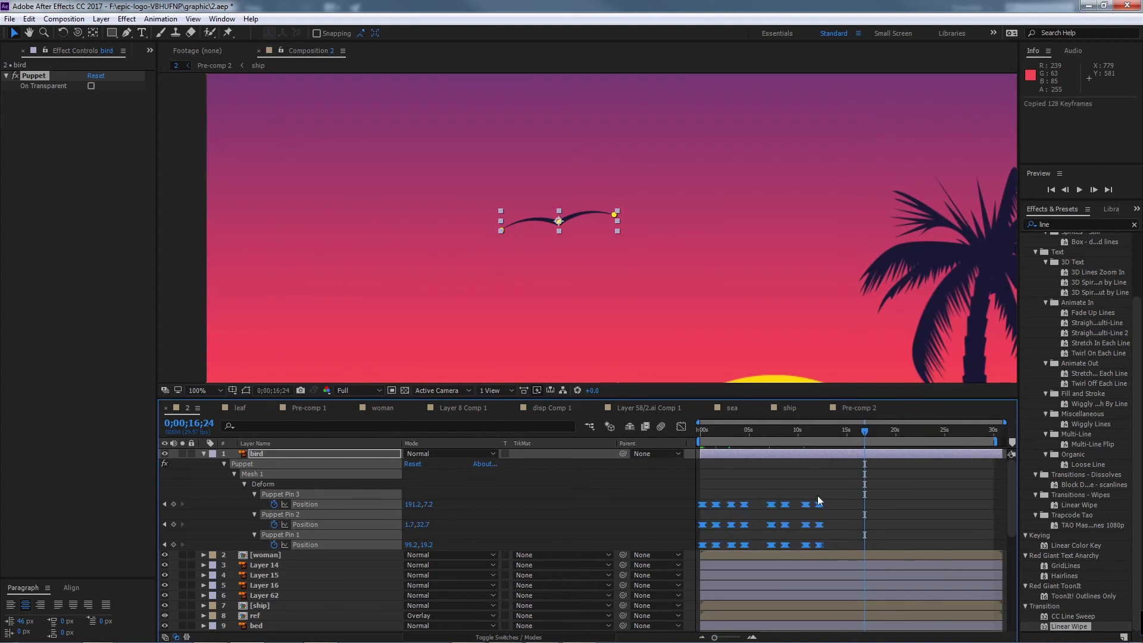
key("ctrl+v")
left_click_drag(864, 433, 816, 433)
left_click_drag(871, 505, 848, 511)
key("space")
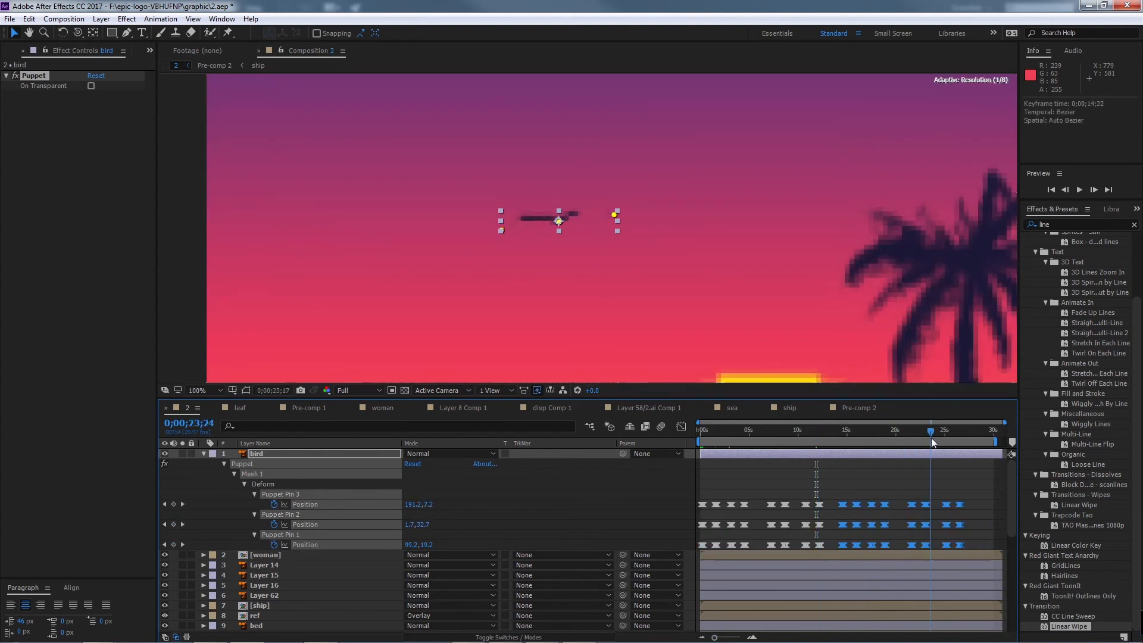
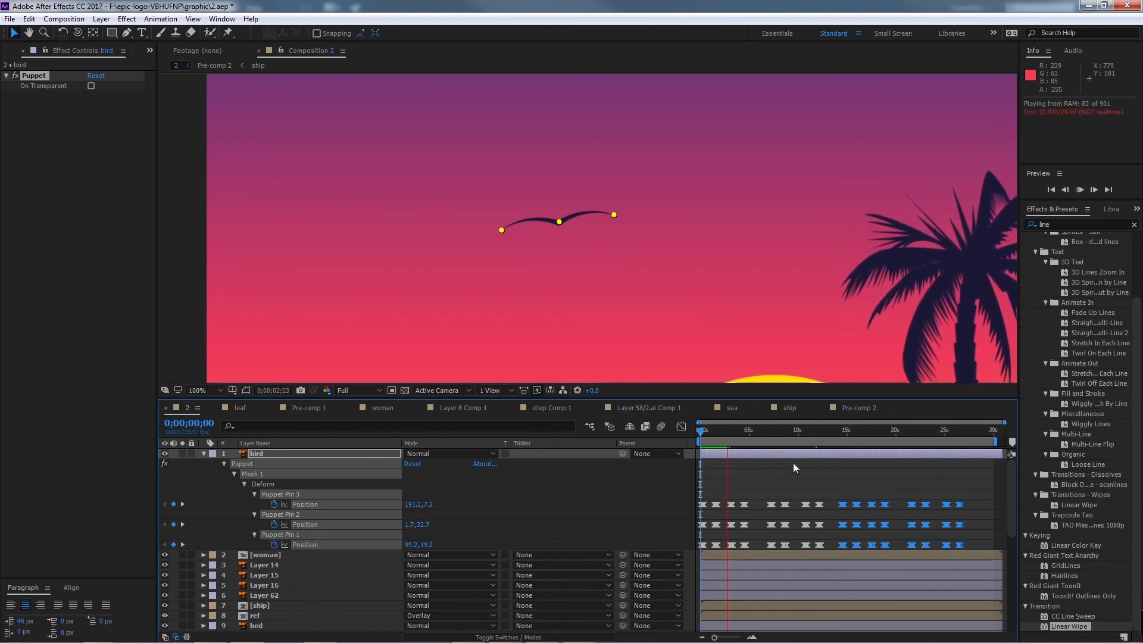
key("space")
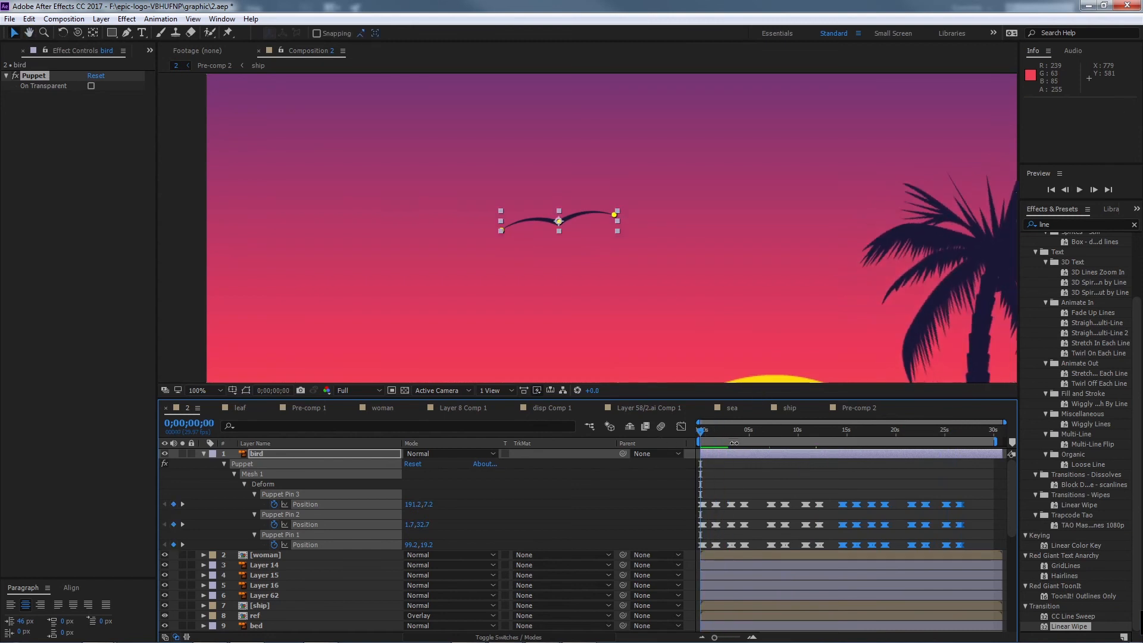
Step: Collapse the bird layer and pre-compose it as bird Comp 1, moving all attributes into the new composition
left_click(262, 455)
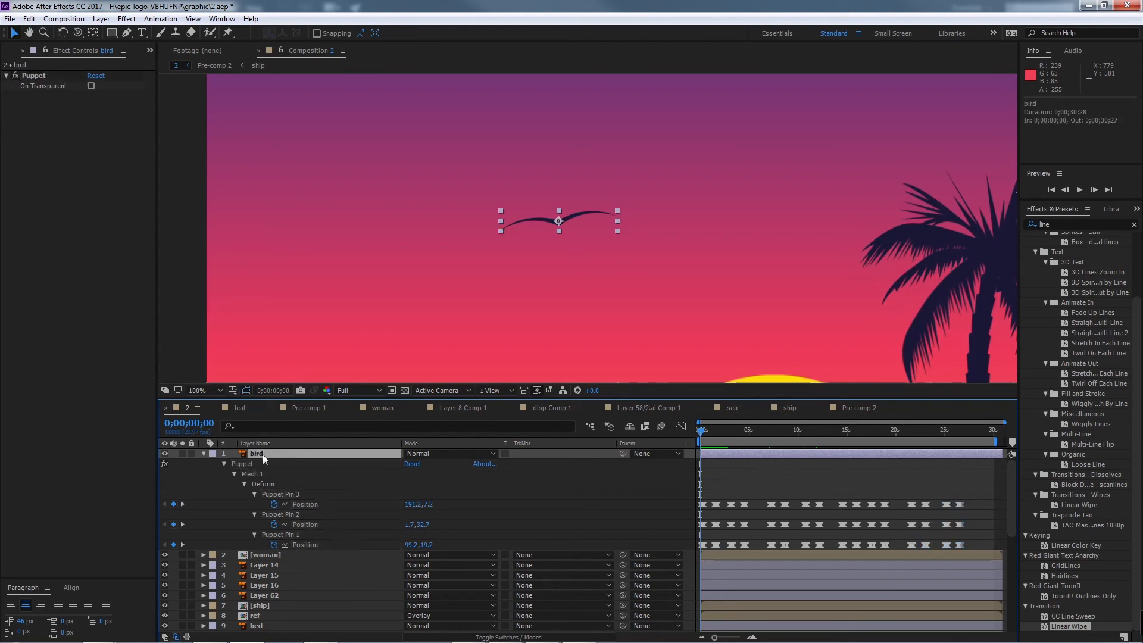
left_click(203, 453)
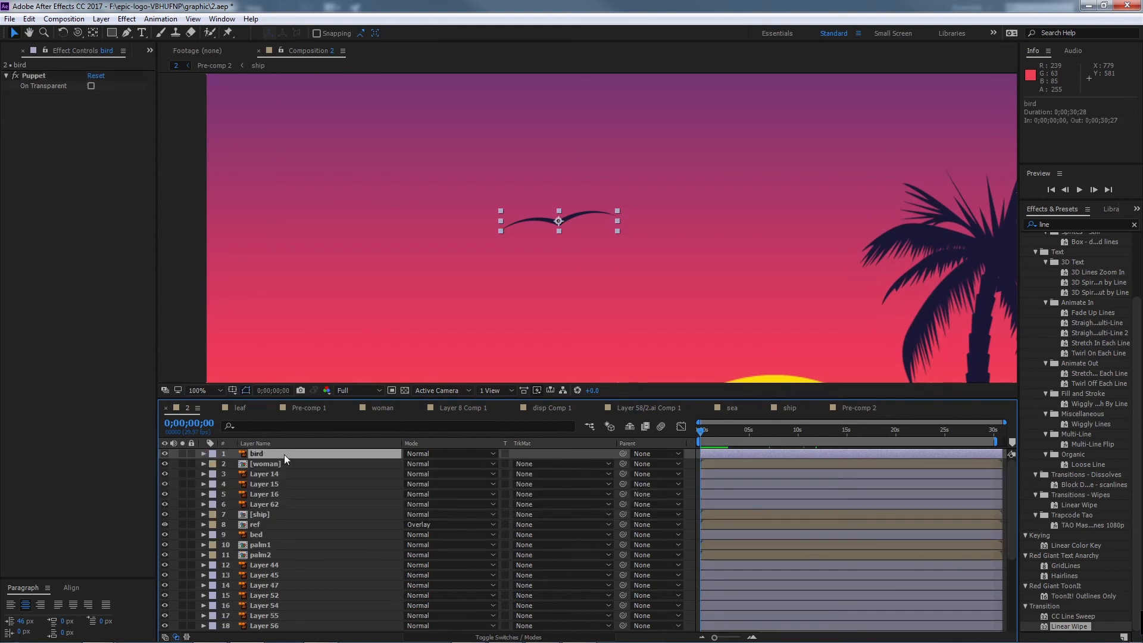
key("ctrl+shift+c")
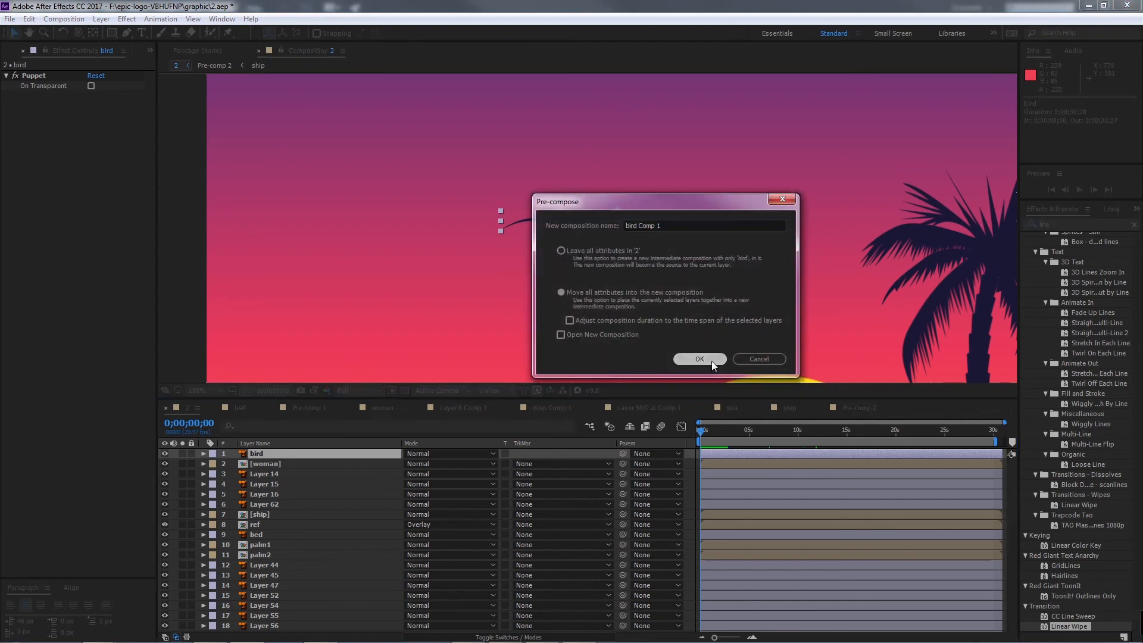
left_click(699, 359)
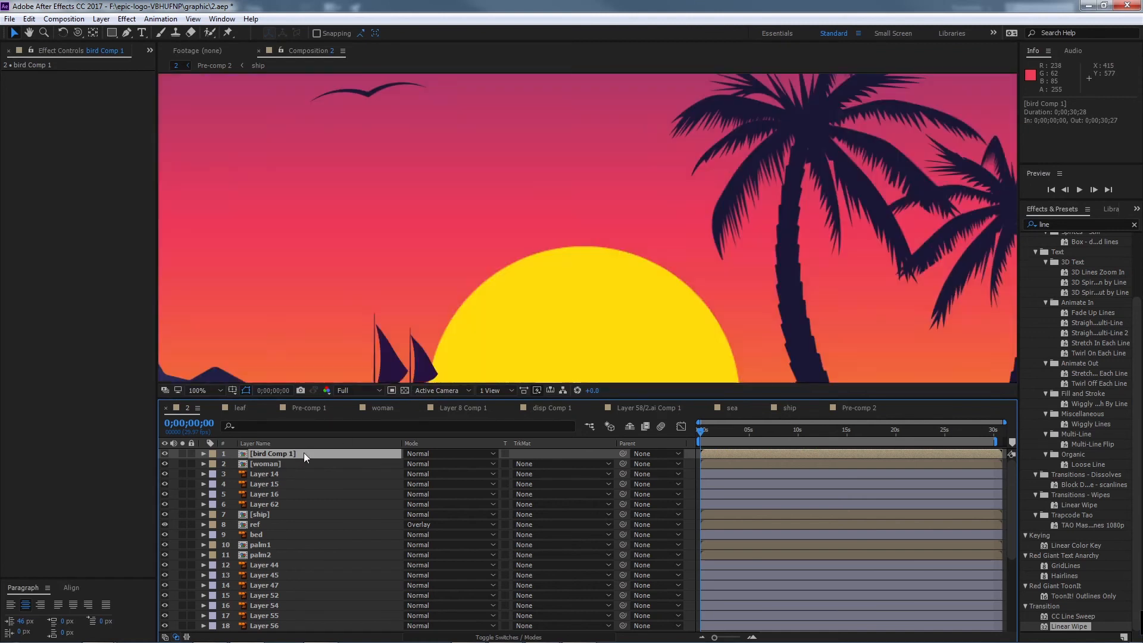
Step: Open bird Comp 1 to examine the isolated bird, and return to composition 2
double_click(304, 452)
scroll(543, 281, "down", 2)
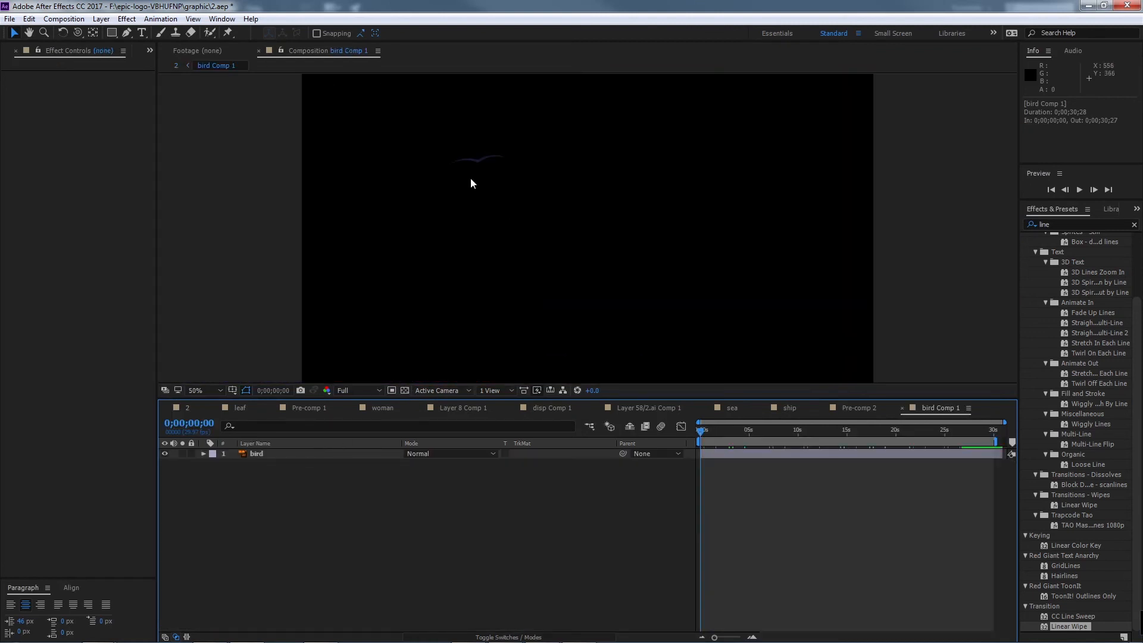
scroll(515, 244, "up", 2)
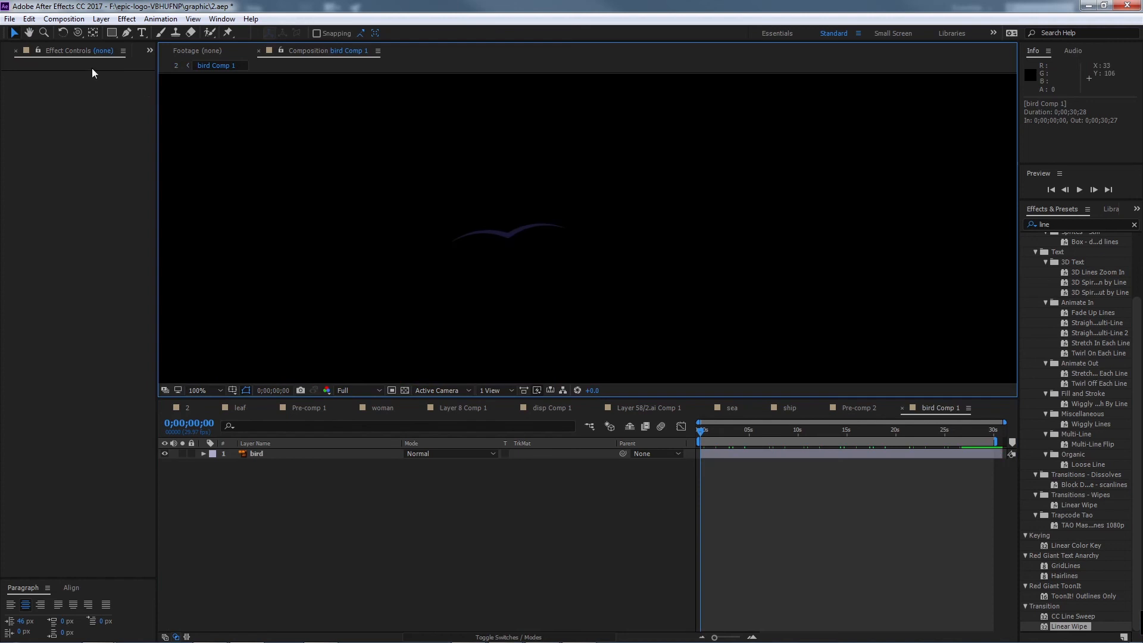
left_click(188, 407)
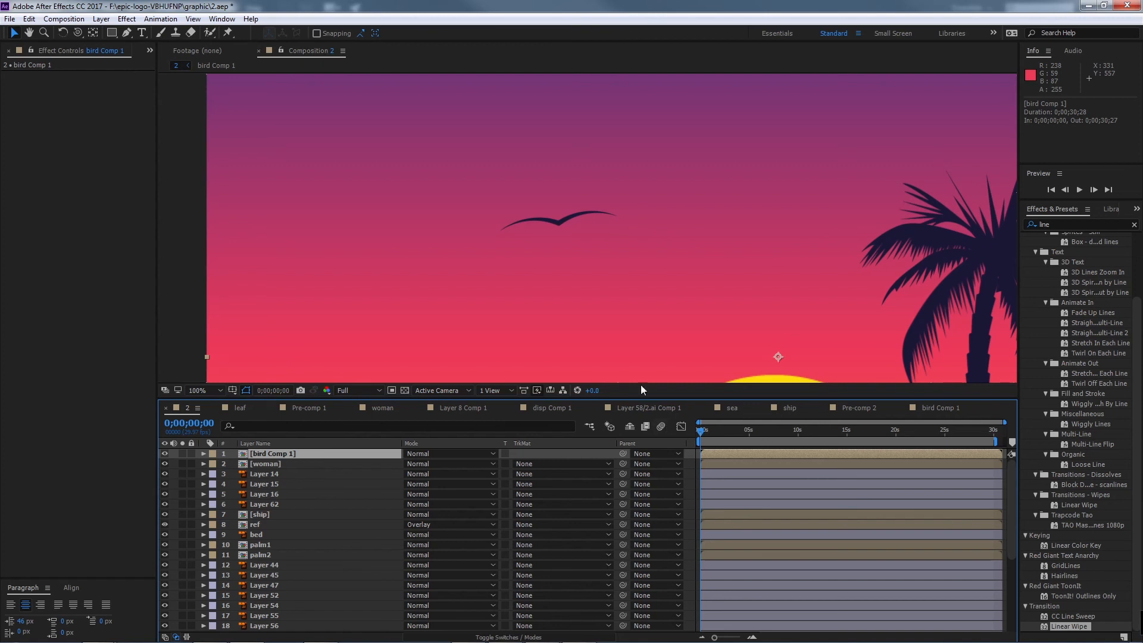
Step: Center bird Comp 1's anchor point on the bird and search the effects and presets for "wiggl"
key("y")
left_click_drag(776, 354, 555, 223)
left_click(1069, 225)
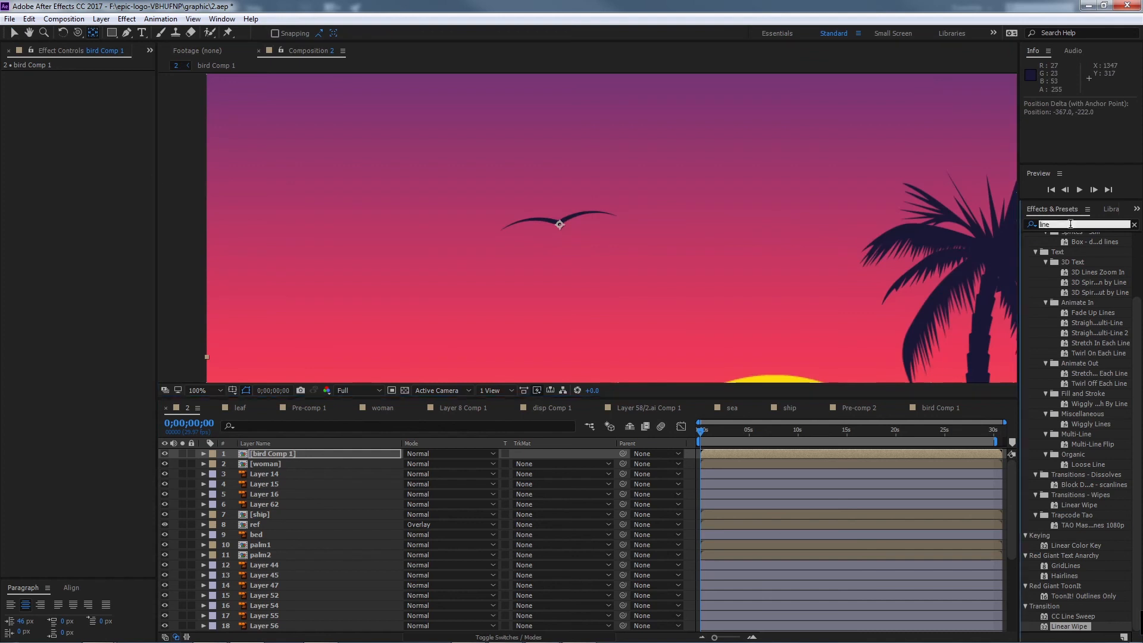
left_click_drag(1070, 224, 1022, 224)
type("pos")
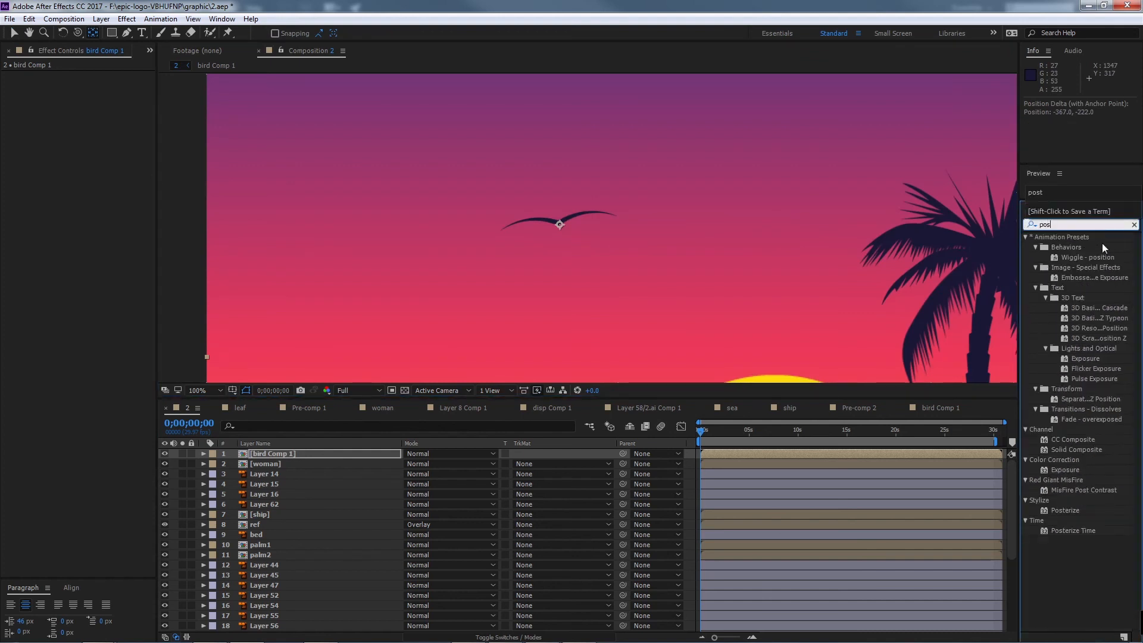
left_click(1075, 224)
type("wiggl")
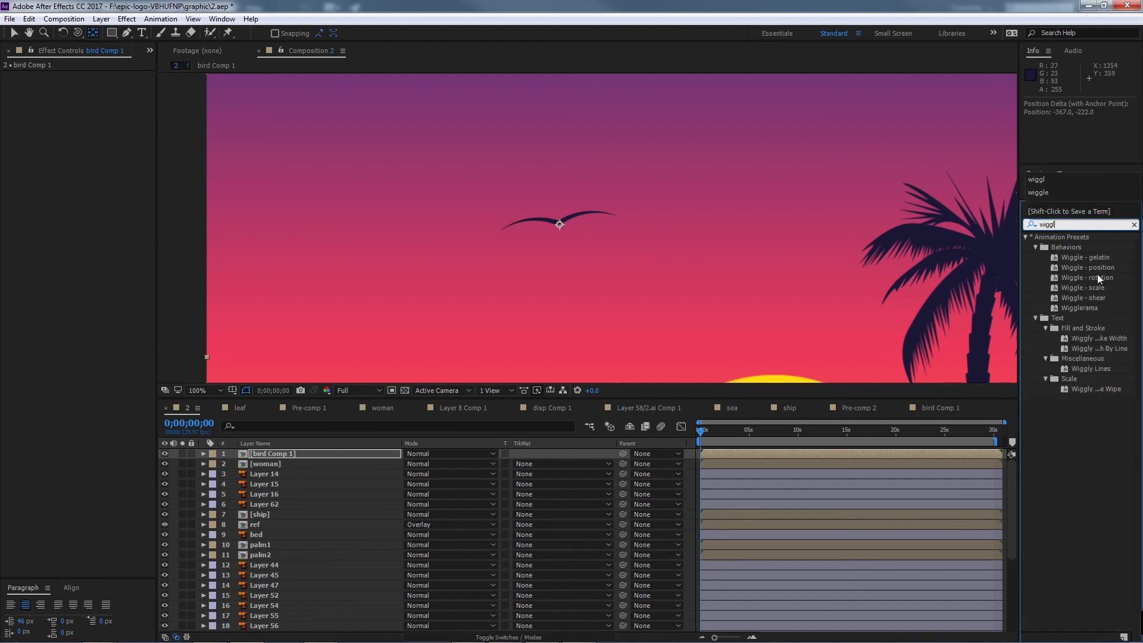
Step: Apply the Wiggle - position preset twice to bird Comp 1 and preview the motion
left_click(1111, 266)
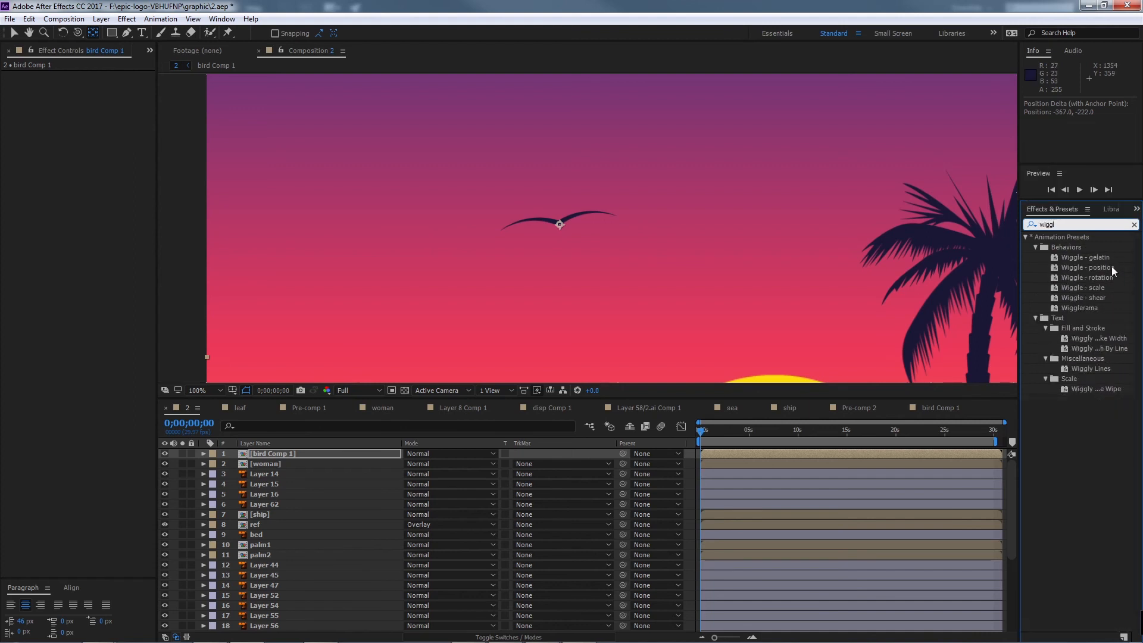
left_click(1111, 268)
double_click(1110, 266)
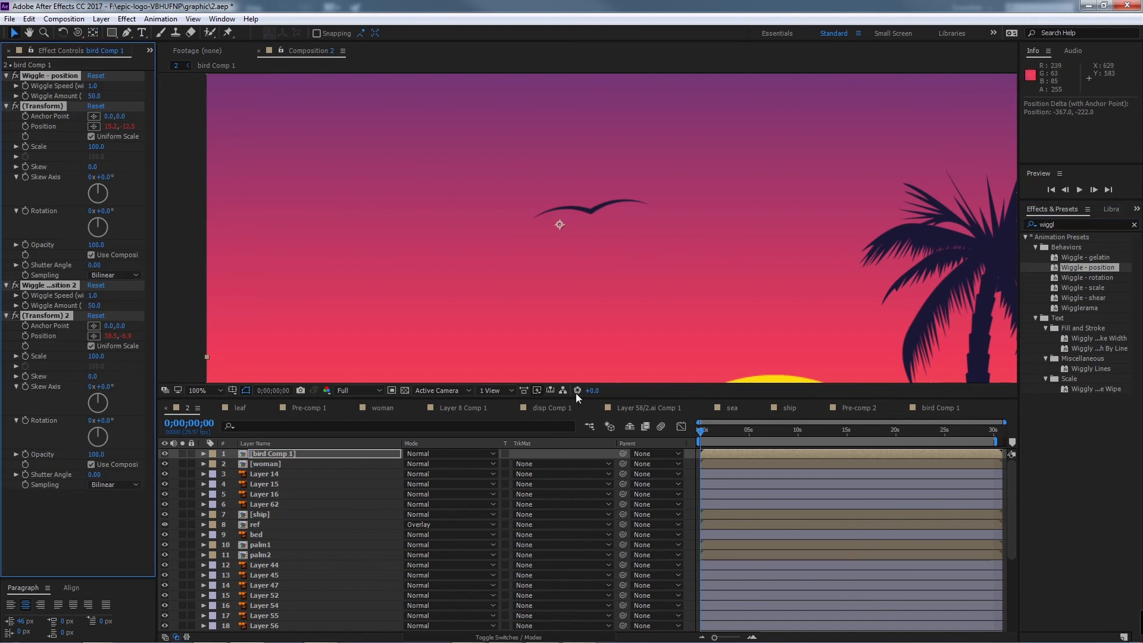
key("space")
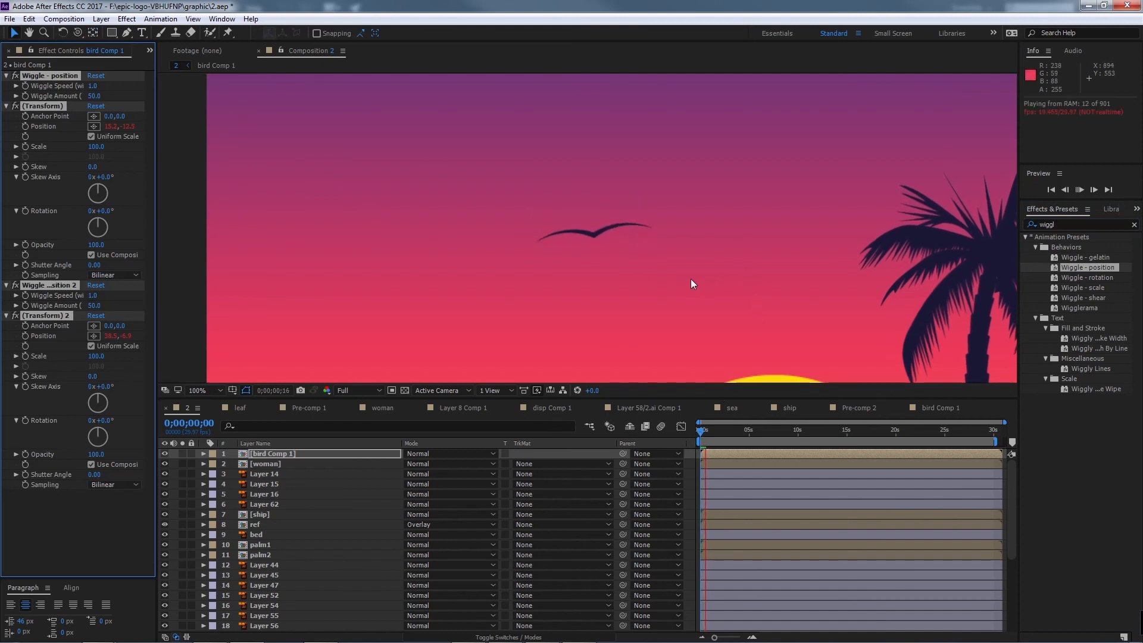
Step: Start rotation keyframes on bird Comp 1 at 0;00;00;11 and tilt the bird counterclockwise at 0;00;00;28
left_click(330, 454)
key("r")
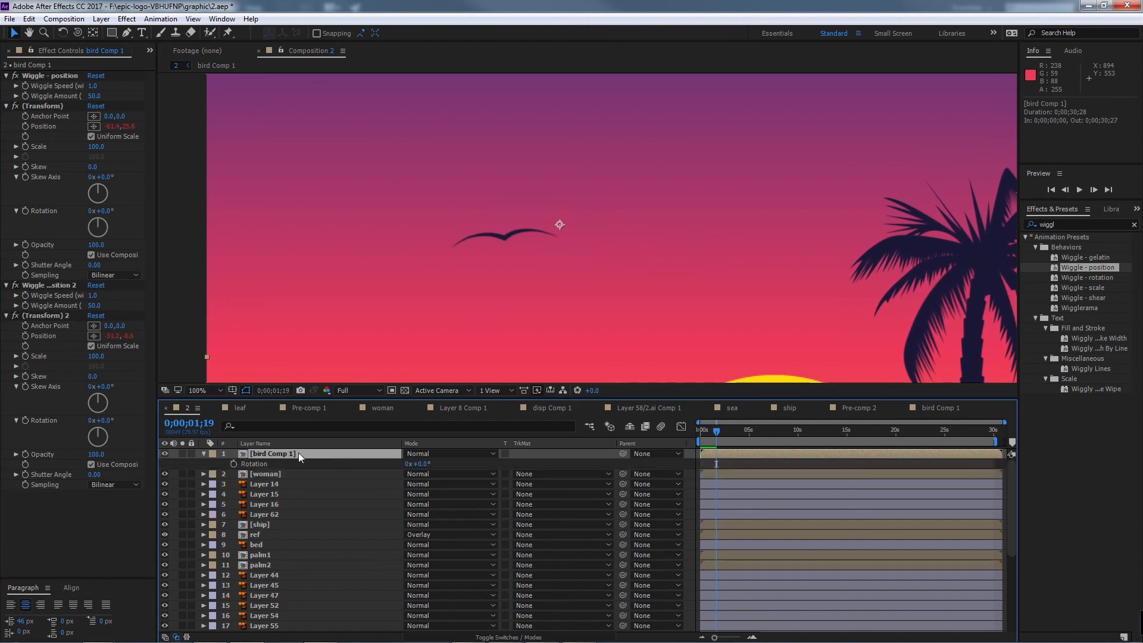
left_click(234, 463)
left_click_drag(715, 463, 702, 464)
key("space")
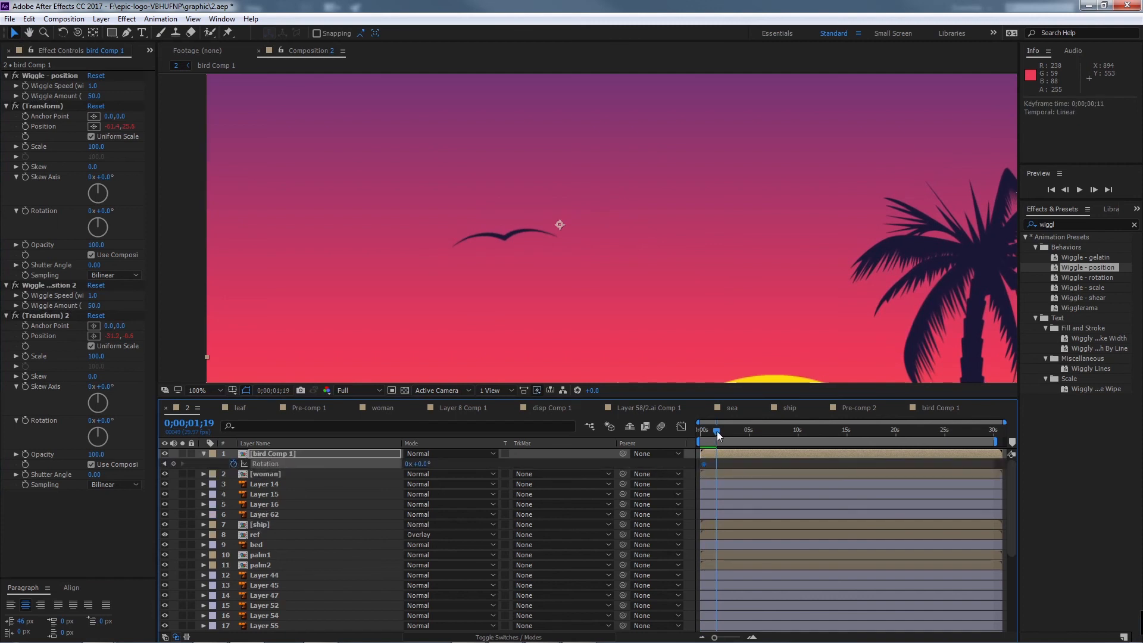
key("space")
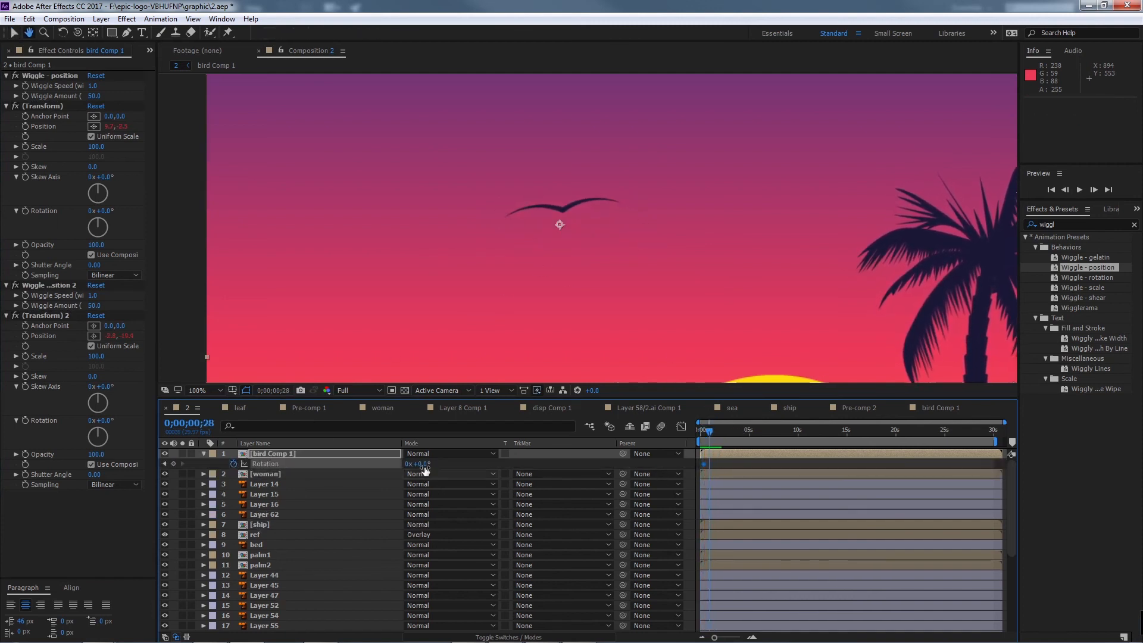
left_click_drag(423, 464, 416, 464)
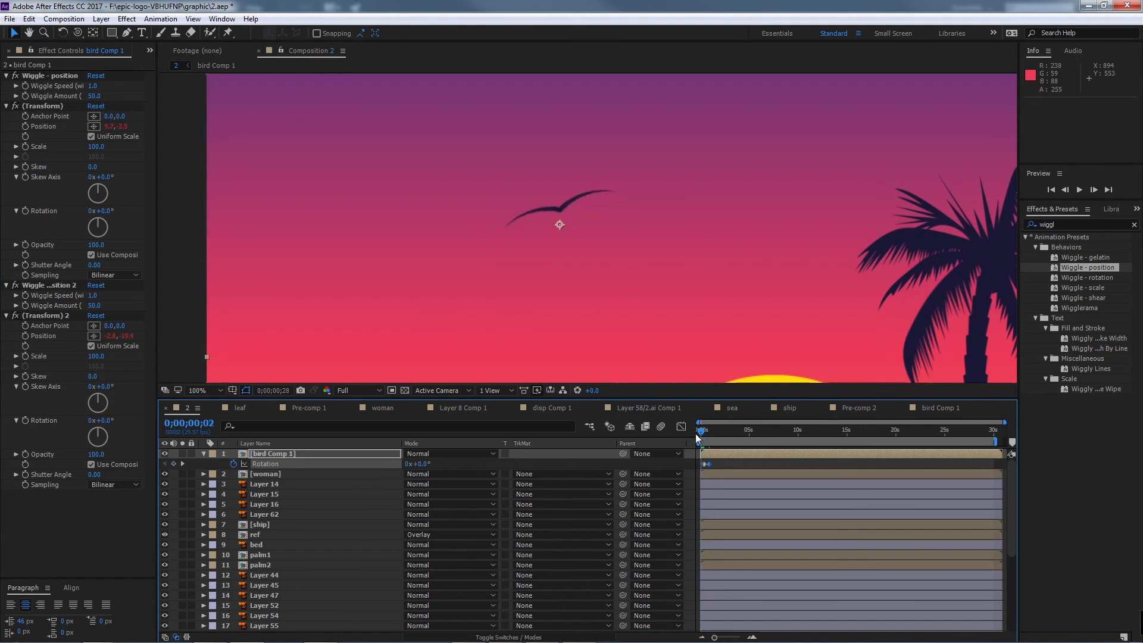
Step: Move the bird's second rotation keyframe to 0;00;03;11 and preview the composition from the start
left_click(698, 438)
scroll(680, 277, "down", 2)
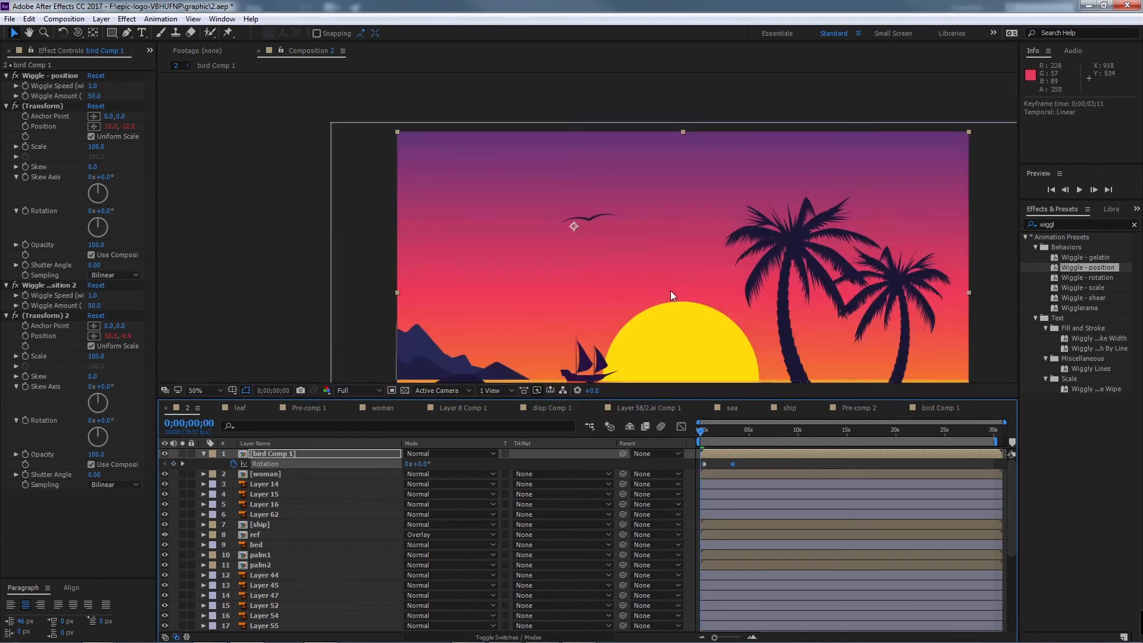
key("space")
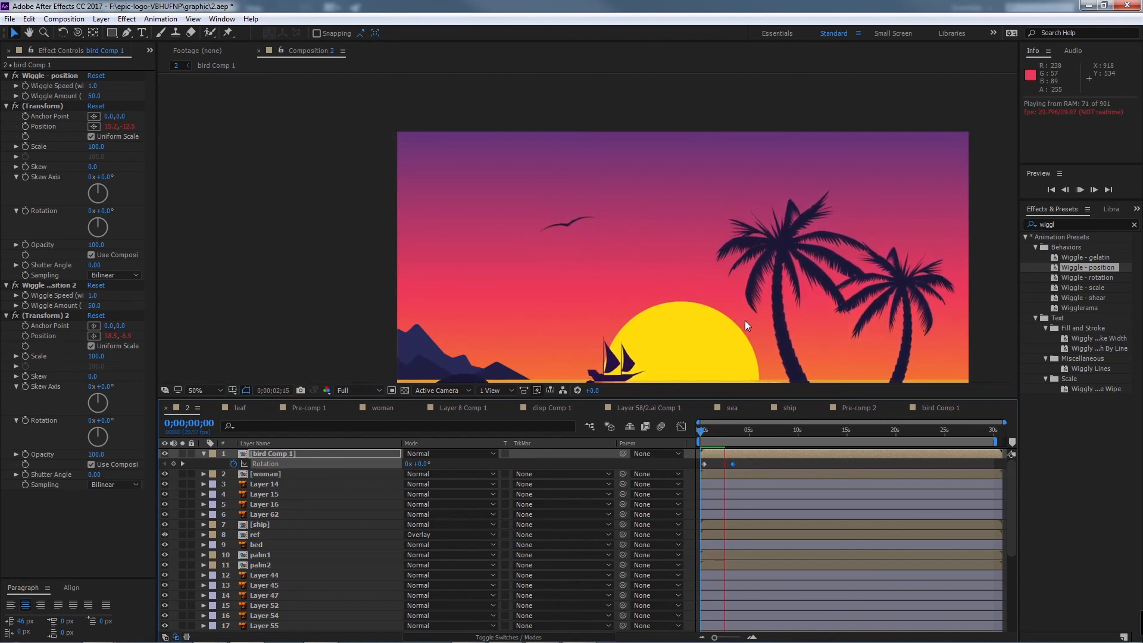
key("space")
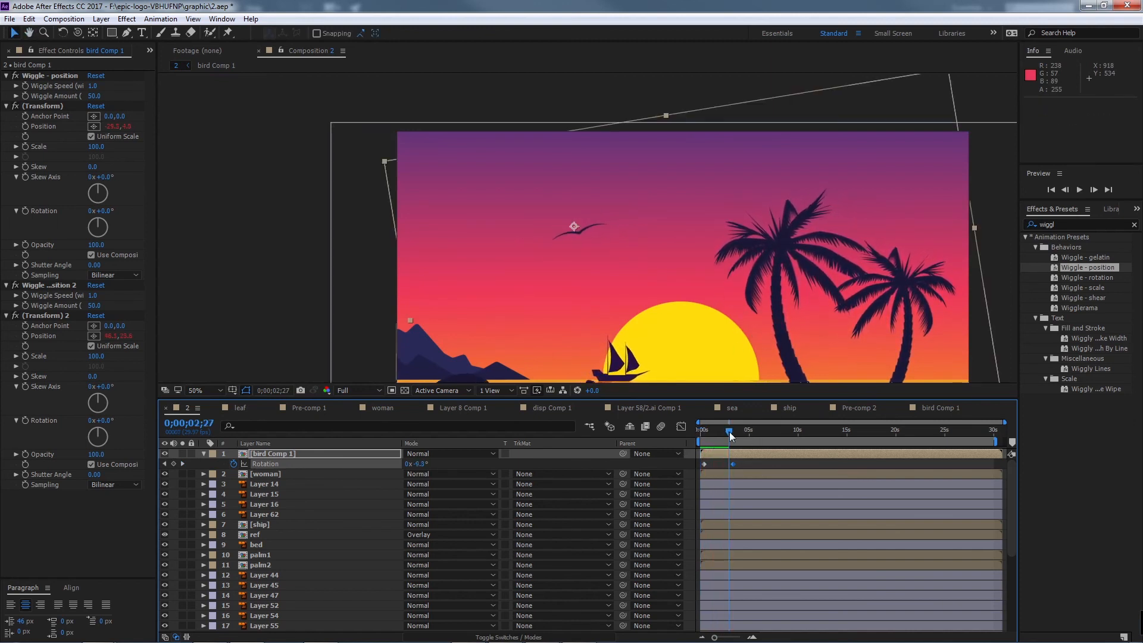
Step: Shift the second rotation keyframe to 0;00;02;12 and add rotation keyframes of +16° near six seconds, a smaller angle at 0;00;11;04, and +16° near 17 seconds
left_click_drag(727, 464, 746, 435)
left_click_drag(421, 464, 437, 464)
left_click_drag(796, 438, 809, 433)
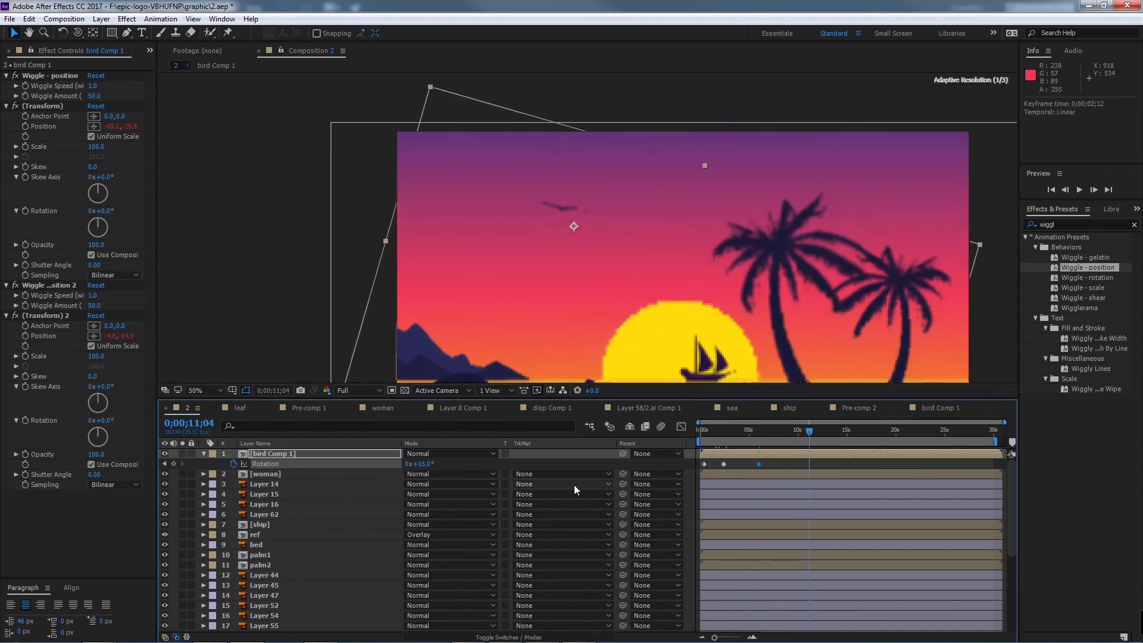
left_click_drag(438, 464, 417, 466)
left_click_drag(809, 430, 862, 434)
left_click_drag(421, 468, 434, 468)
Step: Add rotation keyframes of +52° at 0;00;22;25 and +25° at 0;00;27;18, and ease all rotation keyframes
left_click_drag(867, 431, 924, 435)
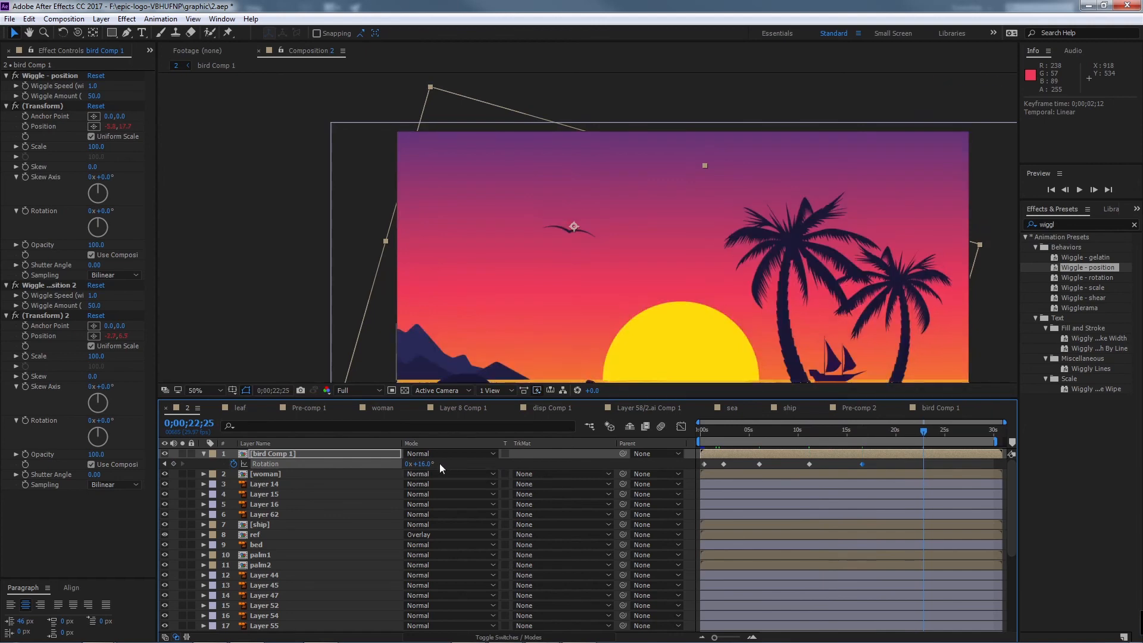
left_click_drag(425, 463, 446, 463)
left_click_drag(925, 435, 969, 434)
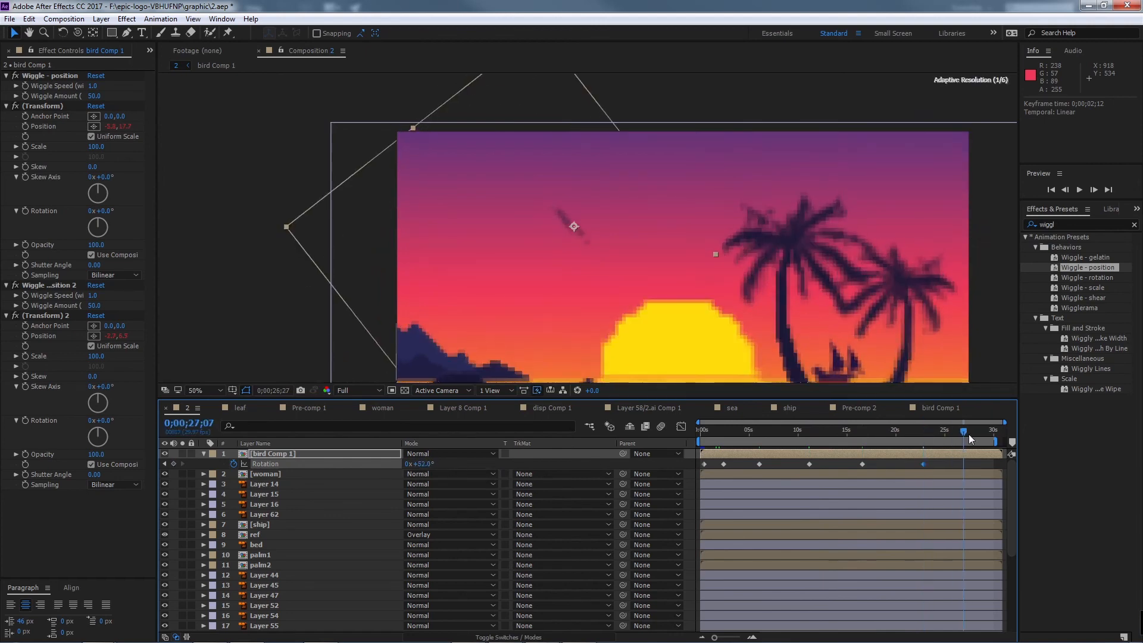
left_click_drag(428, 464, 411, 463)
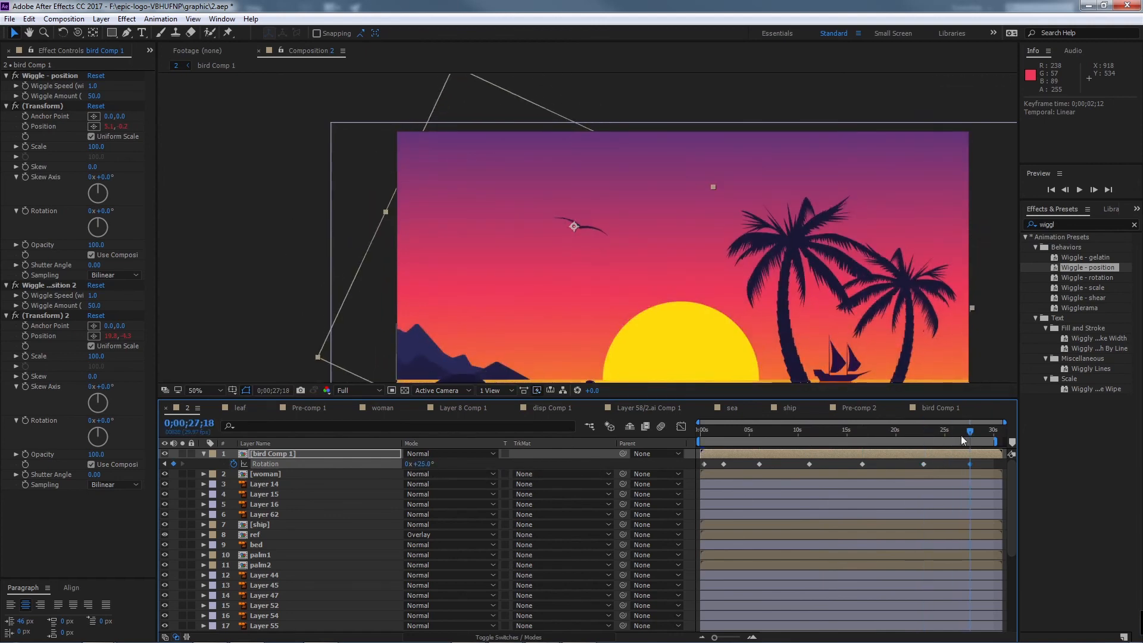
left_click_drag(966, 435, 696, 443)
left_click_drag(980, 462, 687, 471)
Step: Animate bird Comp 1's scale from 100% at 0;00;00;00 down to 51% at about five seconds
left_click(344, 454)
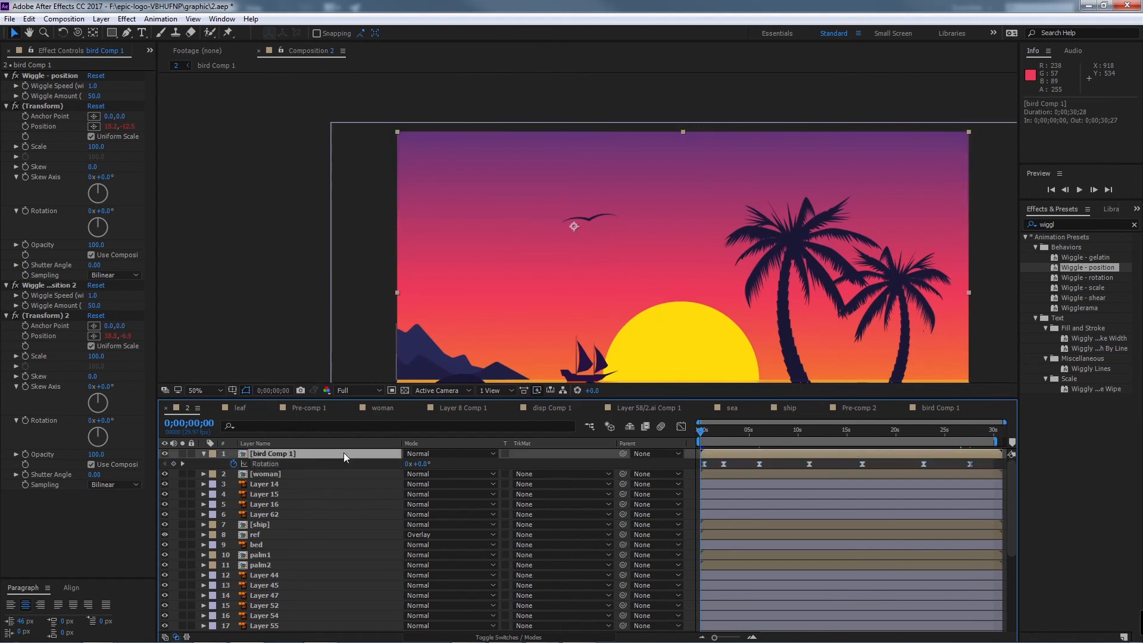
key("s")
key("space")
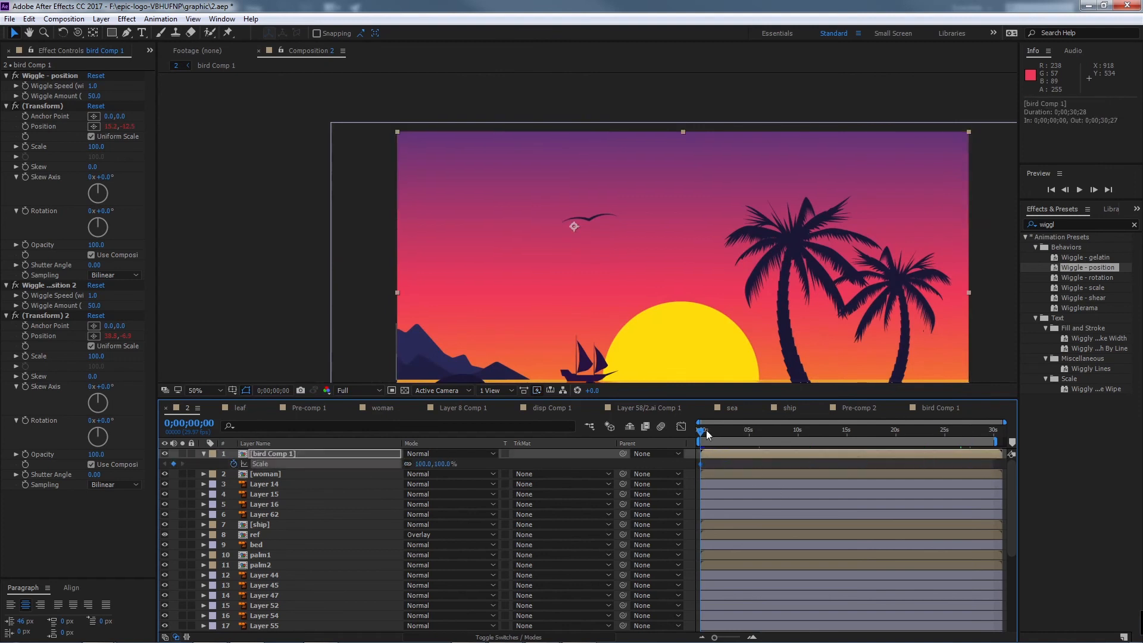
left_click_drag(444, 463, 420, 464)
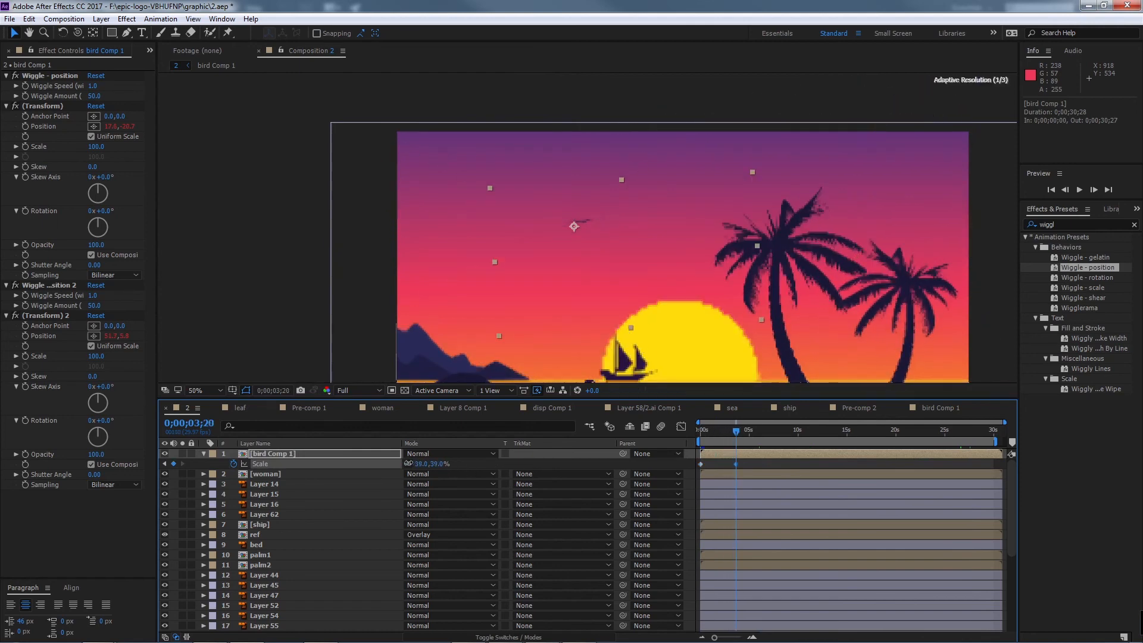
double_click(734, 463)
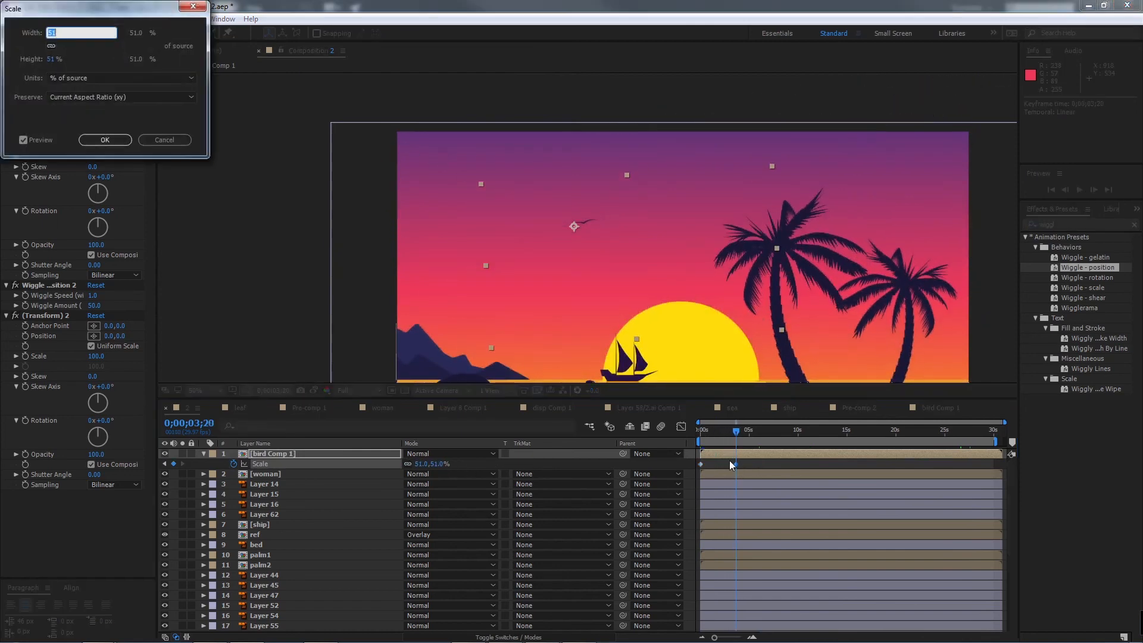
left_click(164, 139)
left_click_drag(734, 463, 789, 431)
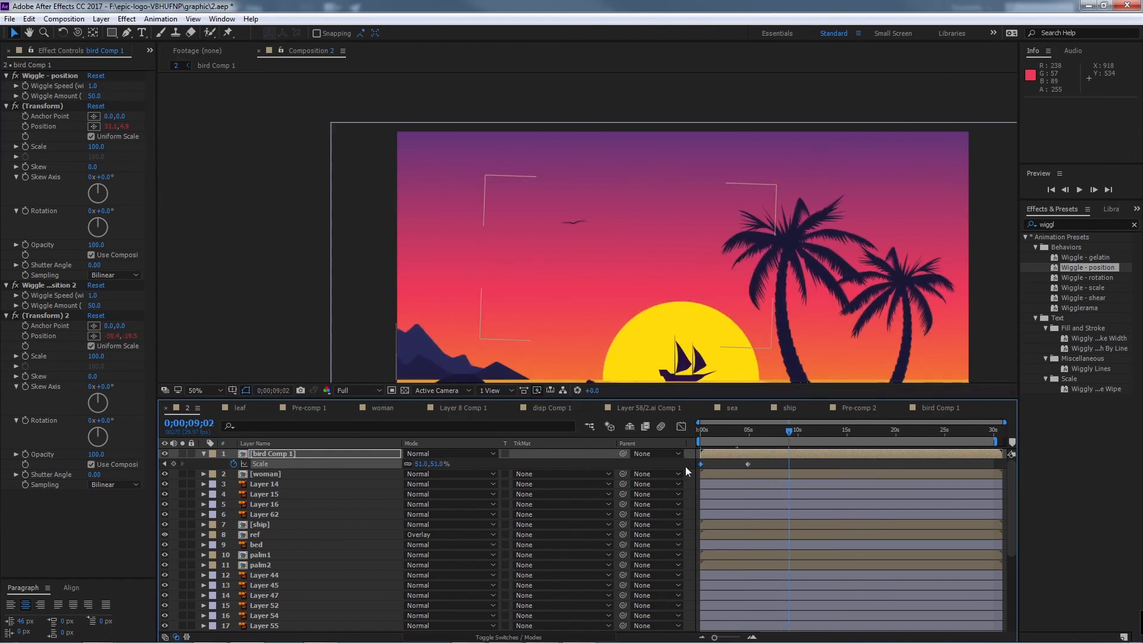
Step: Paste copies of the scale keyframes at 0;00;09;02, 0;00;14;00 and onward to about 23 seconds, and ease them all
key("ctrl+v")
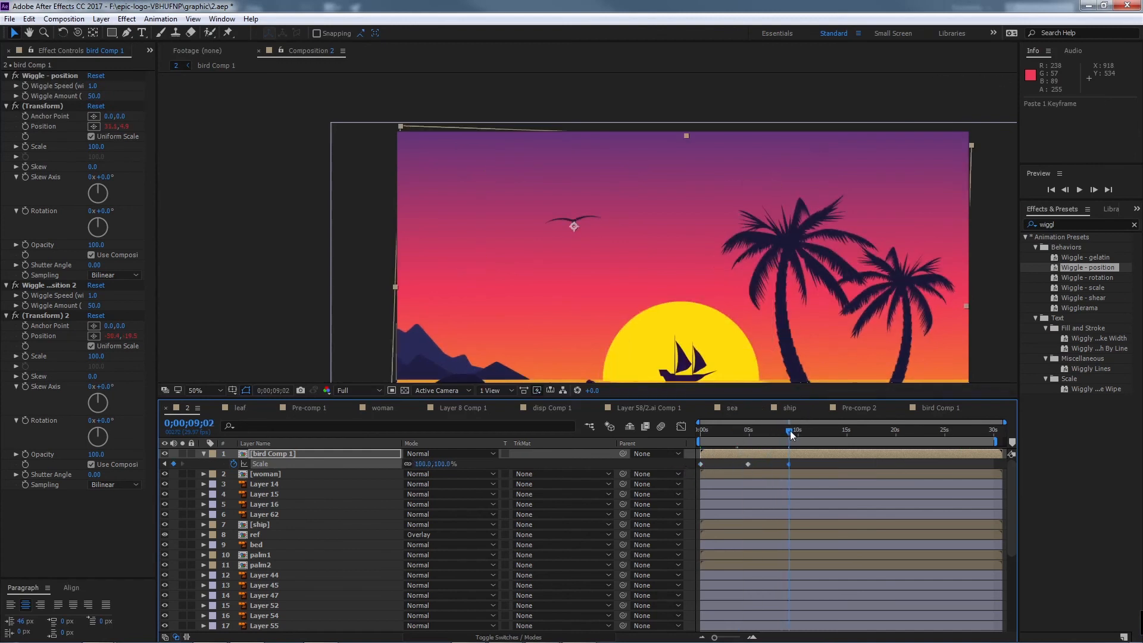
left_click_drag(789, 430, 680, 469)
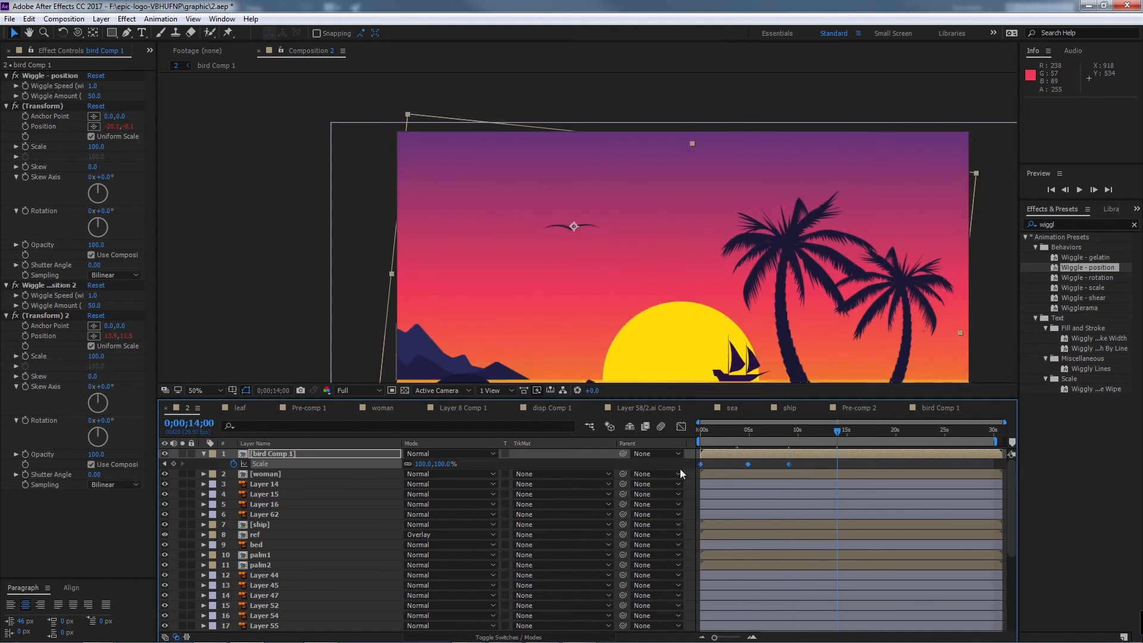
left_click_drag(961, 462, 663, 468)
Step: Set the preview resolution to Quarter and play the composition to check the bird's flight
key("Home")
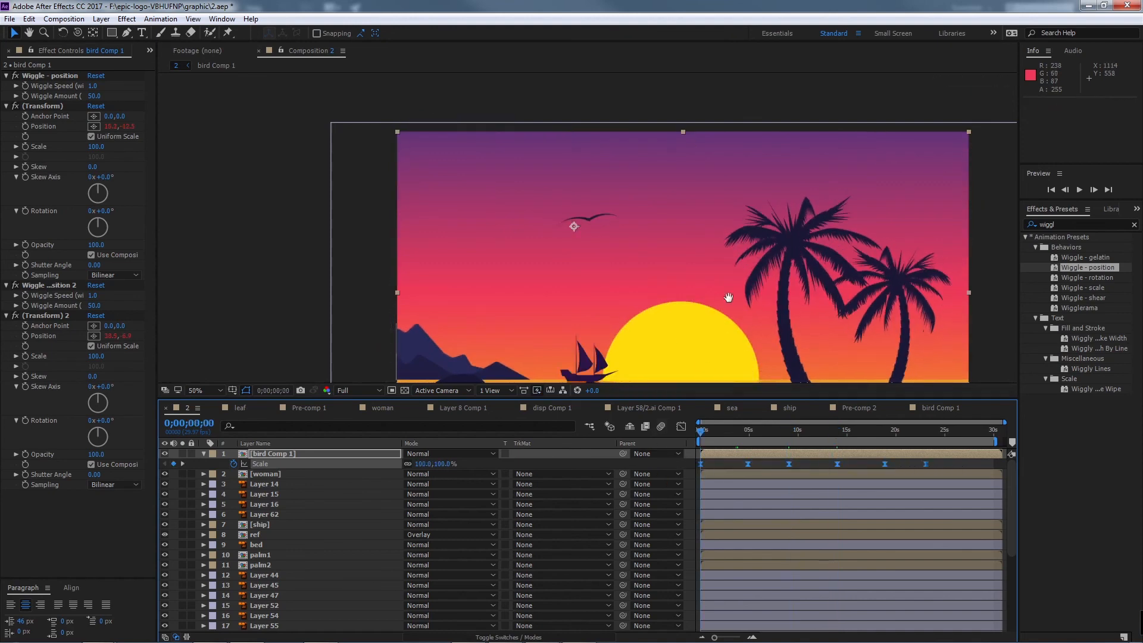
key("space")
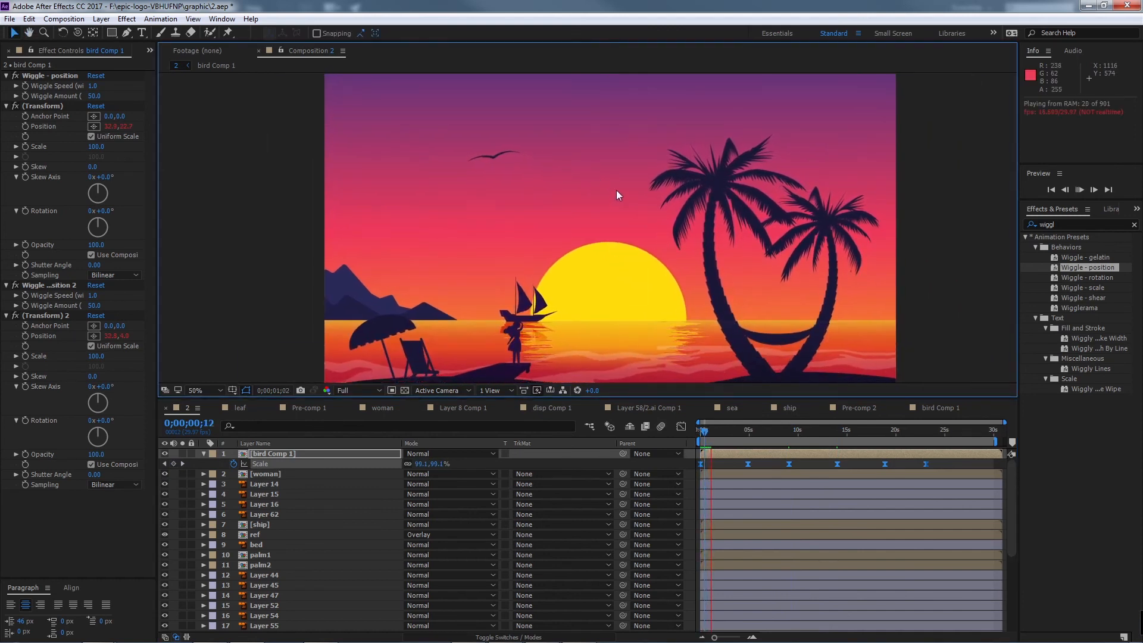
left_click(358, 390)
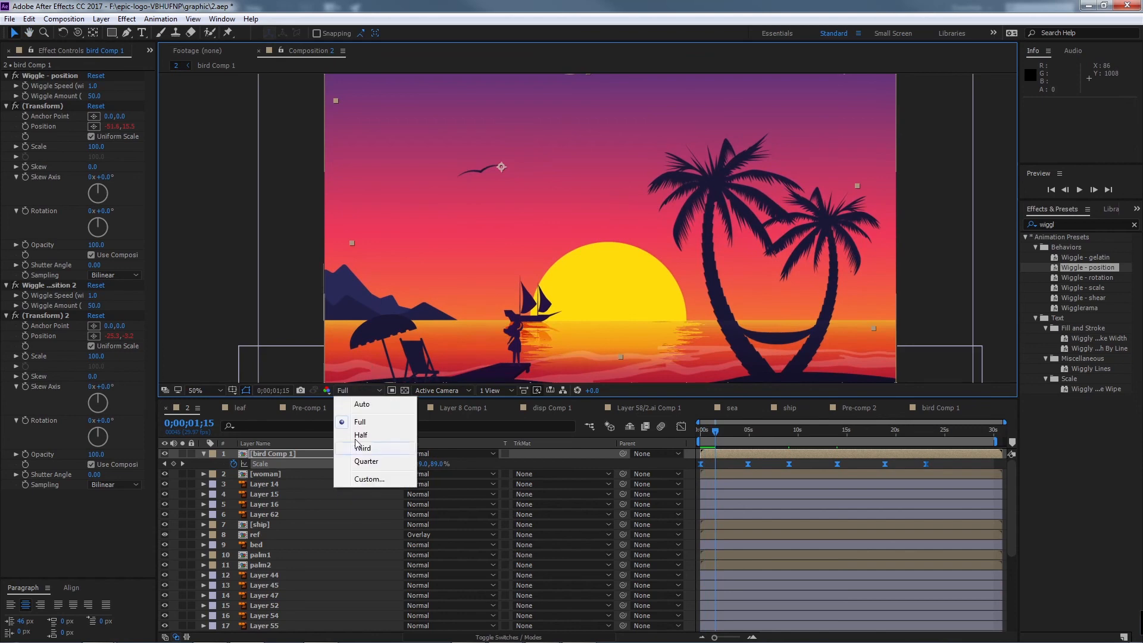
left_click(351, 462)
key("space")
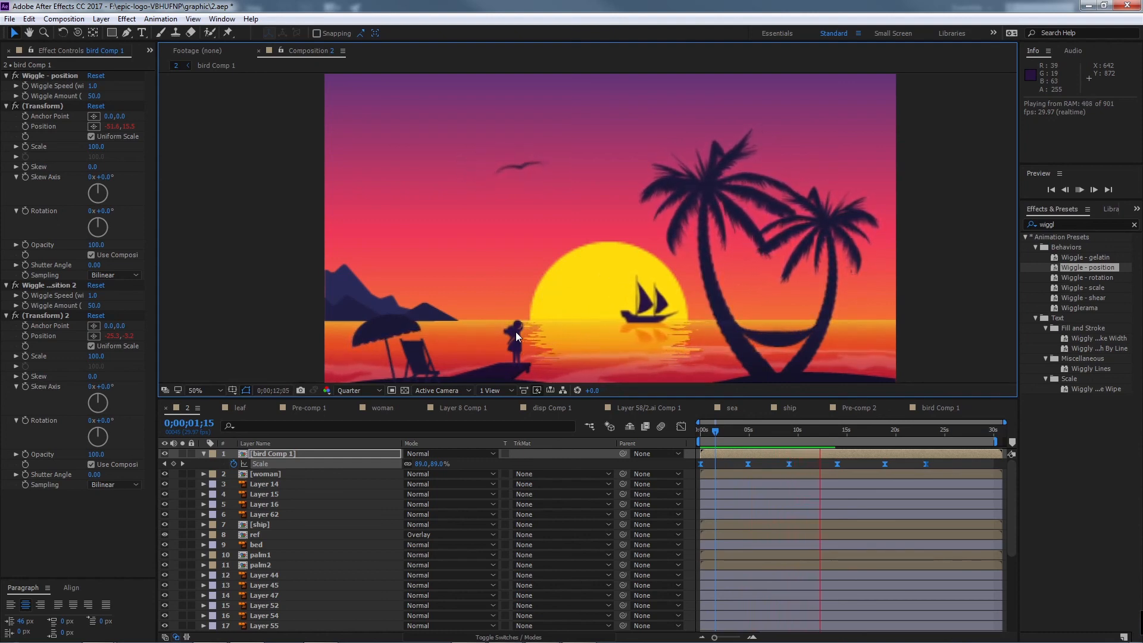
key("space")
Step: Open bird Comp 1 and reveal the bird layer's Puppet pin keyframes at the start of the timeline
double_click(390, 454)
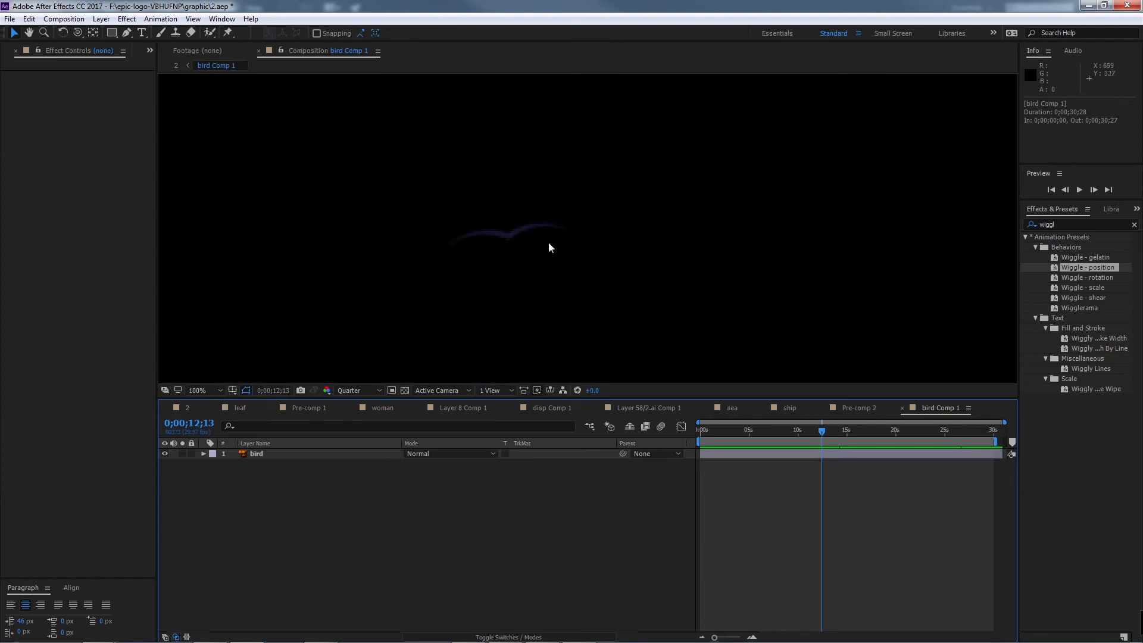
left_click_drag(767, 430, 742, 439)
left_click(333, 454)
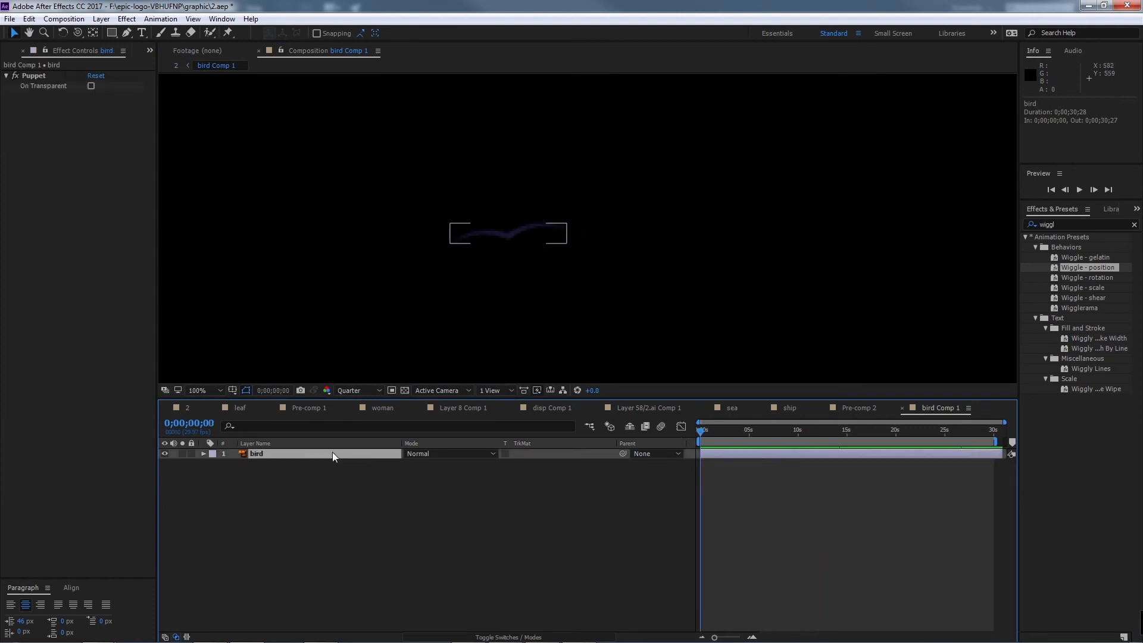
key("u")
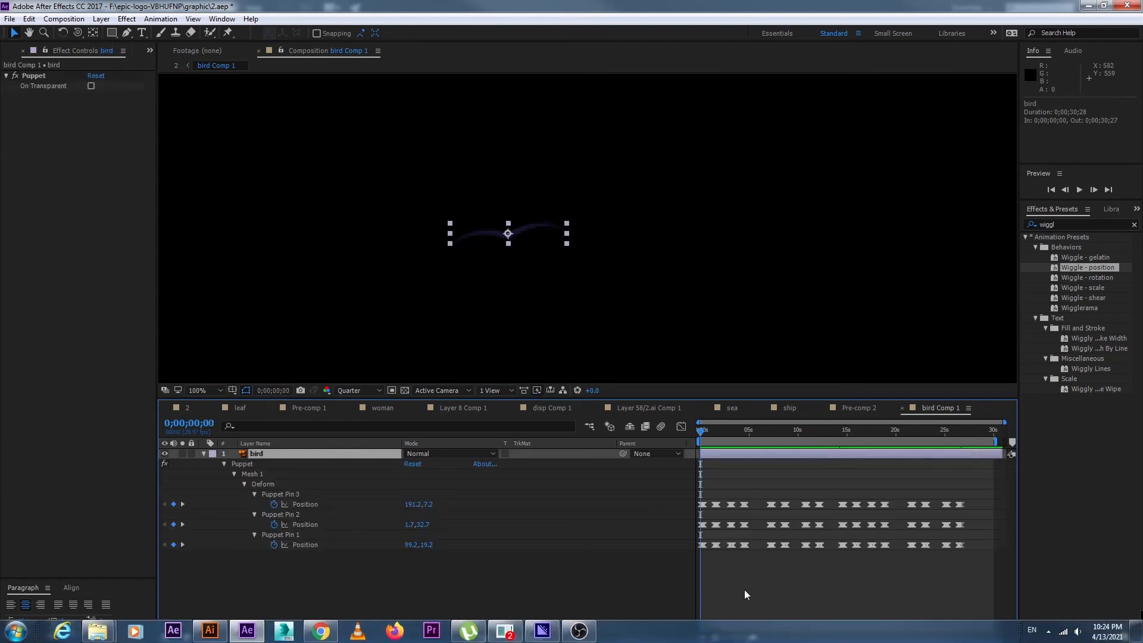
Step: Copy the bird's first-flap Puppet pin keyframes up to 0;00;00;11, paste copies at about 0;00;00;13 and at 0;00;00;24, and preview them
left_click_drag(714, 636, 738, 639)
left_click_drag(700, 424, 765, 443)
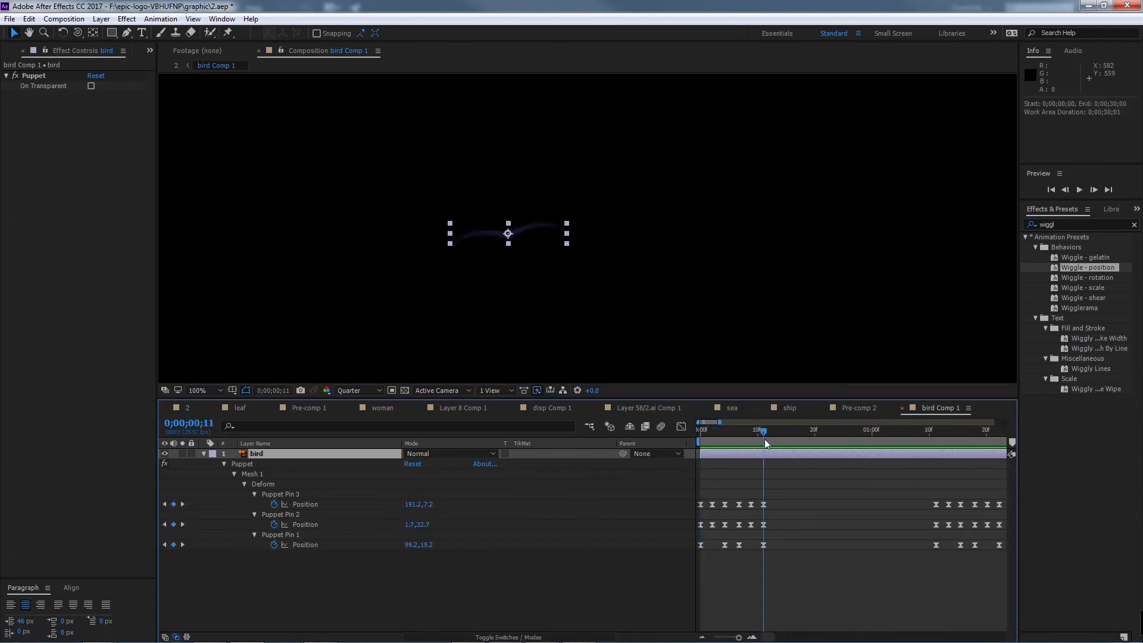
left_click_drag(778, 503, 712, 568)
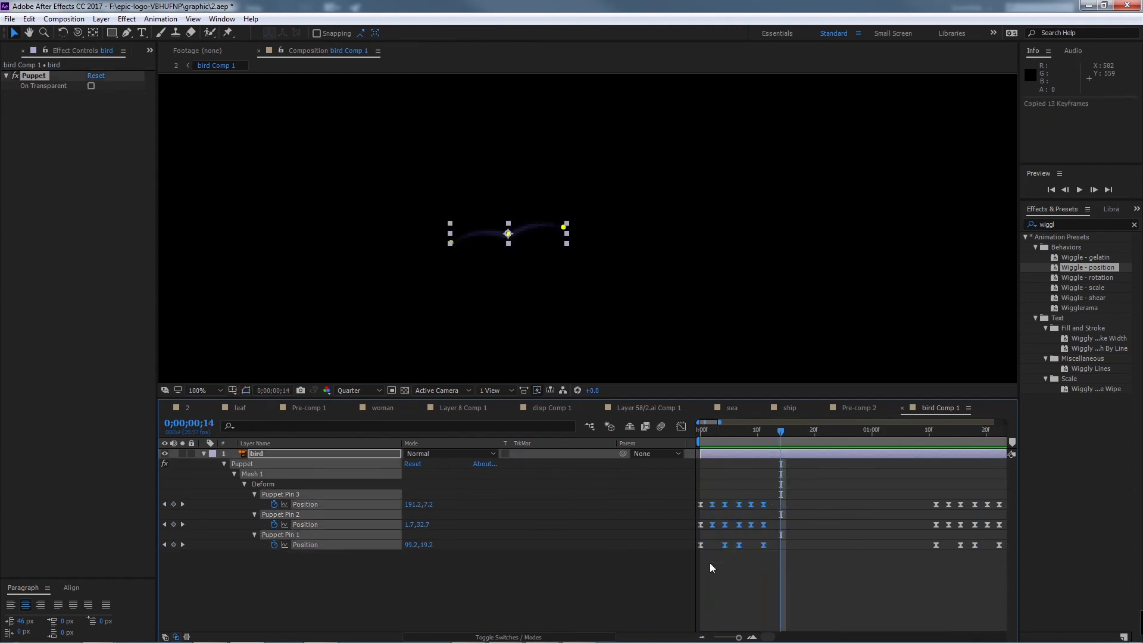
key("ctrl+v")
left_click_drag(784, 508, 777, 509)
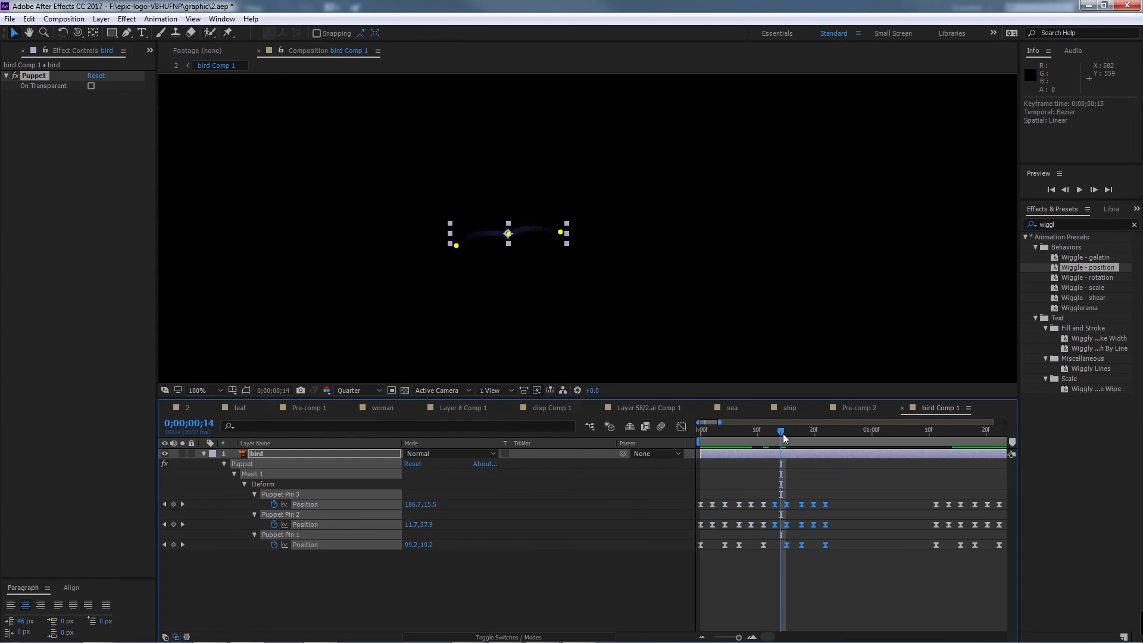
left_click_drag(783, 438, 845, 439)
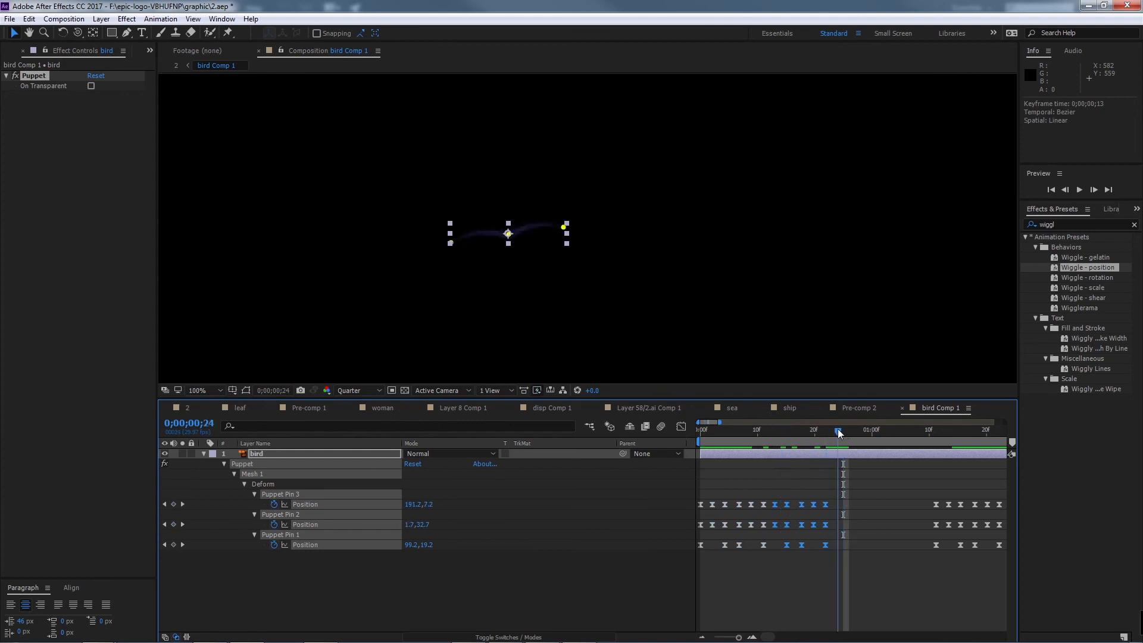
key("space")
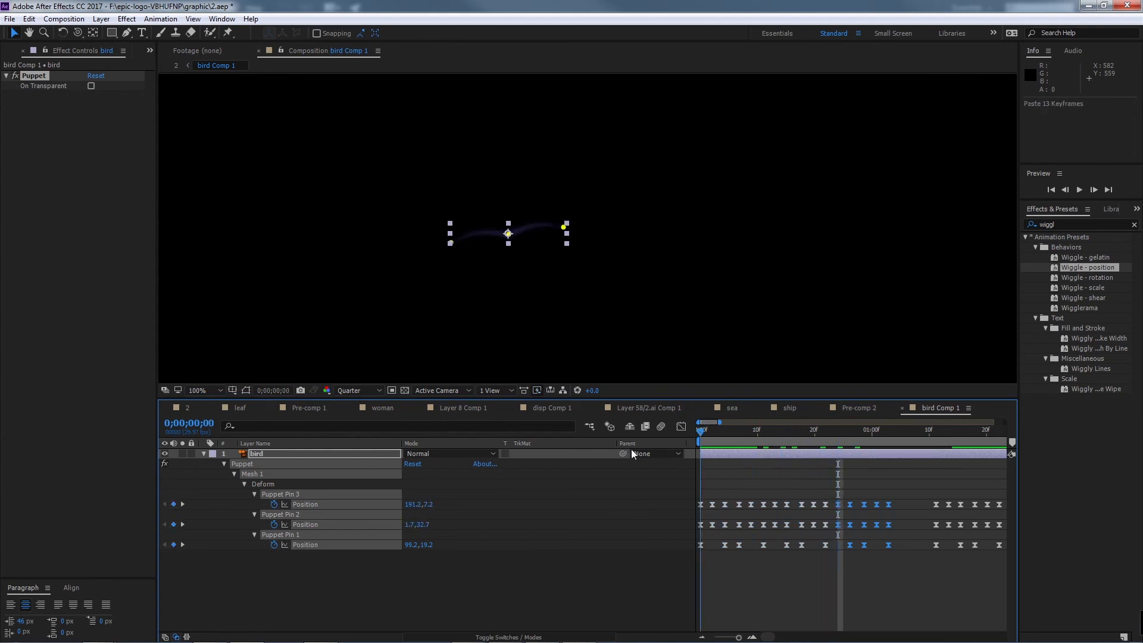
key("space")
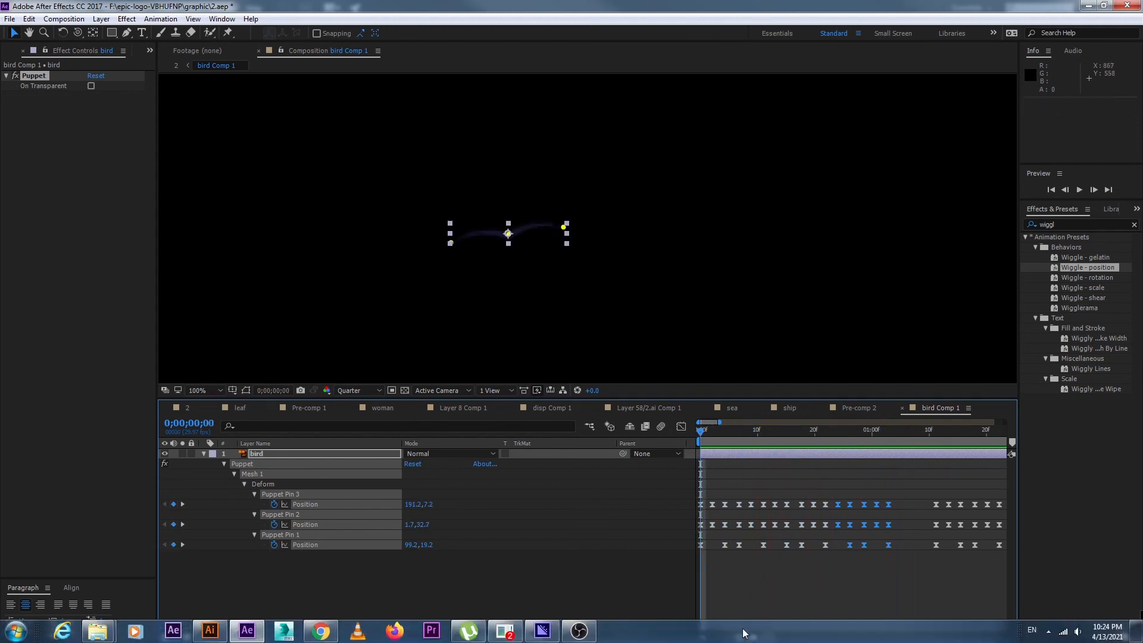
Step: Stretch the Puppet pin keyframes of the first two seconds to end at about 0;00;02;08, and preview the flapping
left_click_drag(737, 637, 729, 638)
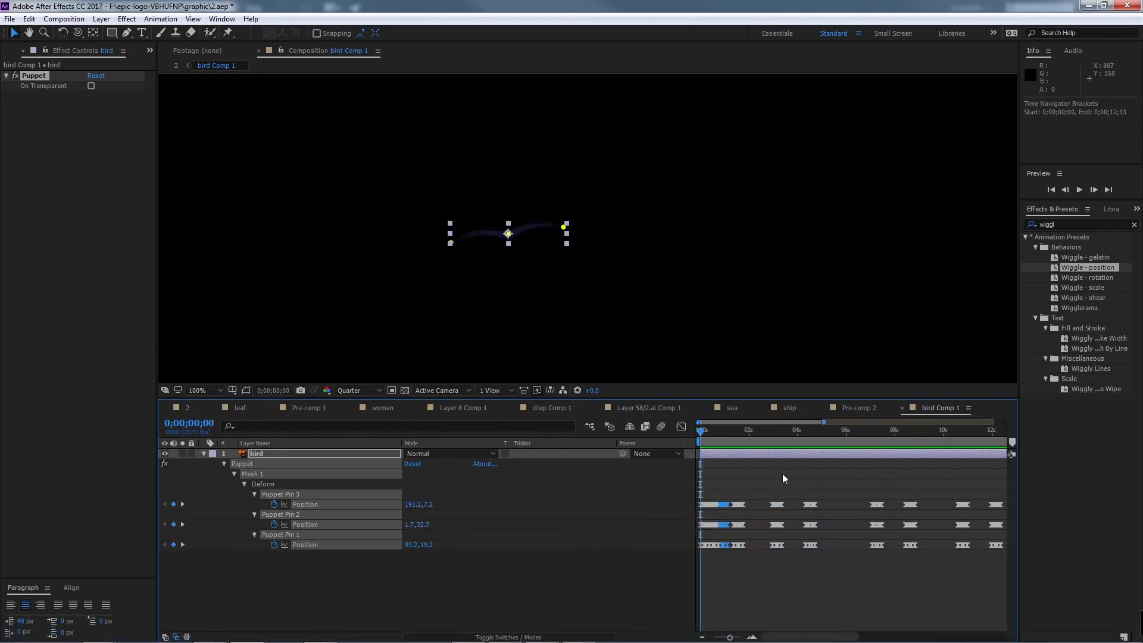
key("space")
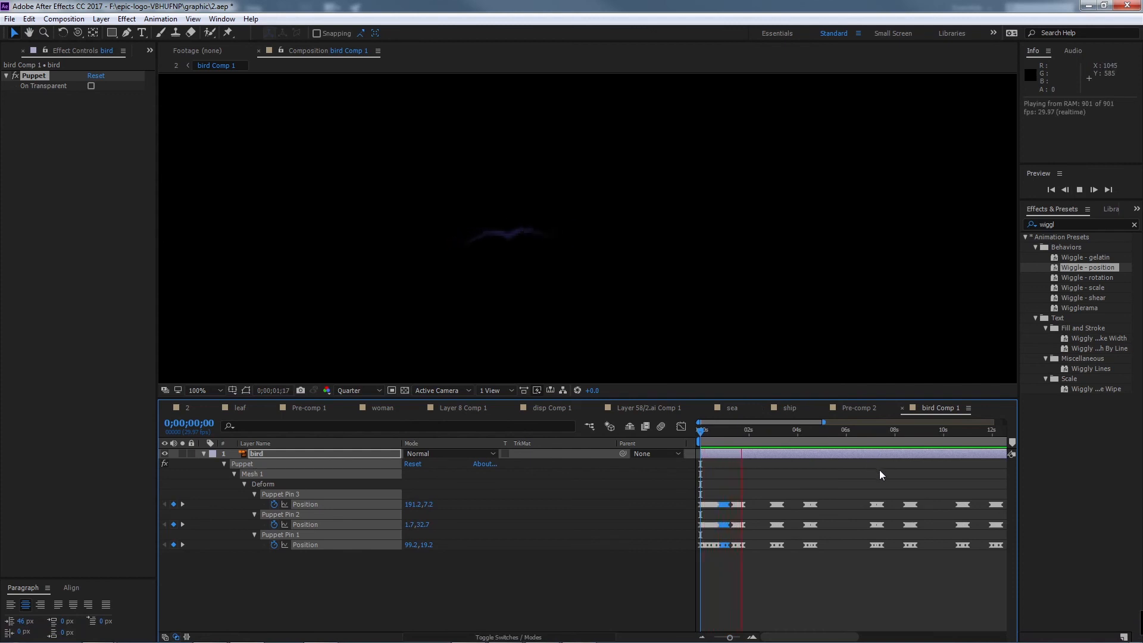
key("space")
left_click_drag(753, 564, 700, 499)
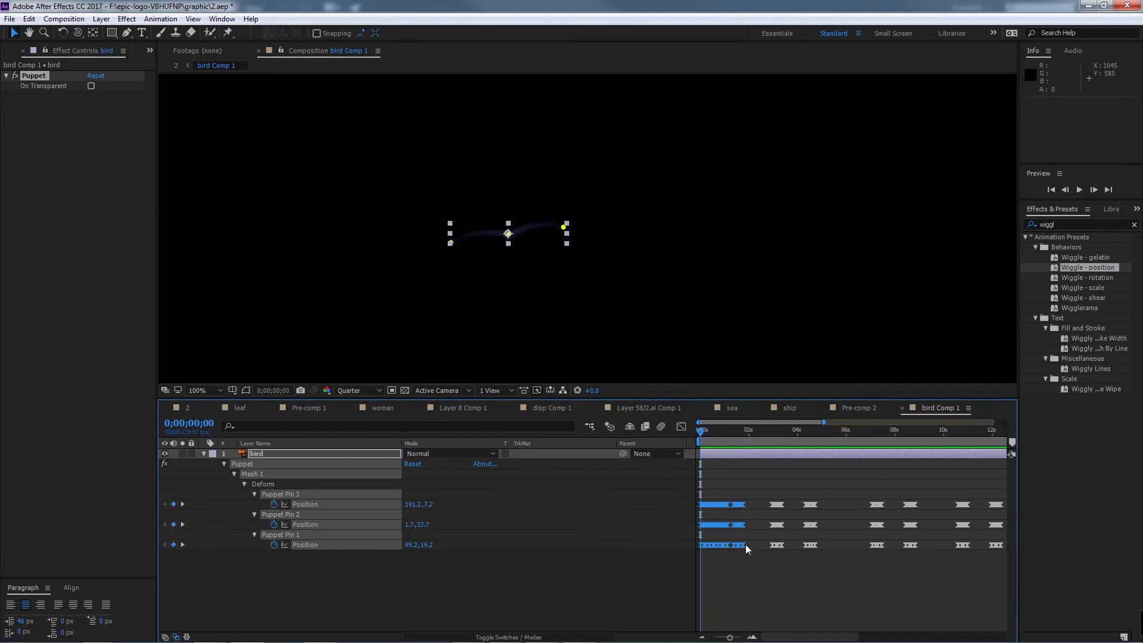
left_click_drag(744, 545, 757, 543)
key("space")
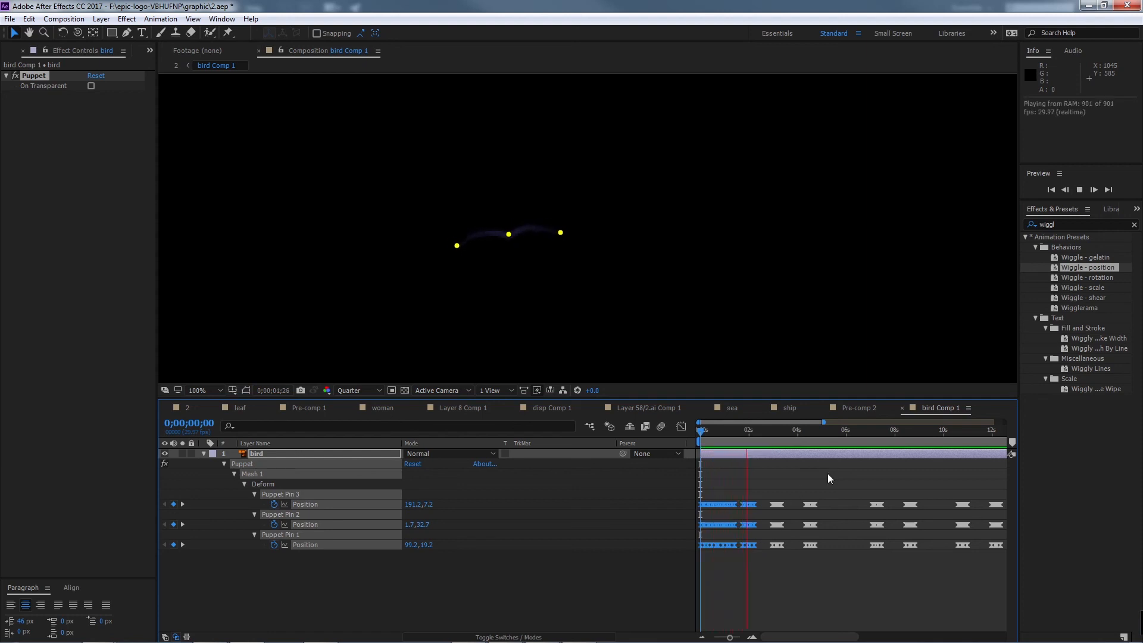
key("space")
Step: Return to composition 2 and play it from the start to check the birds' wing motion in the scene
left_click(190, 408)
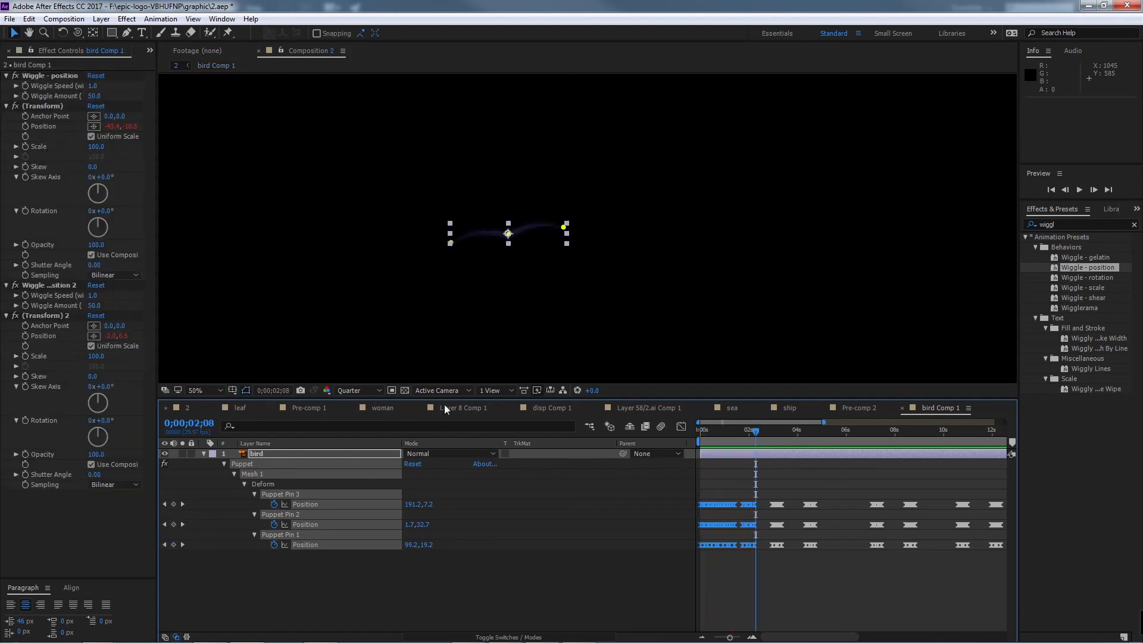
key("Home")
key("space")
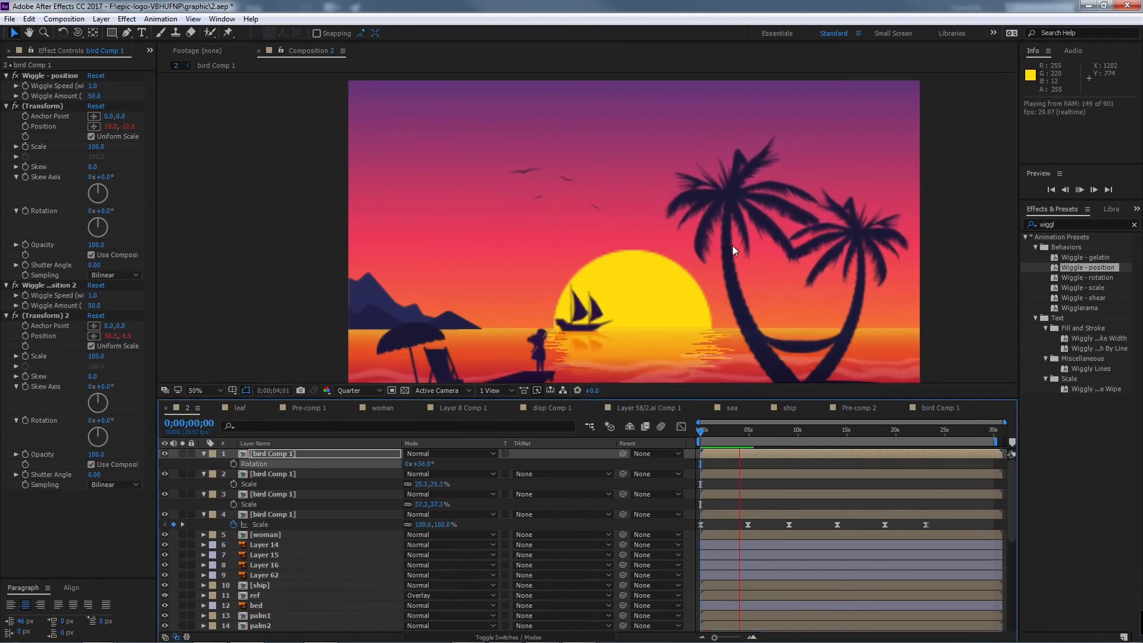
key("space")
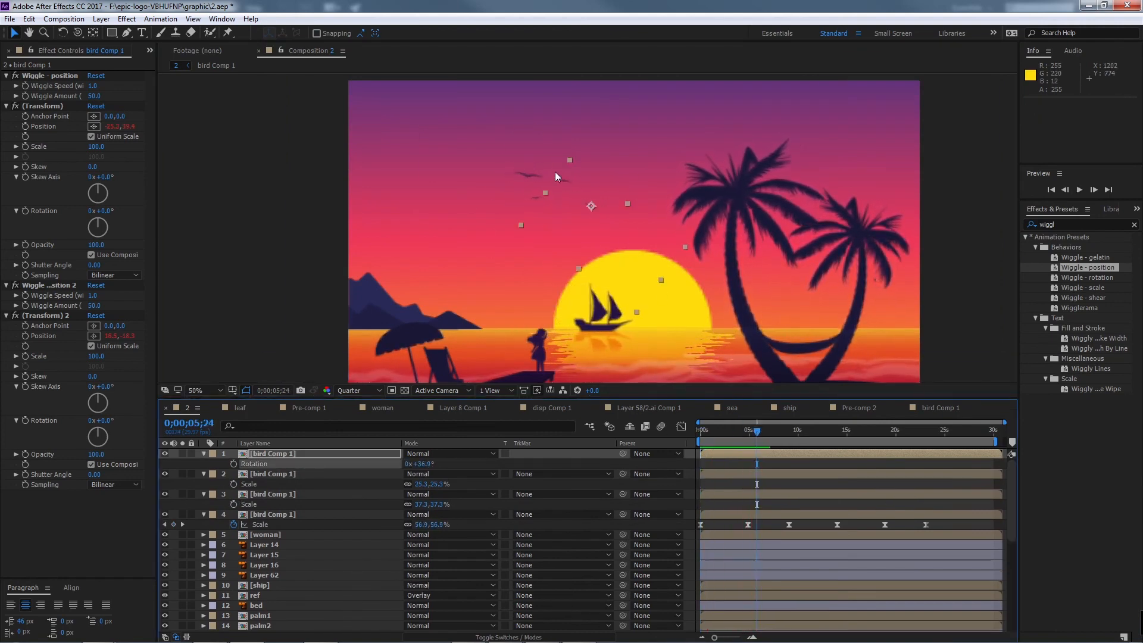
left_click_drag(641, 241, 586, 222)
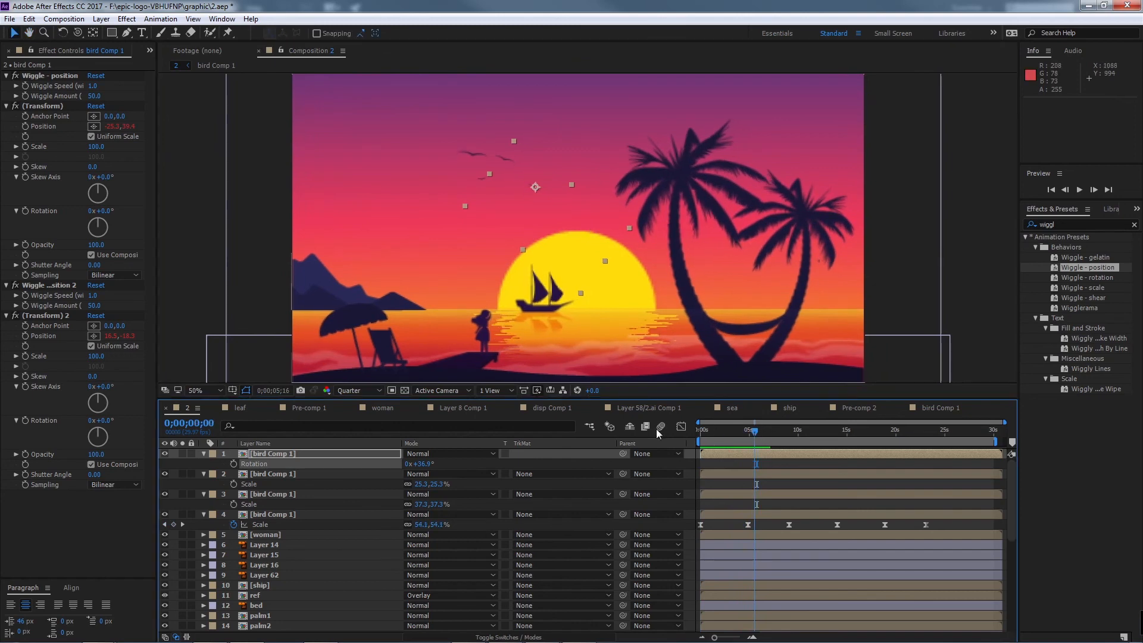
key("Home")
left_click_drag(593, 230, 619, 246)
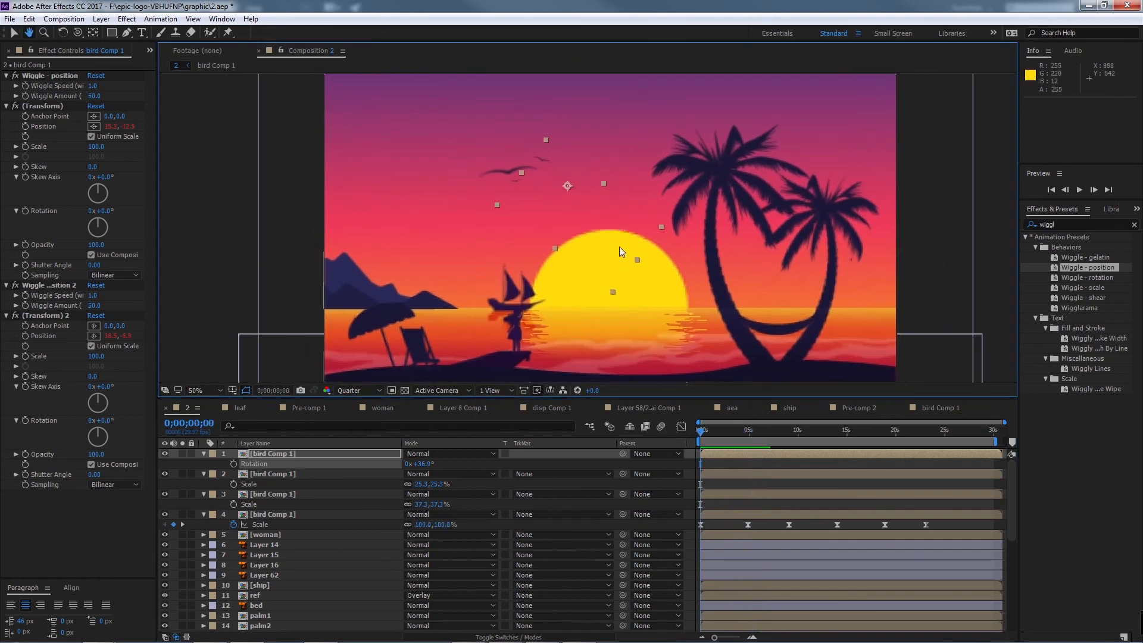
key("space")
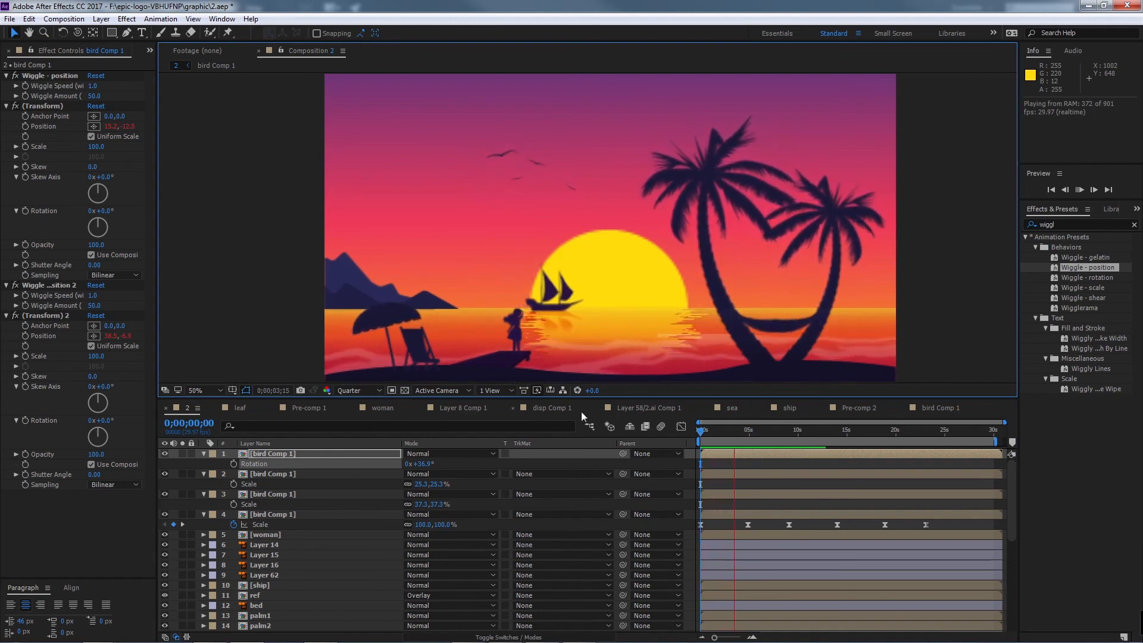
key("space")
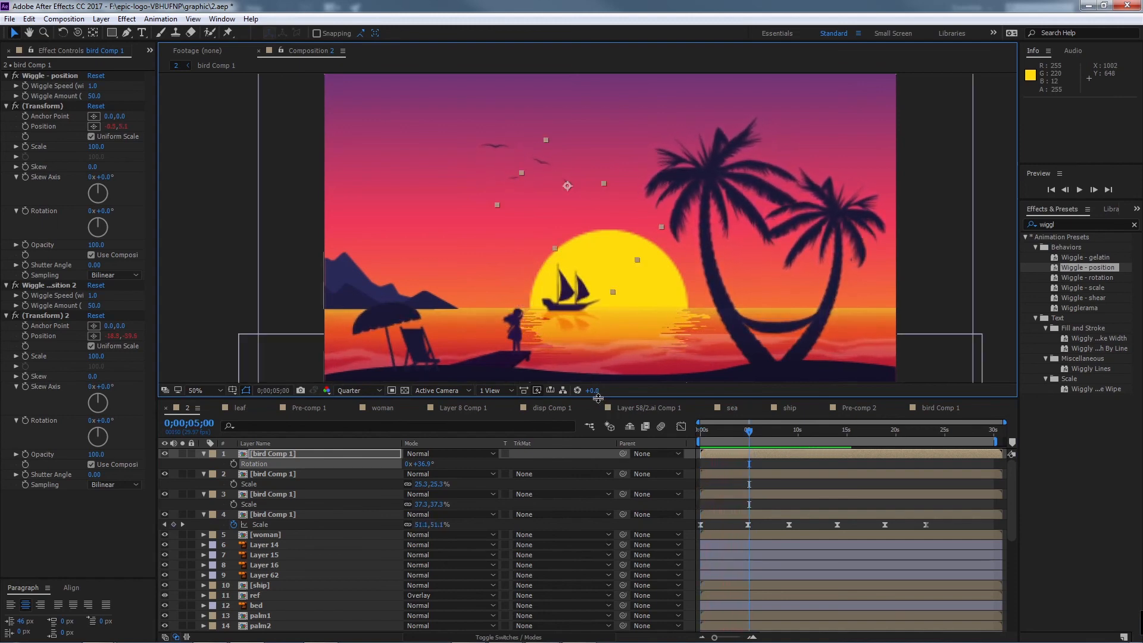
Step: Set the preview resolution to Full, return the playhead to 0;00;00;00, and adjust the height of the viewer area
left_click_drag(599, 398, 598, 456)
left_click_drag(627, 300, 613, 284)
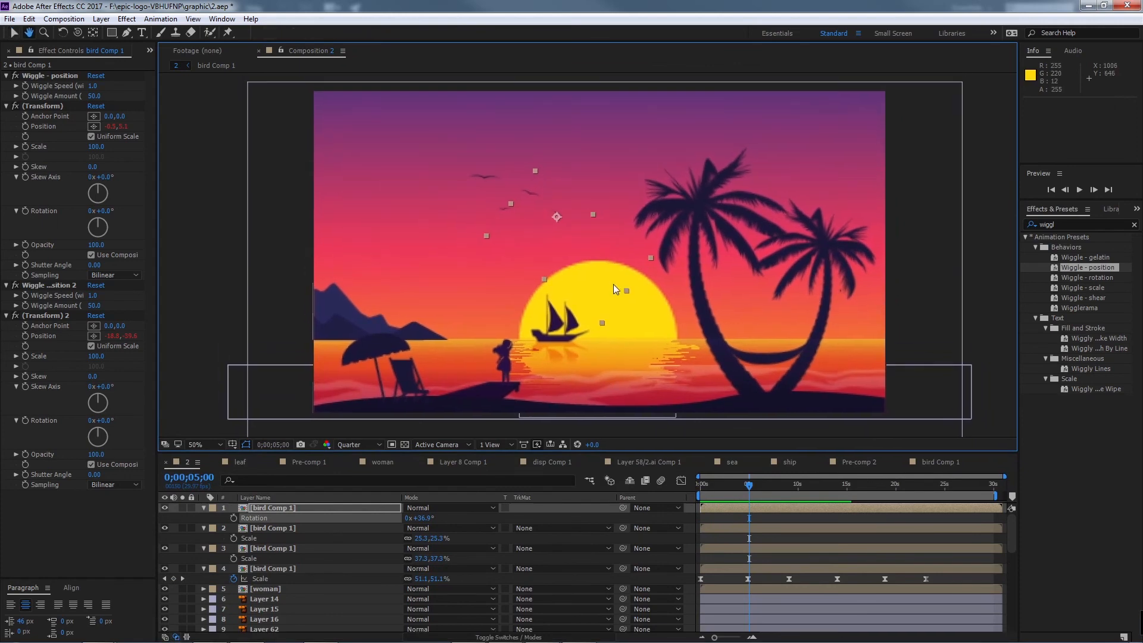
left_click(357, 444)
left_click(359, 476)
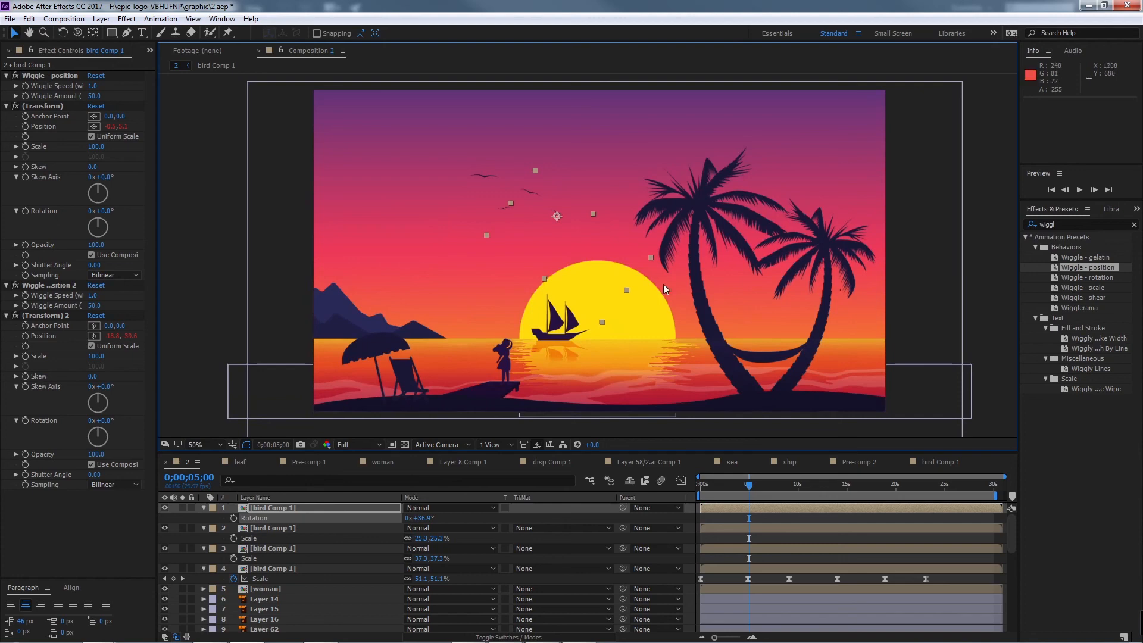
left_click_drag(750, 486, 699, 486)
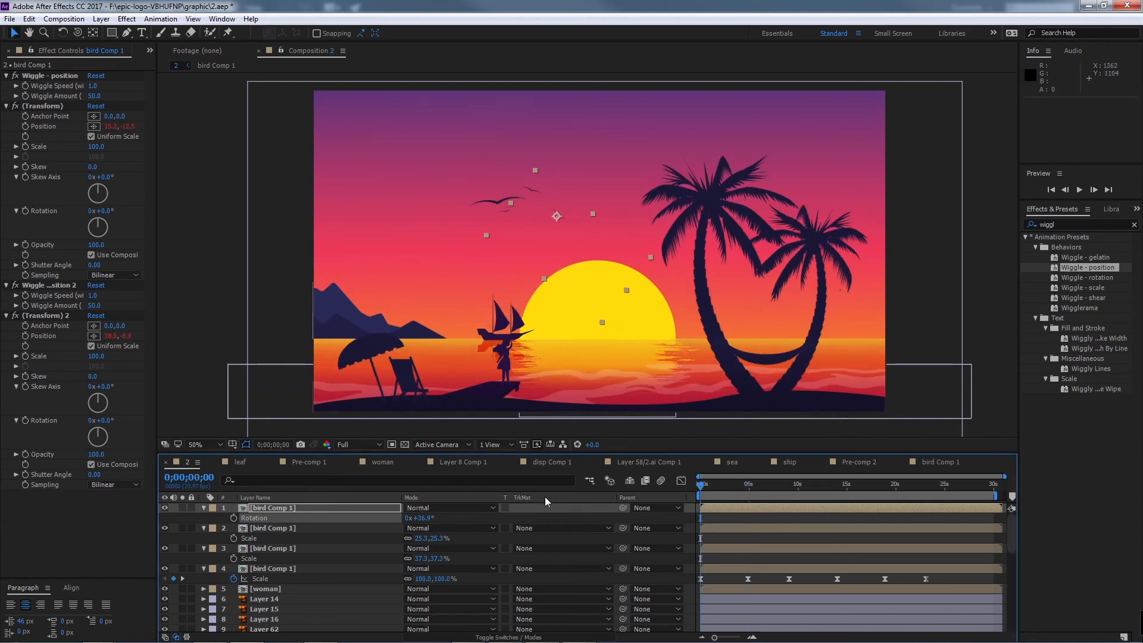
left_click_drag(449, 454, 458, 420)
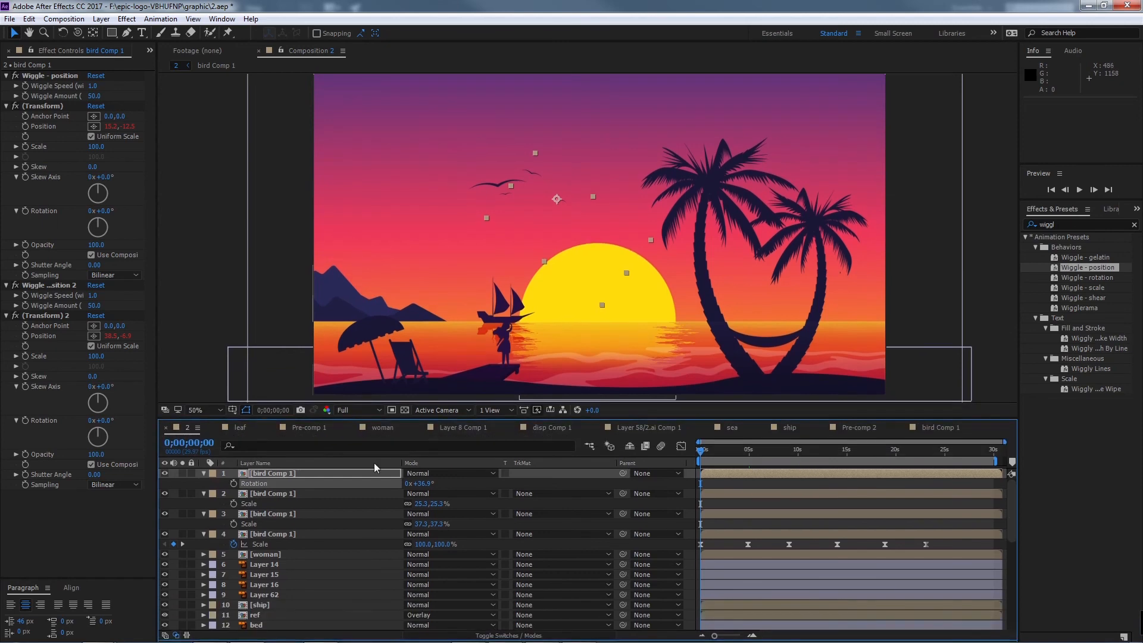
Step: Select the cloud layers Layer 48 through Layer 53 and make them visible
left_click(370, 473)
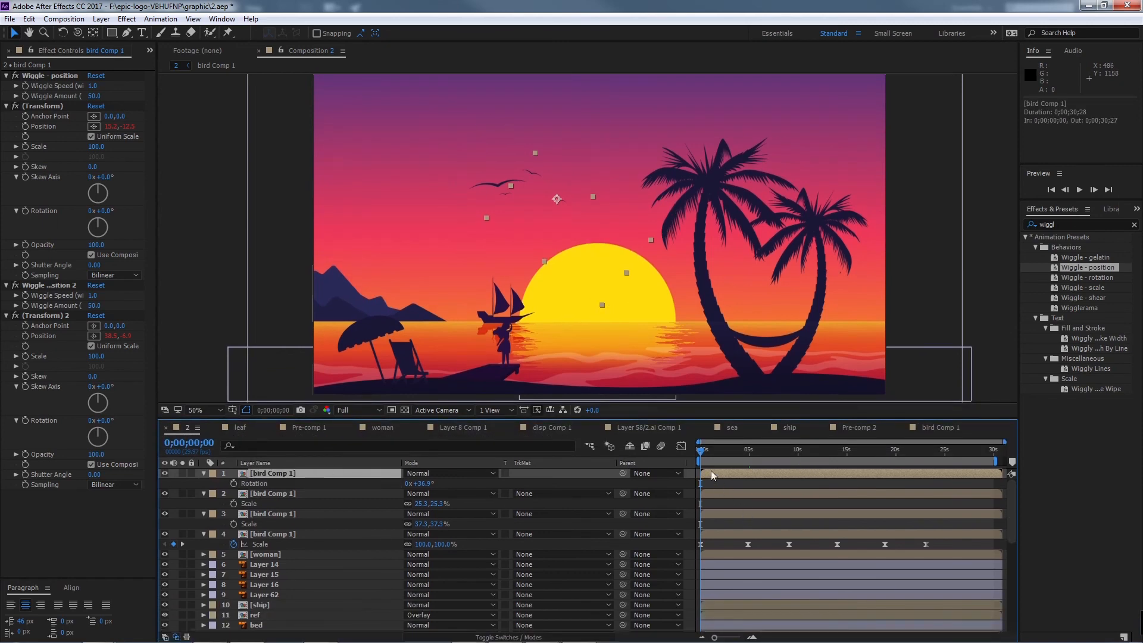
scroll(355, 548, "down", 6)
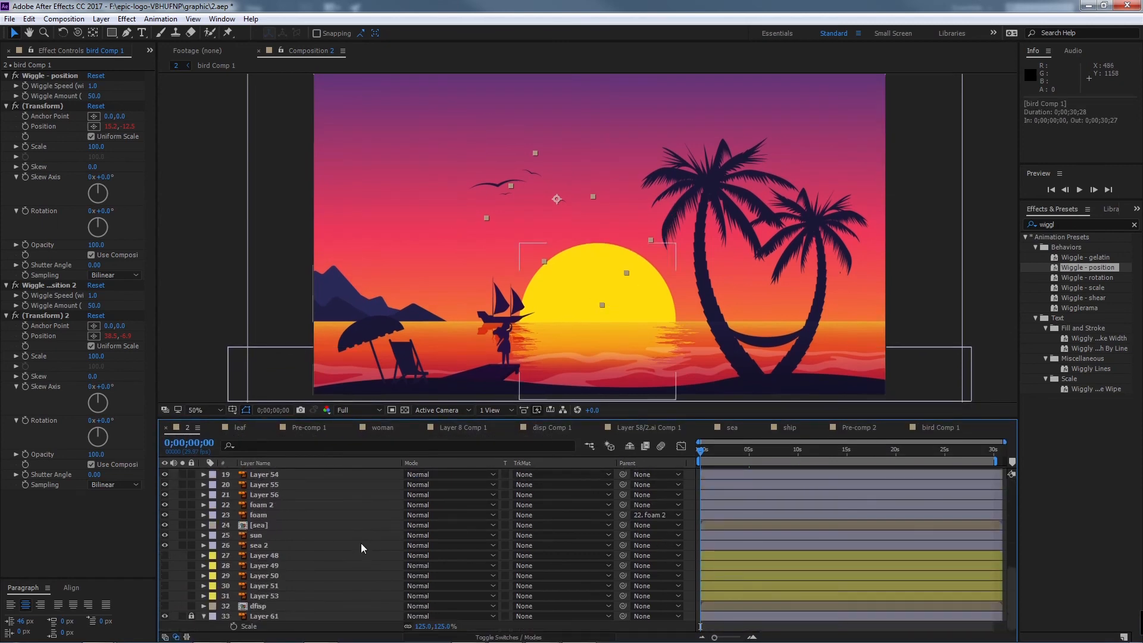
left_click(277, 606)
left_click(277, 595)
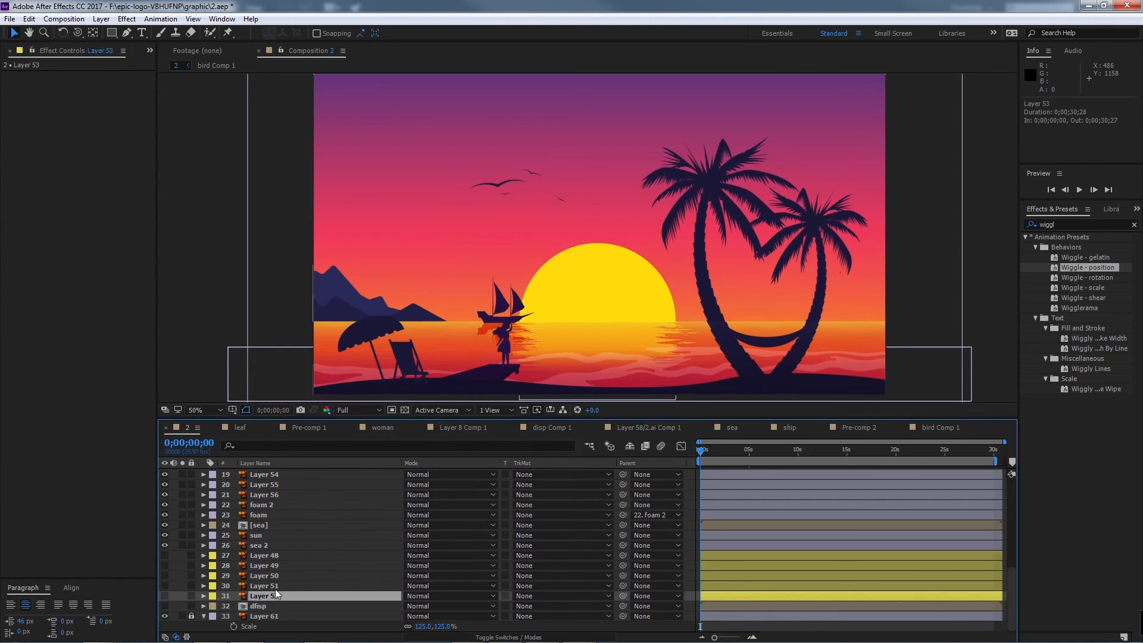
left_click(267, 554, "shift")
left_click(164, 554)
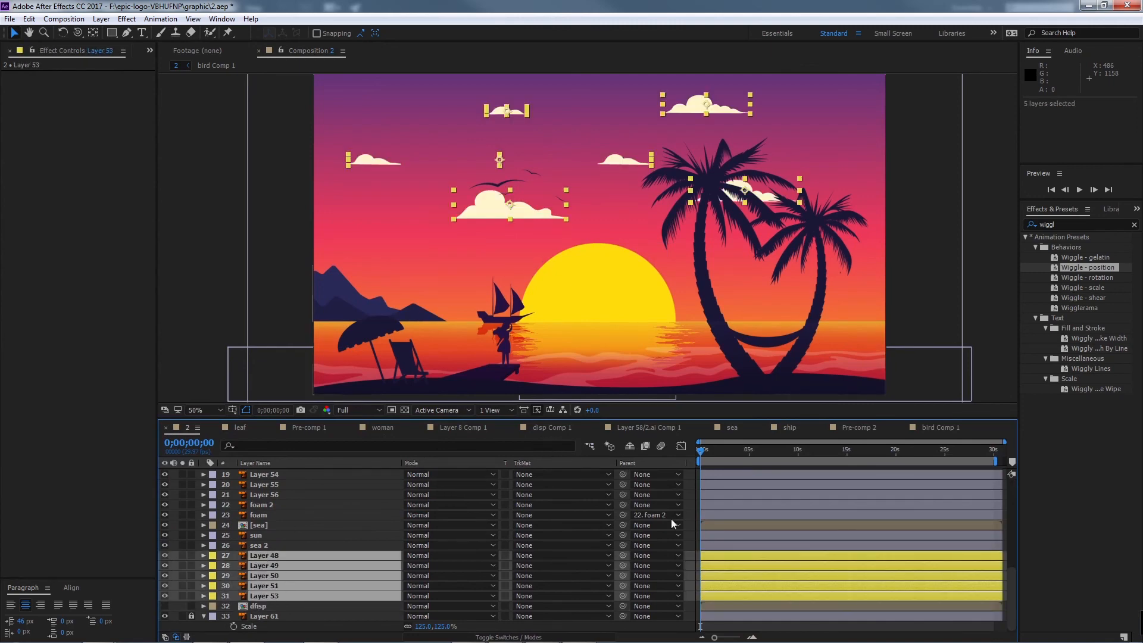
Step: Add Position keyframes to all five cloud layers at 0;00;00;00 and deselect them
key("p")
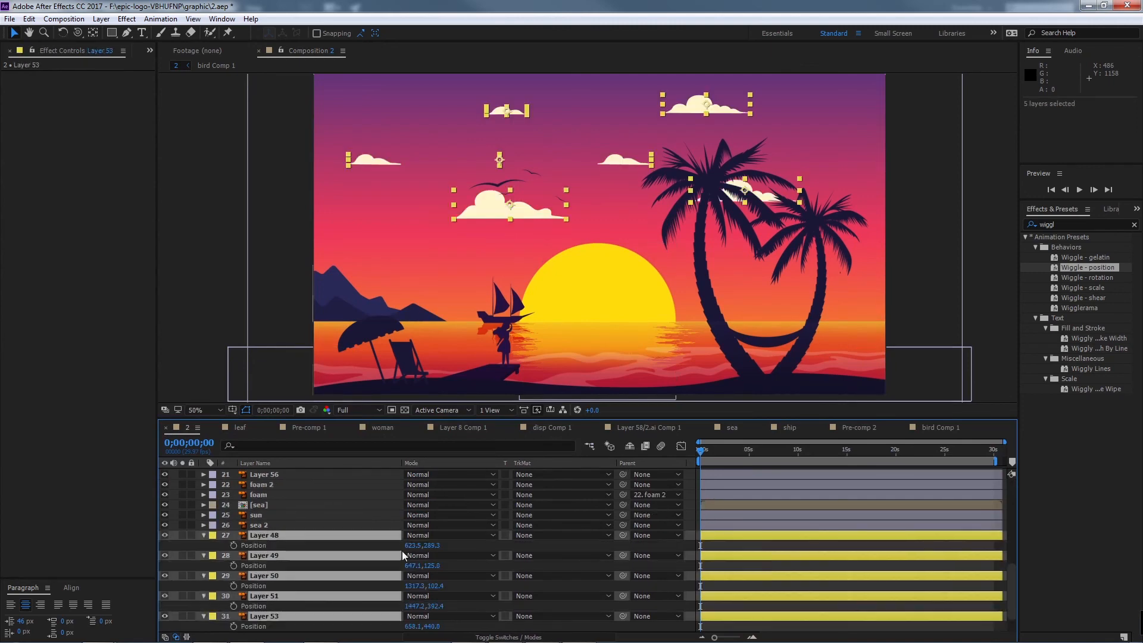
scroll(374, 536, "down", 2)
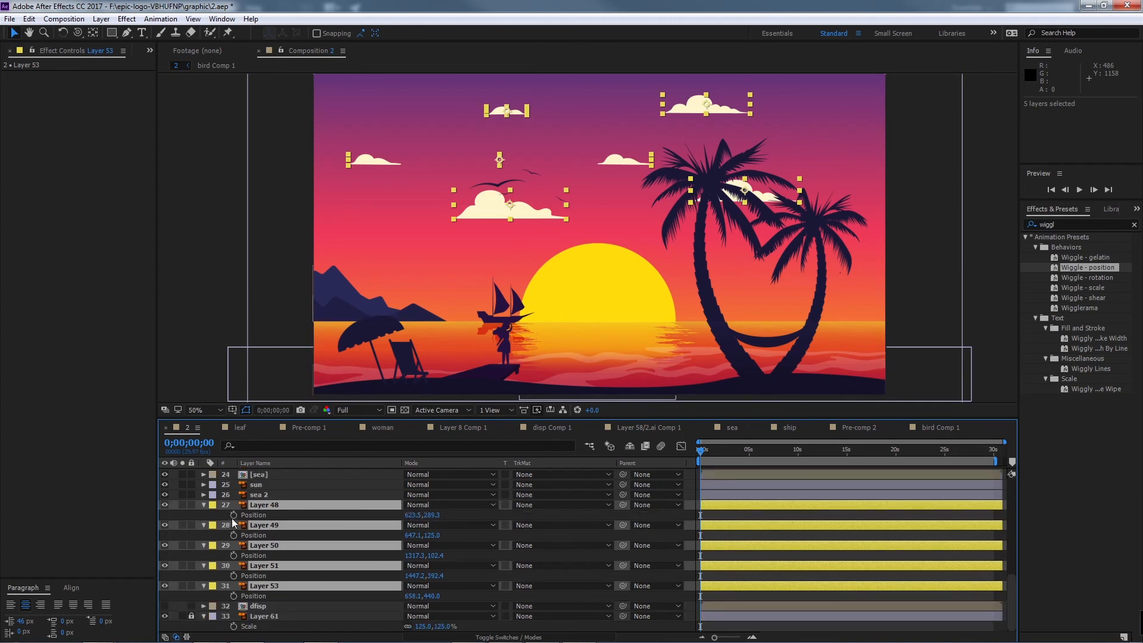
left_click(233, 515)
key("F2")
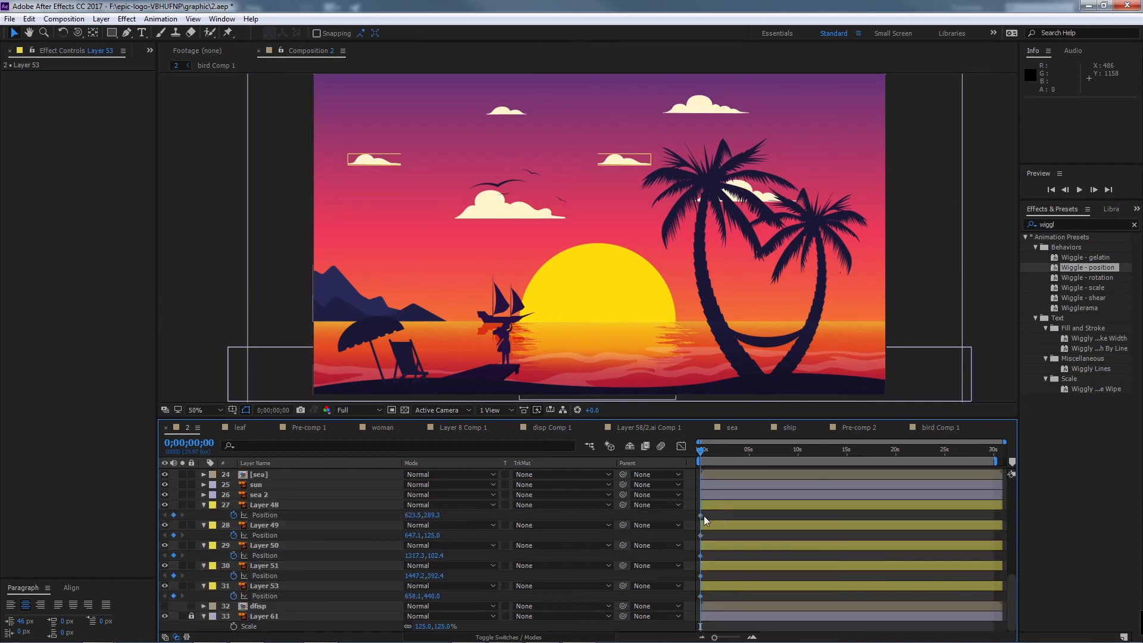
Step: Animate Layer 48's horizontal position from 1218.5 at the start to 908.5 at about 29.5 seconds, and preview the cloud drift
left_click_drag(414, 515, 774, 525)
left_click_drag(707, 450, 959, 466)
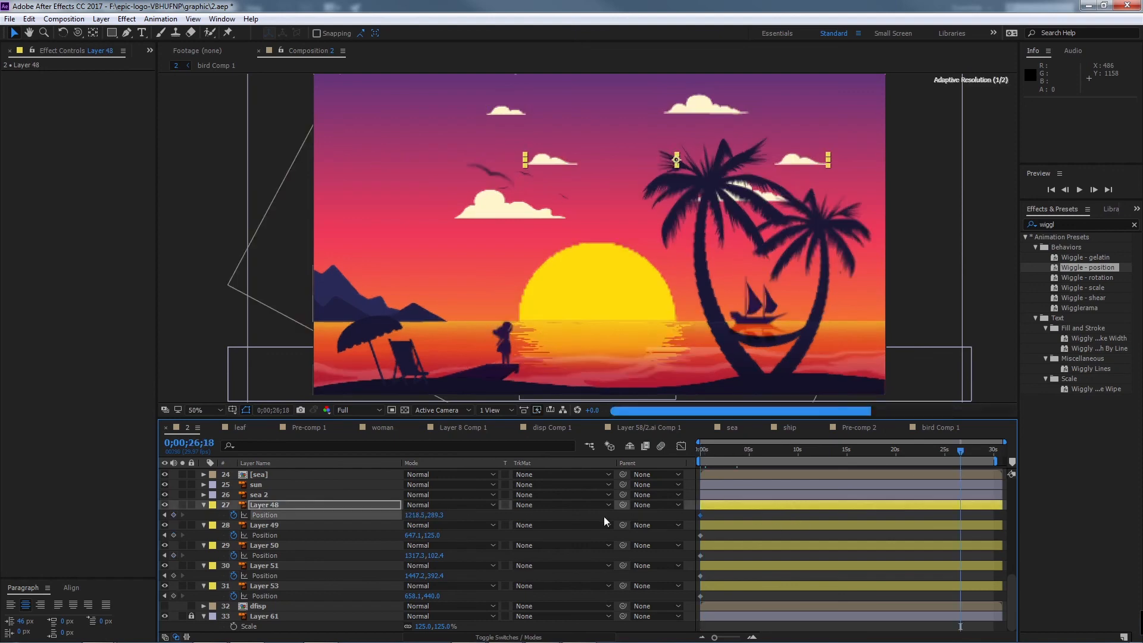
left_click_drag(415, 515, 218, 515)
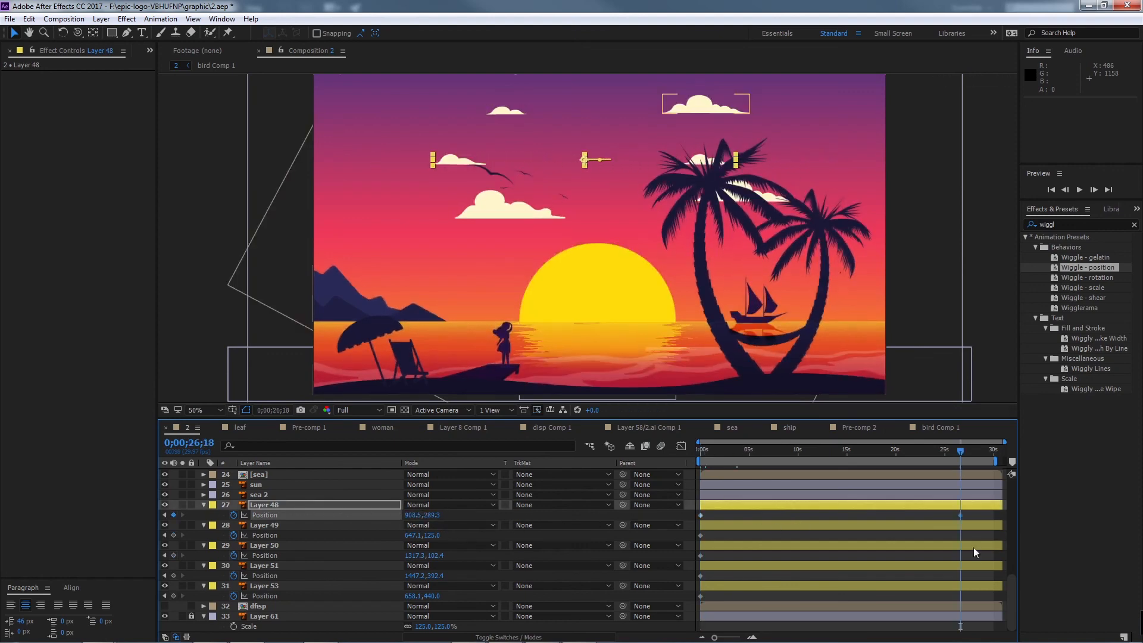
left_click_drag(960, 516, 989, 516)
left_click_drag(965, 448, 701, 463)
key("space")
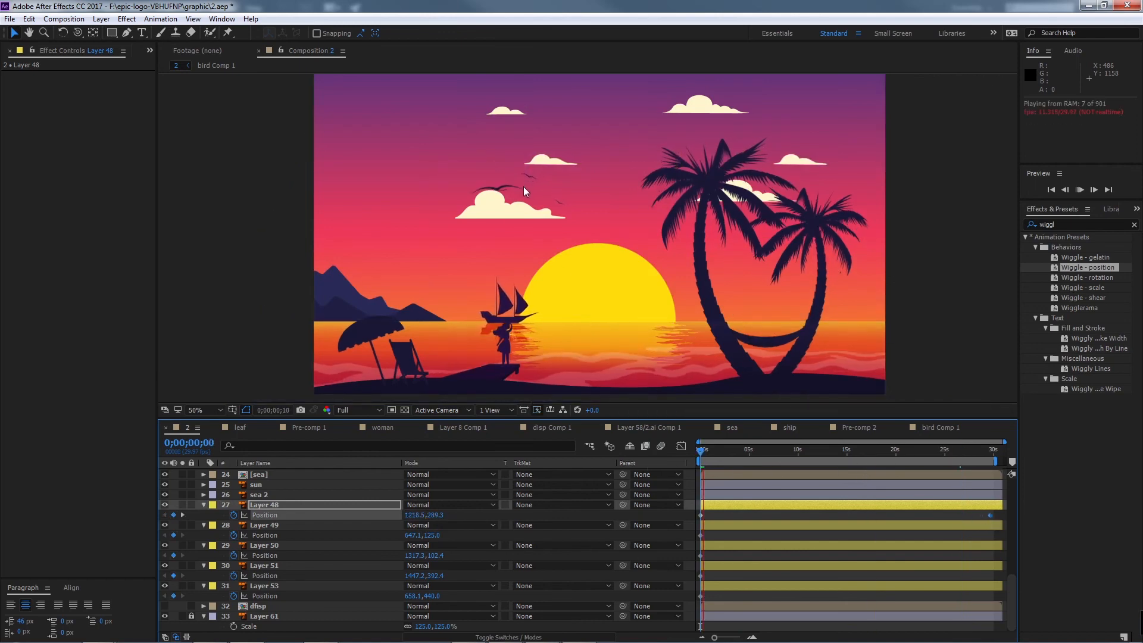
key("space")
Step: Animate Layer 49's horizontal position to 419.1, place that end keyframe at 0;00;26;00, and scrub through the drift
left_click(319, 526)
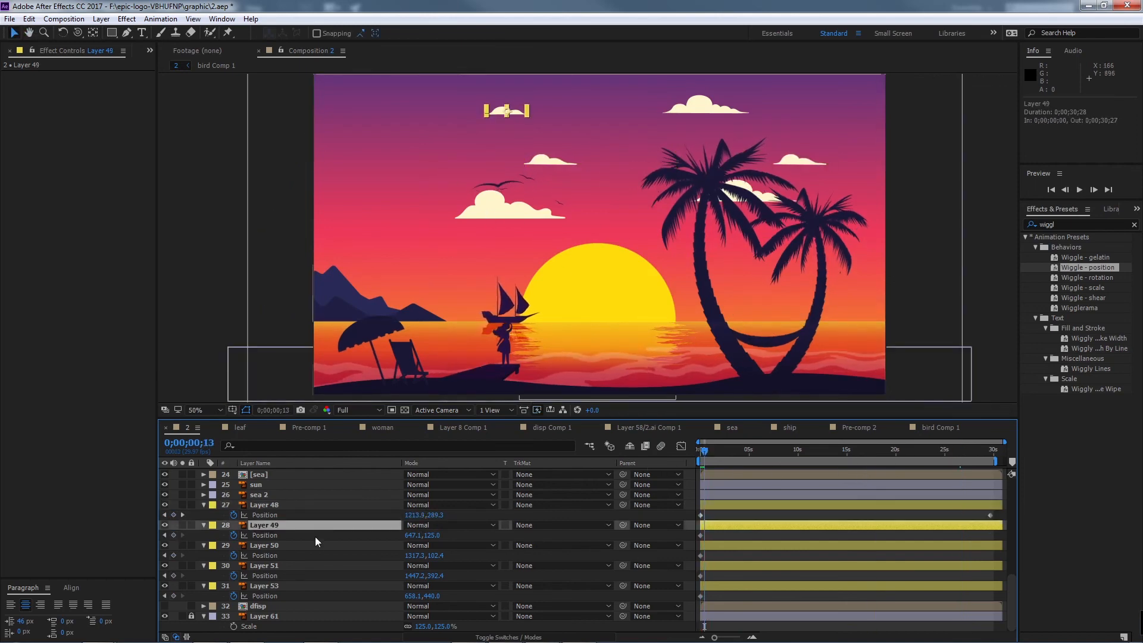
key("p")
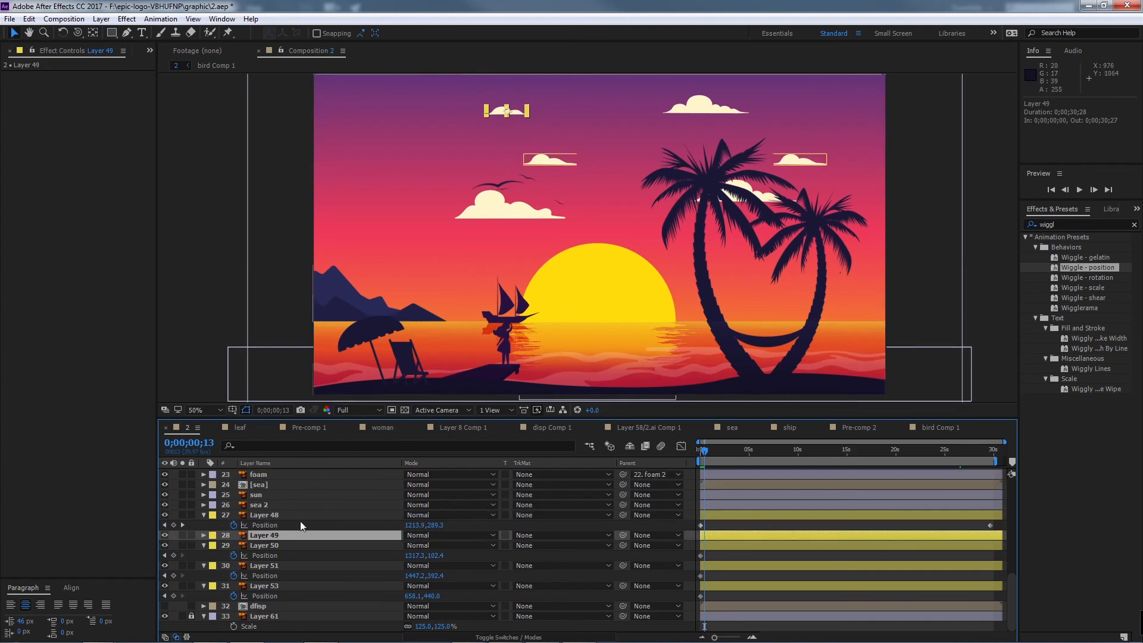
key("p")
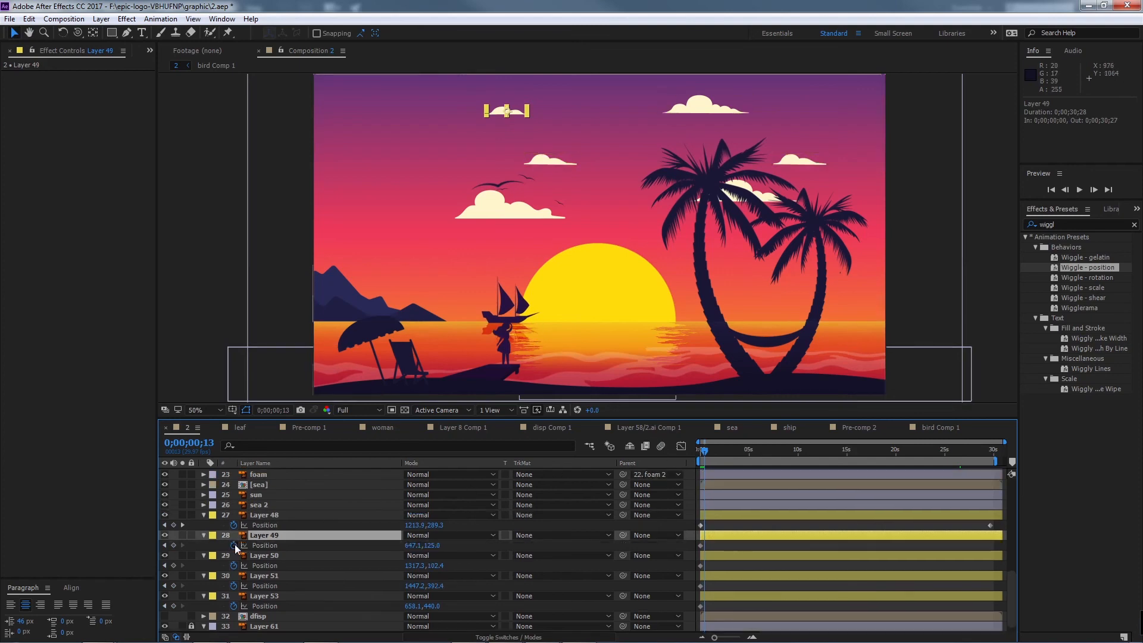
left_click(821, 452)
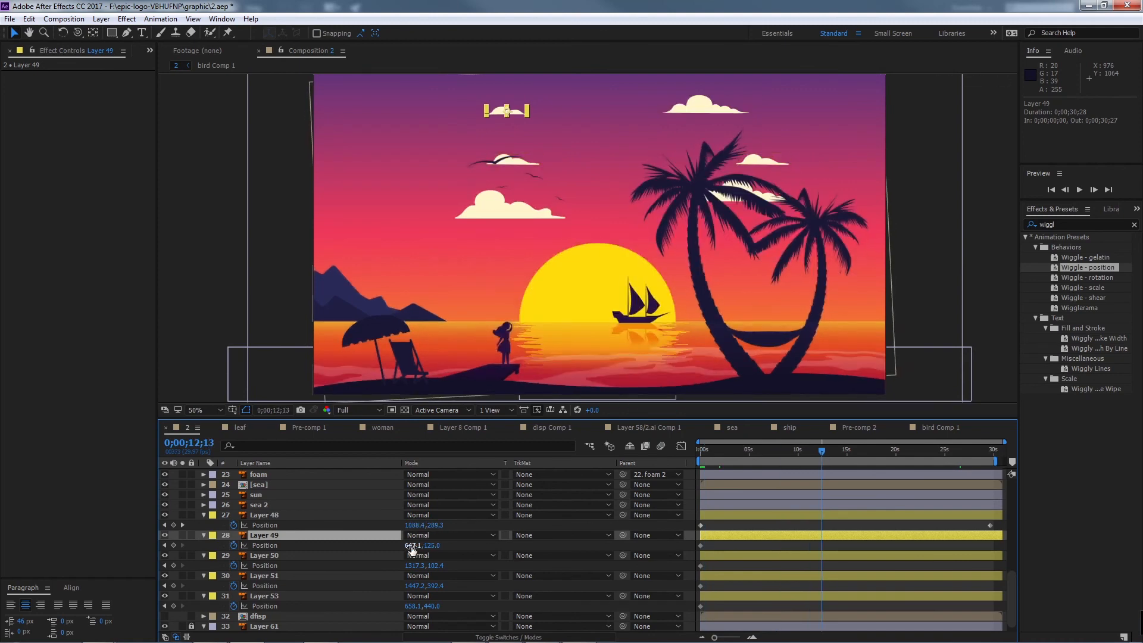
left_click_drag(411, 546, 275, 546)
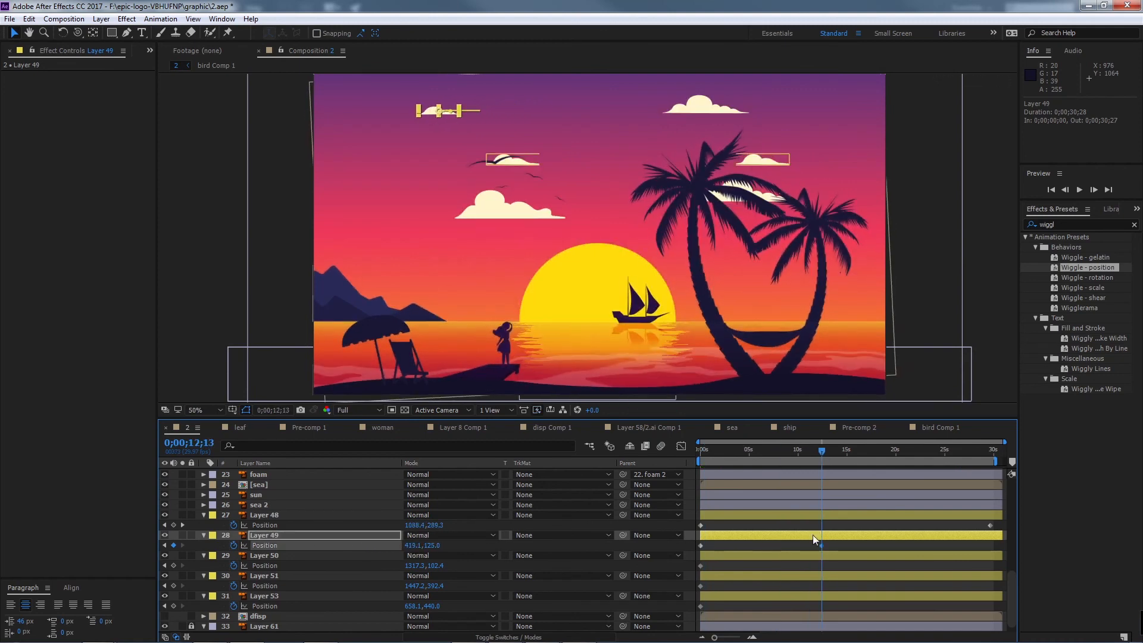
left_click_drag(821, 545, 954, 546)
left_click(745, 451)
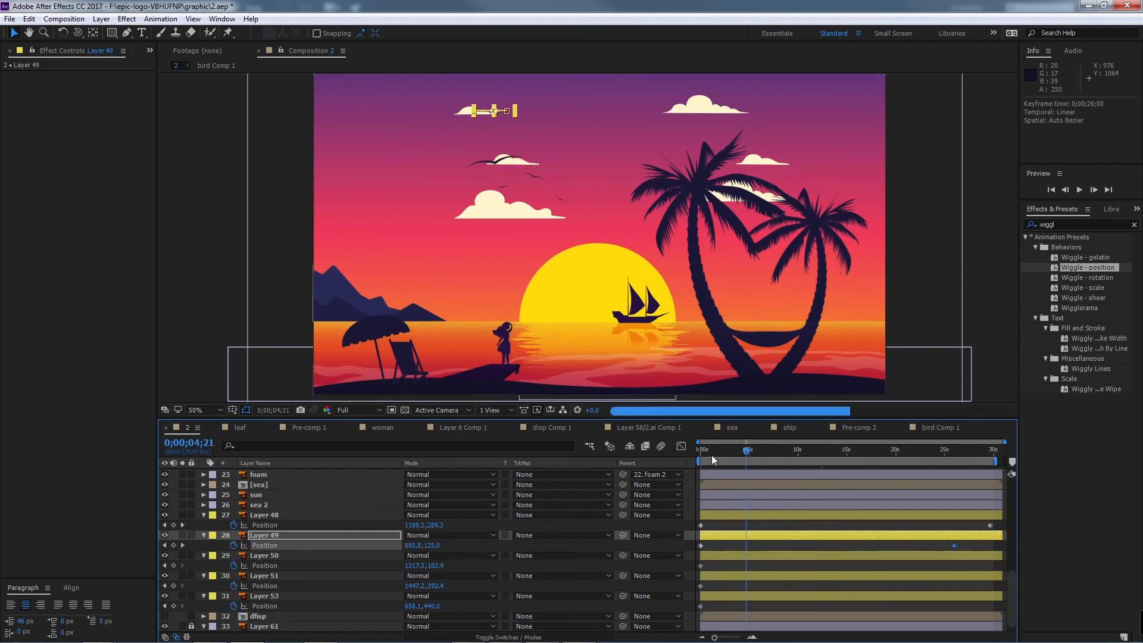
left_click_drag(712, 455, 833, 459)
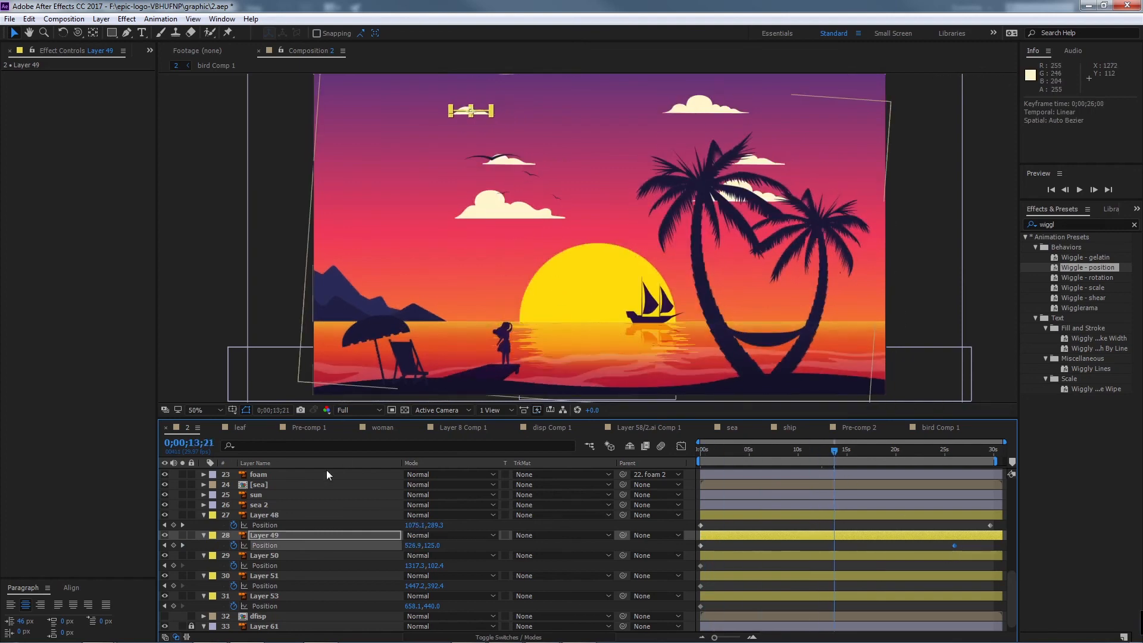
Step: Animate Layer 50's horizontal position to 1062.3 and move that end keyframe past the timeline's end to 0;00;34;18
left_click(317, 557)
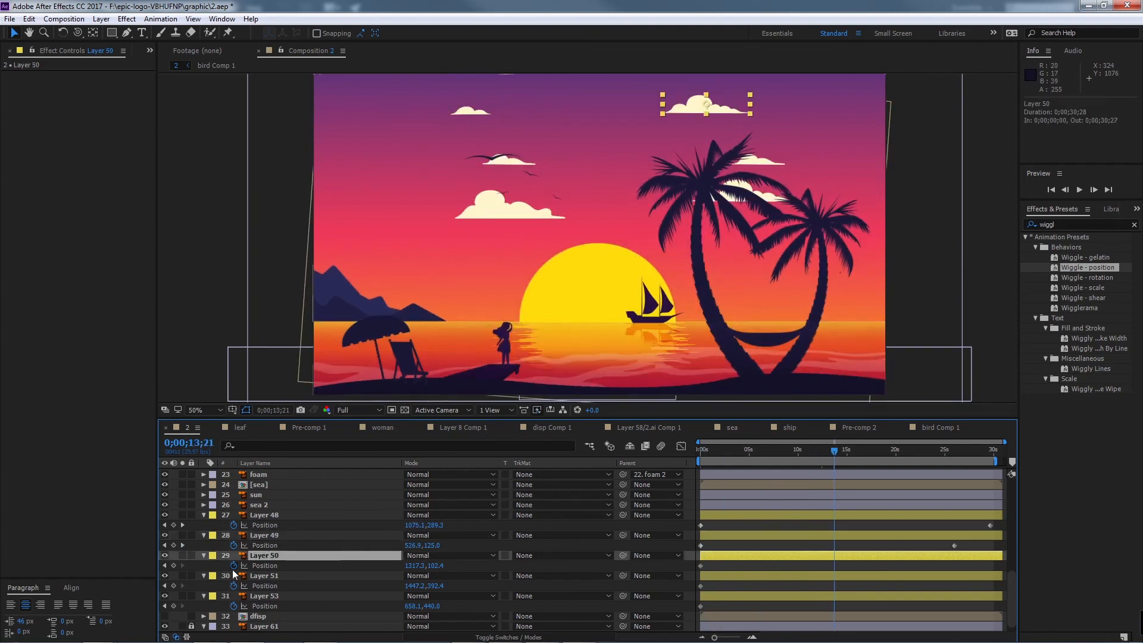
left_click_drag(419, 566, 268, 559)
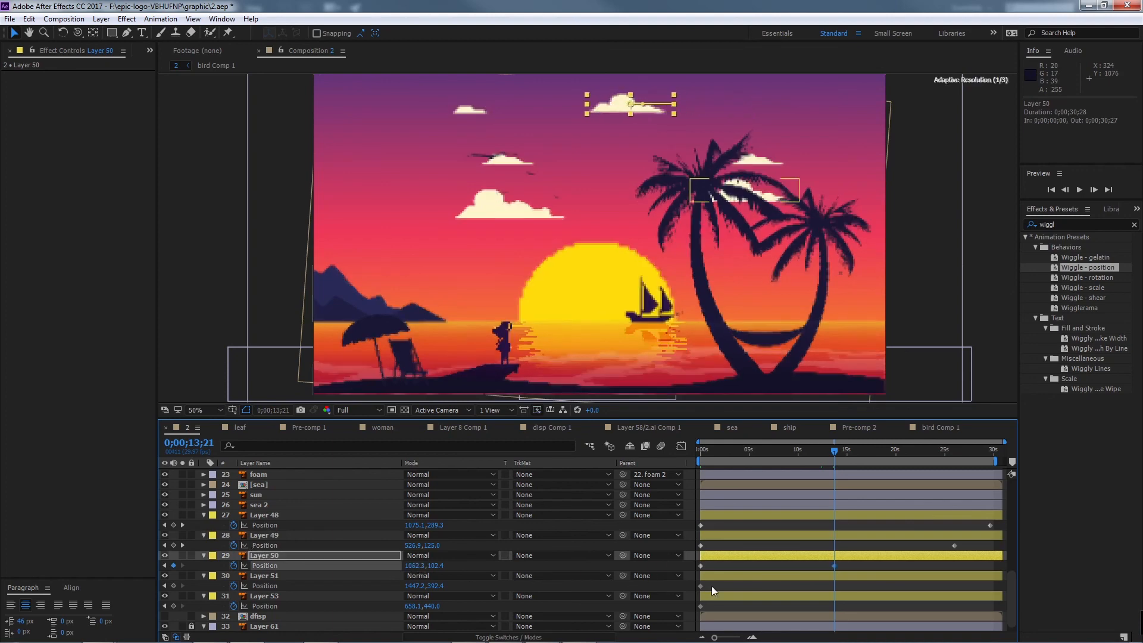
left_click(832, 566)
key("Delete")
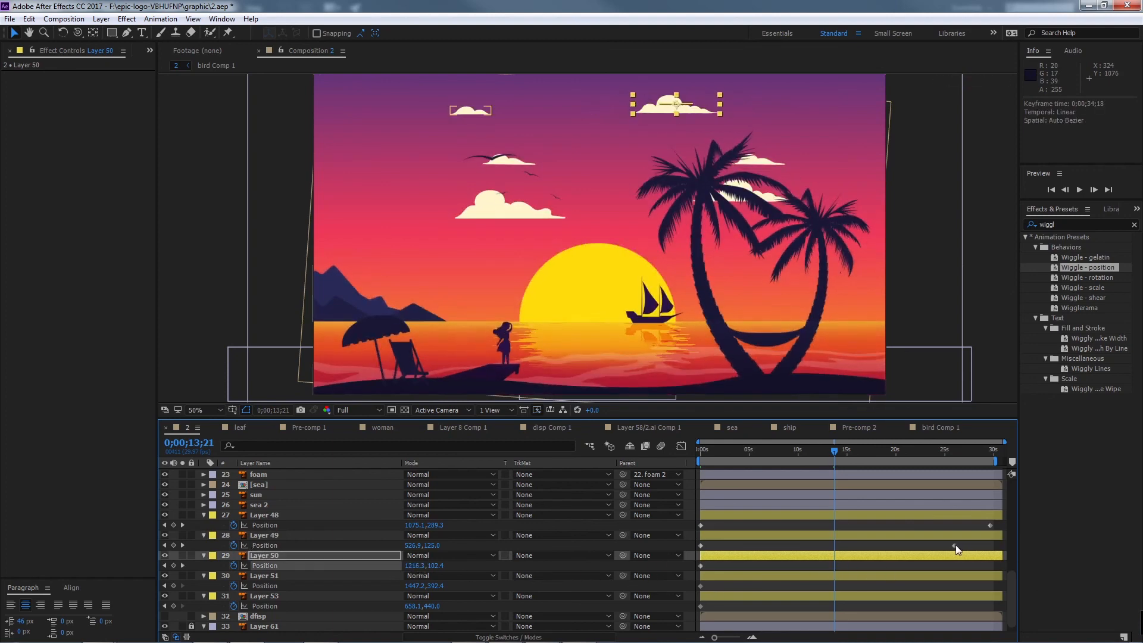
Step: Move the end Position keyframes of Layers 49 and 48 past the timeline's end, Layer 48's to 0;00;32;09, and preview from the start
left_click(954, 546)
key("Delete")
left_click(990, 524)
key("Delete")
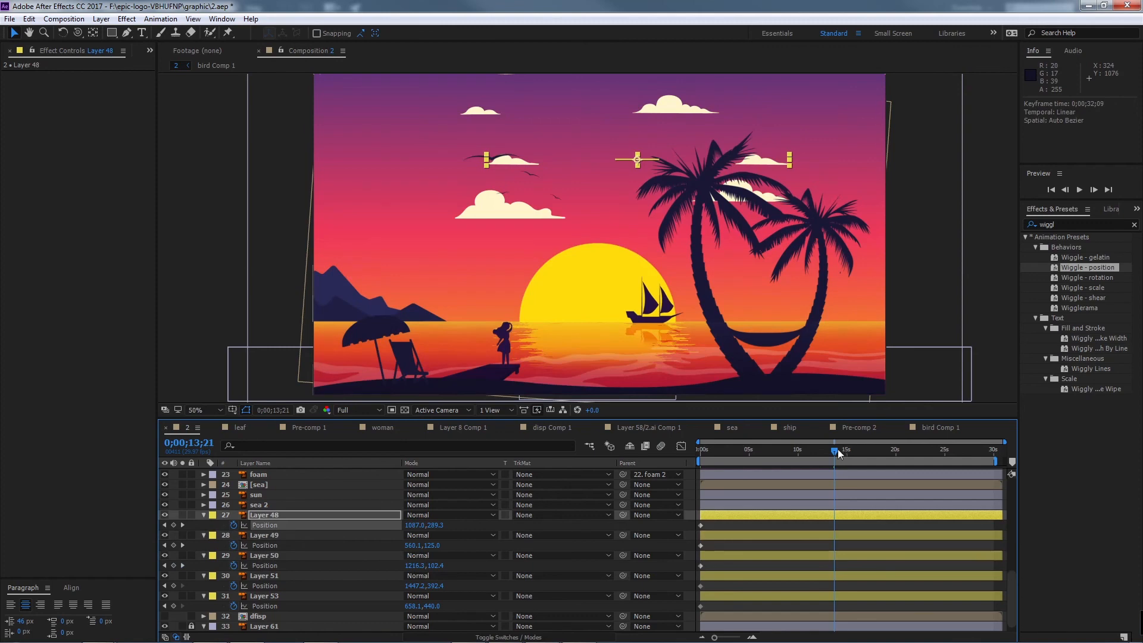
left_click_drag(837, 449, 658, 462)
key("space")
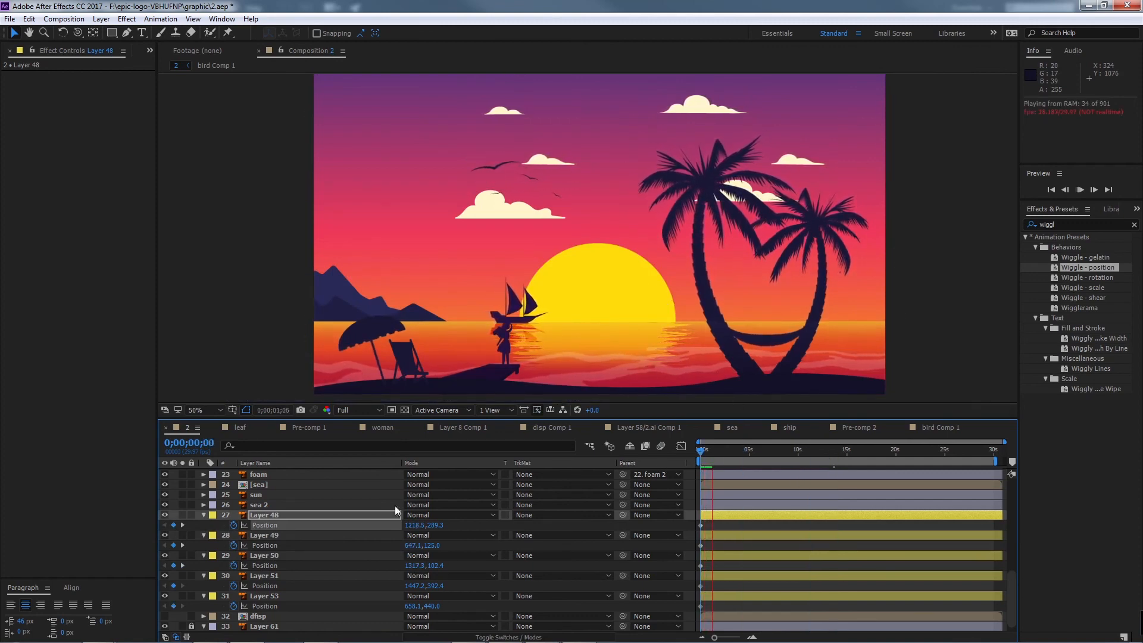
Step: Add a second Position keyframe that shifts Layer 53's large cloud slightly left, and place it at about 30.5 seconds
left_click(291, 557)
left_click(326, 575)
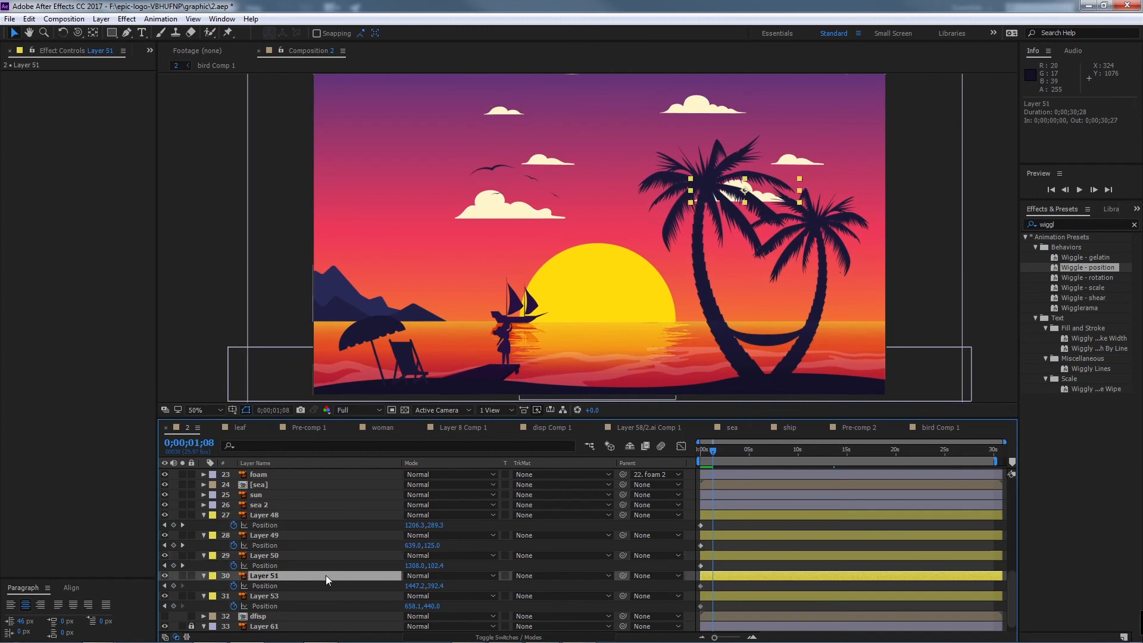
left_click(313, 594)
key("p")
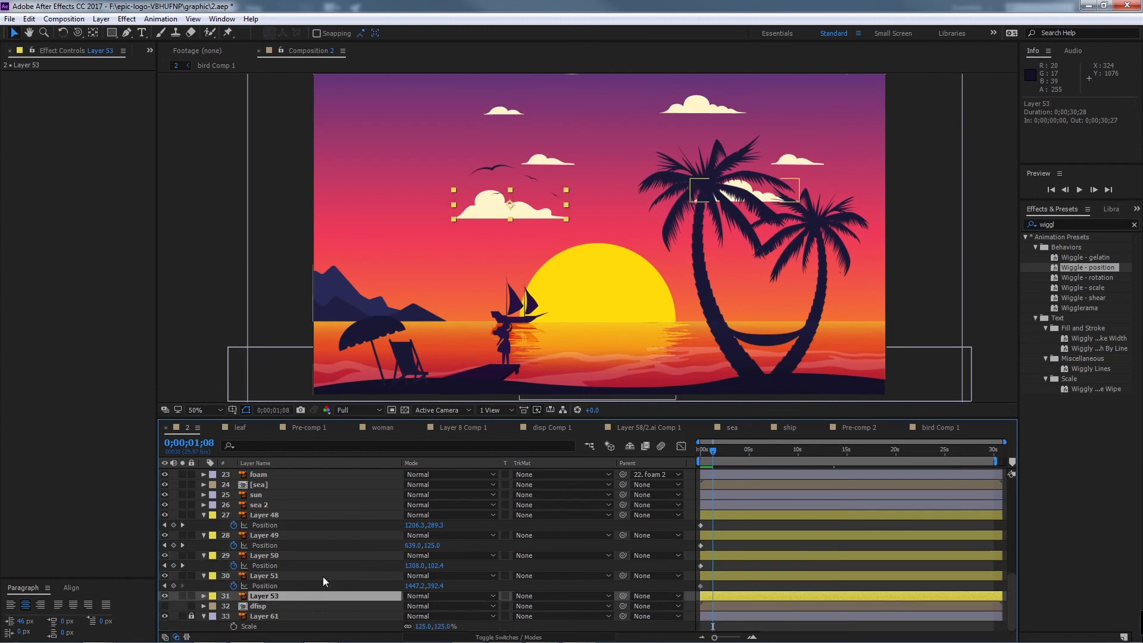
key("p")
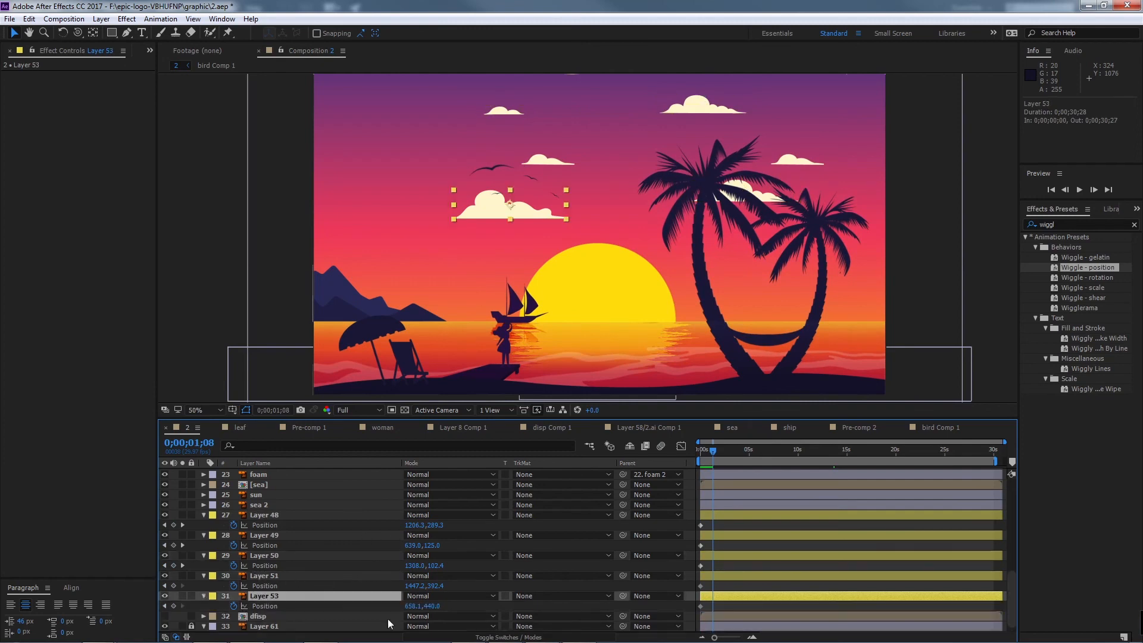
left_click_drag(714, 452, 810, 451)
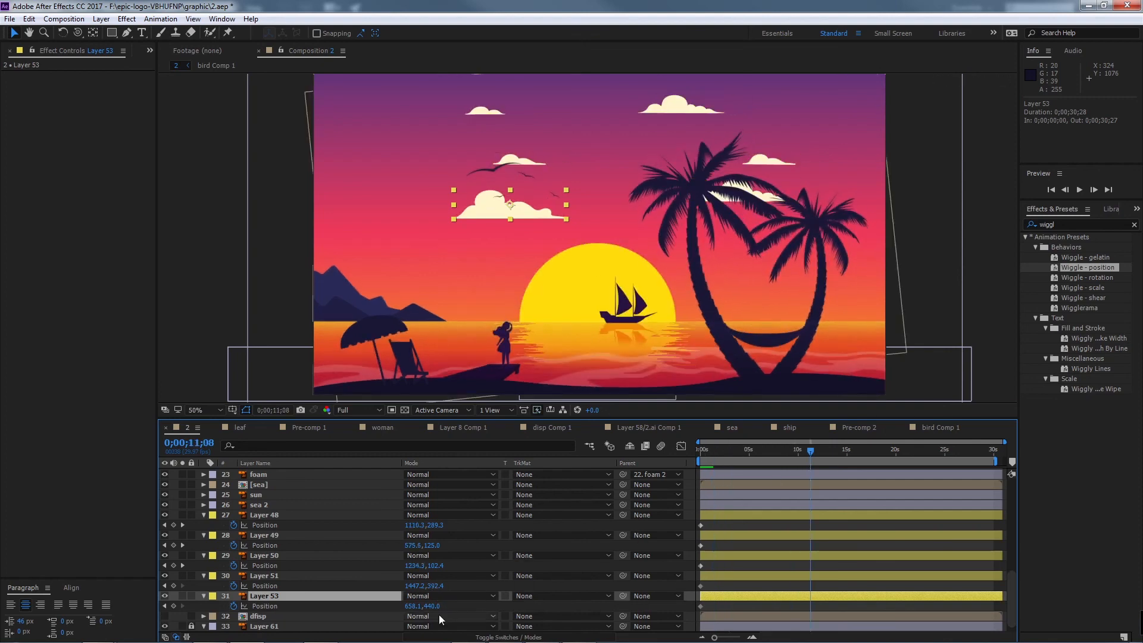
left_click_drag(432, 605, 376, 606)
key("ctrl+z")
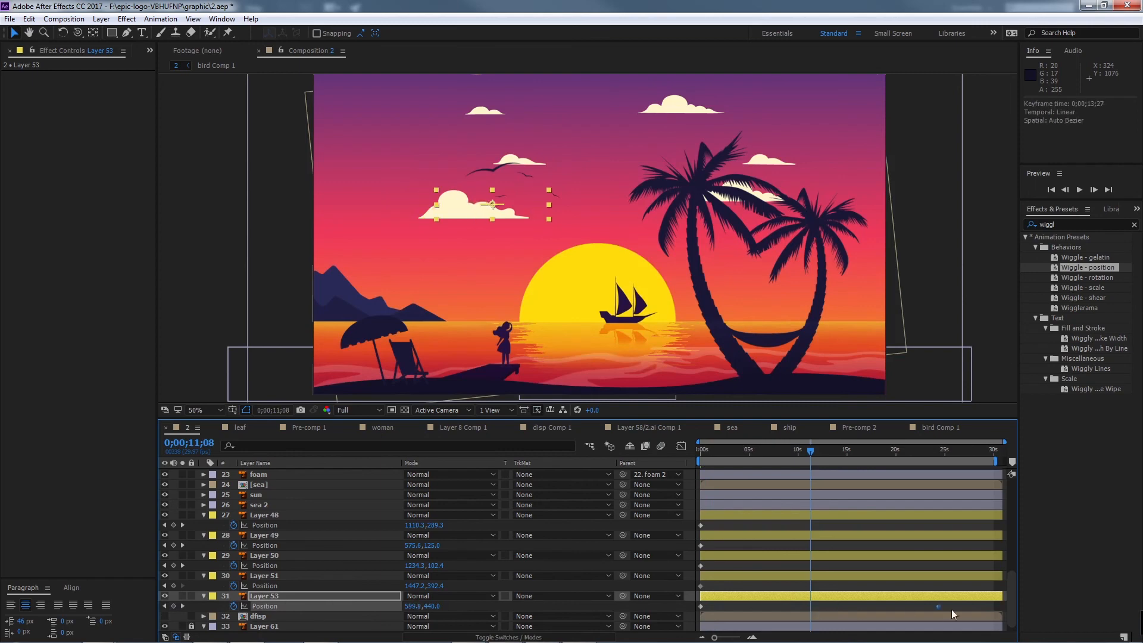
left_click_drag(952, 609, 999, 613)
Step: Set the preview resolution to Quarter and play back the whole composition to check the cloud drift
key("space")
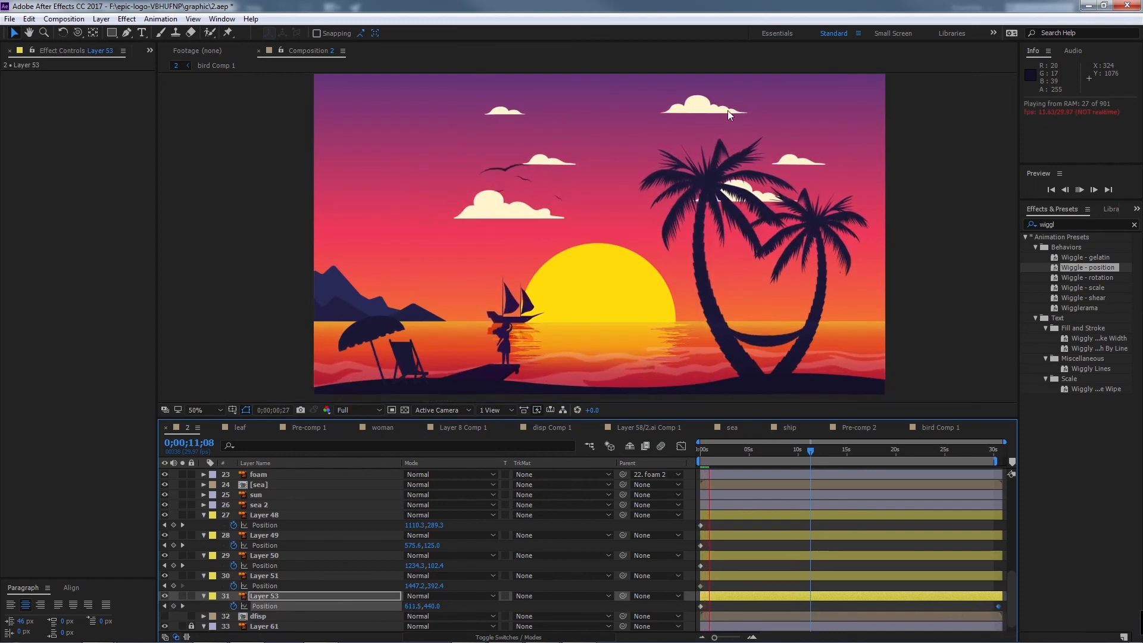
key("space")
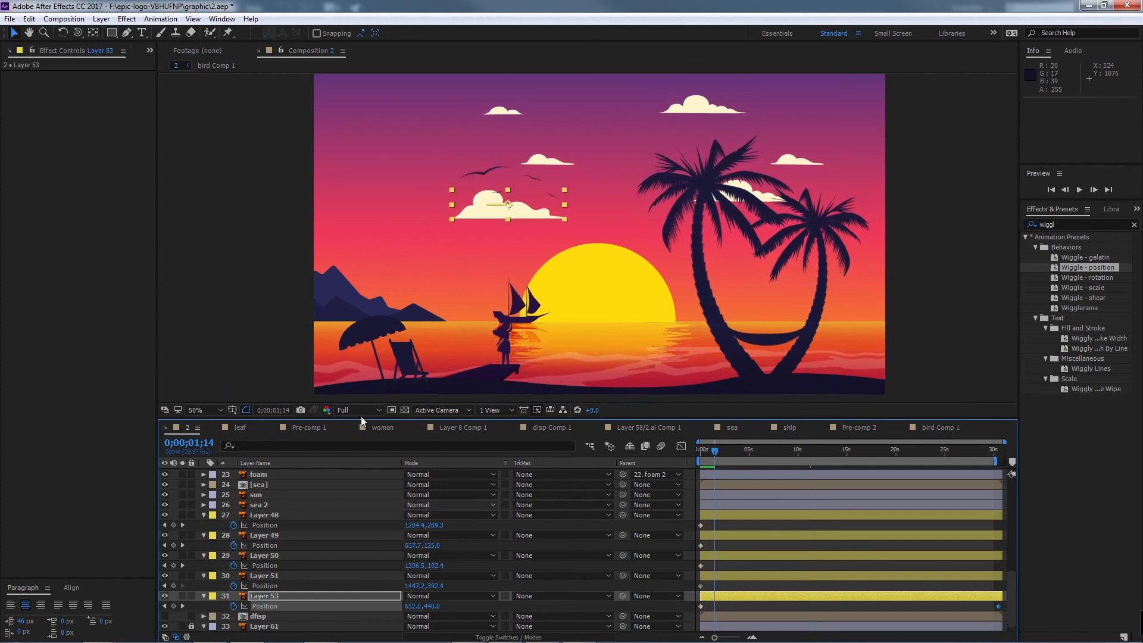
left_click(359, 410)
left_click(366, 481)
key("space")
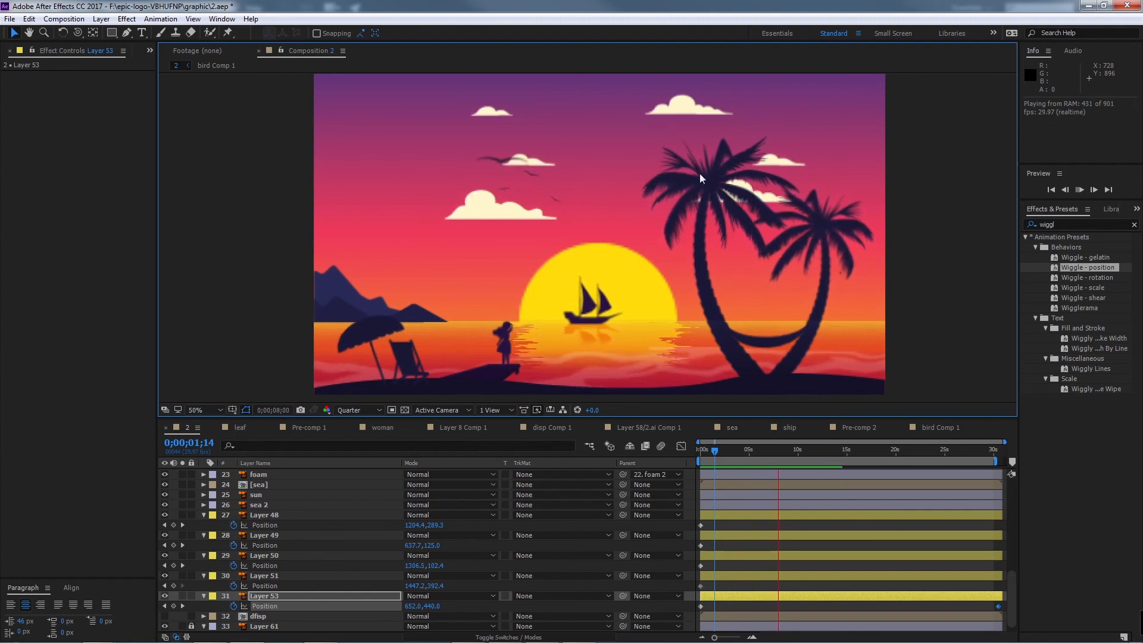
key("space")
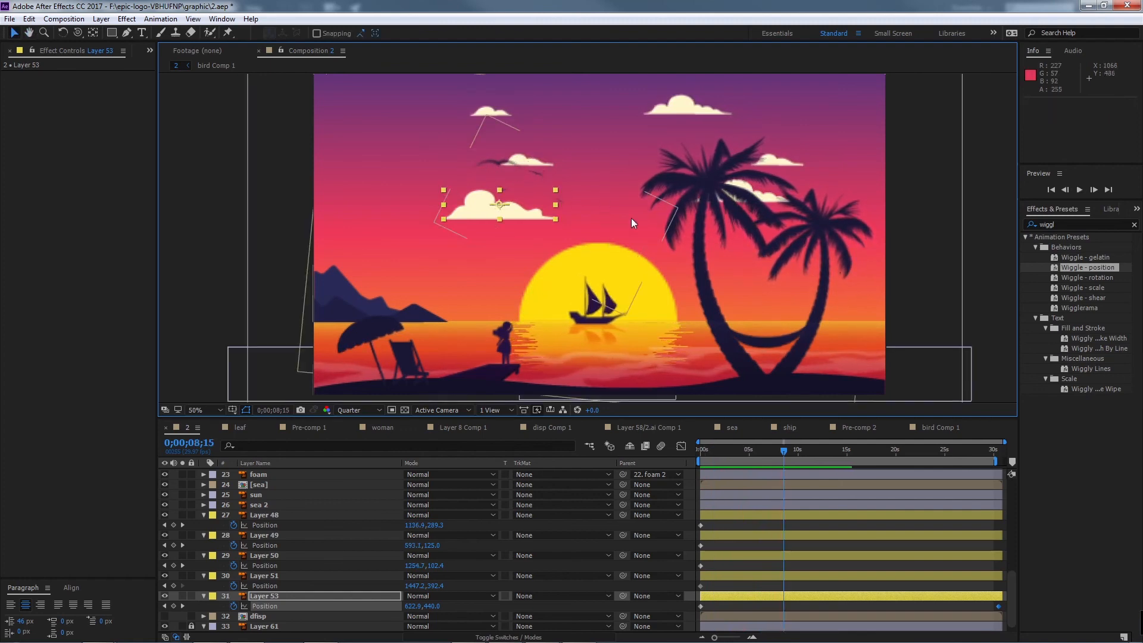
key("space")
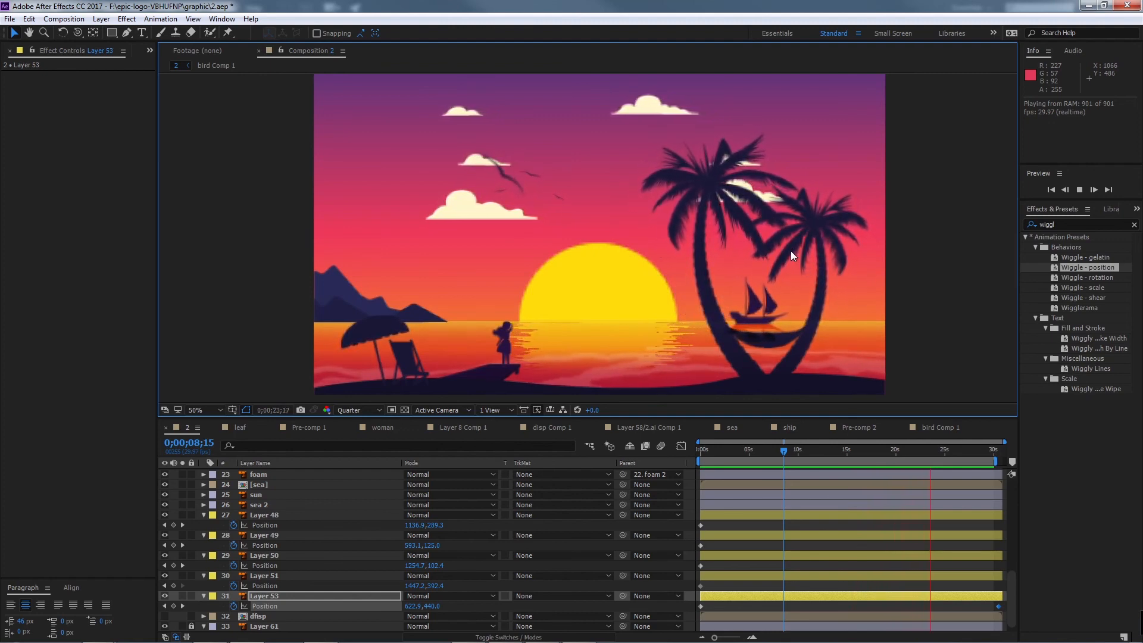
key("space")
key("period")
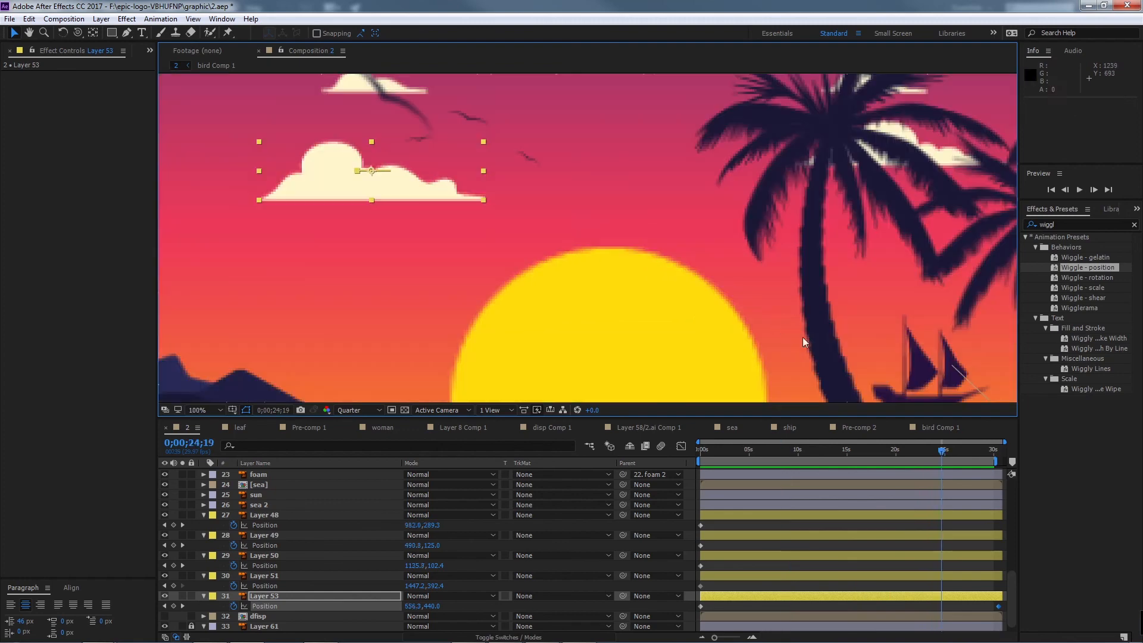
key("comma")
key("comma")
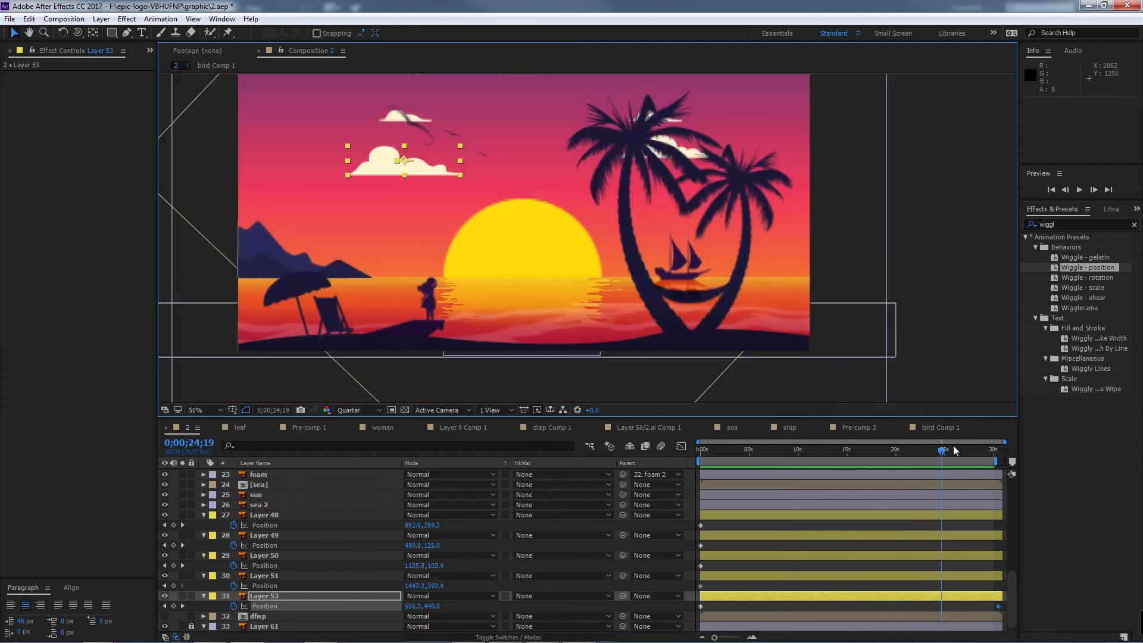
left_click_drag(954, 450, 824, 450)
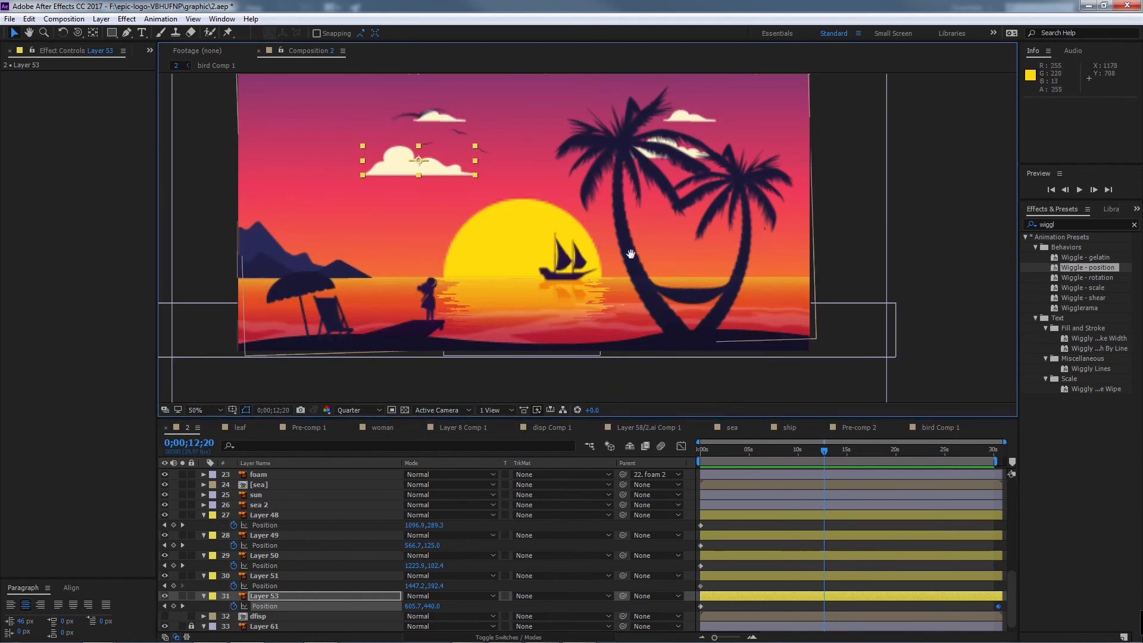
left_click_drag(631, 254, 714, 281)
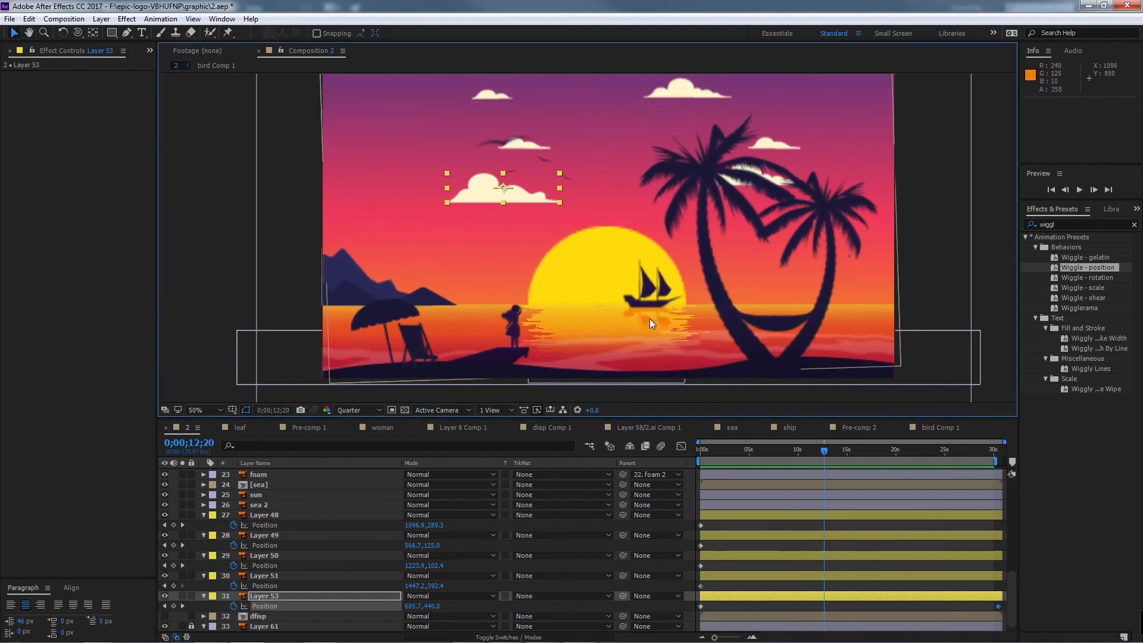